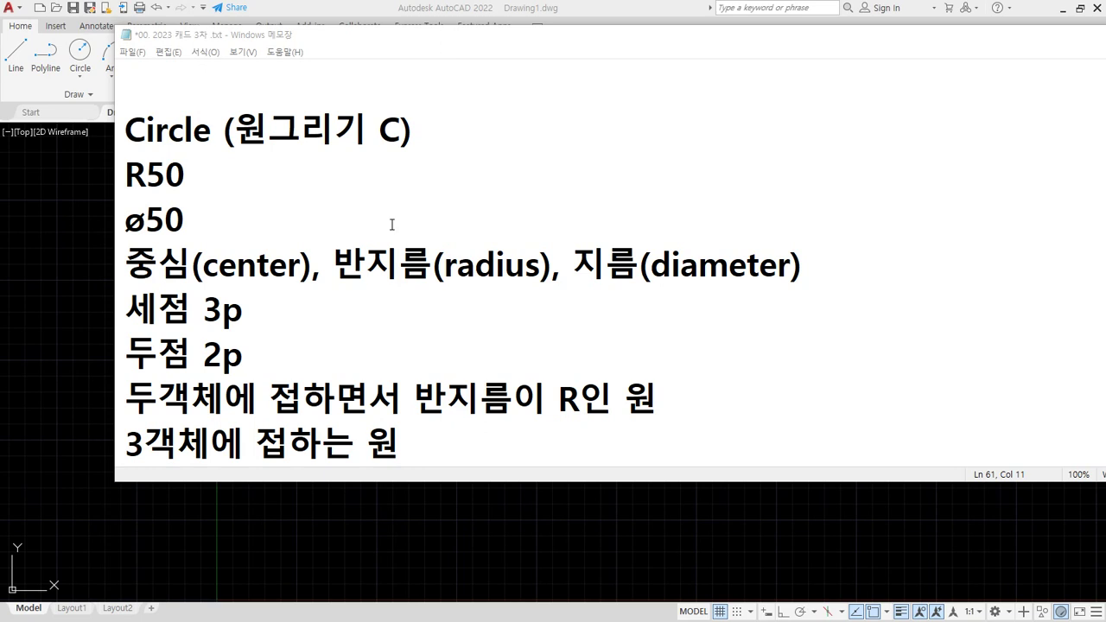
Step: Highlight the R and ø symbols and the radius term in the circle notes
{"action": "left_click", "coordinate": [145, 175]}
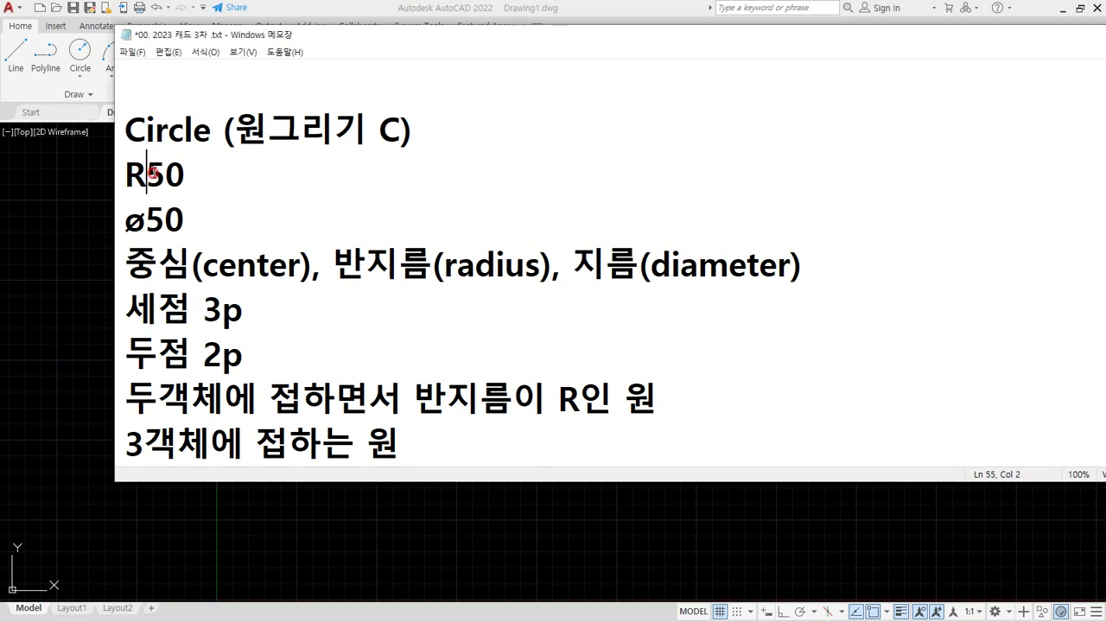
{"action": "key", "text": "shift+End"}
{"action": "left_click_drag", "start_coordinate": [145, 175], "coordinate": [123, 175]}
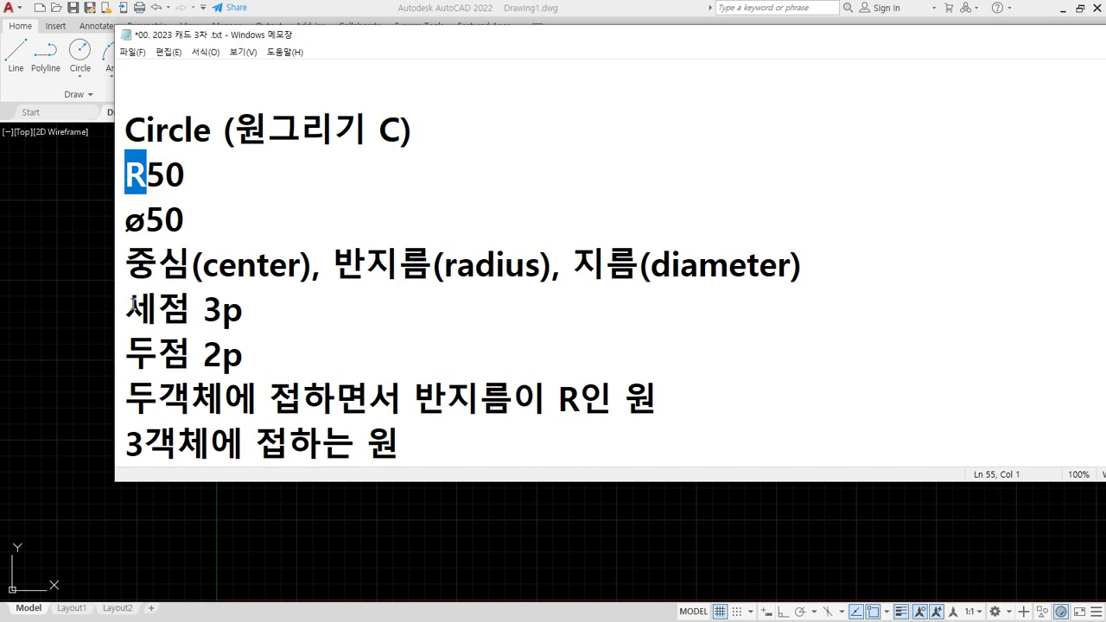
{"action": "left_click", "coordinate": [141, 221]}
{"action": "key", "text": "shift+End"}
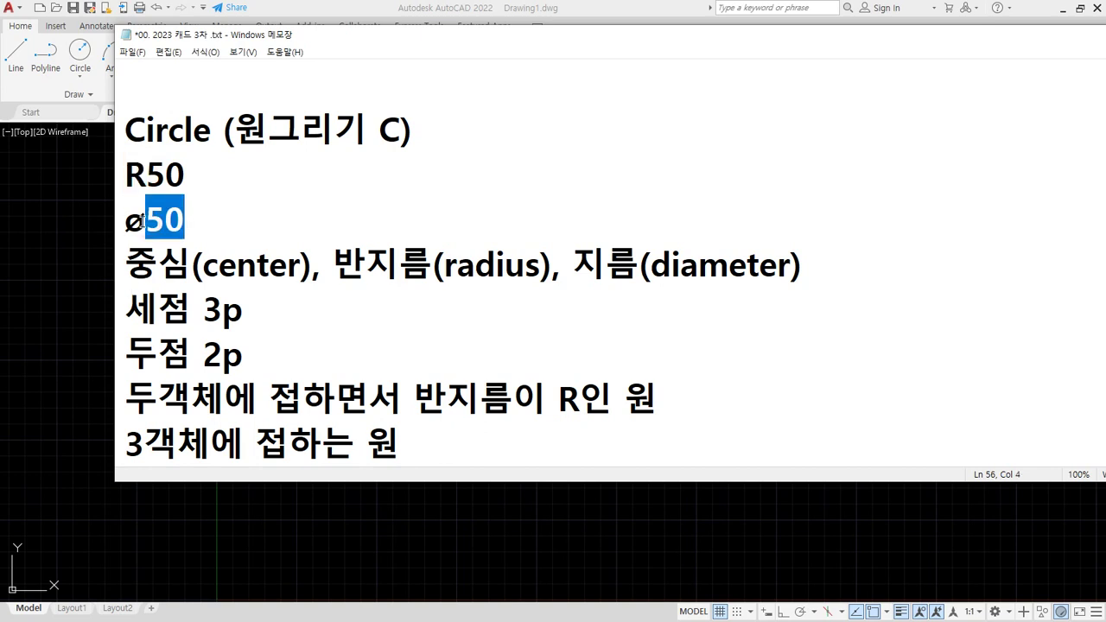
{"action": "key", "text": "shift+Home"}
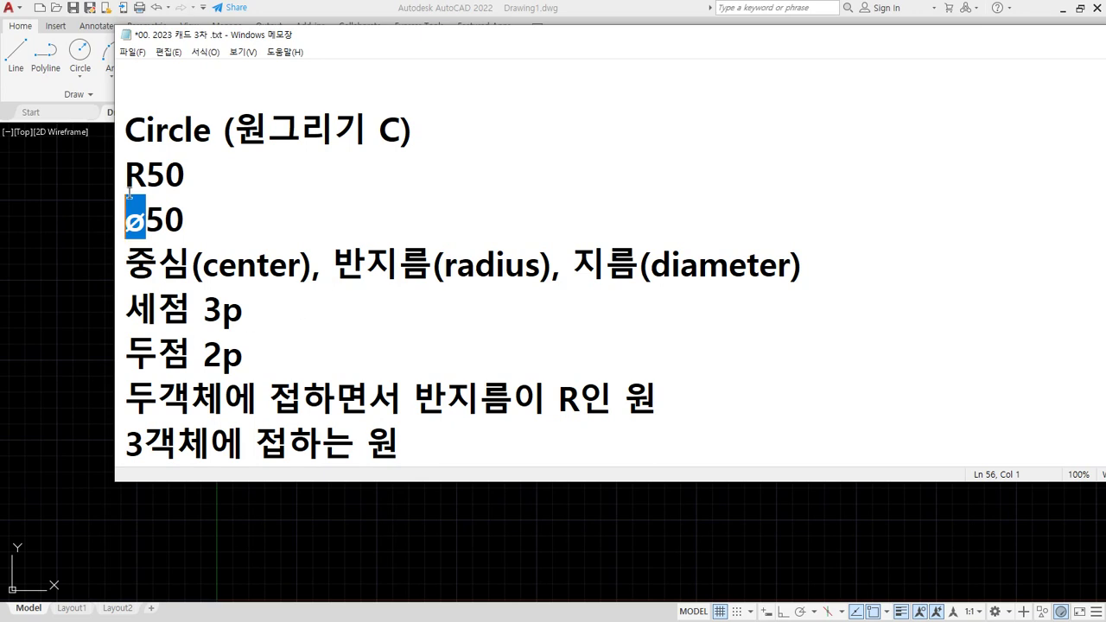
{"action": "left_click_drag", "start_coordinate": [145, 176], "coordinate": [124, 175]}
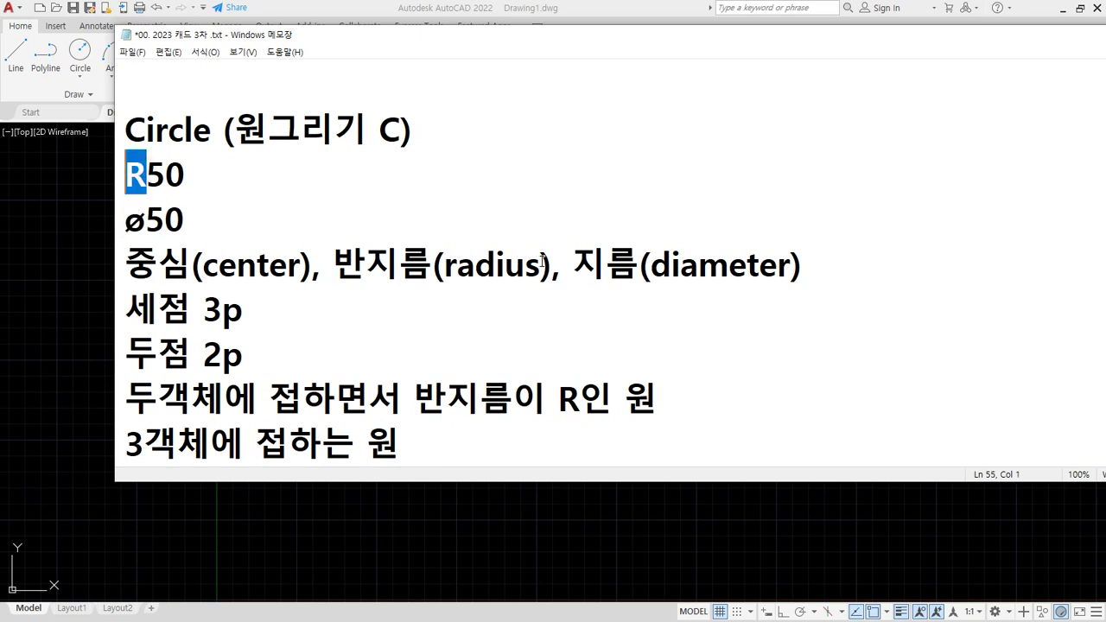
{"action": "left_click_drag", "start_coordinate": [541, 264], "coordinate": [441, 266]}
{"action": "double_click", "coordinate": [389, 272]}
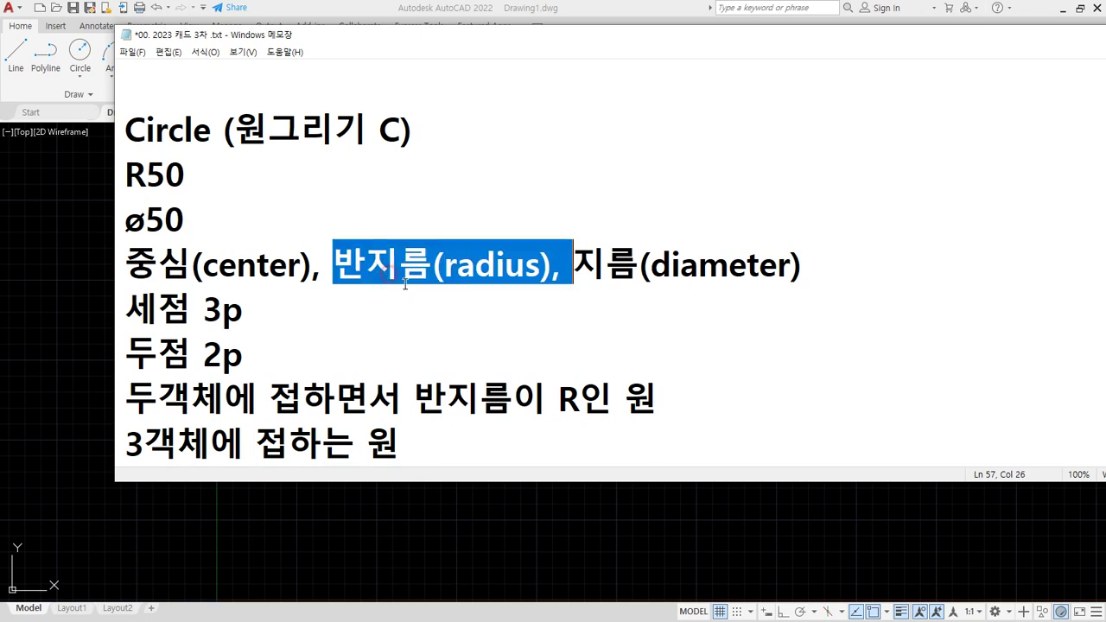
{"action": "left_click", "coordinate": [462, 268]}
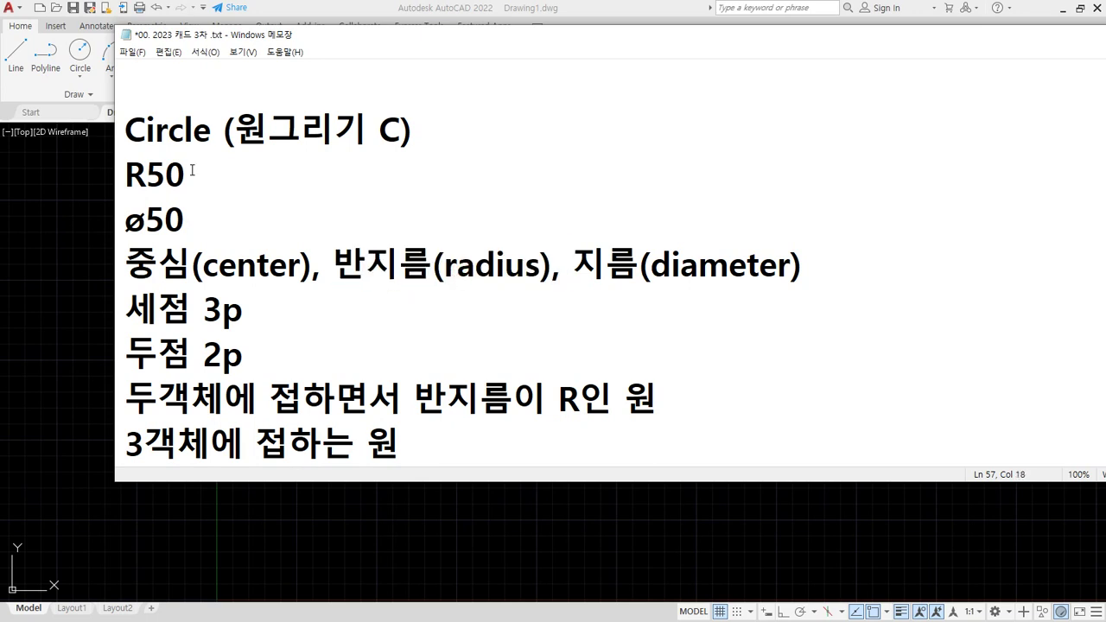
Step: Append the explanation "반지름 50mm인 원" after R50 in the circle notes
{"action": "left_click", "coordinate": [395, 189]}
{"action": "type", "text": "반지름"}
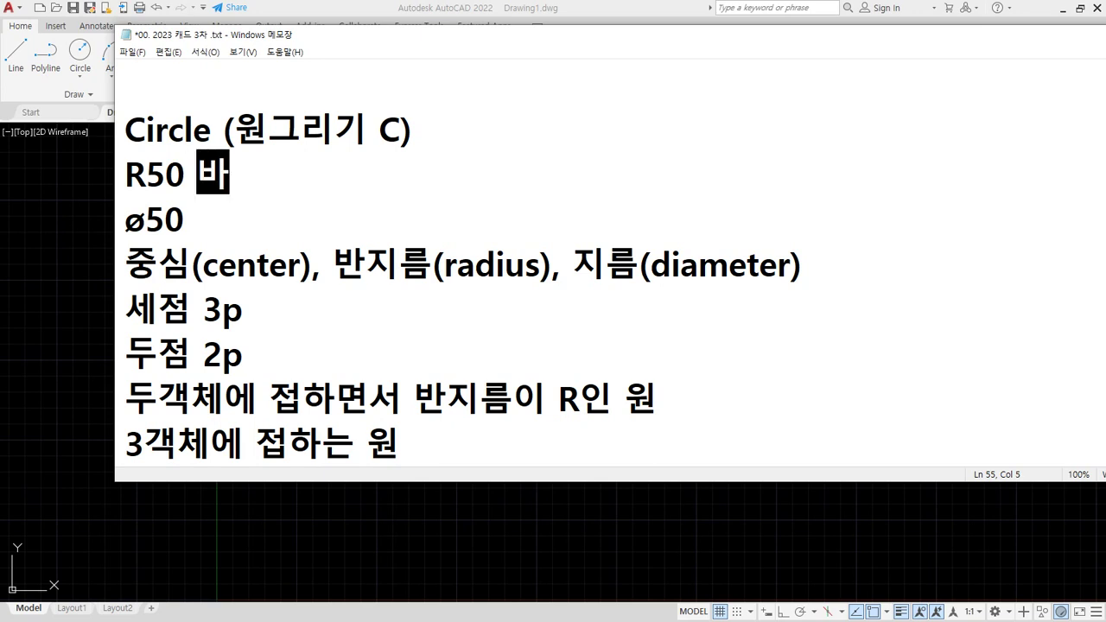
{"action": "type", "text": " 50"}
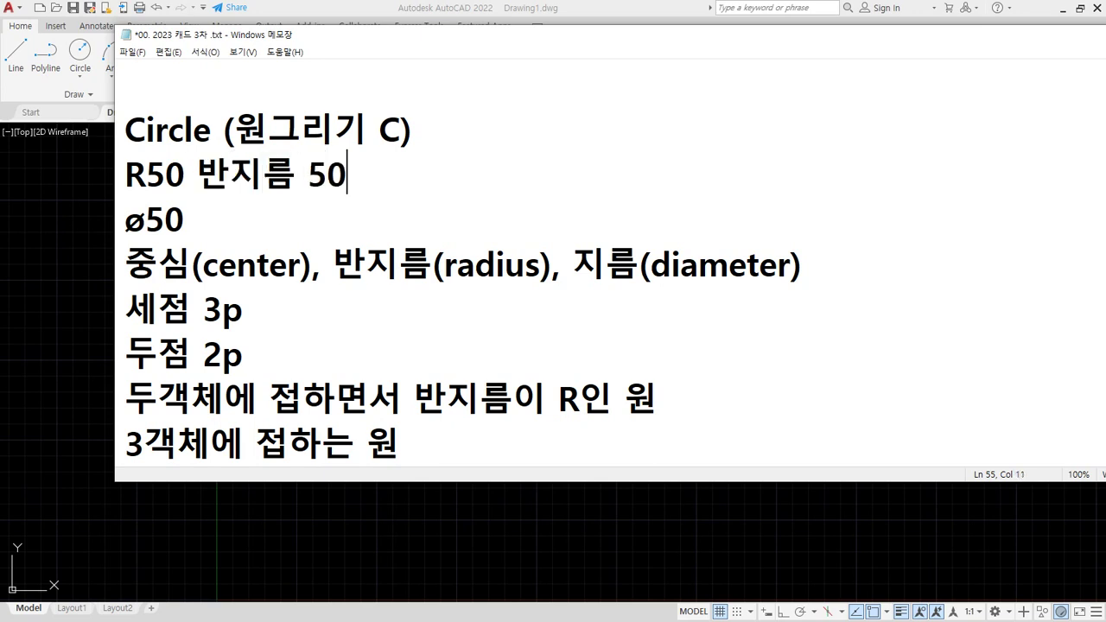
{"action": "type", "text": "mm인 원"}
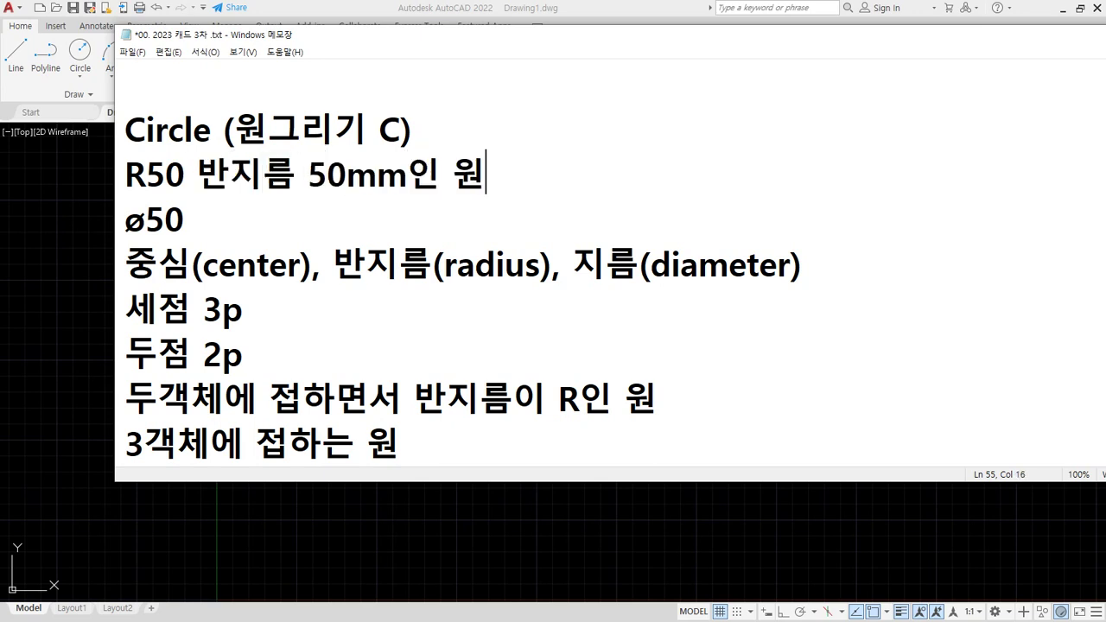
Step: Append "파이(지름) 50mm인 원" after ø50 in the notes and add a blank line below it
{"action": "key", "text": "Down"}
{"action": "left_click_drag", "start_coordinate": [146, 221], "coordinate": [125, 221]}
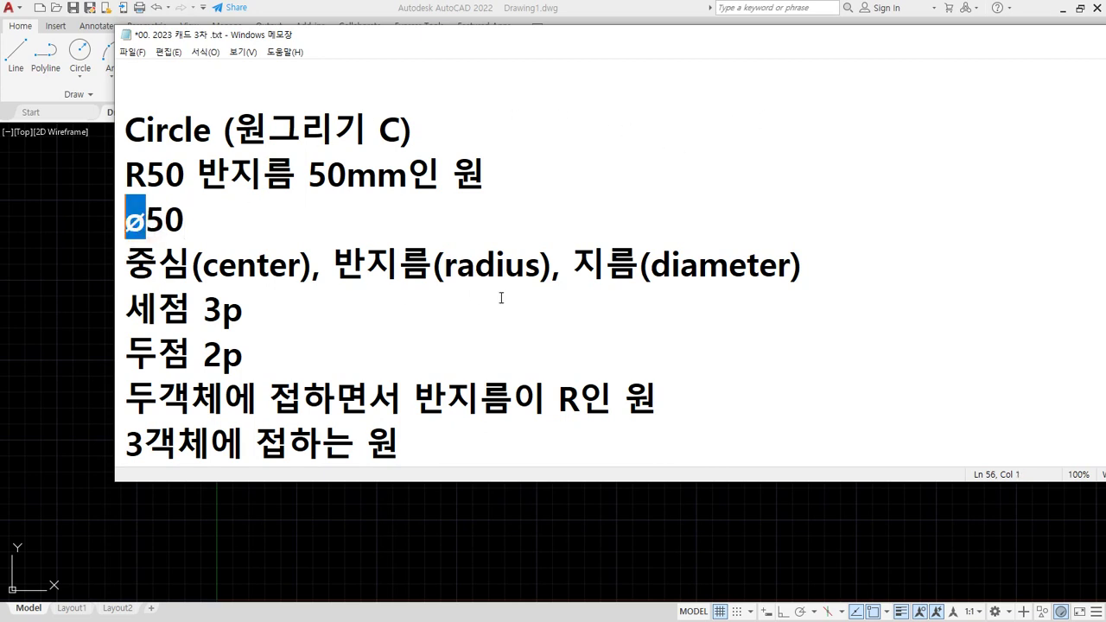
{"action": "key", "text": "End"}
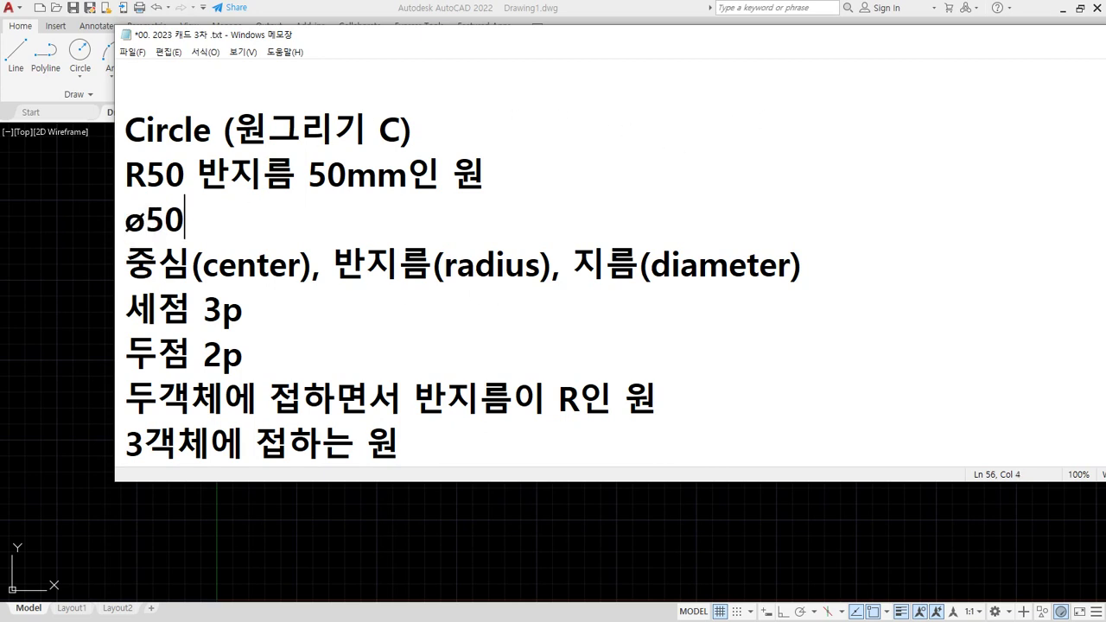
{"action": "type", "text": "vk"}
{"action": "key", "text": "BackSpace"}
{"action": "key", "text": "BackSpace"}
{"action": "type", "text": "파이"}
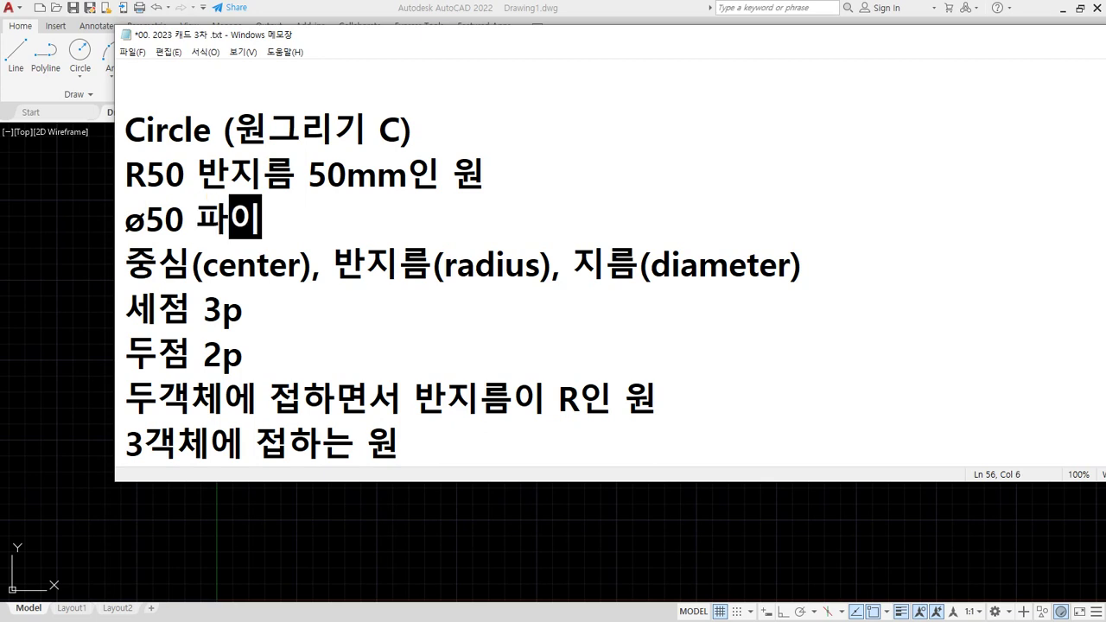
{"action": "key", "text": "BackSpace"}
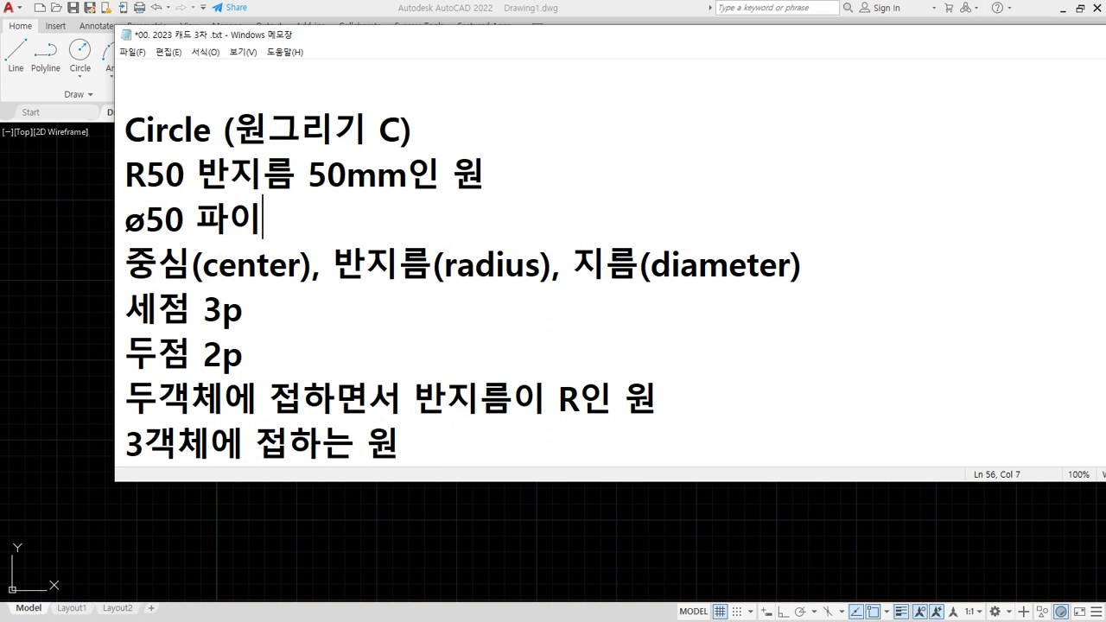
{"action": "type", "text": "(지ㅌ"}
{"action": "type", "text": "름)"}
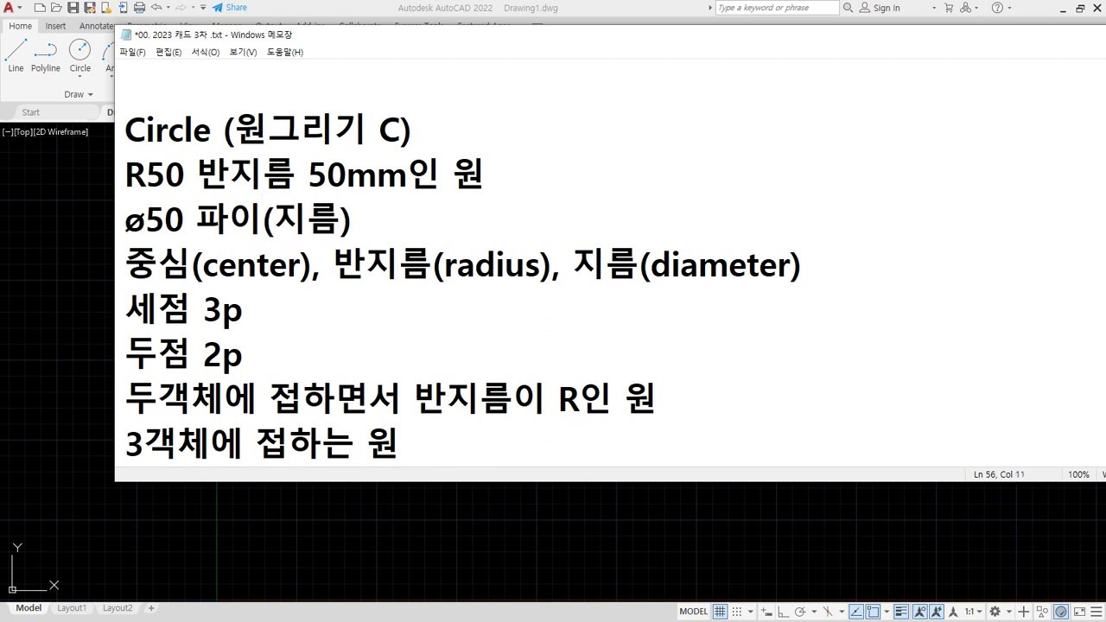
{"action": "type", "text": " 50"}
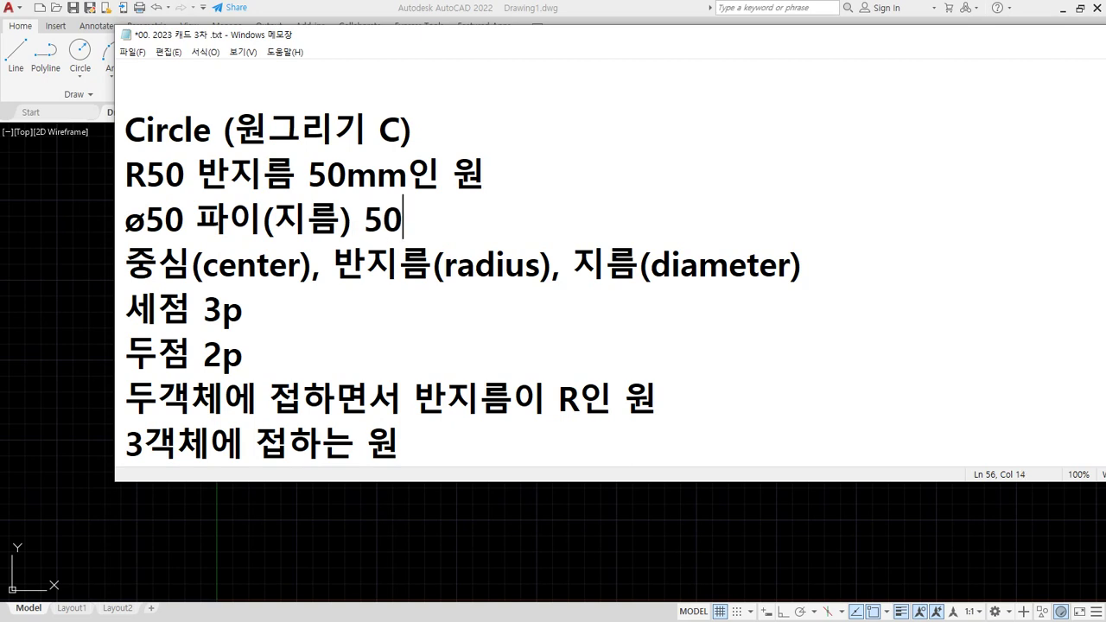
{"action": "type", "text": "mm인 원"}
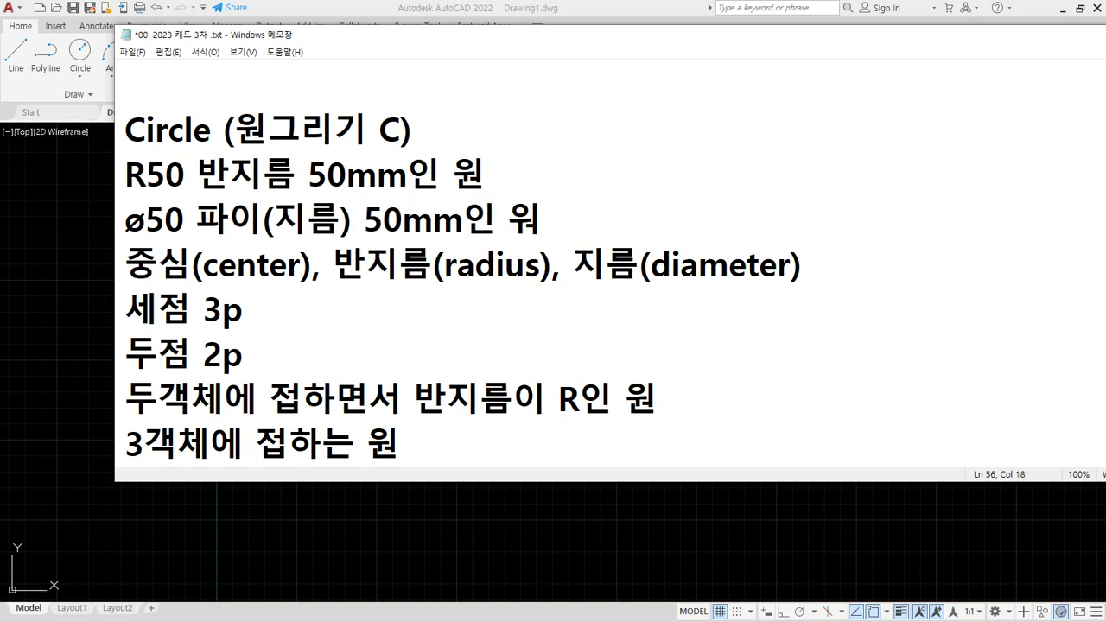
{"action": "key", "text": "Return"}
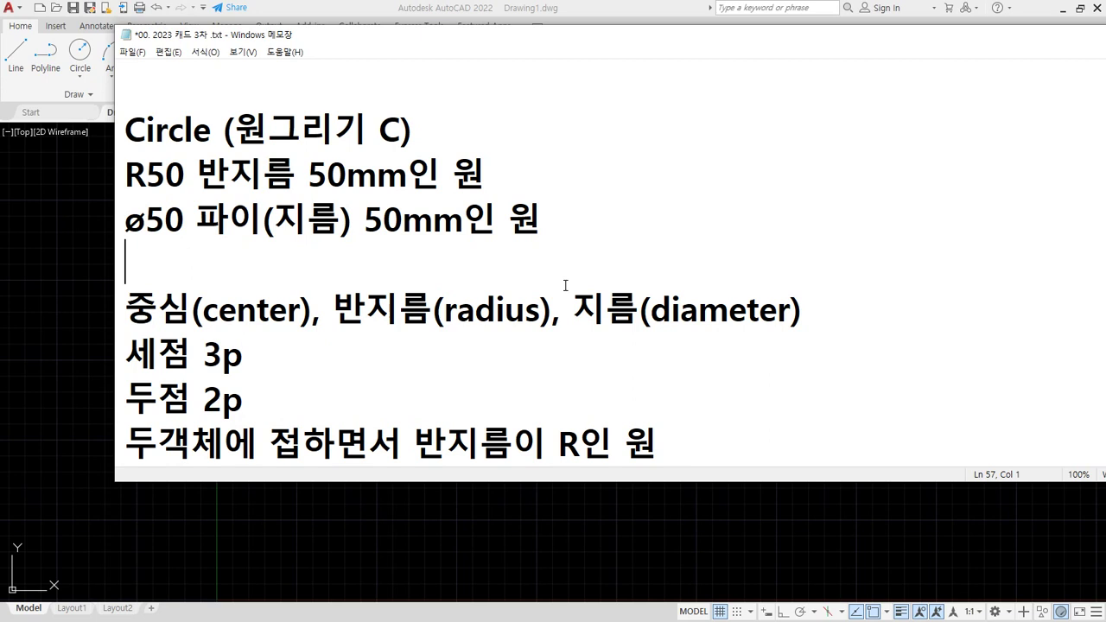
Step: Highlight the ø and R symbols in the notes and switch to the AutoCAD drawing
{"action": "left_click_drag", "start_coordinate": [143, 223], "coordinate": [120, 222]}
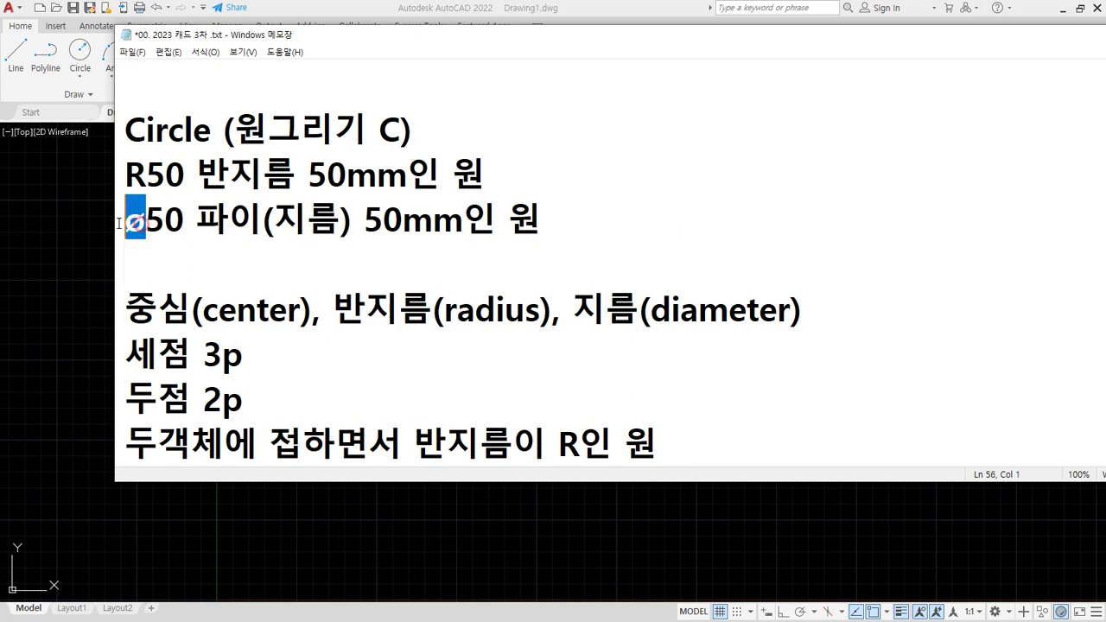
{"action": "left_click_drag", "start_coordinate": [144, 178], "coordinate": [110, 184]}
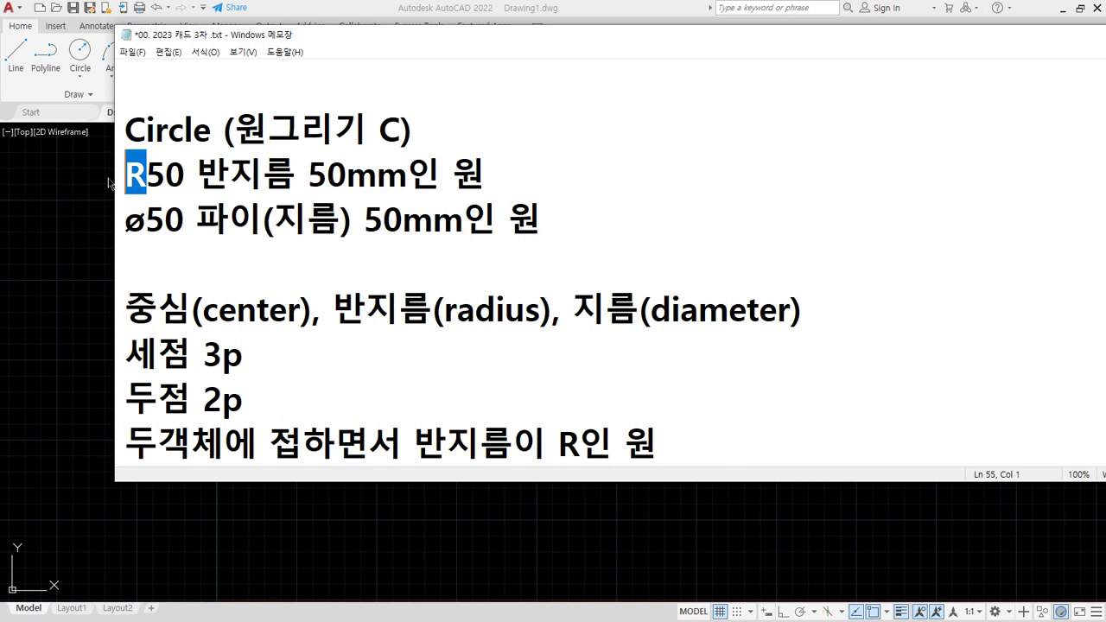
{"action": "left_click", "coordinate": [108, 178]}
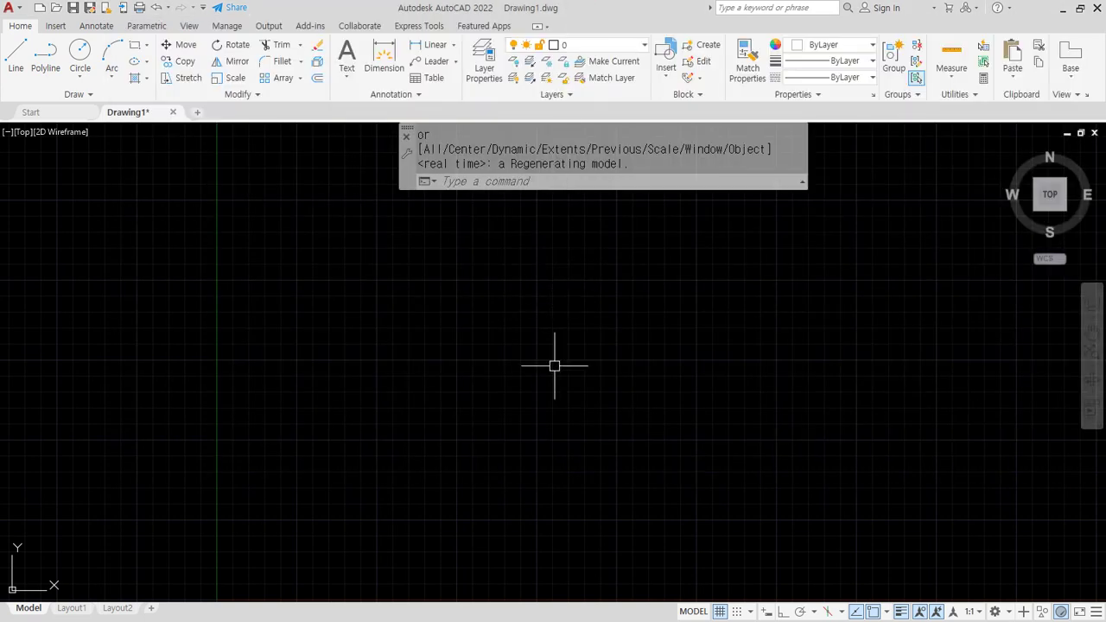
Step: Widen the command window and draw a circle with a radius of 50 in the empty drawing
{"action": "type", "text": "c"}
{"action": "key", "text": "Return"}
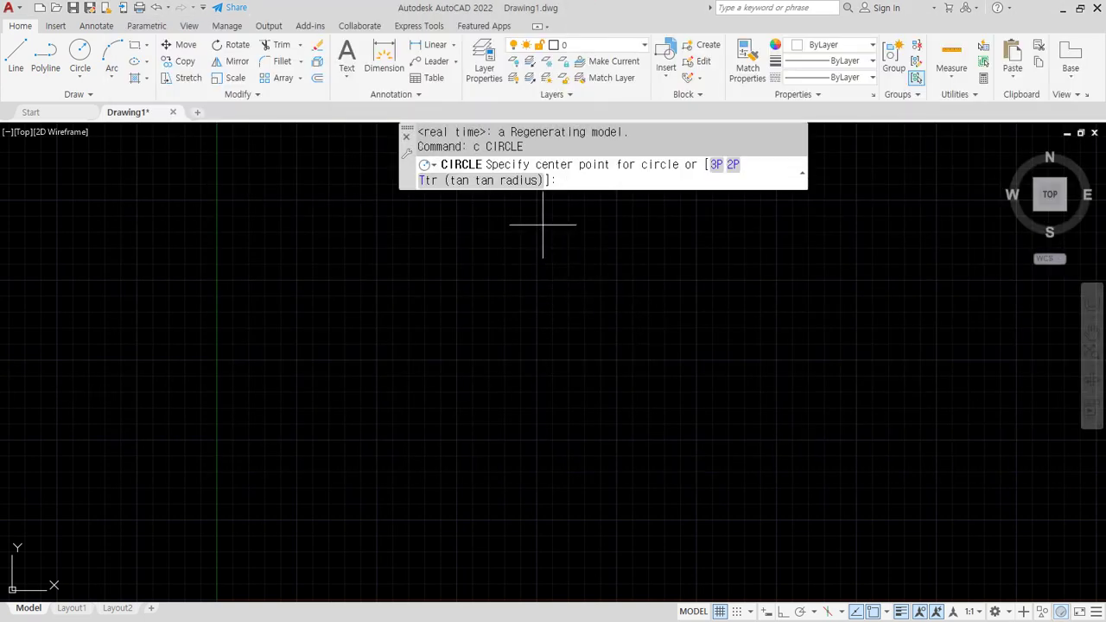
{"action": "left_click_drag", "start_coordinate": [806, 177], "coordinate": [935, 158]}
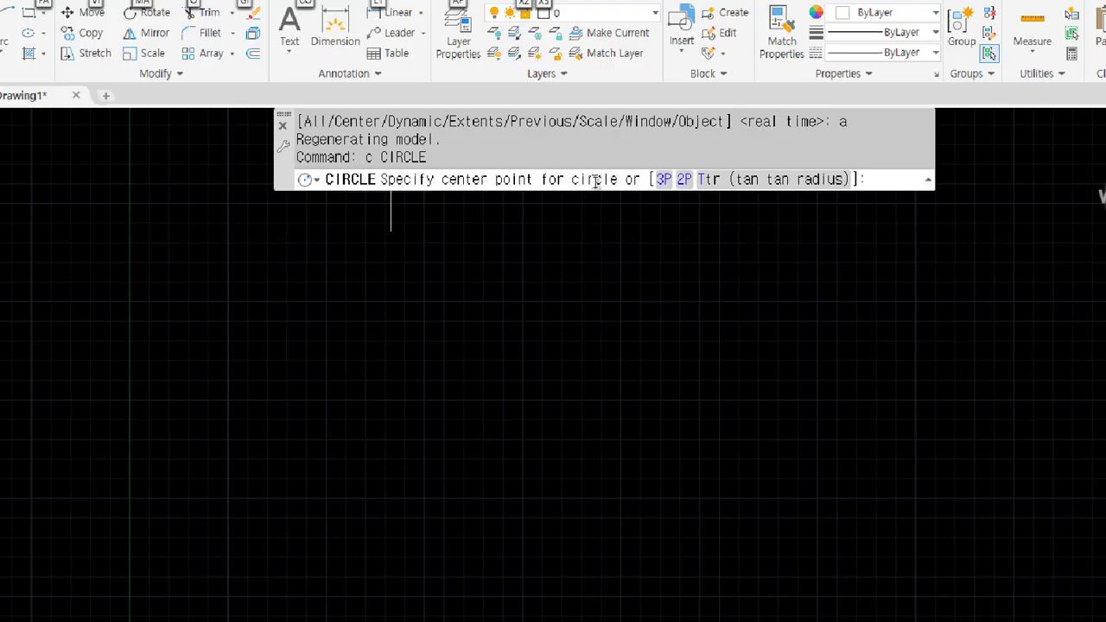
{"action": "left_click", "coordinate": [445, 373]}
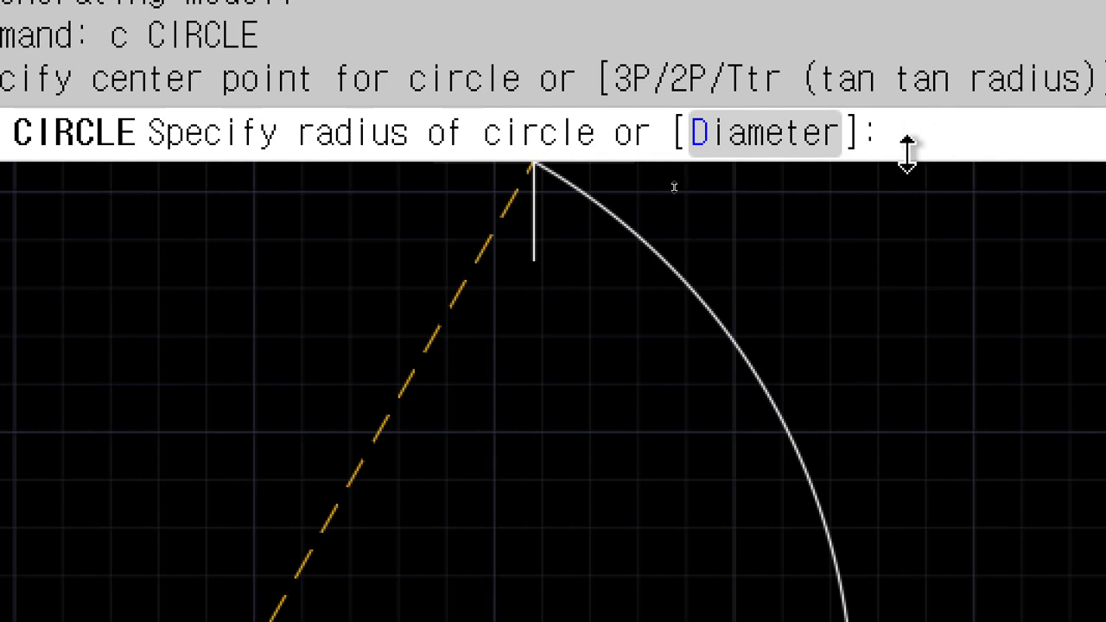
{"action": "type", "text": "50"}
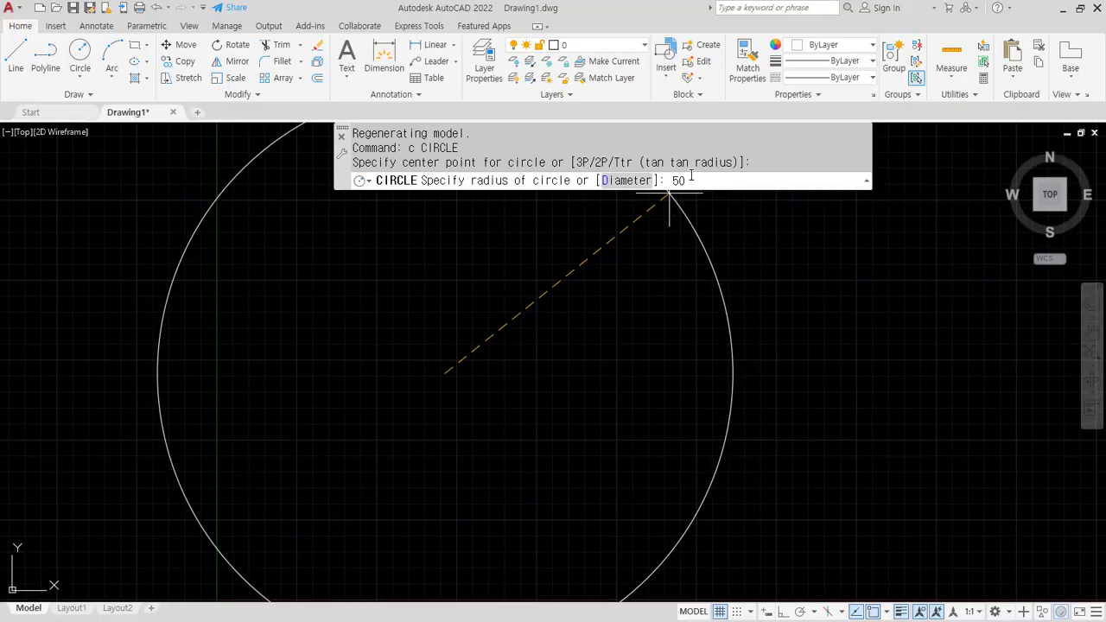
{"action": "key", "text": "Return"}
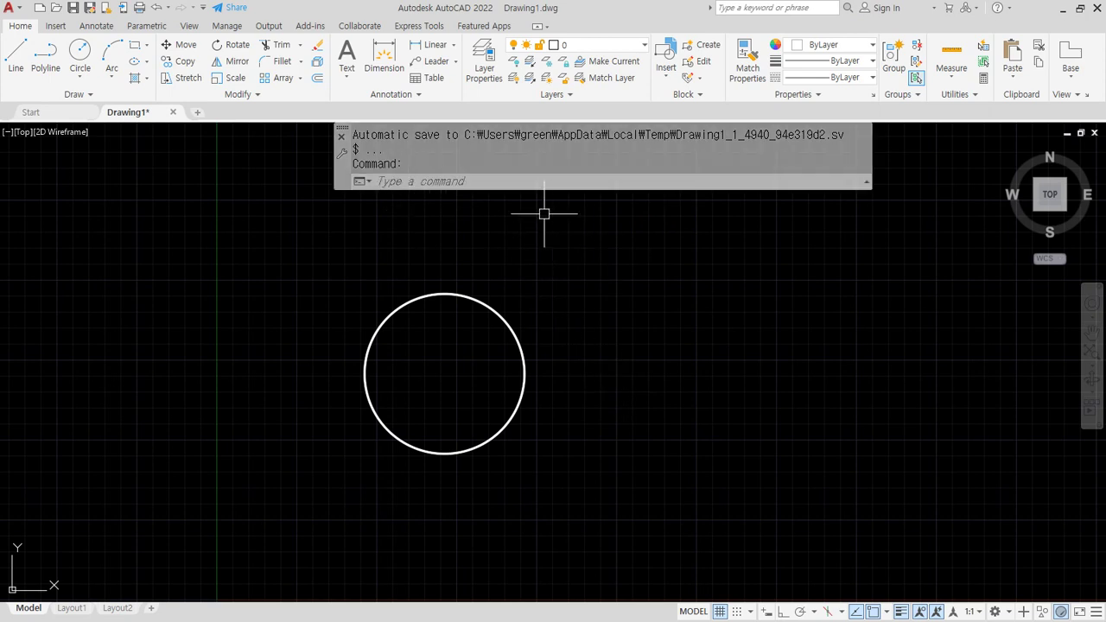
Step: Check the available circle methods and draw a circle with a diameter of 50 to the right of the first circle
{"action": "left_click", "coordinate": [80, 77]}
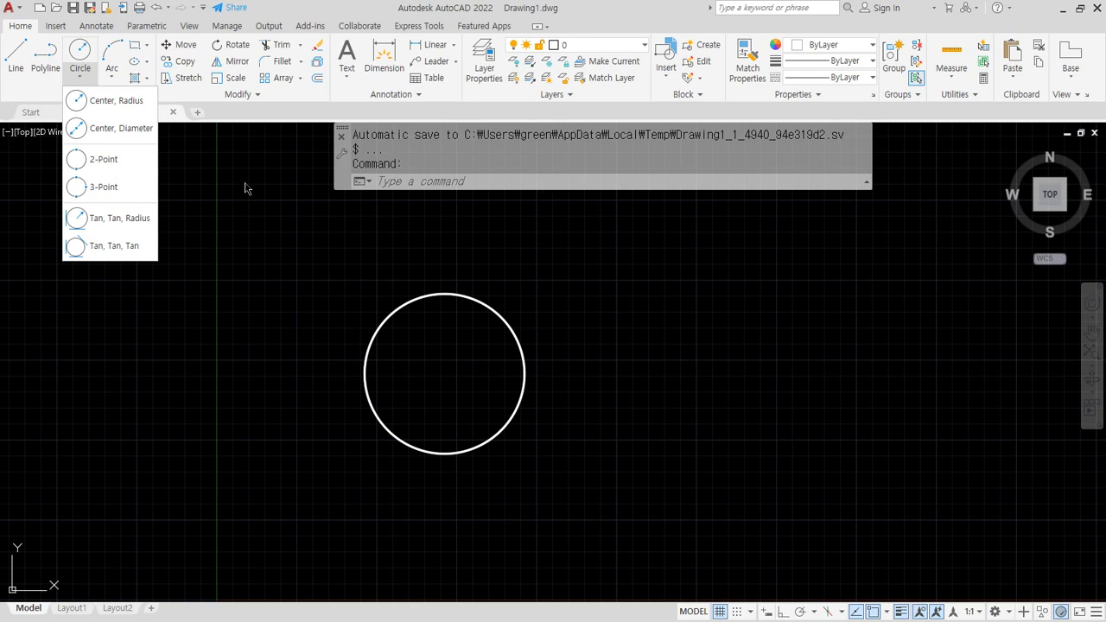
{"action": "left_click", "coordinate": [557, 184]}
{"action": "type", "text": "C"}
{"action": "key", "text": "Return"}
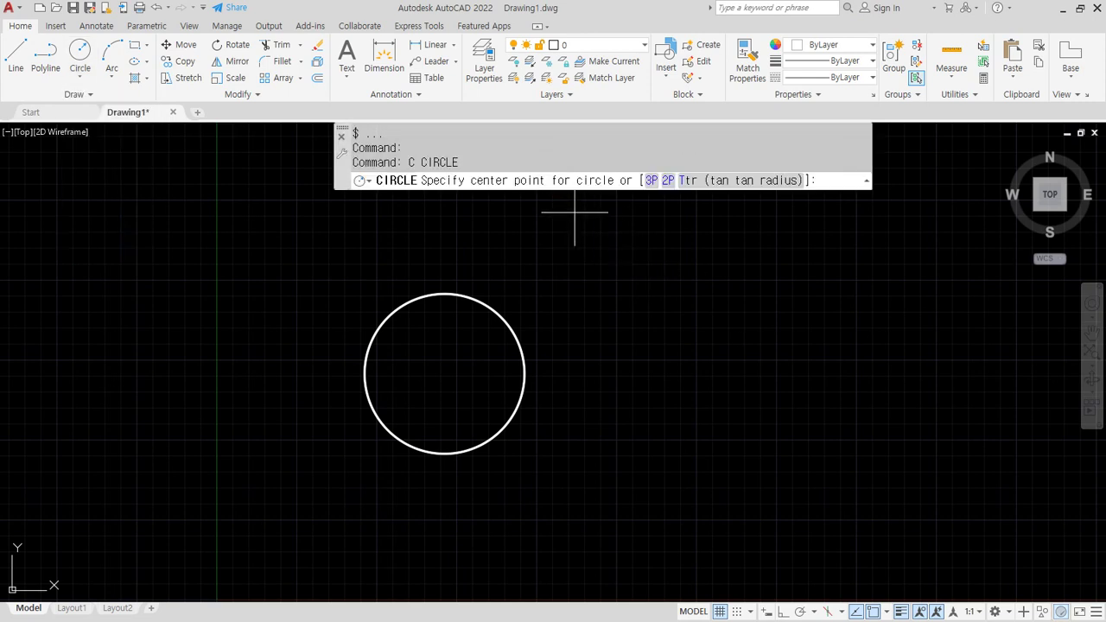
{"action": "left_click", "coordinate": [637, 374]}
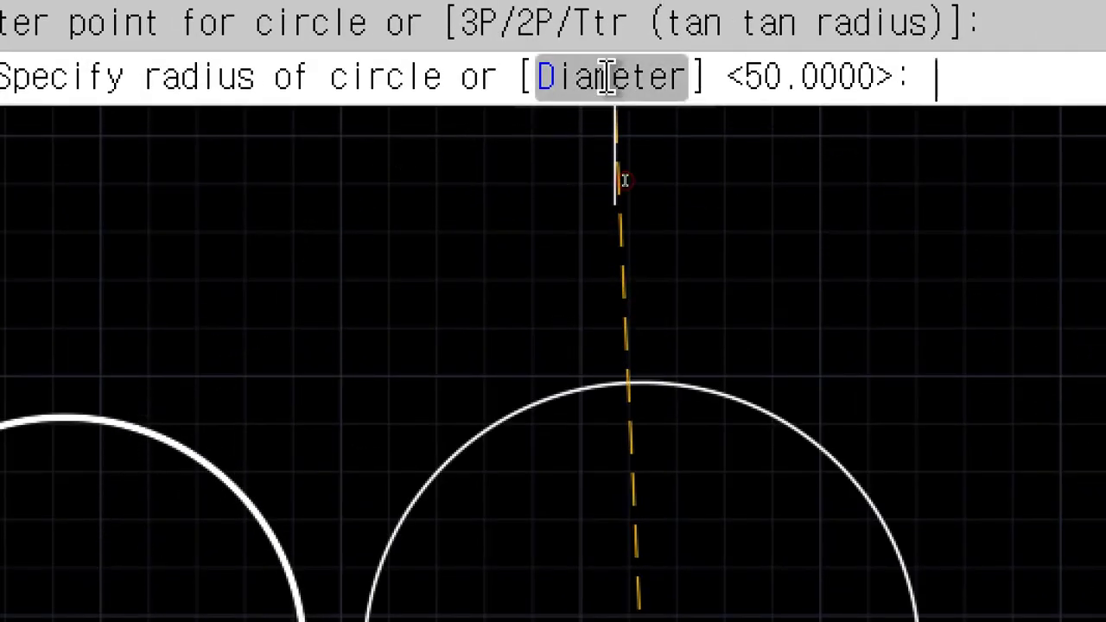
{"action": "left_click", "coordinate": [612, 77]}
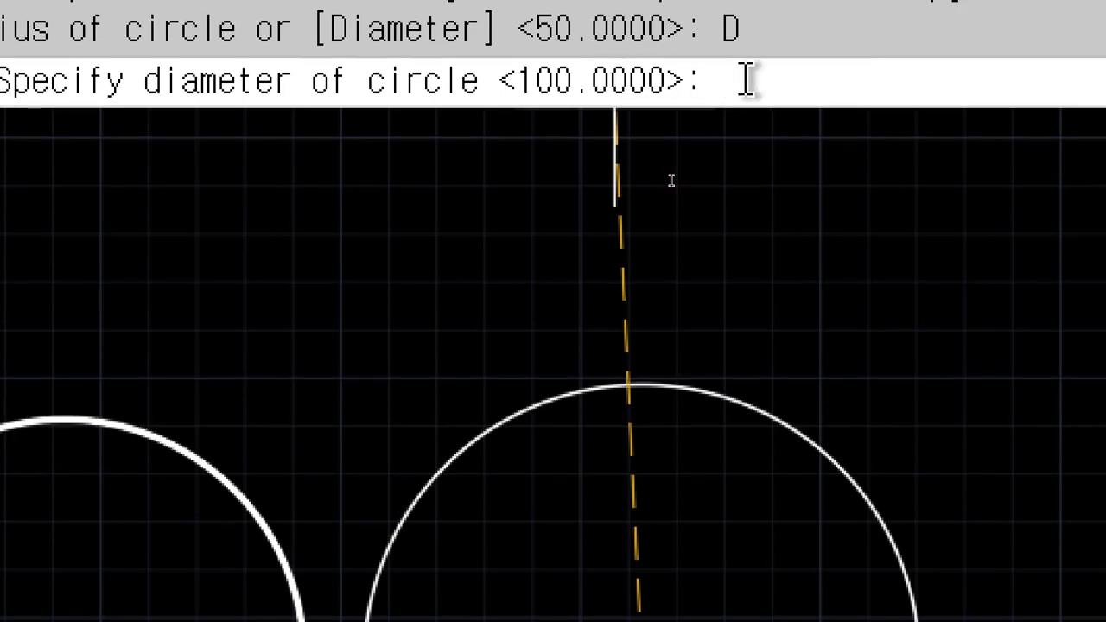
{"action": "type", "text": "50"}
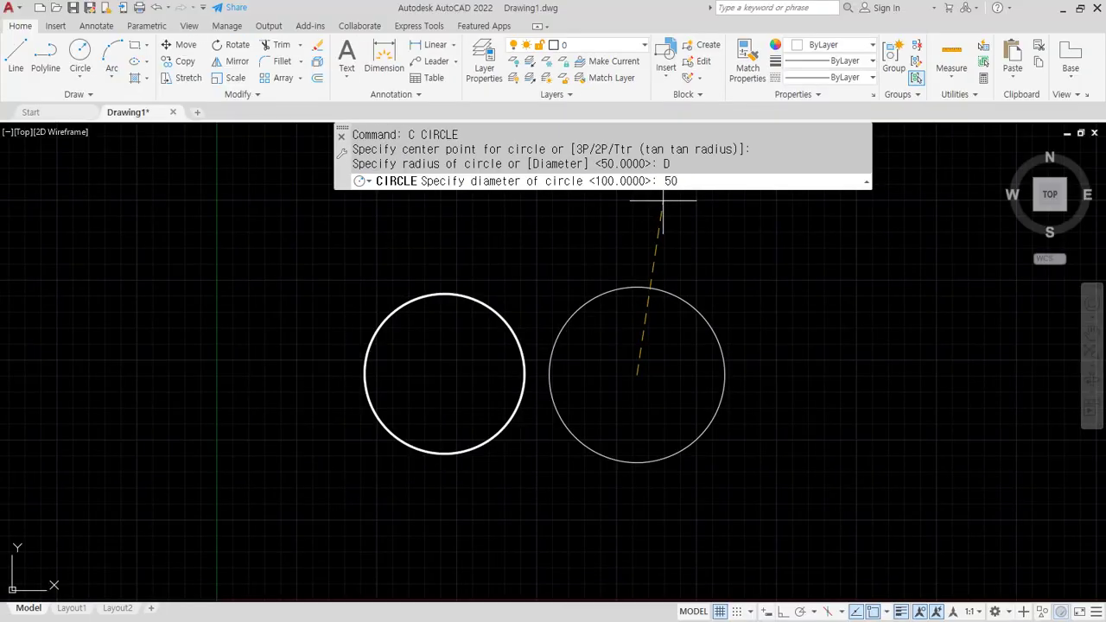
{"action": "key", "text": "Return"}
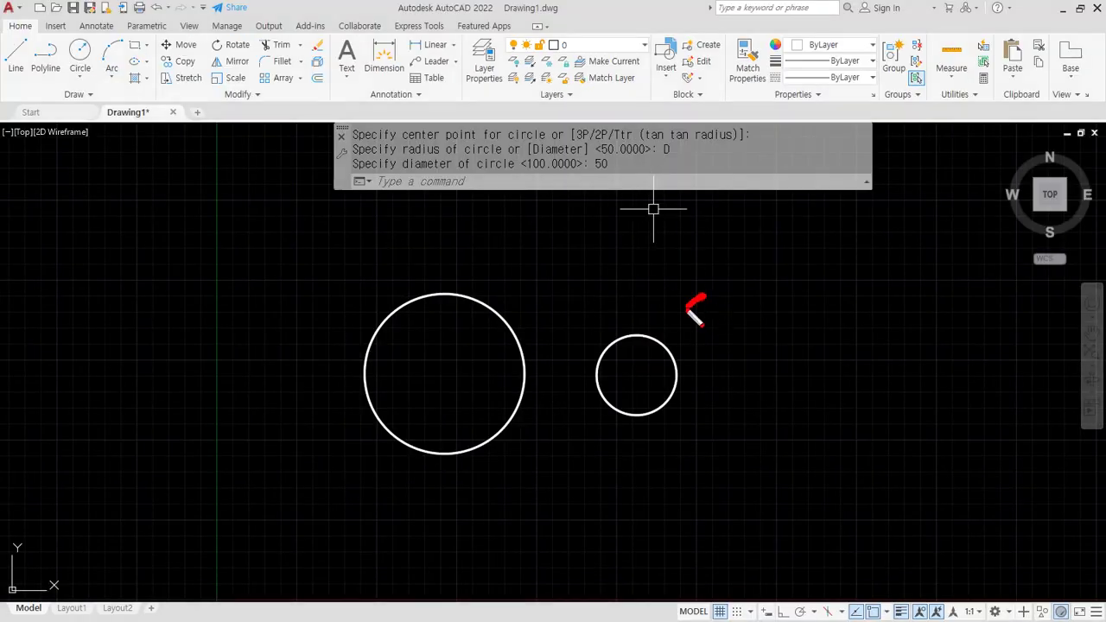
{"action": "mouse_move", "coordinate": [687, 310]}
{"action": "left_mouse_down"}
{"action": "mouse_move", "coordinate": [664, 321]}
{"action": "mouse_move", "coordinate": [685, 335]}
{"action": "left_mouse_up"}
{"action": "left_click_drag", "start_coordinate": [648, 302], "coordinate": [659, 333]}
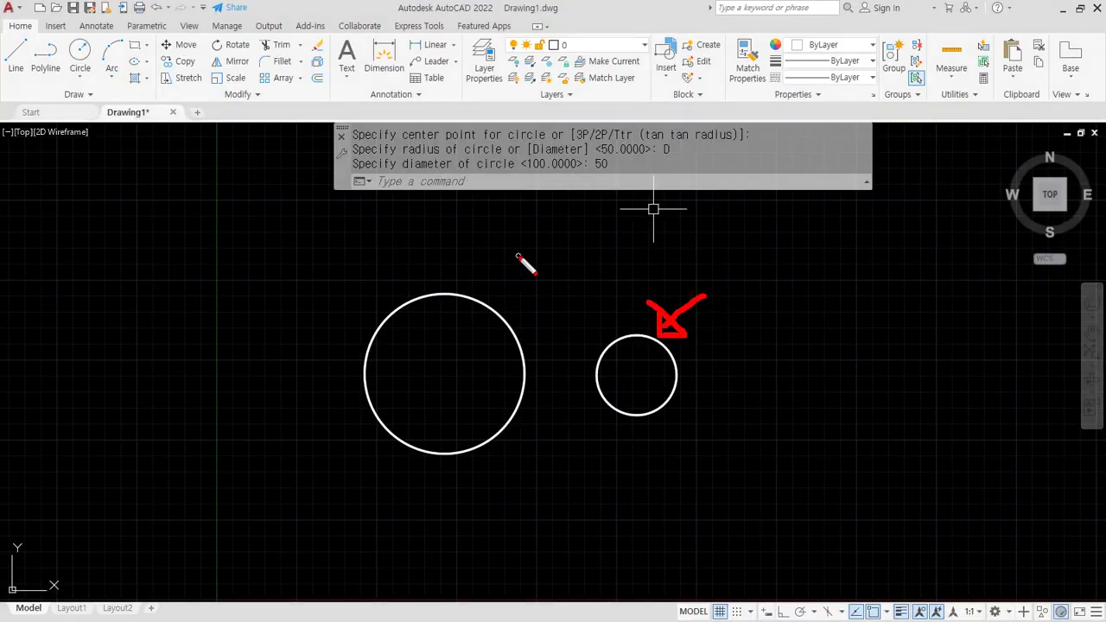
{"action": "mouse_move", "coordinate": [516, 255]}
{"action": "left_mouse_down"}
{"action": "mouse_move", "coordinate": [477, 292]}
{"action": "mouse_move", "coordinate": [499, 297]}
{"action": "mouse_move", "coordinate": [466, 271]}
{"action": "left_mouse_up"}
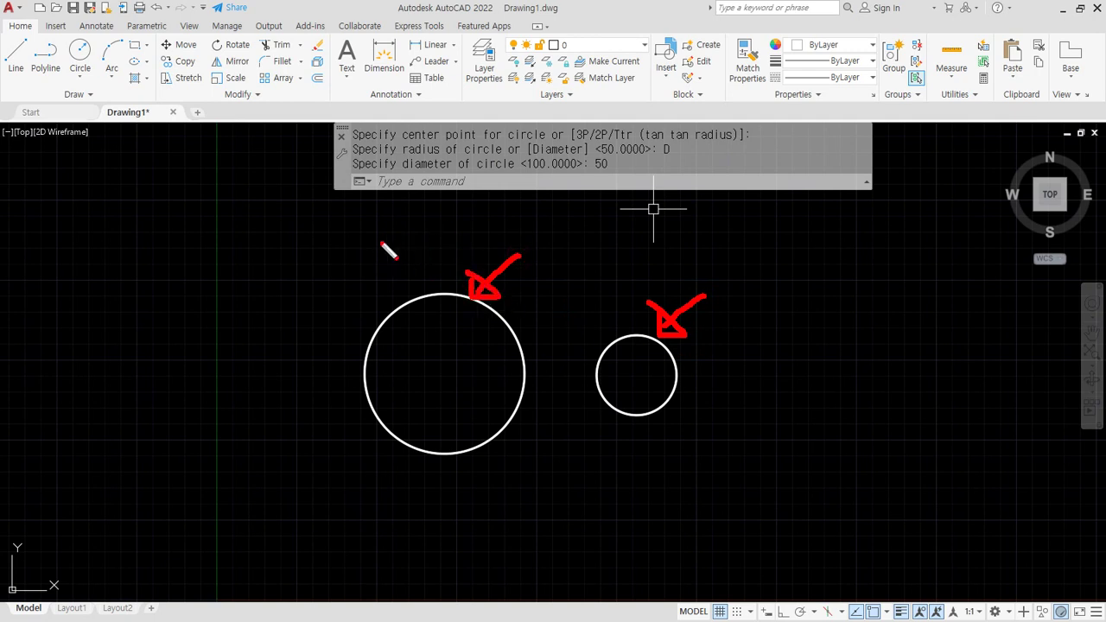
{"action": "mouse_move", "coordinate": [333, 240]}
{"action": "left_mouse_down"}
{"action": "mouse_move", "coordinate": [333, 264]}
{"action": "mouse_move", "coordinate": [358, 237]}
{"action": "mouse_move", "coordinate": [390, 247]}
{"action": "mouse_move", "coordinate": [395, 236]}
{"action": "left_mouse_up"}
{"action": "mouse_move", "coordinate": [733, 286]}
{"action": "left_mouse_down"}
{"action": "mouse_move", "coordinate": [740, 304]}
{"action": "mouse_move", "coordinate": [758, 299]}
{"action": "mouse_move", "coordinate": [751, 289]}
{"action": "mouse_move", "coordinate": [753, 363]}
{"action": "left_mouse_up"}
{"action": "mouse_move", "coordinate": [795, 330]}
{"action": "left_mouse_down"}
{"action": "mouse_move", "coordinate": [804, 360]}
{"action": "mouse_move", "coordinate": [819, 349]}
{"action": "left_mouse_up"}
{"action": "mouse_move", "coordinate": [823, 322]}
{"action": "left_mouse_down"}
{"action": "mouse_move", "coordinate": [839, 341]}
{"action": "mouse_move", "coordinate": [818, 319]}
{"action": "mouse_move", "coordinate": [847, 304]}
{"action": "left_mouse_up"}
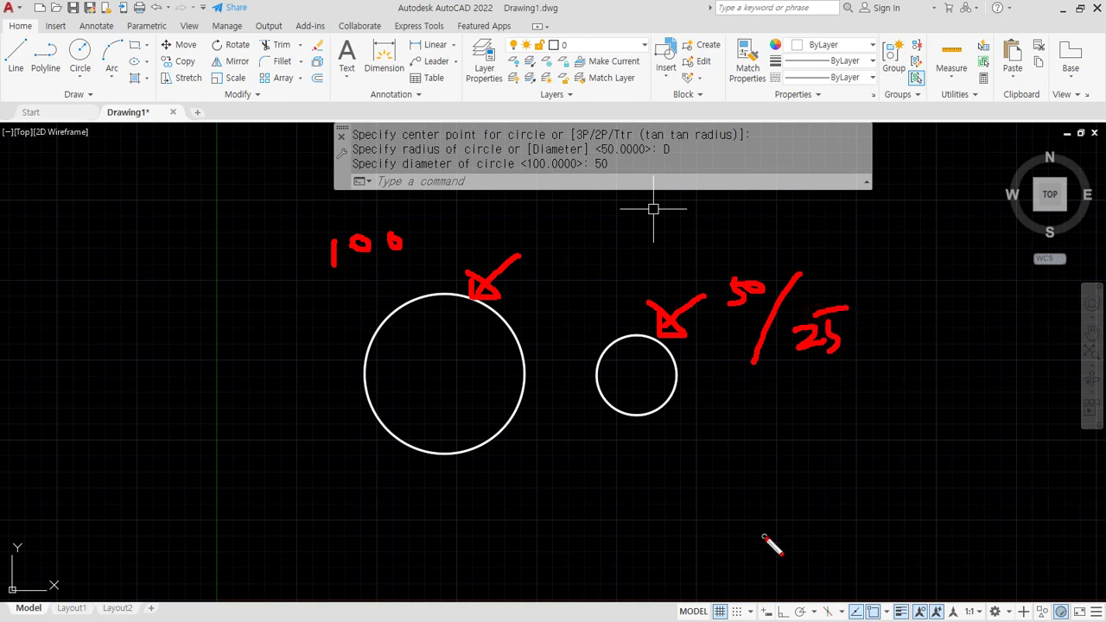
{"action": "left_click_drag", "start_coordinate": [855, 373], "coordinate": [723, 389]}
{"action": "left_click_drag", "start_coordinate": [519, 256], "coordinate": [386, 279]}
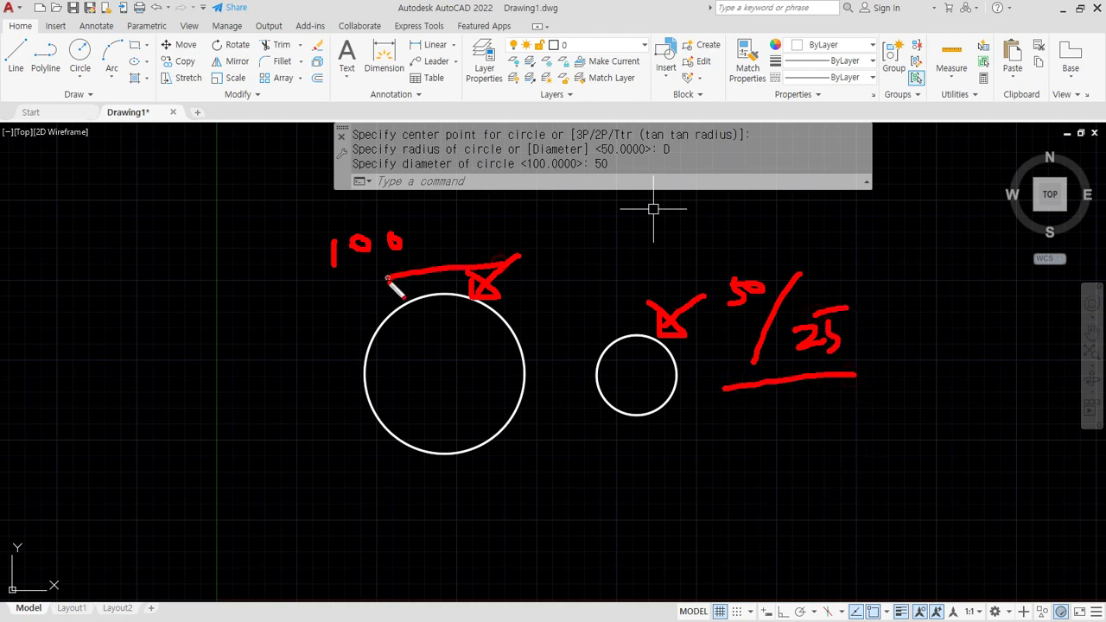
{"action": "key", "text": "Escape"}
Step: Draw a circle with a radius of 50 to the right of the small circle
{"action": "mouse_move", "coordinate": [671, 501]}
{"action": "middle_mouse_down"}
{"action": "mouse_move", "coordinate": [657, 420]}
{"action": "mouse_move", "coordinate": [596, 387]}
{"action": "middle_mouse_up"}
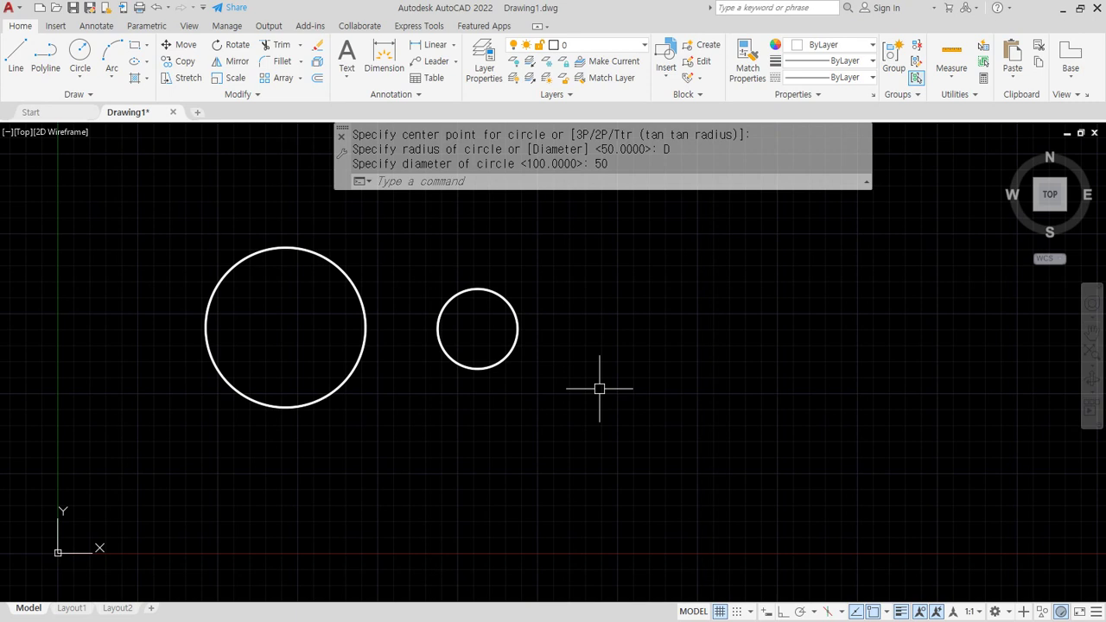
{"action": "type", "text": "c"}
{"action": "key", "text": "Return"}
{"action": "left_click", "coordinate": [641, 343]}
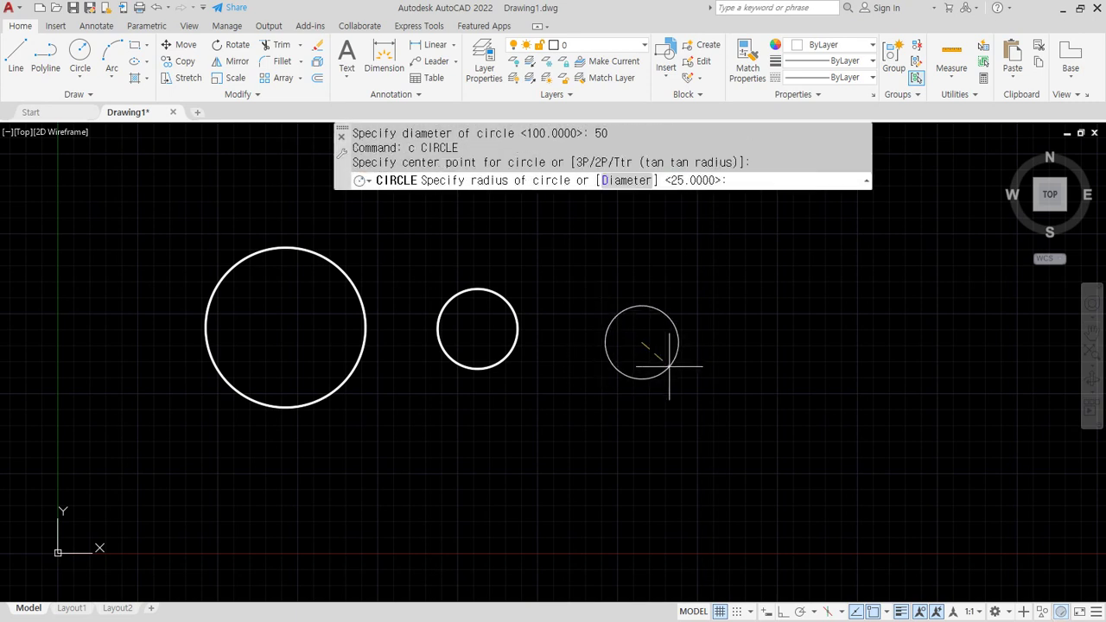
{"action": "key", "text": "Return"}
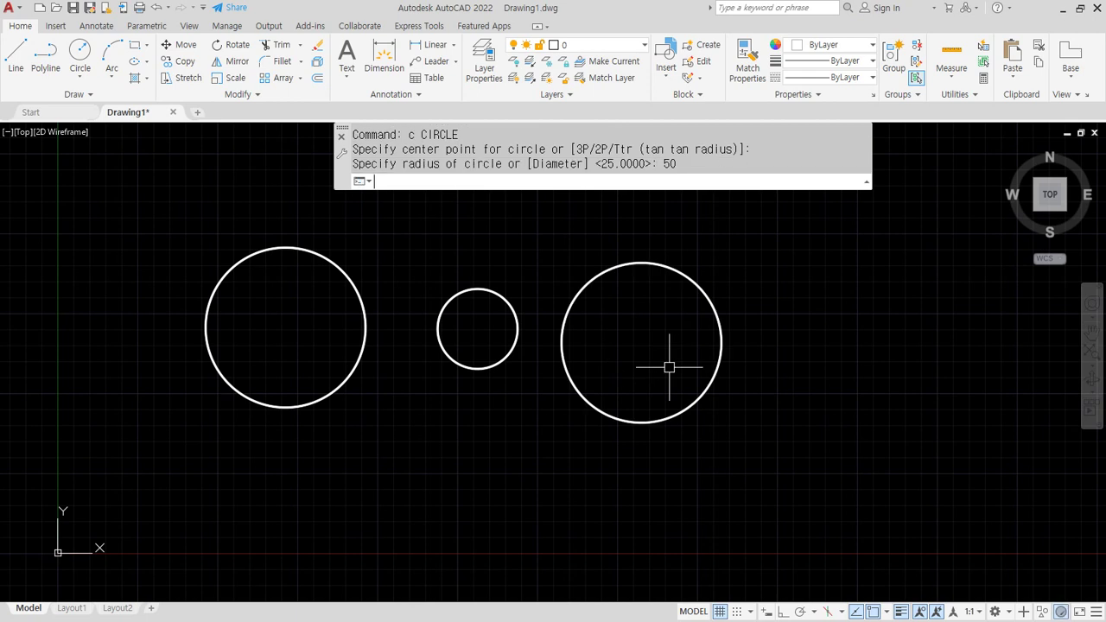
Step: Draw a circle with a diameter of 77 to the right of the third circle
{"action": "type", "text": "c"}
{"action": "key", "text": "Return"}
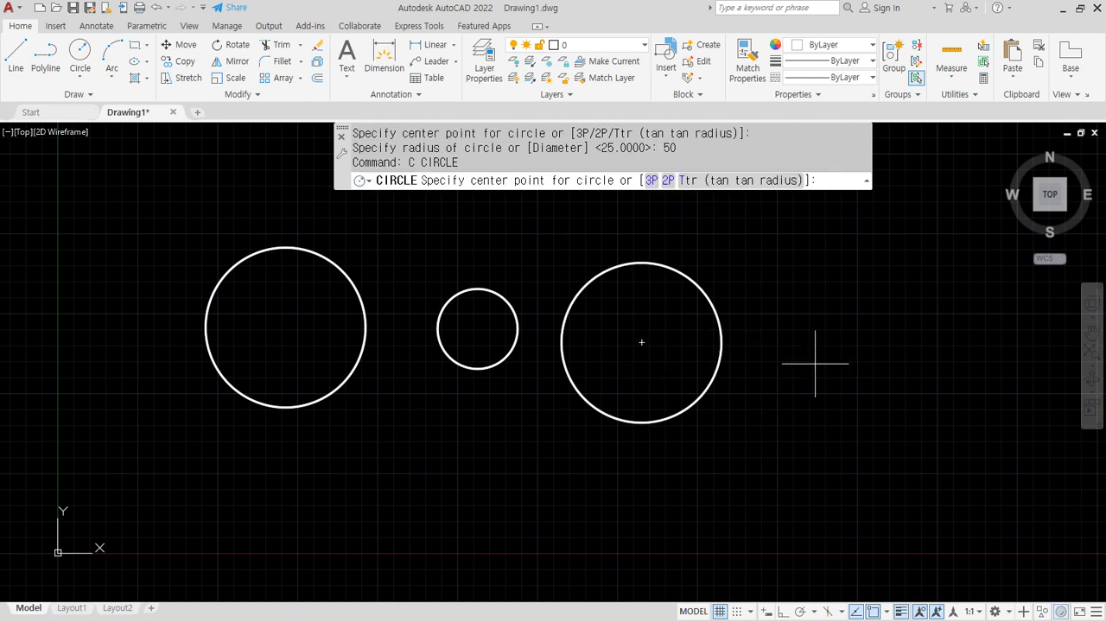
{"action": "left_click", "coordinate": [875, 347]}
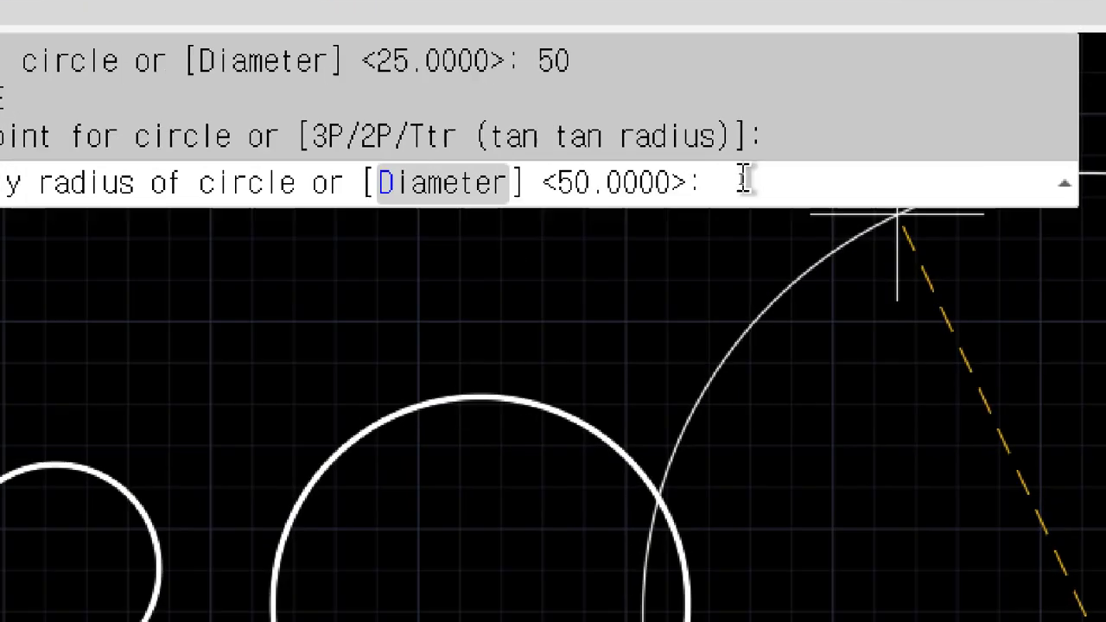
{"action": "left_click", "coordinate": [448, 190]}
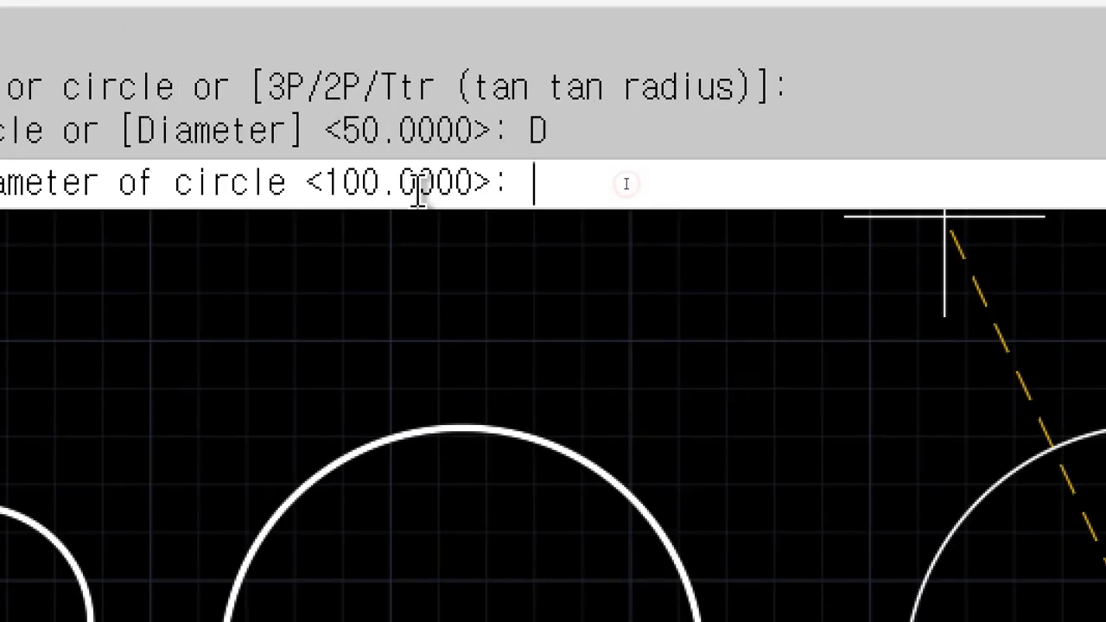
{"action": "type", "text": "77"}
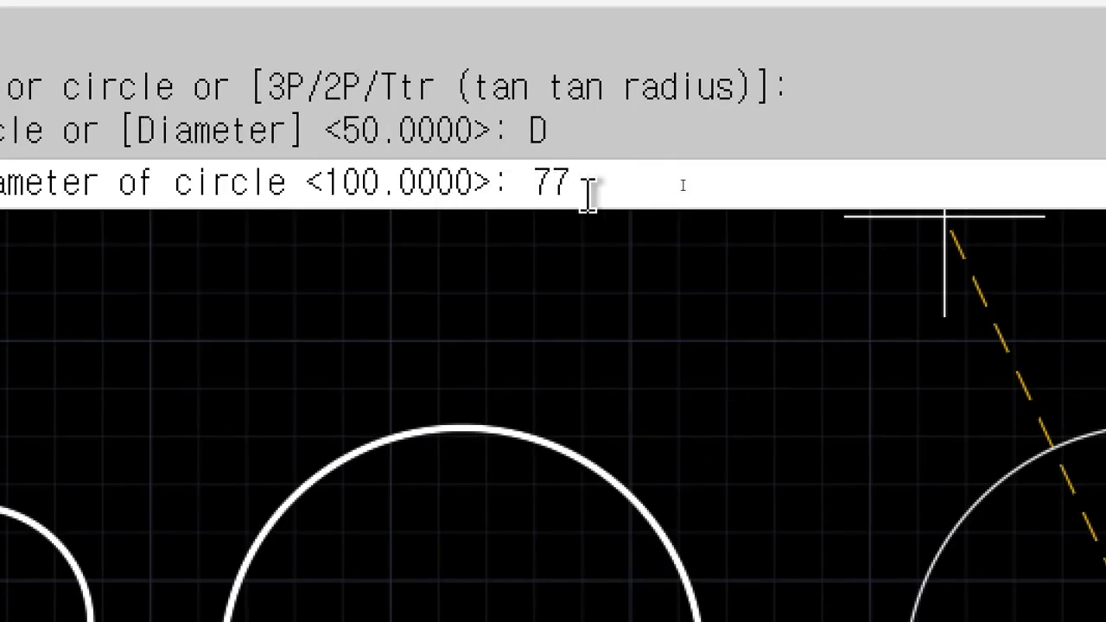
{"action": "key", "text": "Return"}
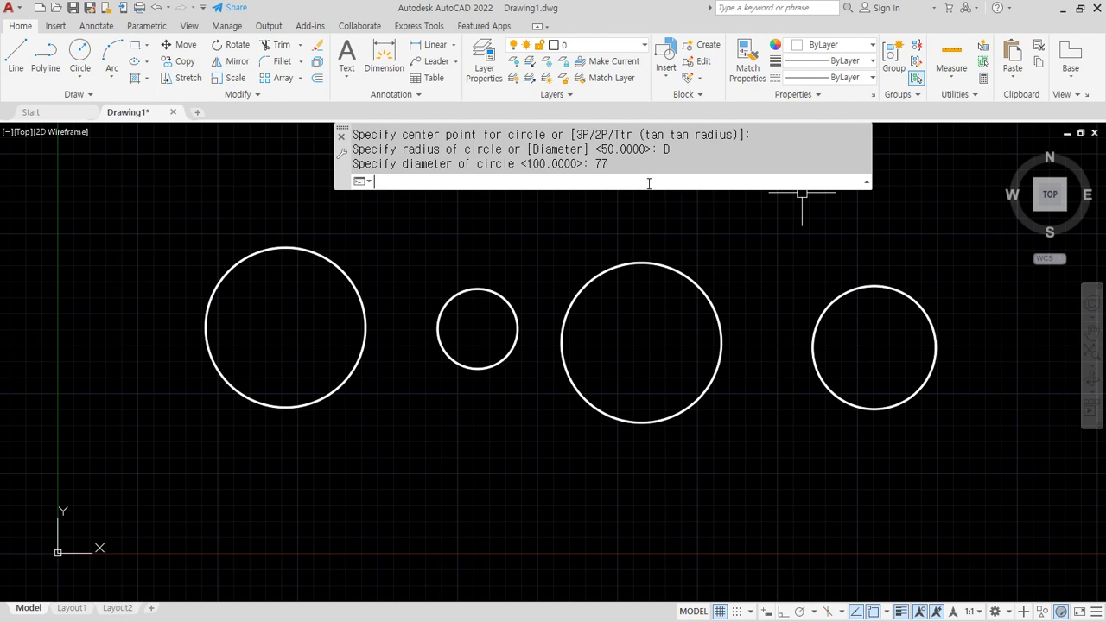
Step: Draw a circle to the right of the diameter-77 circle, entering its radius as 77/2
{"action": "middle_click_drag", "start_coordinate": [637, 264], "coordinate": [400, 247]}
{"action": "middle_click_drag", "start_coordinate": [639, 347], "coordinate": [508, 348]}
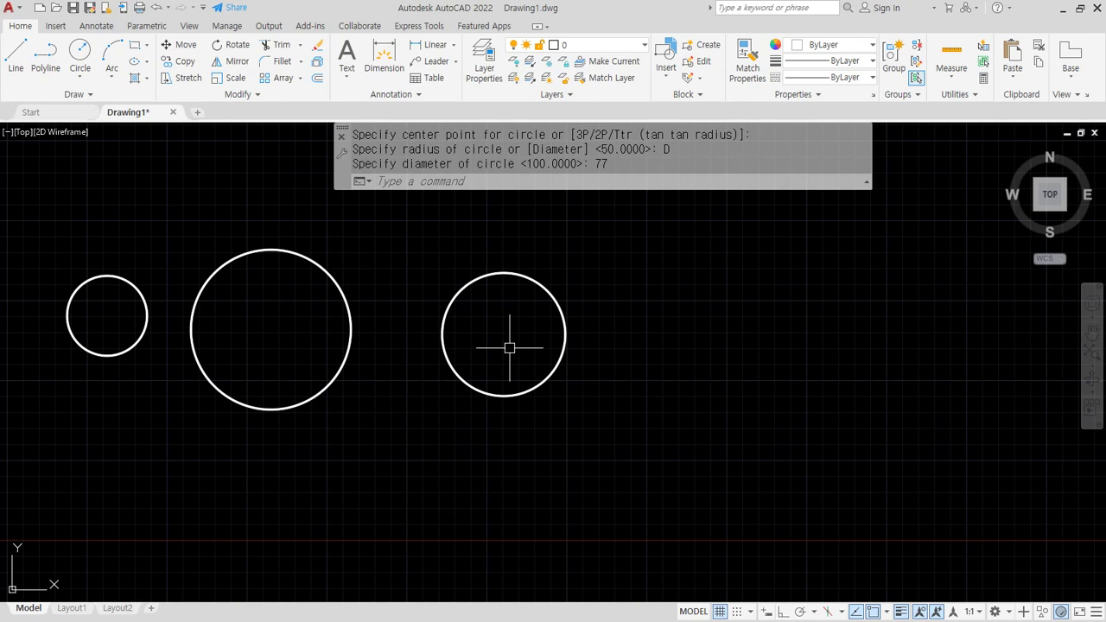
{"action": "type", "text": "c"}
{"action": "key", "text": "Return"}
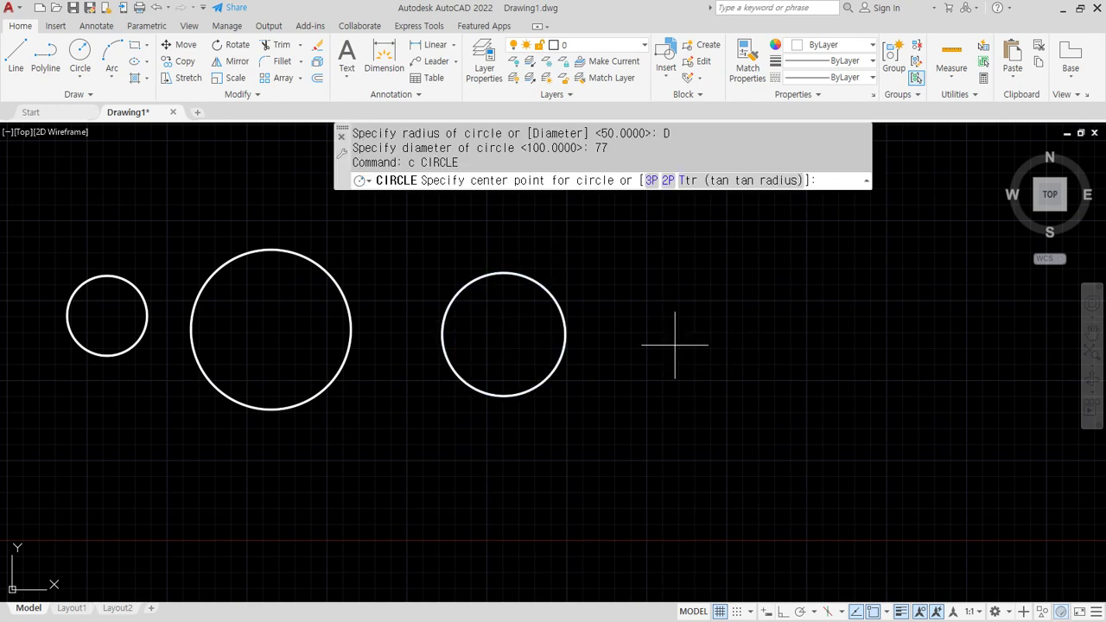
{"action": "left_click", "coordinate": [685, 339]}
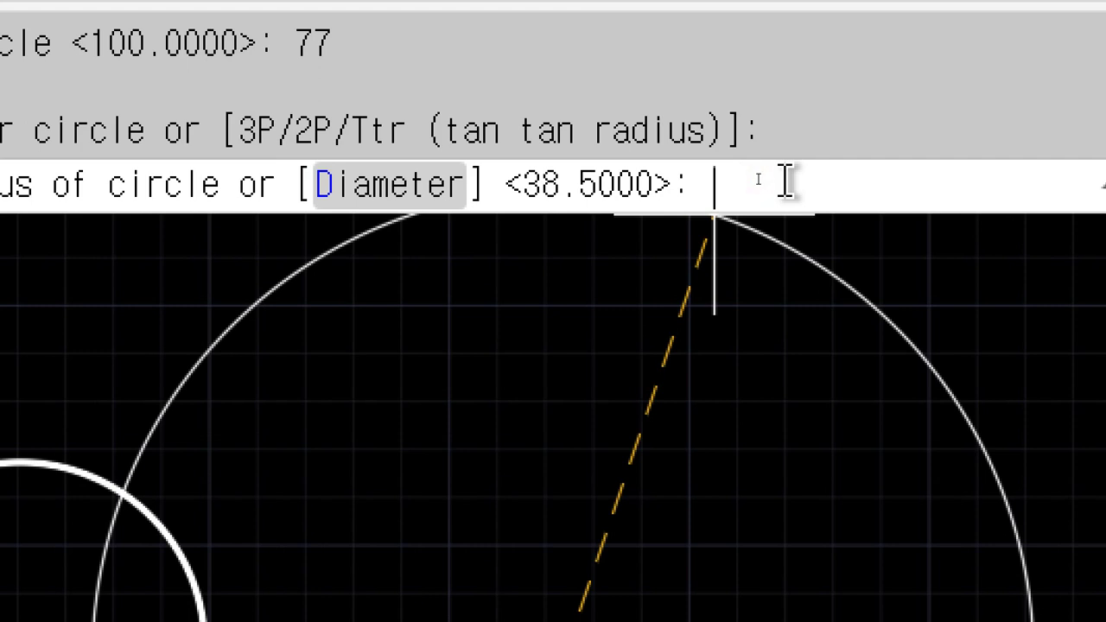
{"action": "type", "text": "77/2"}
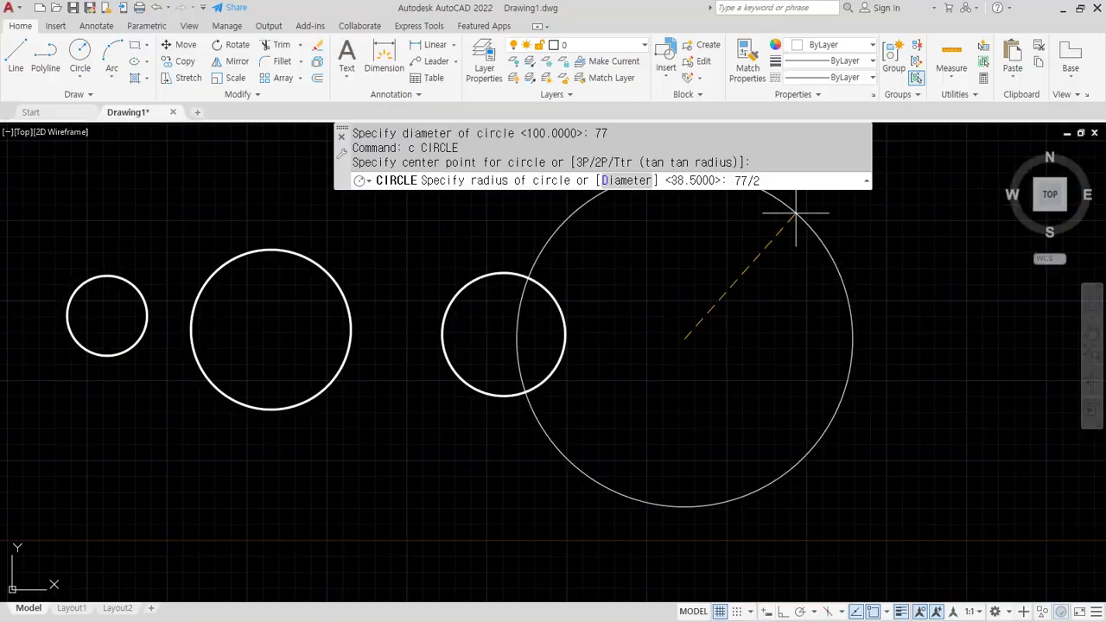
{"action": "key", "text": "Return"}
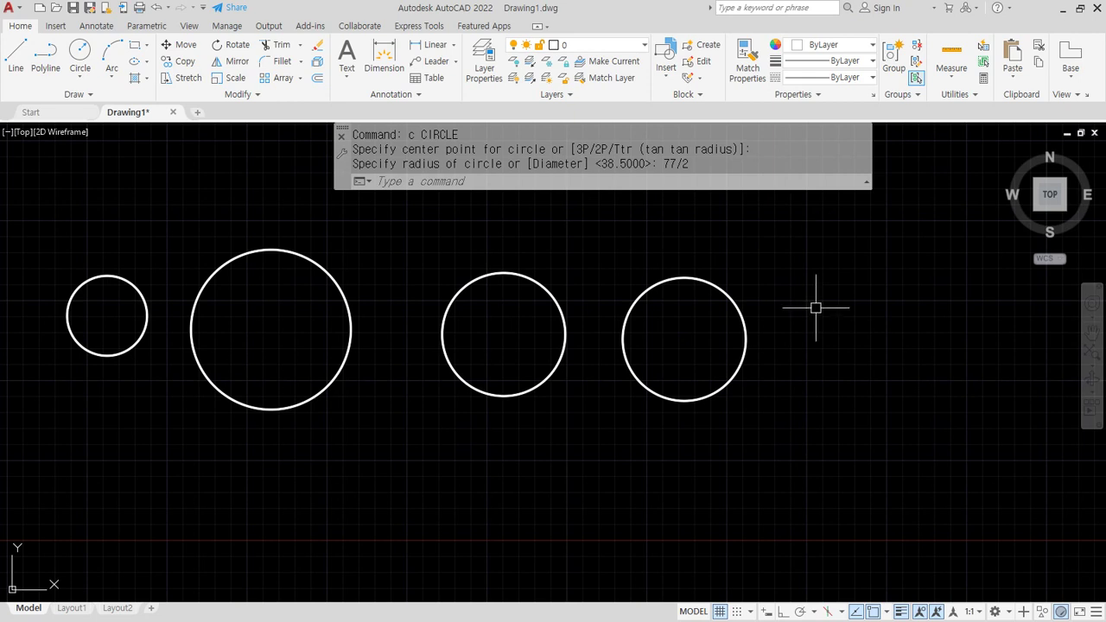
Step: Try to draw a circle to the right of the last one, entering its radius as 77.5/2
{"action": "mouse_move", "coordinate": [848, 346]}
{"action": "middle_mouse_down"}
{"action": "mouse_move", "coordinate": [683, 323]}
{"action": "mouse_move", "coordinate": [605, 340]}
{"action": "middle_mouse_up"}
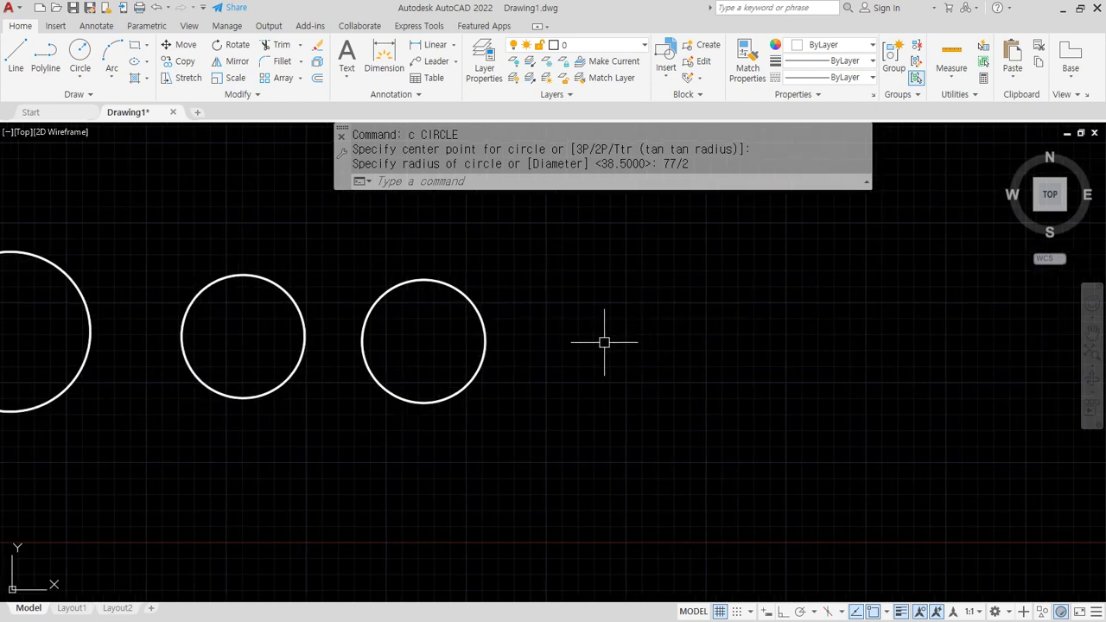
{"action": "type", "text": "c"}
{"action": "key", "text": "Return"}
{"action": "left_click", "coordinate": [606, 341]}
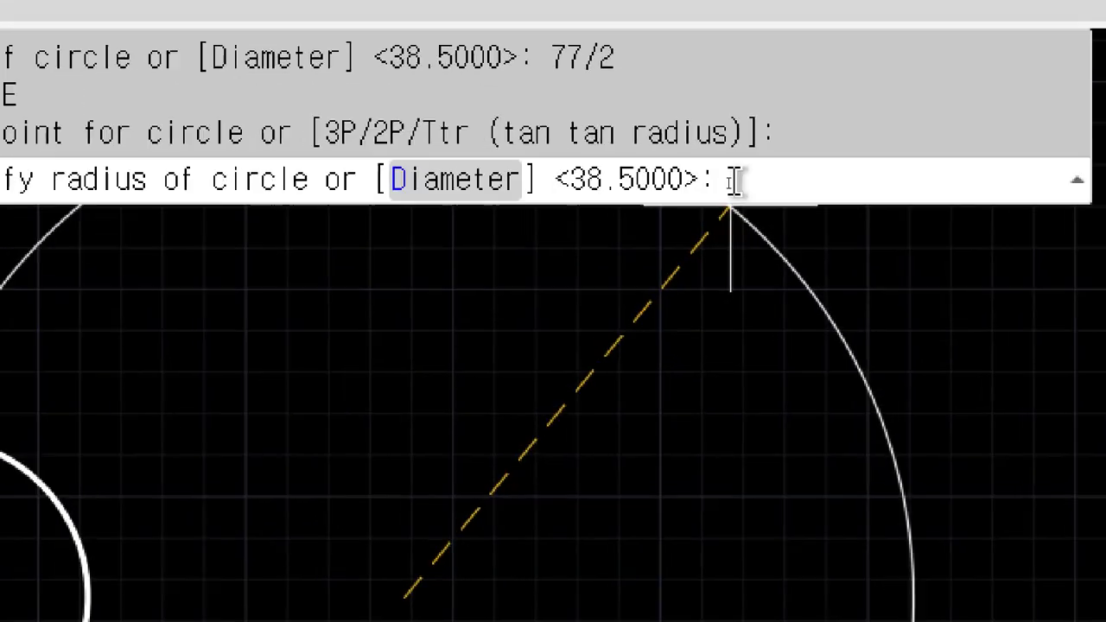
{"action": "type", "text": "77.5"}
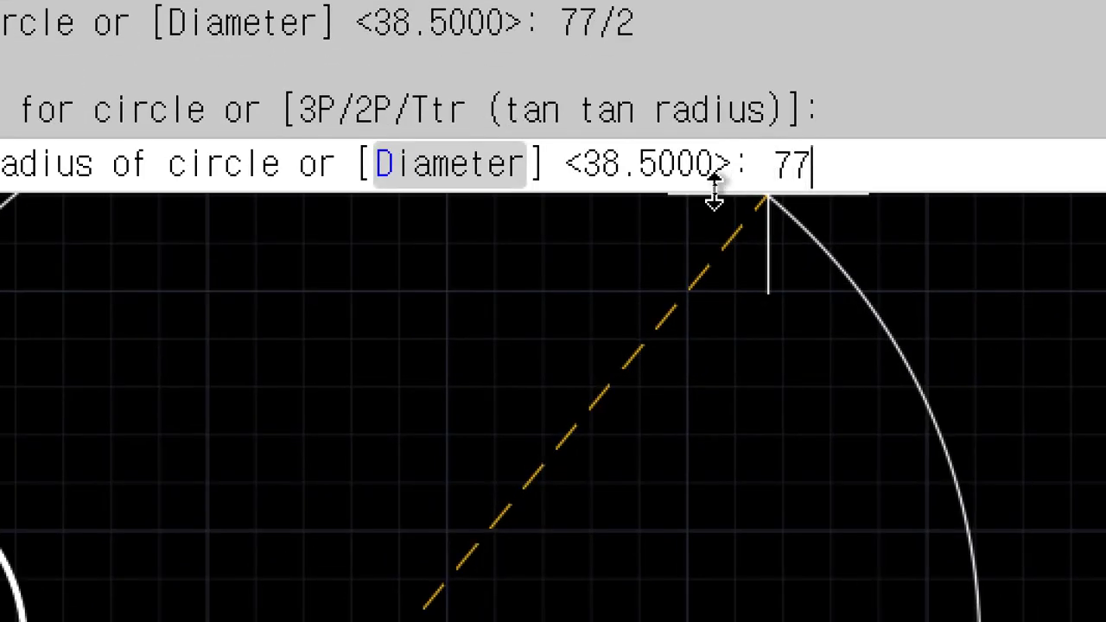
{"action": "type", "text": "/2"}
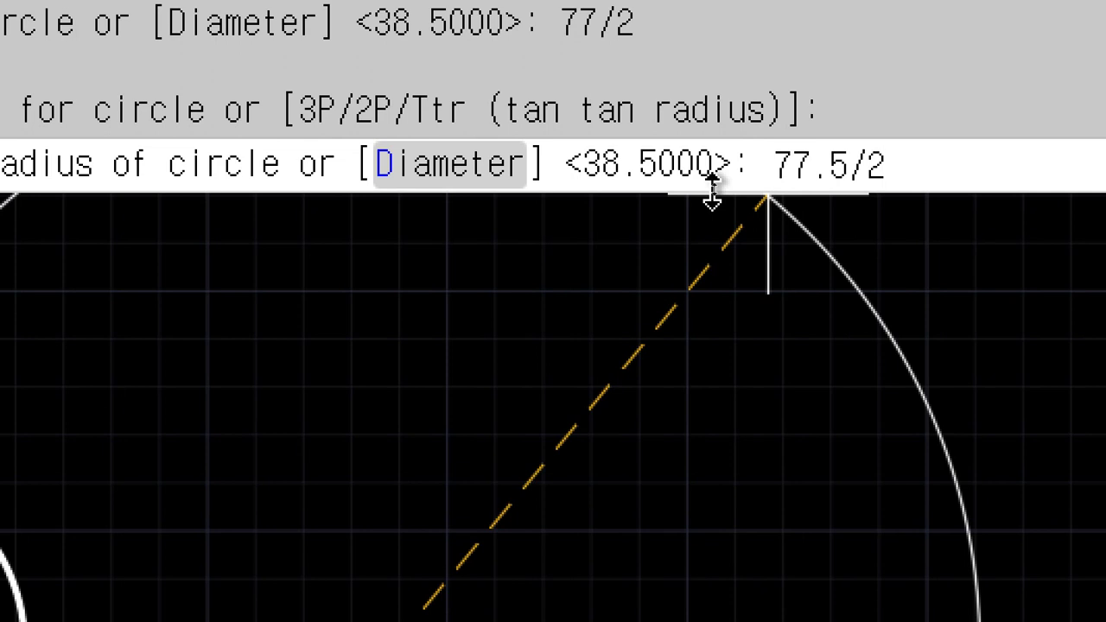
{"action": "key", "text": "Return"}
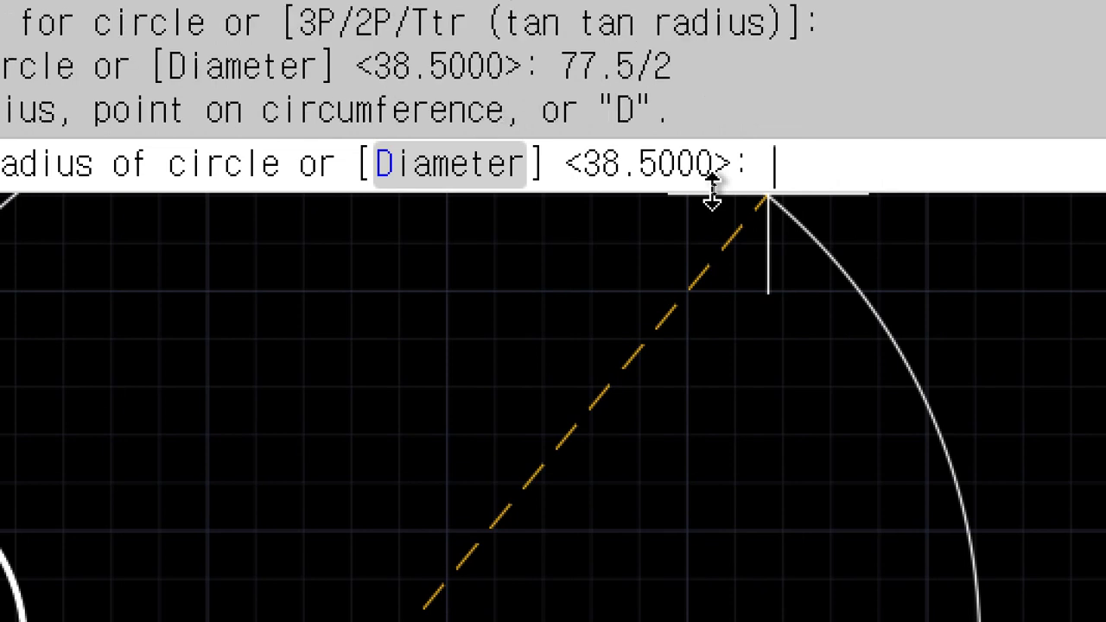
{"action": "key", "text": "Escape"}
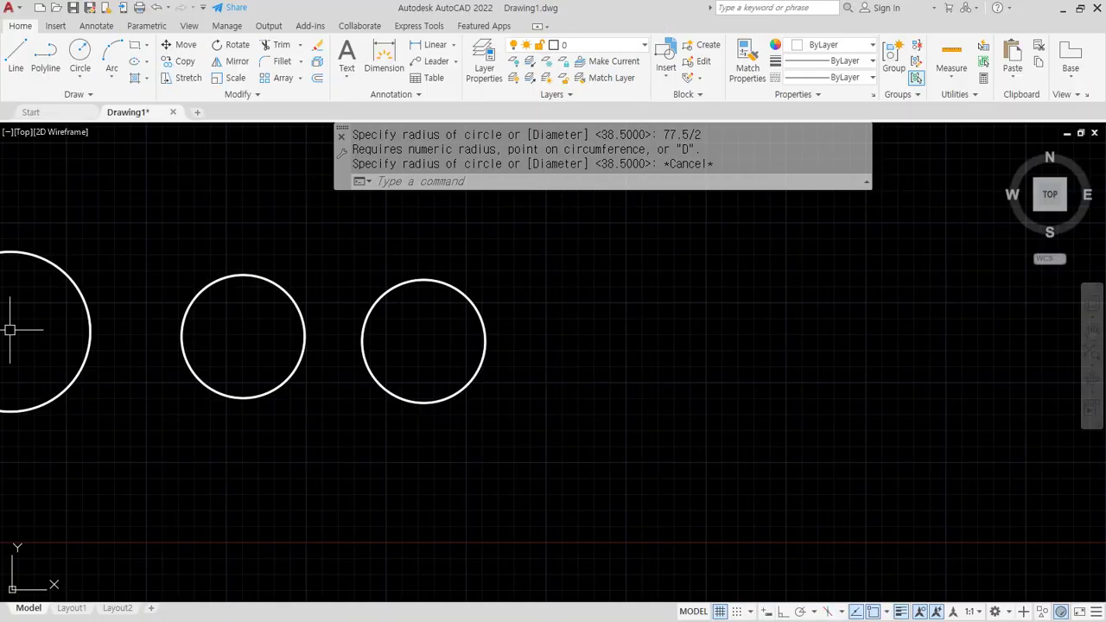
Step: Switch to the Notepad notes and add the line "정수 나눗셈 허용" below the ø50 line
{"action": "key", "text": "alt+Tab"}
{"action": "left_click", "coordinate": [565, 211]}
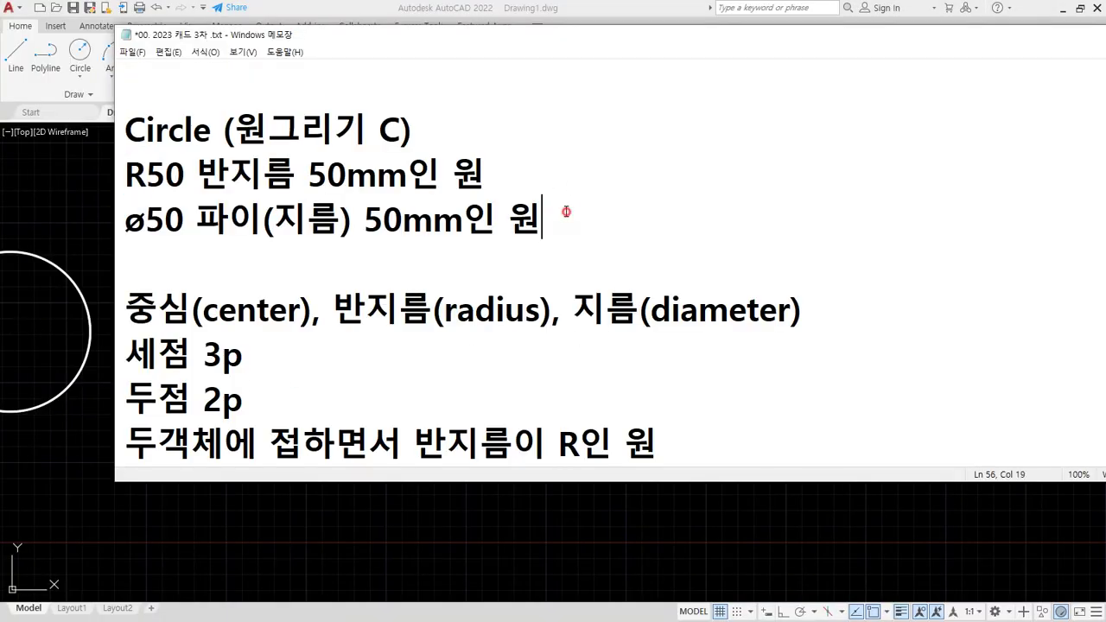
{"action": "key", "text": "Return"}
{"action": "type", "text": "정수"}
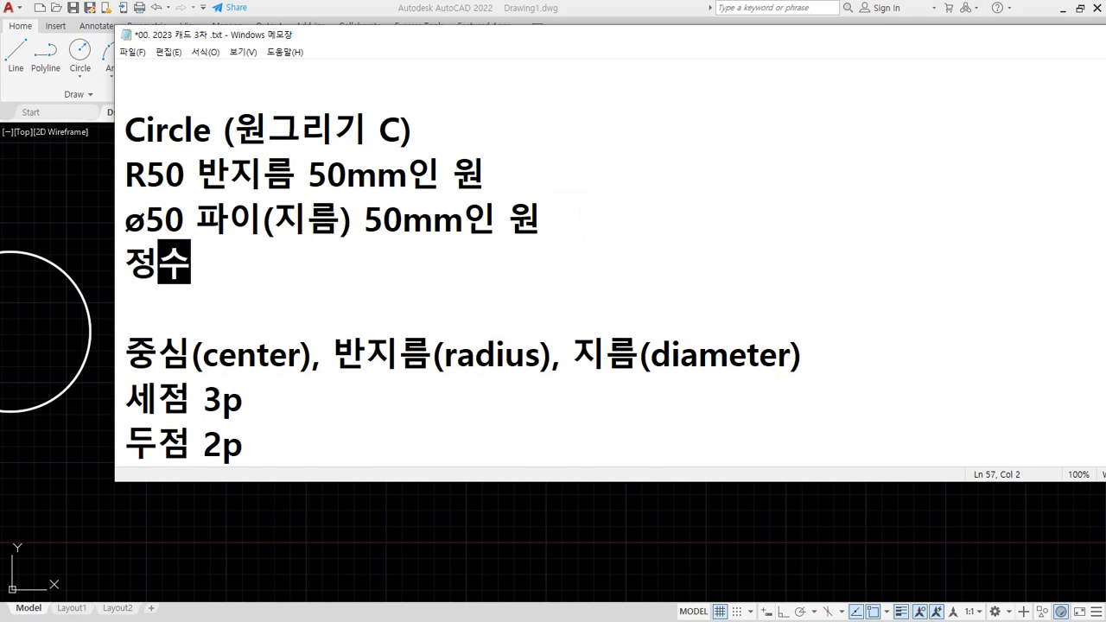
{"action": "type", "text": " 나눗세"}
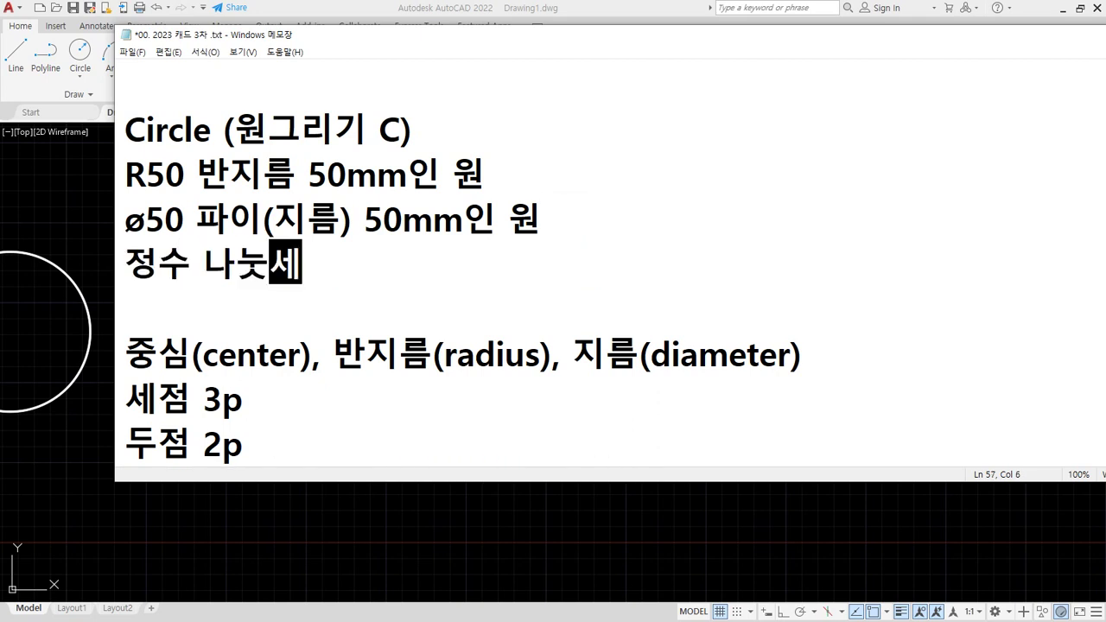
{"action": "type", "text": "ㅁ 허용"}
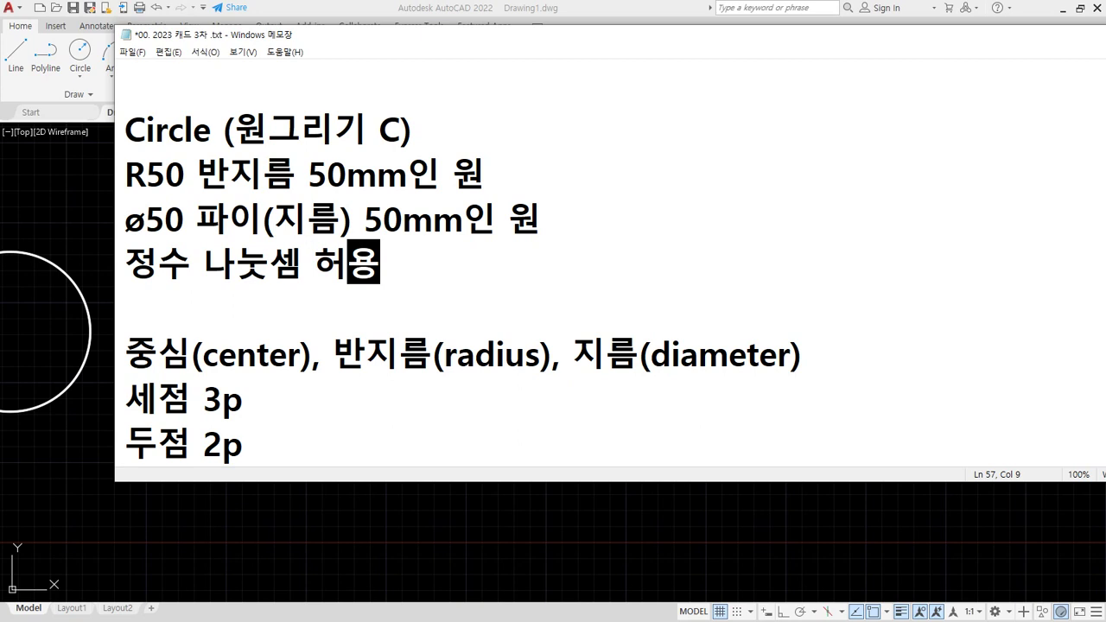
Step: Add the lines "정수 - 소수가 없는 수" and "실수" below the "정수 나눗셈 허용" line
{"action": "key", "text": "Return"}
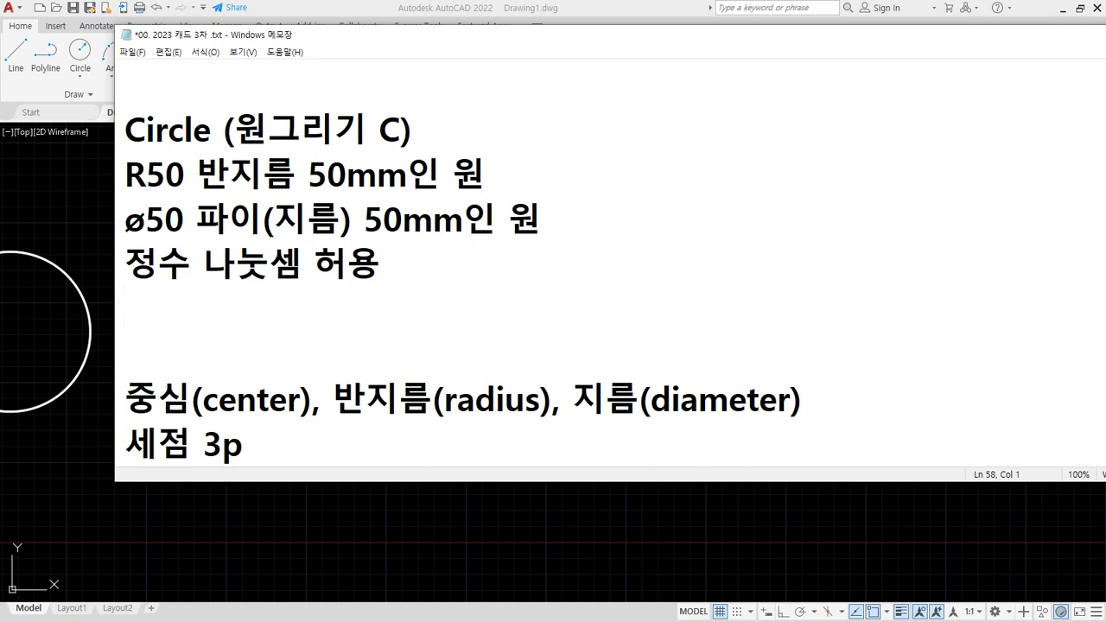
{"action": "type", "text": "정수"}
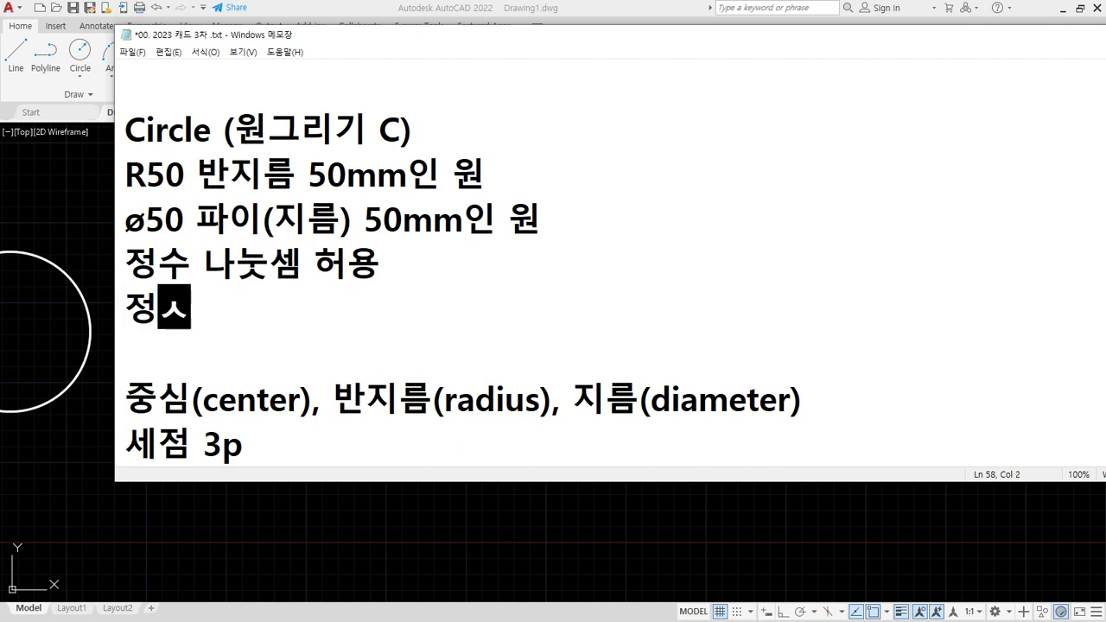
{"action": "key", "text": "Return"}
{"action": "type", "text": "시ㄹ수"}
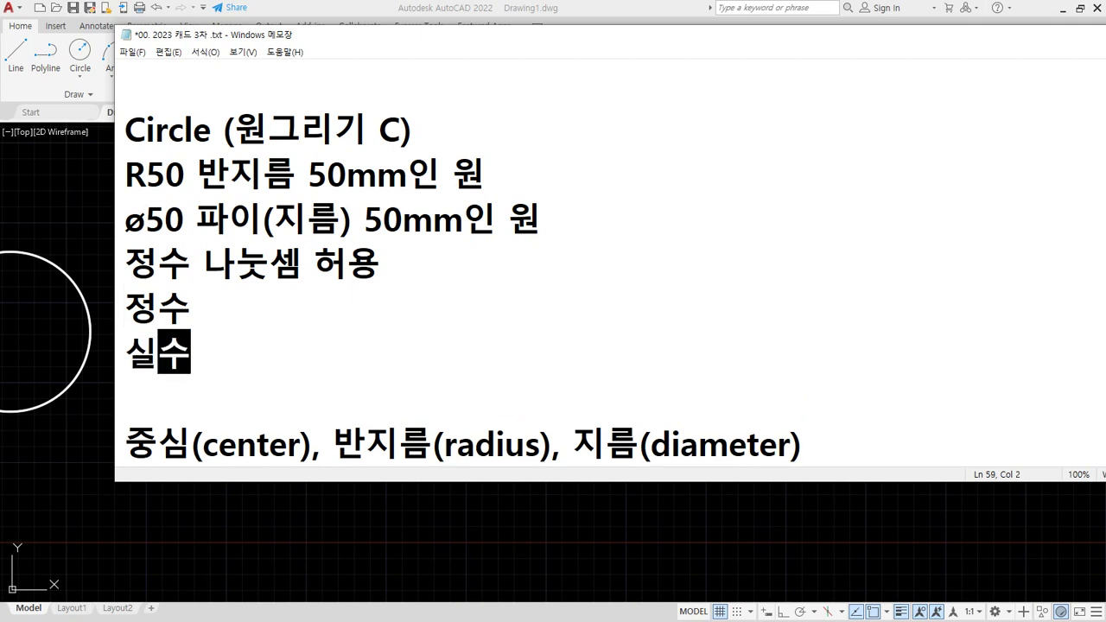
{"action": "left_click", "coordinate": [203, 307]}
{"action": "type", "text": "-"}
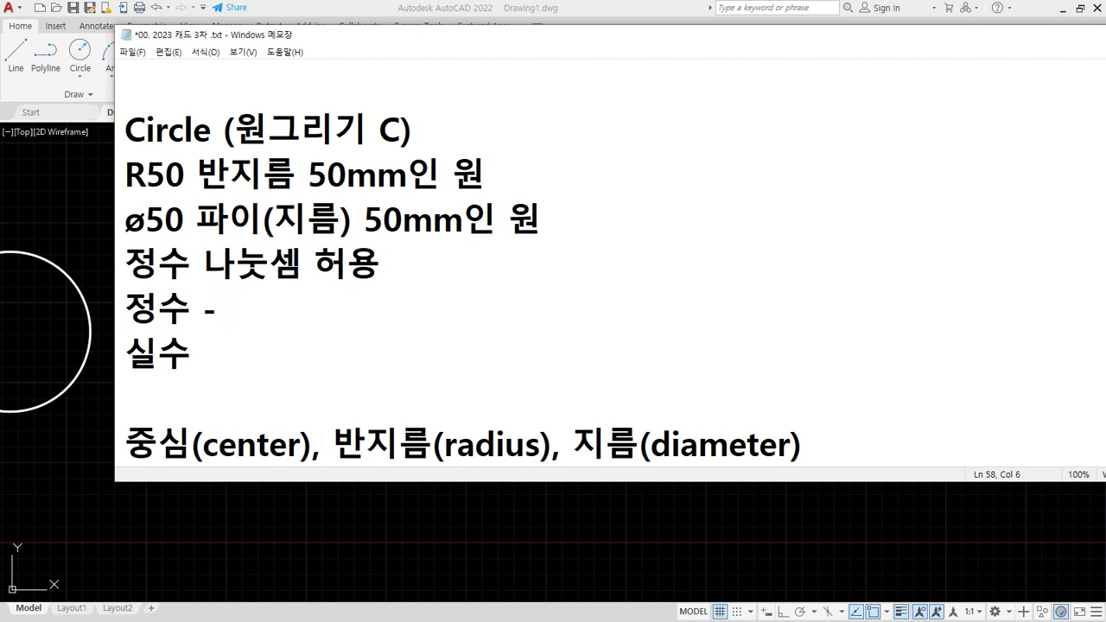
{"action": "type", "text": " 소수가 "}
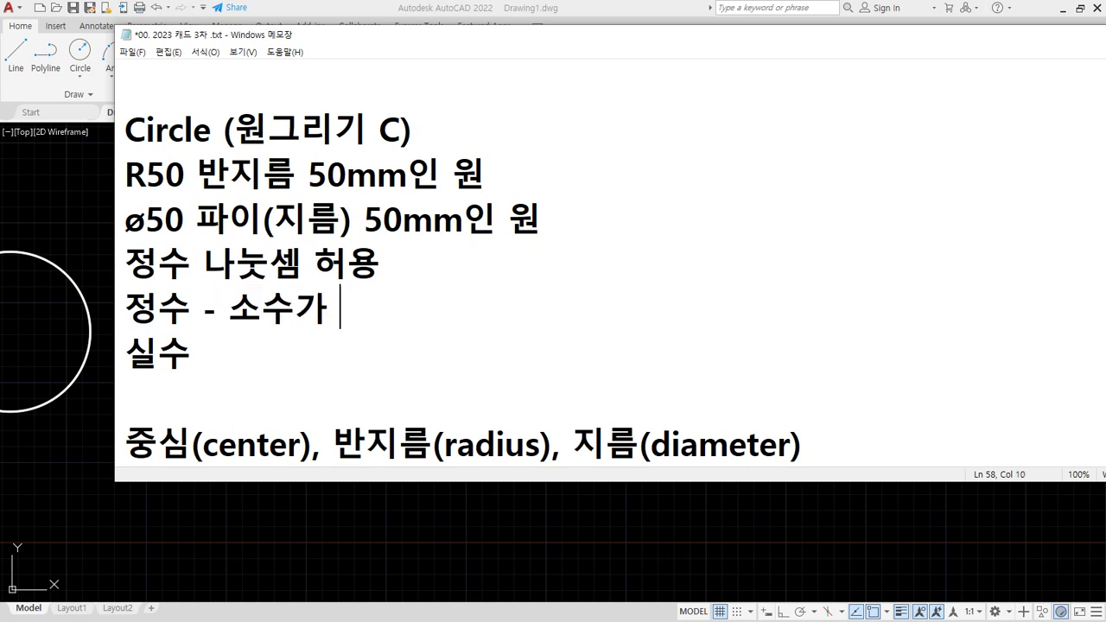
{"action": "type", "text": "없는 수"}
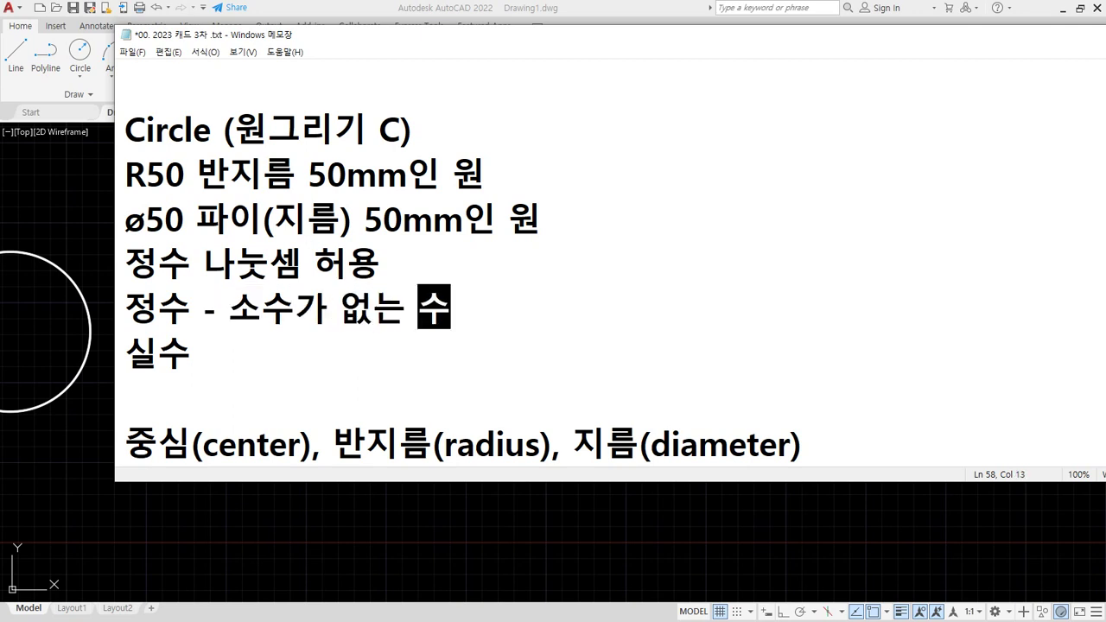
Step: Complete the 실수 line with "- 소수가 있는 수 77.5" and append the example 77 to the "정수 - 소수가 없는 수" line
{"action": "left_click", "coordinate": [203, 352]}
{"action": "type", "text": "- "}
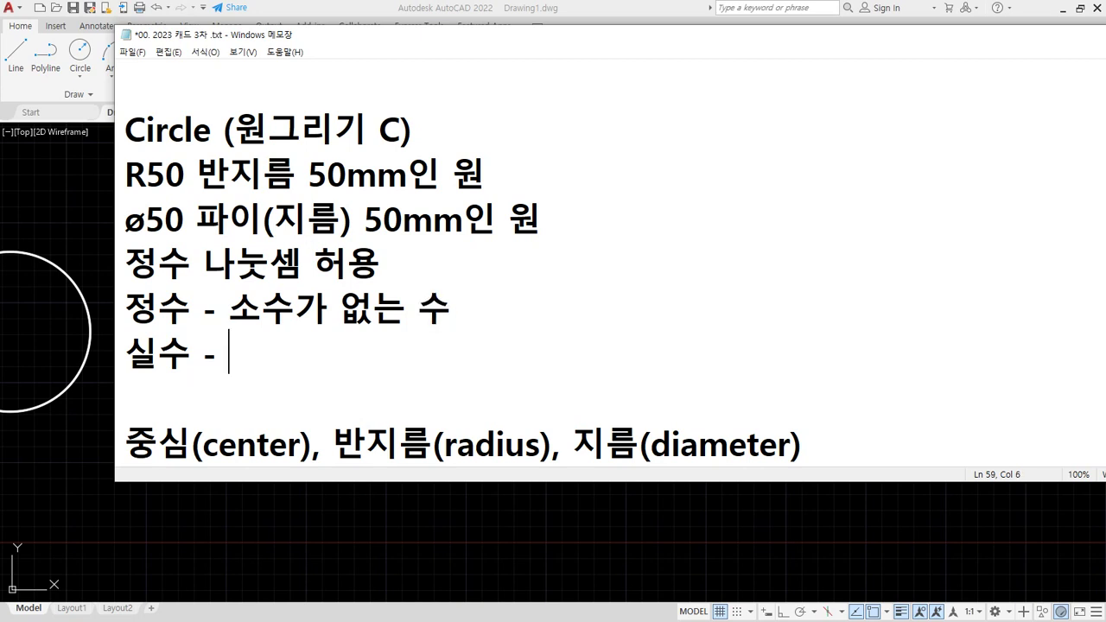
{"action": "type", "text": "소수가 있는 수"}
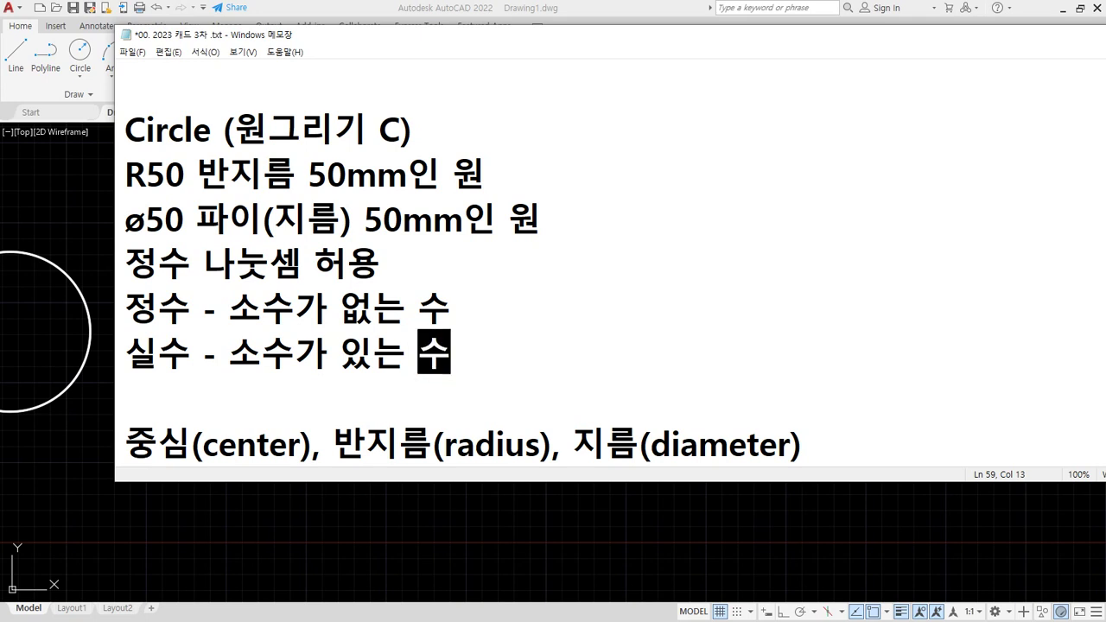
{"action": "type", "text": " 5"}
{"action": "key", "text": "BackSpace"}
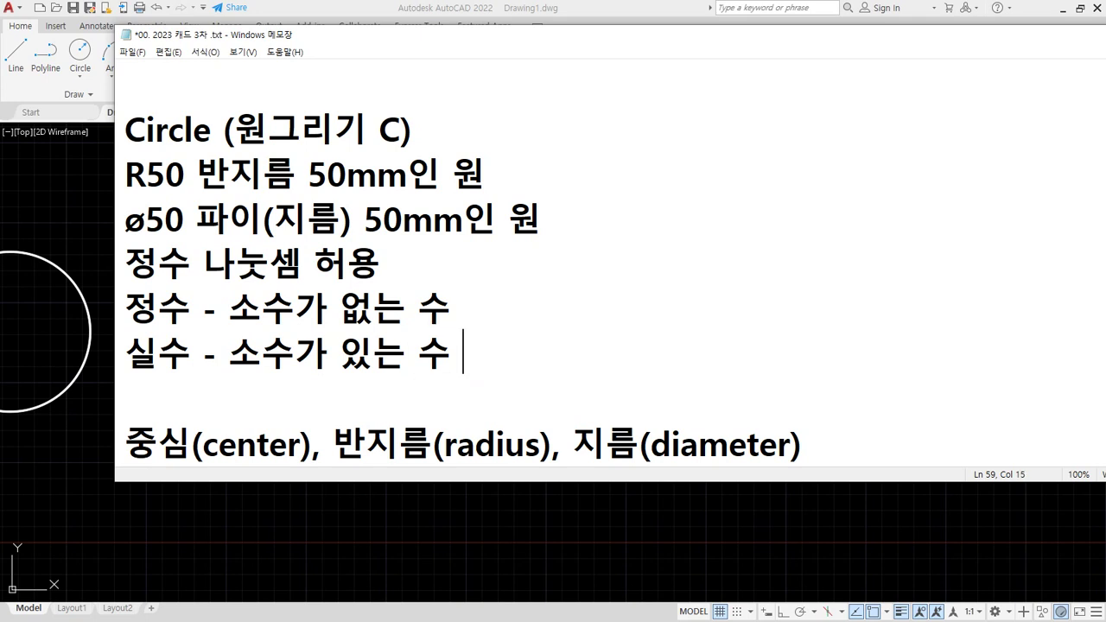
{"action": "type", "text": "77.5"}
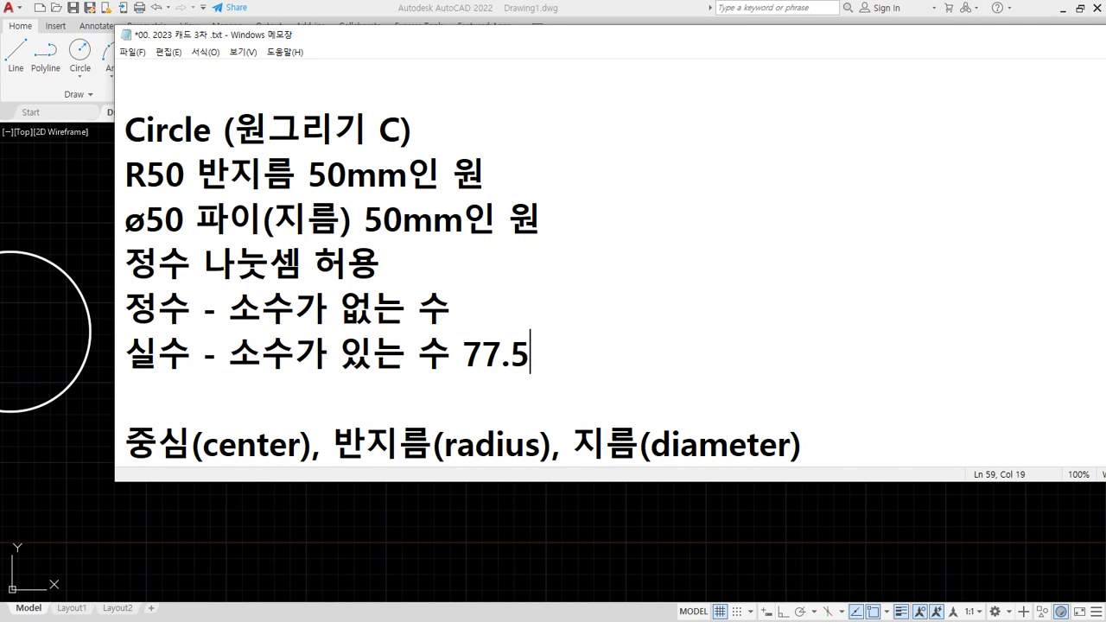
{"action": "key", "text": "Up"}
{"action": "type", "text": "77"}
Step: Delete all the text below the 실수 line in the notes
{"action": "key", "text": "Down"}
{"action": "key", "text": "End"}
{"action": "key", "text": "Down"}
{"action": "key", "text": "shift+ctrl+End"}
{"action": "key", "text": "Delete"}
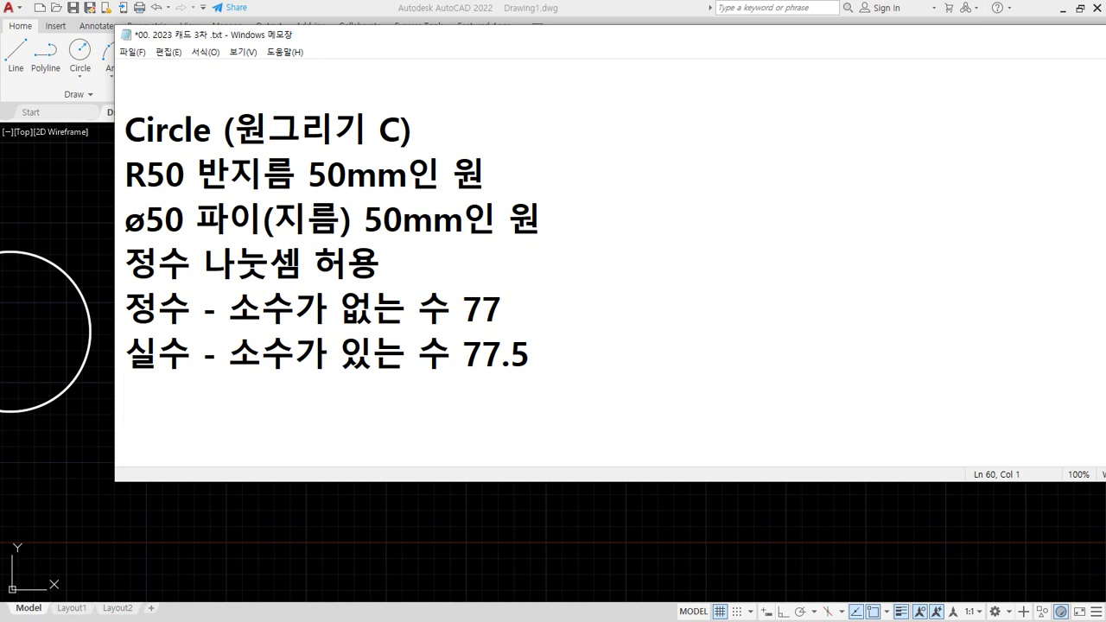
Step: Add the line "77.0" below the 실수 line in the notes
{"action": "type", "text": "77.0"}
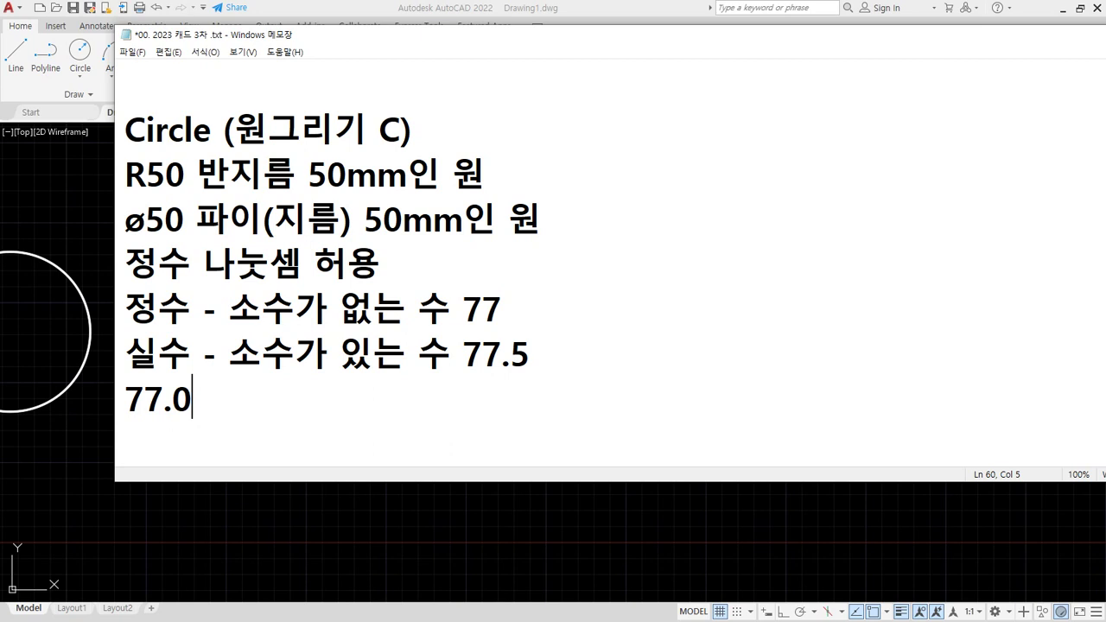
{"action": "mouse_move", "coordinate": [412, 7]}
{"action": "key", "text": "Return"}
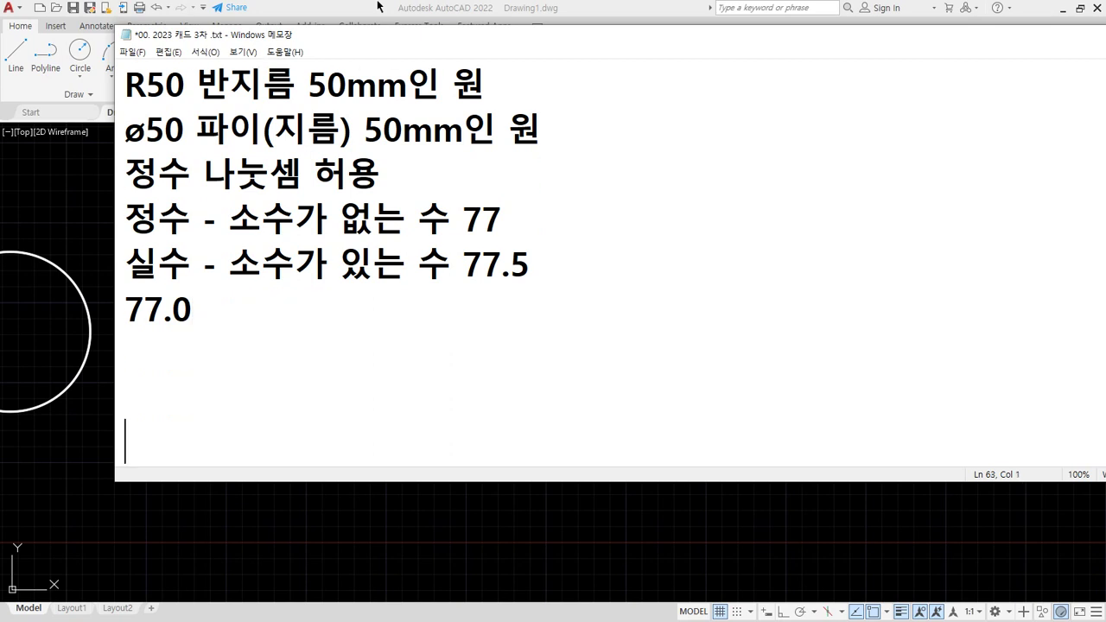
Step: Add the comma-separated line "1,2,3,4,5,6,7,8,9,10" below the 77.0 line
{"action": "type", "text": "12"}
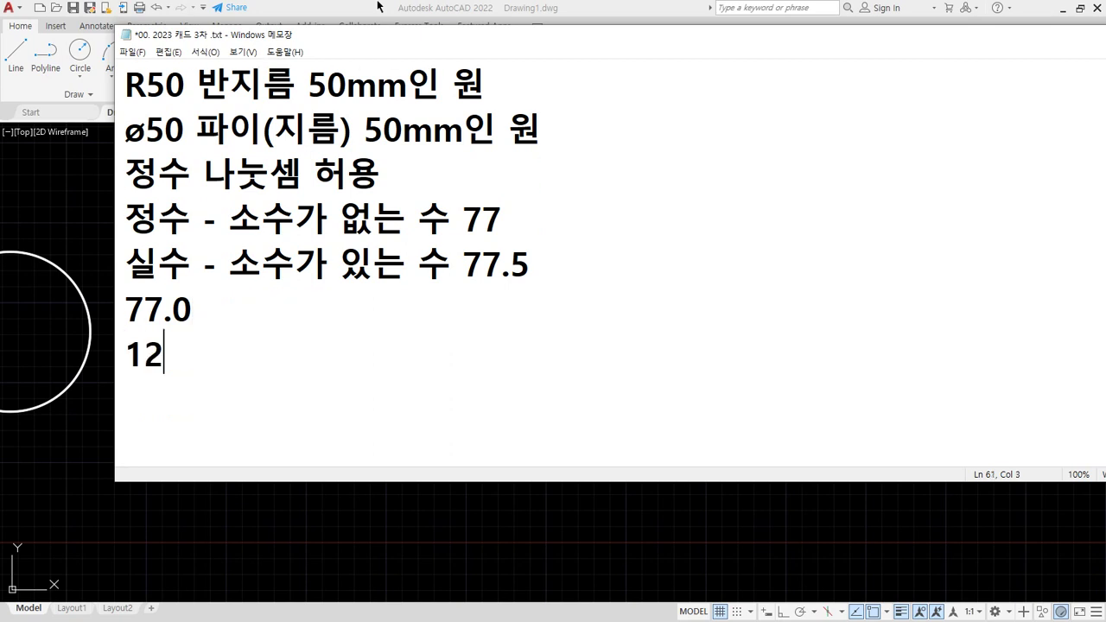
{"action": "type", "text": "345678910"}
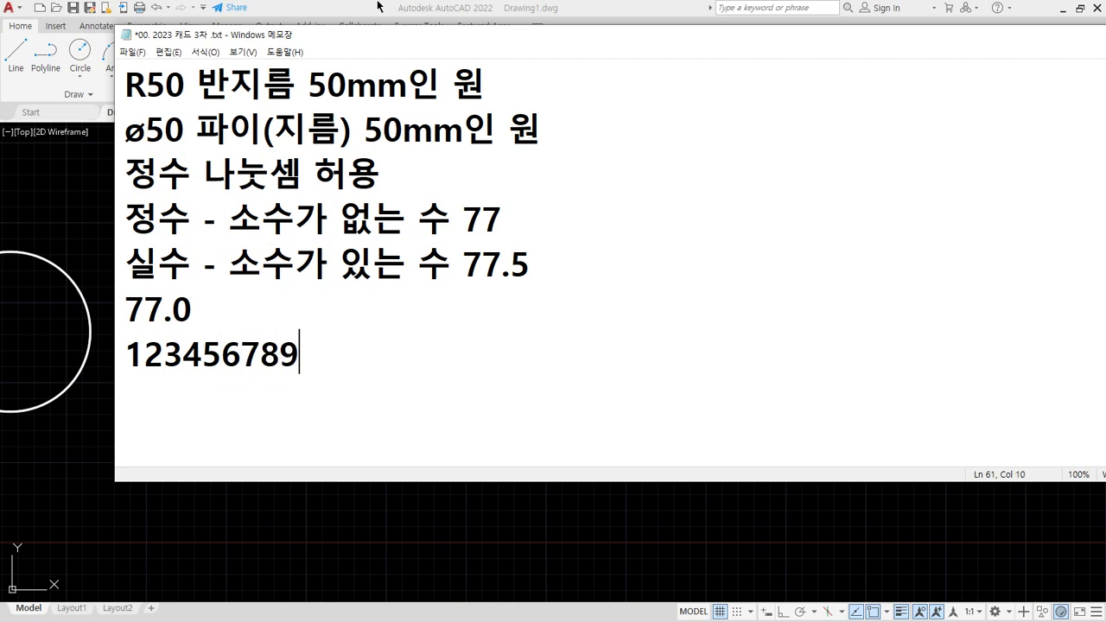
{"action": "key", "text": "Left"}
{"action": "key", "text": "Left"}
{"action": "key", "text": "Left"}
{"action": "key", "text": "Left"}
{"action": "key", "text": "Left"}
{"action": "key", "text": "Left"}
{"action": "key", "text": "Left"}
{"action": "key", "text": "Left"}
{"action": "key", "text": "Left"}
{"action": "key", "text": "Left"}
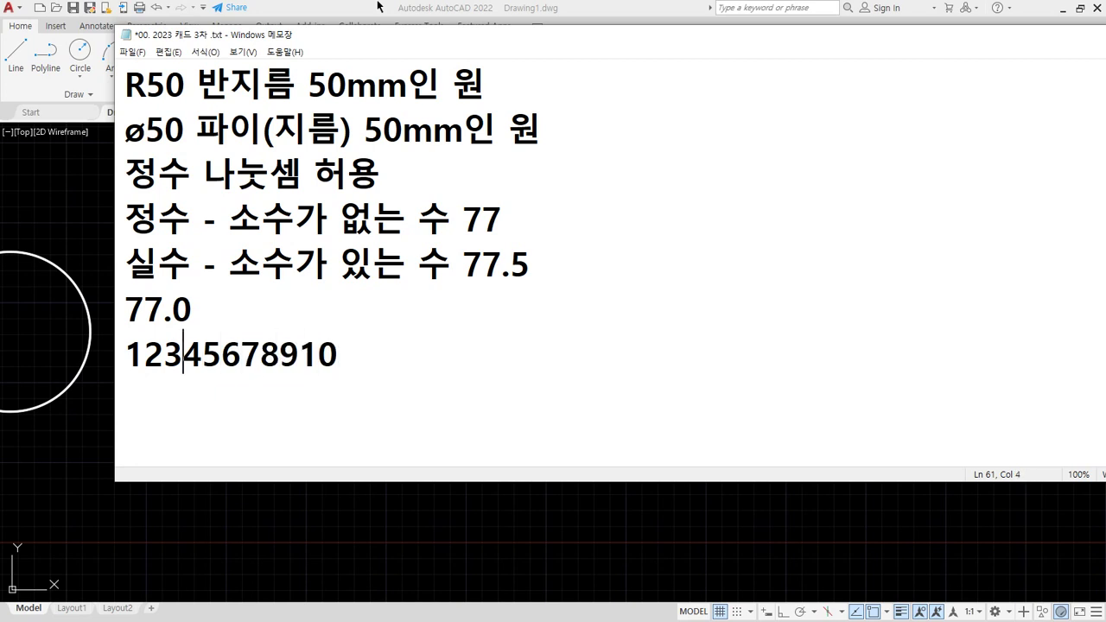
{"action": "type", "text": ","}
{"action": "key", "text": "Right"}
{"action": "type", "text": "."}
{"action": "key", "text": "Right"}
{"action": "type", "text": "/"}
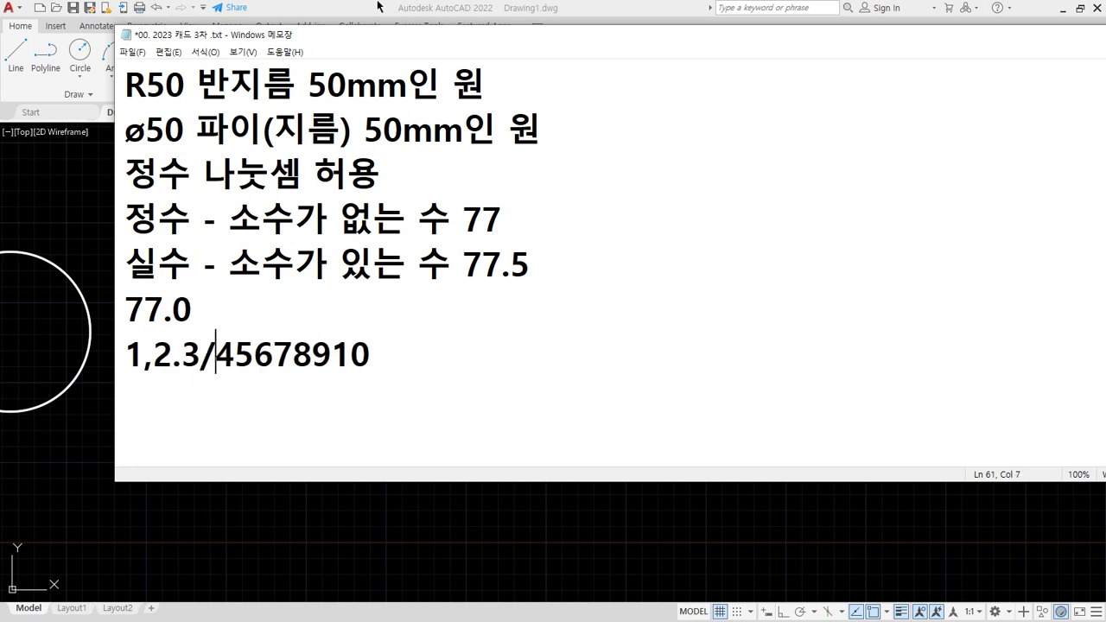
{"action": "key", "text": "Left"}
{"action": "key", "text": "Left"}
{"action": "key", "text": "Left"}
{"action": "key", "text": "Delete"}
{"action": "type", "text": ","}
{"action": "key", "text": "Right"}
{"action": "key", "text": "Delete"}
{"action": "type", "text": ","}
{"action": "key", "text": "Right"}
{"action": "type", "text": ","}
{"action": "key", "text": "Right"}
{"action": "key", "text": "comma"}
{"action": "key", "text": "Right"}
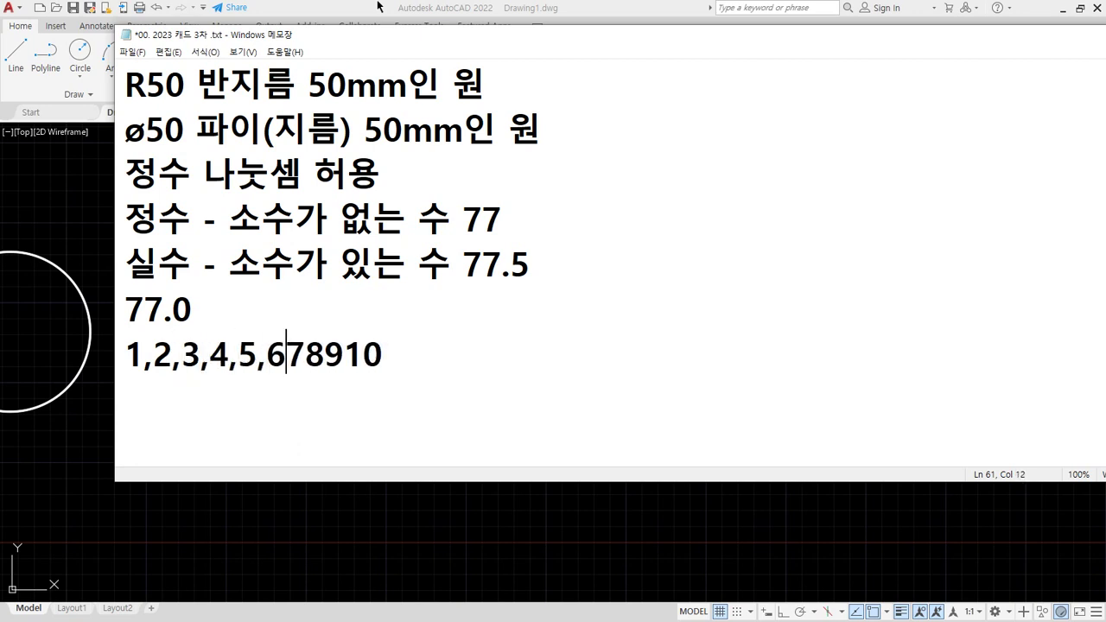
{"action": "key", "text": "comma"}
{"action": "key", "text": "Right"}
{"action": "key", "text": "comma"}
{"action": "key", "text": "Right"}
{"action": "key", "text": "comma"}
{"action": "key", "text": "Right"}
{"action": "key", "text": "comma"}
{"action": "key", "text": "End"}
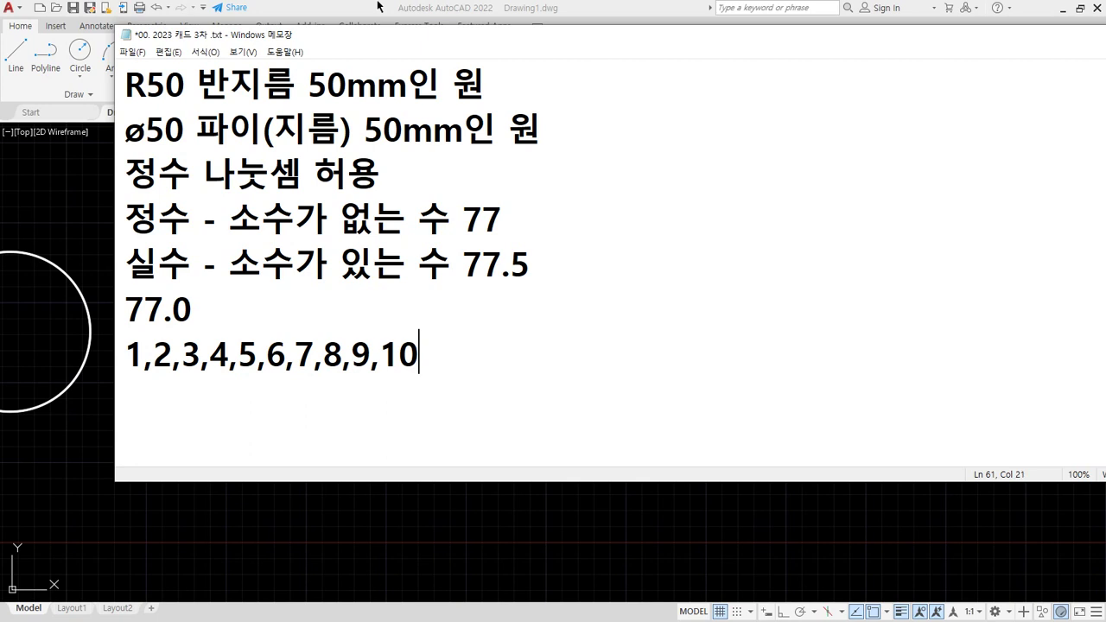
Step: Add the line "0,1,2,3,4,5,6,7,8,9" below the line of numbers from 1 to 10
{"action": "key", "text": "Return"}
{"action": "type", "text": "0,1,2,3"}
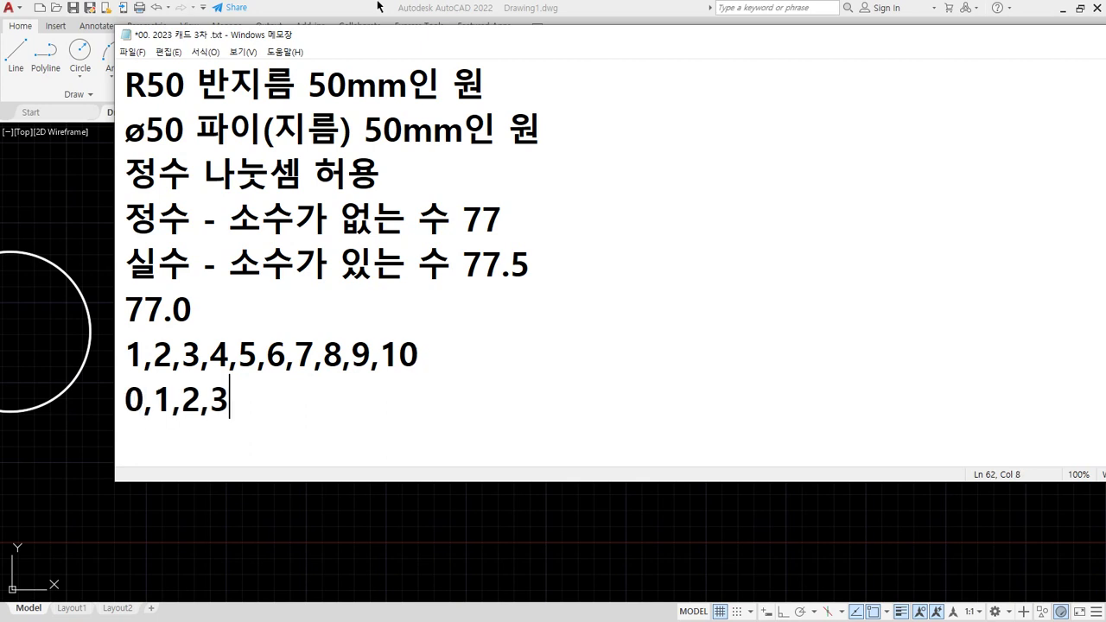
{"action": "type", "text": ",4,5"}
{"action": "key", "text": "BackSpace"}
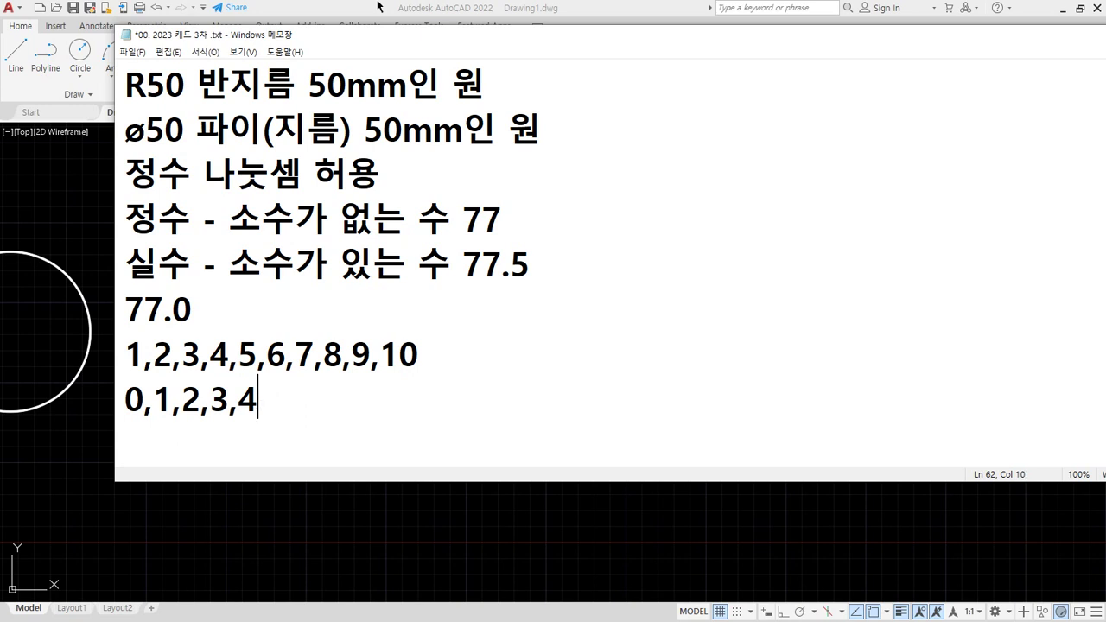
{"action": "type", "text": ",5,6,7,8,9"}
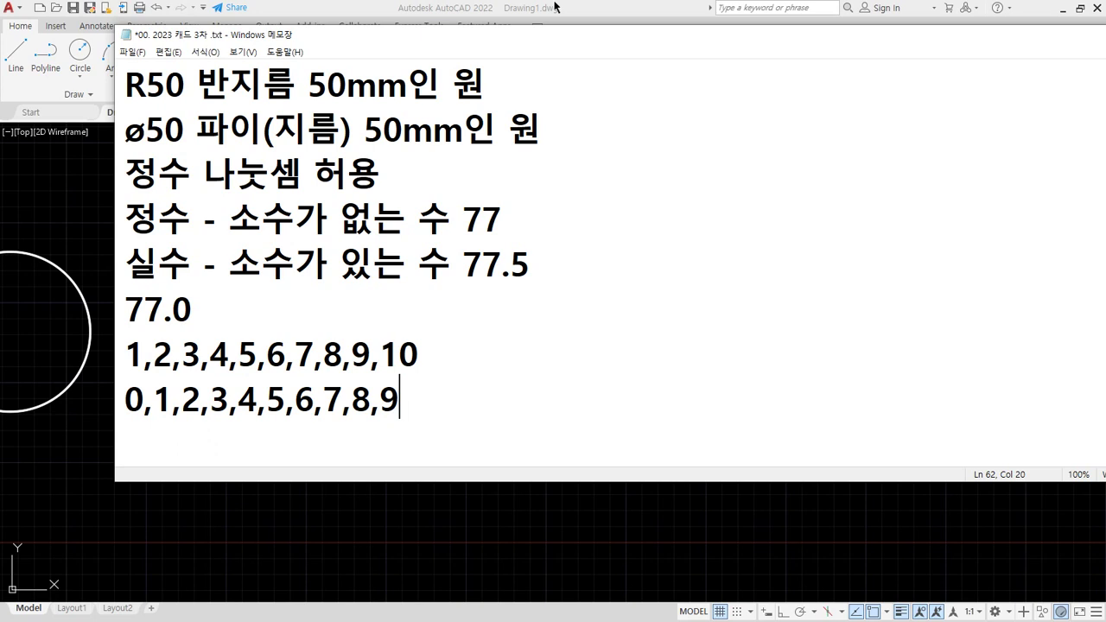
Step: Switch to AutoCAD and draw a circle with radius 775/20 beside the last circle in the row
{"action": "left_click", "coordinate": [555, 7]}
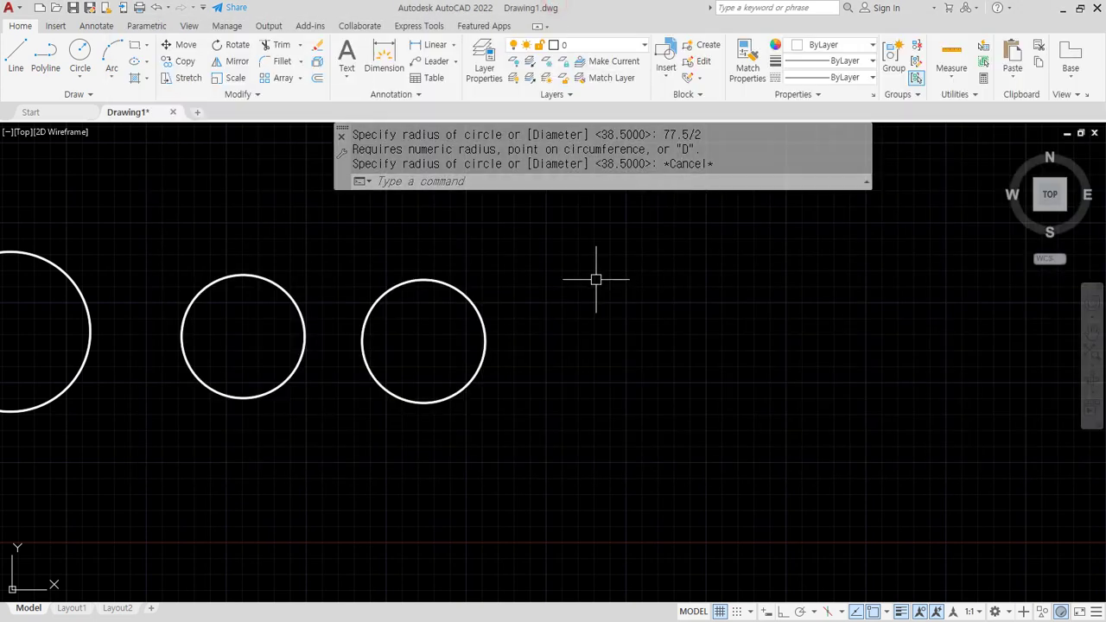
{"action": "type", "text": "c"}
{"action": "key", "text": "Return"}
{"action": "left_click", "coordinate": [624, 333]}
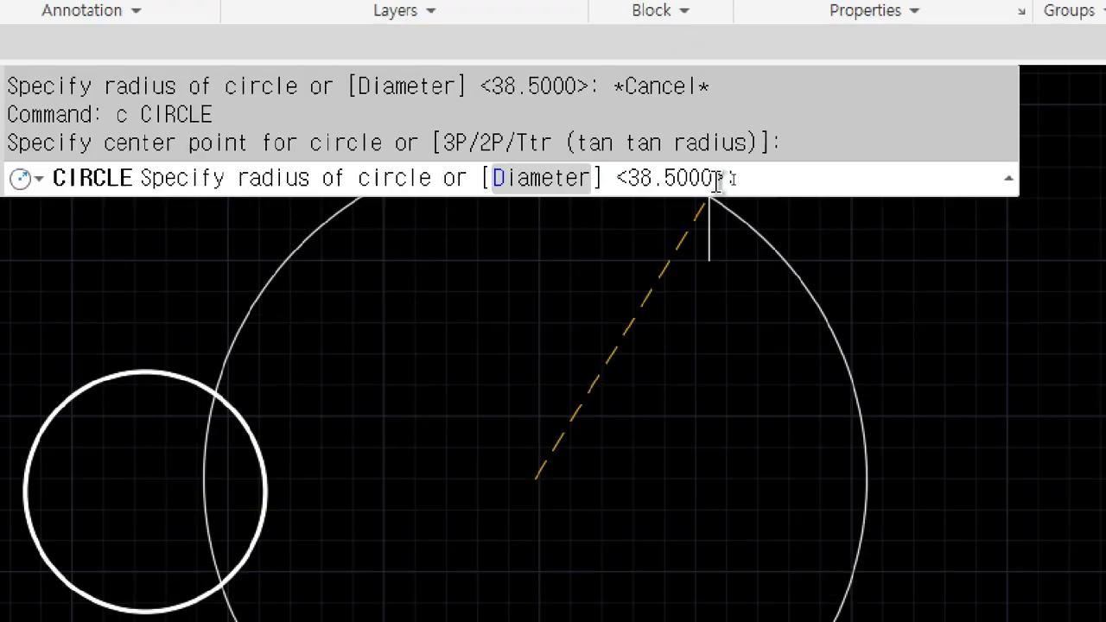
{"action": "type", "text": "775/"}
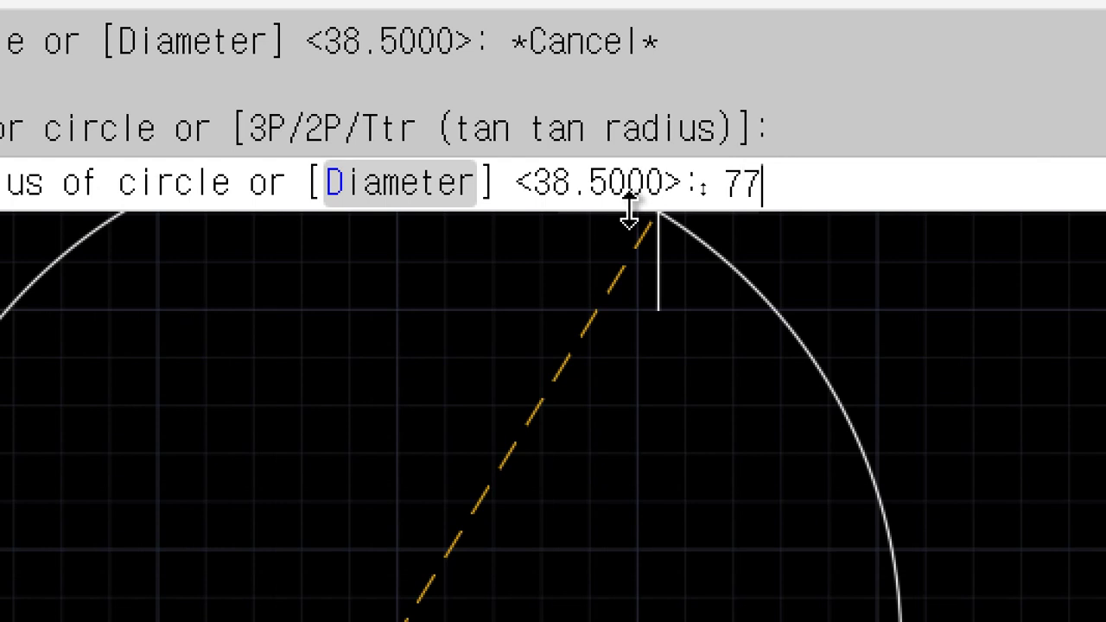
{"action": "type", "text": "20"}
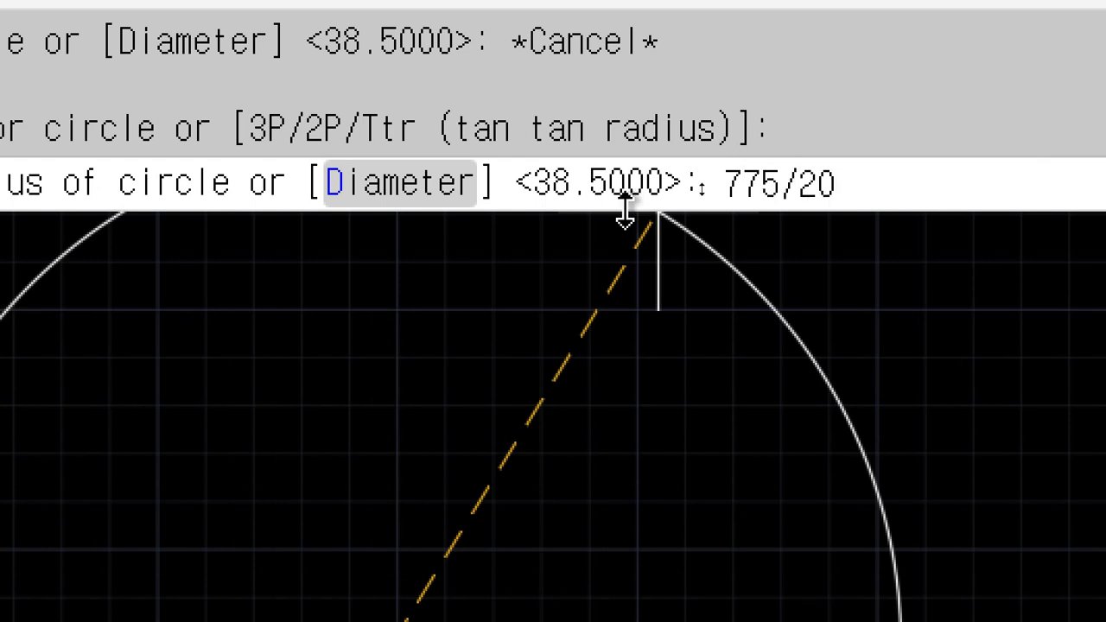
{"action": "key", "text": "Return"}
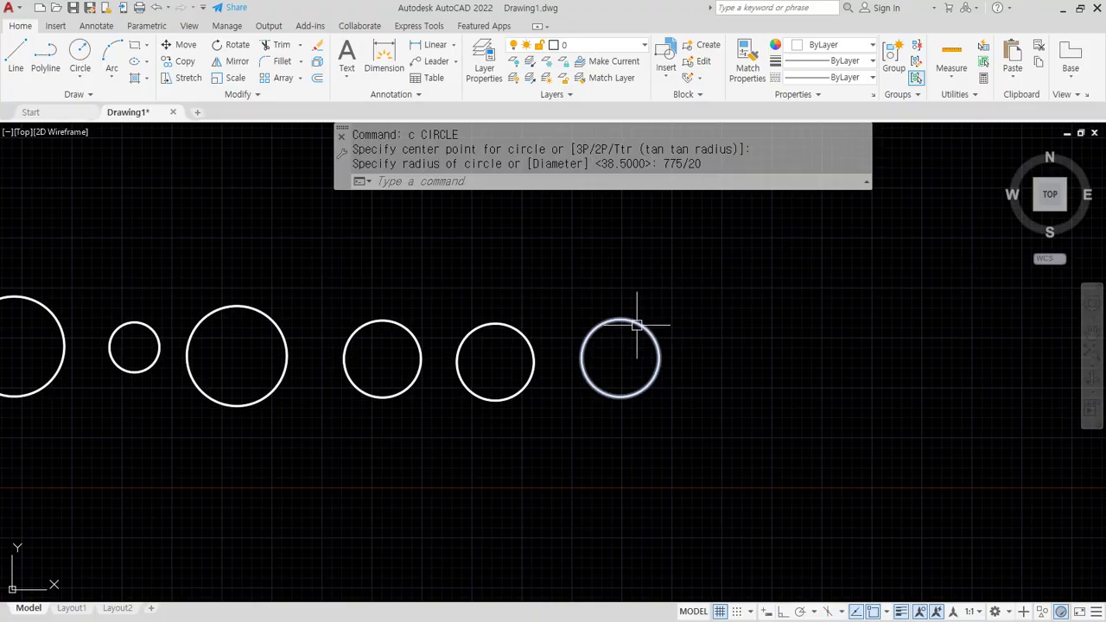
Step: Add a diameter dimension to the circle just drawn, placing its text just outside the circle's upper edge
{"action": "left_click", "coordinate": [453, 45]}
{"action": "left_click", "coordinate": [445, 210]}
{"action": "scroll", "coordinate": [630, 317], "scroll_direction": "up", "scroll_amount": 5}
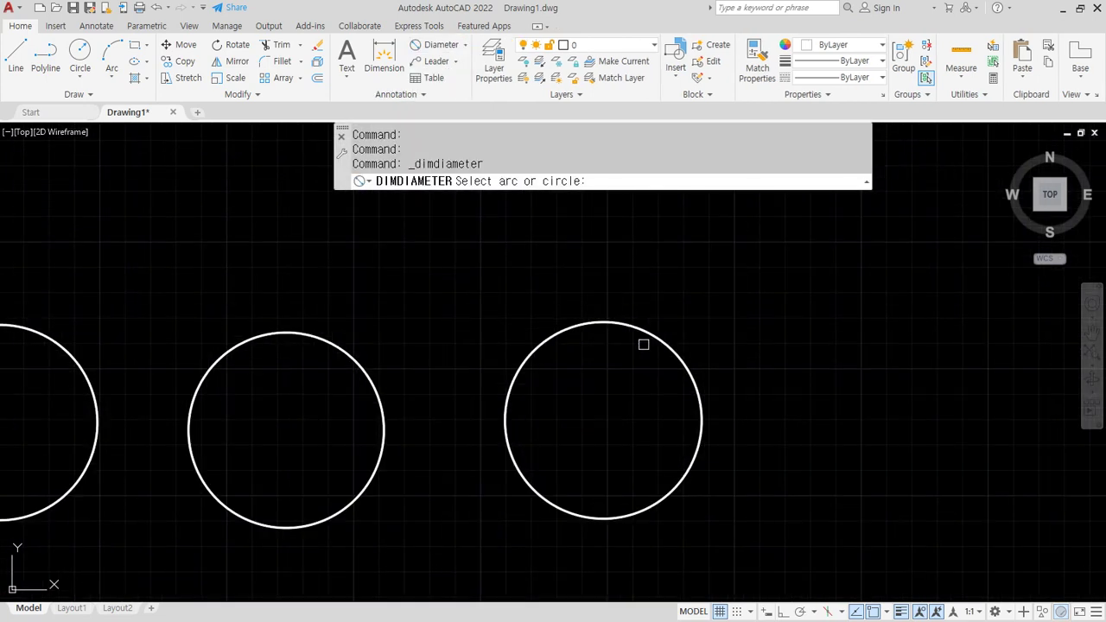
{"action": "left_click", "coordinate": [656, 338]}
{"action": "left_click", "coordinate": [663, 315]}
{"action": "scroll", "coordinate": [691, 314], "scroll_direction": "up", "scroll_amount": 5}
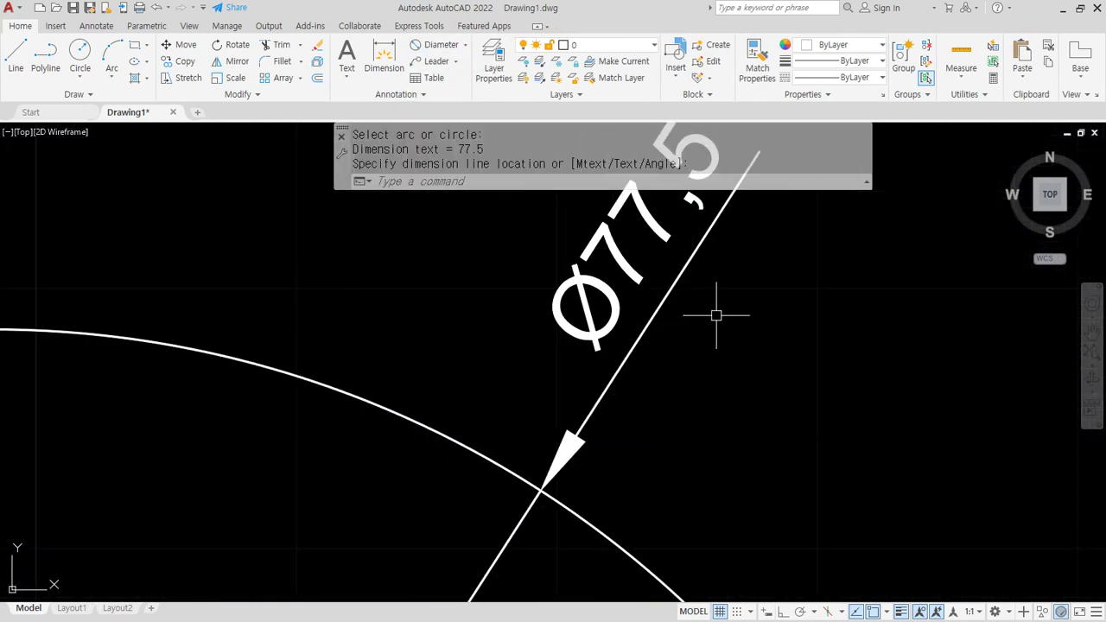
{"action": "middle_click_drag", "start_coordinate": [716, 313], "coordinate": [667, 416]}
{"action": "scroll", "coordinate": [647, 373], "scroll_direction": "down", "scroll_amount": 10}
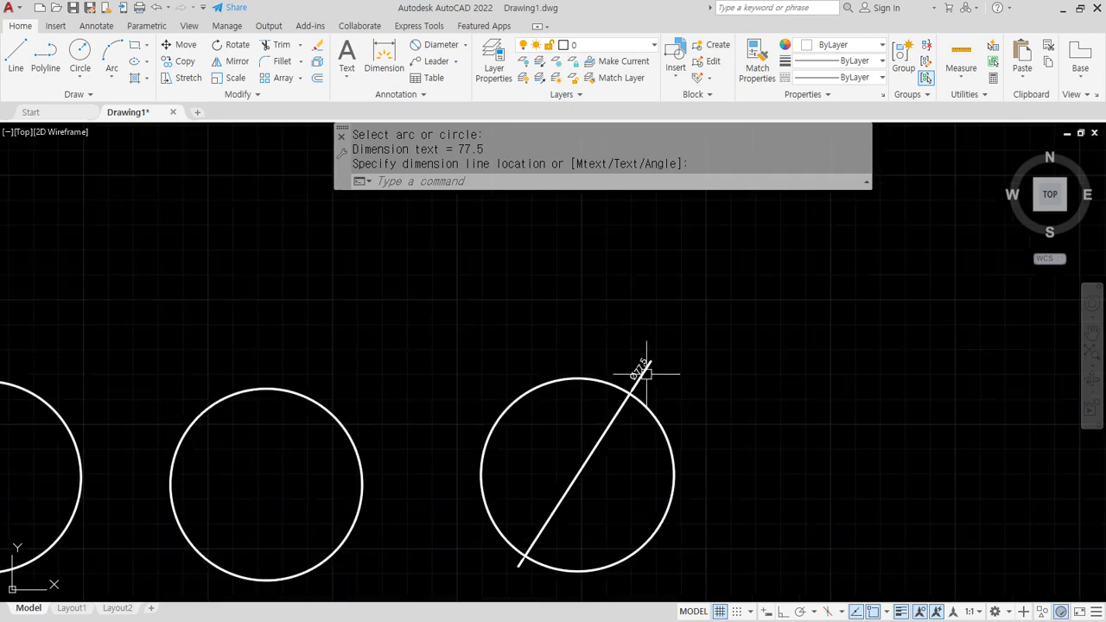
{"action": "middle_click_drag", "start_coordinate": [574, 443], "coordinate": [685, 322]}
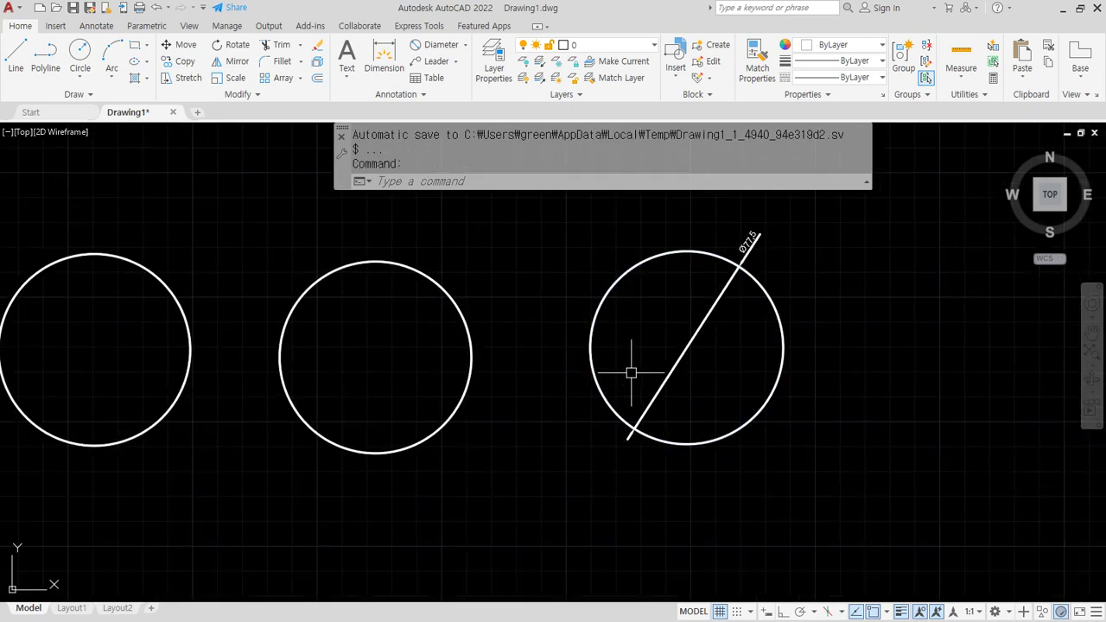
{"action": "scroll", "coordinate": [631, 374], "scroll_direction": "down", "scroll_amount": 2}
{"action": "middle_click_drag", "start_coordinate": [665, 364], "coordinate": [608, 353]}
Step: Erase all the circles in the row together with the diameter dimension
{"action": "left_click", "coordinate": [79, 77]}
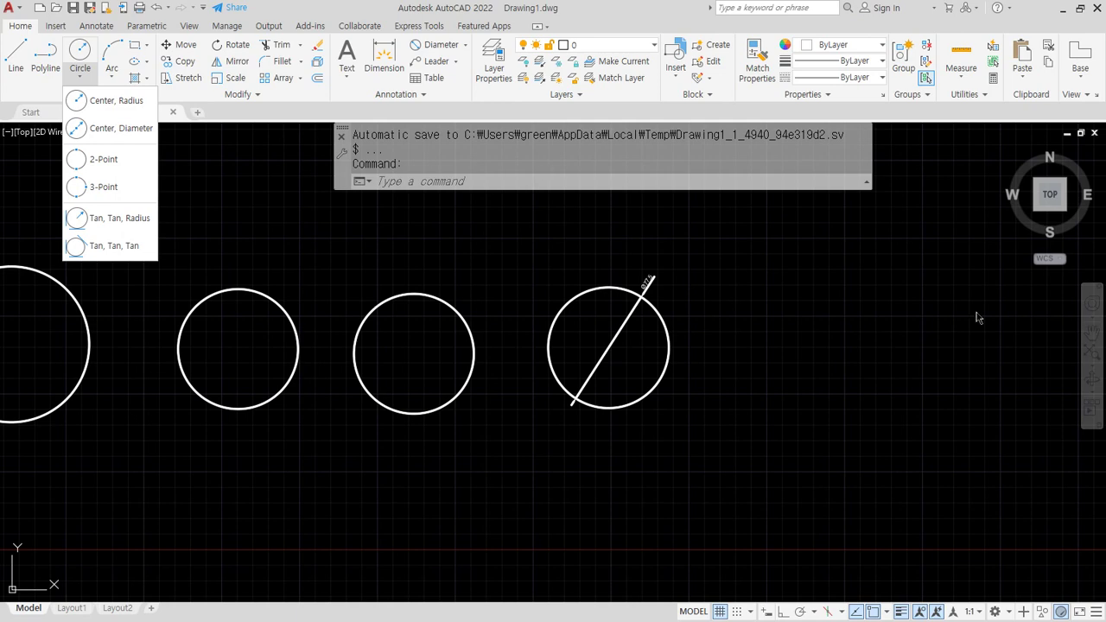
{"action": "scroll", "coordinate": [1006, 336], "scroll_direction": "up", "scroll_amount": 2}
{"action": "scroll", "coordinate": [728, 506], "scroll_direction": "down", "scroll_amount": 5}
{"action": "left_click", "coordinate": [741, 499]}
{"action": "left_click", "coordinate": [131, 371]}
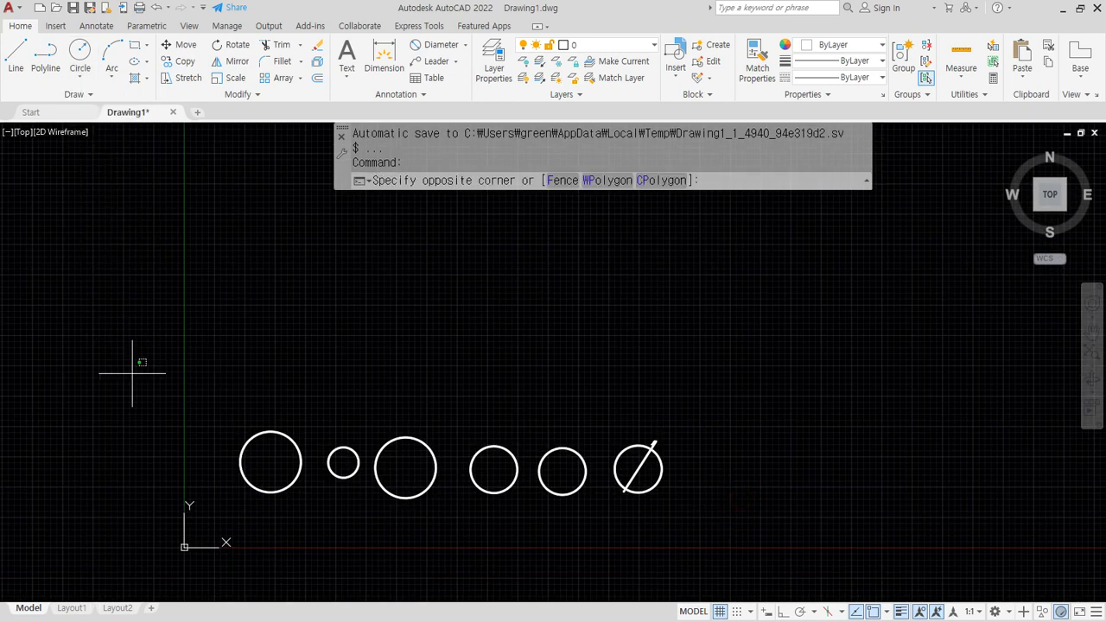
{"action": "left_click", "coordinate": [738, 543]}
{"action": "type", "text": "e"}
{"action": "key", "text": "Return"}
Step: Draw a single steeply slanted line in the empty drawing
{"action": "type", "text": "l"}
{"action": "key", "text": "Return"}
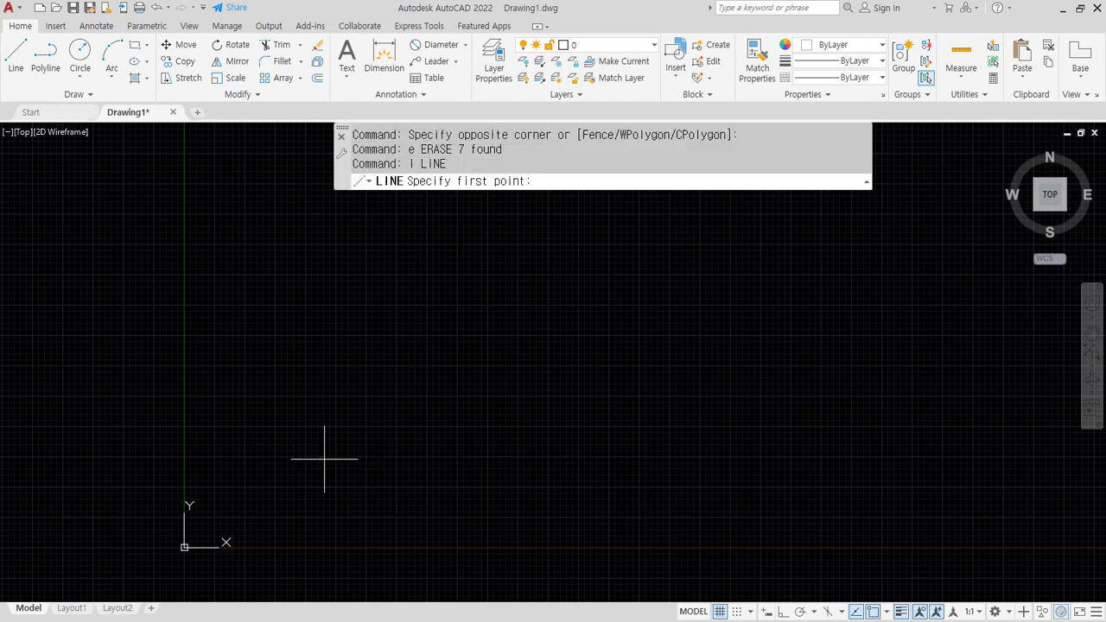
{"action": "left_click", "coordinate": [324, 459]}
{"action": "left_click", "coordinate": [353, 353]}
{"action": "key", "text": "Escape"}
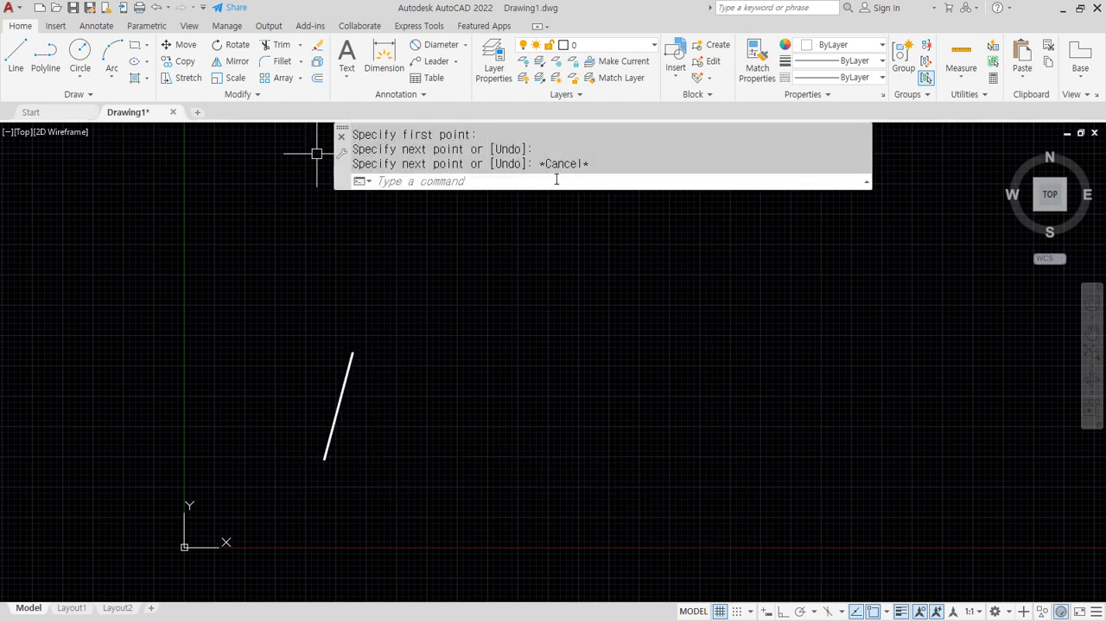
{"action": "type", "text": "c"}
{"action": "key", "text": "Return"}
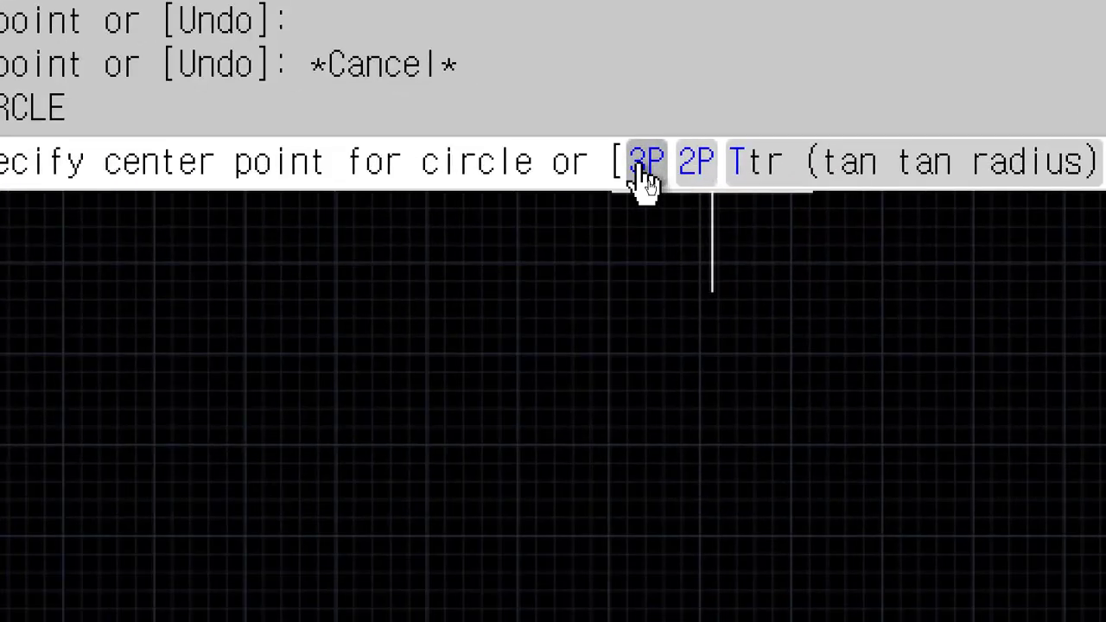
{"action": "left_click", "coordinate": [644, 169]}
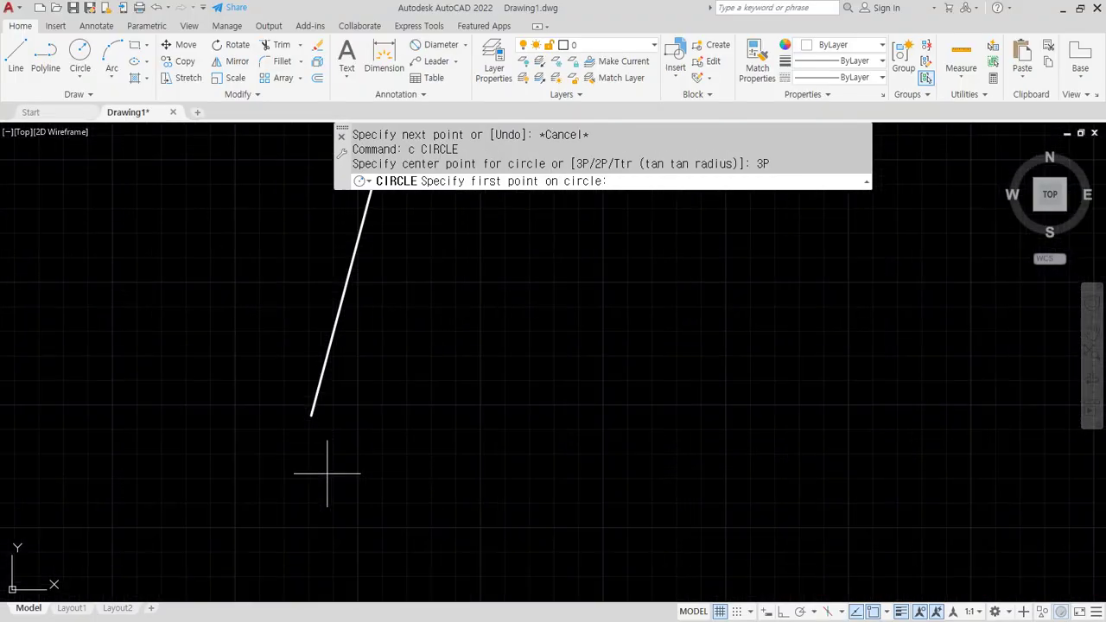
{"action": "middle_click_drag", "start_coordinate": [377, 351], "coordinate": [451, 489]}
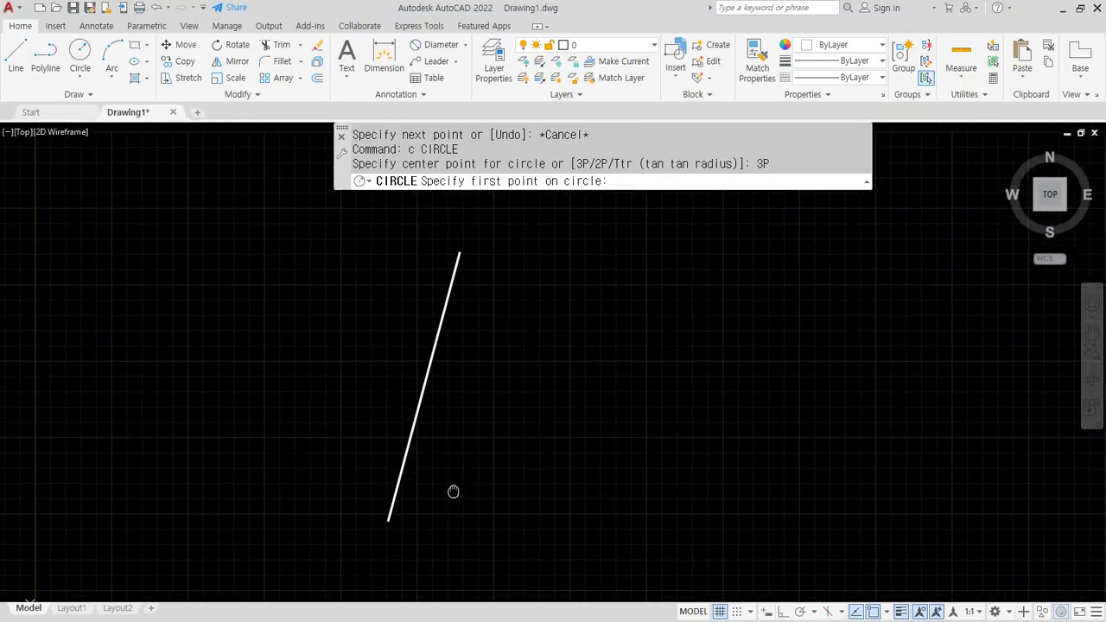
{"action": "left_click", "coordinate": [388, 504]}
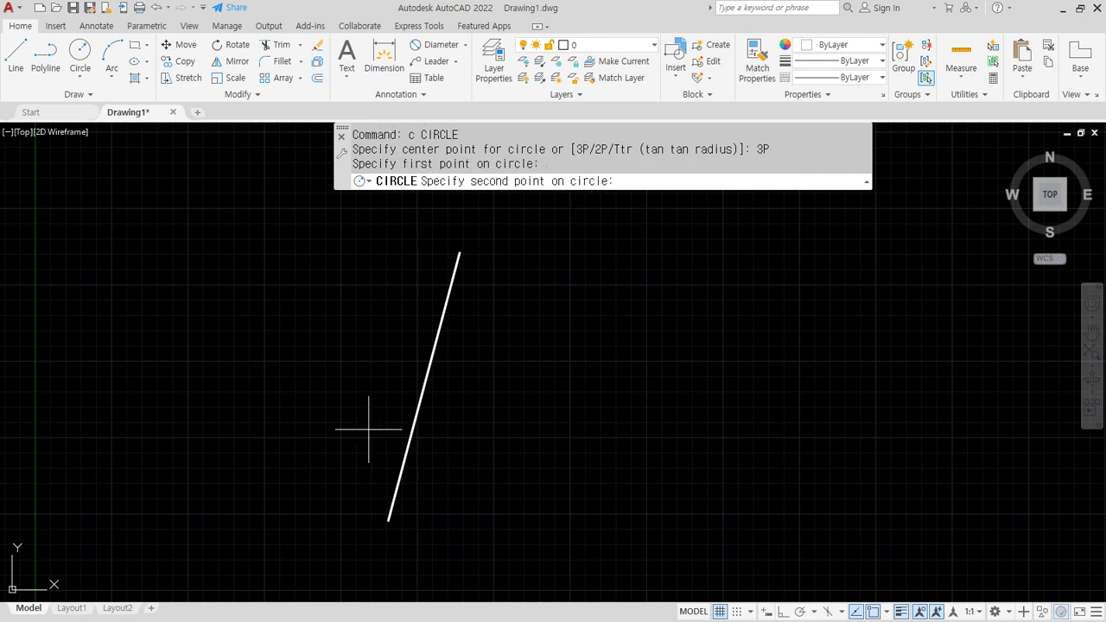
{"action": "left_click", "coordinate": [460, 253]}
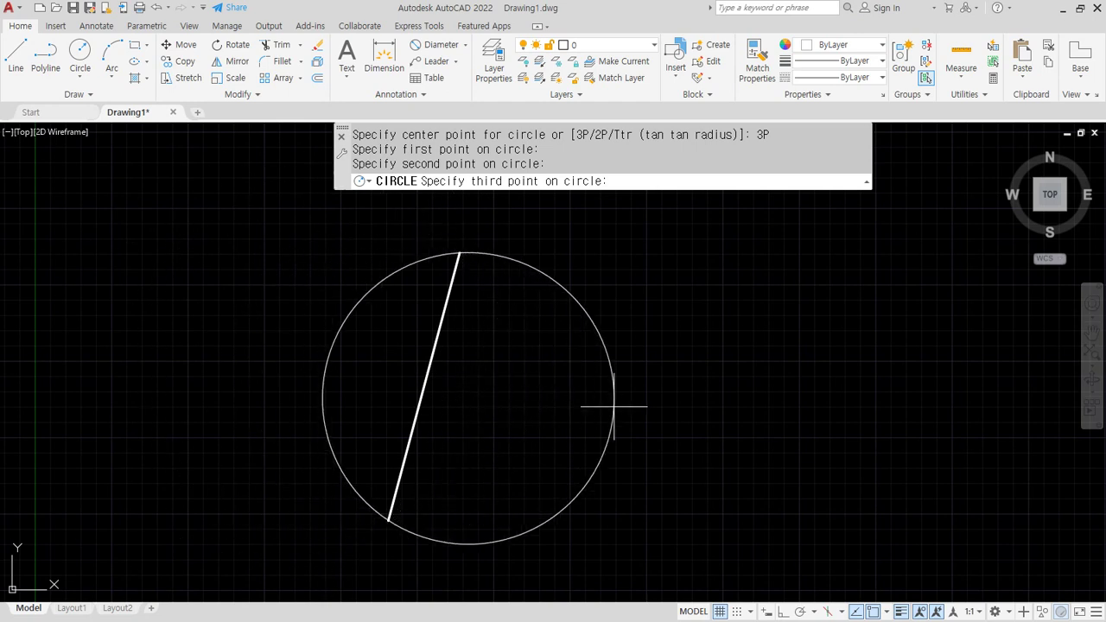
{"action": "key", "text": "Escape"}
Step: Draw two more lines from the slanted line's upper end back to its lower end to form a triangle
{"action": "type", "text": "l"}
{"action": "key", "text": "Return"}
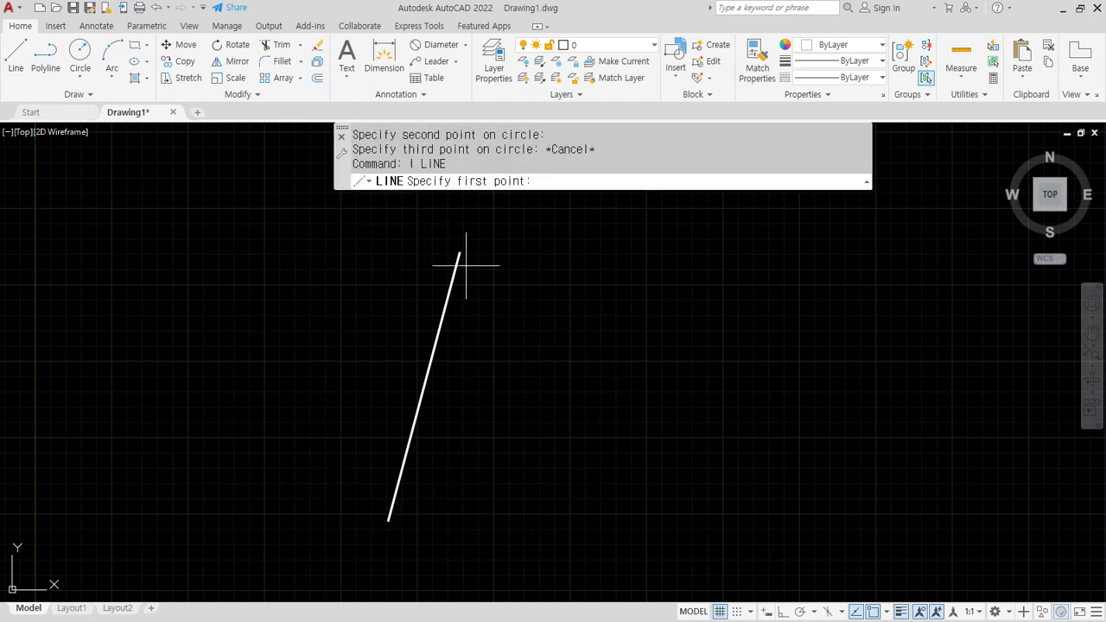
{"action": "left_click", "coordinate": [459, 253]}
{"action": "left_click", "coordinate": [621, 441]}
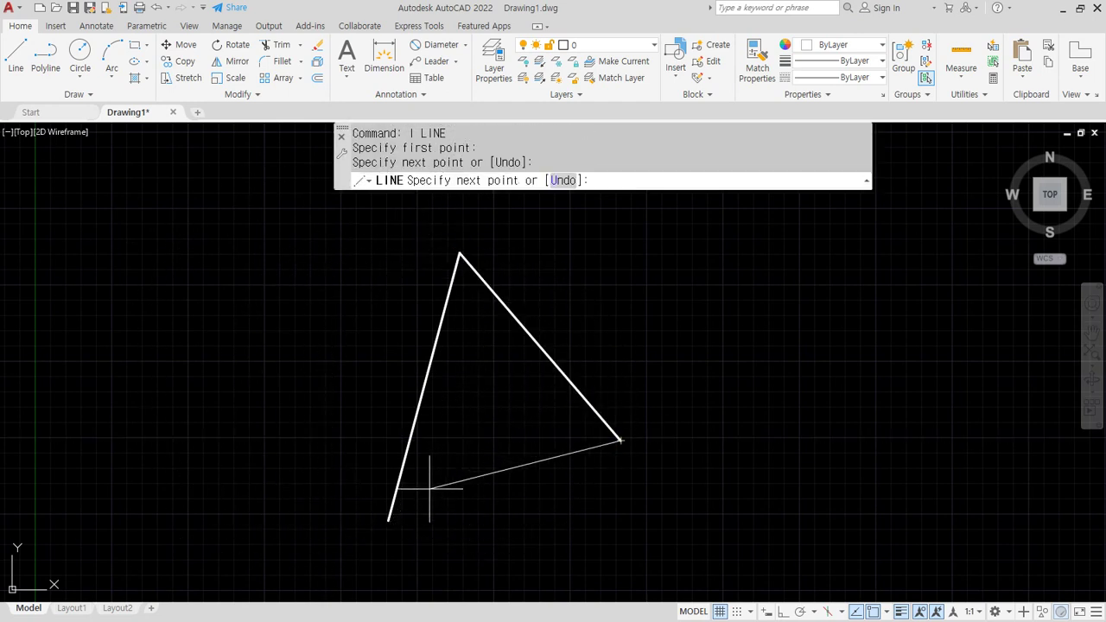
{"action": "left_click", "coordinate": [389, 520]}
{"action": "key", "text": "Return"}
Step: Draw a three-point (3P) circle through the triangle's three vertices
{"action": "type", "text": "c"}
{"action": "key", "text": "Return"}
{"action": "type", "text": "3p"}
{"action": "key", "text": "Return"}
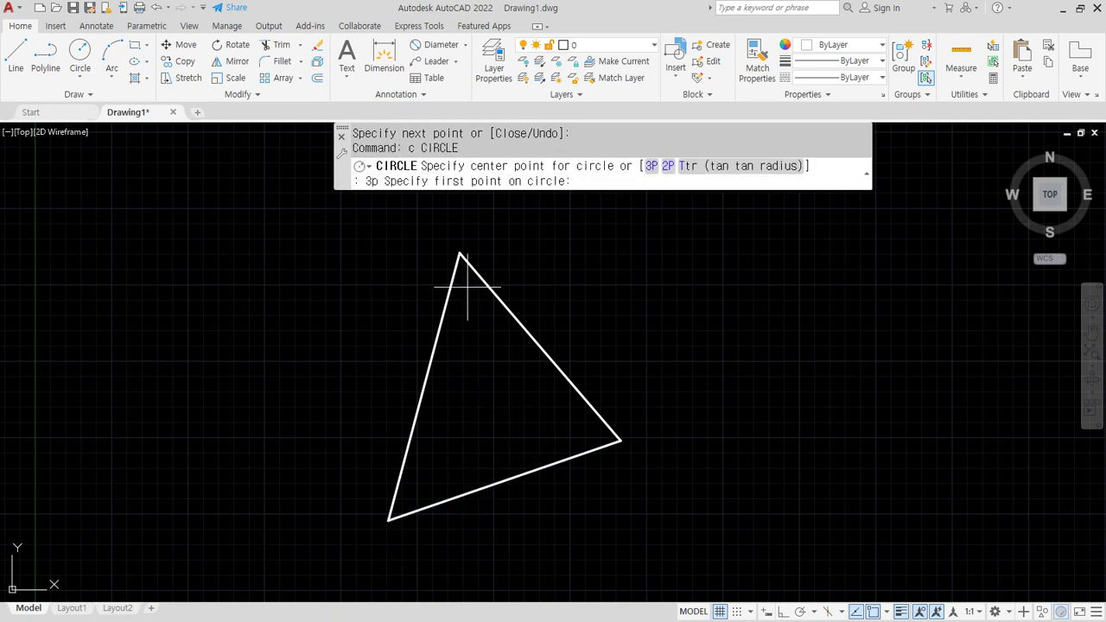
{"action": "left_click", "coordinate": [460, 253]}
{"action": "left_click", "coordinate": [389, 519]}
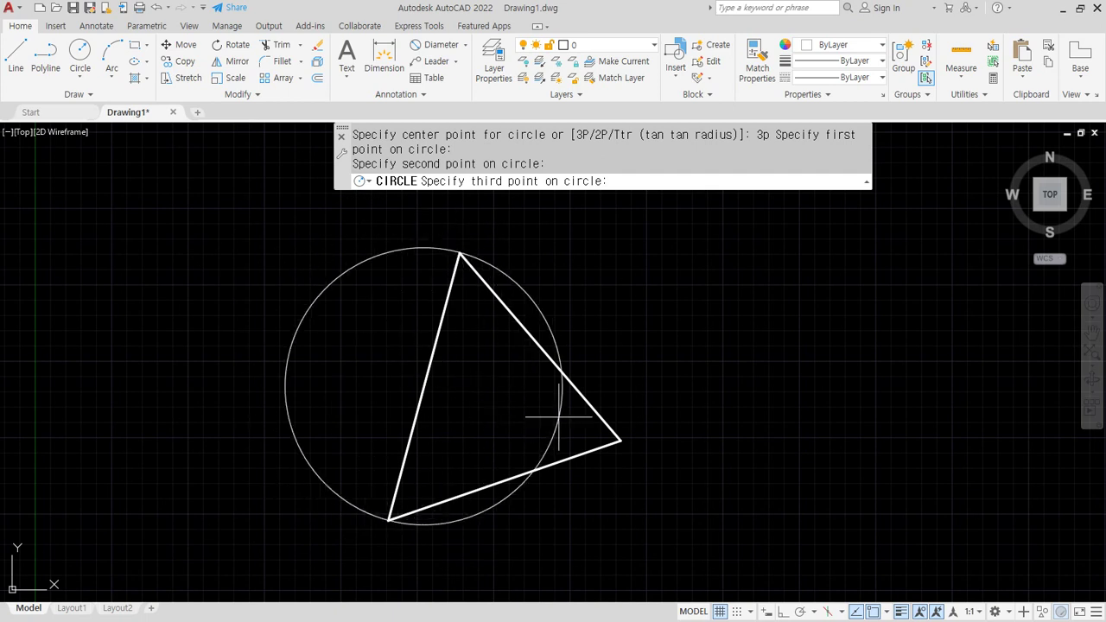
{"action": "left_click", "coordinate": [620, 440]}
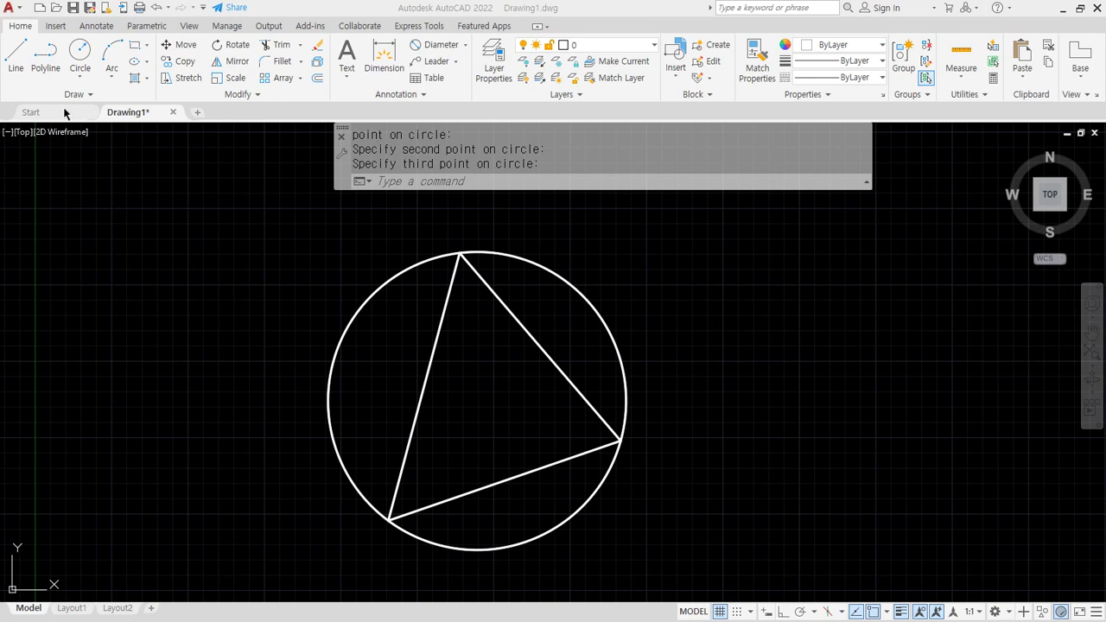
Step: Draw a two-point circle using the ends of the triangle's steep slanted side as its diameter
{"action": "left_click", "coordinate": [79, 86]}
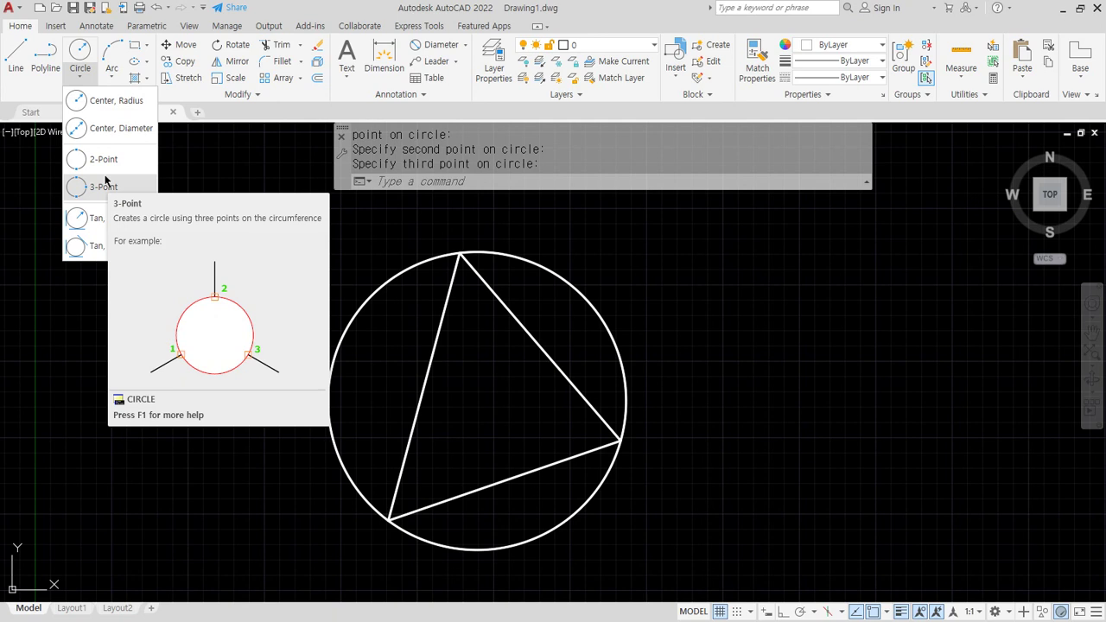
{"action": "left_click", "coordinate": [104, 161]}
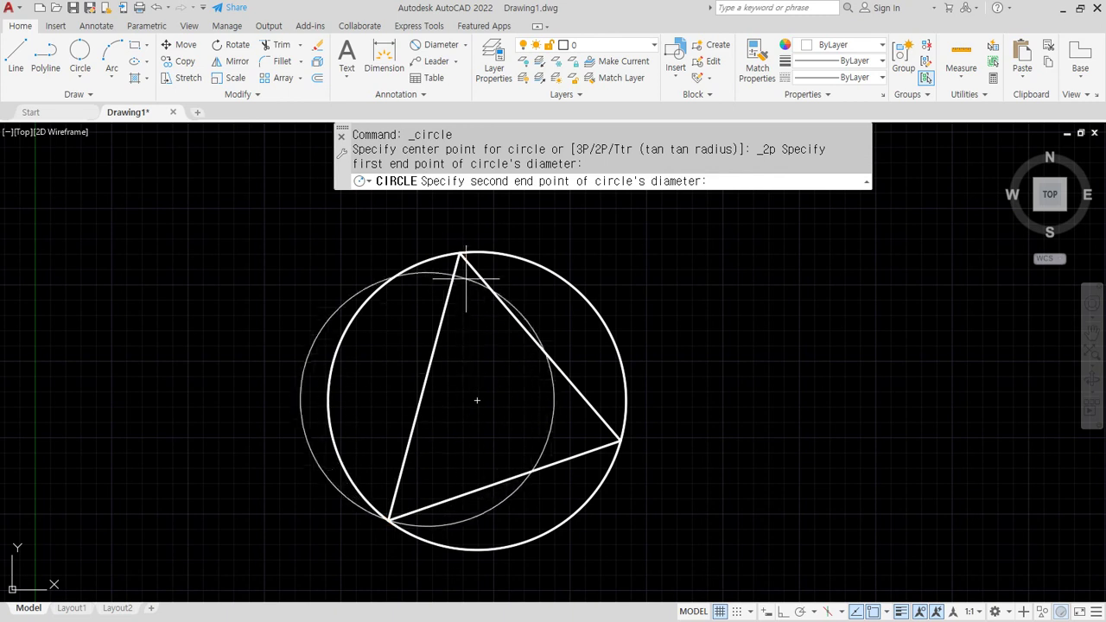
{"action": "left_click", "coordinate": [459, 252]}
Step: Erase the three-point circle that passes through all the triangle's vertices
{"action": "left_click", "coordinate": [576, 256]}
{"action": "left_click", "coordinate": [556, 296]}
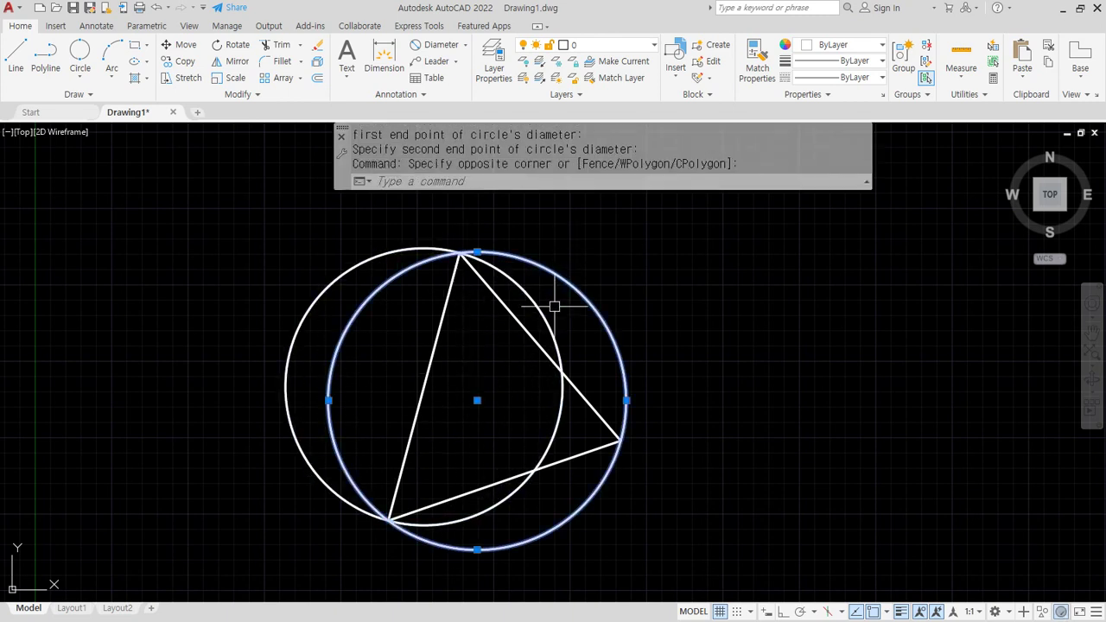
{"action": "type", "text": "e"}
{"action": "key", "text": "Return"}
Step: Erase the triangle's other two sides, keeping the steep slanted line inside the two-point circle
{"action": "left_click", "coordinate": [680, 484]}
{"action": "left_click", "coordinate": [605, 432]}
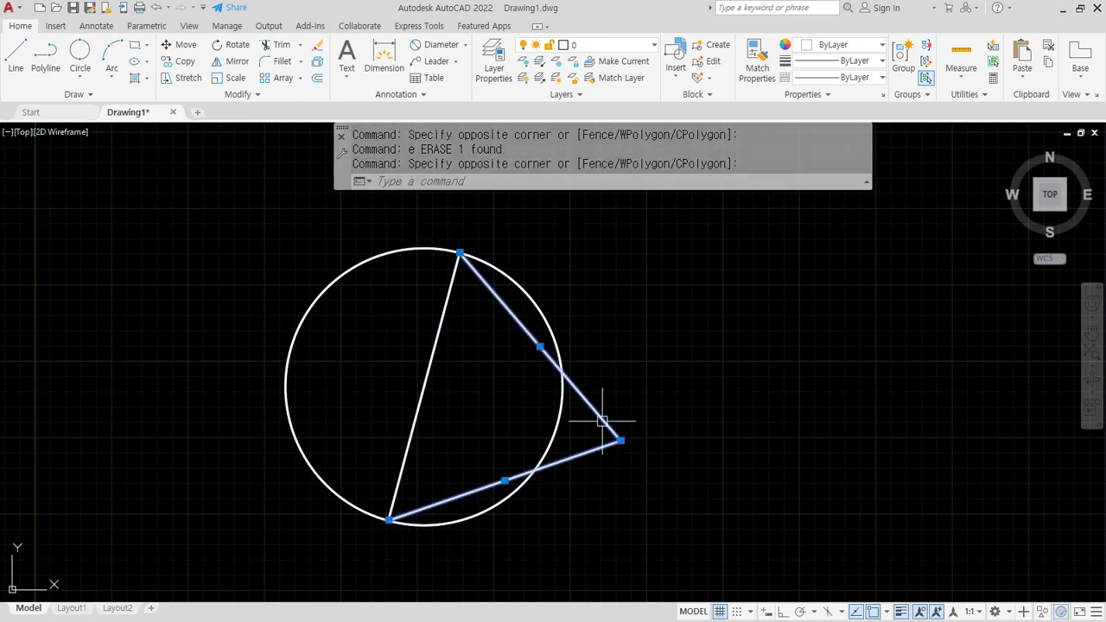
{"action": "type", "text": "e"}
{"action": "key", "text": "Return"}
Step: Draw a single line rising gently to the right in the empty area beside the circle
{"action": "middle_click_drag", "start_coordinate": [634, 481], "coordinate": [529, 464]}
{"action": "type", "text": "l"}
{"action": "key", "text": "Return"}
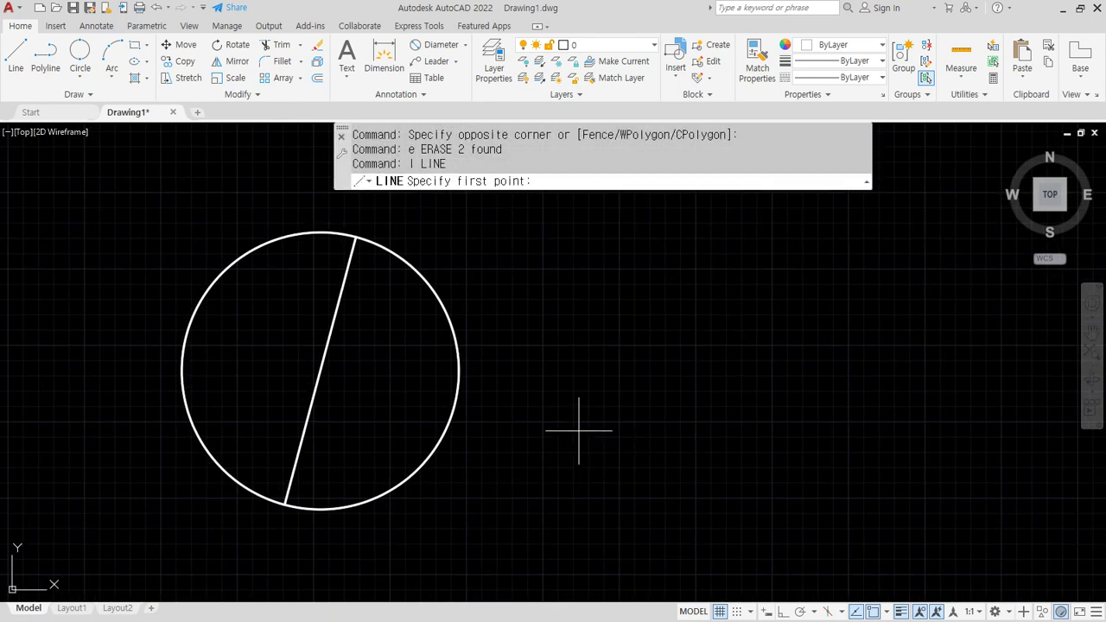
{"action": "left_click", "coordinate": [553, 456]}
{"action": "left_click", "coordinate": [830, 318]}
Step: Draw a two-point (2P) circle with the new line's endpoints as its diameter ends
{"action": "type", "text": "c"}
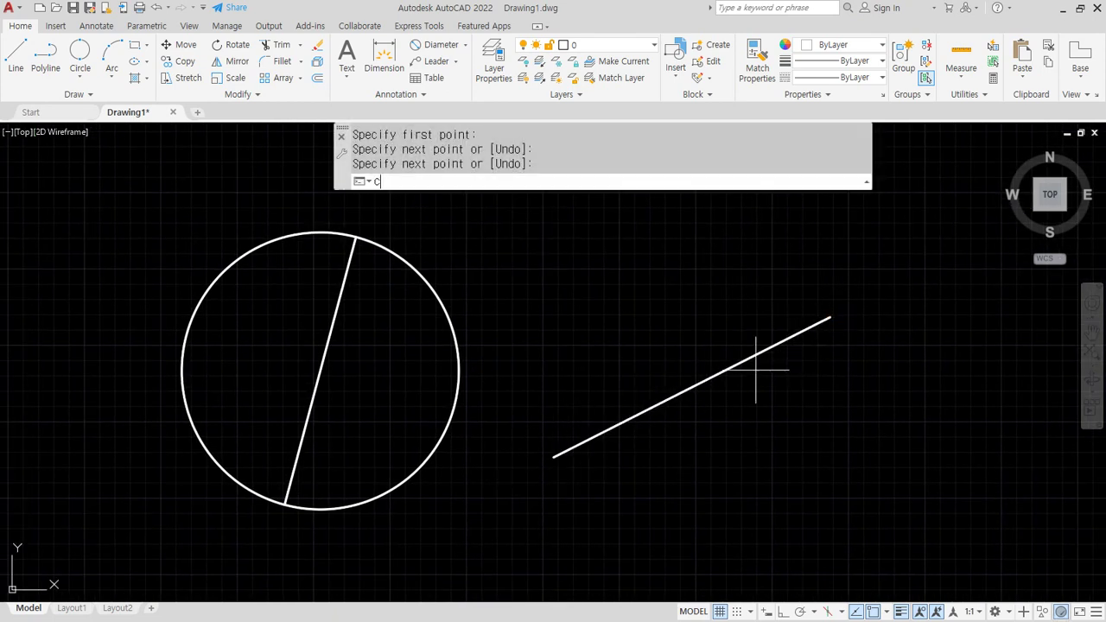
{"action": "key", "text": "Return"}
{"action": "type", "text": "2"}
{"action": "key", "text": "Return"}
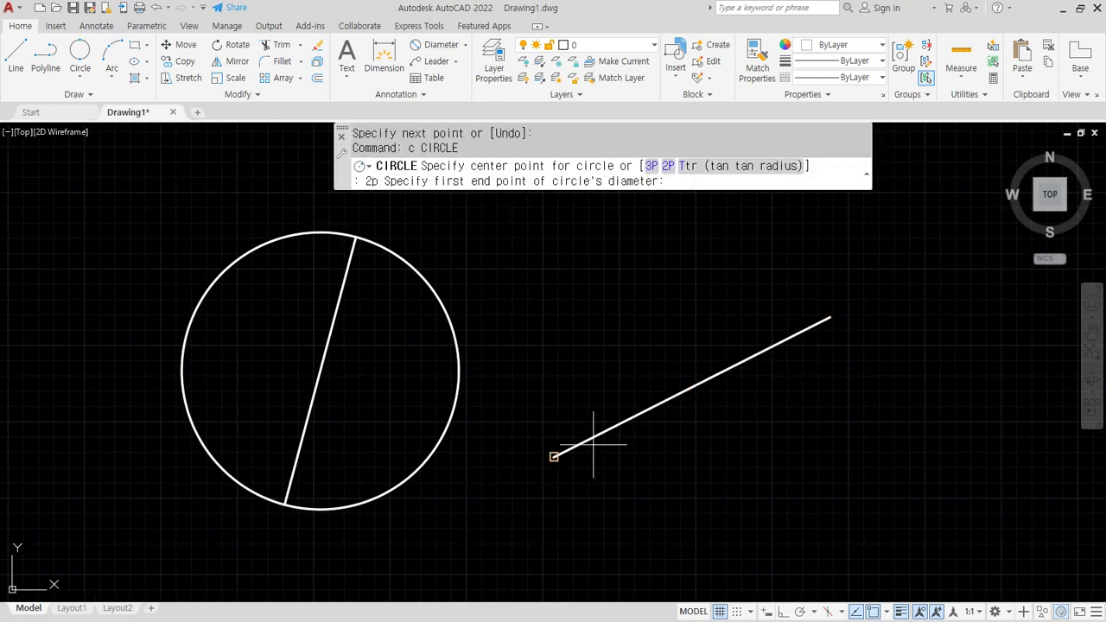
{"action": "left_click", "coordinate": [552, 456]}
{"action": "left_click", "coordinate": [803, 333]}
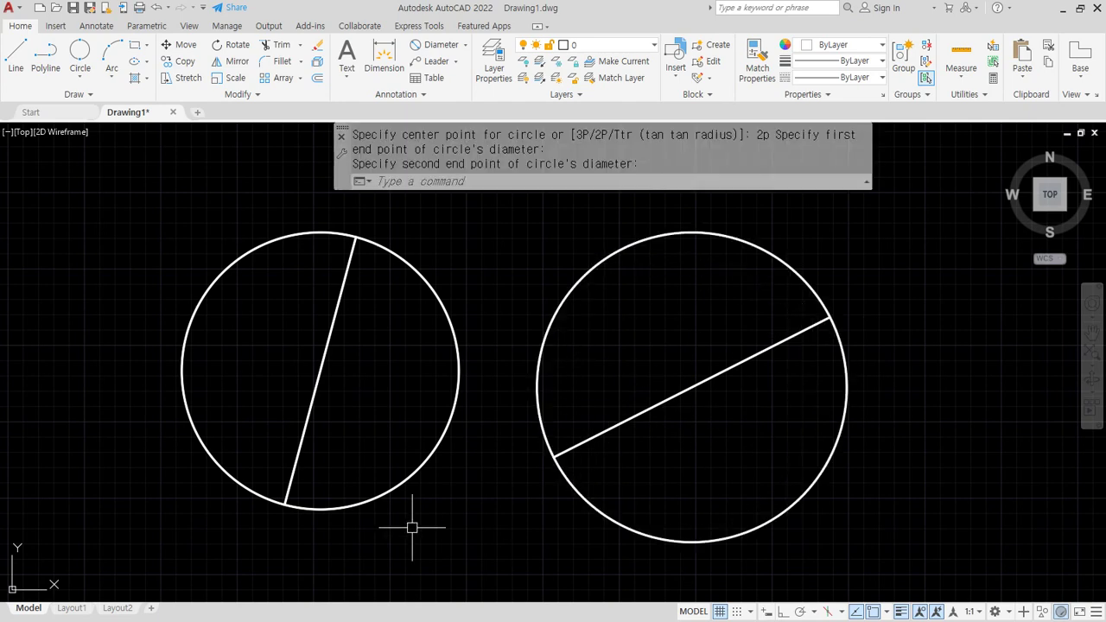
{"action": "scroll", "coordinate": [412, 527], "scroll_direction": "down", "scroll_amount": 3}
{"action": "middle_click_drag", "start_coordinate": [685, 425], "coordinate": [495, 423]}
{"action": "type", "text": "c"}
{"action": "key", "text": "Return"}
{"action": "type", "text": "2"}
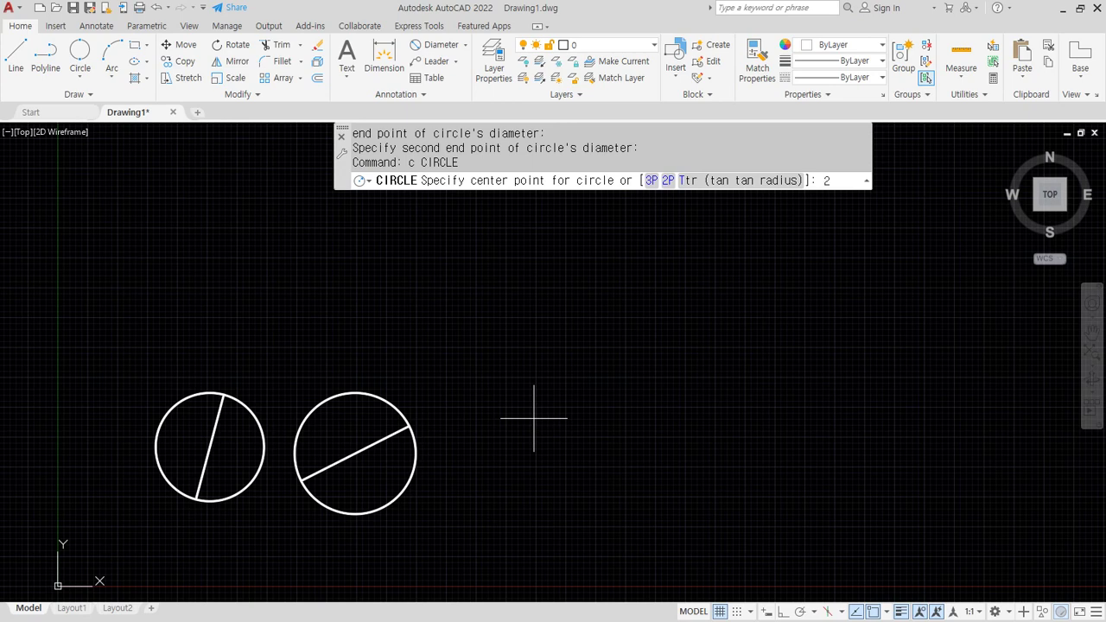
{"action": "type", "text": "p"}
{"action": "key", "text": "Return"}
{"action": "left_click", "coordinate": [588, 480]}
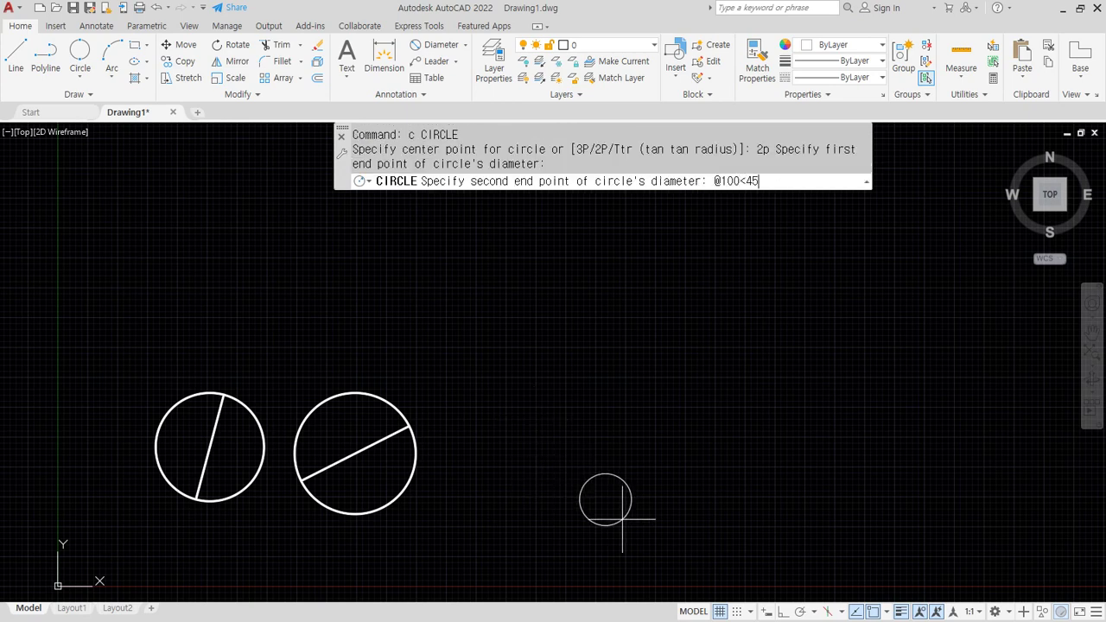
{"action": "key", "text": "Return"}
{"action": "scroll", "coordinate": [614, 493], "scroll_direction": "up", "scroll_amount": 5}
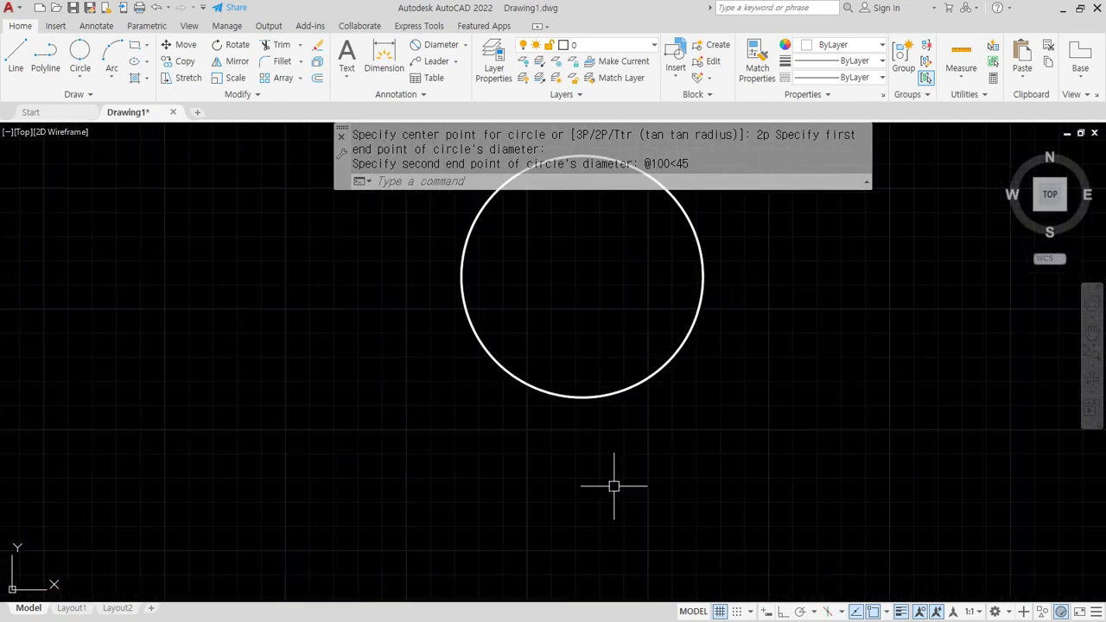
{"action": "middle_click_drag", "start_coordinate": [590, 426], "coordinate": [543, 478]}
{"action": "mouse_move", "coordinate": [441, 465]}
{"action": "left_mouse_down"}
{"action": "mouse_move", "coordinate": [435, 477]}
{"action": "mouse_move", "coordinate": [455, 484]}
{"action": "mouse_move", "coordinate": [596, 302]}
{"action": "mouse_move", "coordinate": [590, 324]}
{"action": "left_mouse_up"}
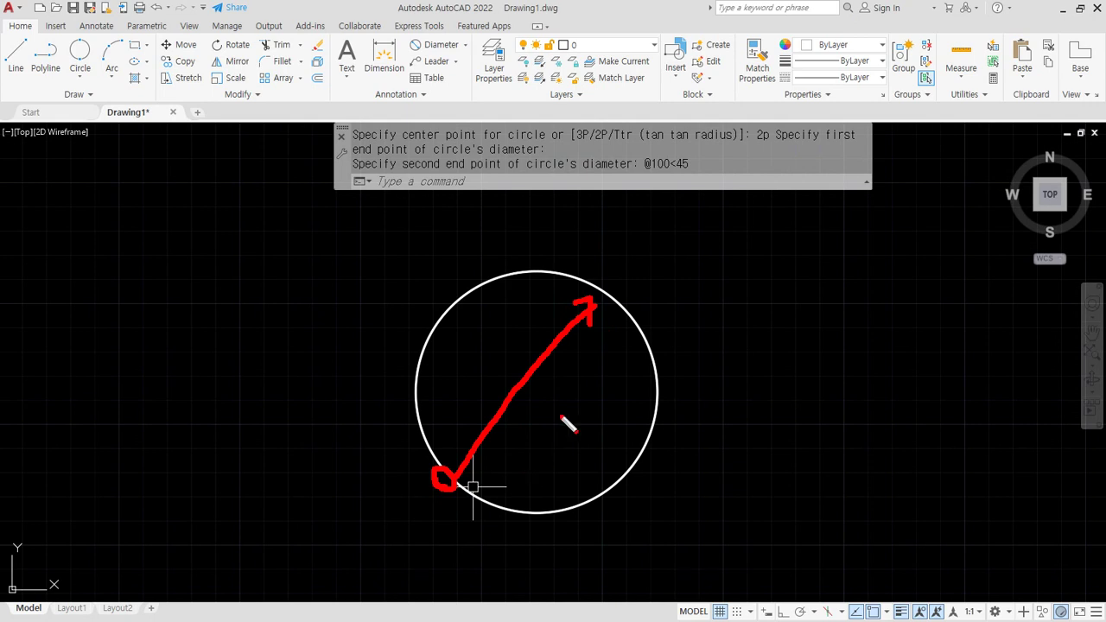
{"action": "left_click_drag", "start_coordinate": [594, 288], "coordinate": [598, 281]}
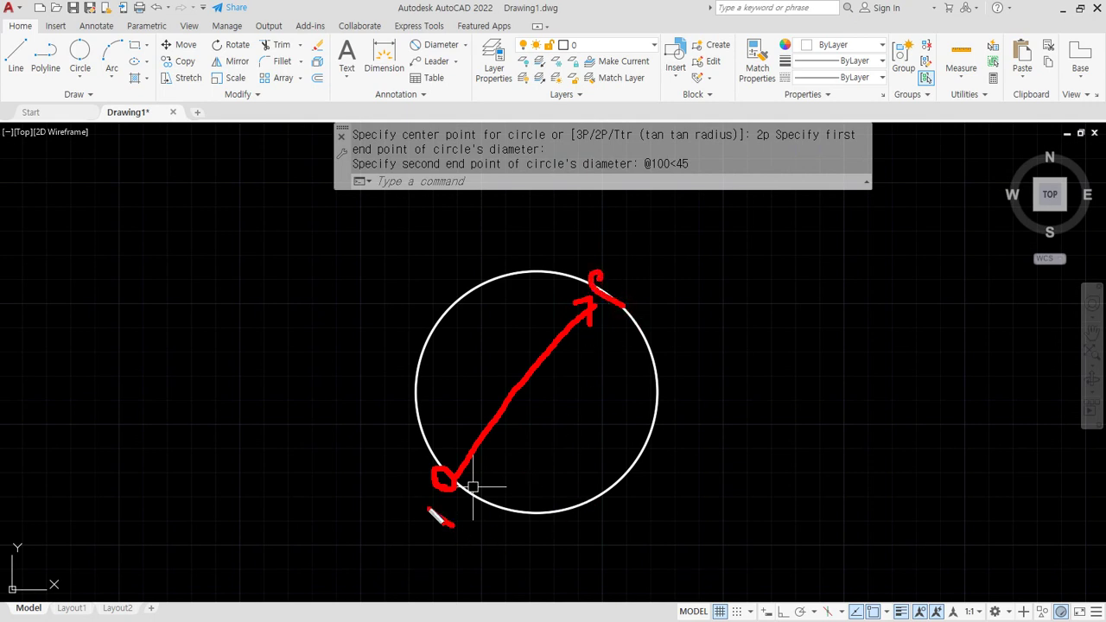
{"action": "mouse_move", "coordinate": [443, 519]}
{"action": "left_mouse_down"}
{"action": "mouse_move", "coordinate": [666, 424]}
{"action": "mouse_move", "coordinate": [515, 563]}
{"action": "left_mouse_up"}
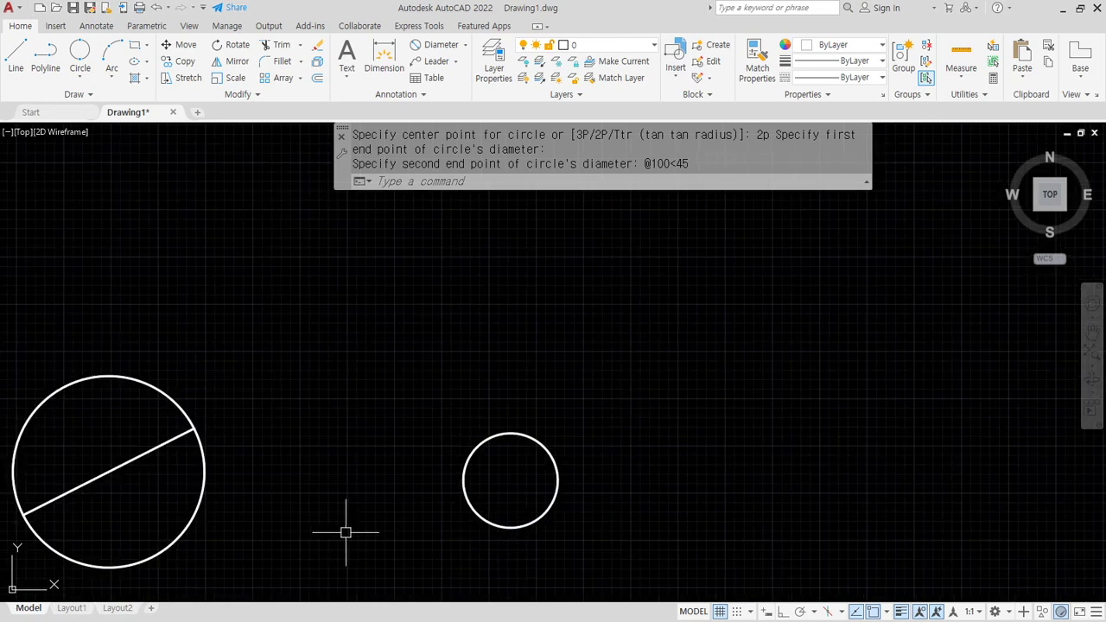
Step: Erase all three circles and the two diameter lines
{"action": "middle_click_drag", "start_coordinate": [346, 525], "coordinate": [701, 478]}
{"action": "left_click", "coordinate": [75, 78]}
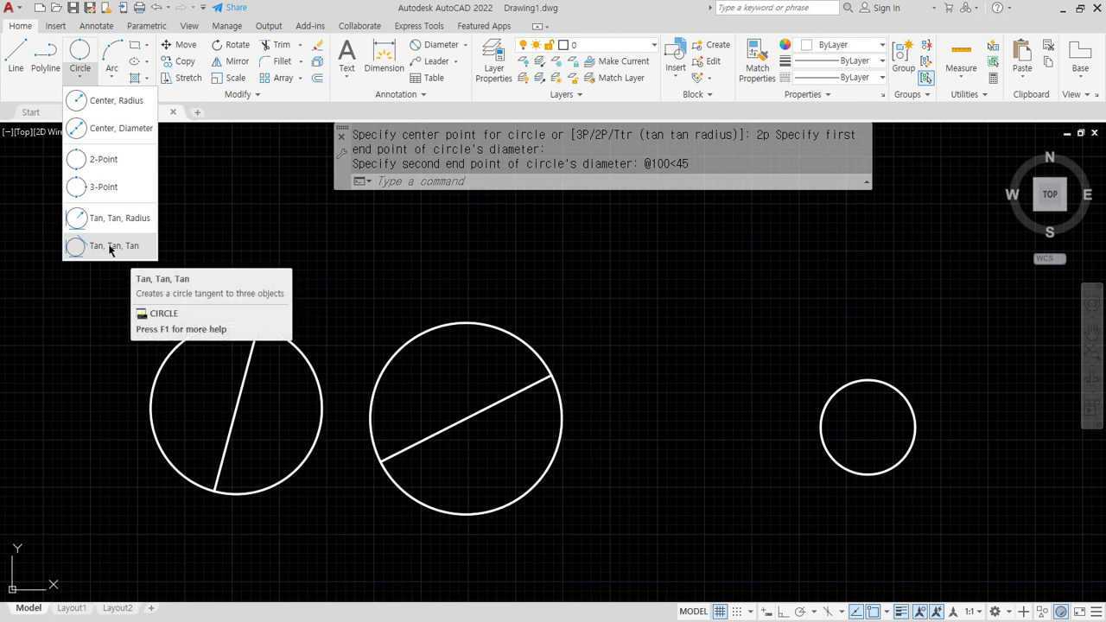
{"action": "left_click", "coordinate": [856, 439]}
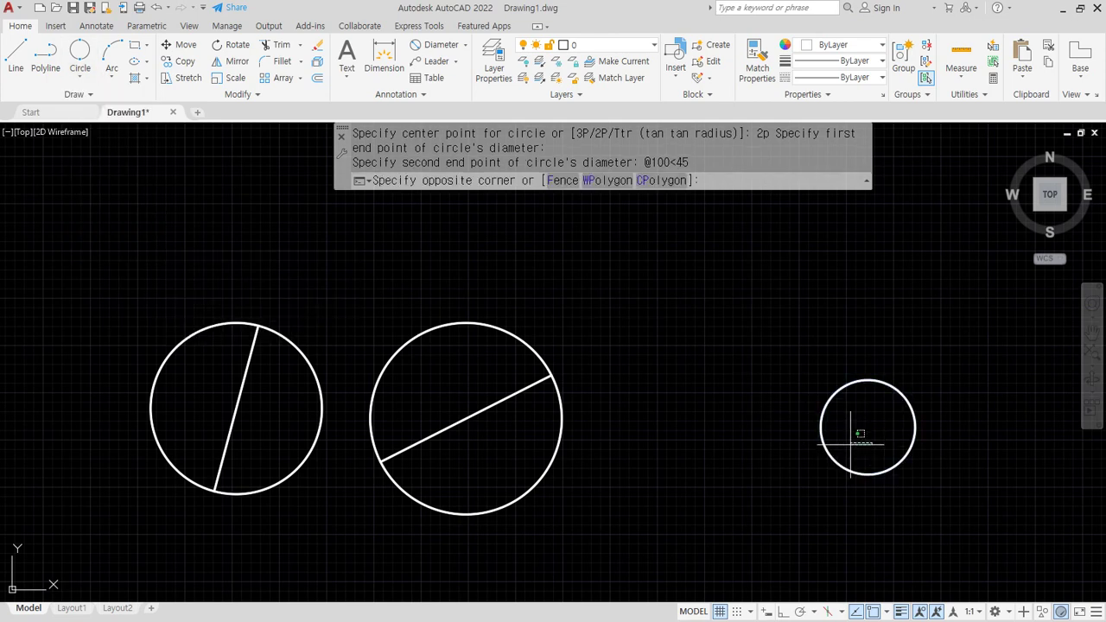
{"action": "left_click", "coordinate": [163, 306]}
{"action": "key", "text": "Delete"}
Step: Draw a long diagonal line from the upper right down to the lower left of the empty drawing
{"action": "type", "text": "z"}
{"action": "key", "text": "Return"}
{"action": "type", "text": "a"}
{"action": "key", "text": "Return"}
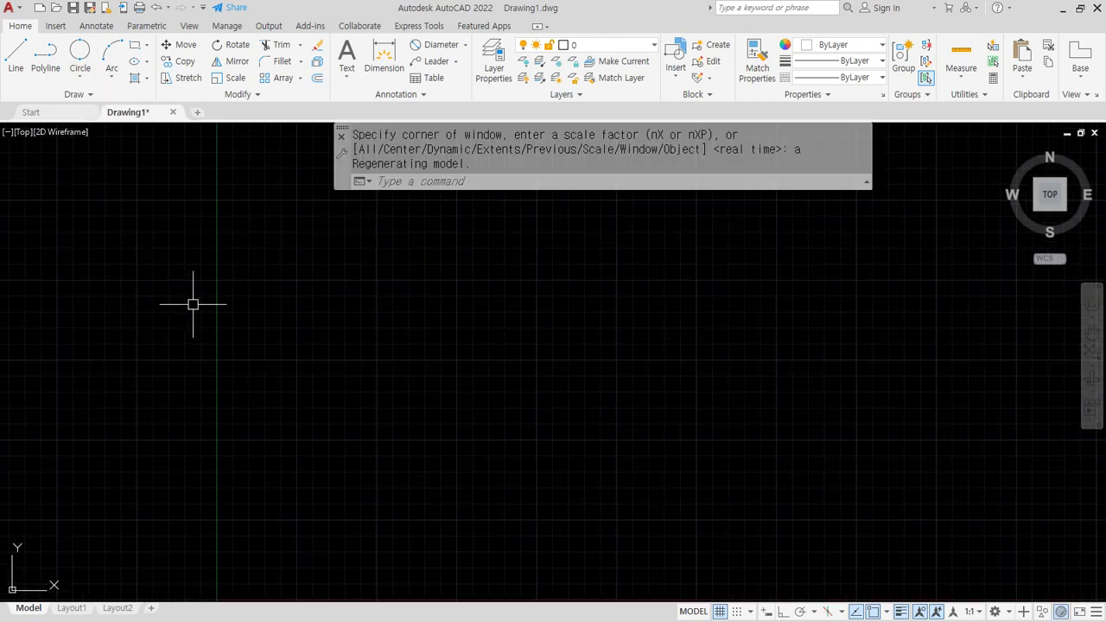
{"action": "type", "text": "l"}
{"action": "key", "text": "Return"}
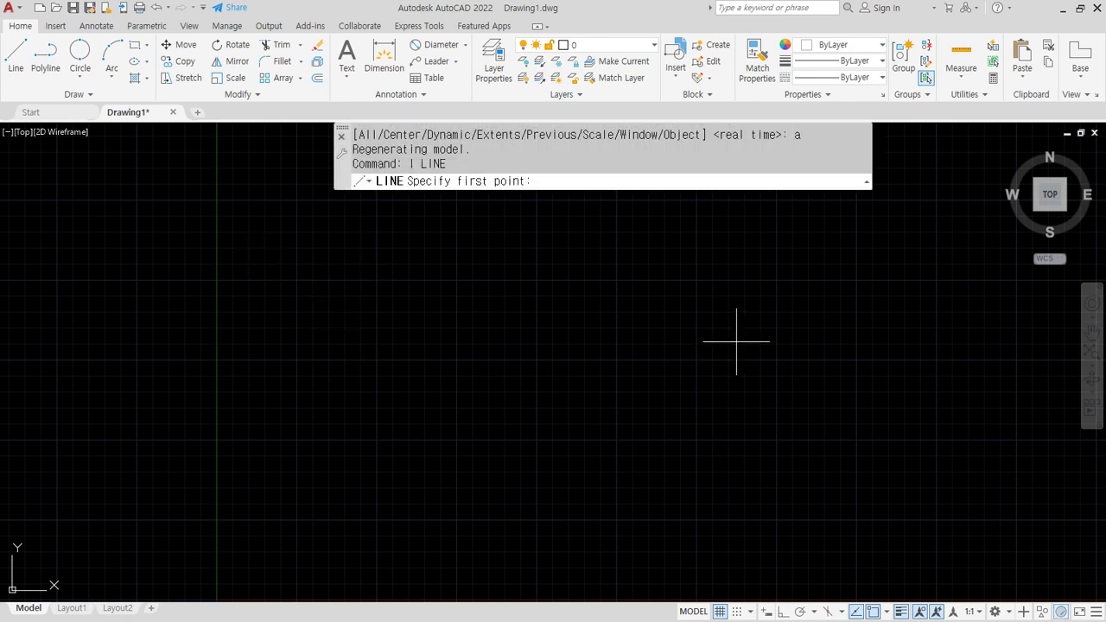
{"action": "left_click", "coordinate": [735, 270]}
{"action": "left_click", "coordinate": [268, 528]}
{"action": "key", "text": "Return"}
Step: Draw a second line from the upper left to the lower right, crossing the first to form an X
{"action": "key", "text": "Return"}
{"action": "left_click", "coordinate": [223, 247]}
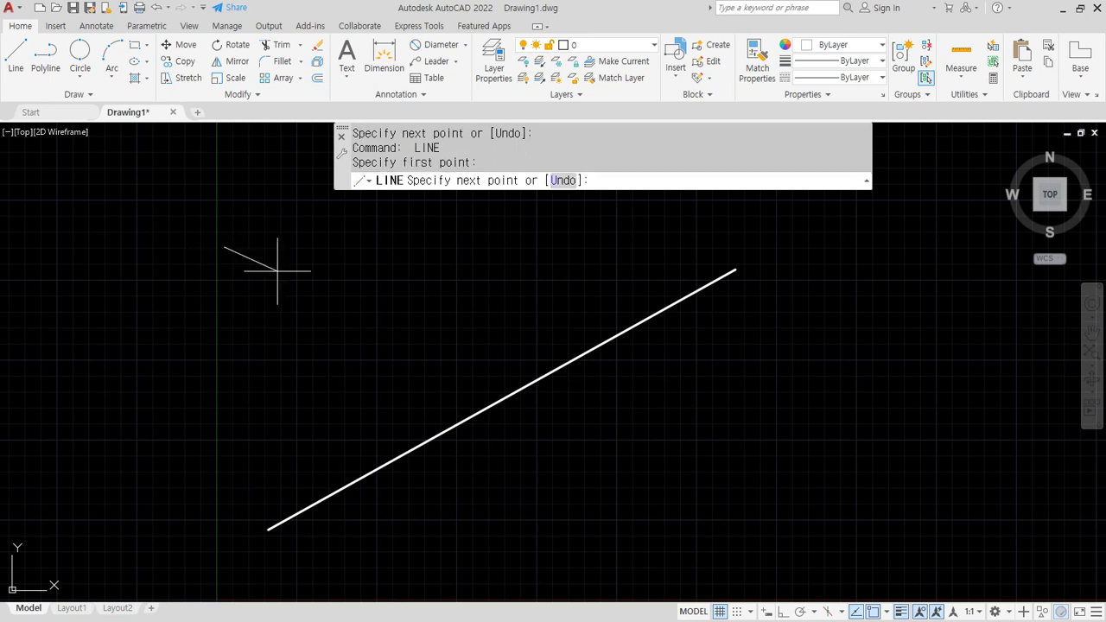
{"action": "left_click", "coordinate": [745, 537]}
{"action": "key", "text": "Return"}
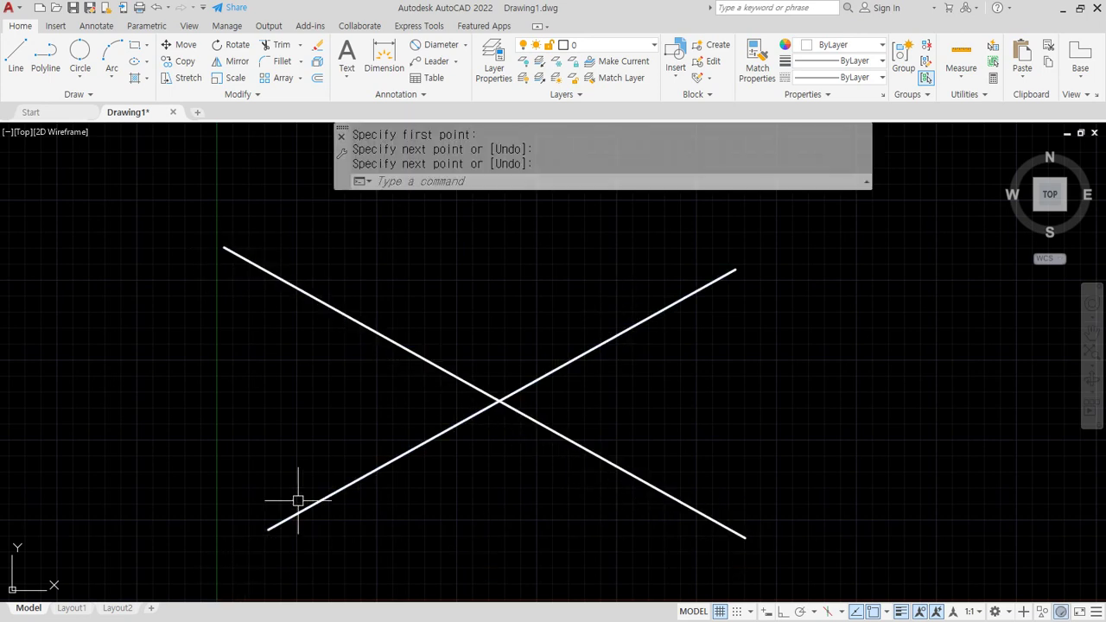
{"action": "scroll", "coordinate": [673, 419], "scroll_direction": "up", "scroll_amount": 3}
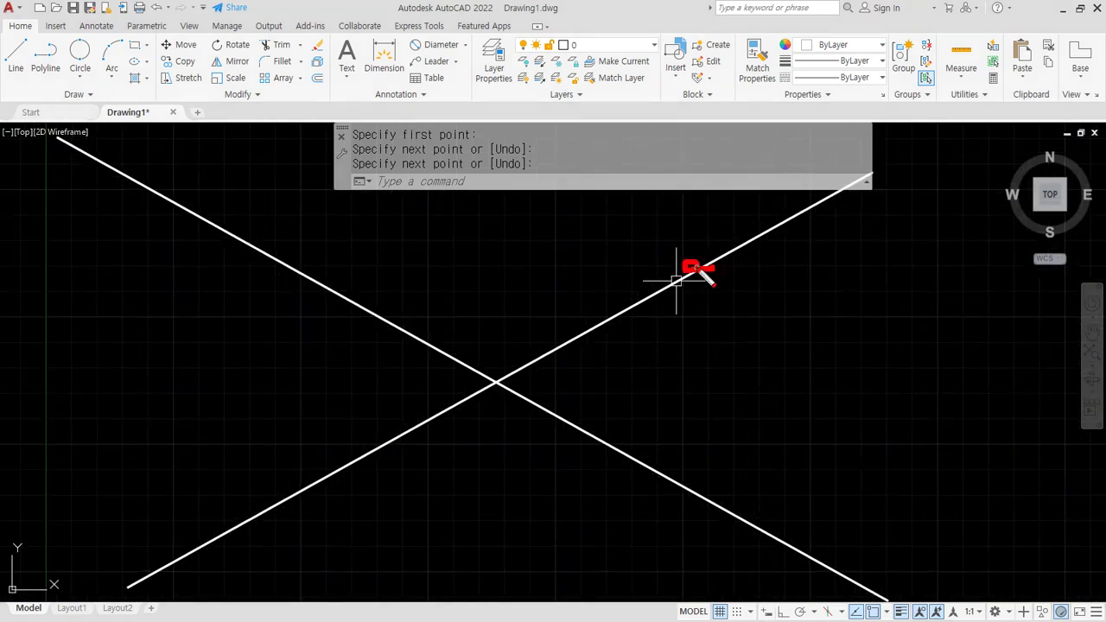
{"action": "mouse_move", "coordinate": [718, 505]}
{"action": "left_mouse_down"}
{"action": "mouse_move", "coordinate": [696, 496]}
{"action": "mouse_move", "coordinate": [721, 518]}
{"action": "left_mouse_up"}
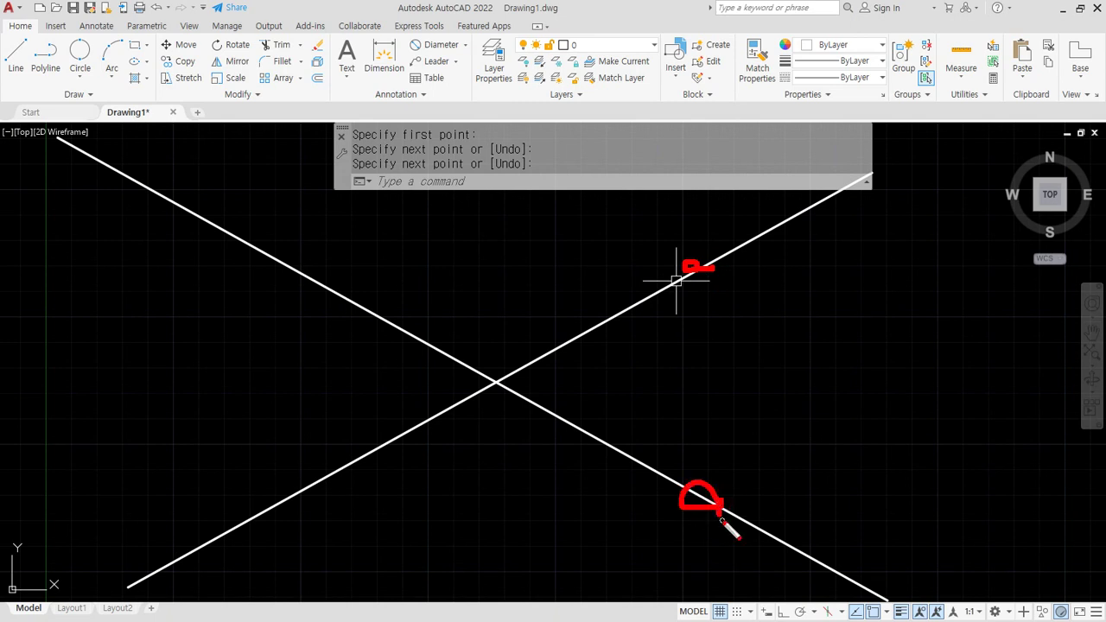
{"action": "left_click_drag", "start_coordinate": [308, 272], "coordinate": [303, 267]}
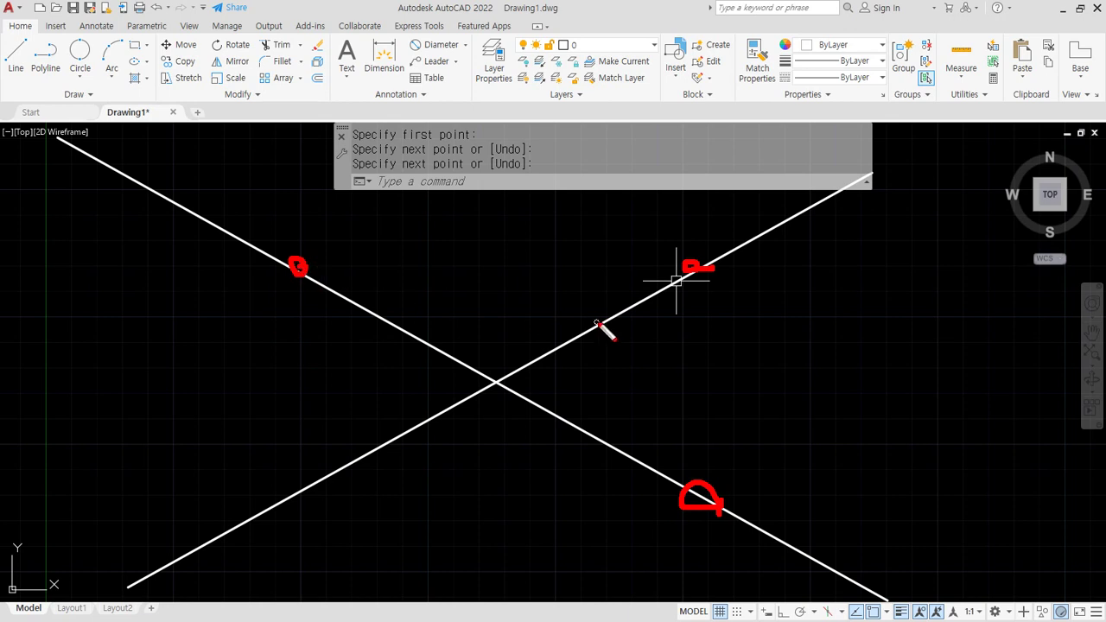
{"action": "left_click_drag", "start_coordinate": [596, 323], "coordinate": [615, 312]}
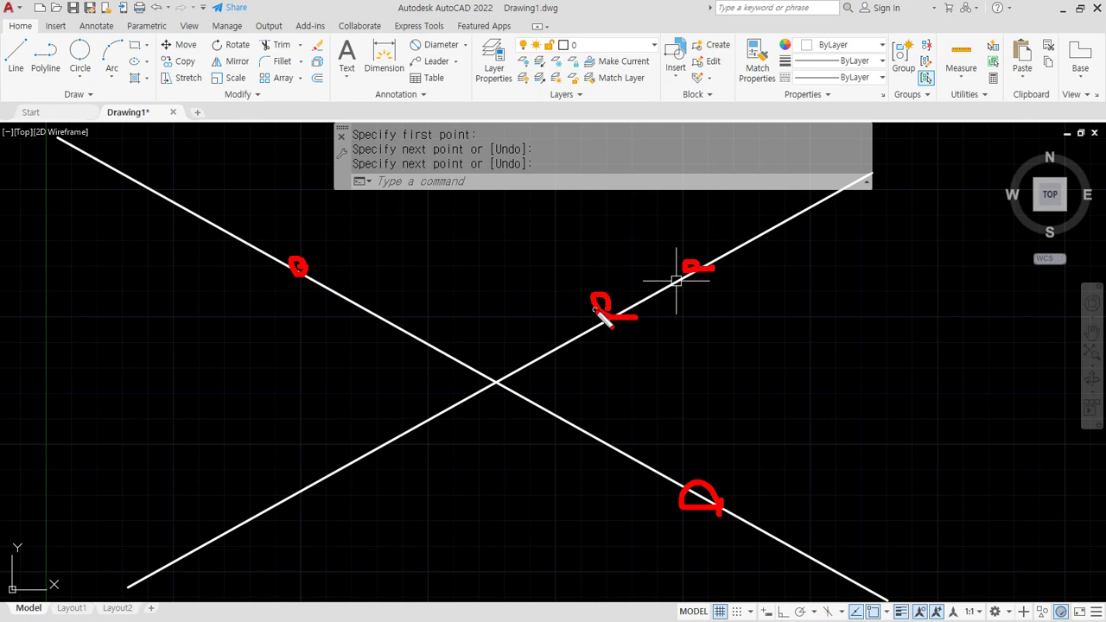
{"action": "key", "text": "Escape"}
Step: Switch to the Notepad notes, review the entry on a circle tangent to two objects with radius R, and return to AutoCAD
{"action": "key", "text": "alt+Tab"}
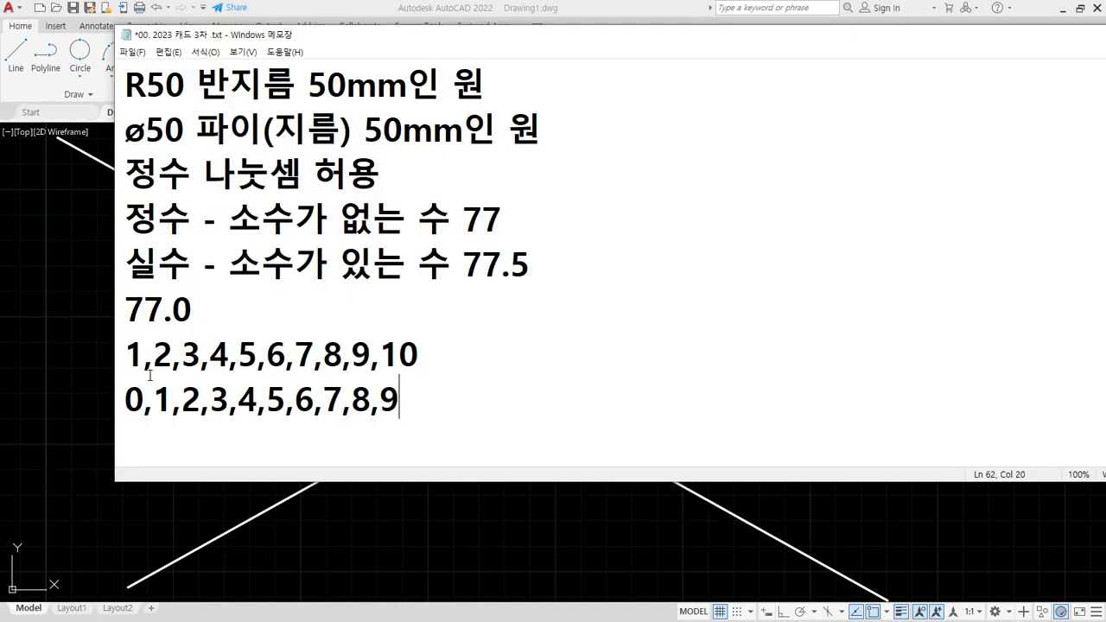
{"action": "scroll", "coordinate": [449, 372], "scroll_direction": "down", "scroll_amount": 3}
{"action": "key", "text": "ctrl+2"}
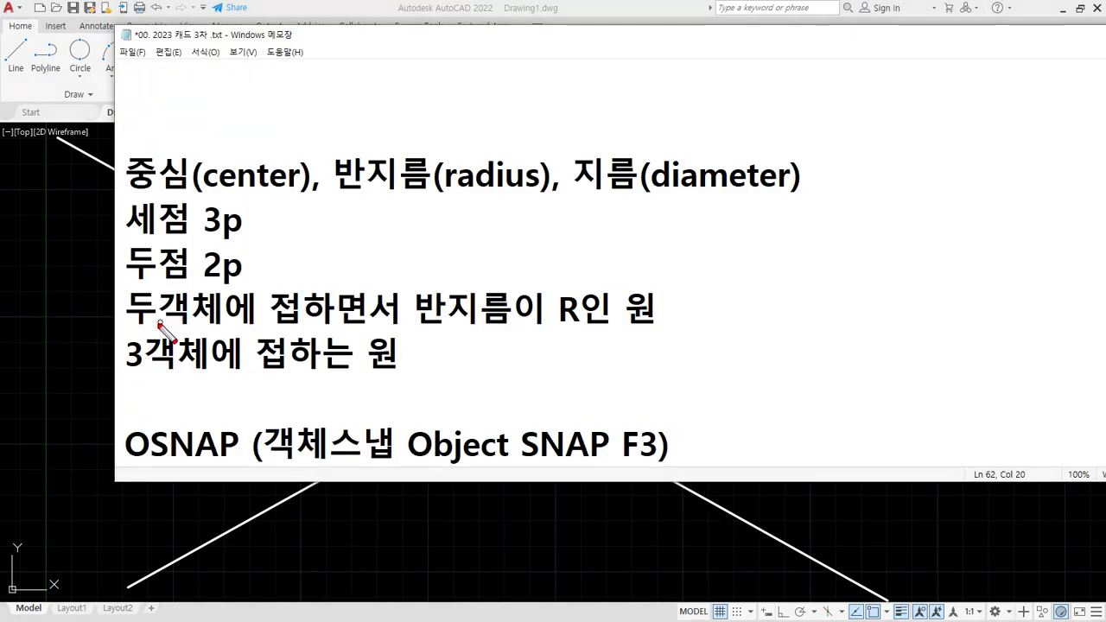
{"action": "left_click_drag", "start_coordinate": [127, 325], "coordinate": [647, 325]}
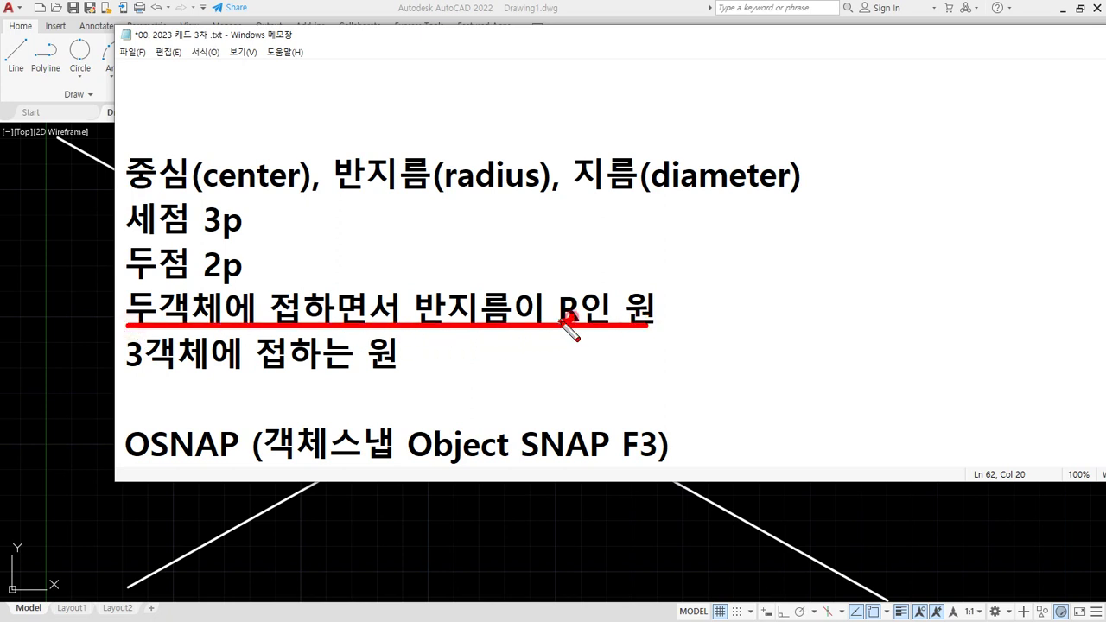
{"action": "left_click_drag", "start_coordinate": [570, 316], "coordinate": [560, 327]}
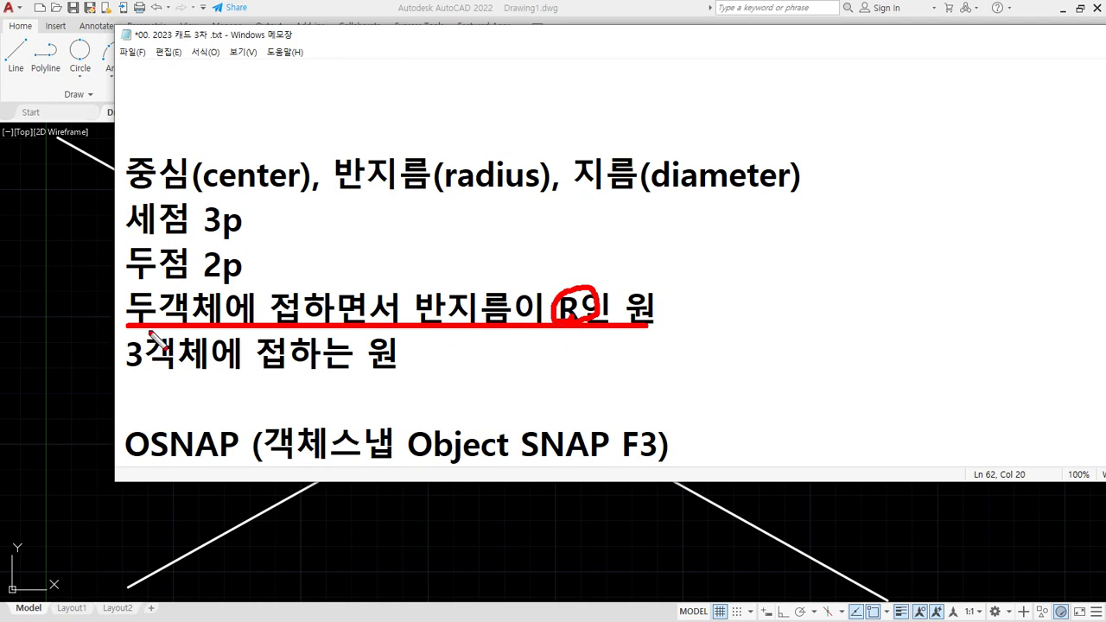
{"action": "left_click_drag", "start_coordinate": [127, 328], "coordinate": [253, 328]}
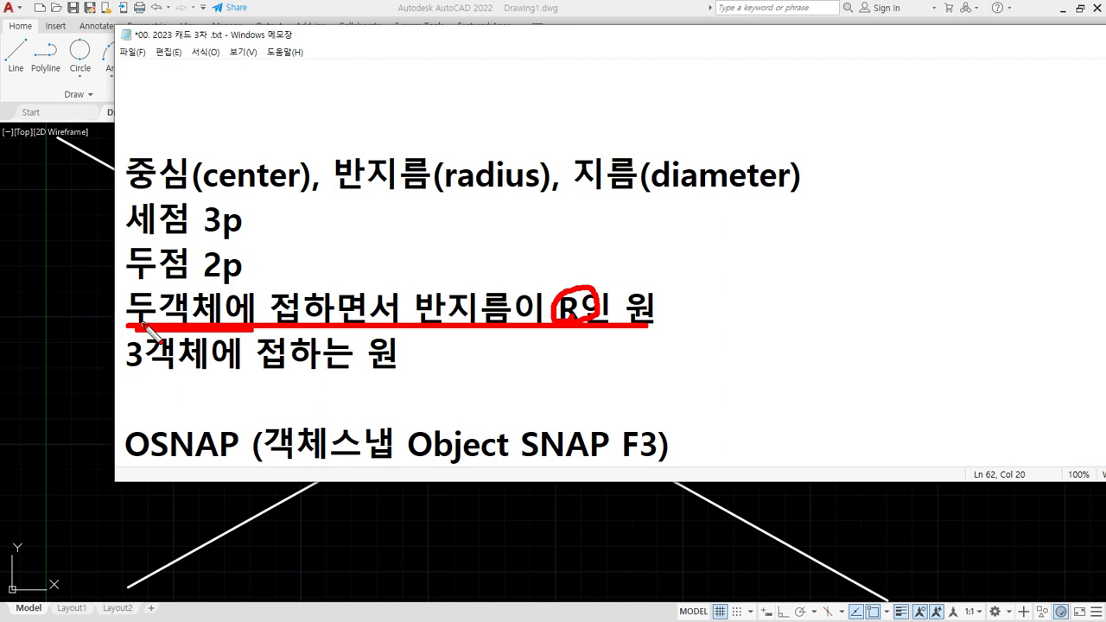
{"action": "key", "text": "Escape"}
{"action": "left_click", "coordinate": [438, 7]}
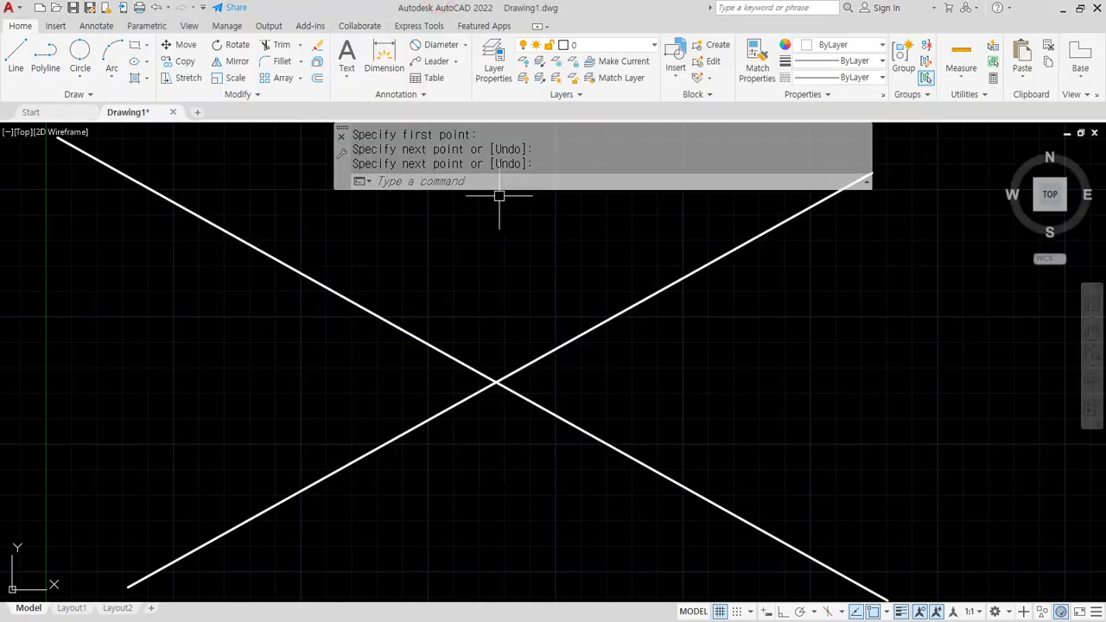
Step: Draw a Ttr (tan tan radius) circle of radius 50 tangent to both crossing lines, in the right-hand opening of the X
{"action": "type", "text": "c"}
{"action": "key", "text": "Return"}
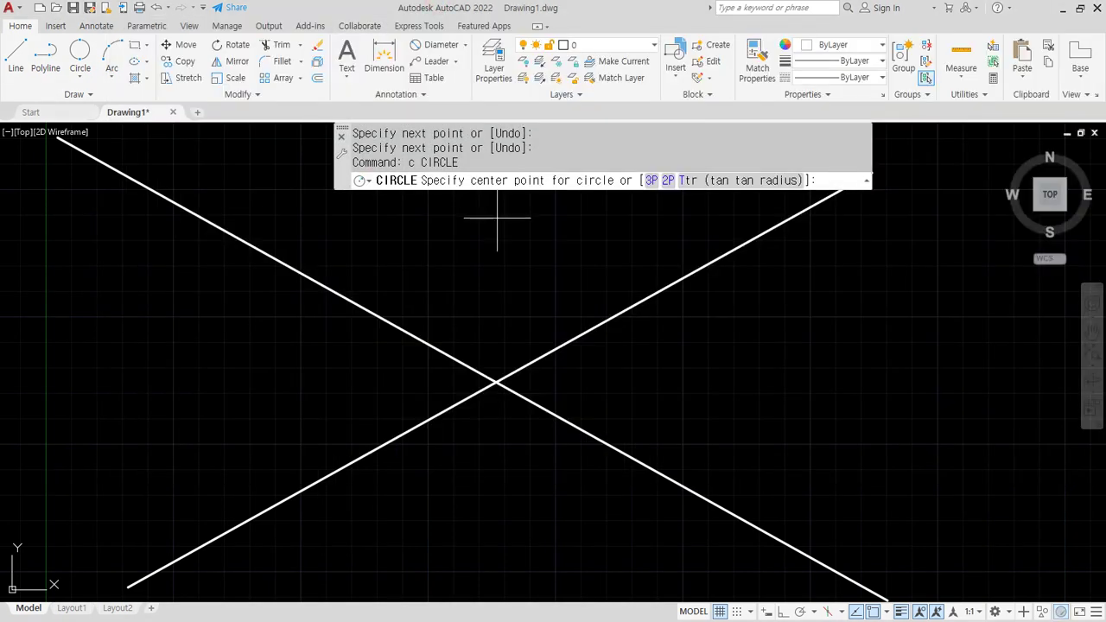
{"action": "left_click", "coordinate": [751, 182]}
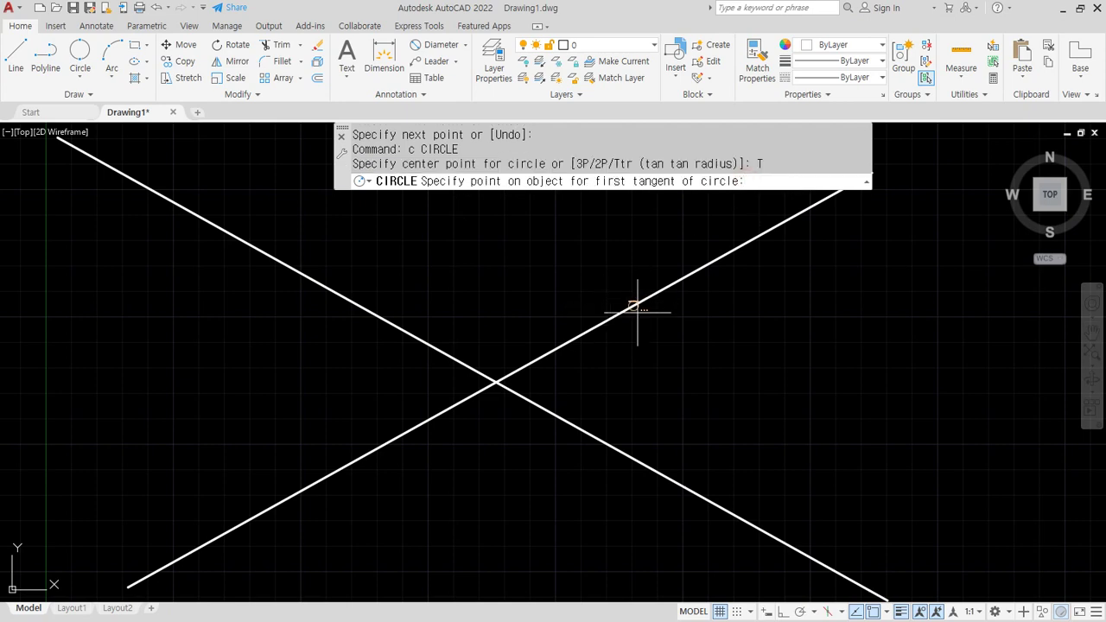
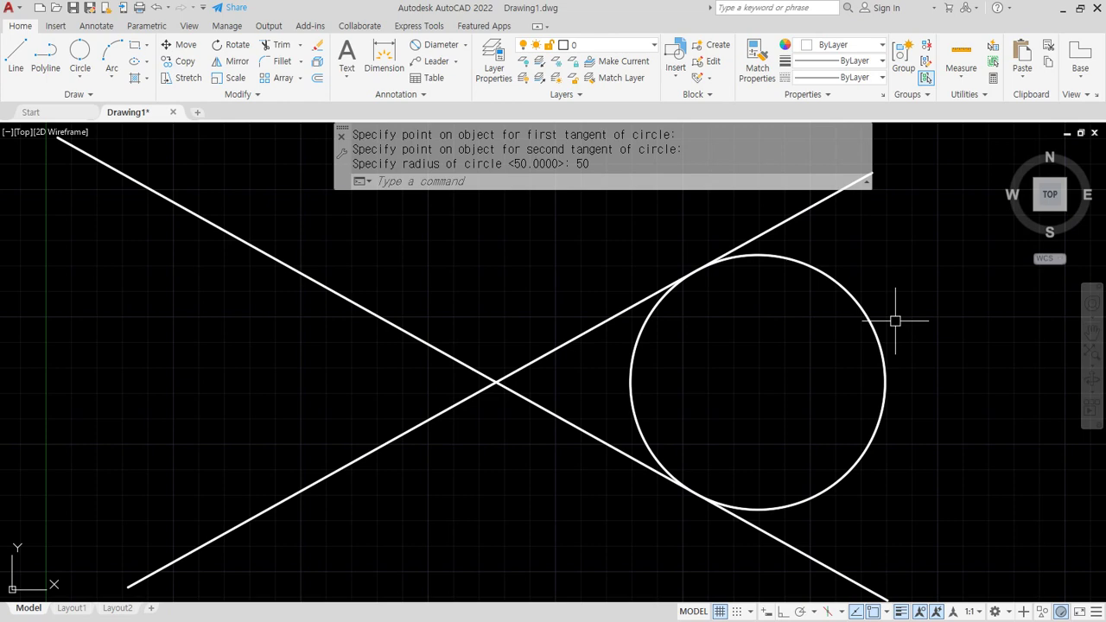
Step: Draw a Tan, Tan, Radius circle of radius 50 tangent to both crossing lines, in the upper opening of the X
{"action": "scroll", "coordinate": [476, 254], "scroll_direction": "down", "scroll_amount": 4}
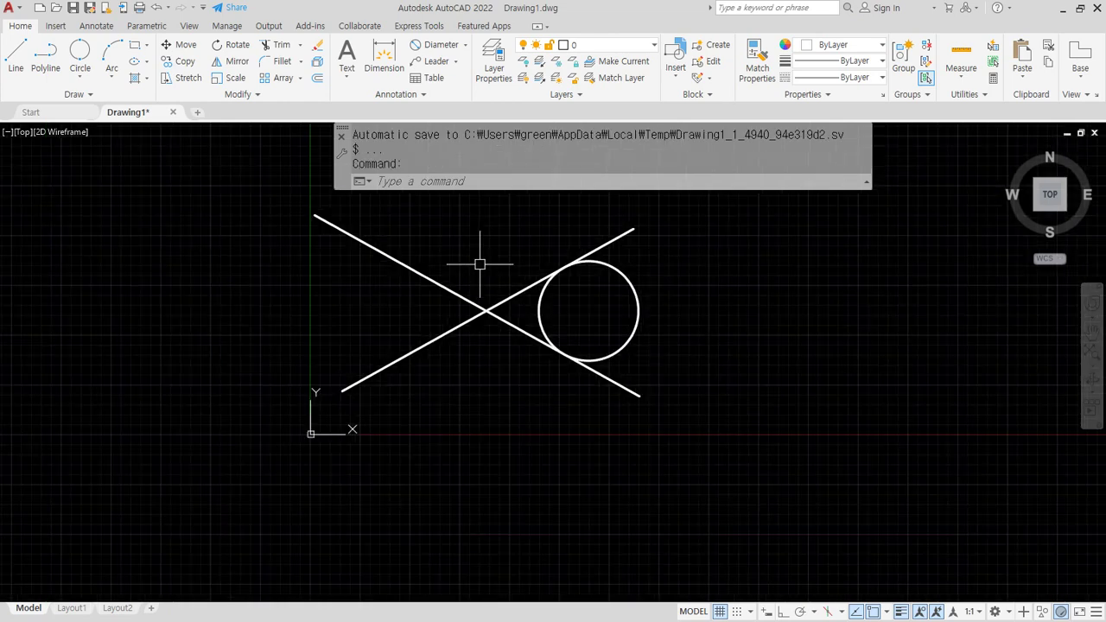
{"action": "scroll", "coordinate": [484, 323], "scroll_direction": "up", "scroll_amount": 2}
{"action": "left_click", "coordinate": [80, 76]}
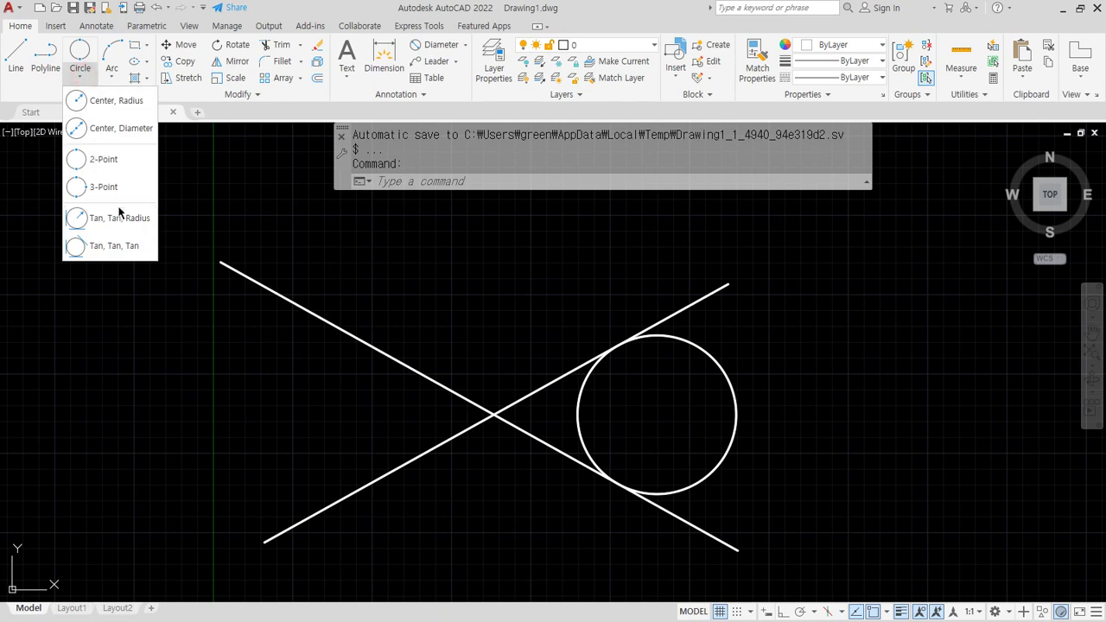
{"action": "left_click", "coordinate": [119, 215]}
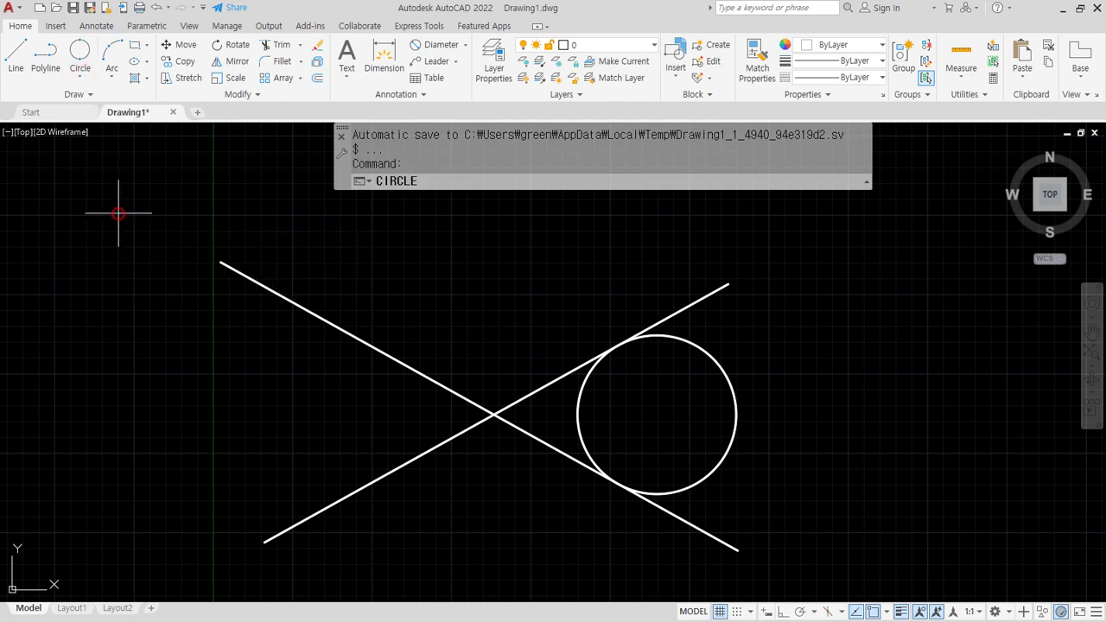
{"action": "left_click", "coordinate": [321, 317]}
{"action": "left_click", "coordinate": [543, 383]}
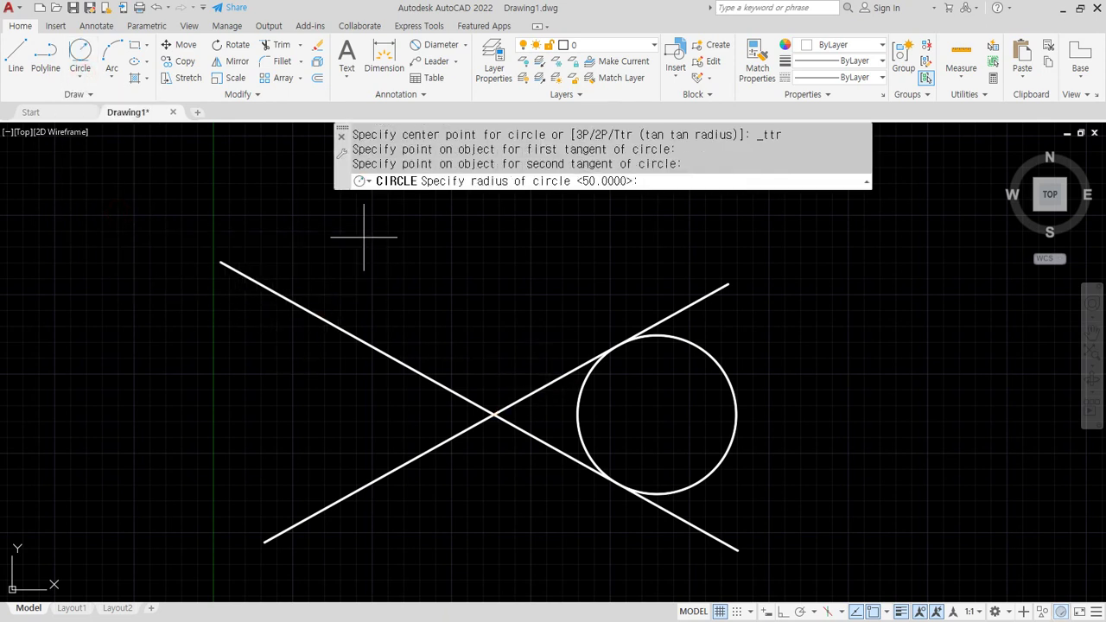
{"action": "type", "text": "50"}
{"action": "key", "text": "Return"}
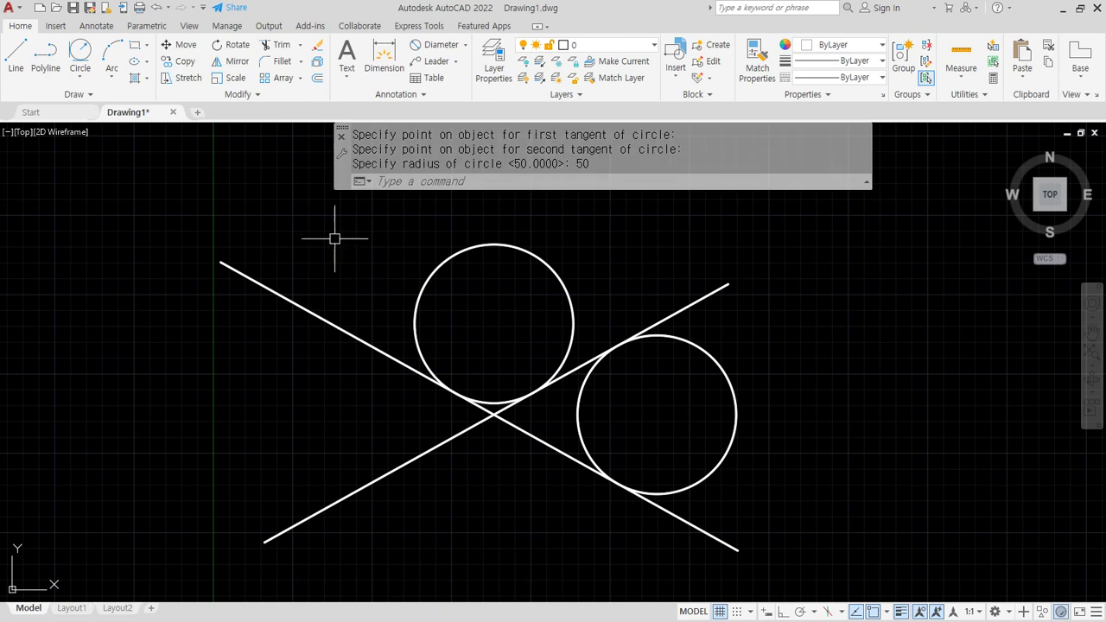
Step: Add another Tan, Tan, Radius circle of radius 50 tangent to both lines, in the left-hand opening of the X
{"action": "left_click", "coordinate": [81, 53]}
{"action": "left_click", "coordinate": [345, 332]}
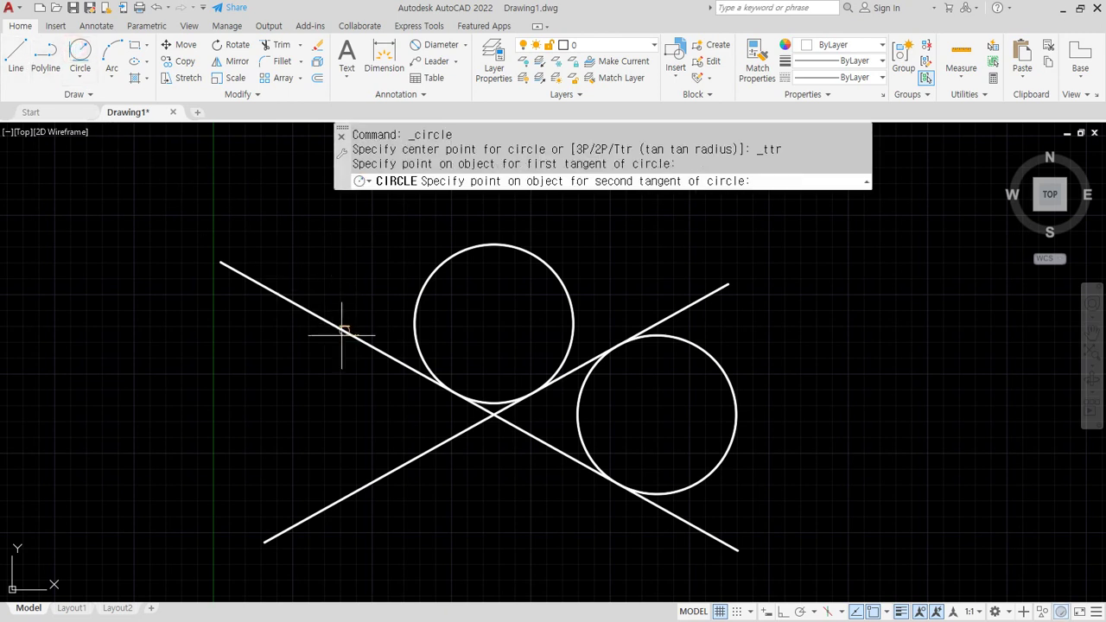
{"action": "left_click", "coordinate": [363, 476]}
{"action": "type", "text": "50"}
{"action": "key", "text": "Return"}
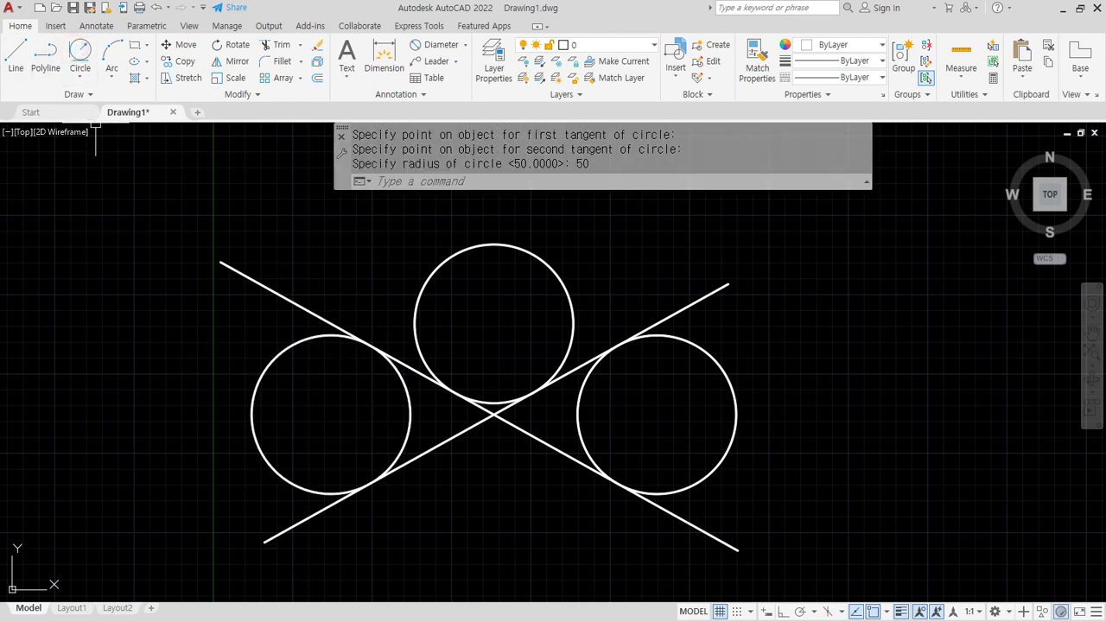
Step: Add a Tan, Tan, Radius circle of radius 50 tangent to both lines, in the lower opening of the X
{"action": "left_click", "coordinate": [81, 54]}
{"action": "left_click", "coordinate": [311, 517]}
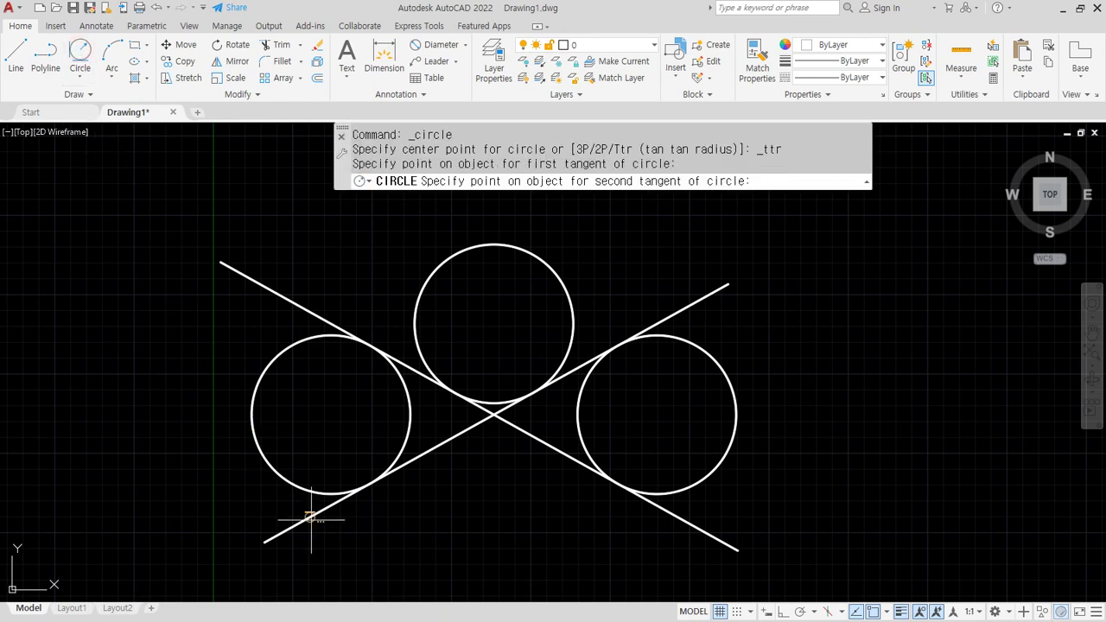
{"action": "left_click", "coordinate": [671, 513]}
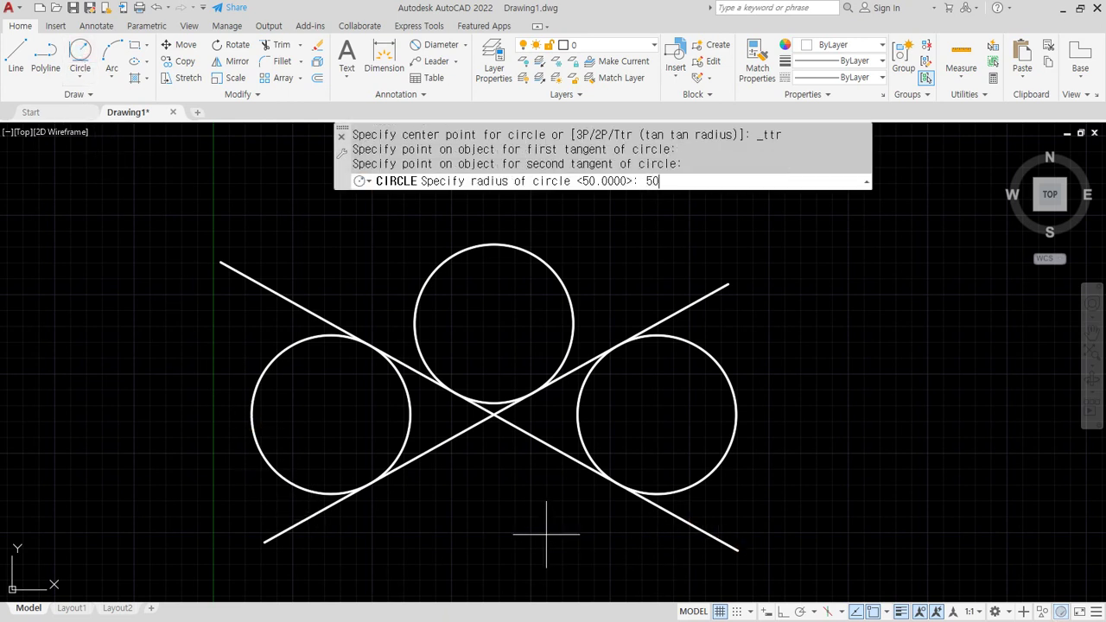
{"action": "key", "text": "Return"}
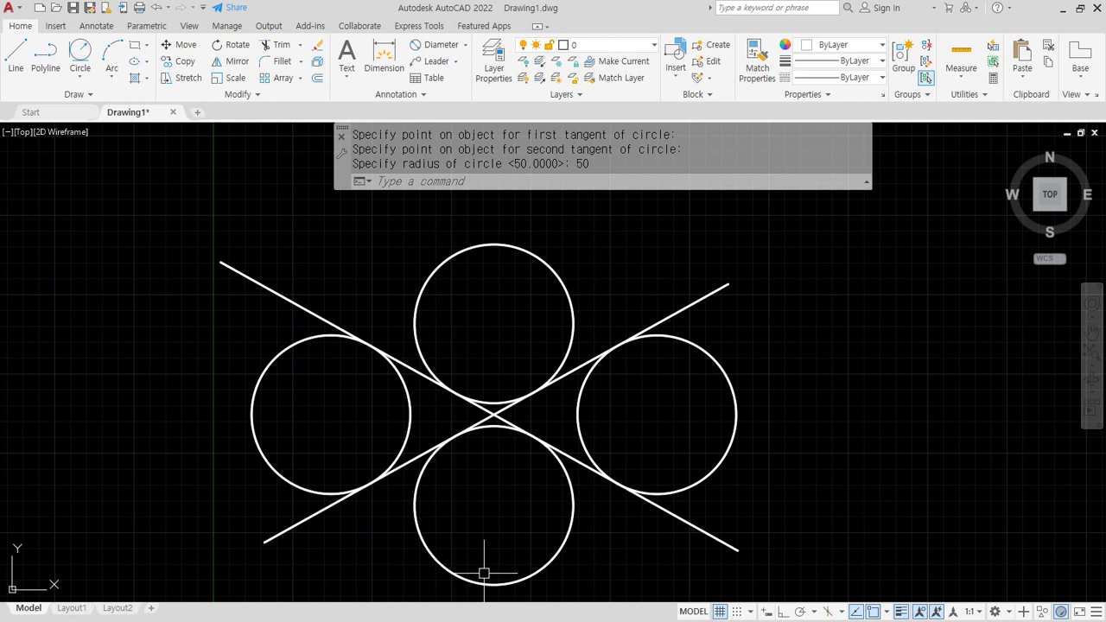
Step: Erase the two crossing lines and all four tangent circles
{"action": "left_click", "coordinate": [650, 575]}
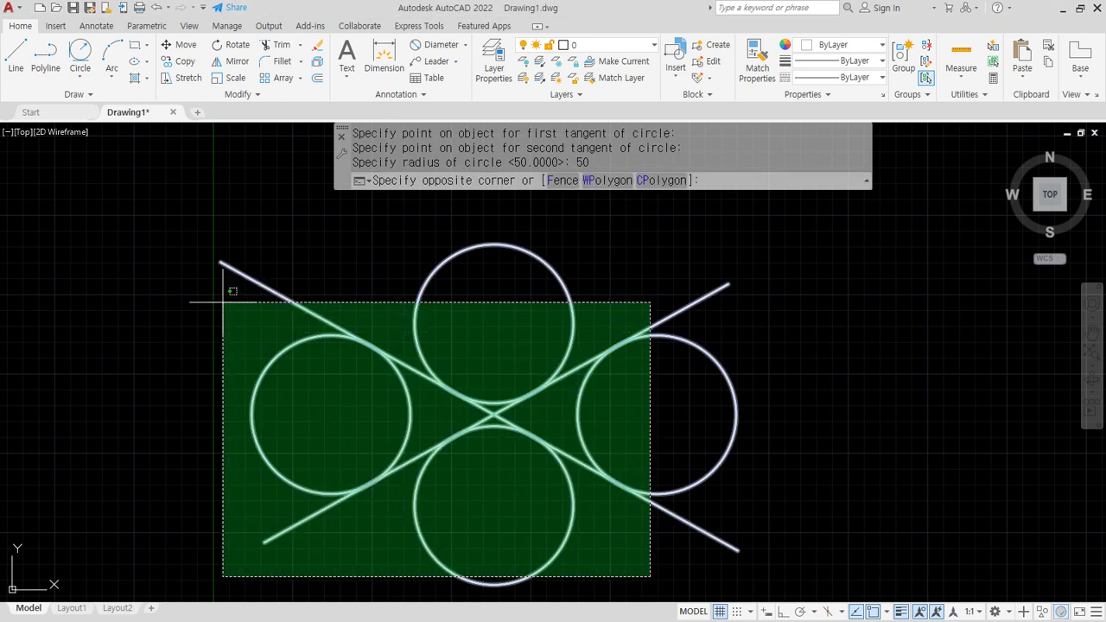
{"action": "left_click", "coordinate": [223, 302]}
{"action": "type", "text": "e"}
{"action": "key", "text": "Return"}
Step: Draw a long, nearly horizontal line across the lower part of the empty drawing
{"action": "type", "text": "l"}
{"action": "key", "text": "Return"}
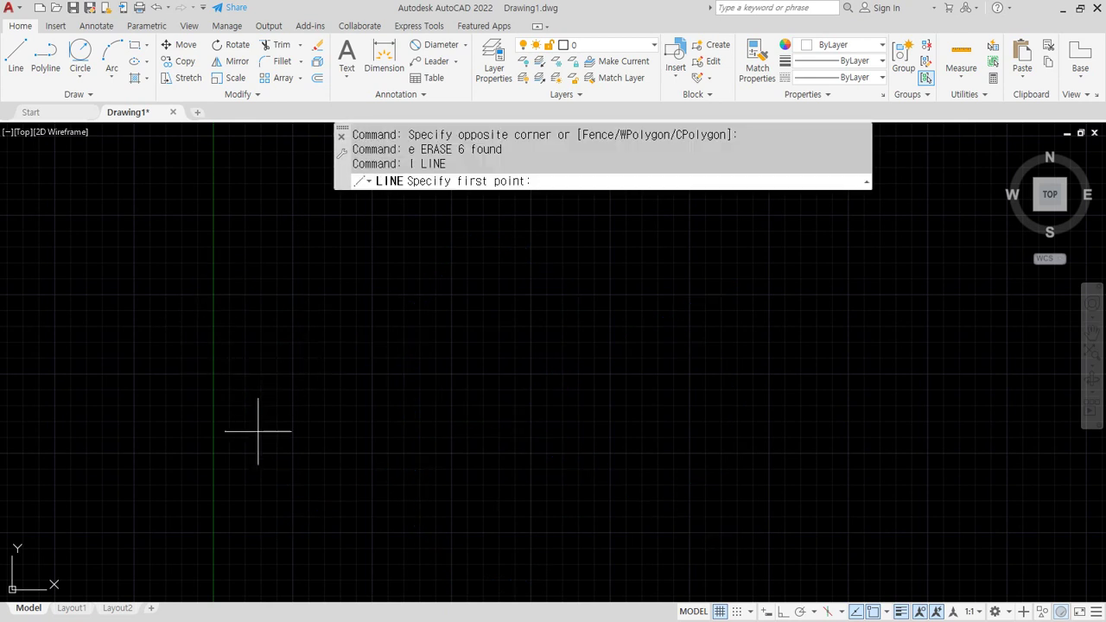
{"action": "left_click", "coordinate": [215, 478]}
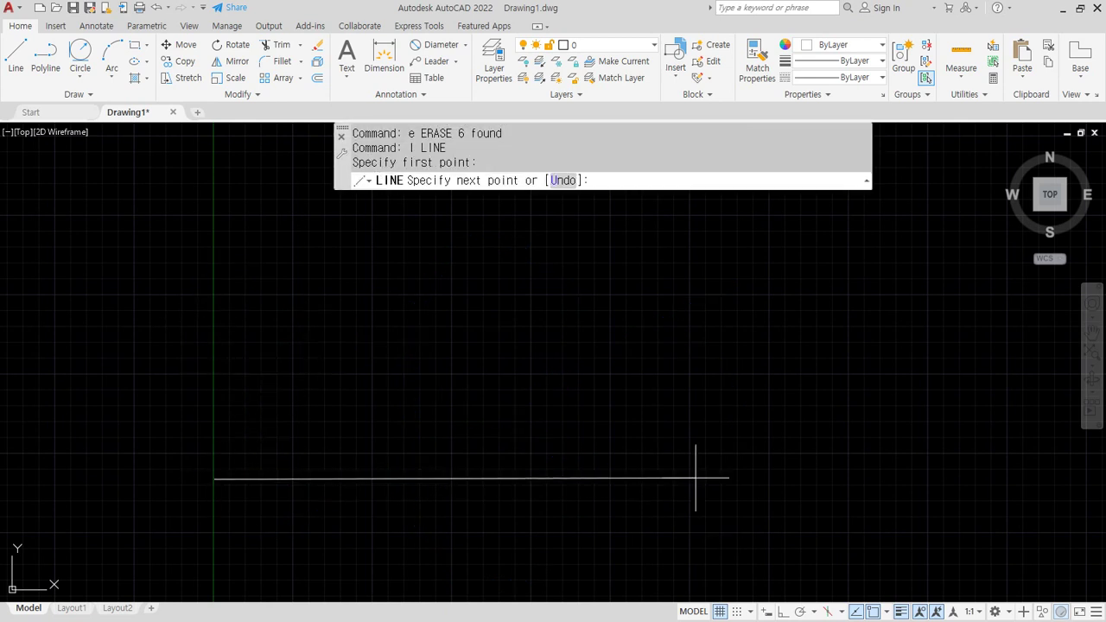
{"action": "left_click", "coordinate": [838, 482]}
{"action": "key", "text": "Return"}
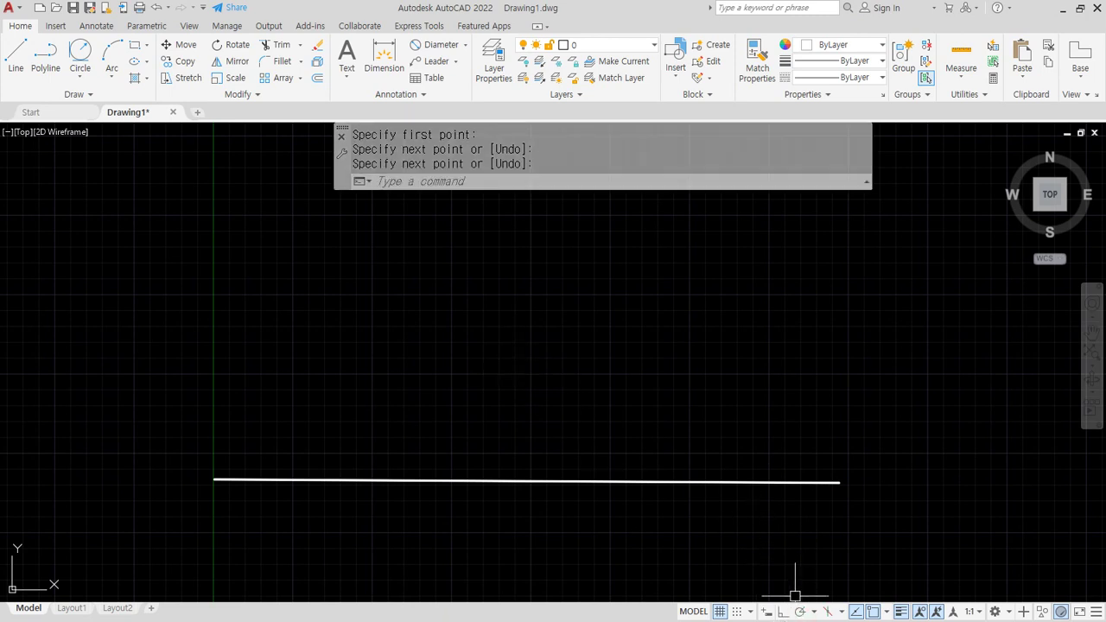
Step: Turn on polar tracking and draw a circle of radius about 81 just above the middle of the line, without touching it
{"action": "left_click", "coordinate": [799, 610]}
{"action": "type", "text": "c"}
{"action": "key", "text": "Return"}
{"action": "left_click", "coordinate": [489, 336]}
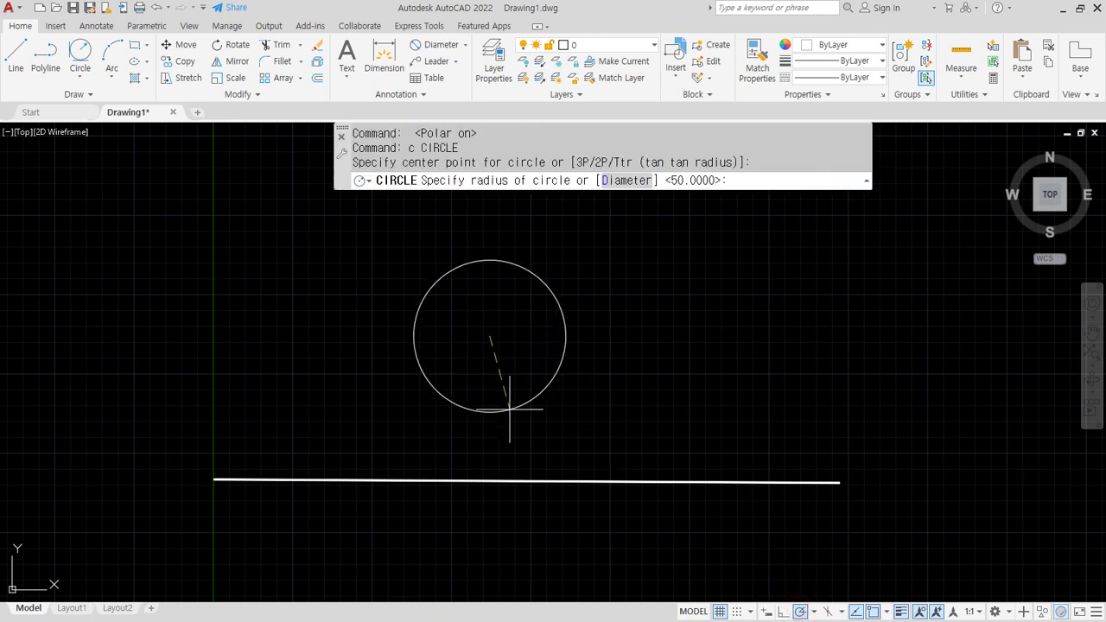
{"action": "left_click", "coordinate": [490, 466]}
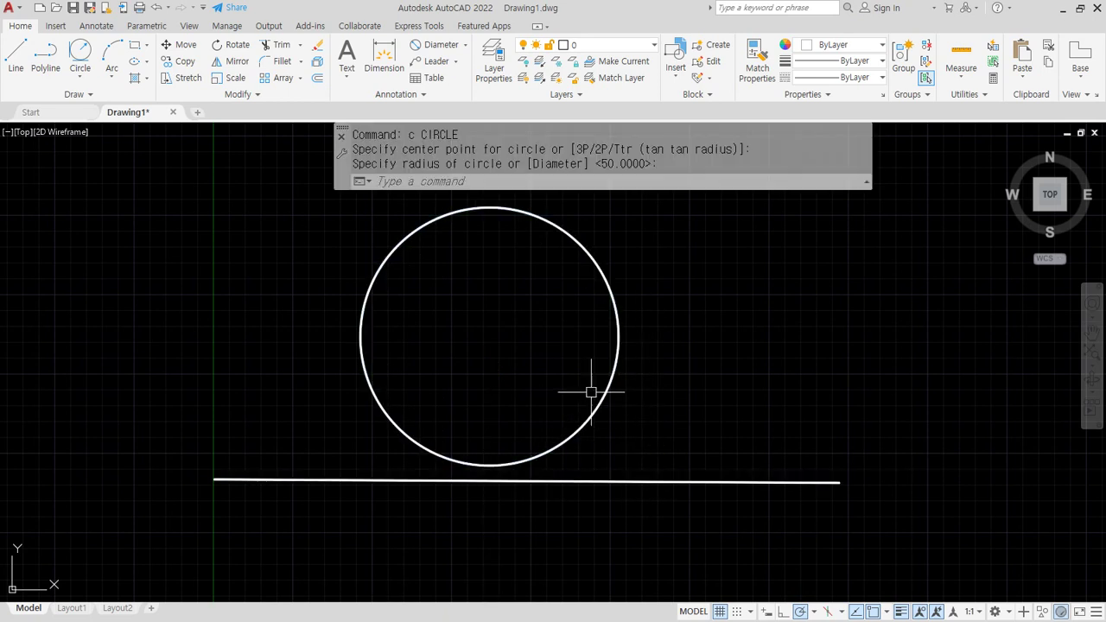
Step: Draw a Ttr circle of radius 50 tangent to the large circle's lower right side and to the line
{"action": "type", "text": "c"}
{"action": "key", "text": "Return"}
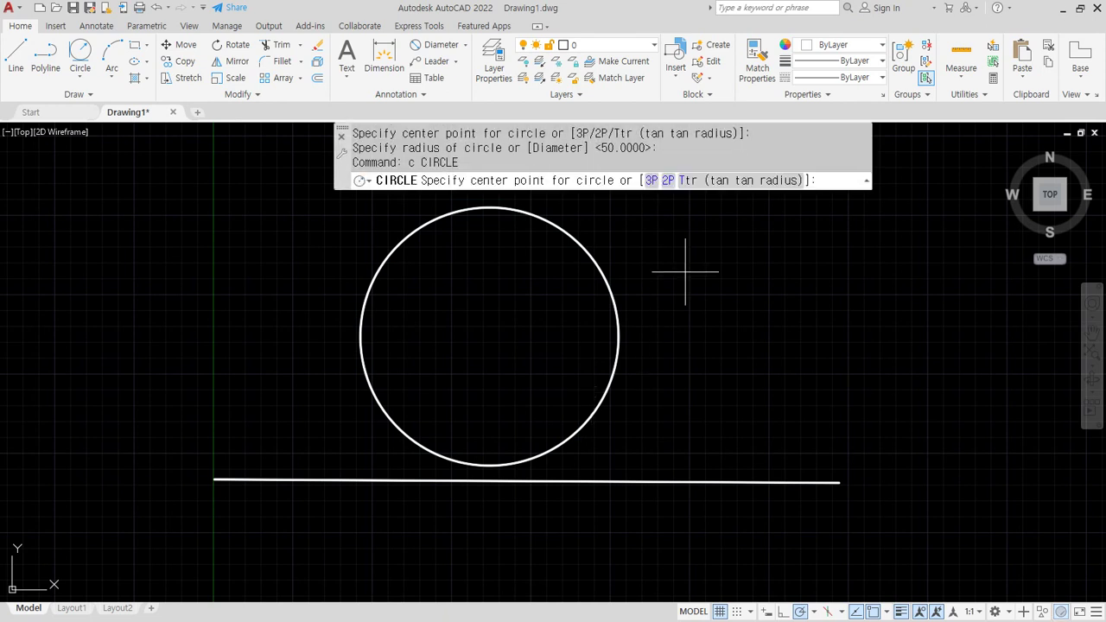
{"action": "type", "text": "t"}
{"action": "key", "text": "Return"}
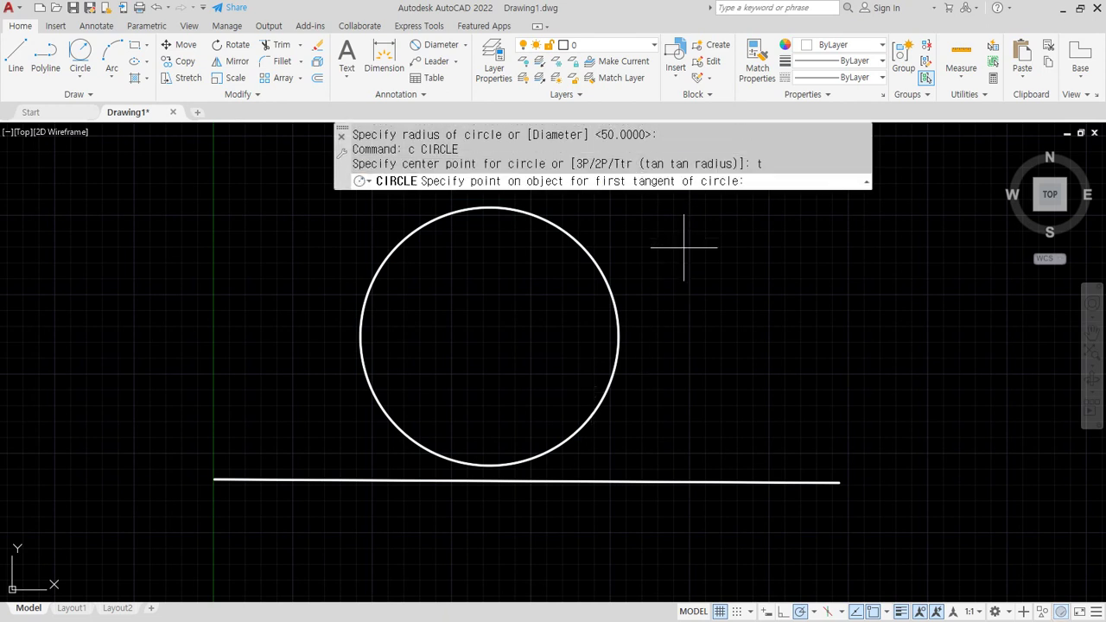
{"action": "left_click", "coordinate": [591, 417]}
{"action": "left_click", "coordinate": [641, 479]}
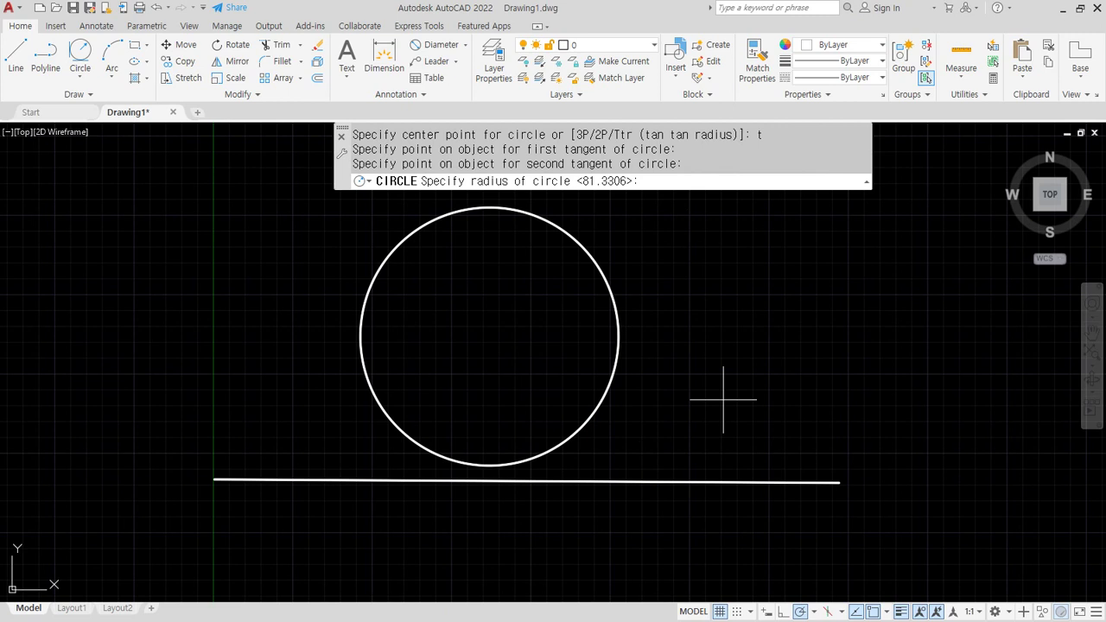
{"action": "type", "text": "50"}
{"action": "key", "text": "Return"}
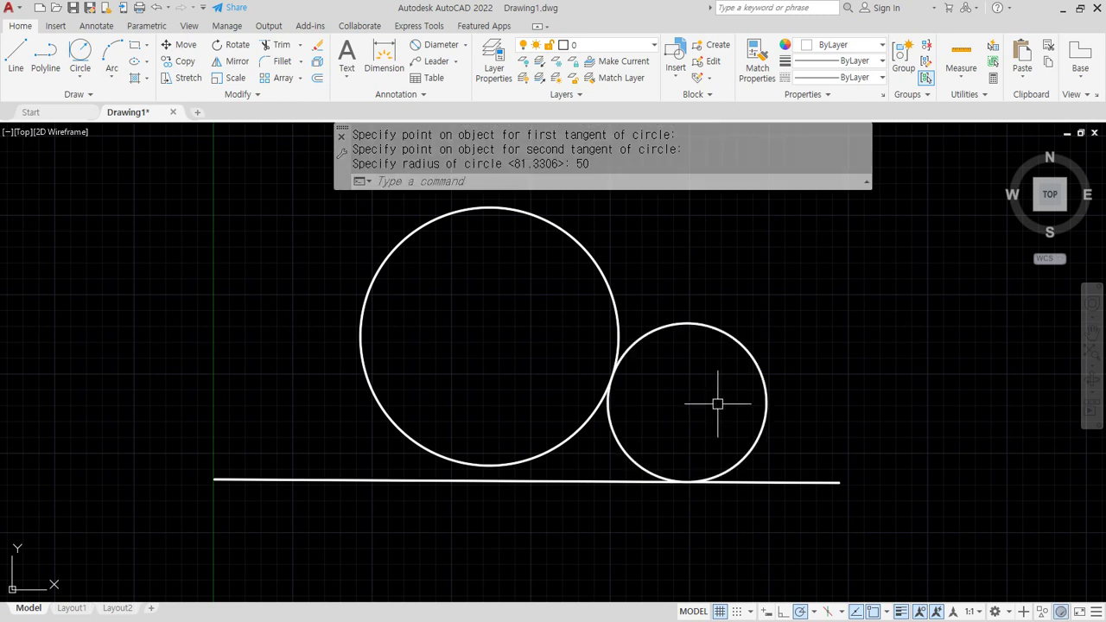
Step: Draw a Ttr circle of radius 50 tangent to the large circle's lower left side and to the line
{"action": "type", "text": "c"}
{"action": "key", "text": "Return"}
{"action": "type", "text": "t"}
{"action": "key", "text": "Return"}
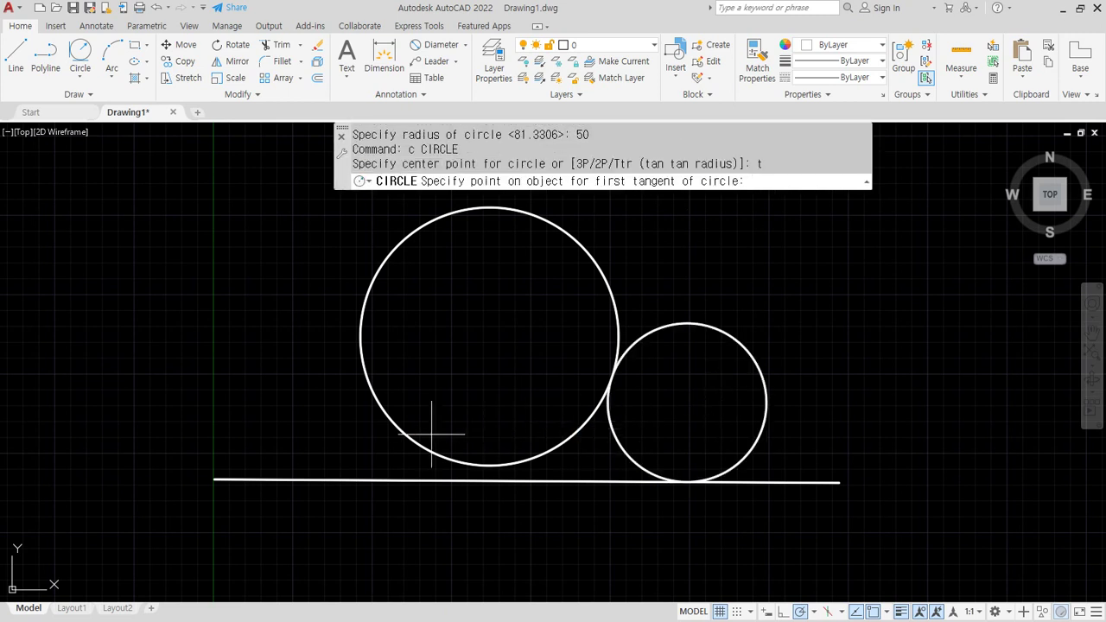
{"action": "left_click", "coordinate": [386, 426]}
{"action": "left_click", "coordinate": [350, 478]}
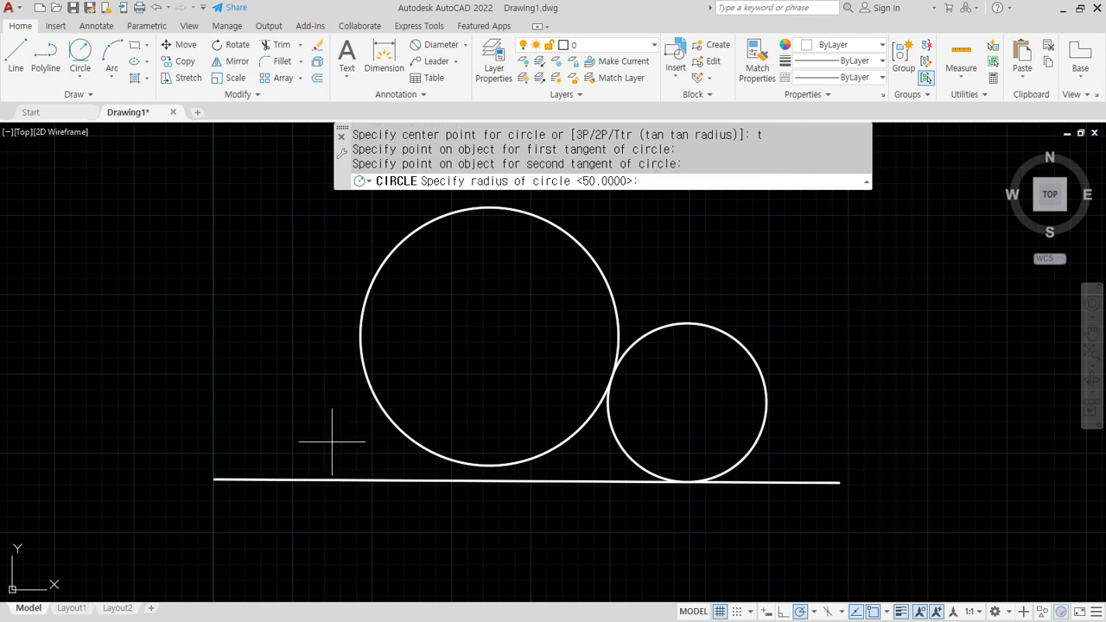
{"action": "type", "text": "50"}
{"action": "key", "text": "Return"}
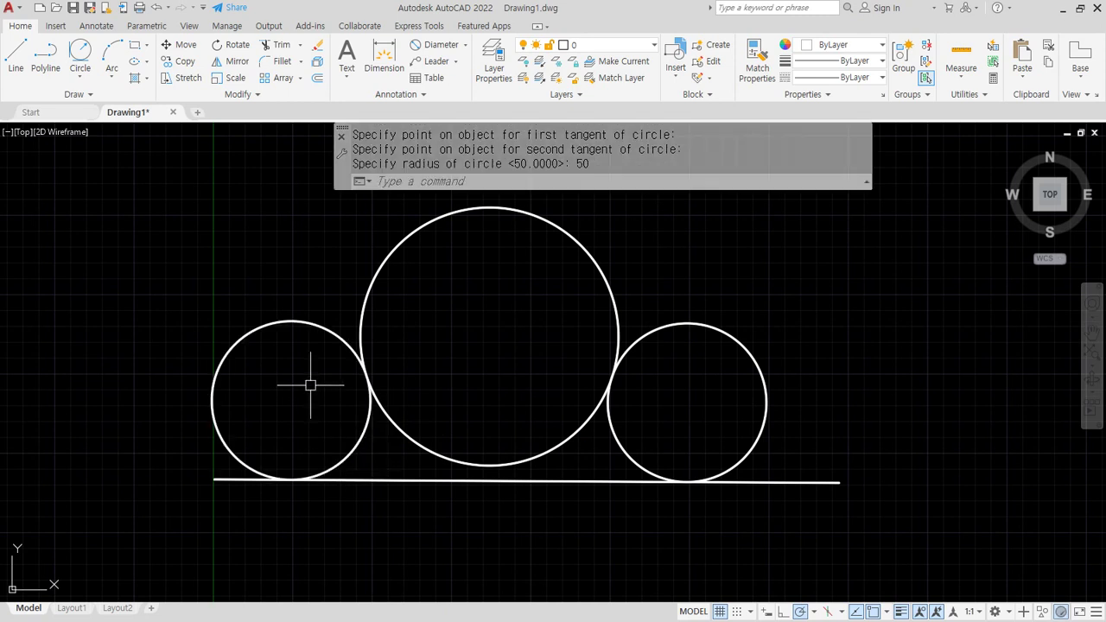
Step: Draw a Ttr circle of radius 300 enclosing the large circle, tangent at its lower left side and to the right part of the line
{"action": "type", "text": "c"}
{"action": "key", "text": "Return"}
{"action": "type", "text": "t"}
{"action": "key", "text": "Return"}
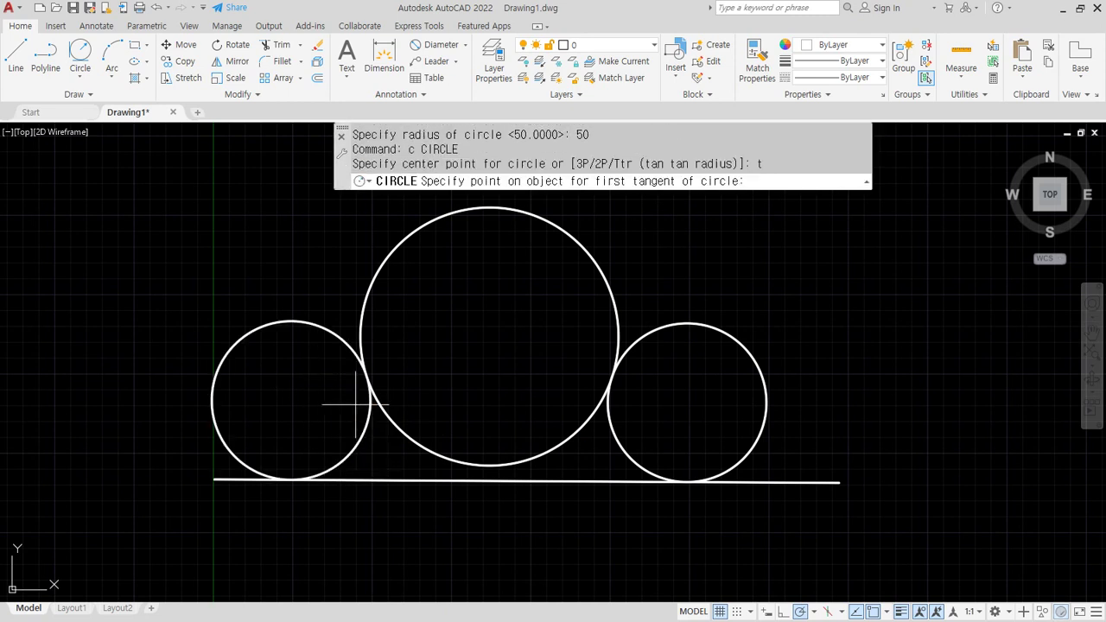
{"action": "left_click", "coordinate": [386, 412]}
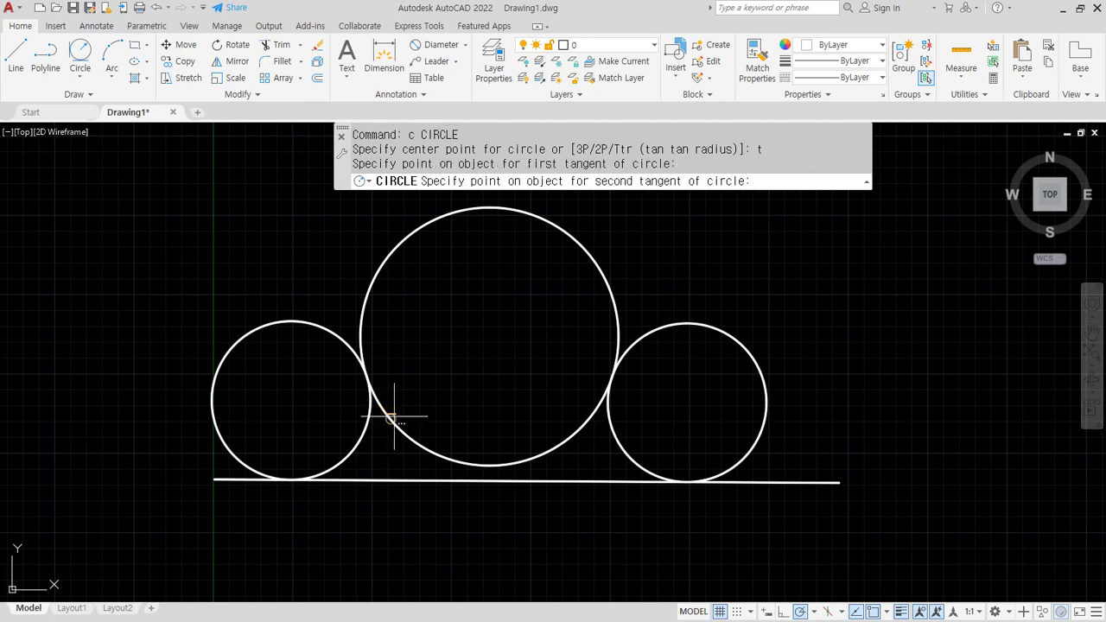
{"action": "left_click", "coordinate": [601, 478]}
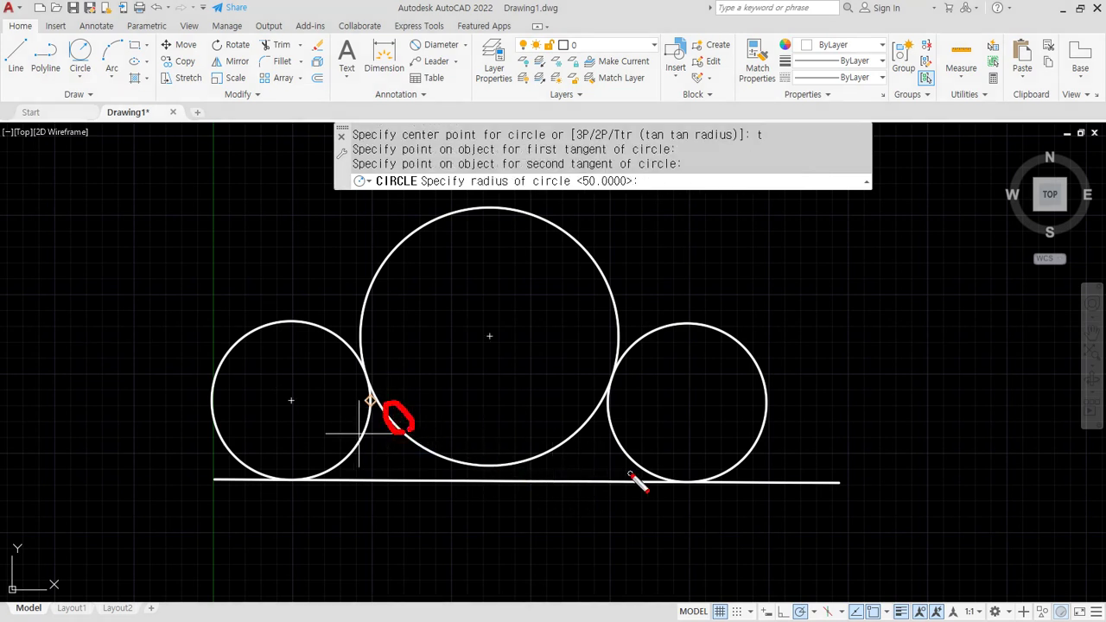
{"action": "mouse_move", "coordinate": [629, 472]}
{"action": "left_mouse_down"}
{"action": "mouse_move", "coordinate": [612, 471]}
{"action": "mouse_move", "coordinate": [688, 471]}
{"action": "mouse_move", "coordinate": [505, 474]}
{"action": "mouse_move", "coordinate": [405, 424]}
{"action": "mouse_move", "coordinate": [311, 223]}
{"action": "mouse_move", "coordinate": [305, 156]}
{"action": "left_mouse_up"}
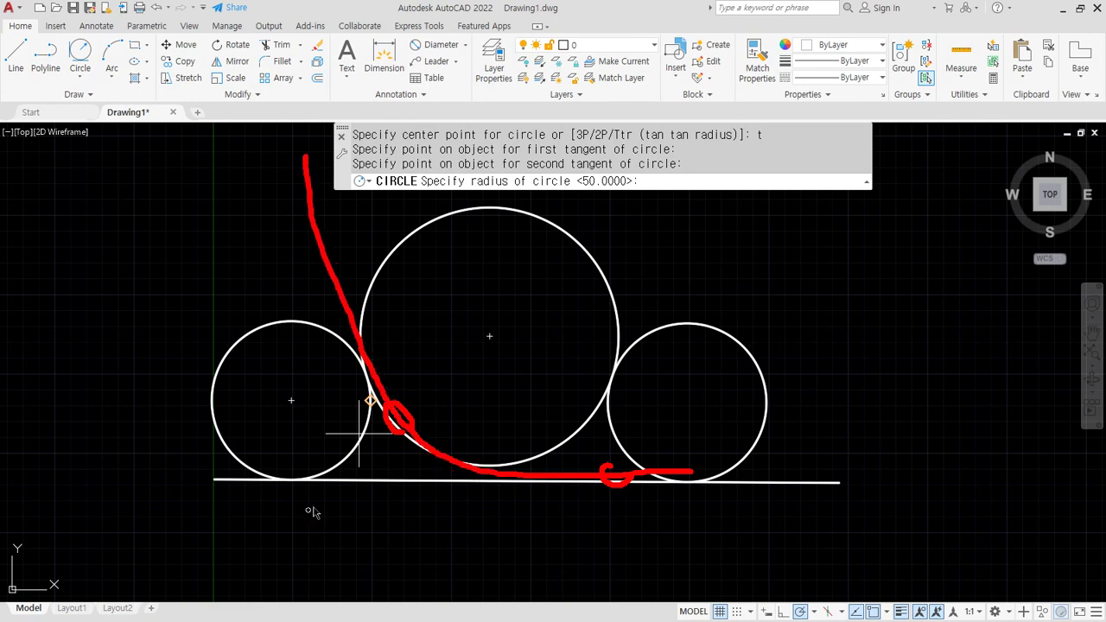
{"action": "key", "text": "Escape"}
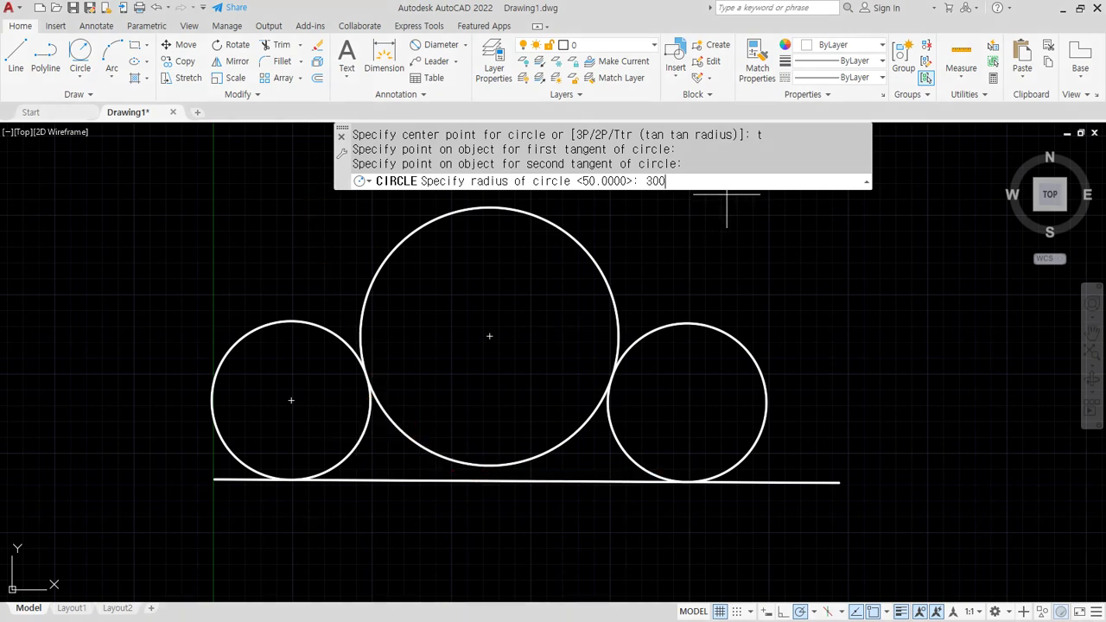
{"action": "key", "text": "Return"}
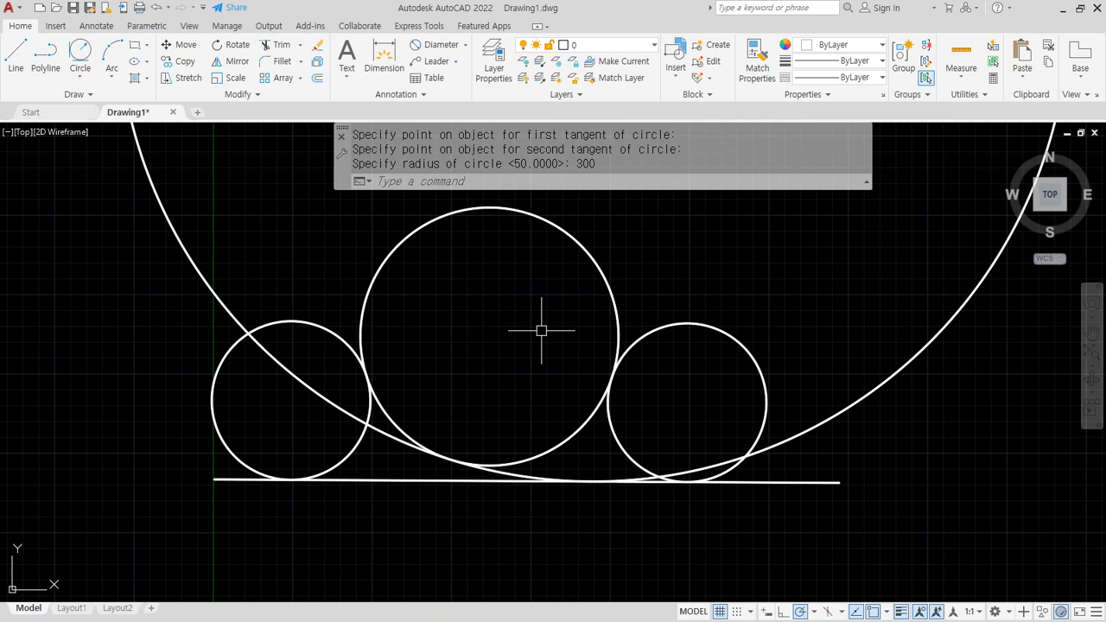
Step: Draw a second Ttr circle of radius 300, tangent to the large circle's right side and to the left part of the line
{"action": "type", "text": "c"}
{"action": "key", "text": "Return"}
{"action": "type", "text": "t"}
{"action": "key", "text": "Return"}
{"action": "left_click", "coordinate": [612, 285]}
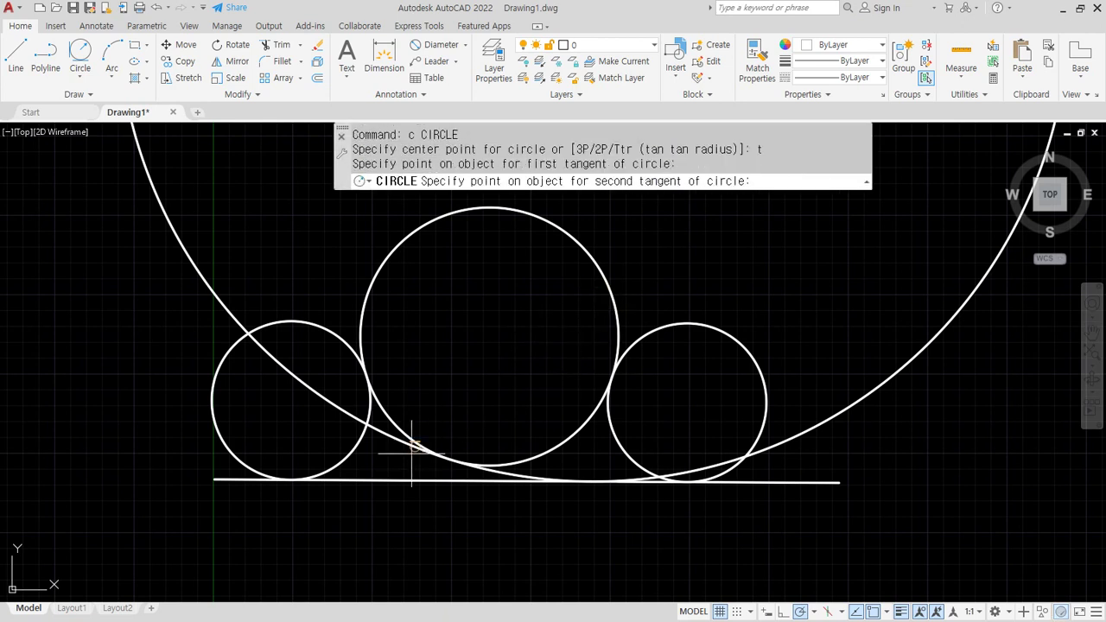
{"action": "left_click", "coordinate": [369, 479]}
{"action": "key", "text": "ctrl+2"}
{"action": "mouse_move", "coordinate": [635, 250]}
{"action": "left_mouse_down"}
{"action": "mouse_move", "coordinate": [608, 429]}
{"action": "mouse_move", "coordinate": [471, 482]}
{"action": "mouse_move", "coordinate": [335, 476]}
{"action": "left_mouse_up"}
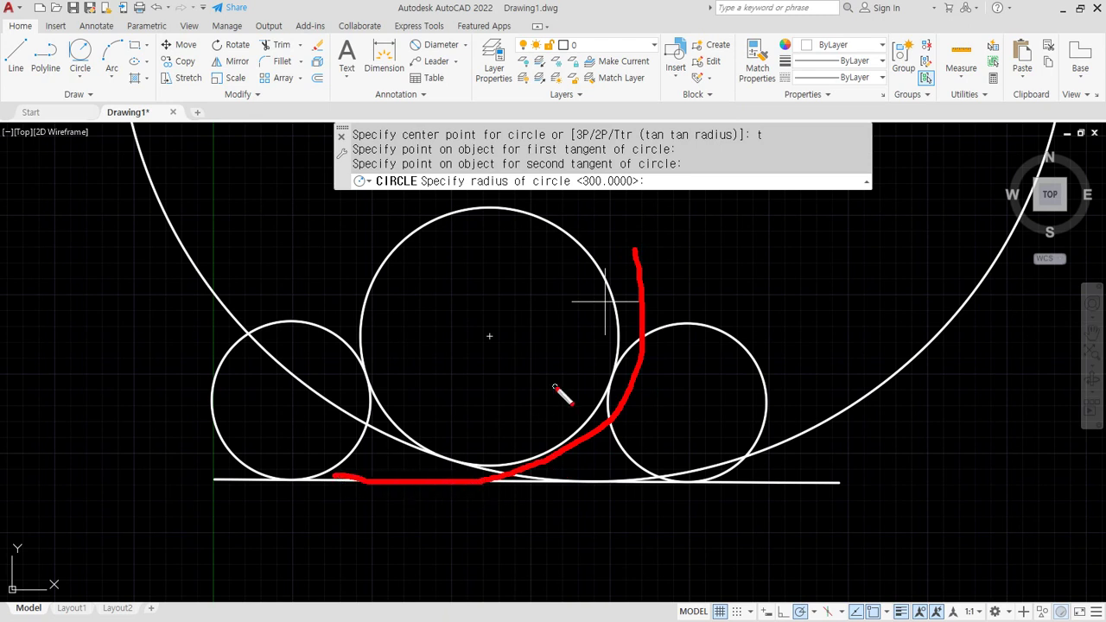
{"action": "key", "text": "Escape"}
{"action": "type", "text": "300"}
{"action": "key", "text": "Return"}
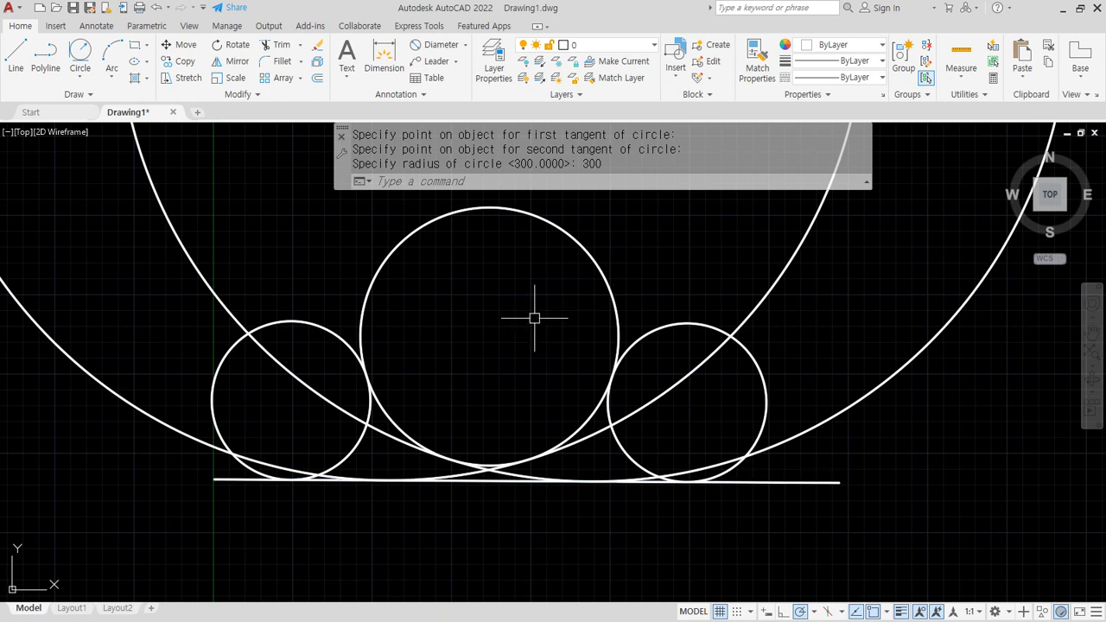
{"action": "key", "text": "ctrl+2"}
{"action": "mouse_move", "coordinate": [620, 193]}
{"action": "left_mouse_down"}
{"action": "mouse_move", "coordinate": [590, 220]}
{"action": "mouse_move", "coordinate": [581, 269]}
{"action": "mouse_move", "coordinate": [570, 266]}
{"action": "left_mouse_up"}
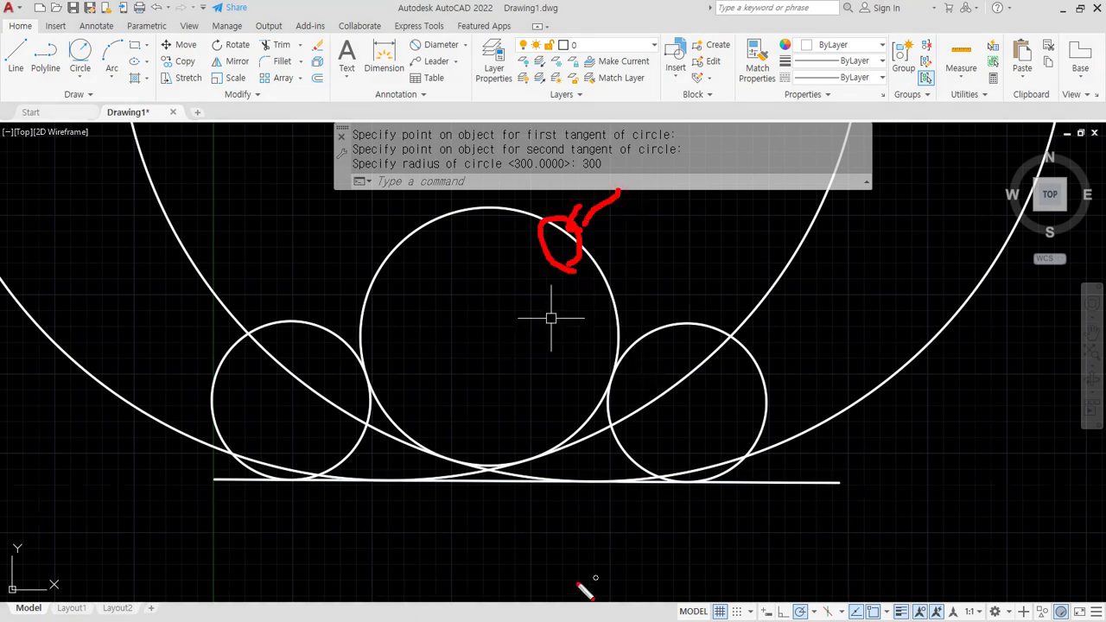
{"action": "key", "text": "Escape"}
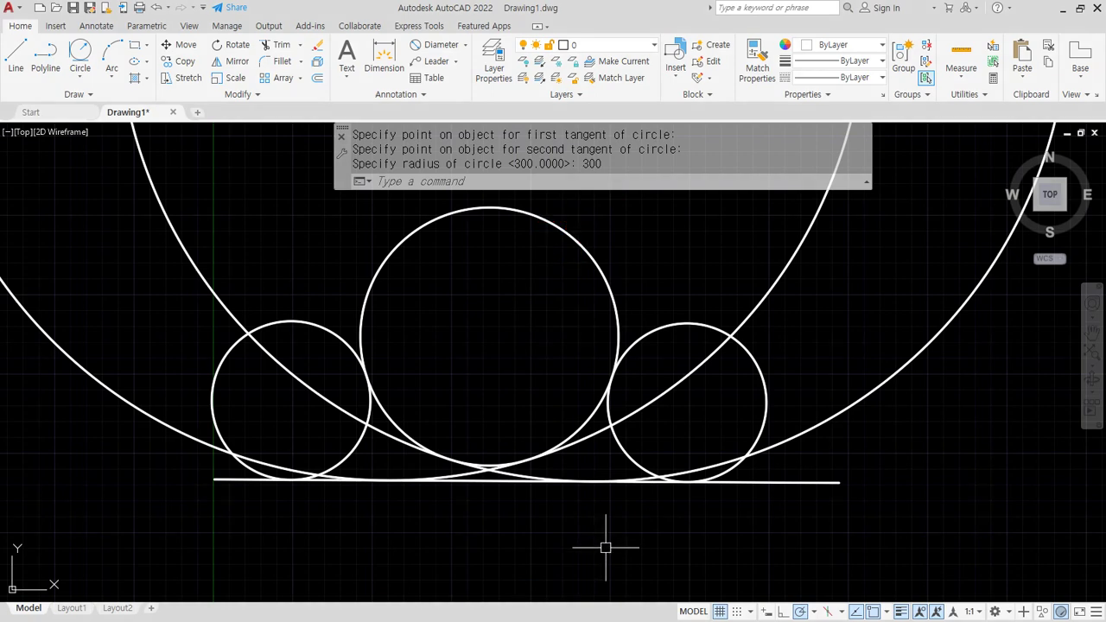
Step: Erase the line and all tangent circles, and reset the empty drawing's view with Zoom All
{"action": "scroll", "coordinate": [483, 444], "scroll_direction": "down", "scroll_amount": 3}
{"action": "left_click", "coordinate": [567, 518]}
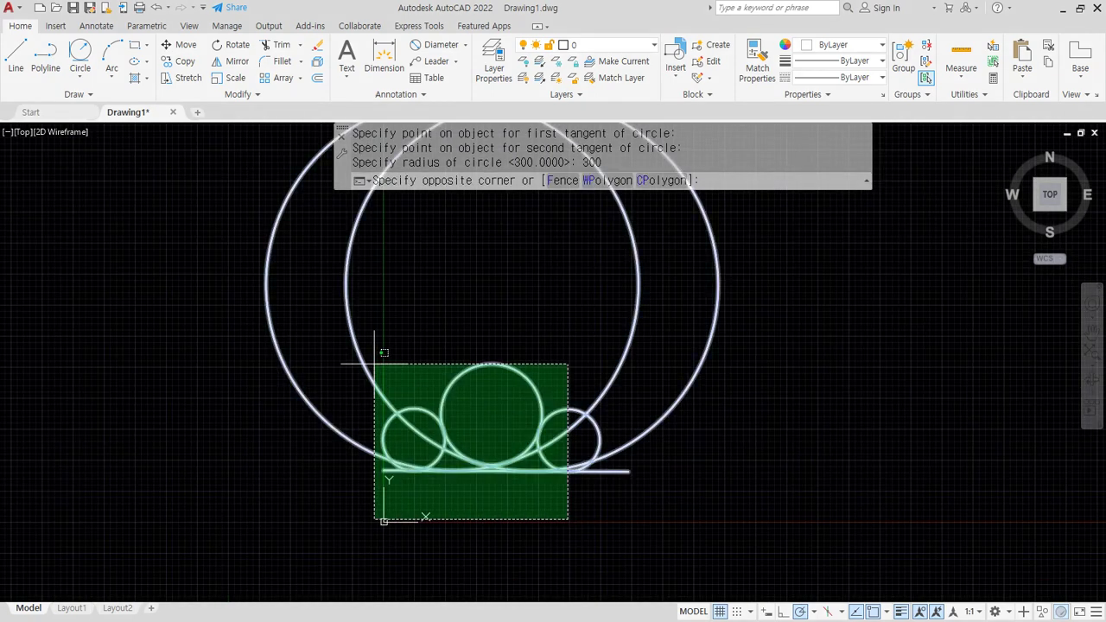
{"action": "left_click", "coordinate": [373, 361]}
{"action": "key", "text": "Delete"}
{"action": "type", "text": "z"}
{"action": "key", "text": "Return"}
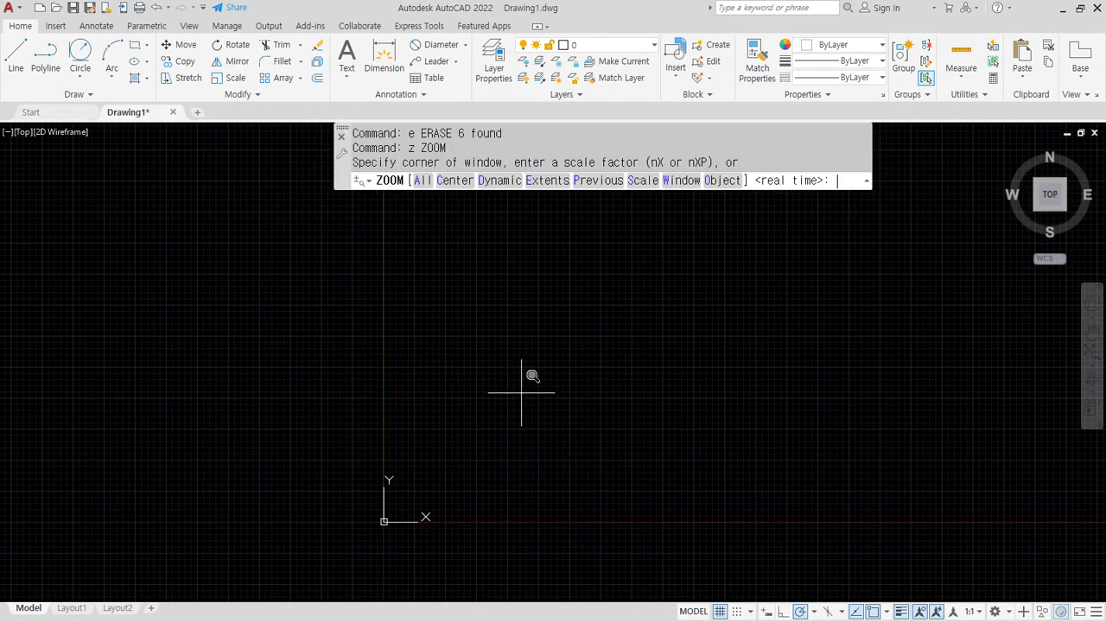
{"action": "type", "text": "a"}
{"action": "key", "text": "Return"}
{"action": "middle_click_drag", "start_coordinate": [513, 386], "coordinate": [314, 388]}
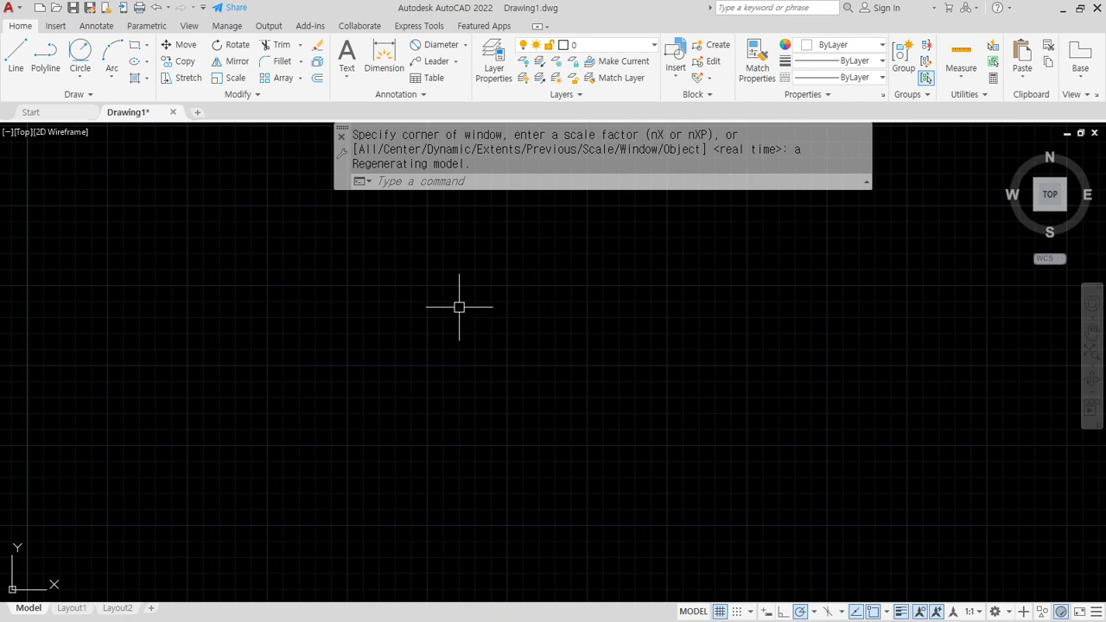
Step: Draw a circle of radius 50 in the upper part of the empty drawing area
{"action": "type", "text": "c"}
{"action": "key", "text": "Return"}
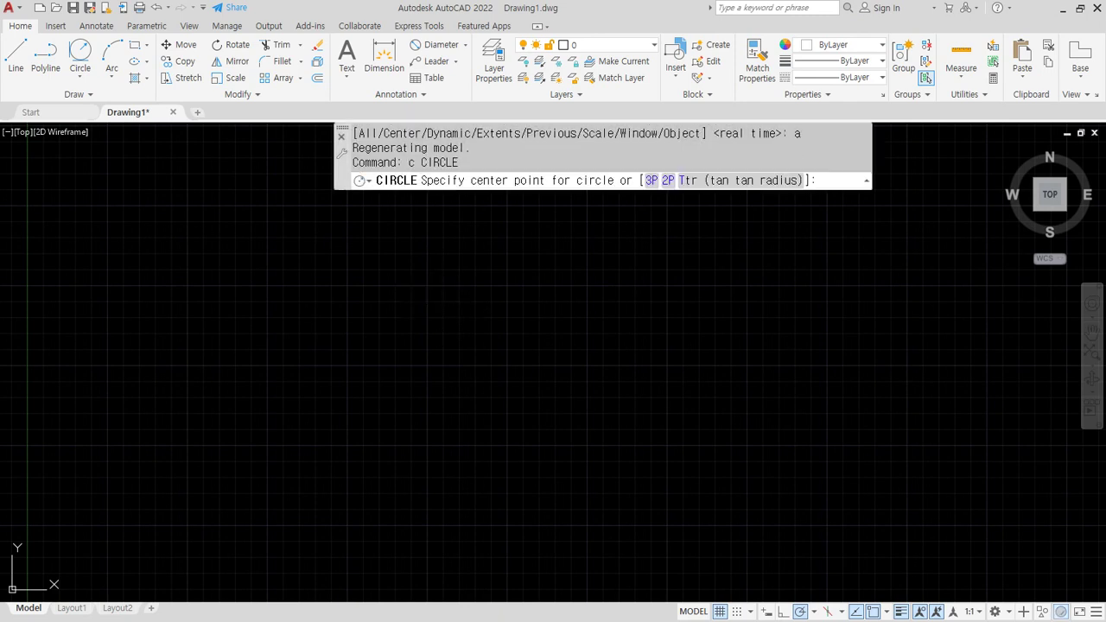
{"action": "left_click", "coordinate": [426, 285]}
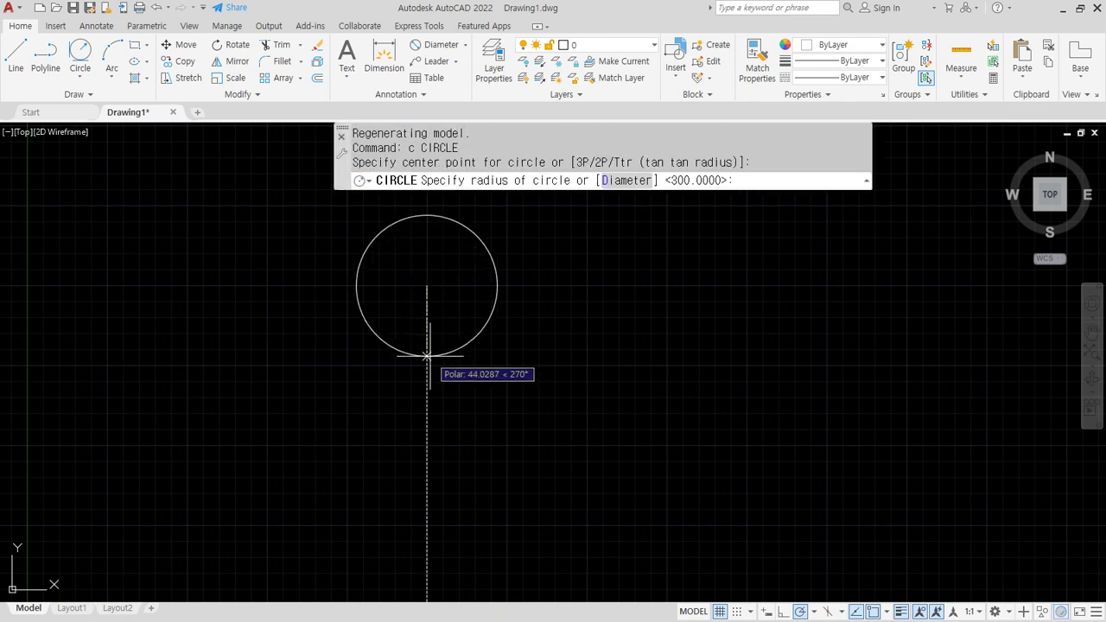
{"action": "type", "text": "50"}
{"action": "key", "text": "Return"}
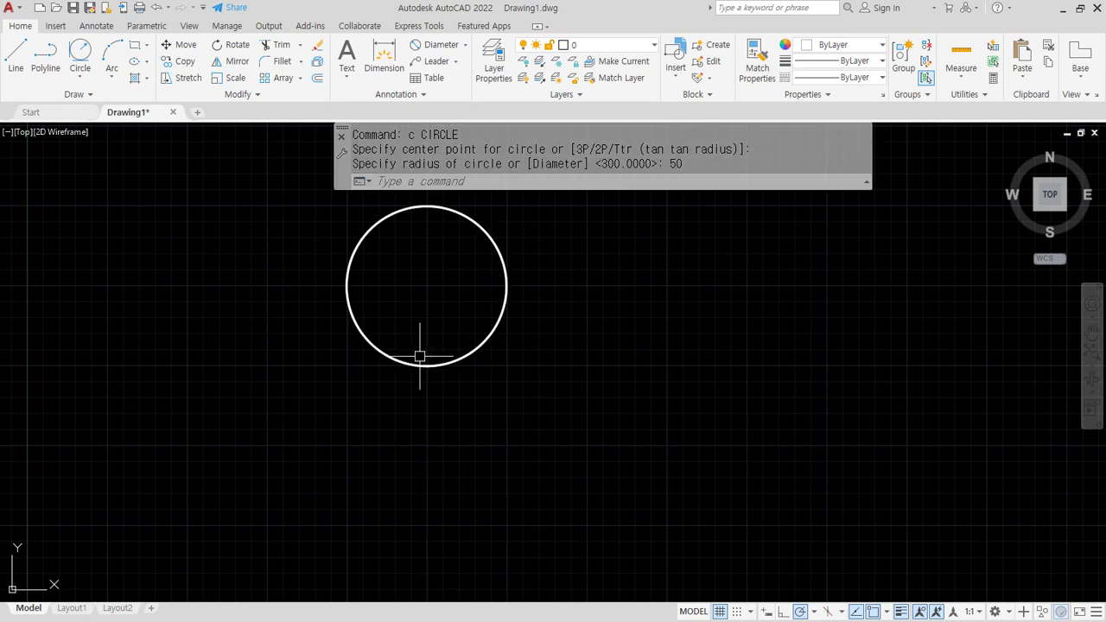
{"action": "scroll", "coordinate": [424, 355], "scroll_direction": "up", "scroll_amount": 1}
{"action": "scroll", "coordinate": [412, 328], "scroll_direction": "down", "scroll_amount": 1}
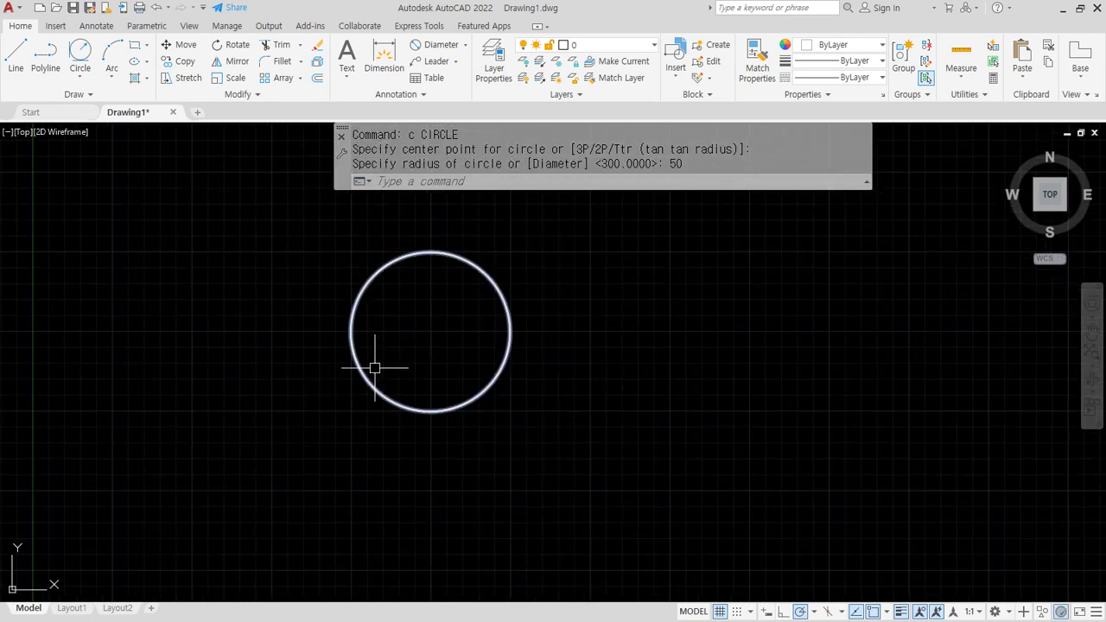
Step: Mark the circle's radius with a temporary red stroke from its centre to its lowest point, and clear the mark
{"action": "key", "text": "ctrl+shift+3"}
{"action": "mouse_move", "coordinate": [429, 332]}
{"action": "left_mouse_down"}
{"action": "mouse_move", "coordinate": [405, 331]}
{"action": "mouse_move", "coordinate": [434, 335]}
{"action": "mouse_move", "coordinate": [431, 409]}
{"action": "mouse_move", "coordinate": [452, 411]}
{"action": "left_mouse_up"}
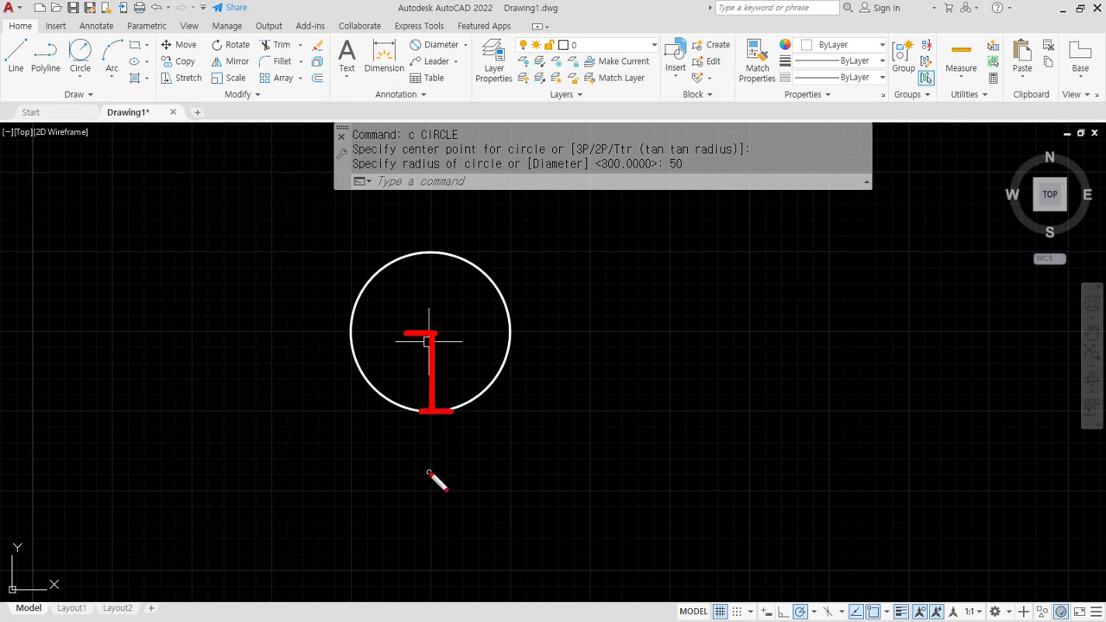
{"action": "key", "text": "Escape"}
Step: Draw a second circle of radius 50 directly below the first, leaving a small gap between them
{"action": "middle_click_drag", "start_coordinate": [454, 484], "coordinate": [428, 359]}
{"action": "type", "text": "c"}
{"action": "key", "text": "Return"}
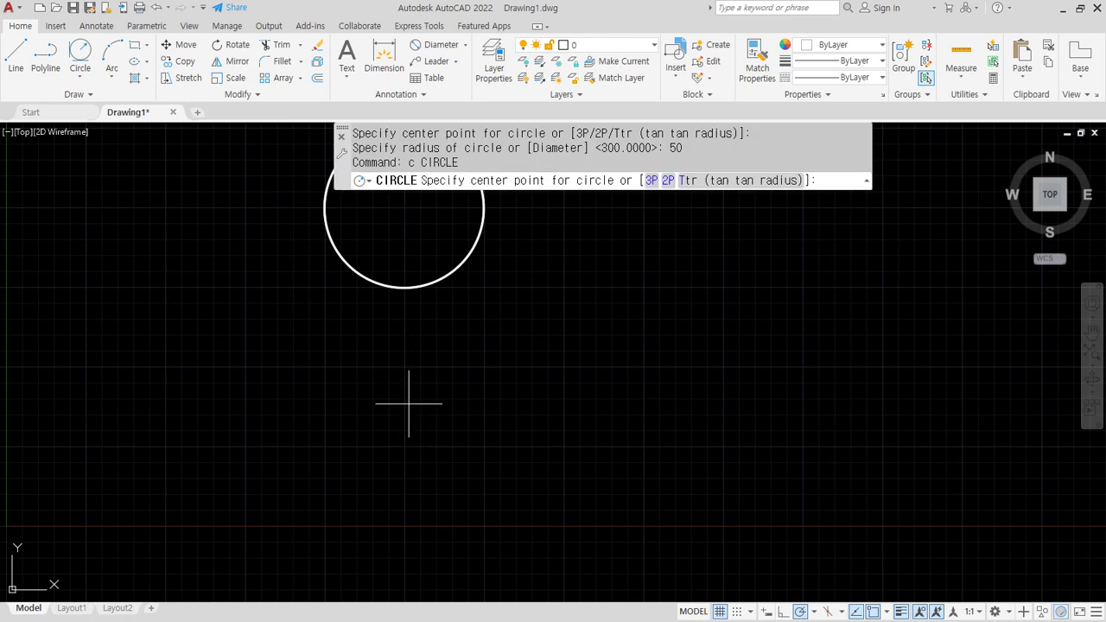
{"action": "left_click", "coordinate": [406, 401]}
{"action": "key", "text": "Return"}
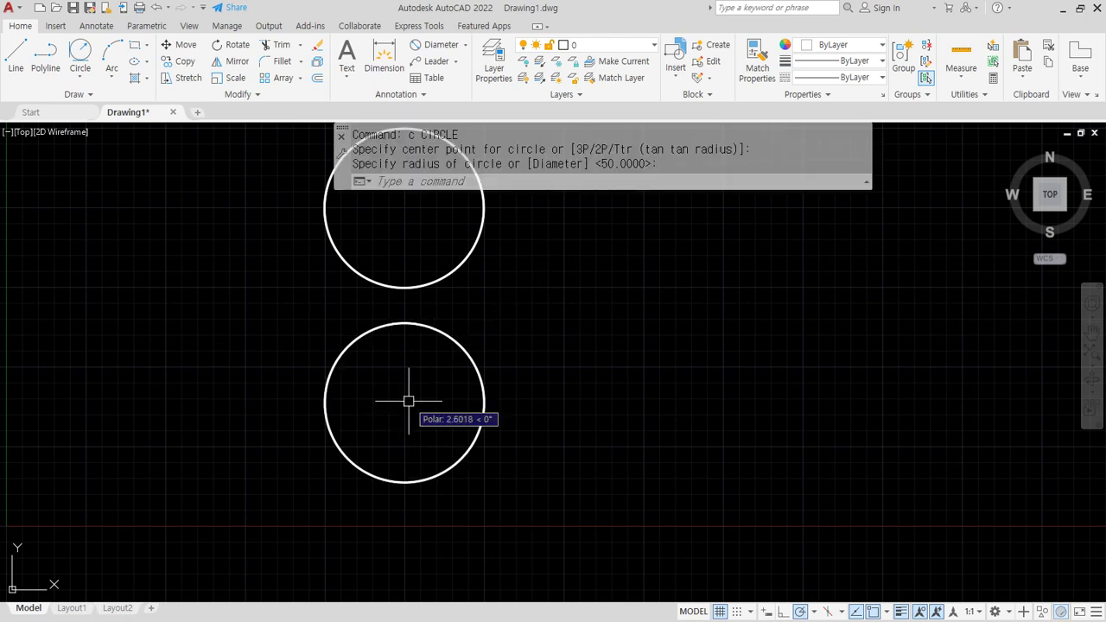
{"action": "middle_click_drag", "start_coordinate": [588, 339], "coordinate": [566, 409]}
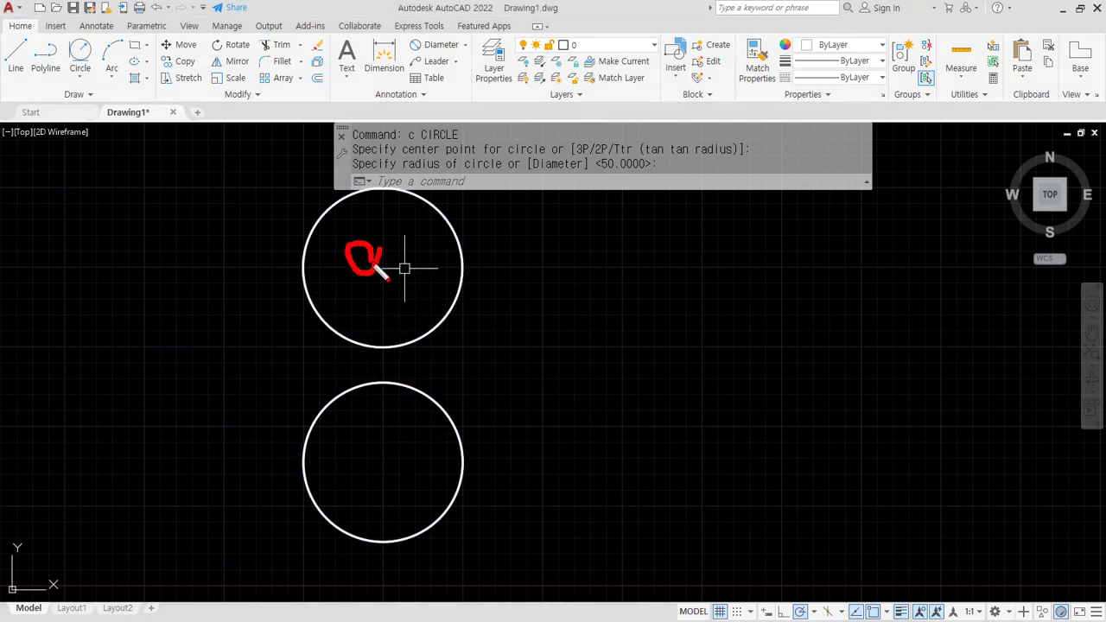
{"action": "middle_click_drag", "start_coordinate": [484, 401], "coordinate": [496, 434]}
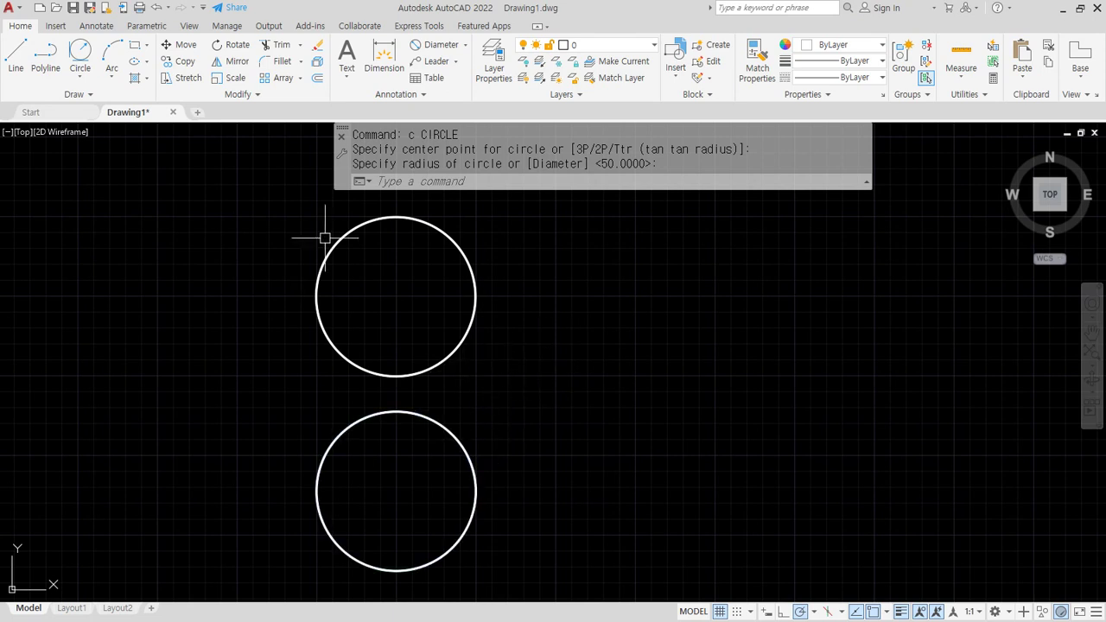
{"action": "middle_click_drag", "start_coordinate": [373, 393], "coordinate": [432, 382]}
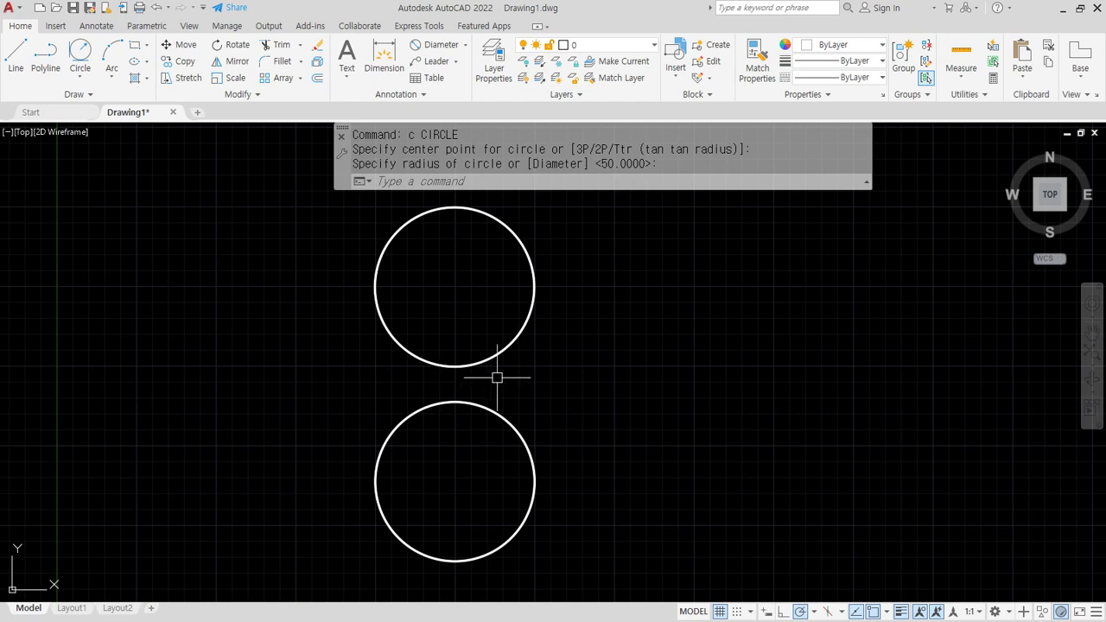
Step: Start a circle with the Ttr (tan tan radius) option
{"action": "type", "text": "c"}
{"action": "key", "text": "Return"}
{"action": "type", "text": "t"}
{"action": "key", "text": "Return"}
Step: Sketch temporary red axes, tangent points and candidate tangent arcs over the two circles, and clear the marks
{"action": "mouse_move", "coordinate": [389, 321]}
{"action": "left_mouse_down"}
{"action": "mouse_move", "coordinate": [393, 341]}
{"action": "mouse_move", "coordinate": [379, 337]}
{"action": "mouse_move", "coordinate": [387, 320]}
{"action": "mouse_move", "coordinate": [556, 287]}
{"action": "left_mouse_up"}
{"action": "left_click_drag", "start_coordinate": [457, 186], "coordinate": [445, 580]}
{"action": "left_click_drag", "start_coordinate": [321, 475], "coordinate": [620, 488]}
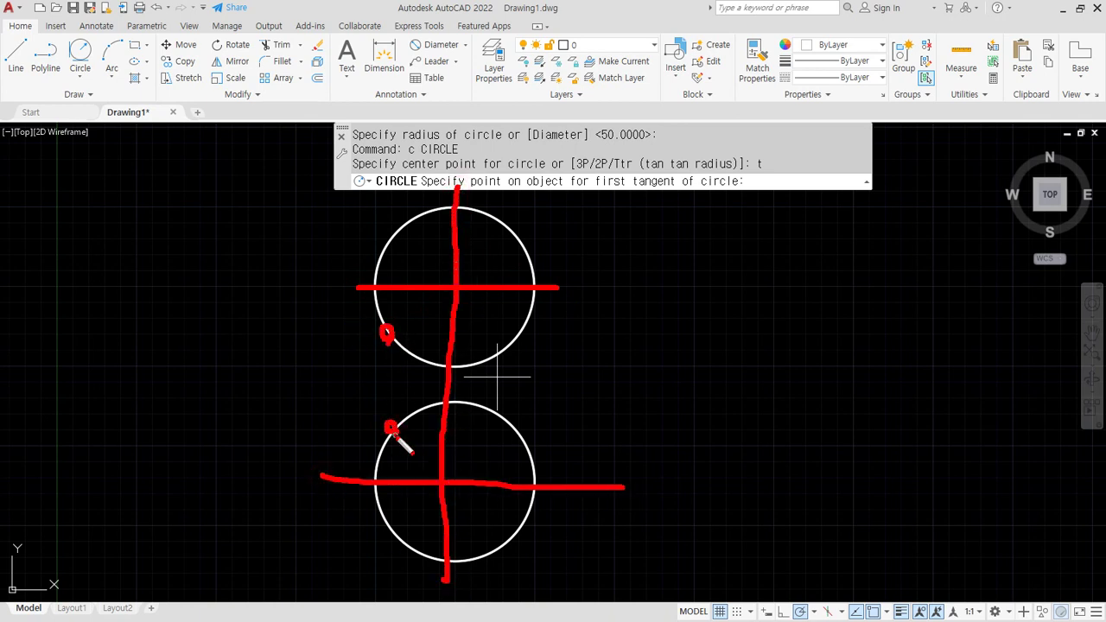
{"action": "mouse_move", "coordinate": [320, 236]}
{"action": "left_mouse_down"}
{"action": "mouse_move", "coordinate": [389, 434]}
{"action": "mouse_move", "coordinate": [341, 521]}
{"action": "left_mouse_up"}
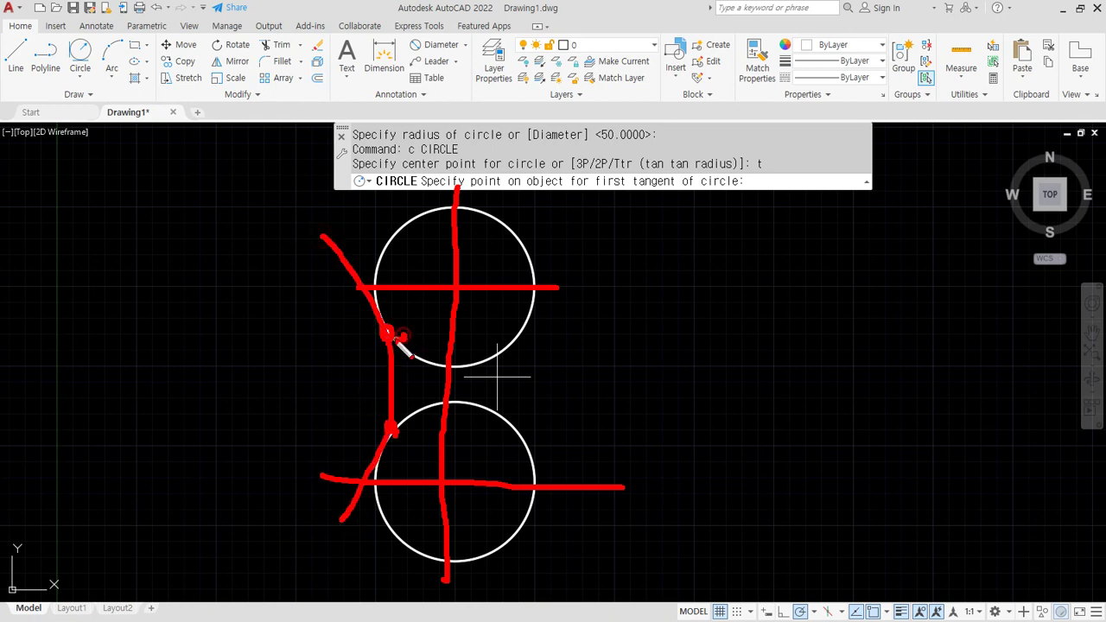
{"action": "left_click_drag", "start_coordinate": [489, 413], "coordinate": [463, 401]}
{"action": "mouse_move", "coordinate": [311, 235]}
{"action": "left_mouse_down"}
{"action": "mouse_move", "coordinate": [435, 375]}
{"action": "mouse_move", "coordinate": [644, 404]}
{"action": "left_mouse_up"}
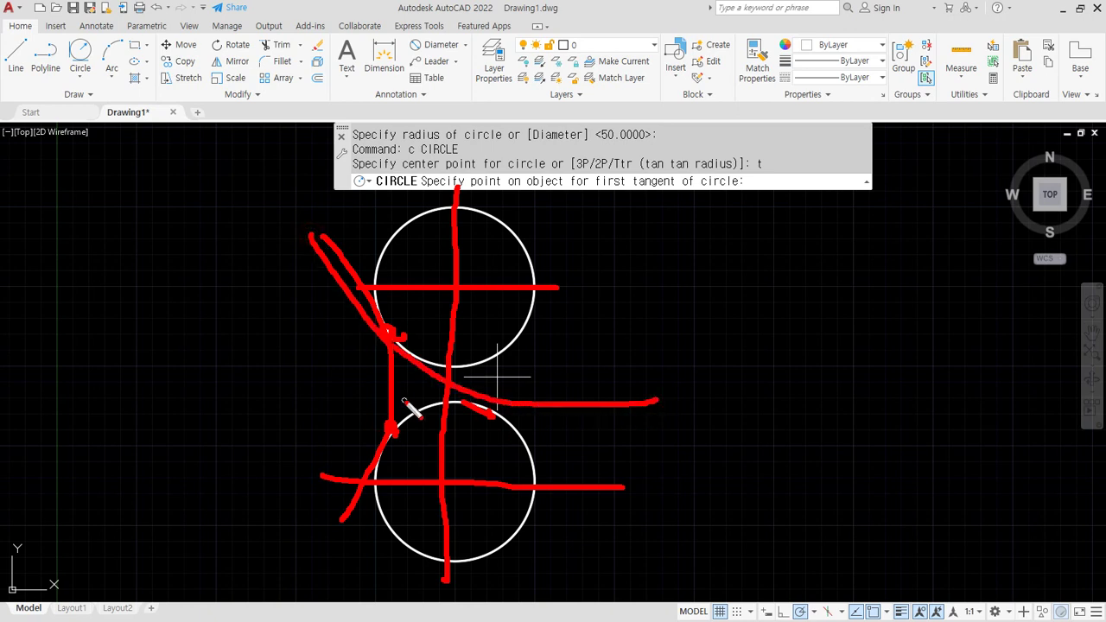
{"action": "left_click_drag", "start_coordinate": [403, 400], "coordinate": [417, 414]}
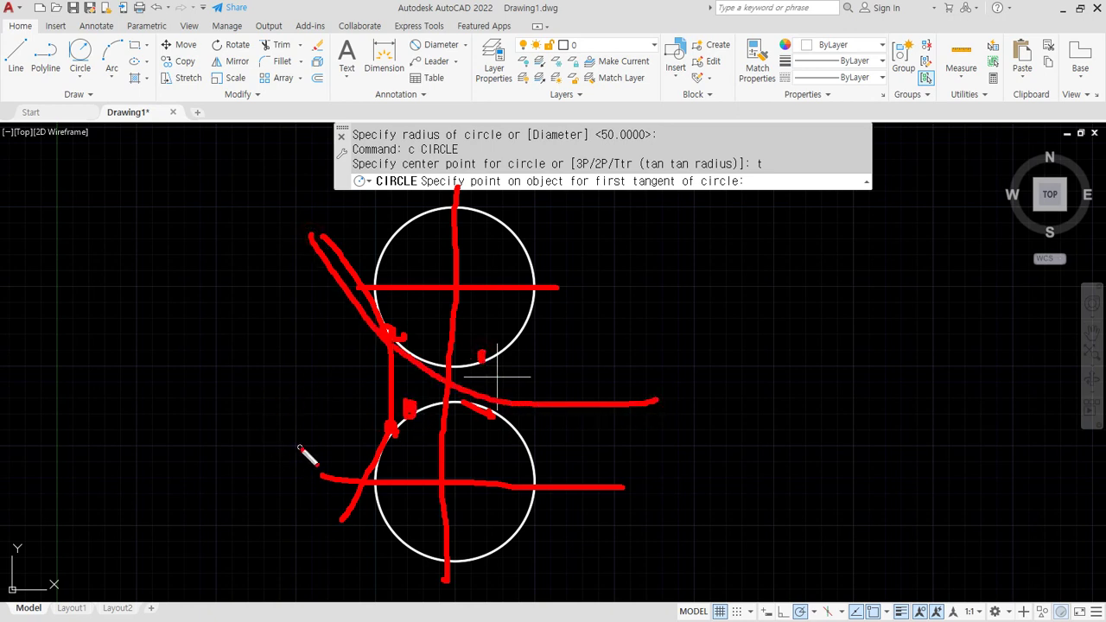
{"action": "mouse_move", "coordinate": [253, 435]}
{"action": "left_mouse_down"}
{"action": "mouse_move", "coordinate": [384, 431]}
{"action": "mouse_move", "coordinate": [612, 214]}
{"action": "left_mouse_up"}
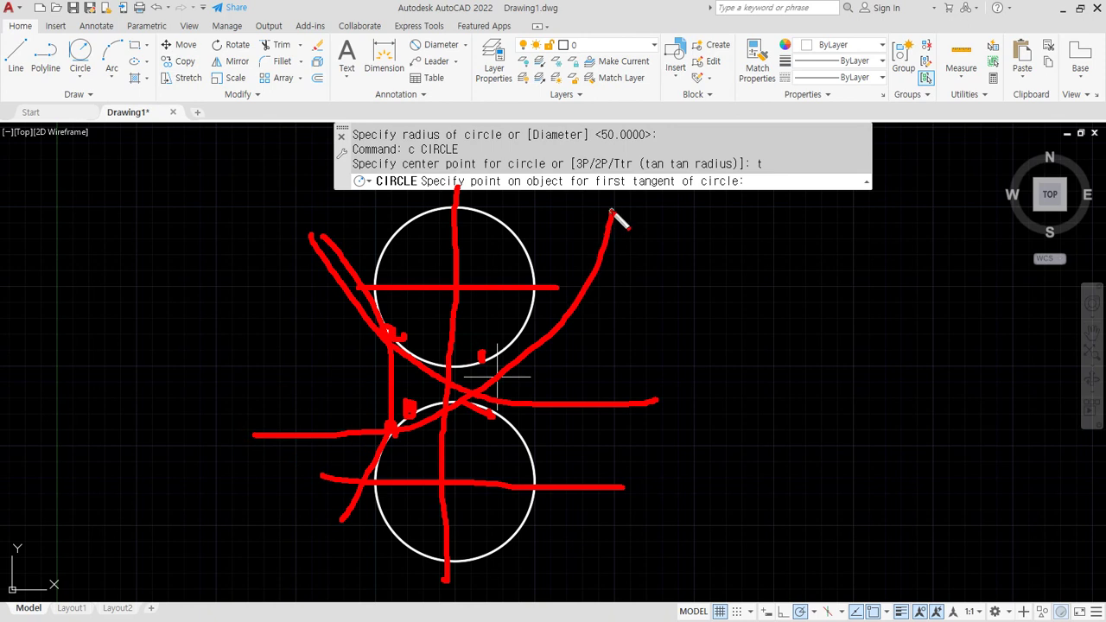
{"action": "left_click_drag", "start_coordinate": [403, 216], "coordinate": [401, 228]}
{"action": "left_click_drag", "start_coordinate": [400, 539], "coordinate": [391, 526]}
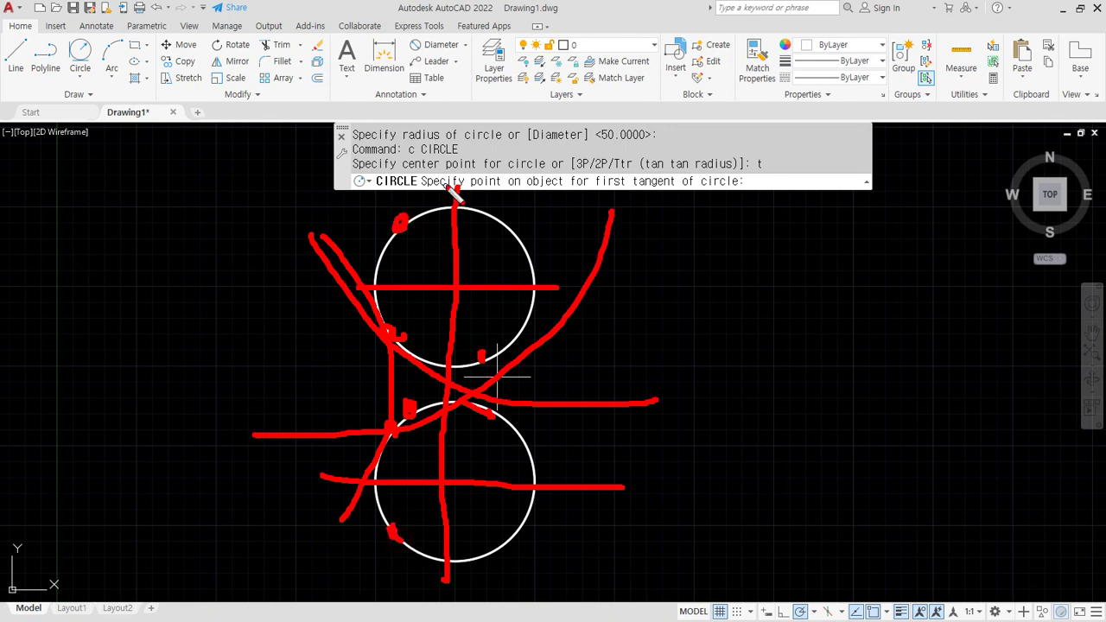
{"action": "mouse_move", "coordinate": [453, 190]}
{"action": "left_mouse_down"}
{"action": "mouse_move", "coordinate": [352, 363]}
{"action": "mouse_move", "coordinate": [444, 608]}
{"action": "left_mouse_up"}
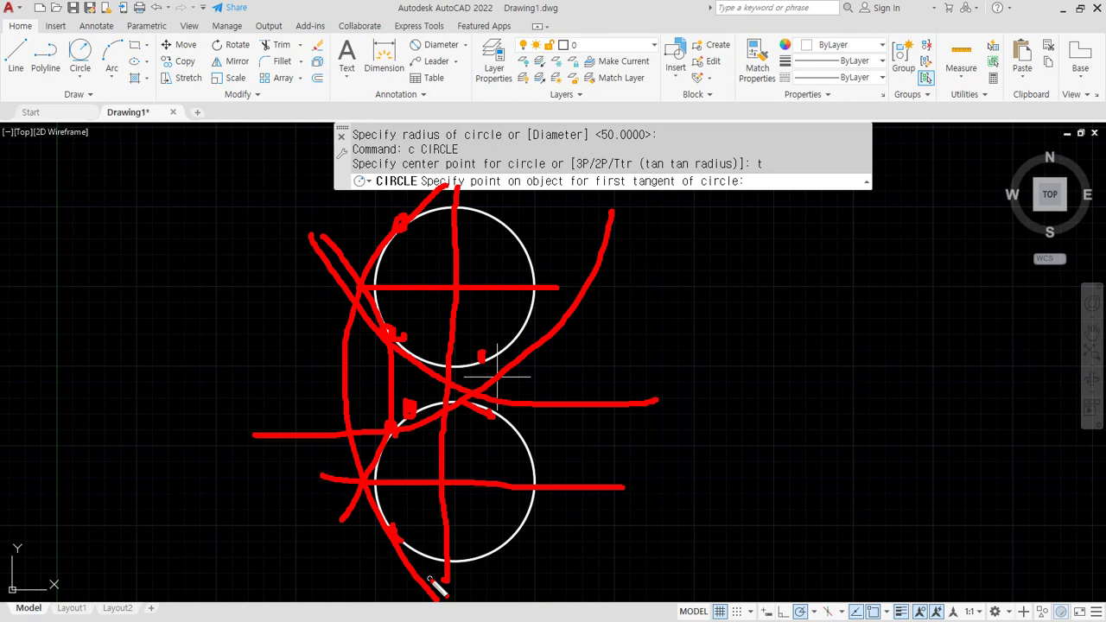
{"action": "key", "text": "Escape"}
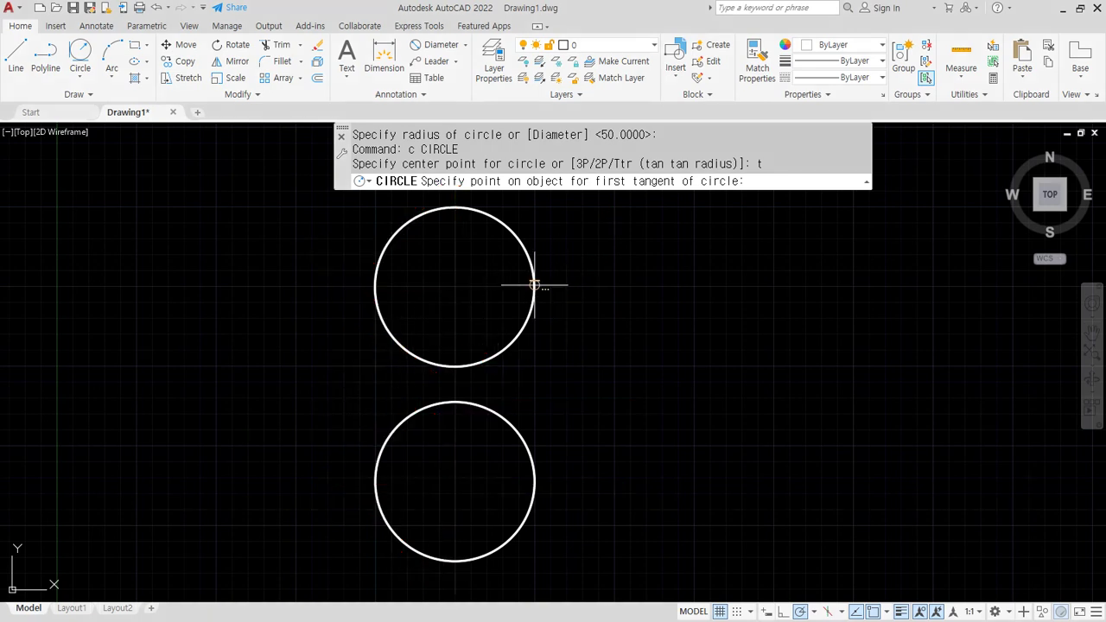
Step: Make the Ttr circle tangent to the upper circle's lower left and the lower circle's upper left, with radius 150
{"action": "left_click", "coordinate": [394, 339]}
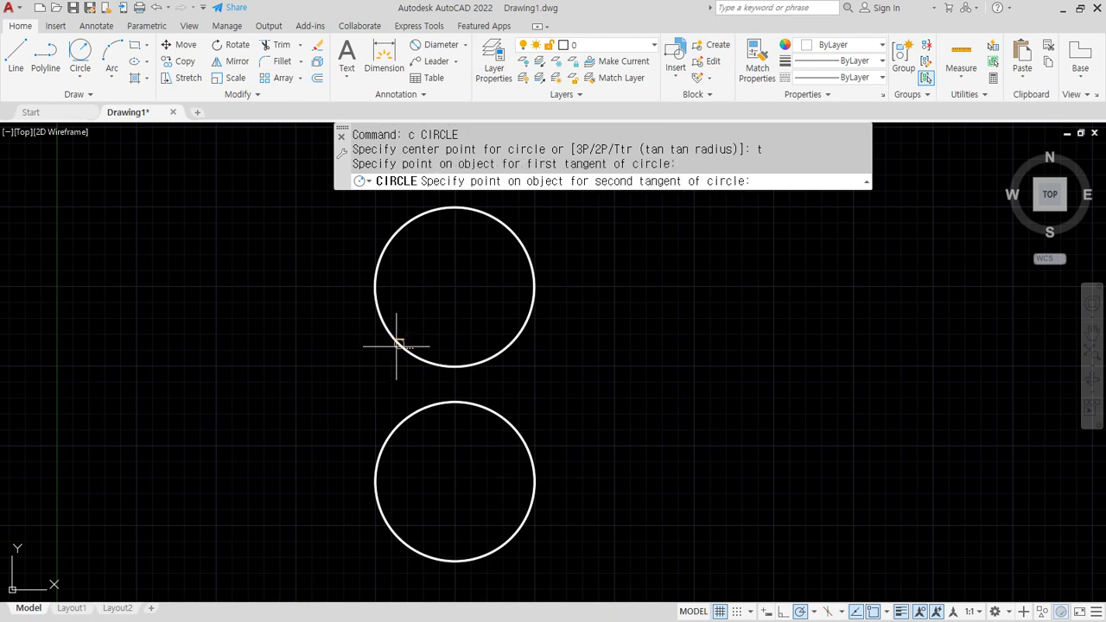
{"action": "left_click", "coordinate": [400, 419]}
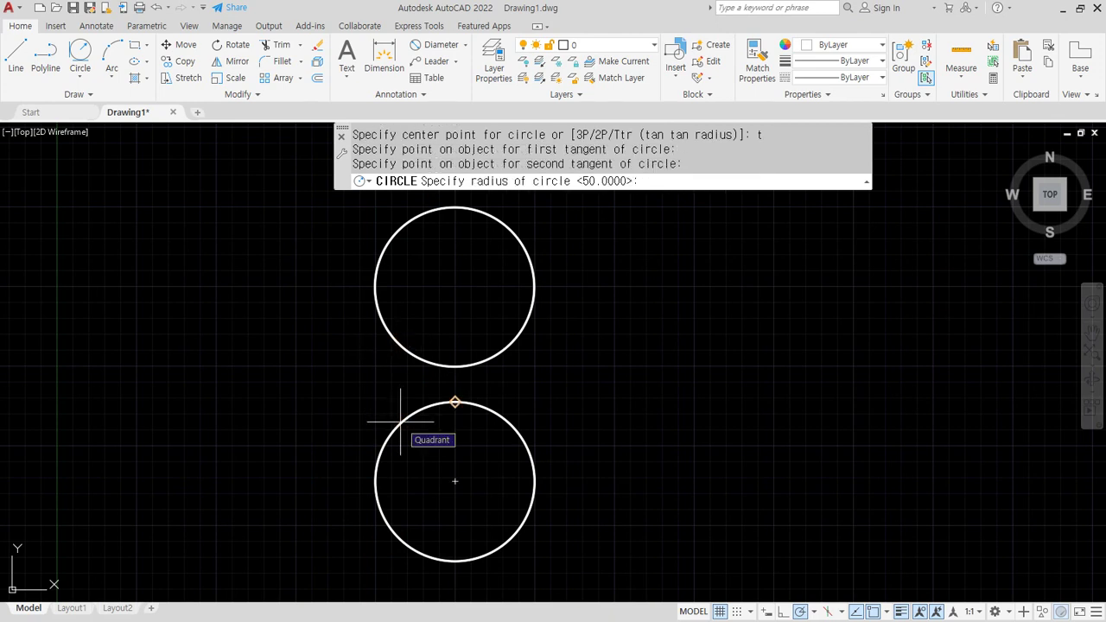
{"action": "type", "text": "150"}
{"action": "key", "text": "Return"}
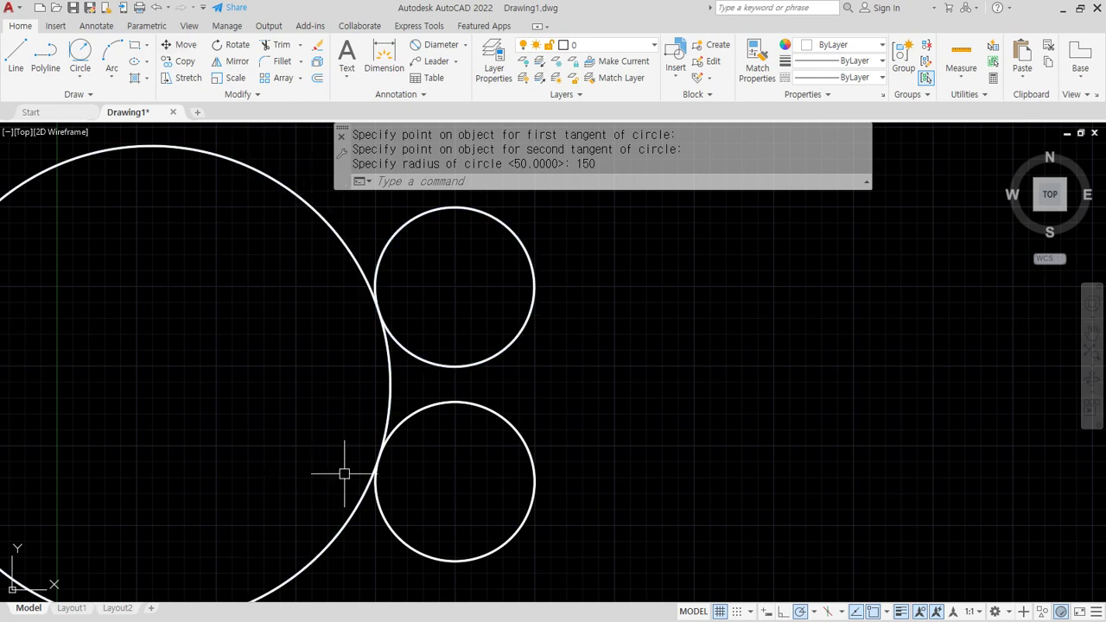
Step: Draw a Ttr circle of radius 150 tangent to the upper circle's lower left side and the lower circle's upper right side
{"action": "type", "text": "c"}
{"action": "key", "text": "Return"}
{"action": "type", "text": "t"}
{"action": "key", "text": "Return"}
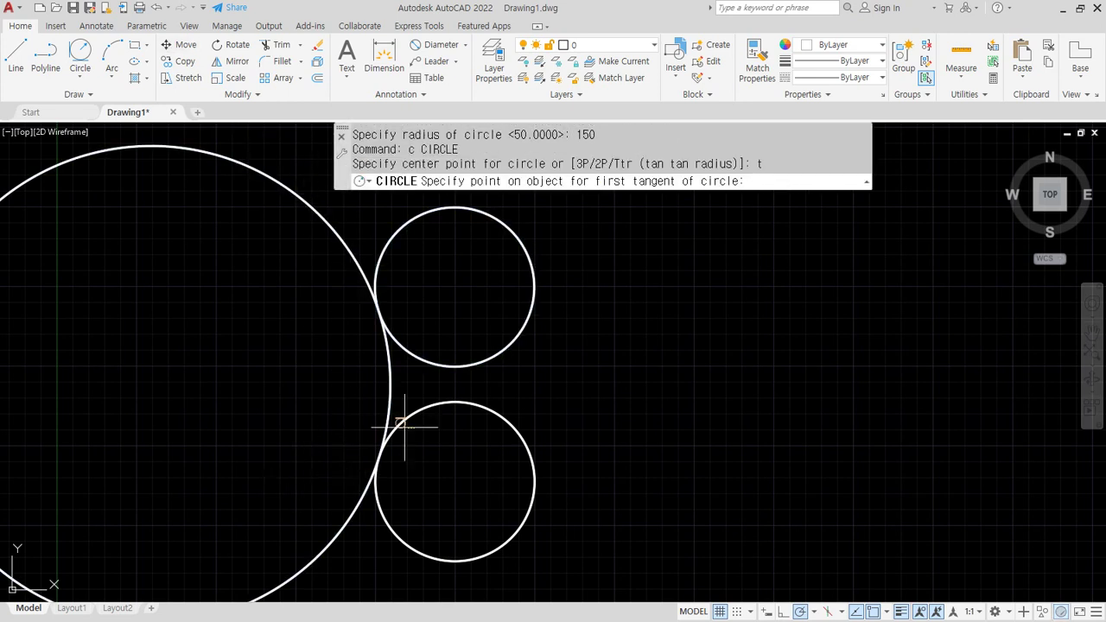
{"action": "left_click", "coordinate": [398, 341]}
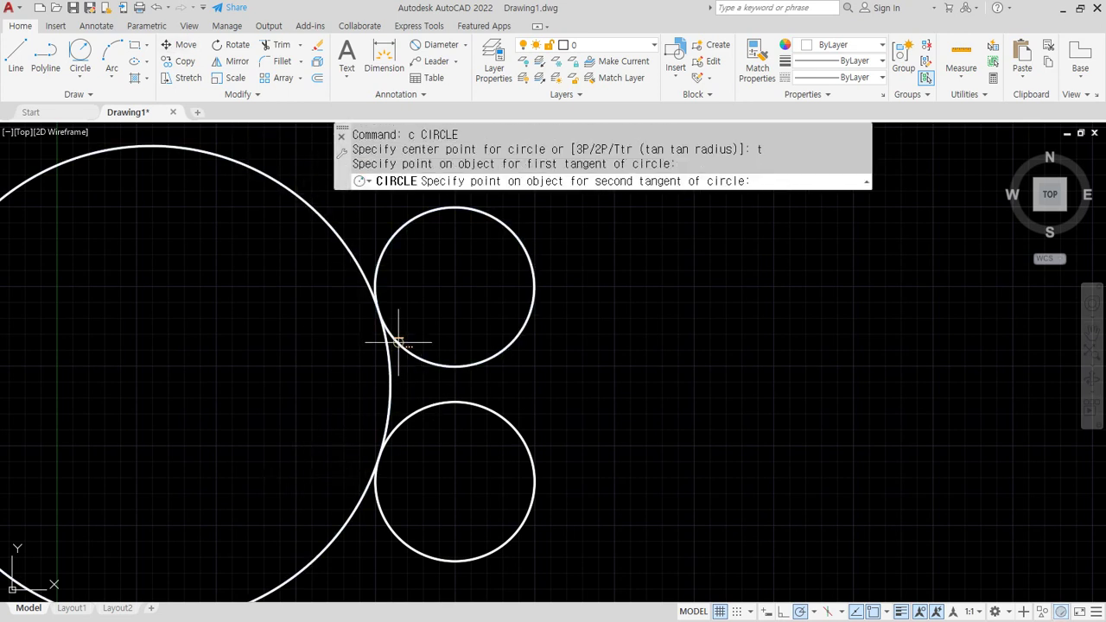
{"action": "left_click", "coordinate": [486, 406]}
{"action": "key", "text": "Return"}
Step: Draw a Ttr circle of radius 150 tangent to the lower circle's upper left side and the upper circle's lower right side
{"action": "type", "text": "c"}
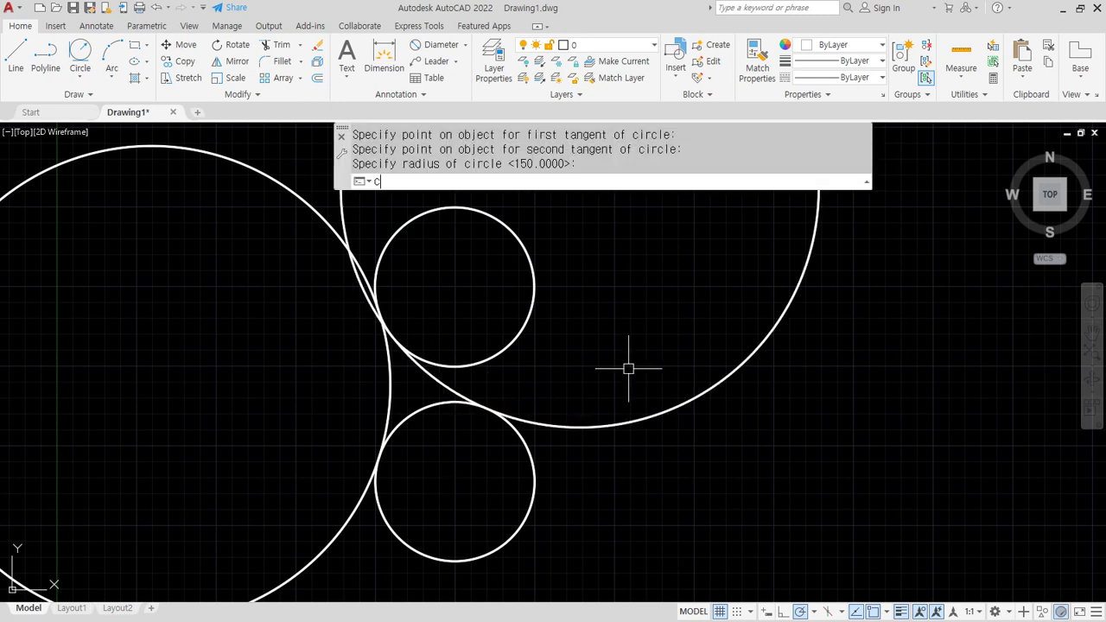
{"action": "key", "text": "Return"}
{"action": "type", "text": "t"}
{"action": "key", "text": "Return"}
{"action": "left_click", "coordinate": [399, 424]}
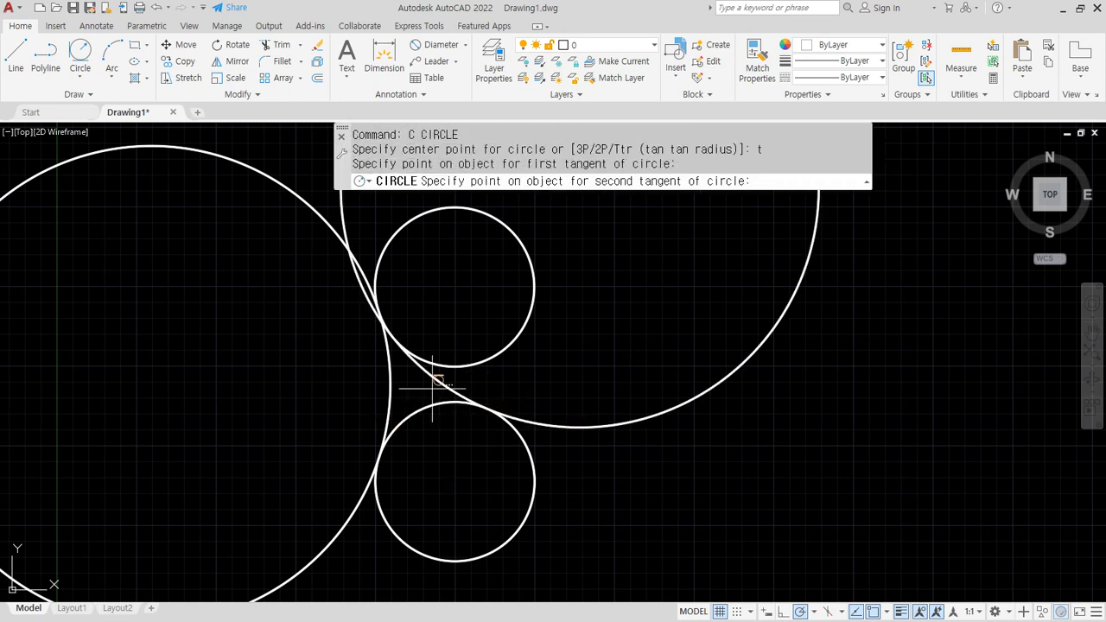
{"action": "left_click", "coordinate": [488, 360]}
{"action": "key", "text": "Return"}
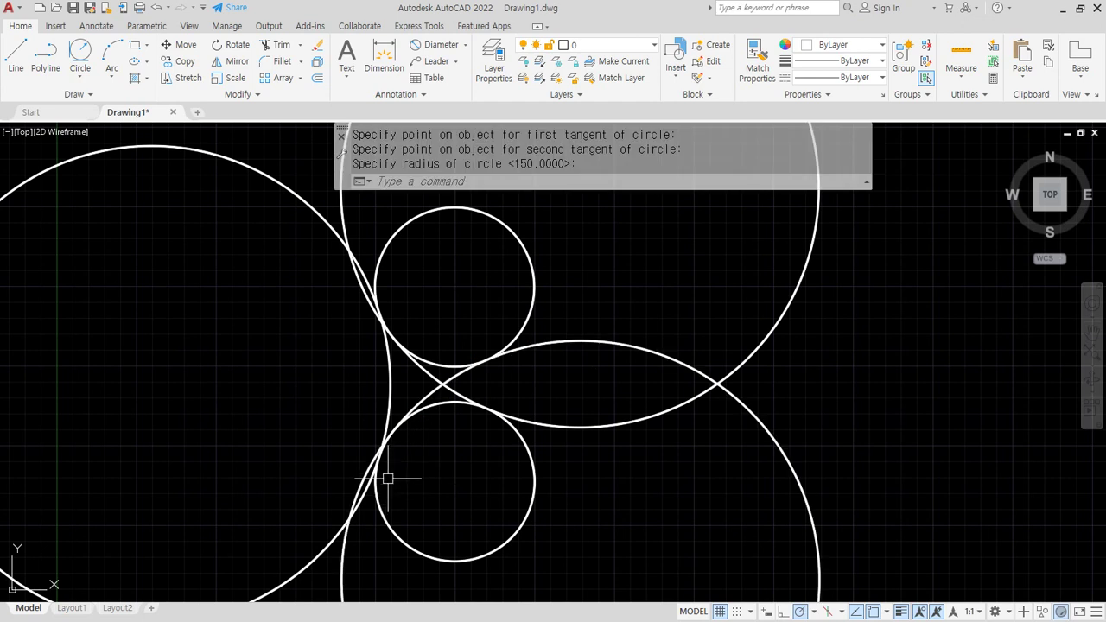
Step: Draw a Ttr circle of radius 150 enclosing both small circles, tangent at the upper one's upper left and the lower one's lower left
{"action": "type", "text": "c"}
{"action": "key", "text": "Return"}
{"action": "type", "text": "t"}
{"action": "key", "text": "Return"}
{"action": "left_click", "coordinate": [412, 216]}
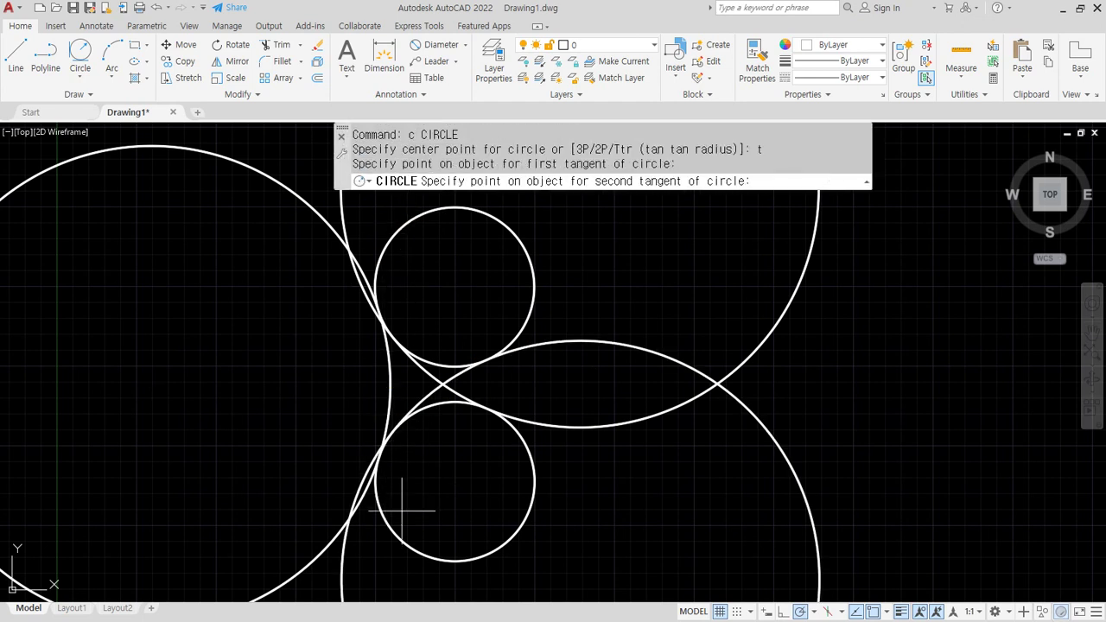
{"action": "left_click", "coordinate": [407, 538]}
{"action": "key", "text": "Return"}
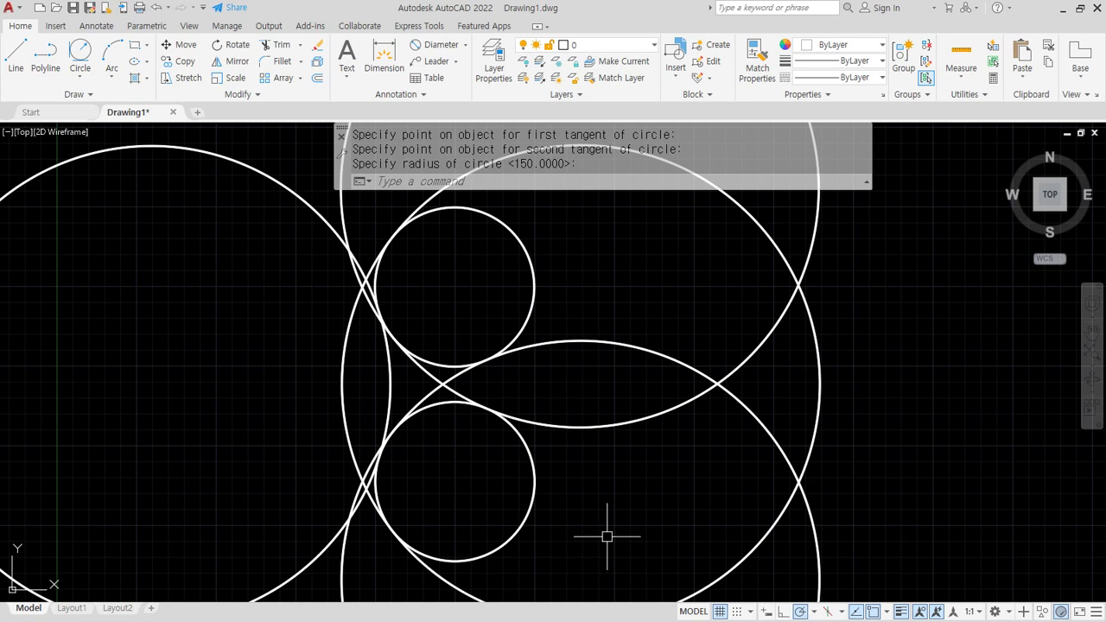
Step: Sketch temporary red outlines of a circle beside the small circles and one enclosing them, and clear the marks
{"action": "mouse_move", "coordinate": [687, 240]}
{"action": "left_mouse_down"}
{"action": "mouse_move", "coordinate": [728, 304]}
{"action": "mouse_move", "coordinate": [602, 293]}
{"action": "mouse_move", "coordinate": [674, 245]}
{"action": "left_mouse_up"}
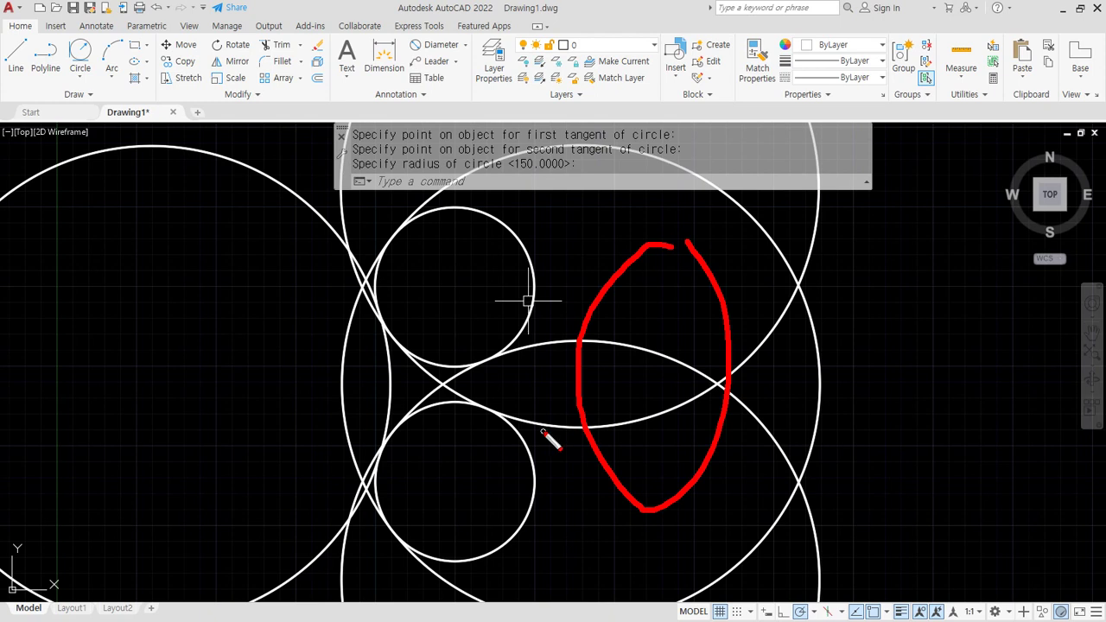
{"action": "mouse_move", "coordinate": [328, 542]}
{"action": "left_mouse_down"}
{"action": "mouse_move", "coordinate": [441, 210]}
{"action": "mouse_move", "coordinate": [363, 609]}
{"action": "mouse_move", "coordinate": [307, 582]}
{"action": "left_mouse_up"}
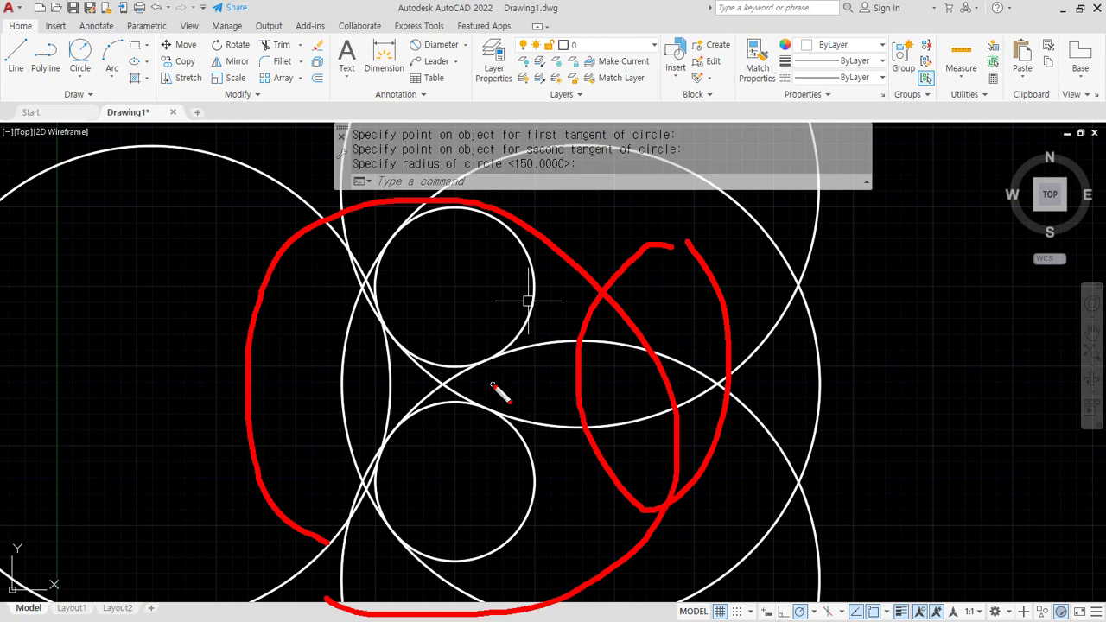
{"action": "key", "text": "Escape"}
{"action": "key", "text": "Escape"}
{"action": "key", "text": "Escape"}
Step: Erase both small circles and all their tangent circles, and reset the view with Zoom All
{"action": "left_click", "coordinate": [548, 306]}
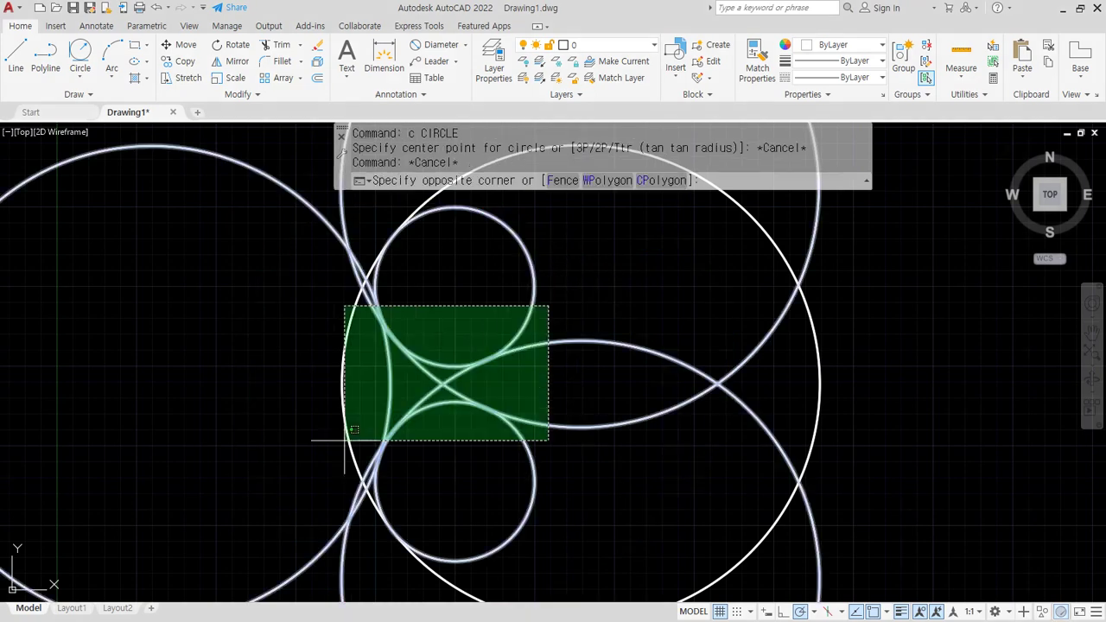
{"action": "left_click", "coordinate": [350, 462]}
{"action": "type", "text": "e"}
{"action": "key", "text": "Return"}
{"action": "type", "text": "z"}
{"action": "key", "text": "Return"}
{"action": "type", "text": "a"}
{"action": "key", "text": "Return"}
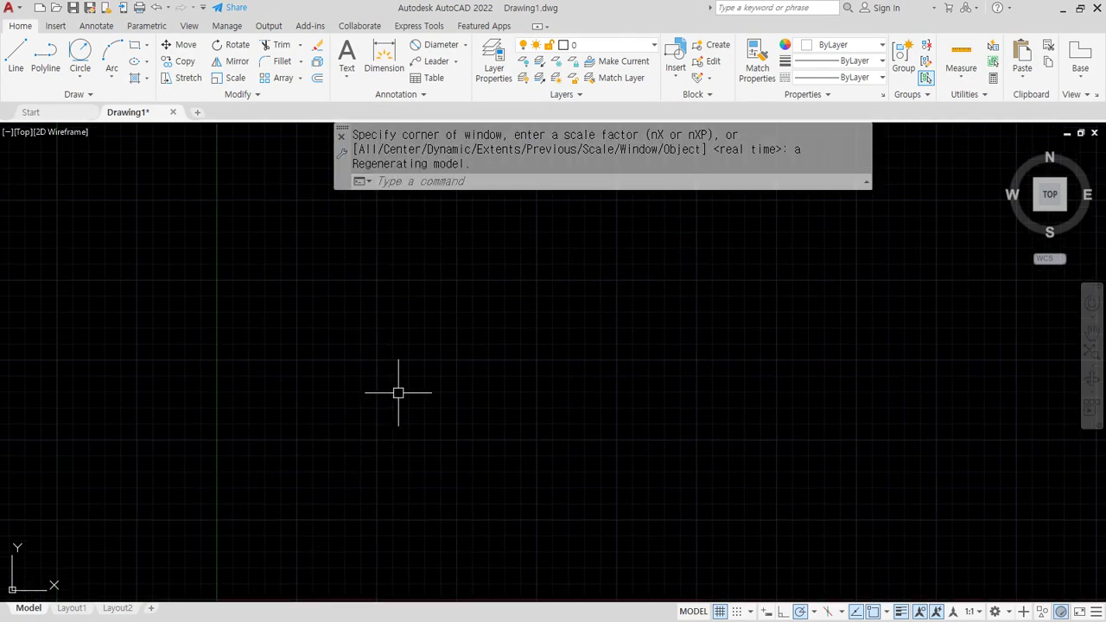
Step: Draw a closed triangle in the empty drawing with Line, picking its corners freehand and closing the outline
{"action": "type", "text": "l"}
{"action": "key", "text": "Return"}
{"action": "left_click", "coordinate": [84, 600]}
{"action": "left_click", "coordinate": [341, 482]}
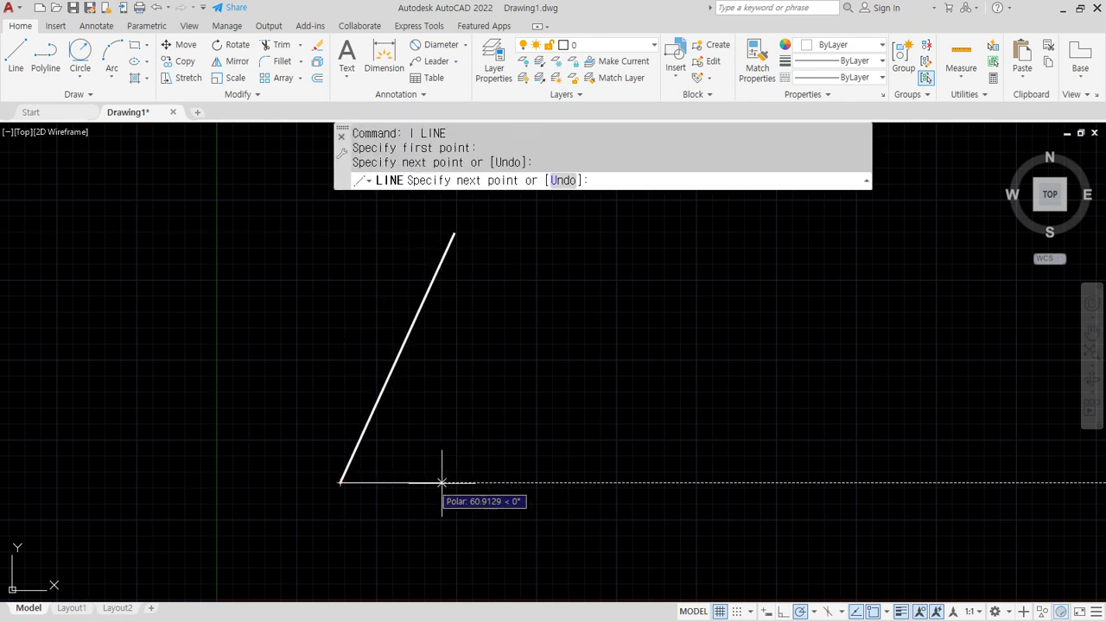
{"action": "left_click", "coordinate": [632, 463]}
{"action": "type", "text": "c"}
{"action": "key", "text": "Return"}
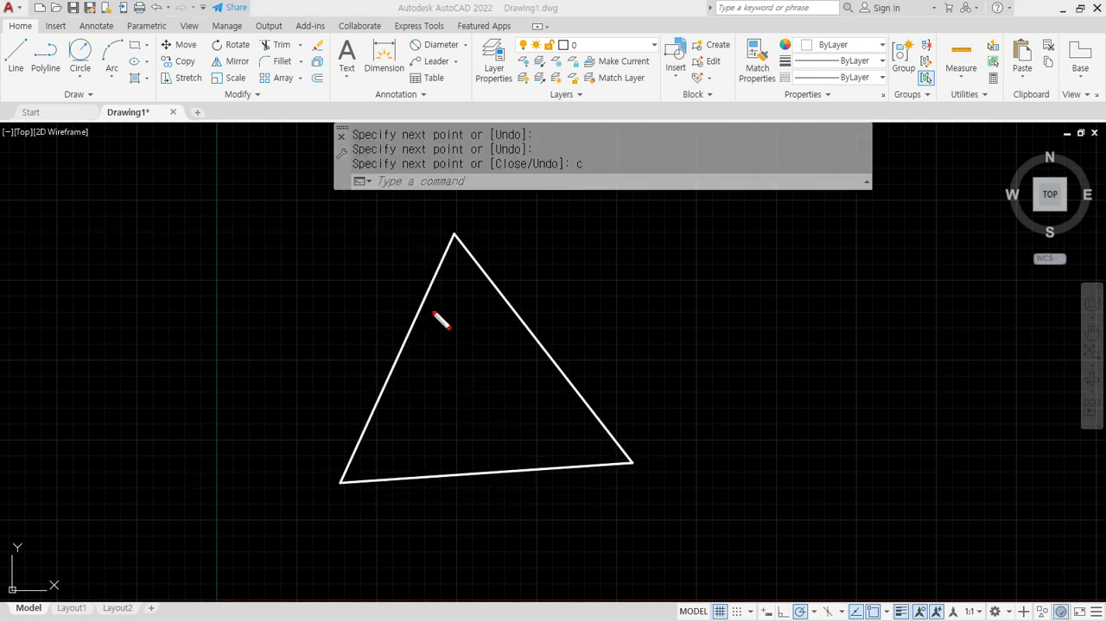
Step: Mark one tangent spot on each of the triangle's three sides in temporary red, and clear the marks
{"action": "left_click_drag", "start_coordinate": [402, 331], "coordinate": [416, 346]}
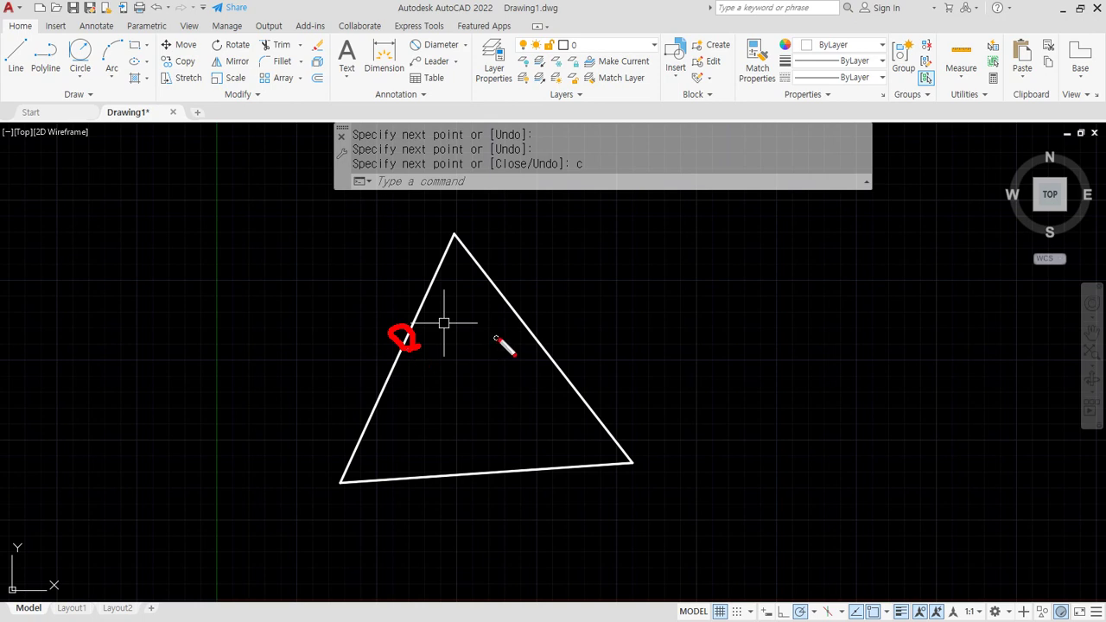
{"action": "left_click_drag", "start_coordinate": [527, 318], "coordinate": [529, 334]}
{"action": "left_click_drag", "start_coordinate": [505, 464], "coordinate": [509, 486]}
{"action": "key", "text": "Escape"}
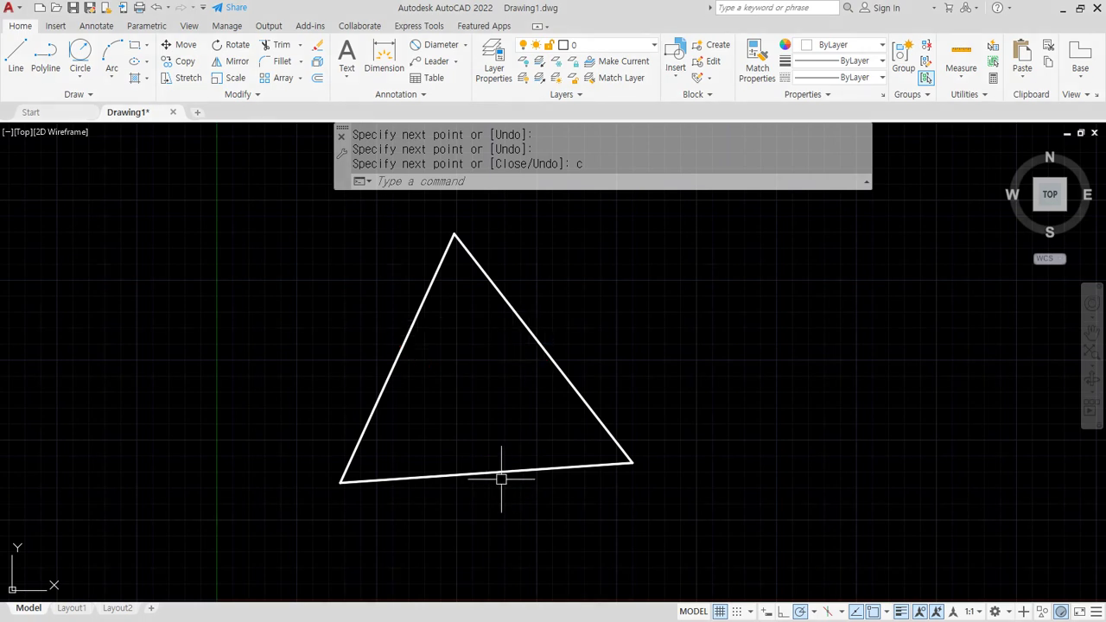
Step: Start the Circle command, mark its 3P, 2P and Ttr prompt options in temporary red, and clear the marks
{"action": "left_click", "coordinate": [79, 78]}
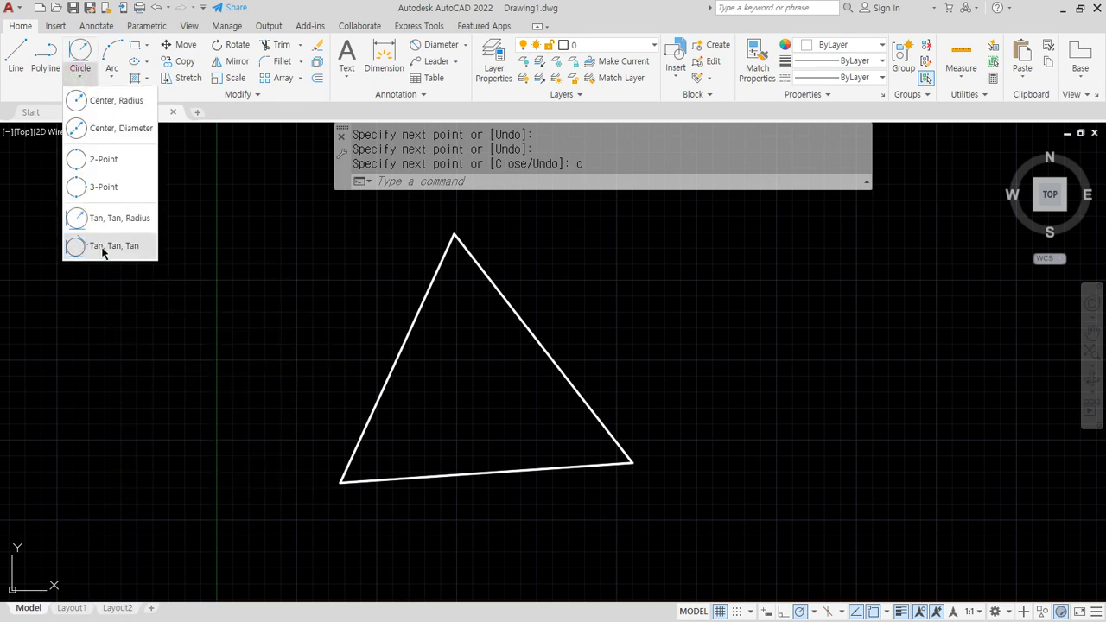
{"action": "left_click", "coordinate": [445, 184]}
{"action": "type", "text": "c"}
{"action": "key", "text": "Return"}
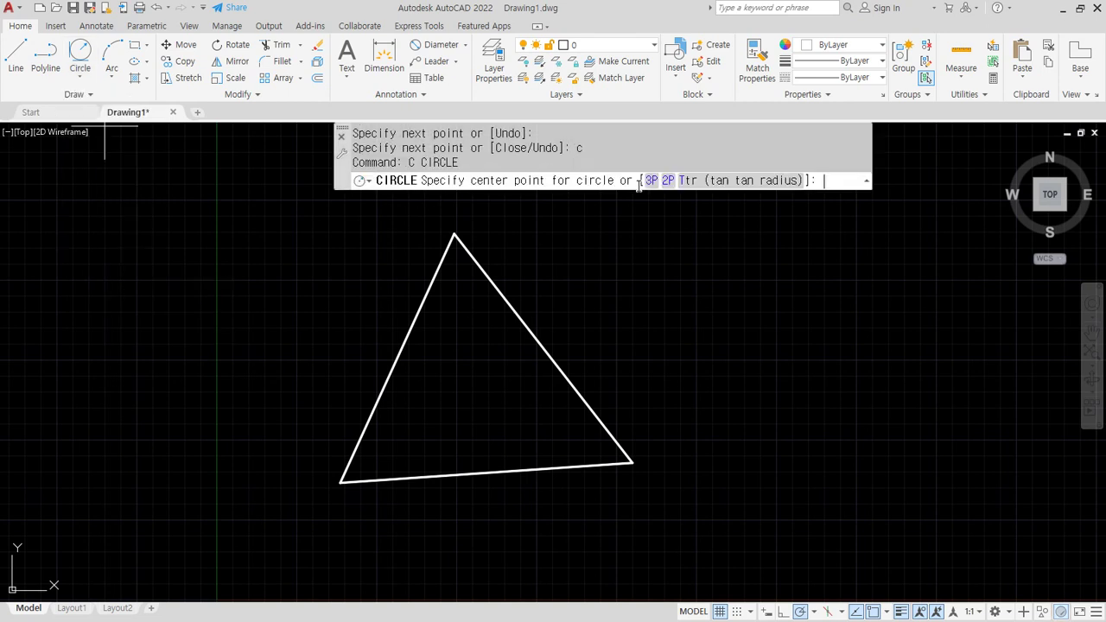
{"action": "mouse_move", "coordinate": [790, 200]}
{"action": "left_mouse_down"}
{"action": "mouse_move", "coordinate": [666, 210]}
{"action": "mouse_move", "coordinate": [766, 160]}
{"action": "mouse_move", "coordinate": [781, 203]}
{"action": "left_mouse_up"}
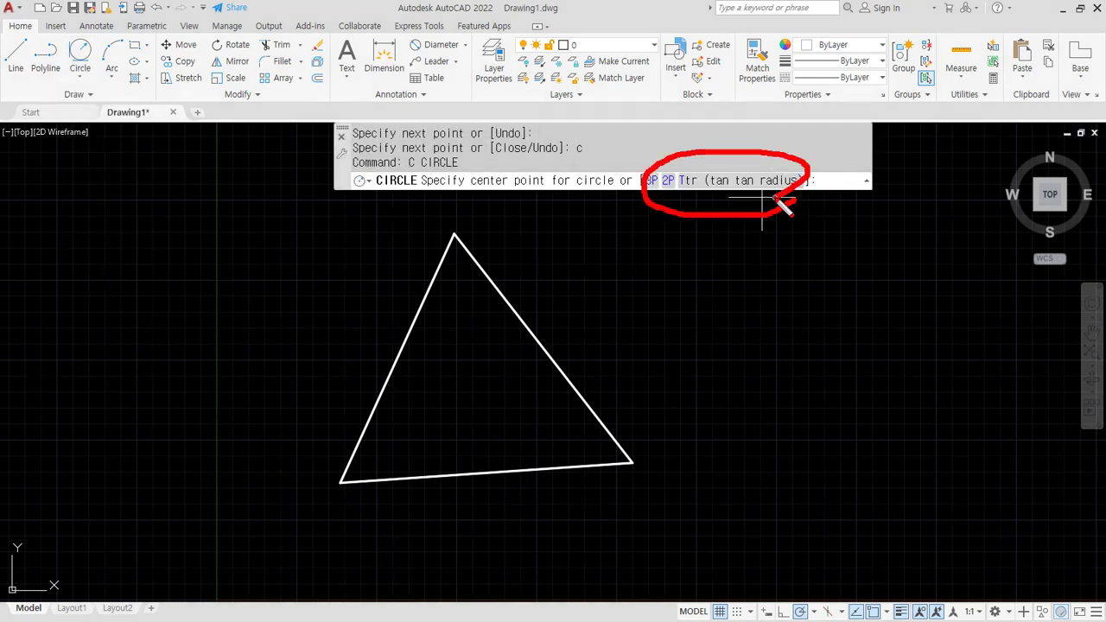
{"action": "mouse_move", "coordinate": [765, 252]}
{"action": "left_mouse_down"}
{"action": "mouse_move", "coordinate": [713, 289]}
{"action": "mouse_move", "coordinate": [764, 319]}
{"action": "left_mouse_up"}
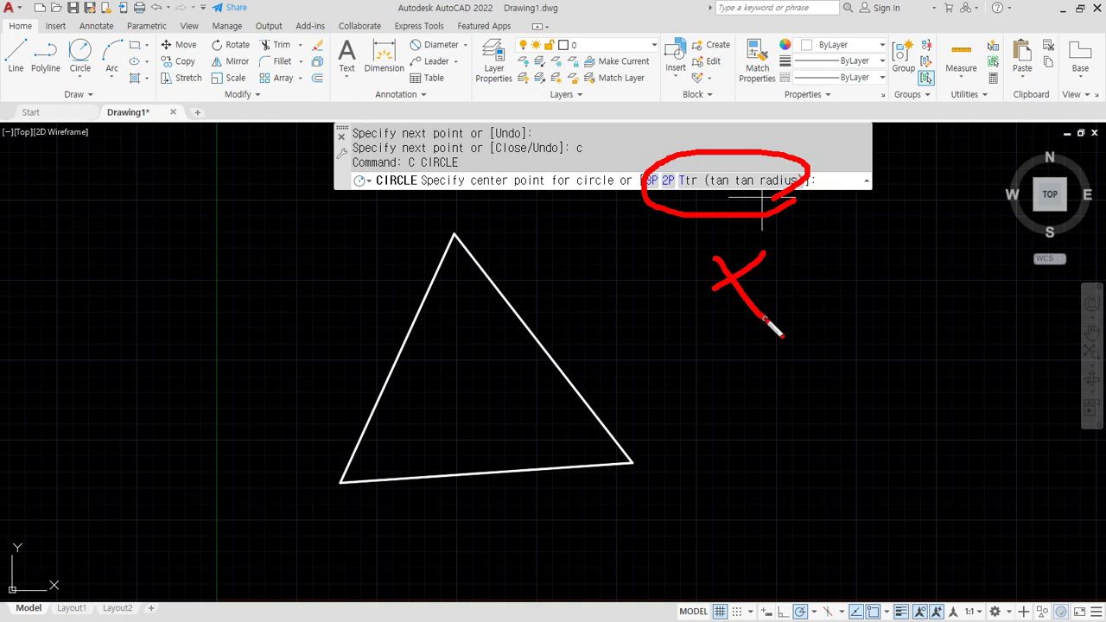
{"action": "left_click_drag", "start_coordinate": [568, 208], "coordinate": [816, 207]}
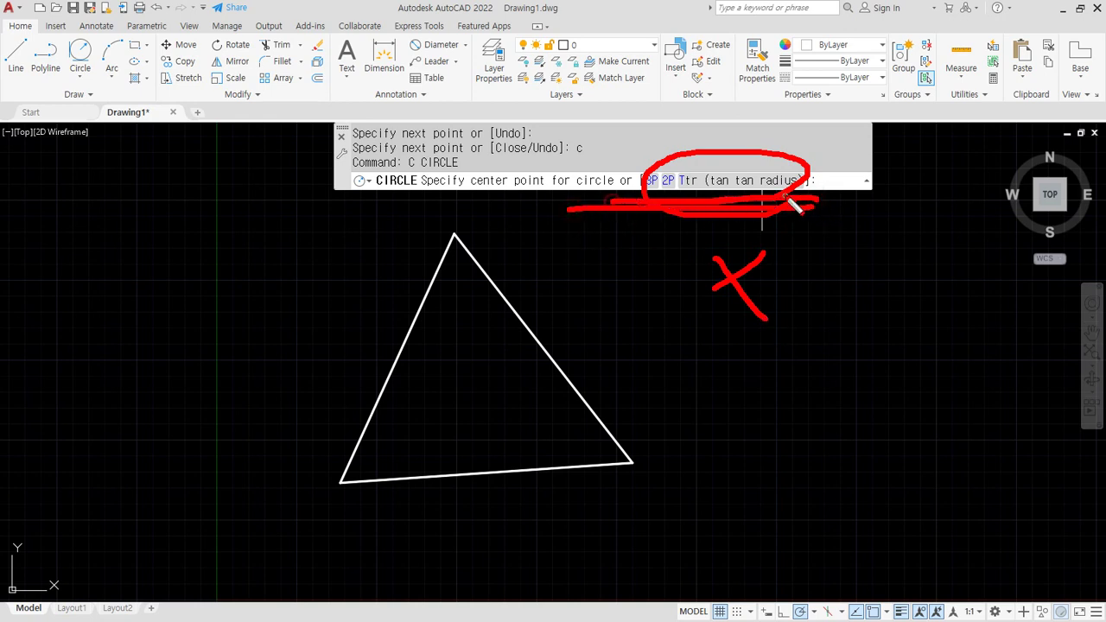
{"action": "key", "text": "Escape"}
Step: Draw a Tan, Tan, Tan circle inside the triangle, tangent to its left, bottom and right sides
{"action": "left_click", "coordinate": [80, 78]}
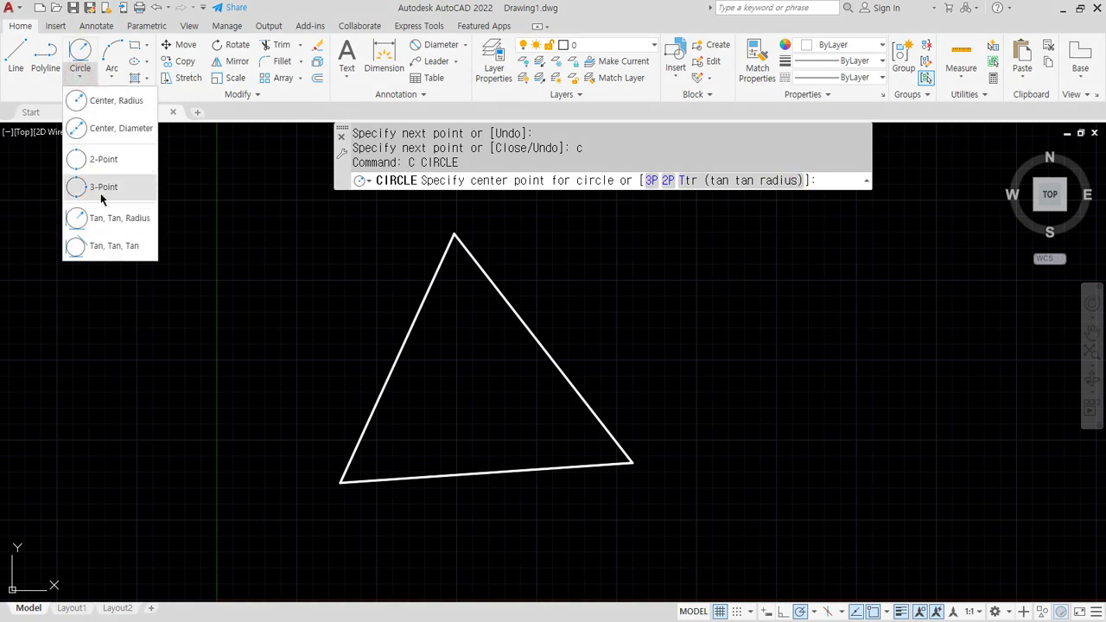
{"action": "left_click", "coordinate": [112, 250]}
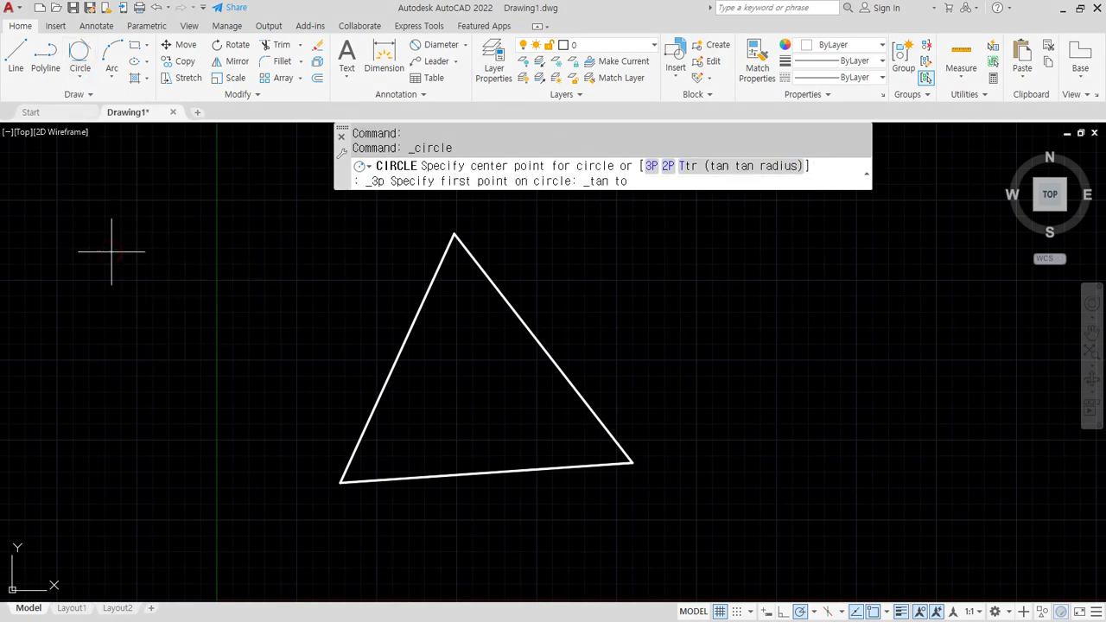
{"action": "left_click", "coordinate": [411, 341]}
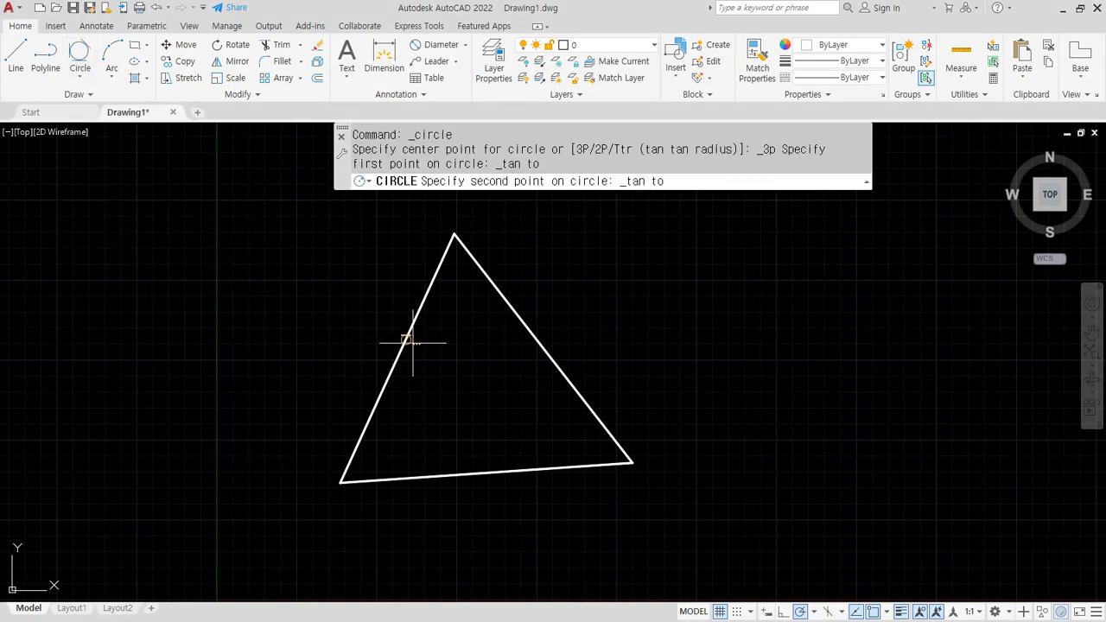
{"action": "left_click", "coordinate": [495, 471]}
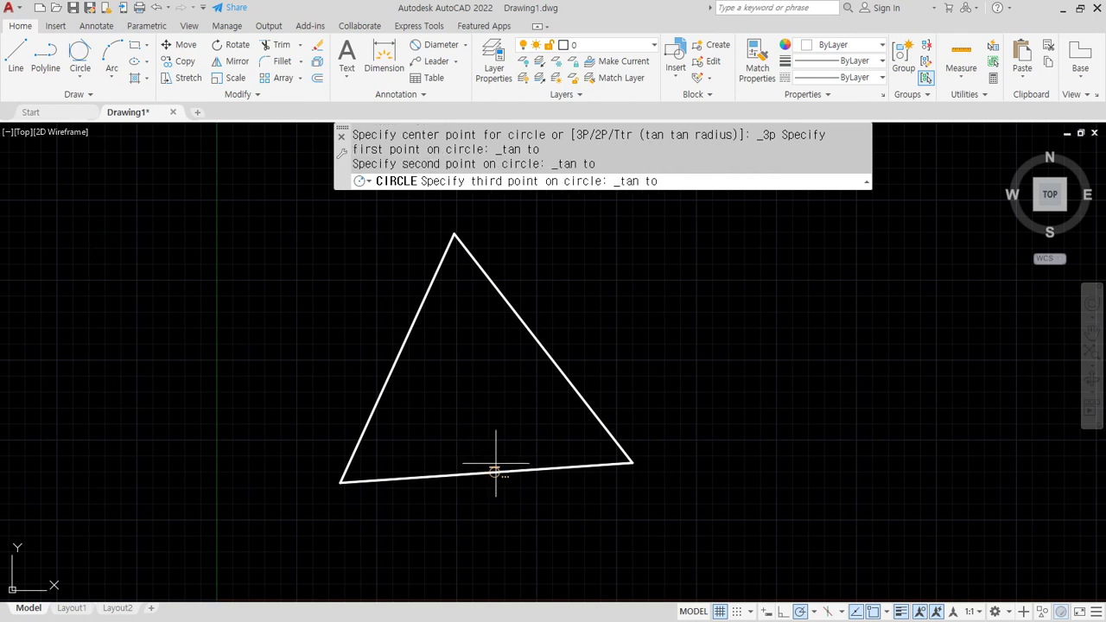
{"action": "left_click", "coordinate": [564, 372]}
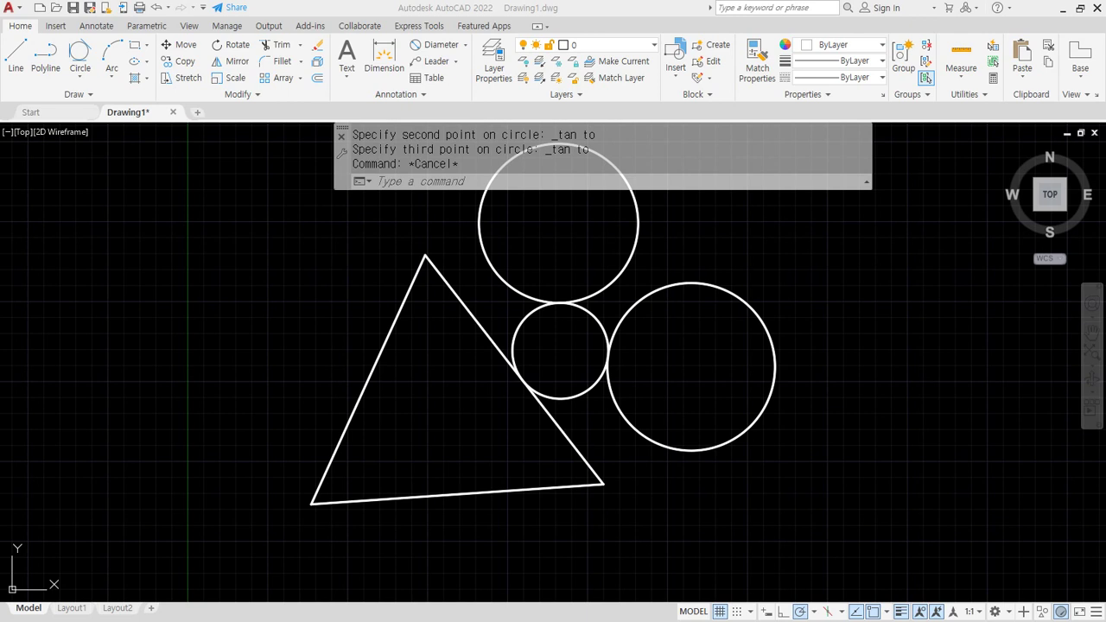
Step: Erase the small circle tangent to the triangle's side and the two larger circles
{"action": "middle_click_drag", "start_coordinate": [709, 354], "coordinate": [529, 446]}
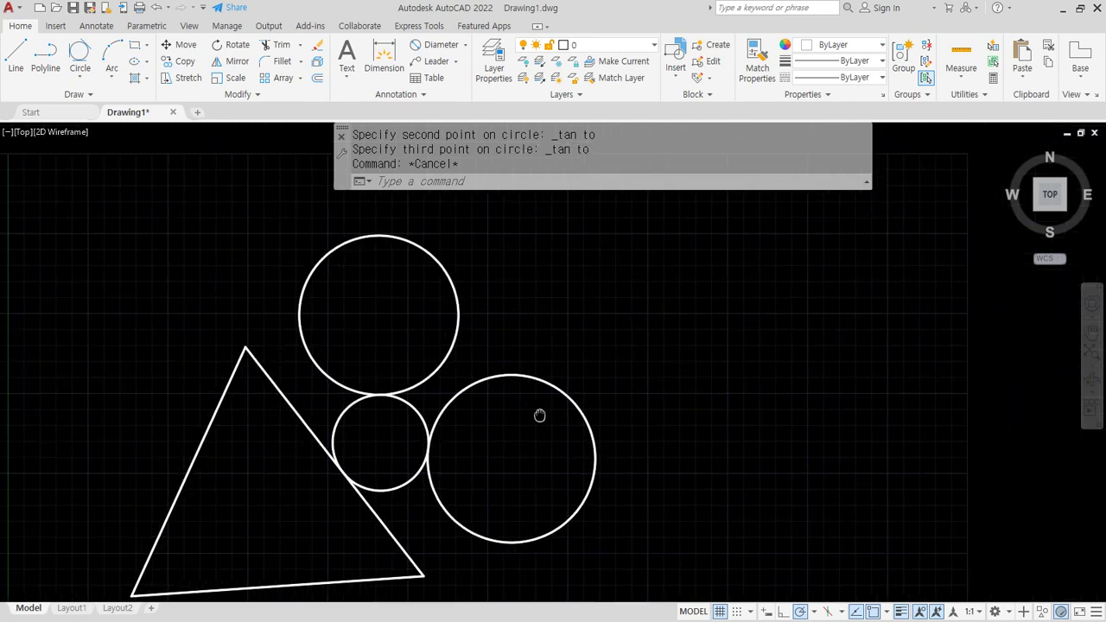
{"action": "left_click", "coordinate": [412, 412]}
{"action": "type", "text": "e"}
{"action": "key", "text": "Return"}
Step: Draw a third, slightly smaller circle by center and radius to the upper right of the two existing circles
{"action": "mouse_move", "coordinate": [593, 302]}
{"action": "middle_mouse_down"}
{"action": "mouse_move", "coordinate": [570, 299]}
{"action": "mouse_move", "coordinate": [528, 348]}
{"action": "middle_mouse_up"}
{"action": "type", "text": "c"}
{"action": "key", "text": "Return"}
{"action": "left_click", "coordinate": [520, 338]}
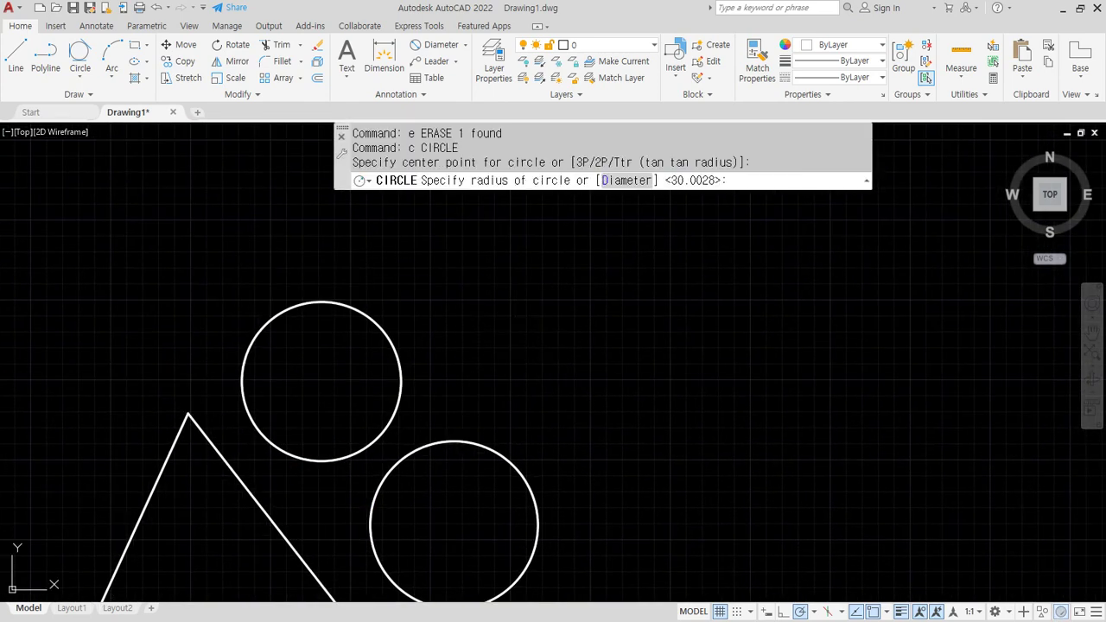
{"action": "left_click", "coordinate": [520, 271]}
{"action": "middle_click_drag", "start_coordinate": [368, 475], "coordinate": [374, 401]}
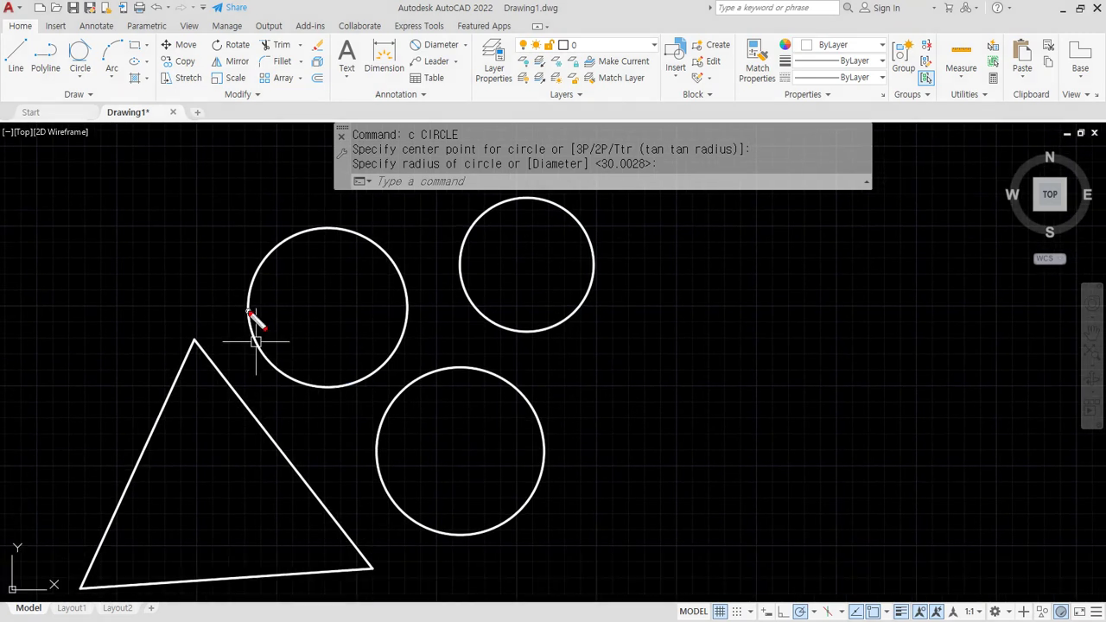
Step: Mark outer tangent spots on the three circles in temporary red, and clear the marks
{"action": "left_click", "coordinate": [579, 212]}
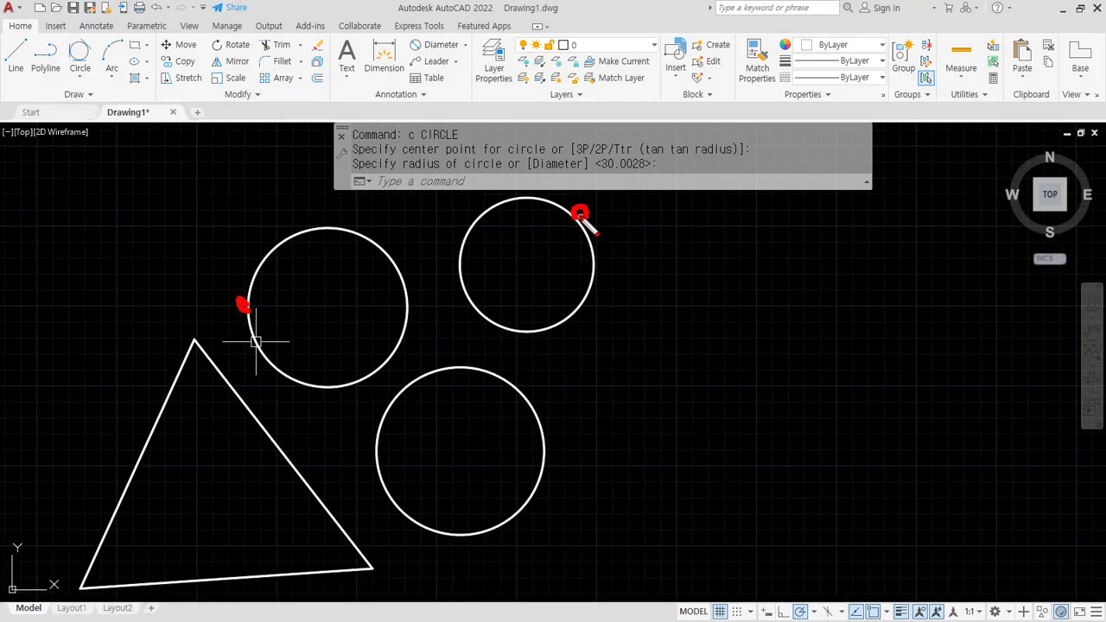
{"action": "left_click", "coordinate": [507, 515]}
{"action": "type", "text": "c"}
{"action": "key", "text": "Return"}
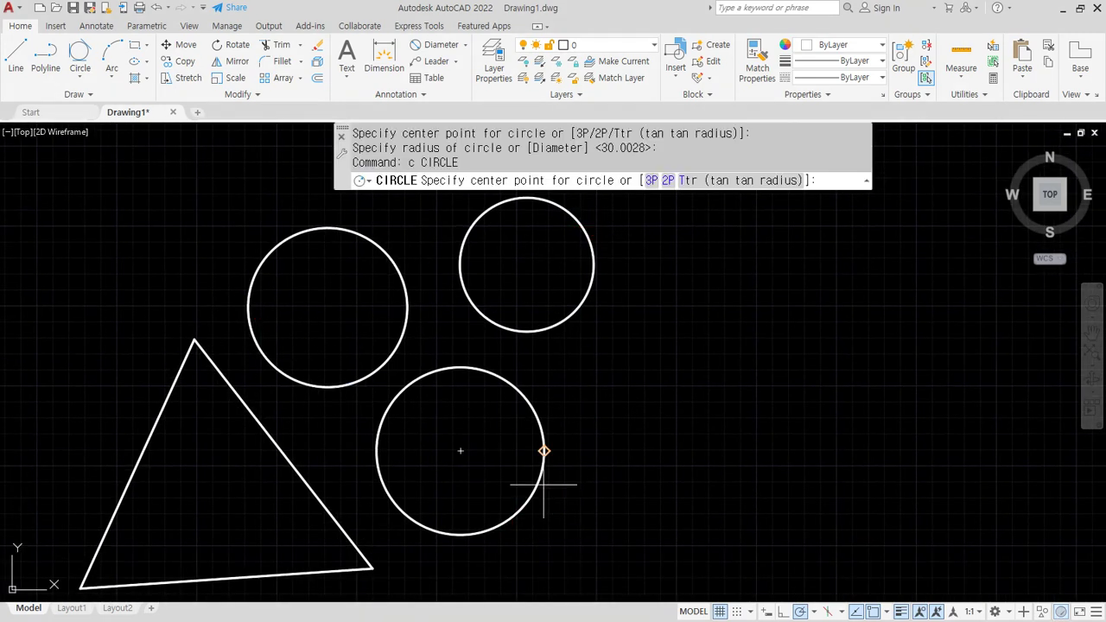
{"action": "key", "text": "Escape"}
{"action": "key", "text": "Escape"}
Step: Draw a Tan, Tan, Tan circle around the three circles, picking the outer side of each one
{"action": "left_click", "coordinate": [79, 74]}
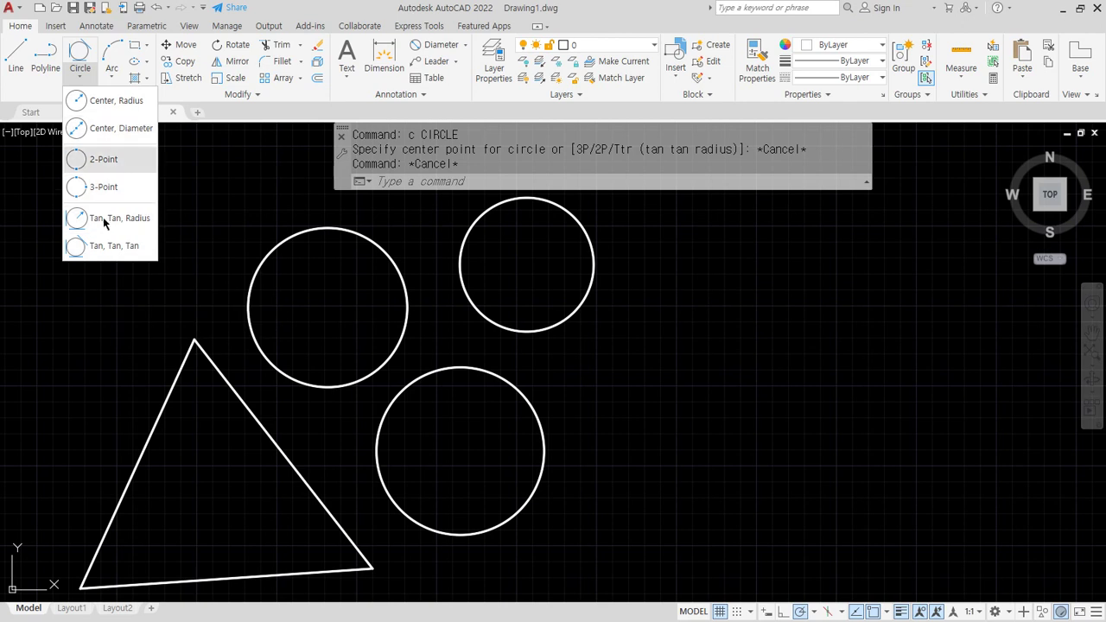
{"action": "left_click", "coordinate": [102, 250]}
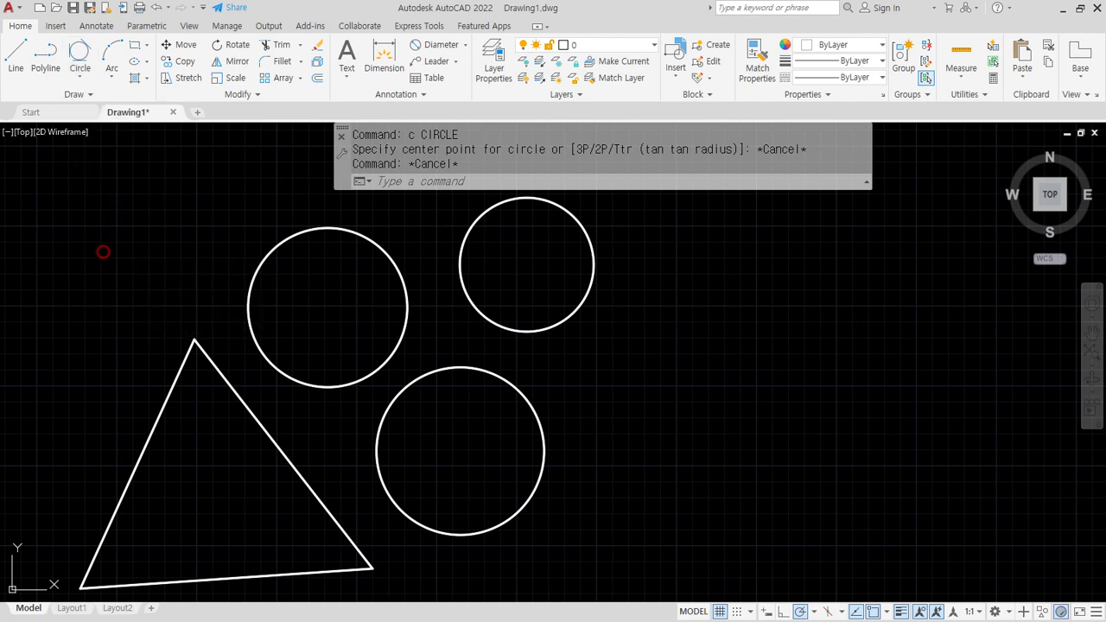
{"action": "left_click", "coordinate": [247, 321]}
{"action": "left_click", "coordinate": [564, 216]}
{"action": "left_click", "coordinate": [536, 463]}
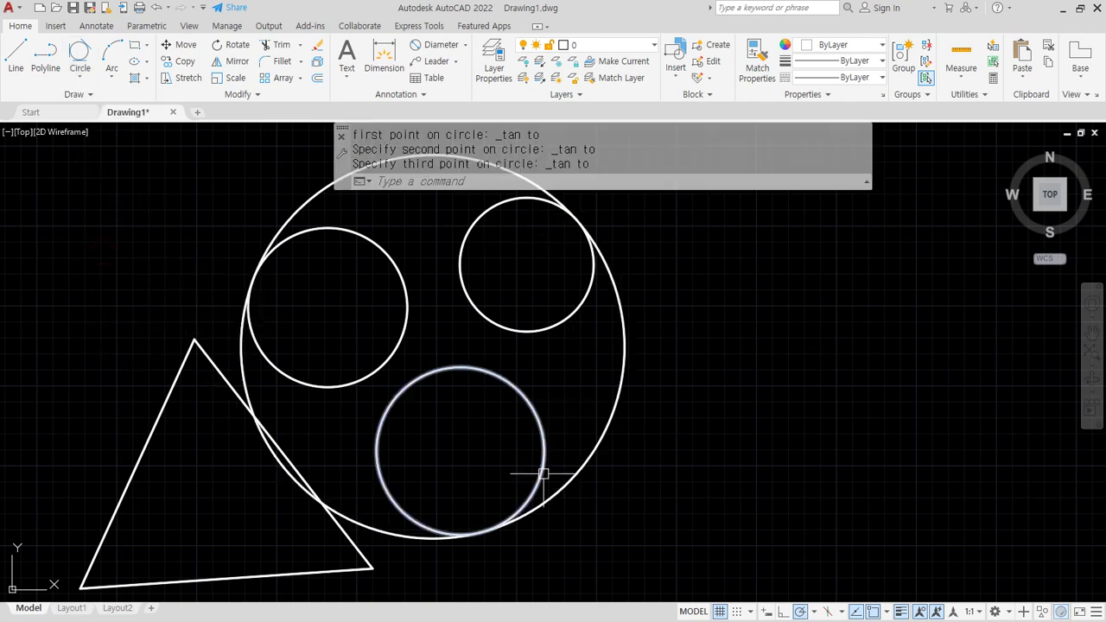
Step: Erase the large circle enclosing the three circles
{"action": "left_click", "coordinate": [620, 395]}
{"action": "type", "text": "e"}
{"action": "key", "text": "Return"}
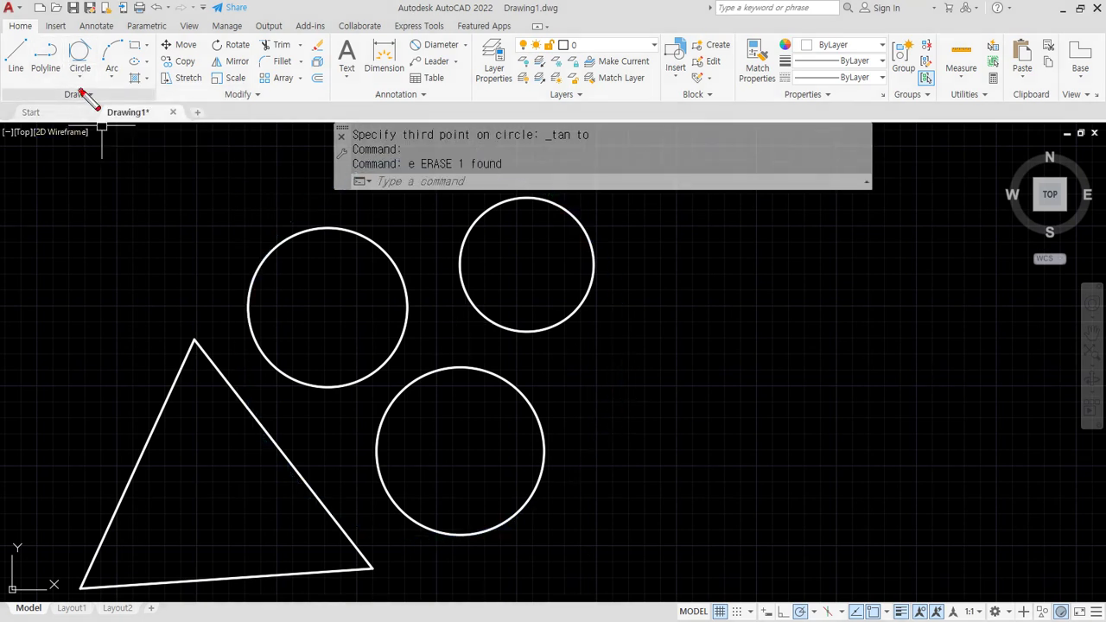
Step: Redraw the enclosing circle with the last-used Tan, Tan, Tan method, tangent to the outer sides of the three circles
{"action": "mouse_move", "coordinate": [91, 107]}
{"action": "left_mouse_down"}
{"action": "mouse_move", "coordinate": [95, 16]}
{"action": "mouse_move", "coordinate": [99, 110]}
{"action": "left_mouse_up"}
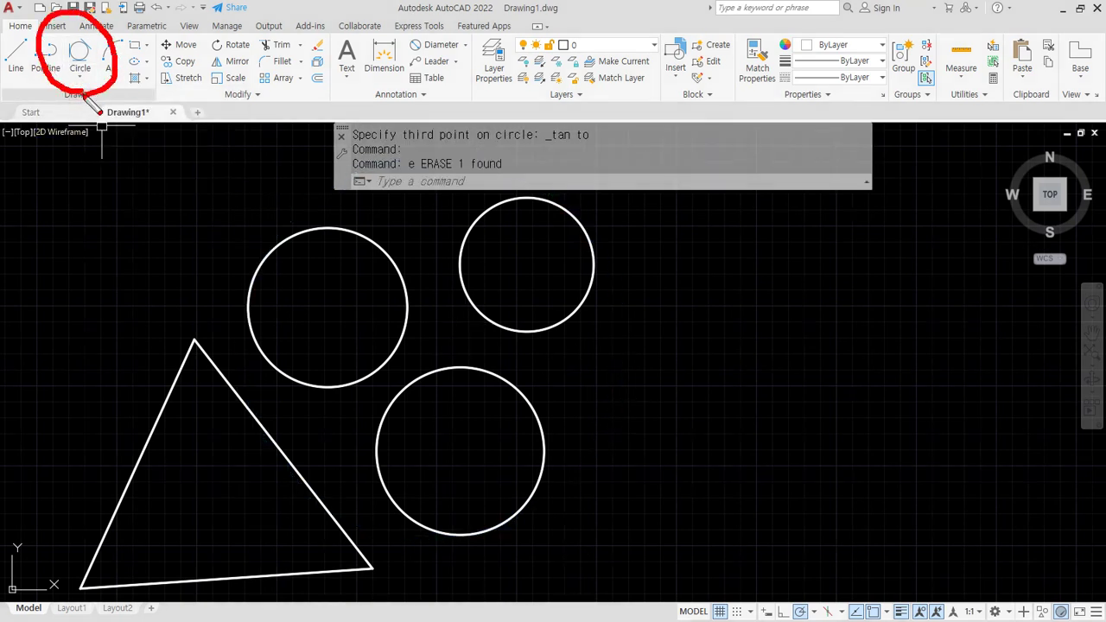
{"action": "left_click", "coordinate": [80, 77]}
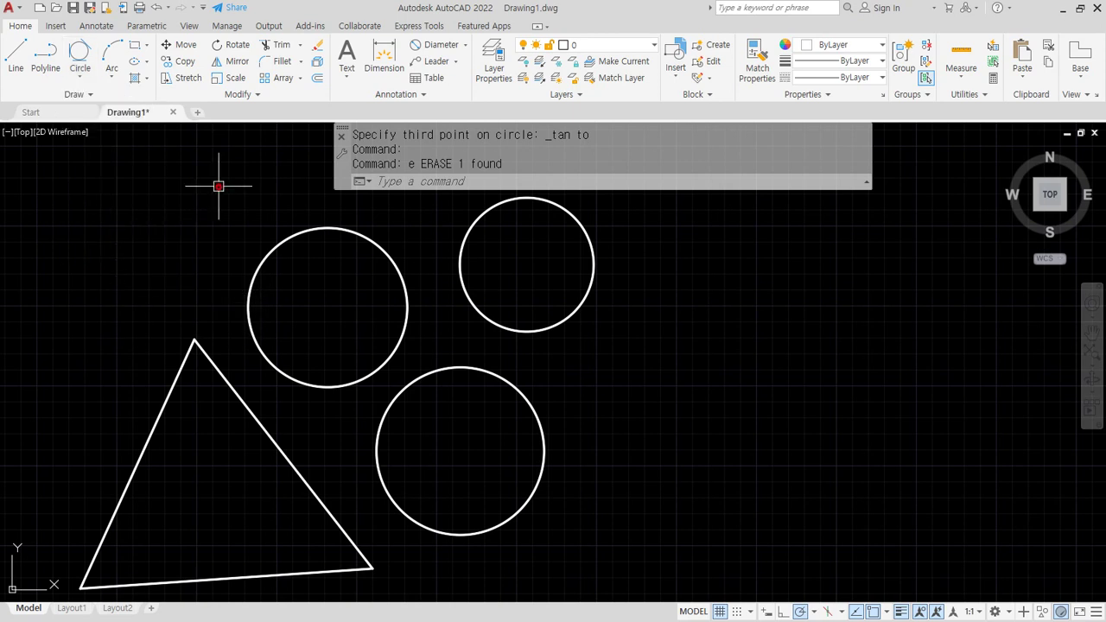
{"action": "left_click", "coordinate": [78, 52]}
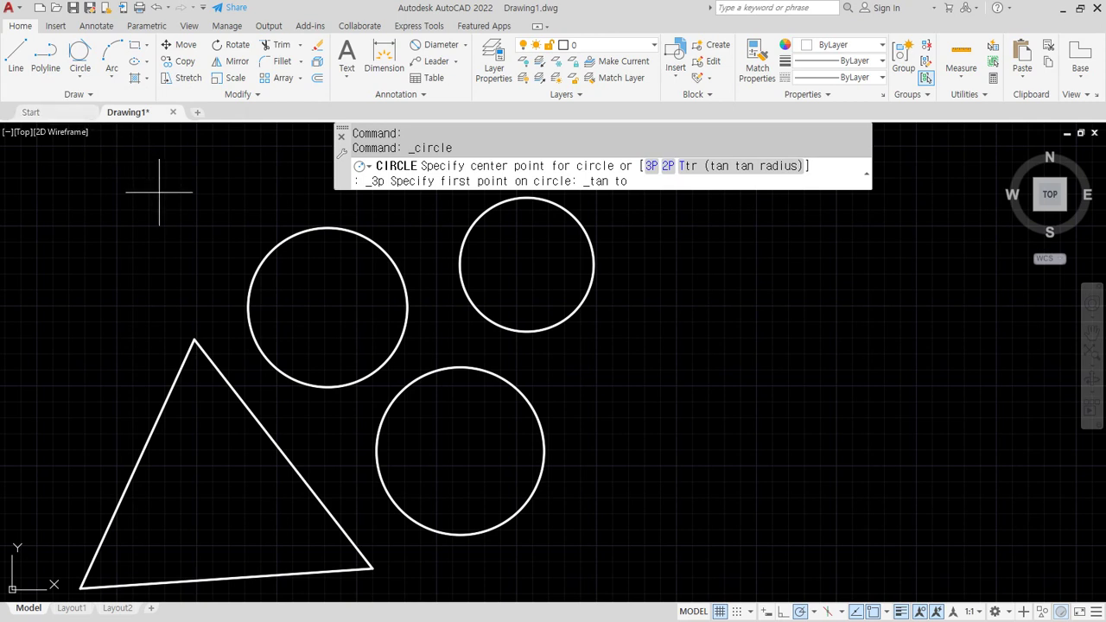
{"action": "left_click", "coordinate": [256, 273]}
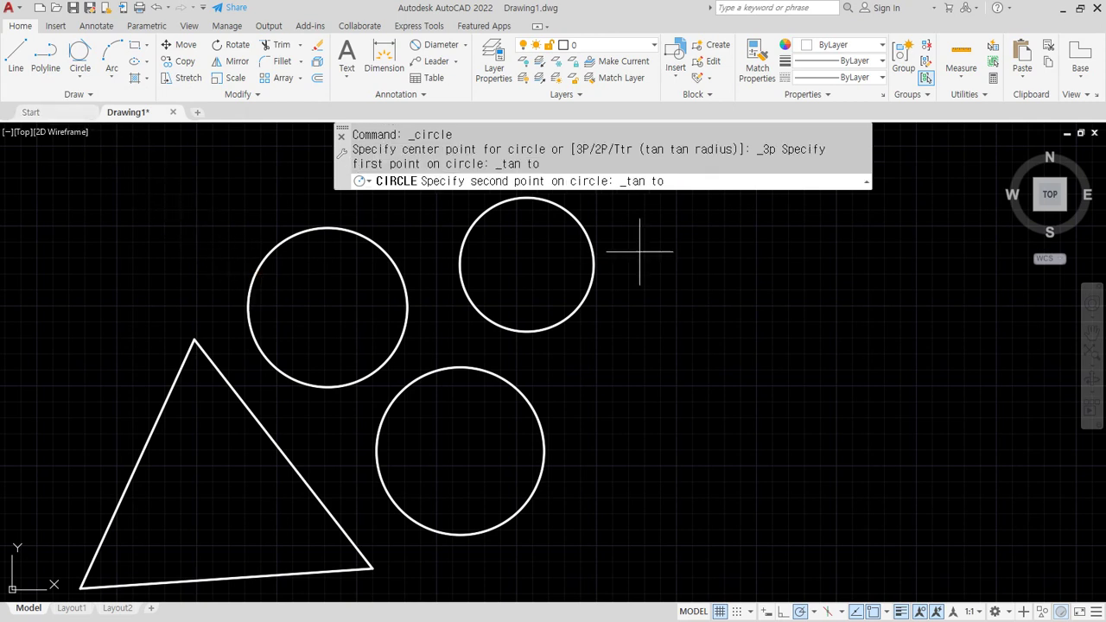
{"action": "left_click", "coordinate": [589, 223]}
{"action": "left_click", "coordinate": [532, 476]}
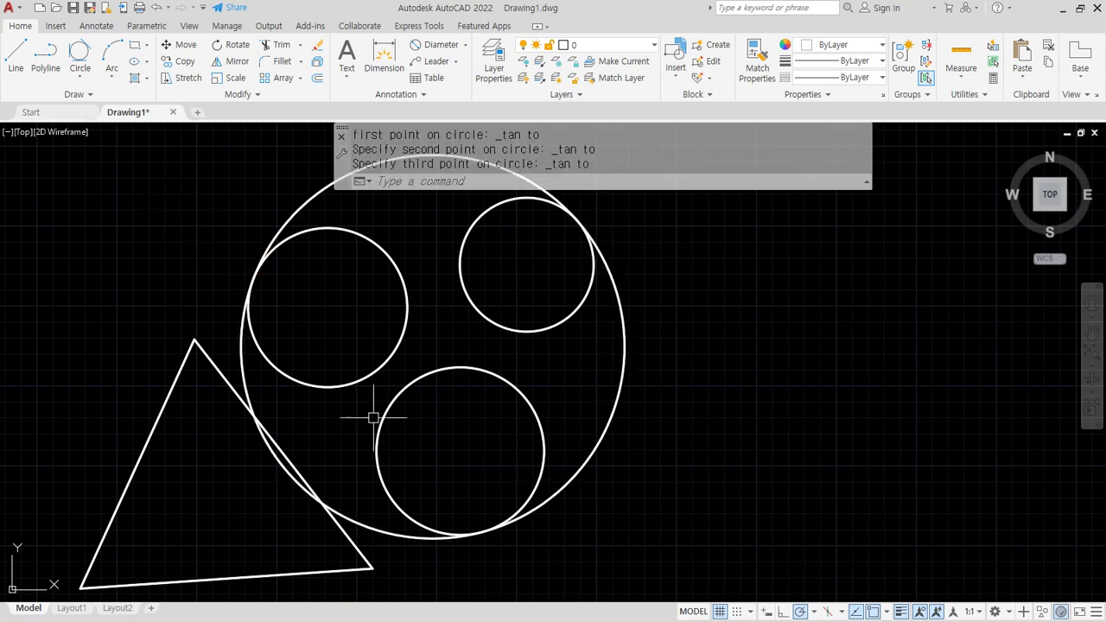
Step: Draw a small Tan, Tan, Tan circle in the gap between the three circles, tangent to their inner sides
{"action": "left_click", "coordinate": [78, 76]}
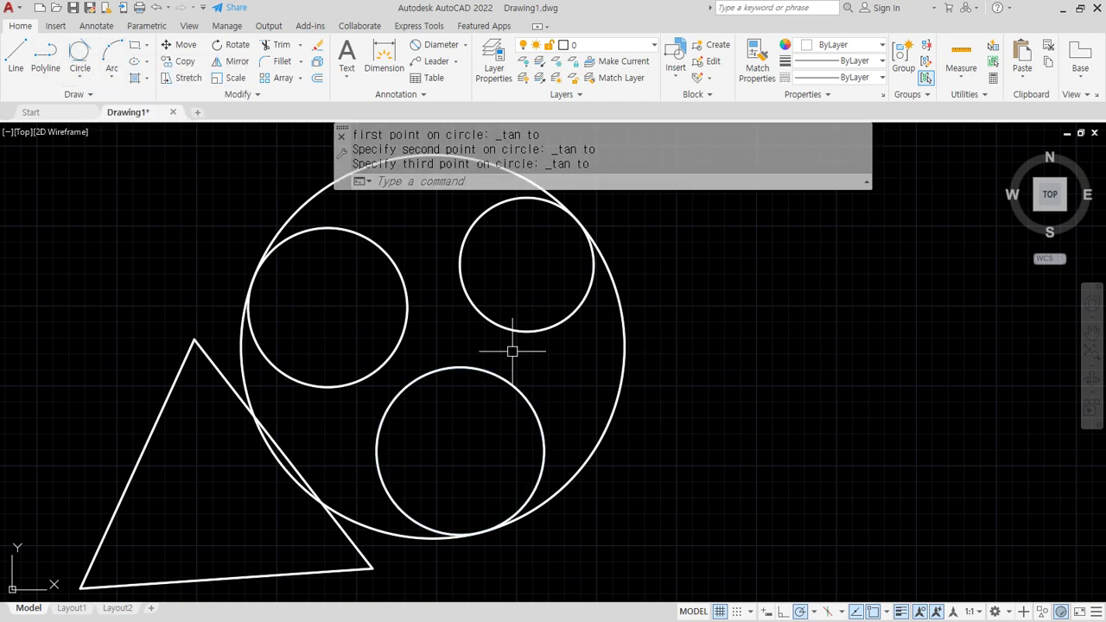
{"action": "left_click", "coordinate": [77, 54]}
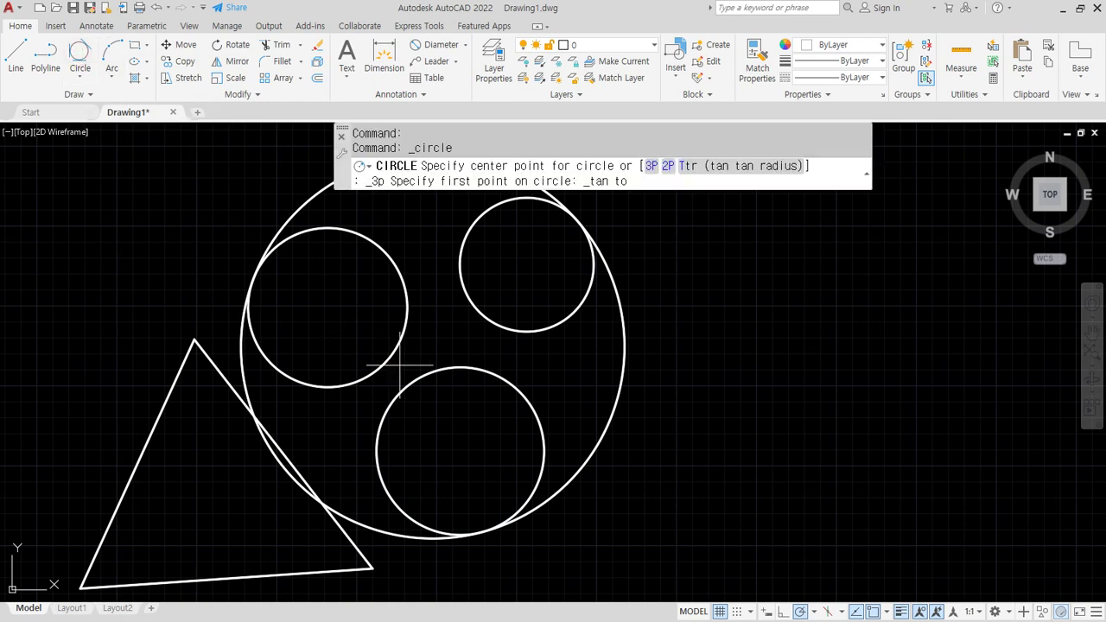
{"action": "left_click", "coordinate": [406, 316]}
{"action": "left_click", "coordinate": [474, 306]}
{"action": "left_click", "coordinate": [461, 366]}
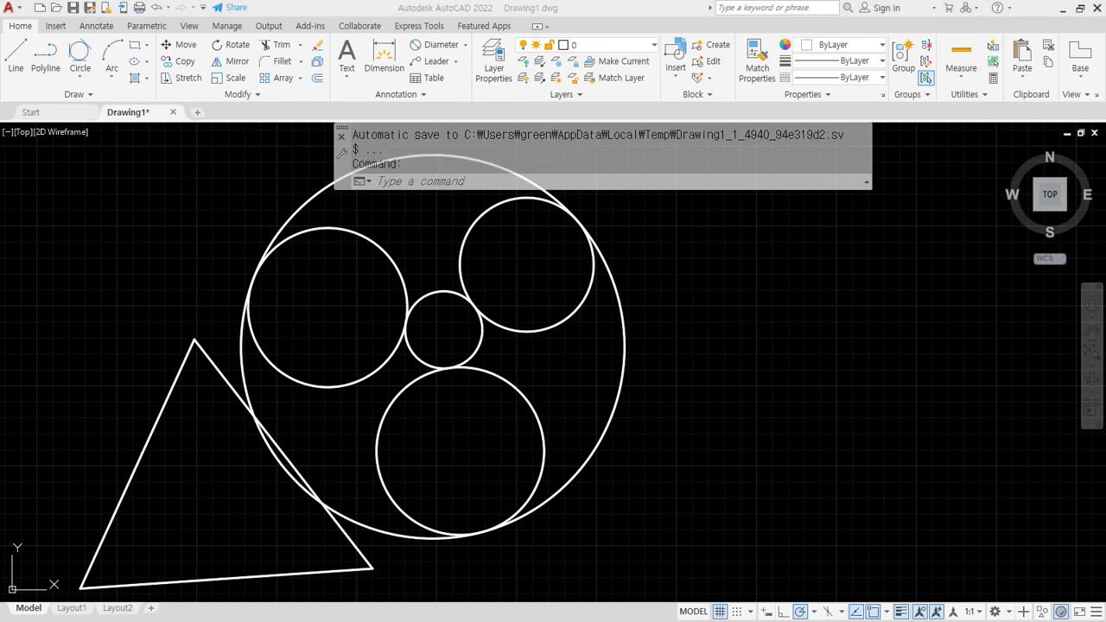
Step: Switch to the Notepad notes, highlight the OSNAP (Object SNAP F3) entry in temporary red, clear the marks, and return to AutoCAD
{"action": "key", "text": "alt+Tab"}
{"action": "scroll", "coordinate": [371, 295], "scroll_direction": "down", "scroll_amount": 1}
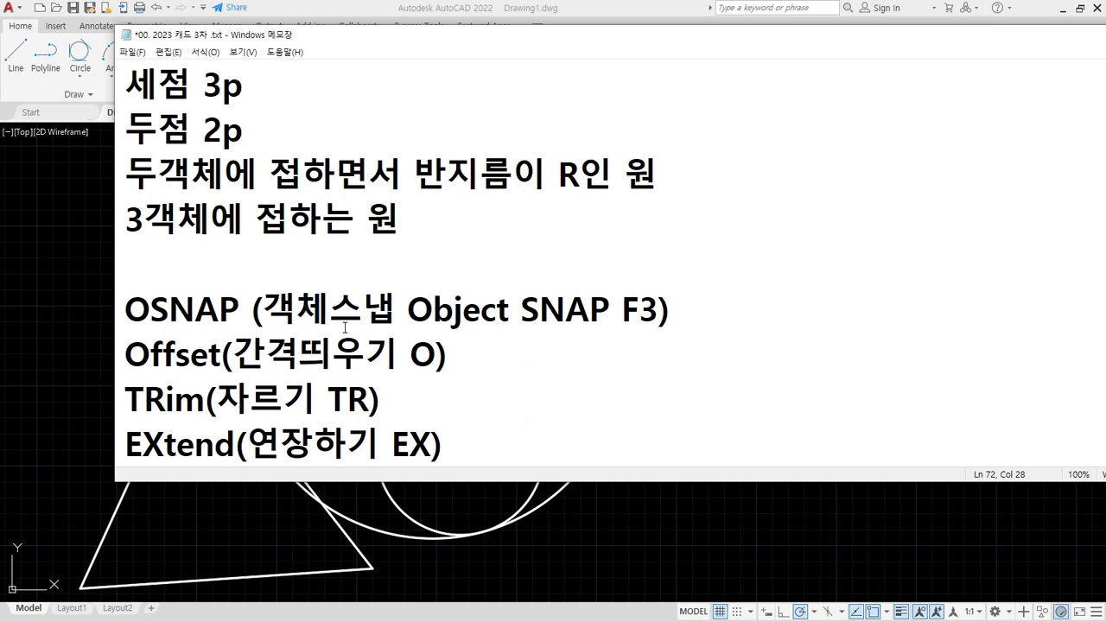
{"action": "mouse_move", "coordinate": [256, 326]}
{"action": "left_mouse_down"}
{"action": "mouse_move", "coordinate": [595, 327]}
{"action": "mouse_move", "coordinate": [436, 335]}
{"action": "mouse_move", "coordinate": [506, 320]}
{"action": "mouse_move", "coordinate": [396, 302]}
{"action": "mouse_move", "coordinate": [518, 310]}
{"action": "mouse_move", "coordinate": [505, 339]}
{"action": "left_mouse_up"}
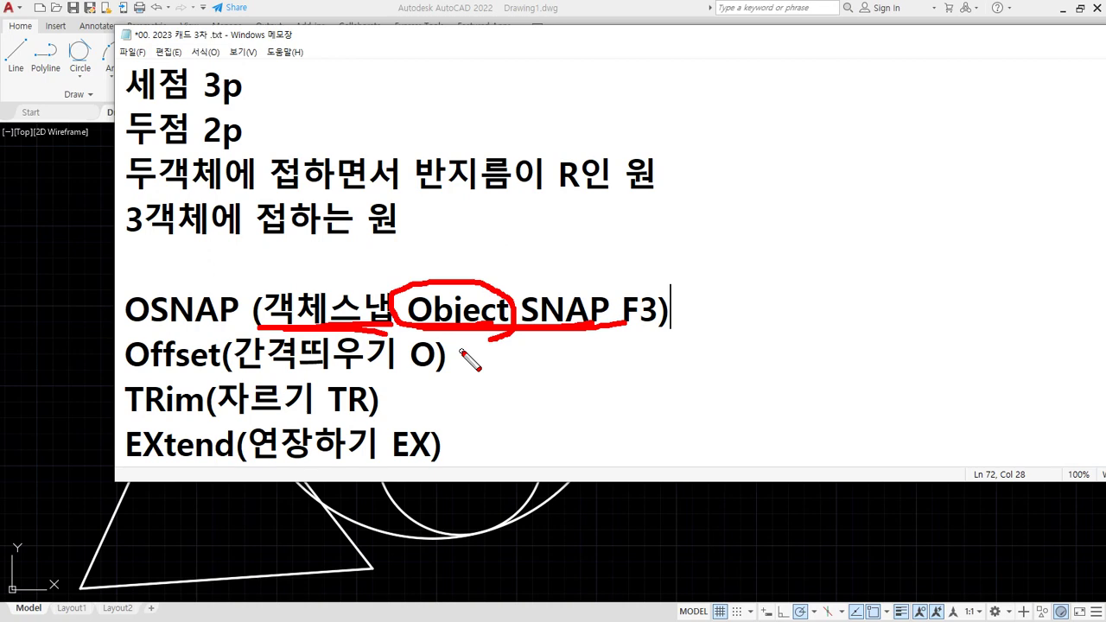
{"action": "key", "text": "Escape"}
{"action": "key", "text": "alt+Tab"}
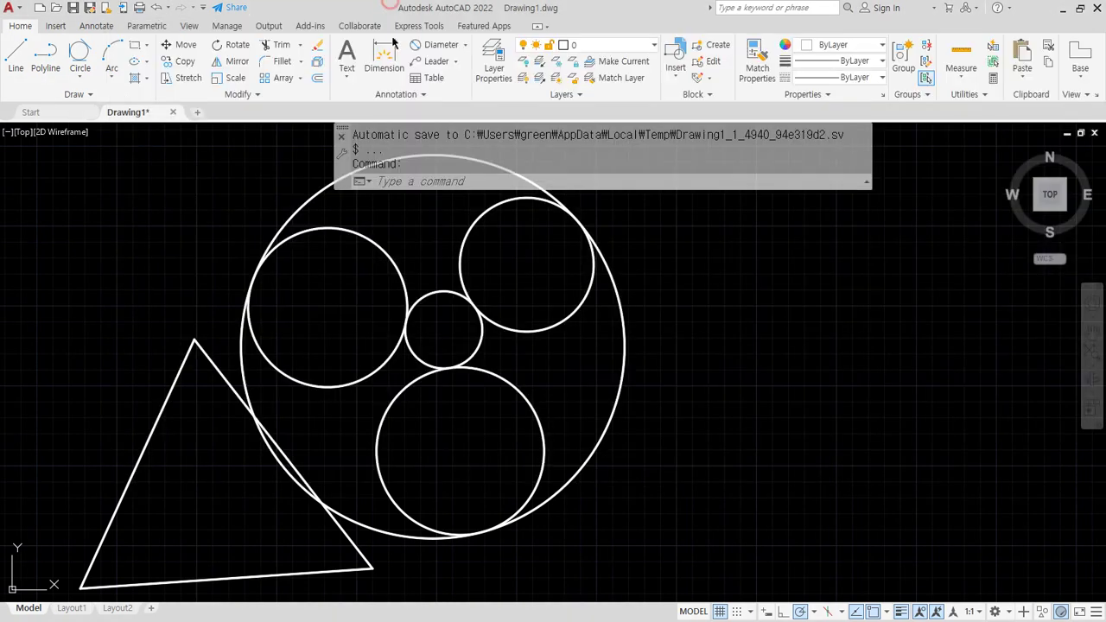
{"action": "middle_click_drag", "start_coordinate": [251, 390], "coordinate": [377, 295]}
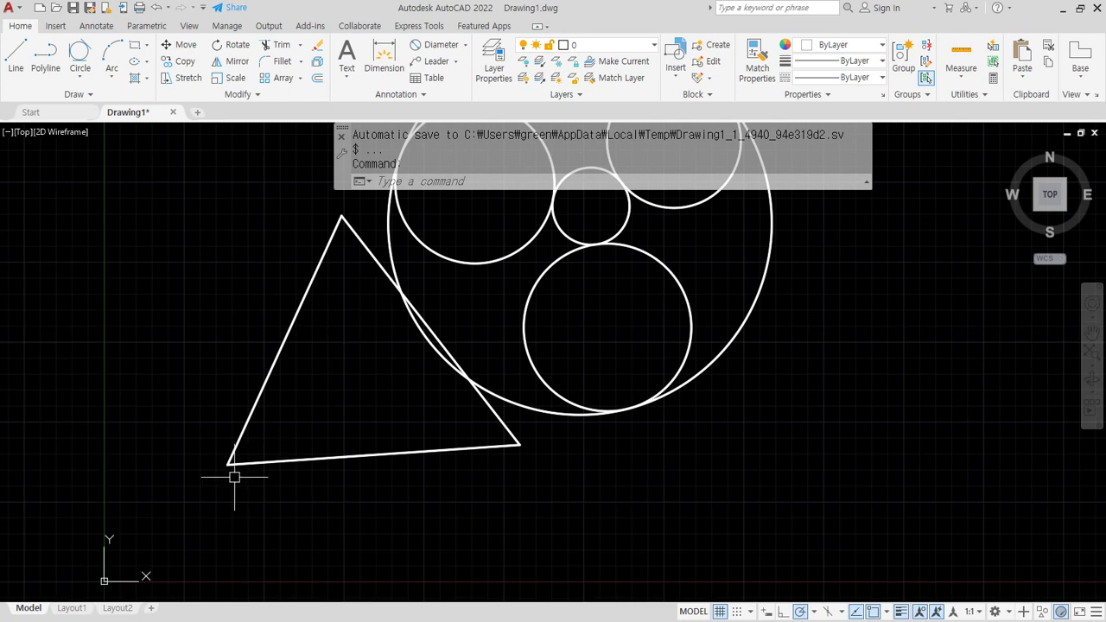
Step: Circle the triangle's lower-left and top corners in temporary red, and clear the marks
{"action": "mouse_move", "coordinate": [246, 444]}
{"action": "left_mouse_down"}
{"action": "mouse_move", "coordinate": [212, 466]}
{"action": "mouse_move", "coordinate": [249, 451]}
{"action": "left_mouse_up"}
{"action": "mouse_move", "coordinate": [339, 237]}
{"action": "left_mouse_down"}
{"action": "mouse_move", "coordinate": [345, 191]}
{"action": "mouse_move", "coordinate": [342, 231]}
{"action": "left_mouse_up"}
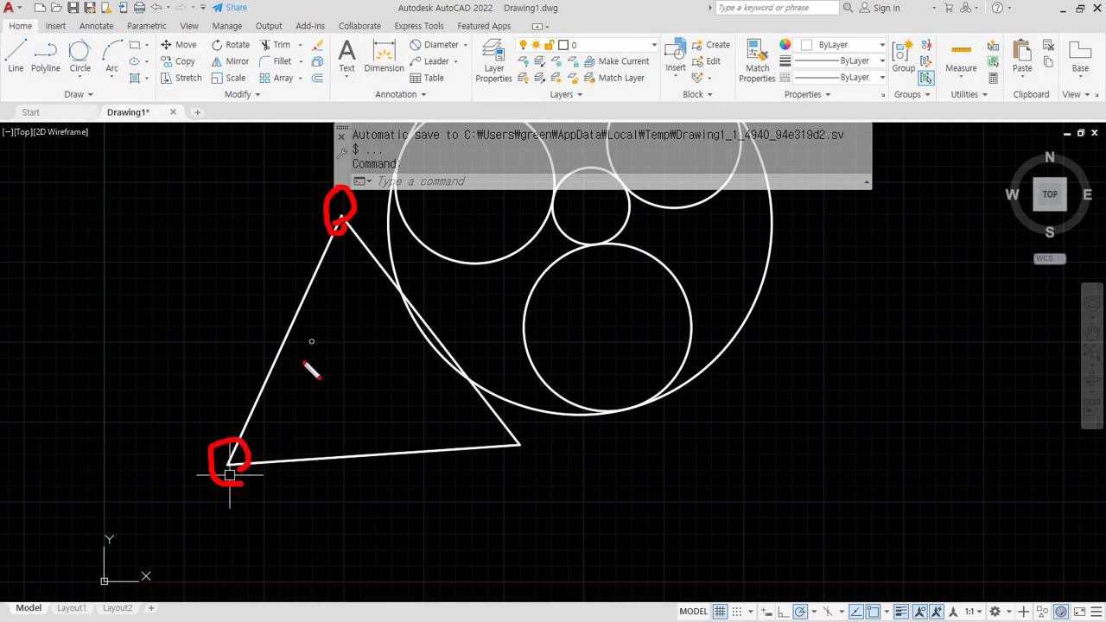
{"action": "key", "text": "Escape"}
Step: Try a 3P circle snapped to the triangle's top and lower-left corners, and cancel it at the third point
{"action": "type", "text": "c"}
{"action": "key", "text": "Return"}
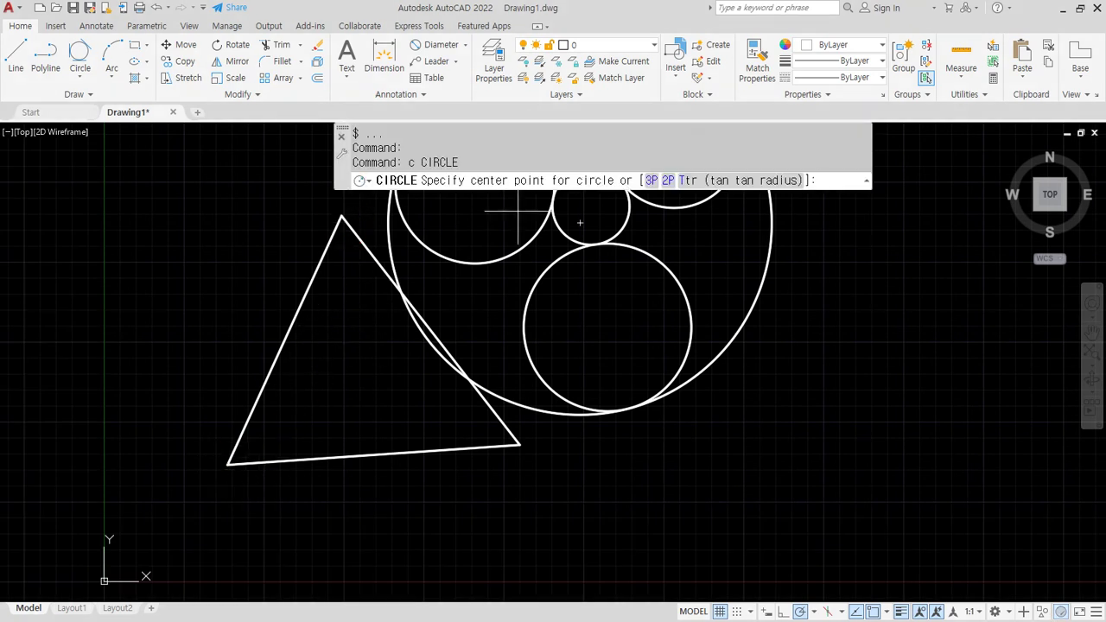
{"action": "left_click", "coordinate": [651, 181]}
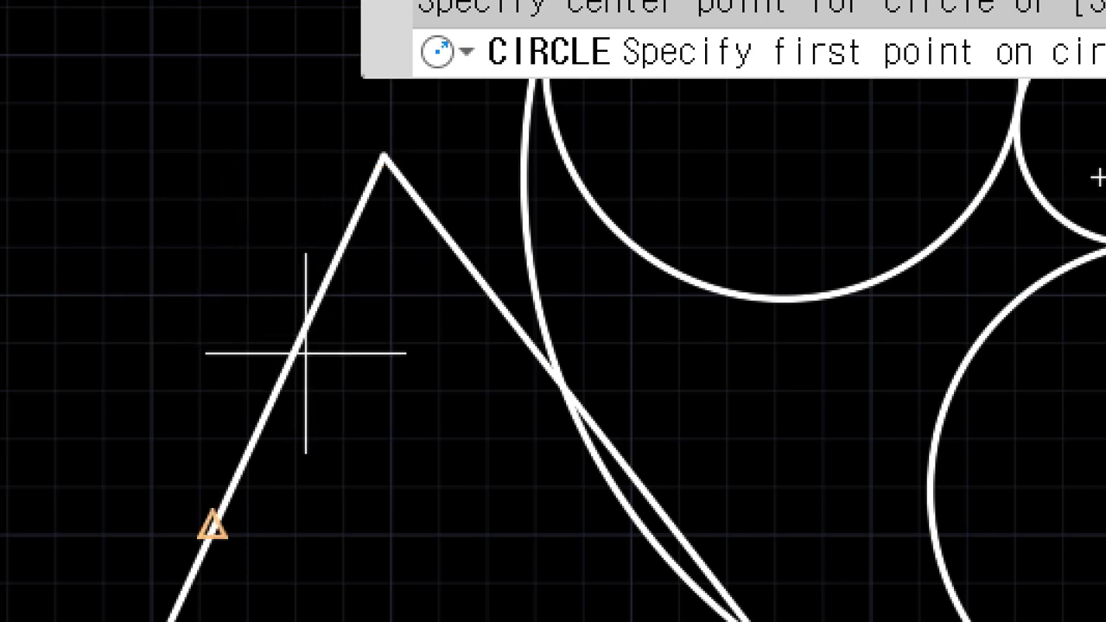
{"action": "left_click", "coordinate": [332, 268]}
{"action": "scroll", "coordinate": [210, 402], "scroll_direction": "down", "scroll_amount": 3}
{"action": "scroll", "coordinate": [210, 403], "scroll_direction": "up", "scroll_amount": 5}
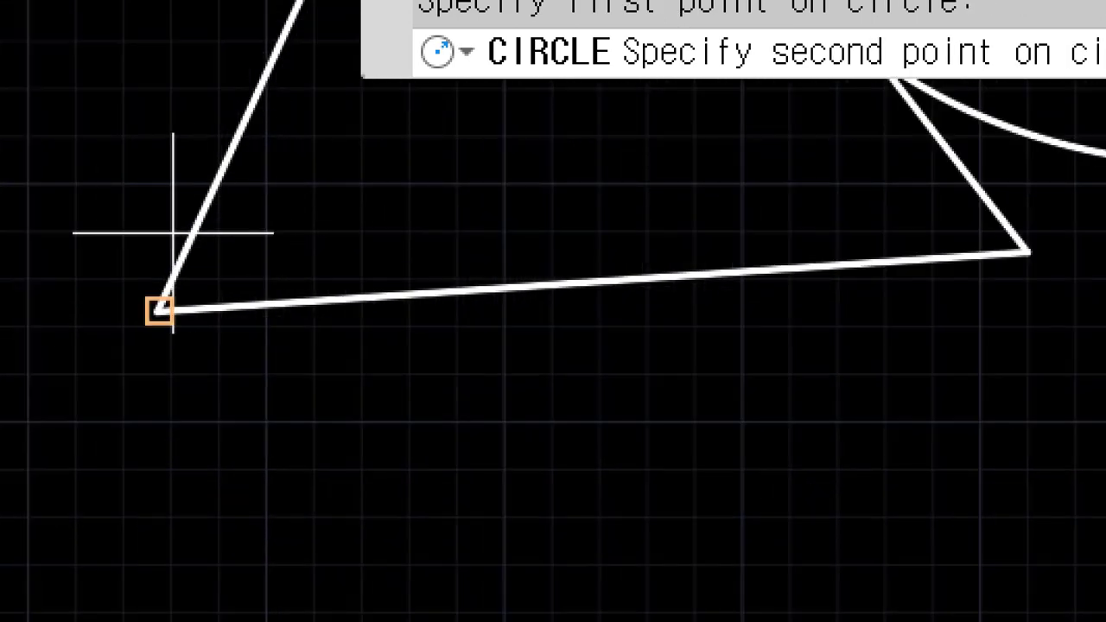
{"action": "left_click", "coordinate": [159, 311]}
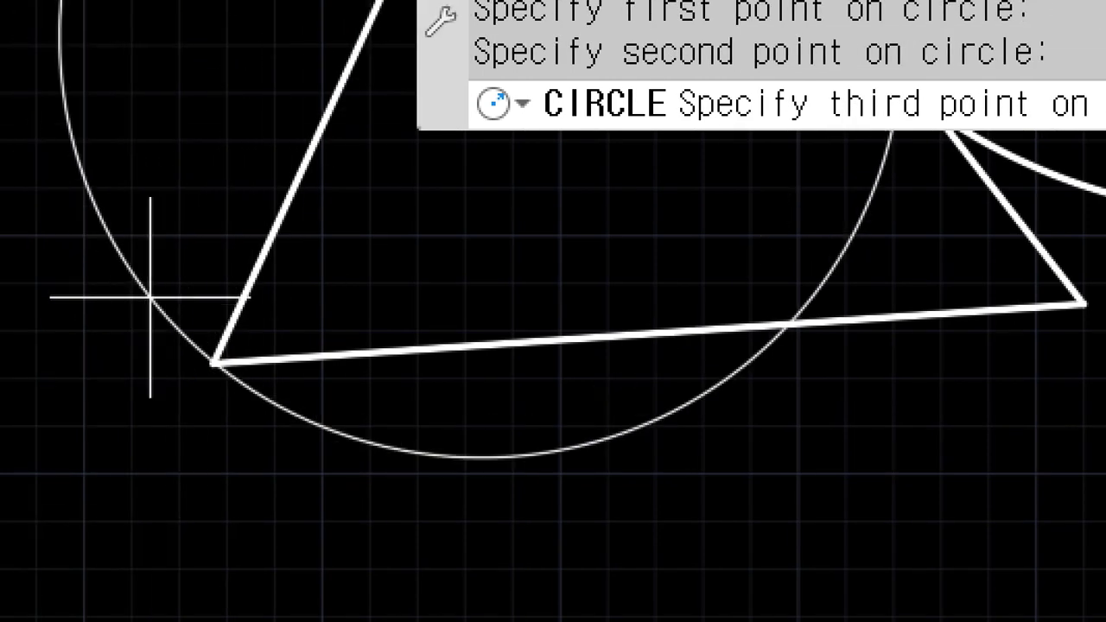
{"action": "scroll", "coordinate": [150, 297], "scroll_direction": "down", "scroll_amount": 4}
{"action": "middle_click_drag", "start_coordinate": [475, 141], "coordinate": [440, 306]}
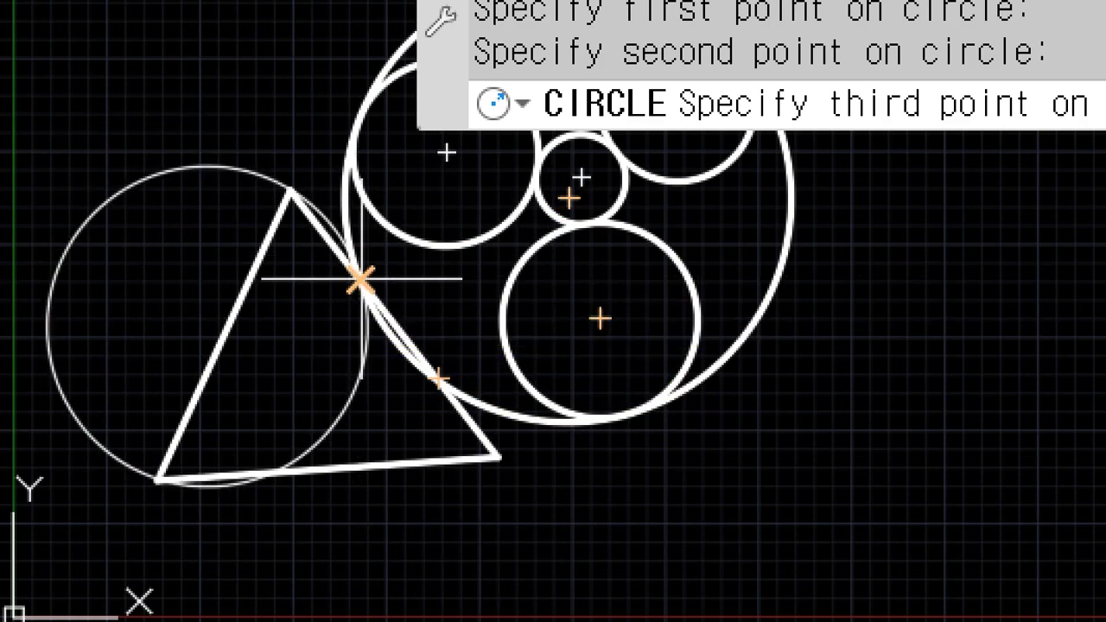
{"action": "key", "text": "Escape"}
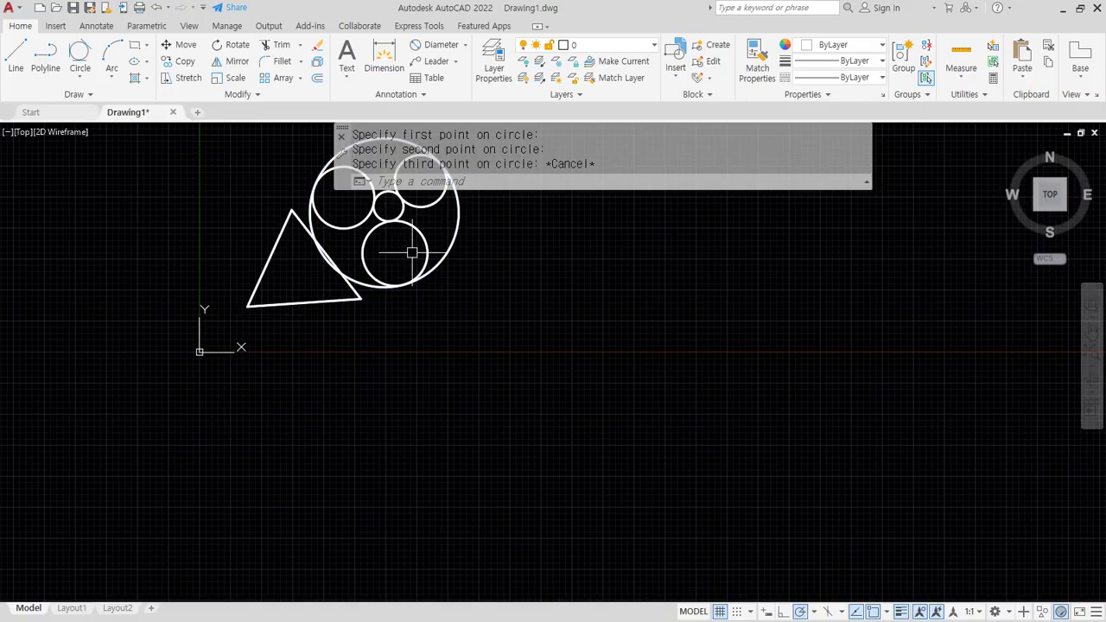
{"action": "mouse_move", "coordinate": [380, 198]}
{"action": "middle_mouse_down"}
{"action": "mouse_move", "coordinate": [437, 313]}
{"action": "mouse_move", "coordinate": [495, 344]}
{"action": "mouse_move", "coordinate": [536, 340]}
{"action": "middle_mouse_up"}
{"action": "scroll", "coordinate": [431, 302], "scroll_direction": "up", "scroll_amount": 3}
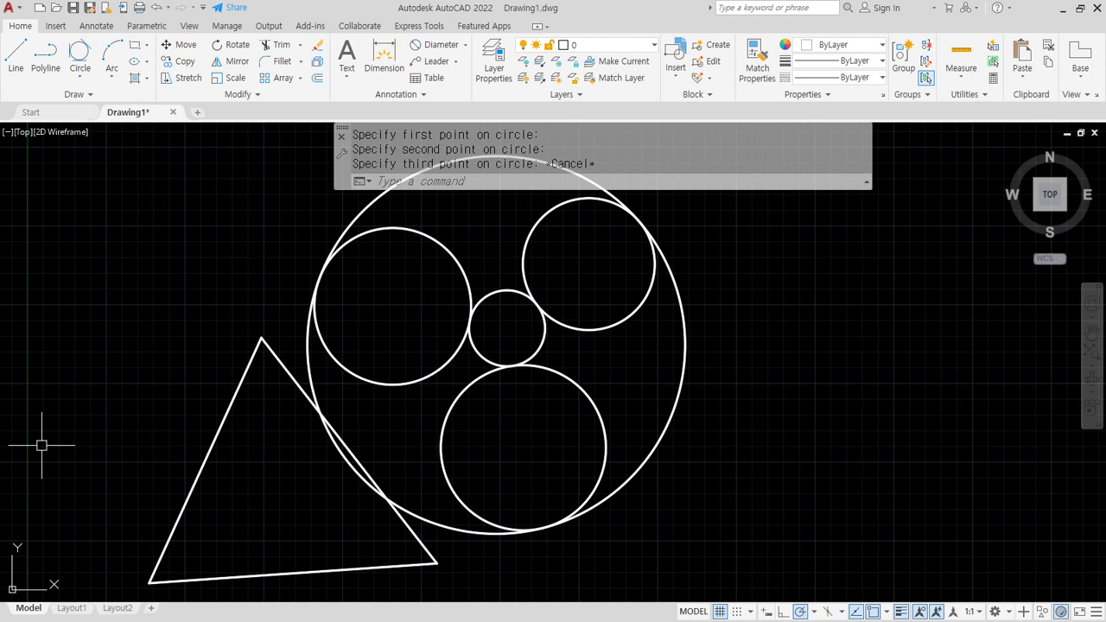
Step: Switch to the Notepad notes and add the line "1. 선관련" below the OSNAP entry
{"action": "key", "text": "alt+Tab"}
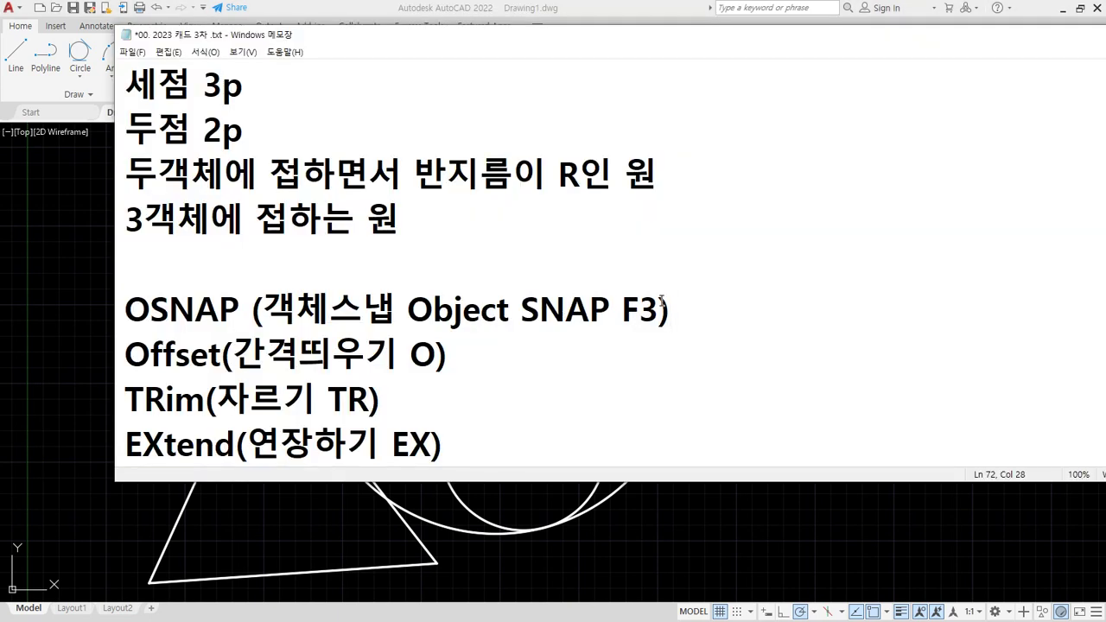
{"action": "key", "text": "Return"}
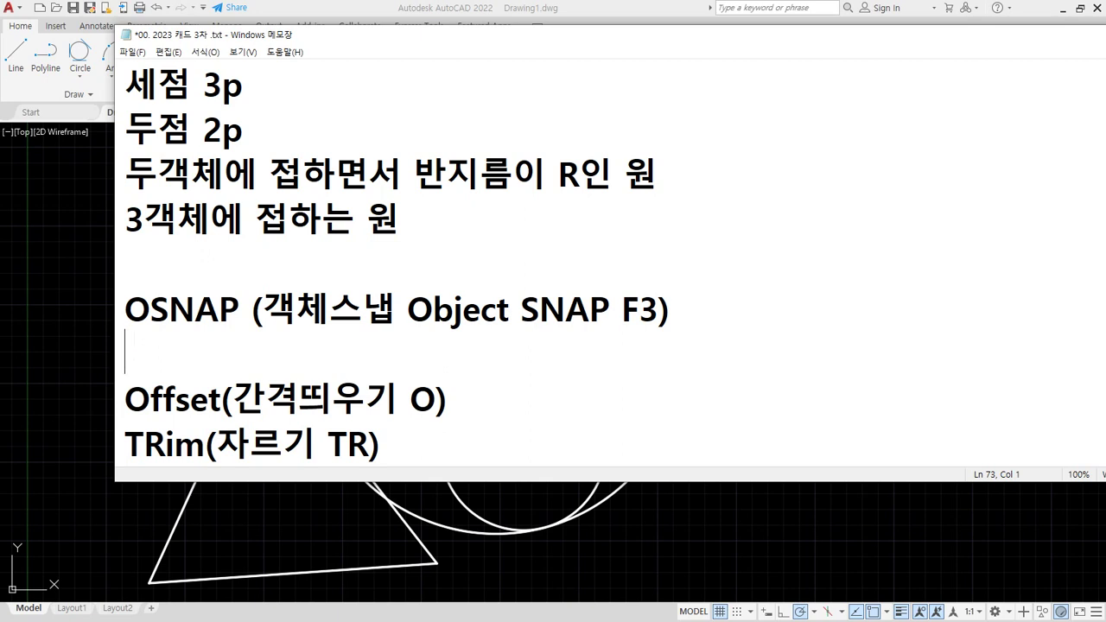
{"action": "type", "text": "tjs"}
{"action": "key", "text": "BackSpace"}
{"action": "key", "text": "BackSpace"}
{"action": "key", "text": "BackSpace"}
{"action": "key", "text": "Hangul"}
{"action": "type", "text": "선고"}
{"action": "type", "text": "관련"}
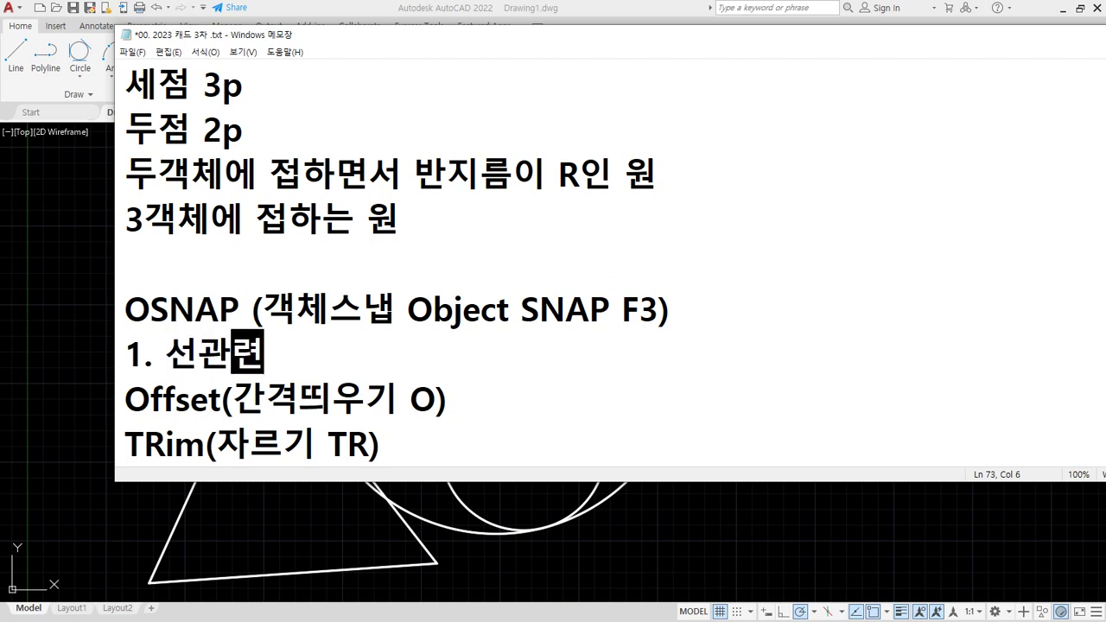
{"action": "left_click", "coordinate": [199, 352]}
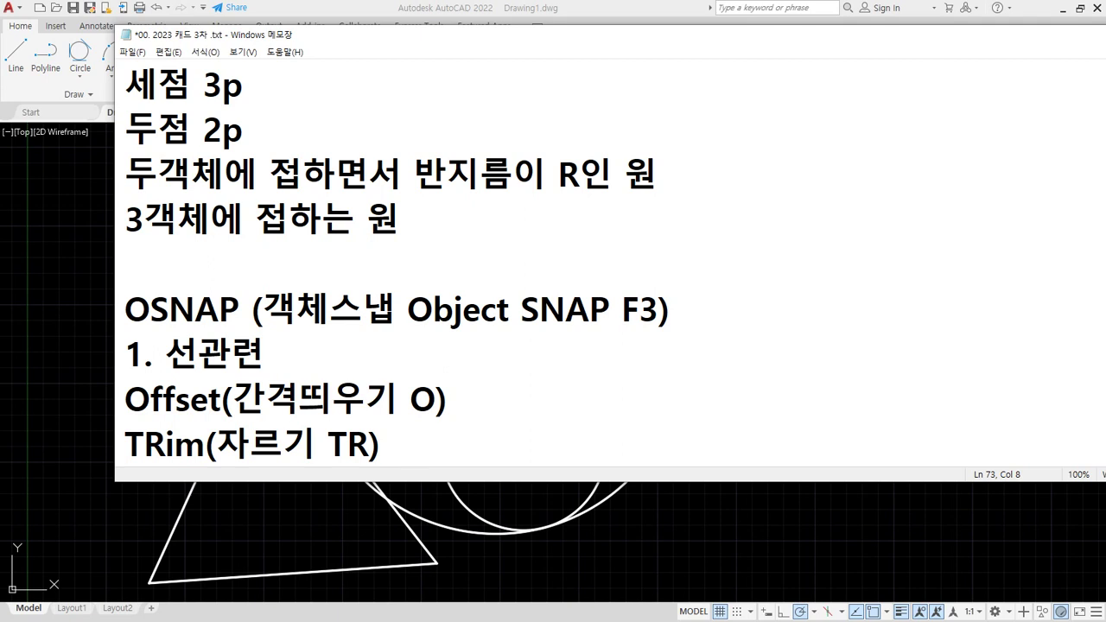
Step: Complete the "1. 선관련" line with "END point(끝점), MID point(중간점)"
{"action": "type", "text": "END"}
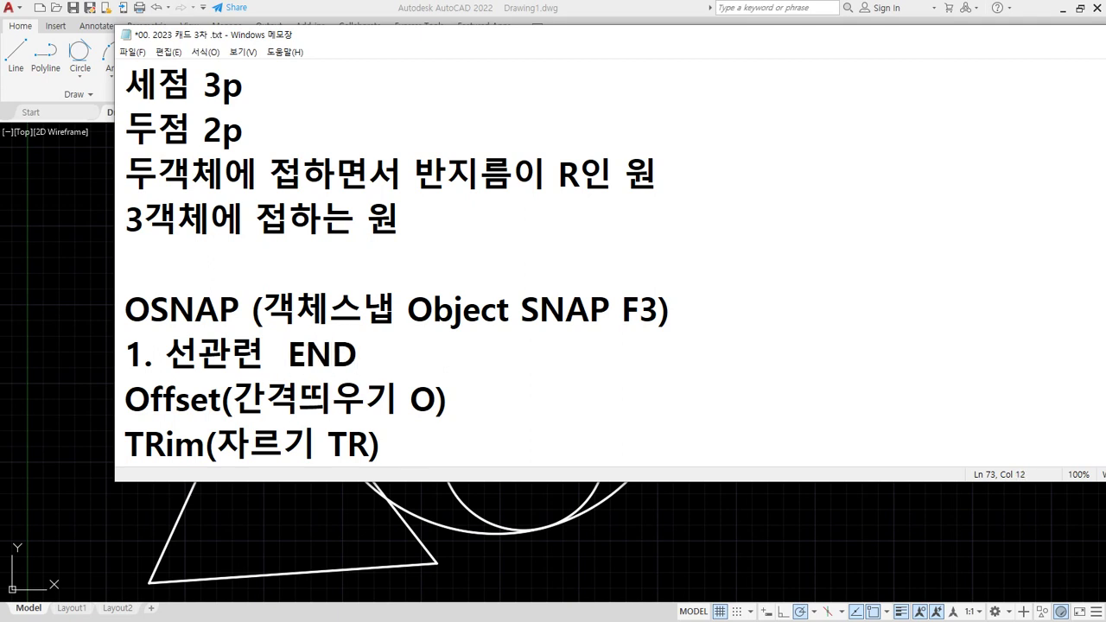
{"action": "type", "text": " pint"}
{"action": "key", "text": "BackSpace"}
{"action": "key", "text": "BackSpace"}
{"action": "type", "text": "oint"}
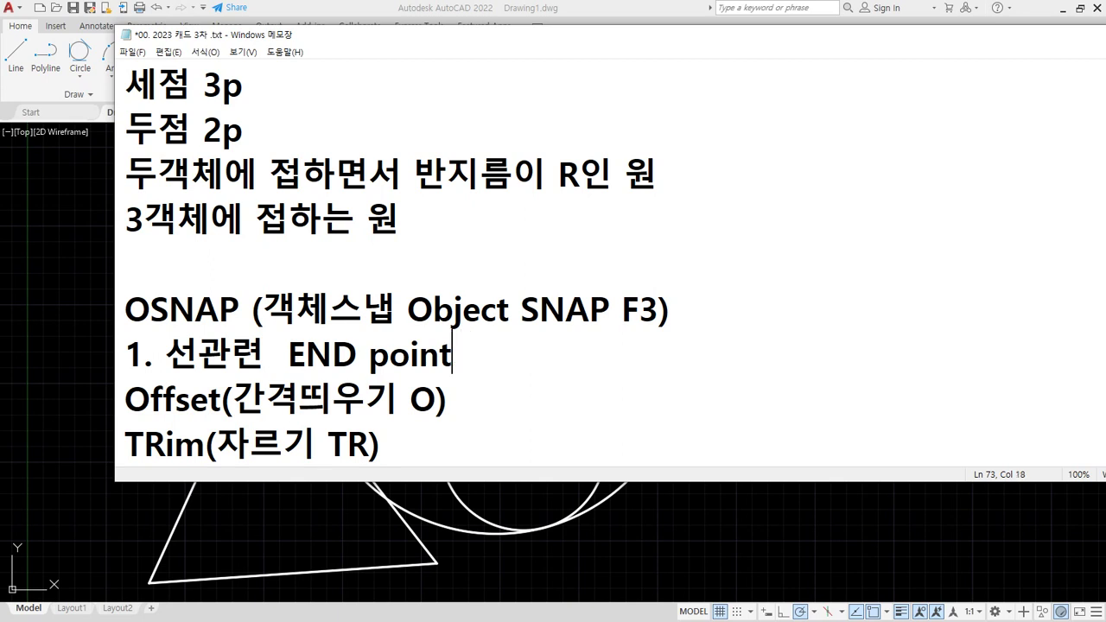
{"action": "type", "text": ",끝점)"}
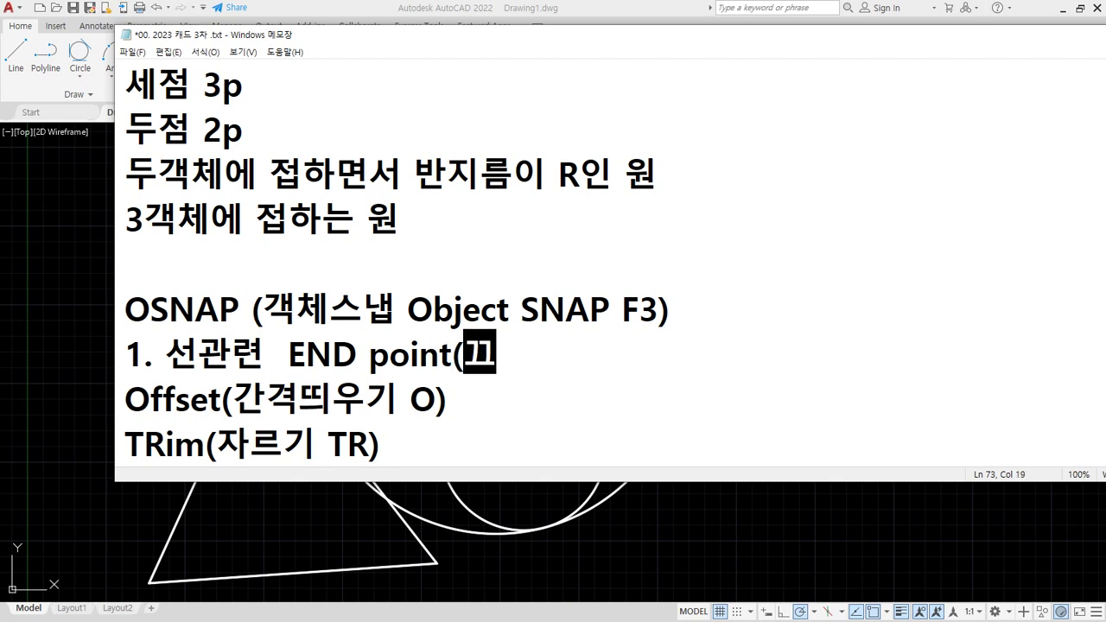
{"action": "type", "text": ", "}
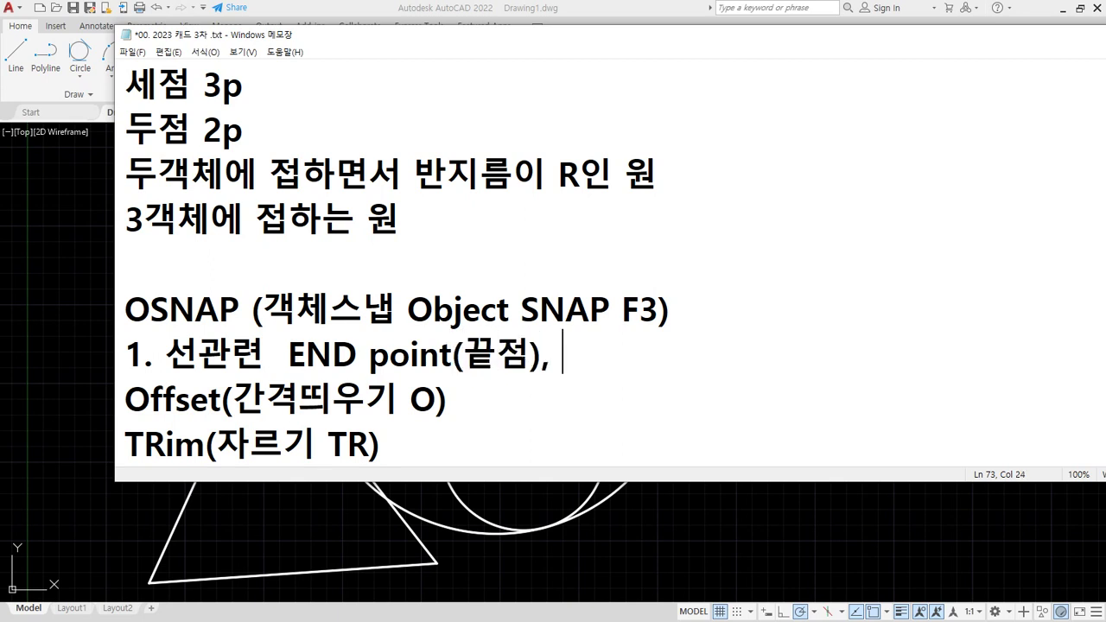
{"action": "type", "text": "MID point(중"}
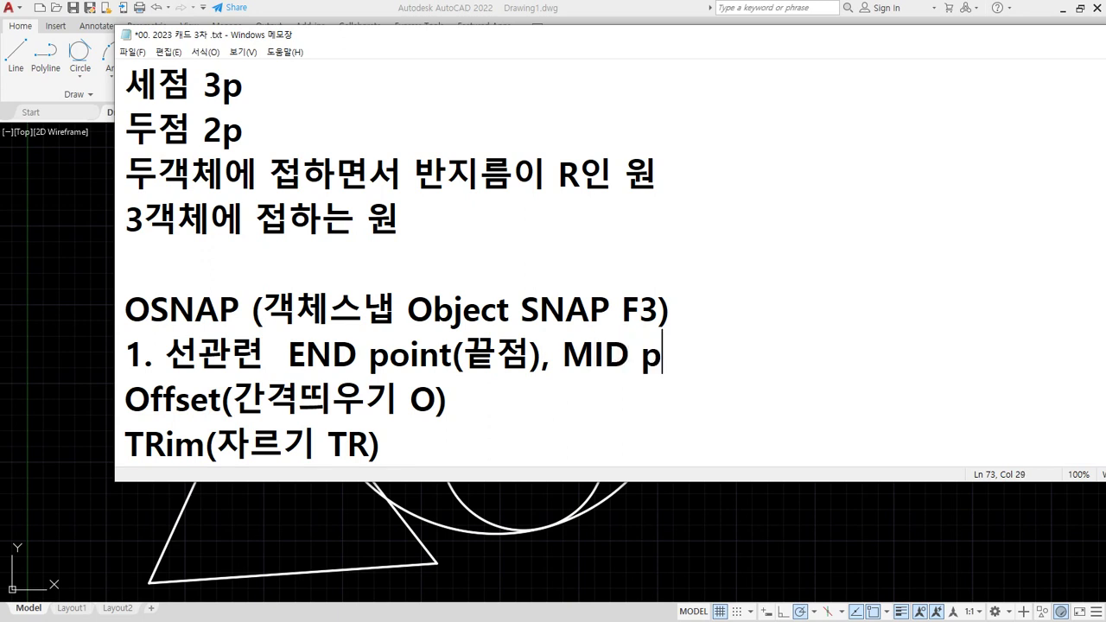
{"action": "type", "text": "간점)"}
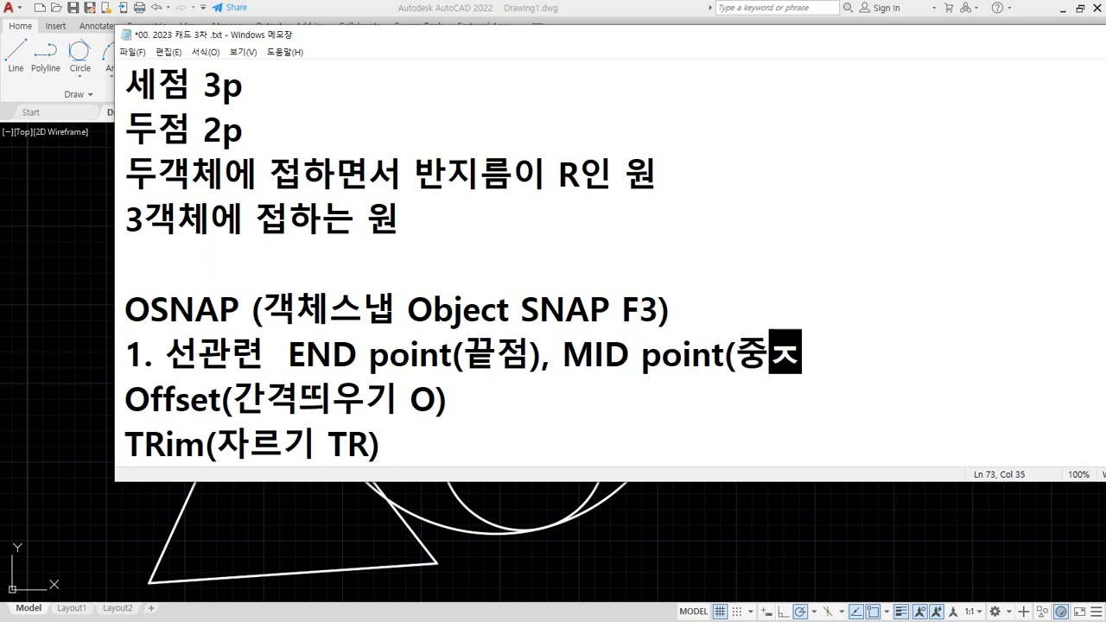
Step: Add a second line below it reading "2. 원관련 CENter(중심),"
{"action": "key", "text": "Return"}
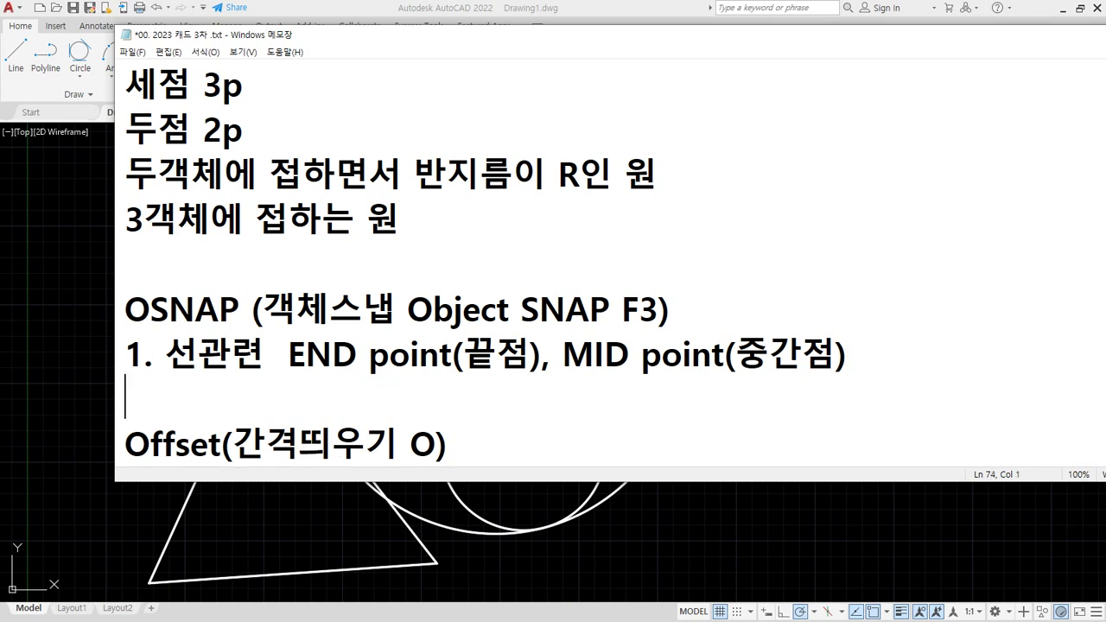
{"action": "type", "text": "2. 원관련 "}
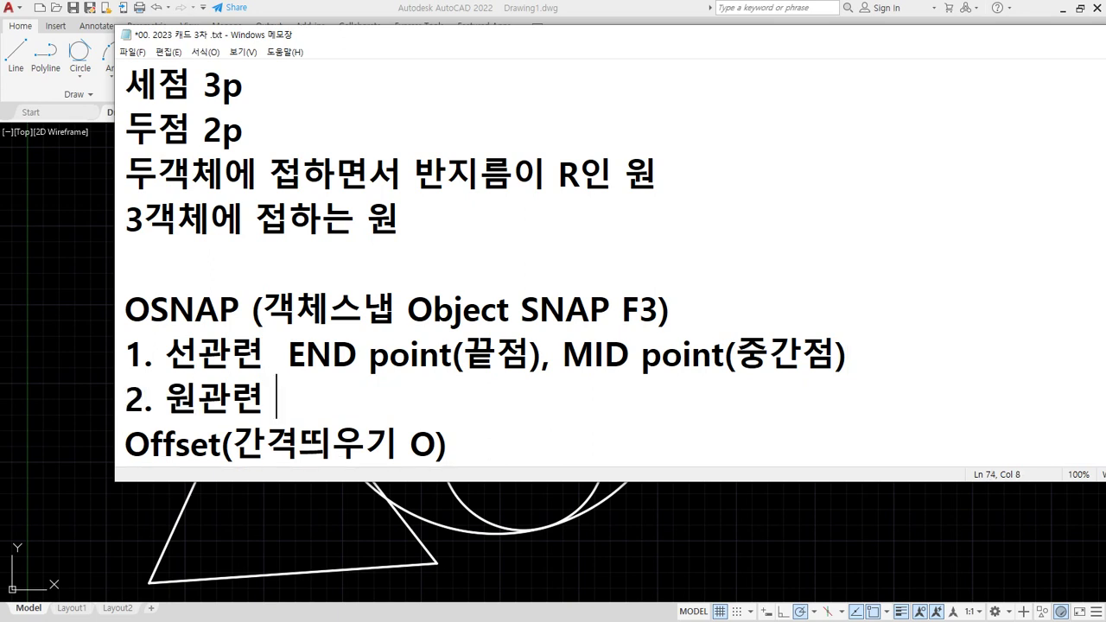
{"action": "type", "text": "CE"}
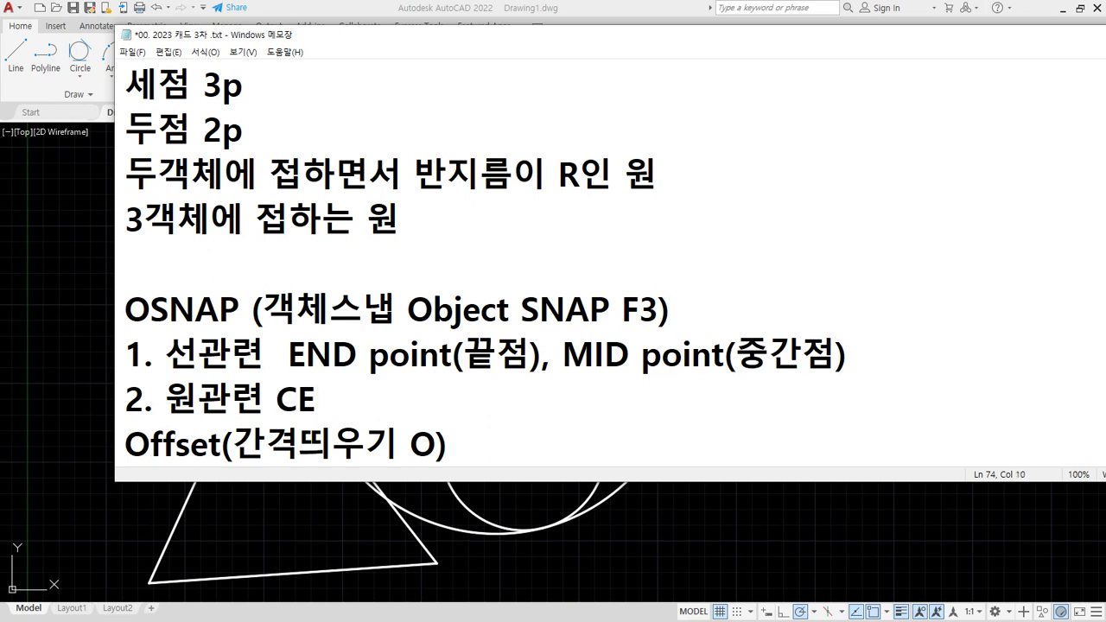
{"action": "type", "text": "Nter"}
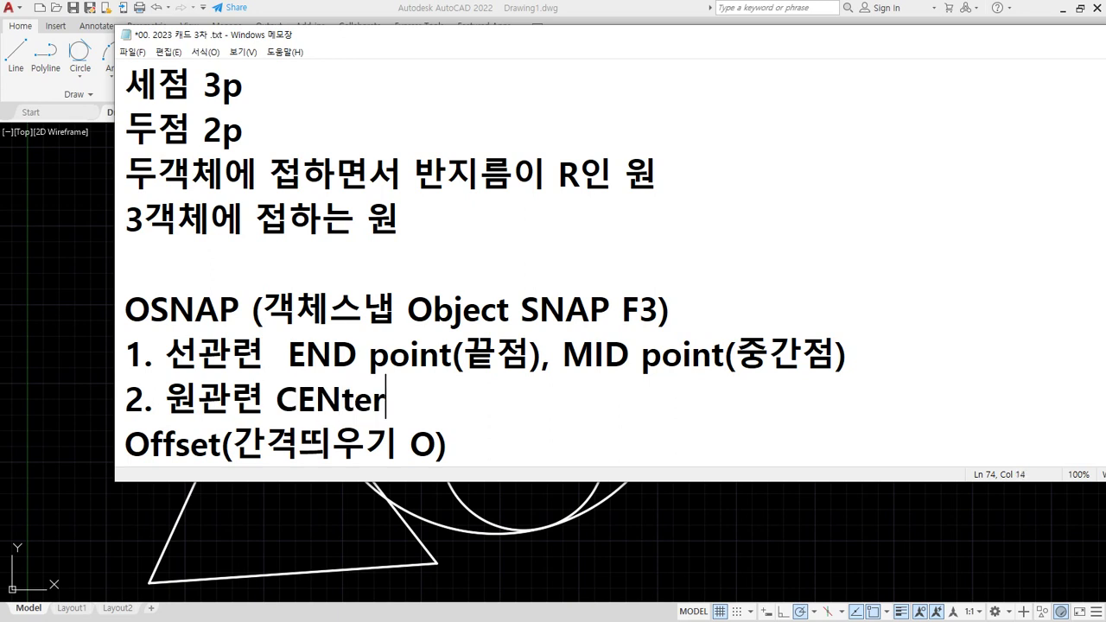
{"action": "type", "text": "(중심),"}
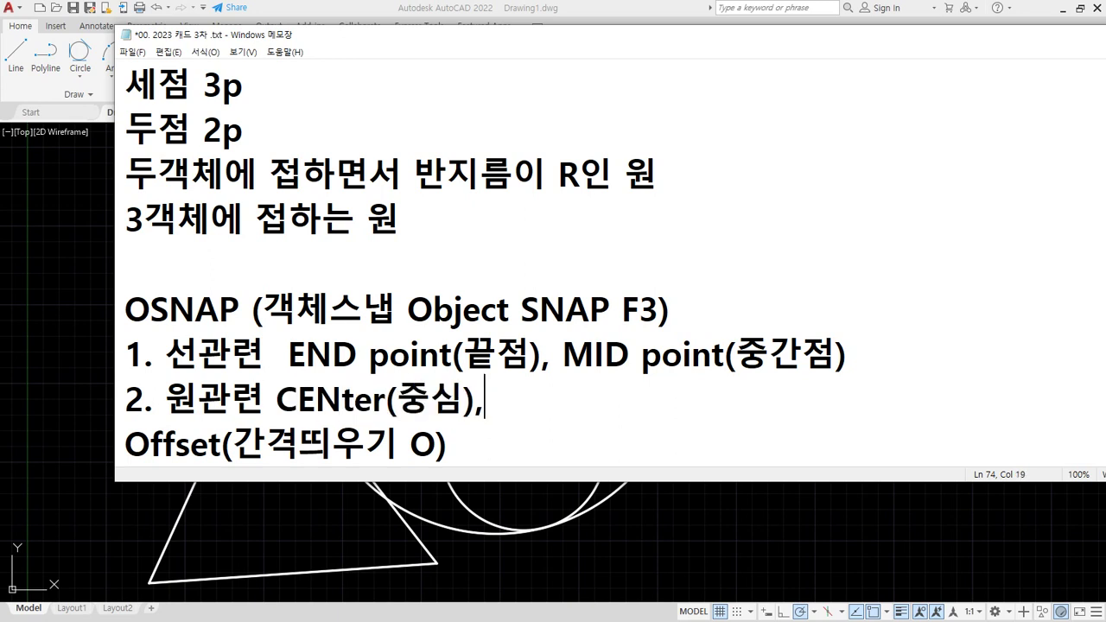
Step: Append "QUAdrant(사분점)," to the "2. 원관련" line
{"action": "type", "text": " QI"}
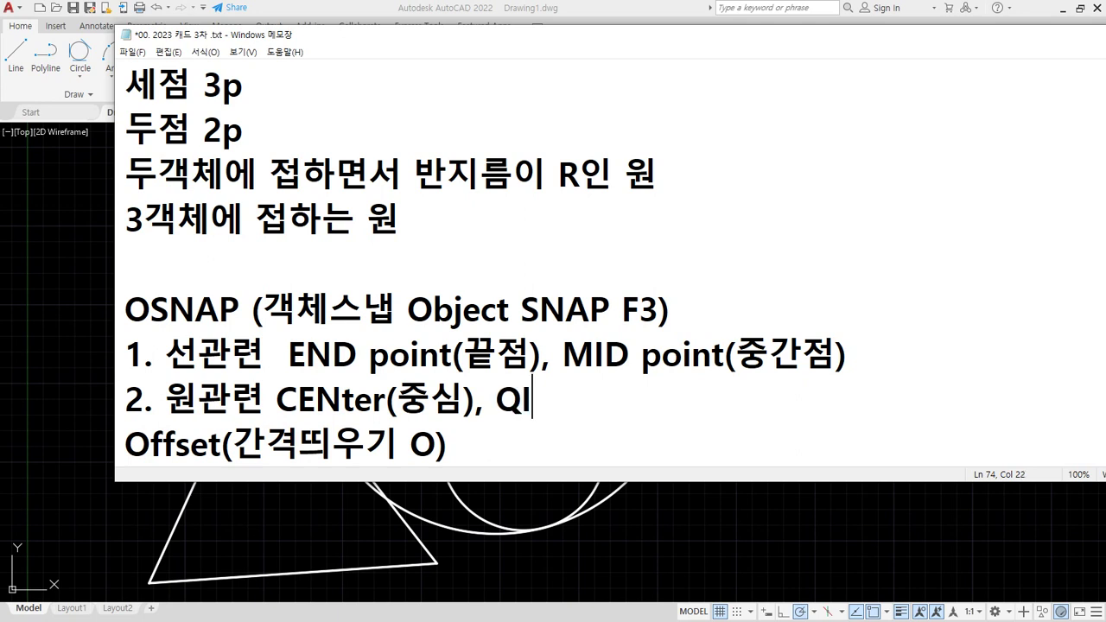
{"action": "key", "text": "BackSpace"}
{"action": "type", "text": "UAdr"}
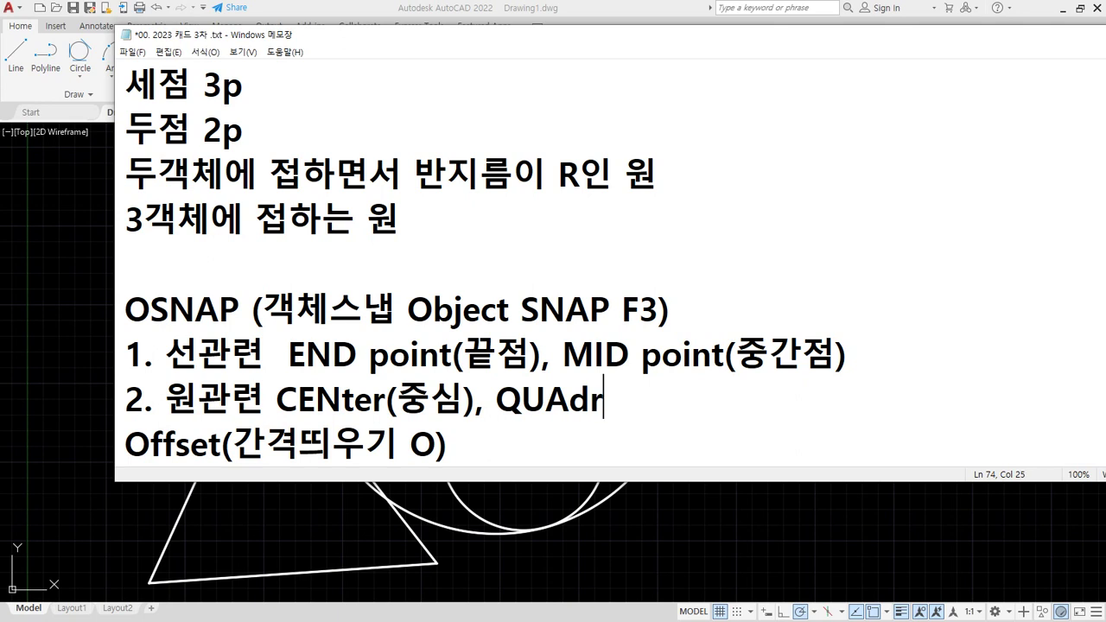
{"action": "type", "text": "ant(삽"}
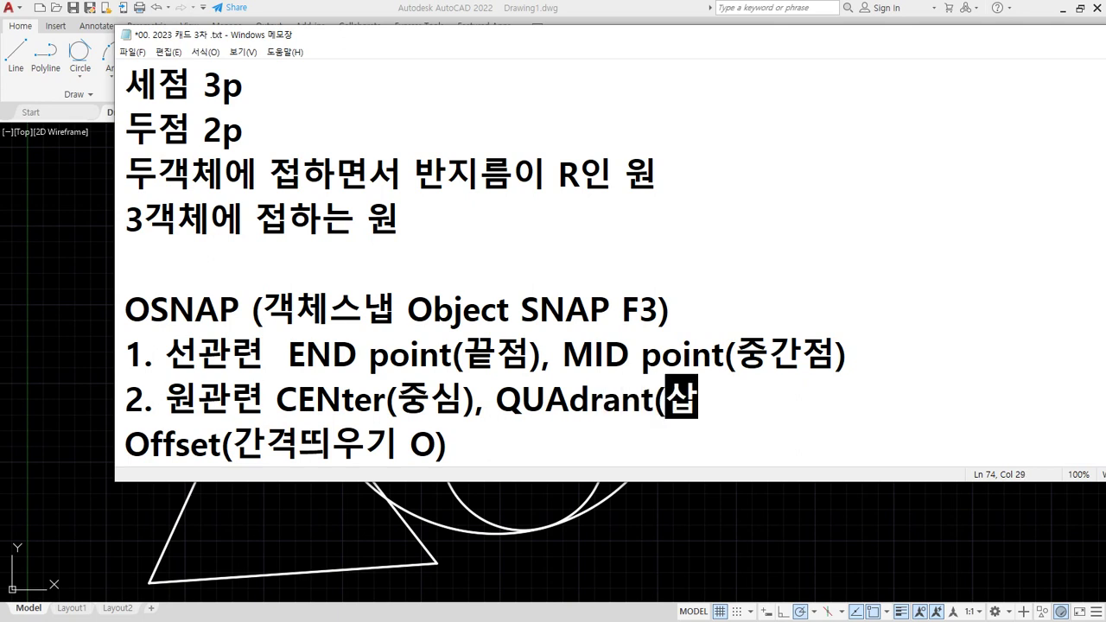
{"action": "type", "text": "분점), "}
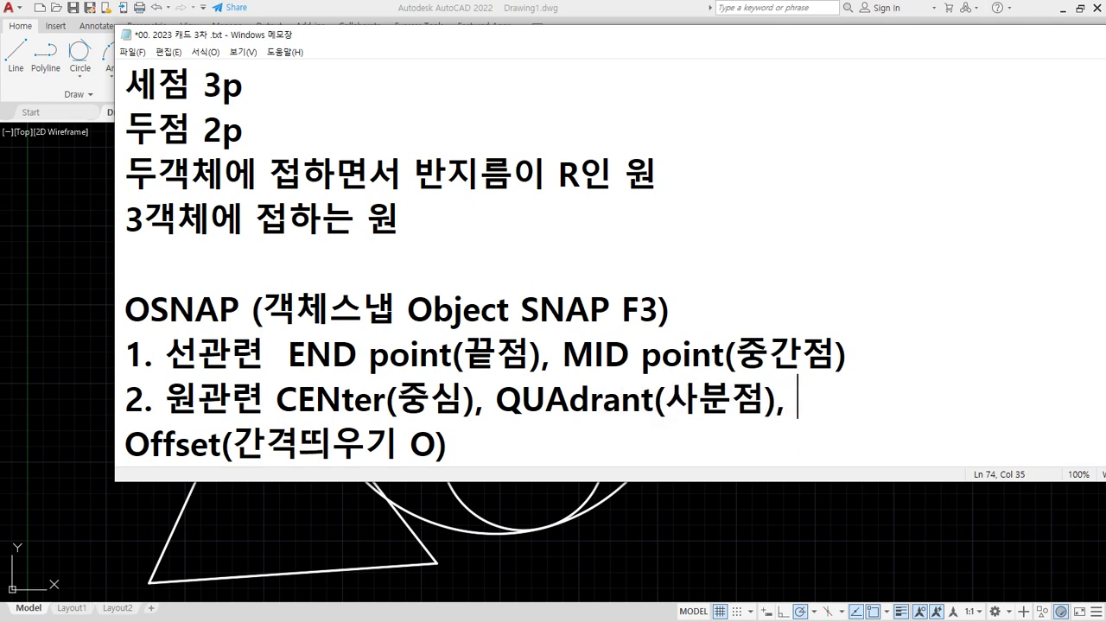
Step: Append "TANgent(접점)" to the circle-related line 2 of the OSNAP notes
{"action": "type", "text": "TAM"}
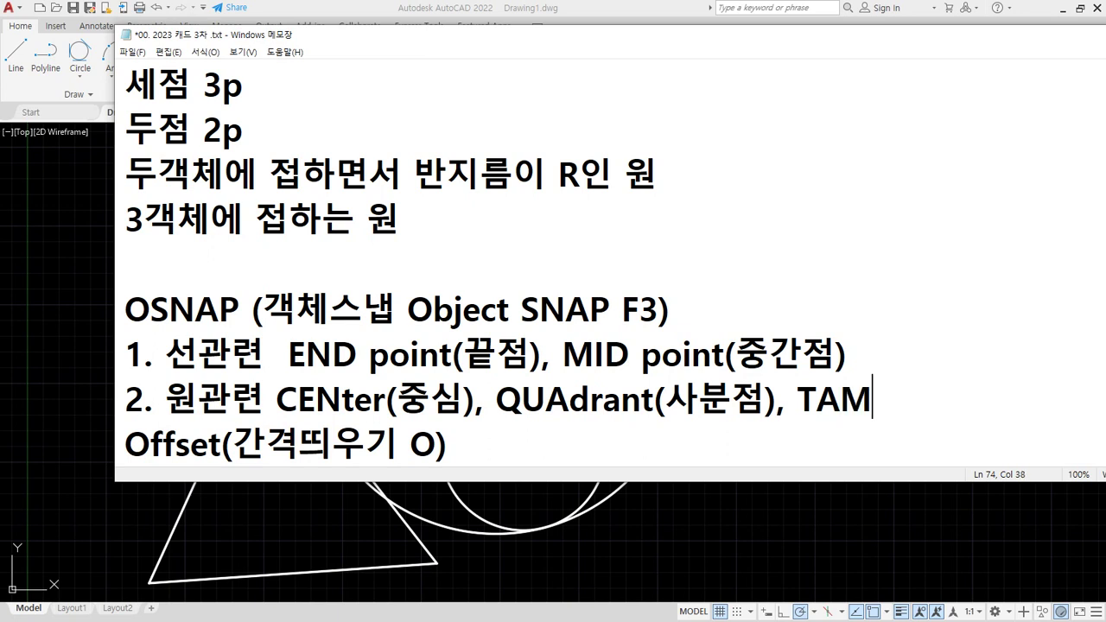
{"action": "key", "text": "BackSpace"}
{"action": "type", "text": "Ngent"}
{"action": "type", "text": "("}
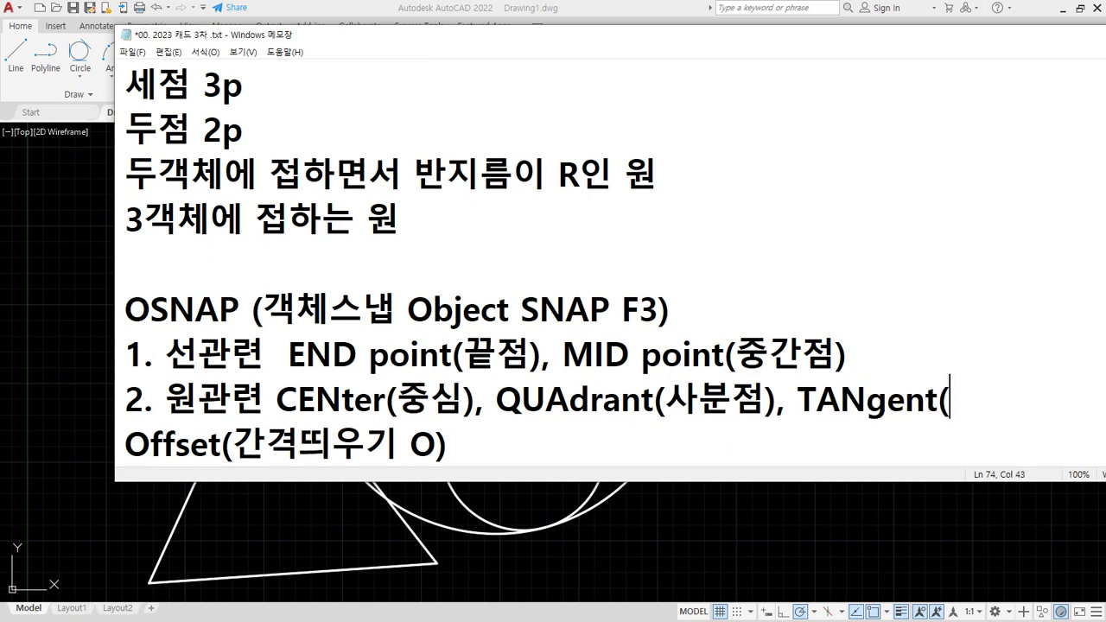
{"action": "type", "text": "접점)"}
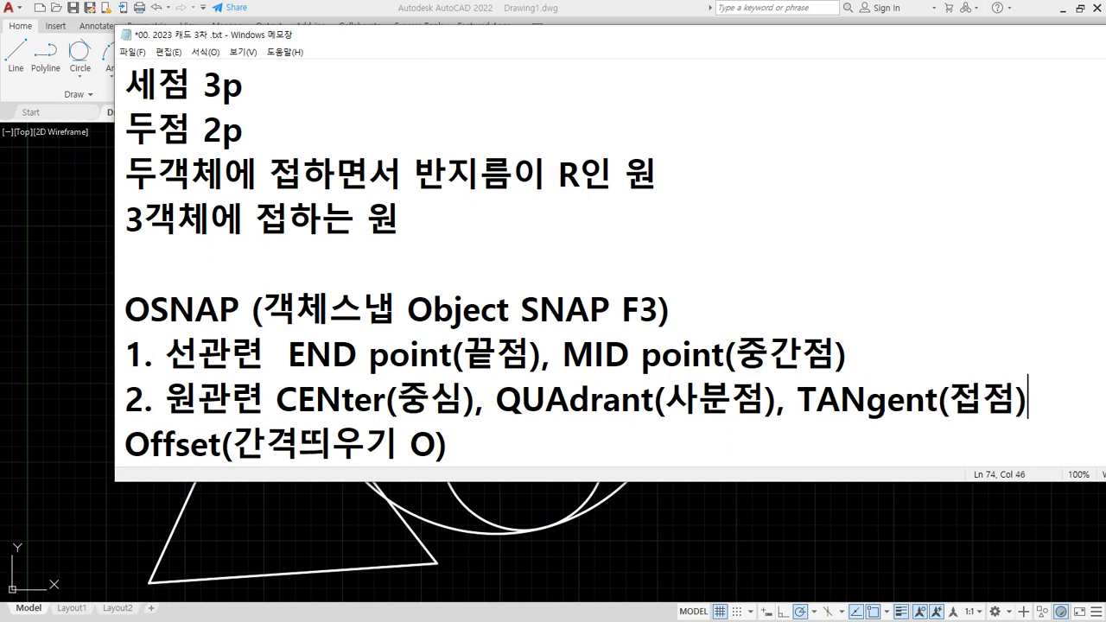
Step: Add the line "3. 기타 INTersect(교차), PERpendicula(수직점)" beneath line 2 of the OSNAP notes
{"action": "key", "text": "Return"}
{"action": "type", "text": "3. 기"}
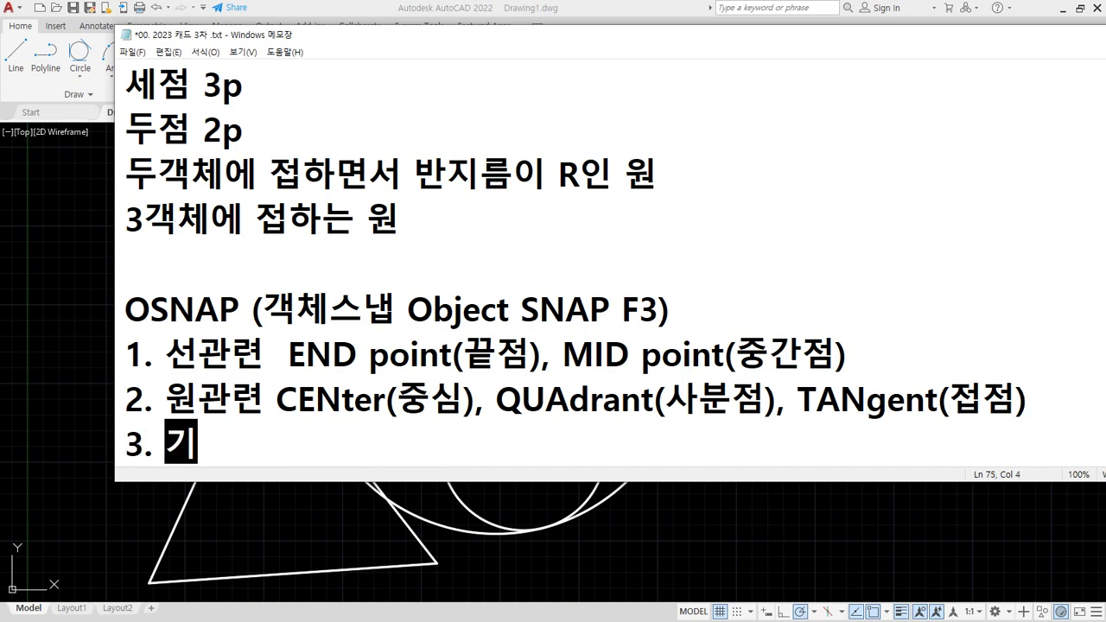
{"action": "type", "text": "타 IN"}
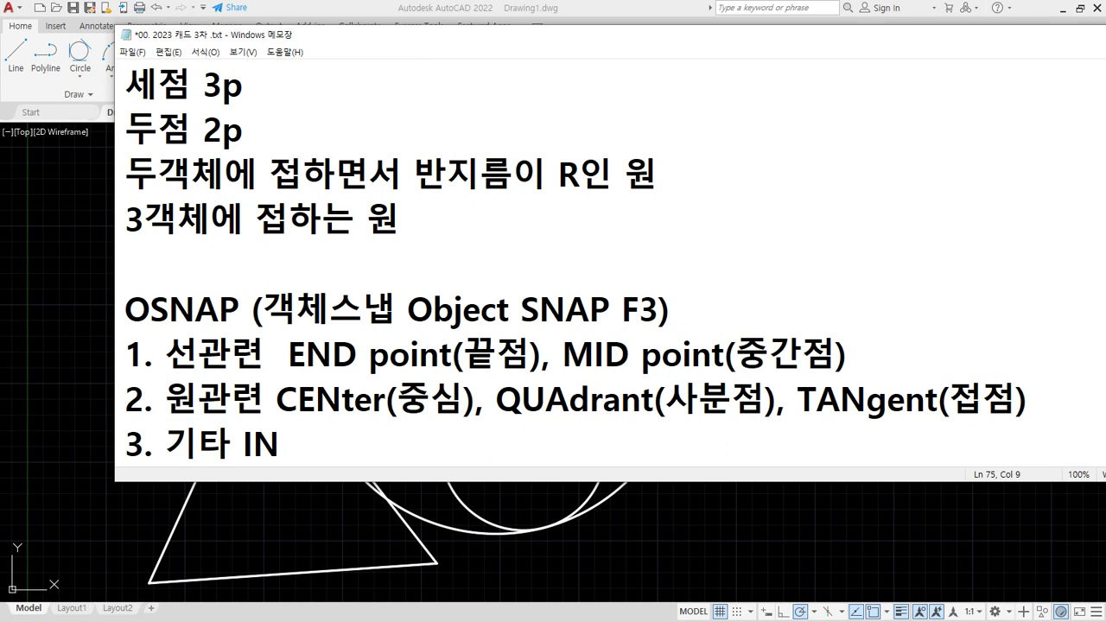
{"action": "type", "text": "Tersect"}
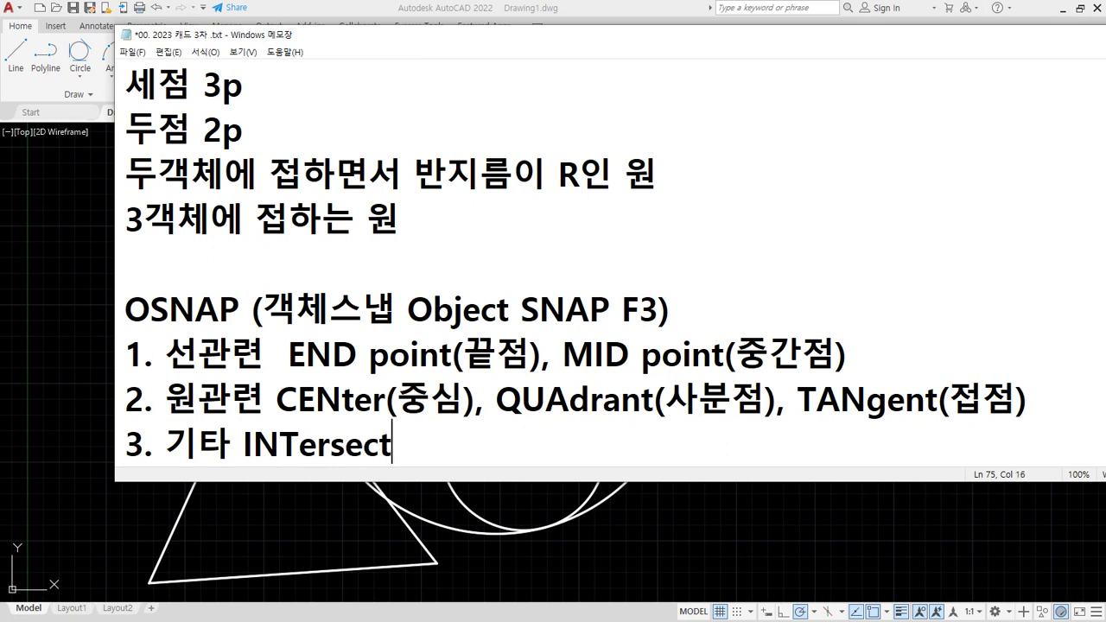
{"action": "type", "text": "(교차), "}
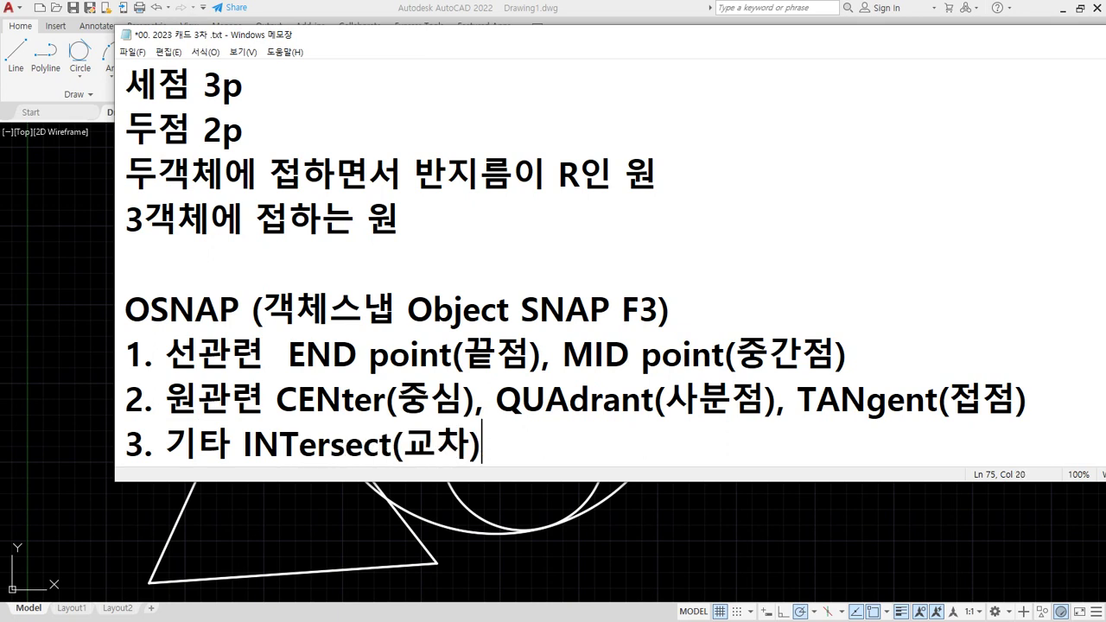
{"action": "type", "text": "PERp"}
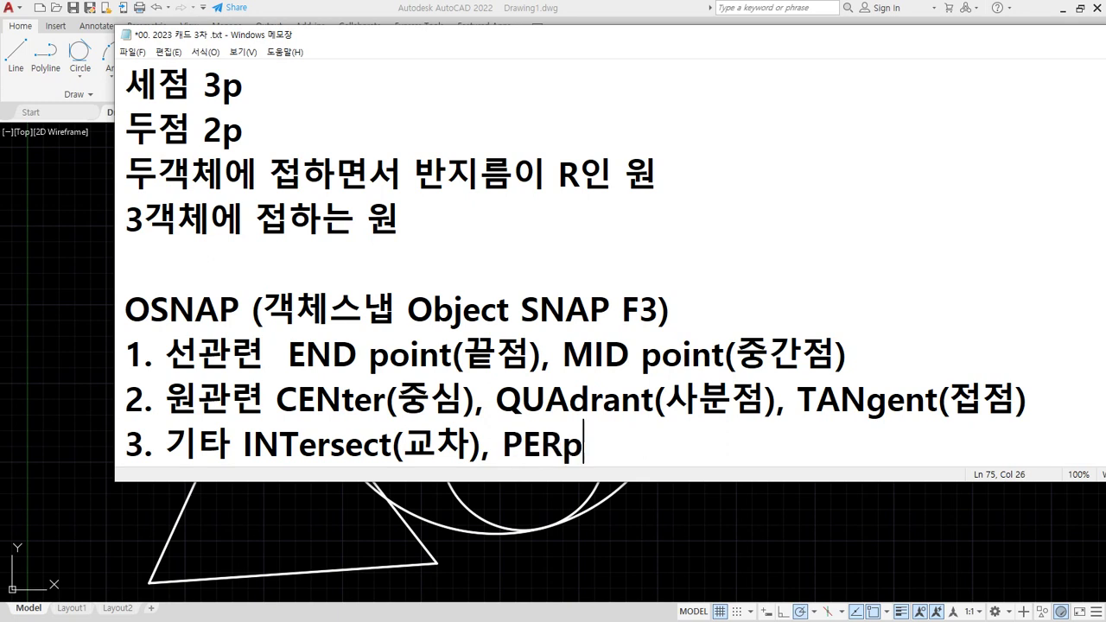
{"action": "type", "text": "endicul"}
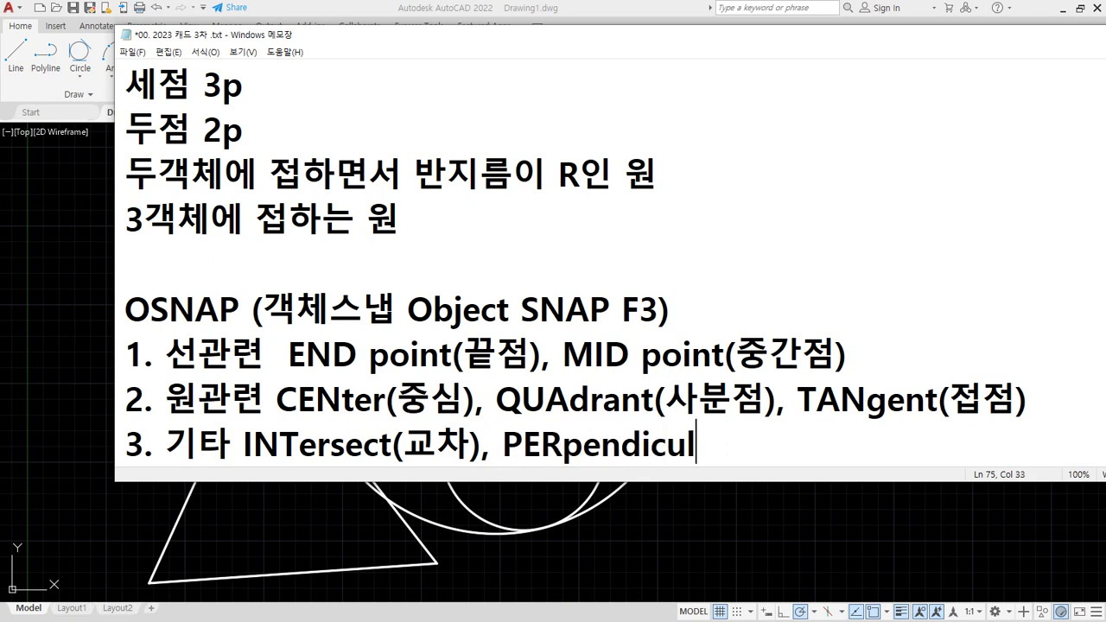
{"action": "type", "text": "a(수직ㅈ"}
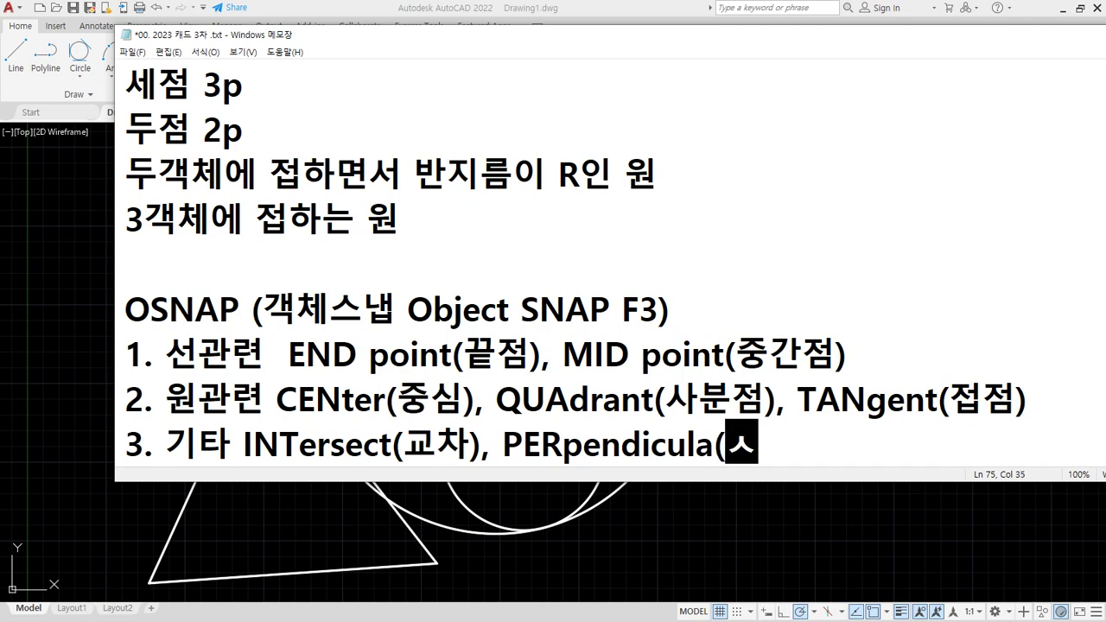
{"action": "type", "text": "점)"}
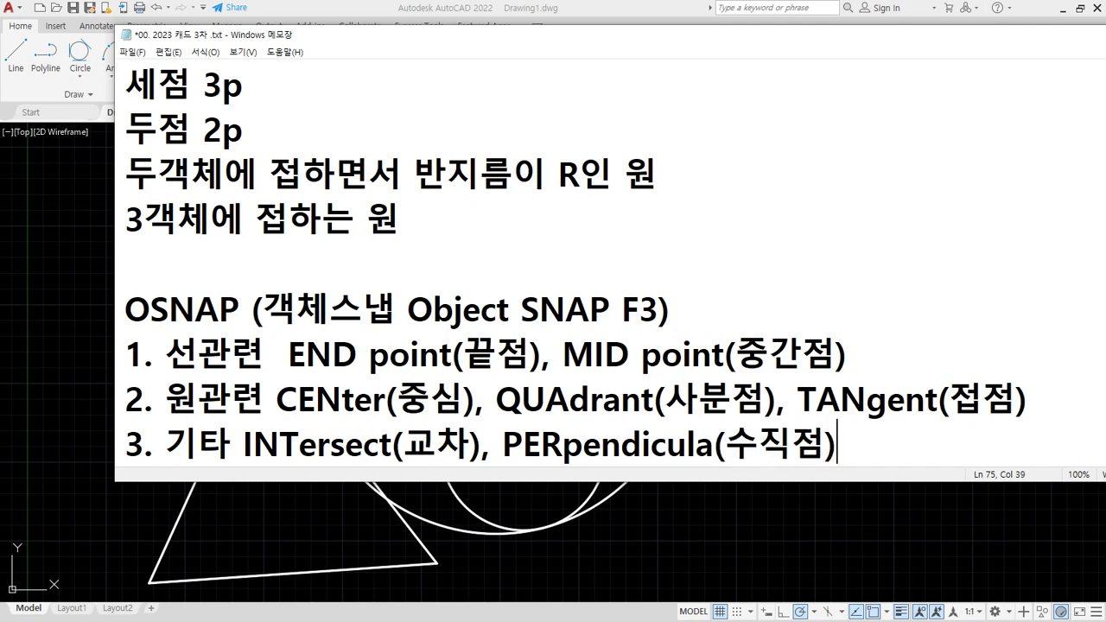
{"action": "key", "text": "Return"}
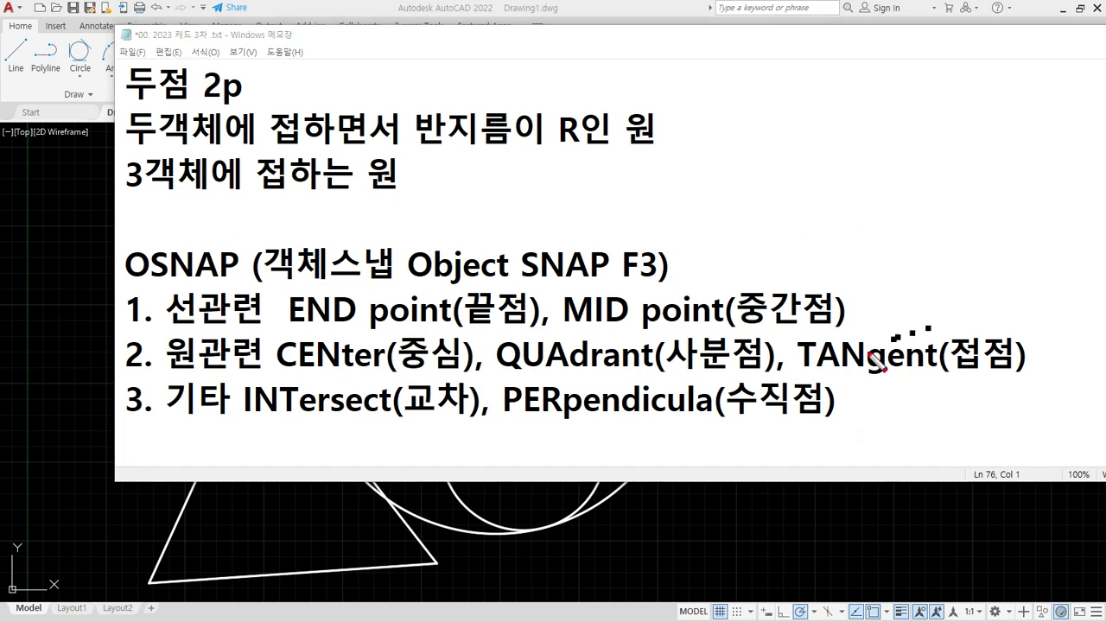
{"action": "mouse_move", "coordinate": [810, 372]}
{"action": "left_mouse_down"}
{"action": "mouse_move", "coordinate": [994, 369]}
{"action": "mouse_move", "coordinate": [817, 371]}
{"action": "left_mouse_up"}
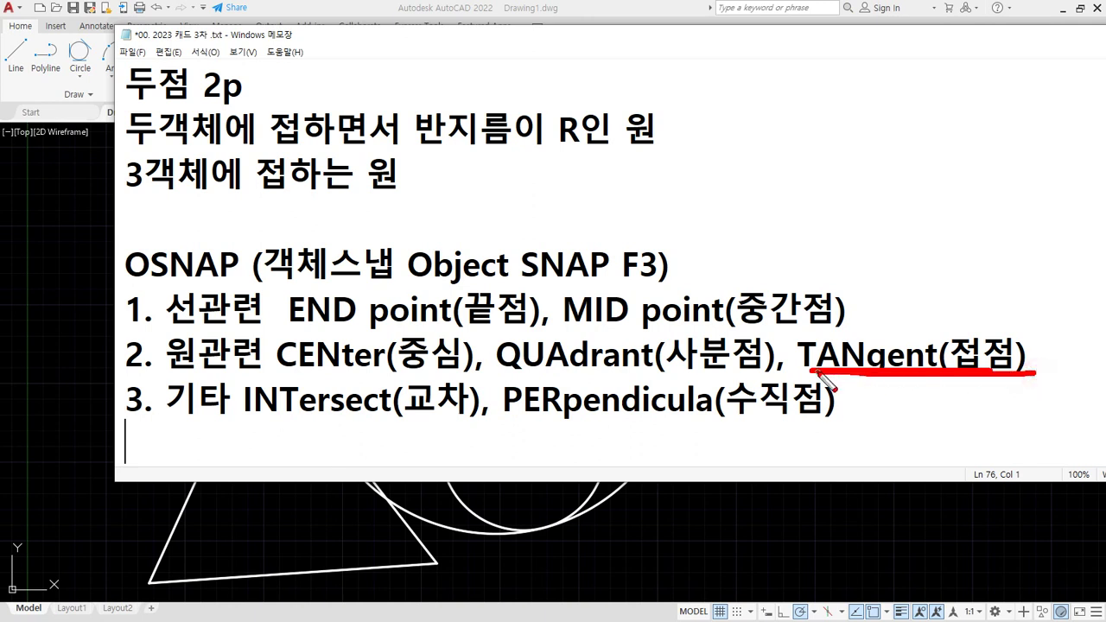
{"action": "mouse_move", "coordinate": [592, 370]}
{"action": "left_mouse_down"}
{"action": "mouse_move", "coordinate": [480, 349]}
{"action": "mouse_move", "coordinate": [726, 332]}
{"action": "mouse_move", "coordinate": [730, 375]}
{"action": "left_mouse_up"}
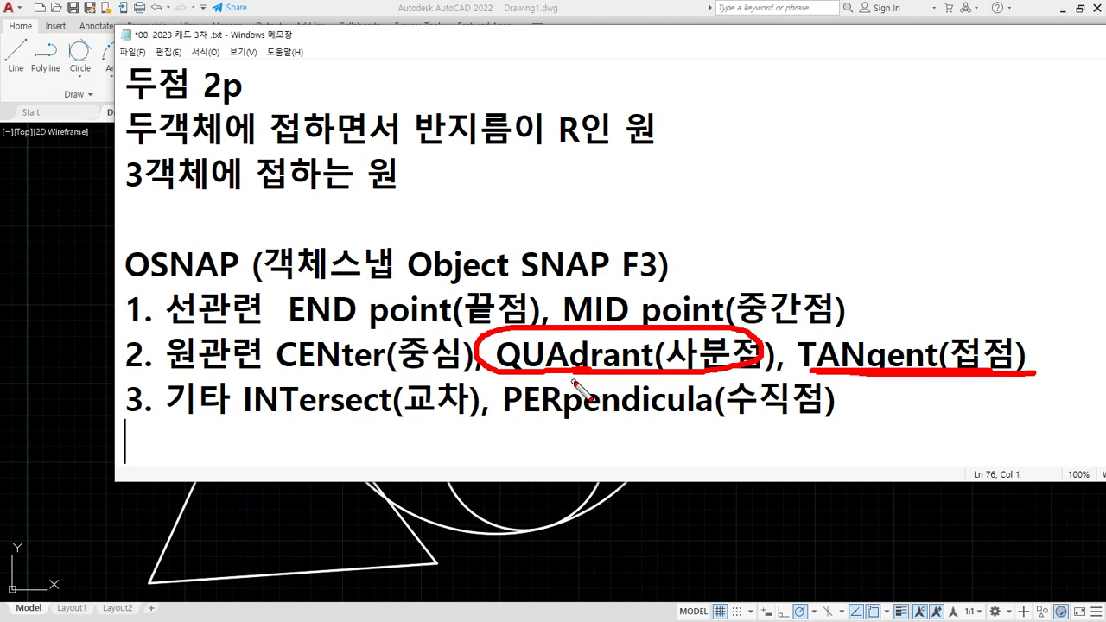
{"action": "key", "text": "Escape"}
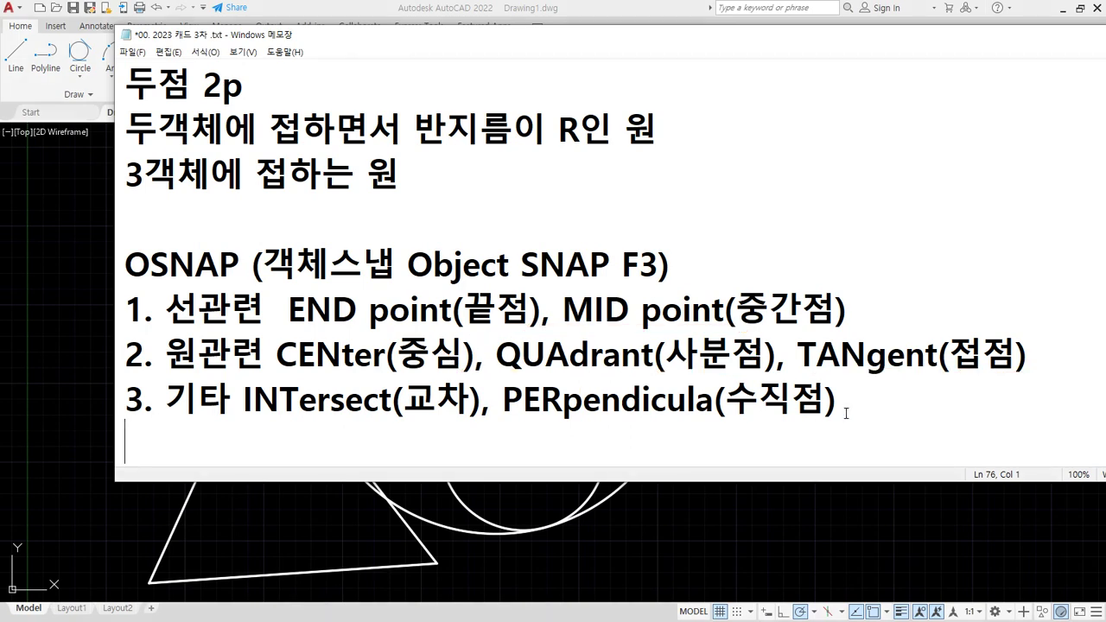
Step: Switch to AutoCAD and select the large outer circle to examine its four quadrant grips
{"action": "key", "text": "alt+Tab"}
{"action": "scroll", "coordinate": [674, 457], "scroll_direction": "down", "scroll_amount": 2}
{"action": "scroll", "coordinate": [674, 456], "scroll_direction": "up", "scroll_amount": 2}
{"action": "left_click", "coordinate": [648, 404]}
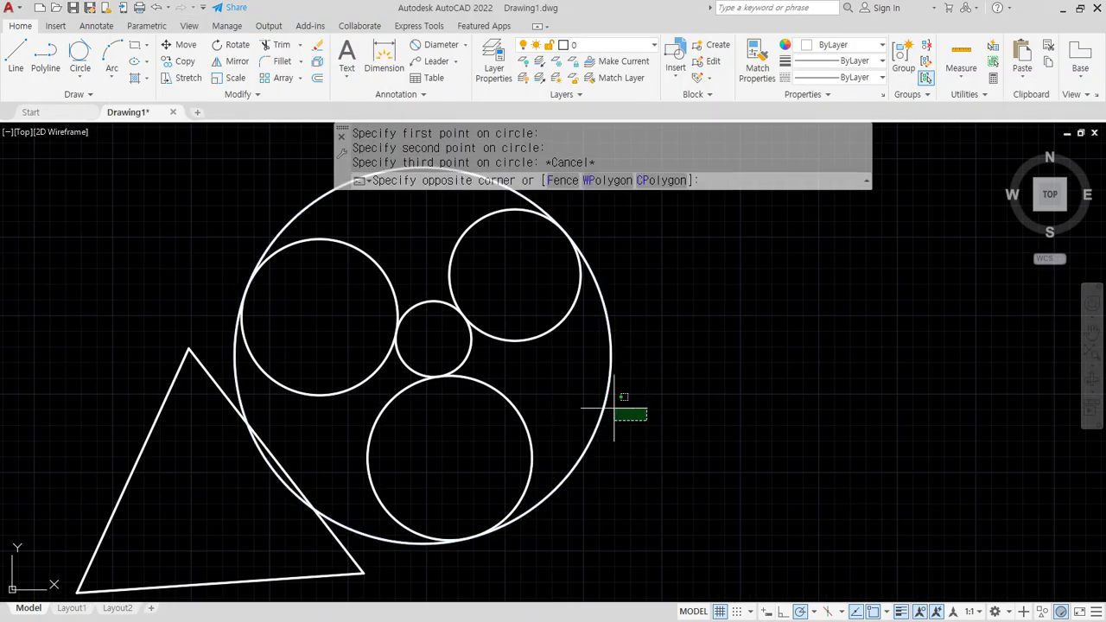
{"action": "left_click", "coordinate": [594, 463]}
{"action": "scroll", "coordinate": [633, 418], "scroll_direction": "down", "scroll_amount": 2}
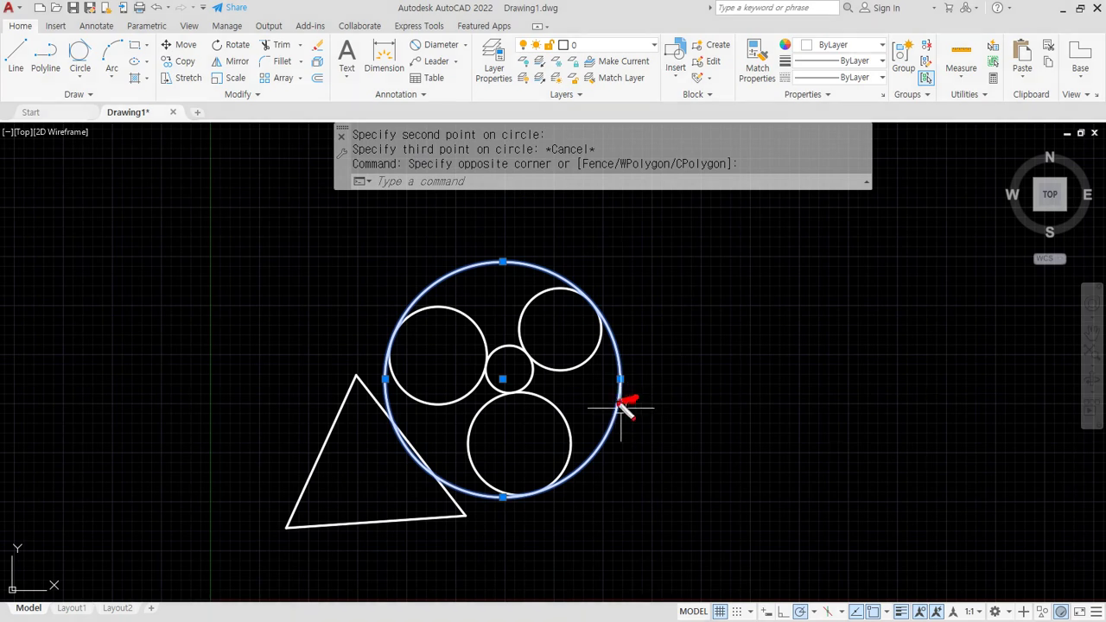
{"action": "left_click_drag", "start_coordinate": [628, 403], "coordinate": [658, 386]}
{"action": "left_click_drag", "start_coordinate": [516, 263], "coordinate": [501, 290]}
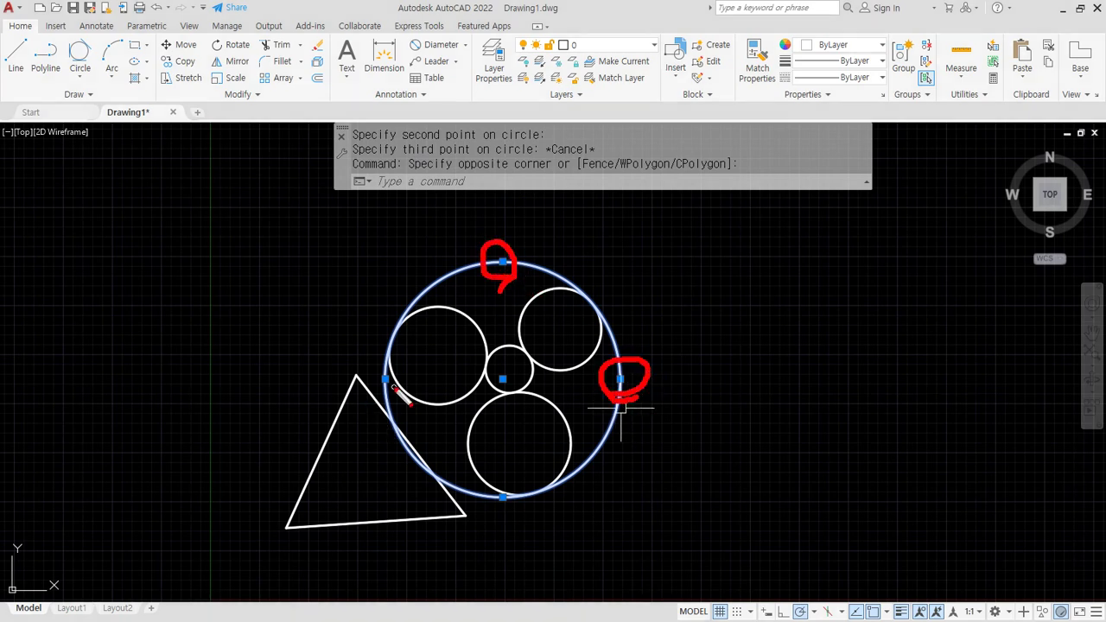
{"action": "left_click_drag", "start_coordinate": [398, 391], "coordinate": [401, 395]}
{"action": "mouse_move", "coordinate": [517, 509]}
{"action": "left_mouse_down"}
{"action": "mouse_move", "coordinate": [487, 507]}
{"action": "mouse_move", "coordinate": [503, 471]}
{"action": "left_mouse_up"}
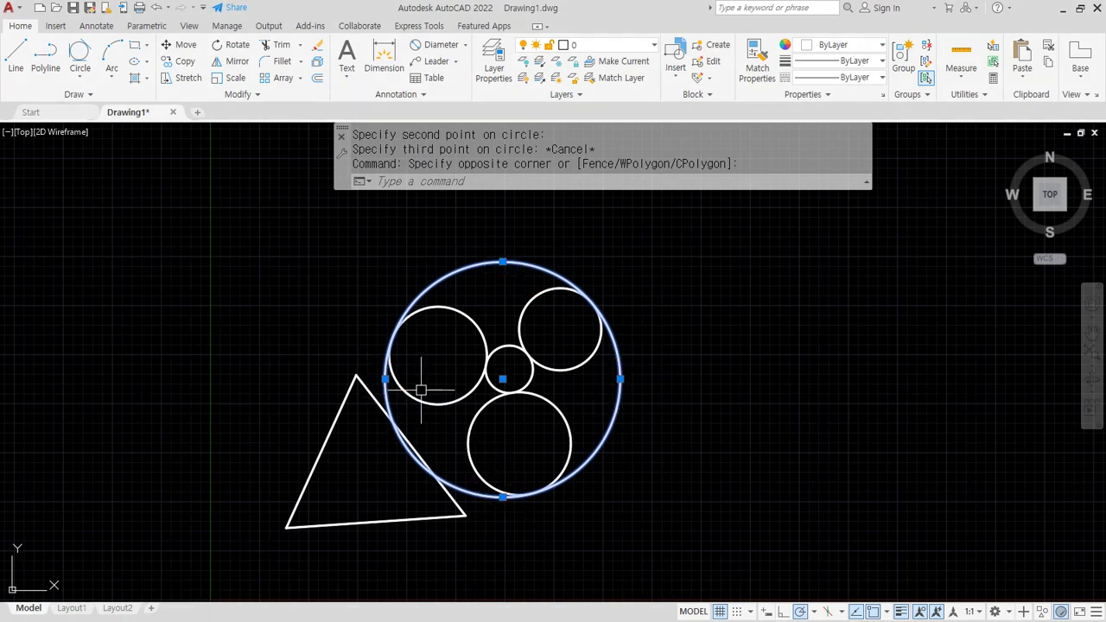
Step: Draw a horizontal and a vertical line across the large circle, each joining two opposite quadrant points
{"action": "type", "text": "l"}
{"action": "key", "text": "Return"}
{"action": "left_click", "coordinate": [385, 380]}
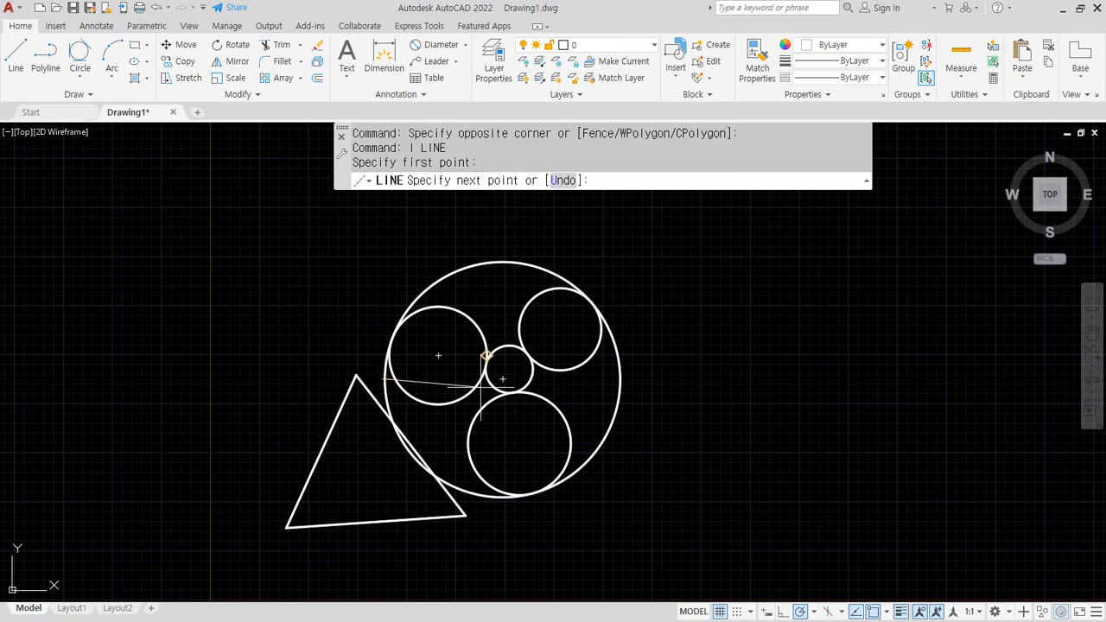
{"action": "left_click", "coordinate": [620, 380]}
{"action": "key", "text": "Return"}
{"action": "key", "text": "Return"}
{"action": "left_click", "coordinate": [503, 261]}
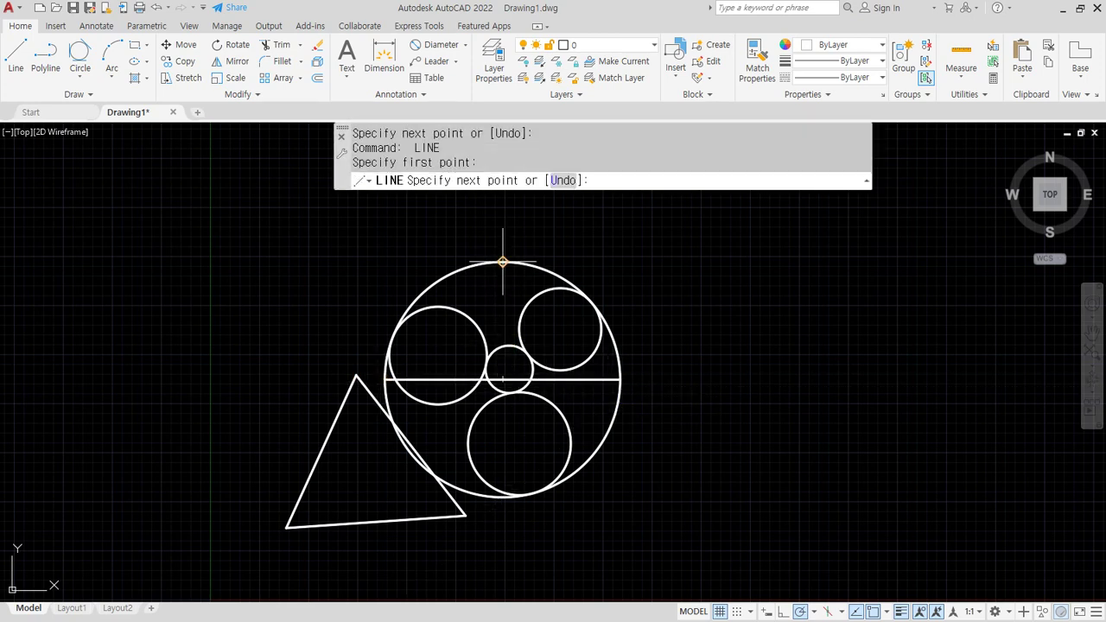
{"action": "left_click", "coordinate": [502, 497]}
{"action": "key", "text": "Return"}
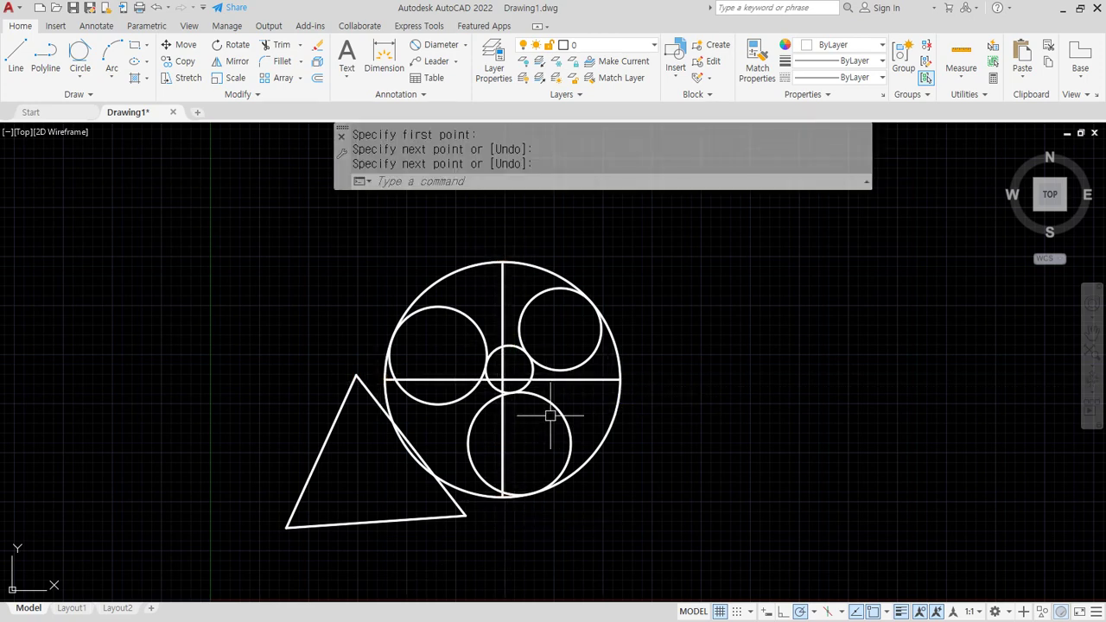
Step: Erase the four smaller circles inside the large circle
{"action": "left_click", "coordinate": [557, 408]}
{"action": "left_click", "coordinate": [520, 347]}
{"action": "left_click", "coordinate": [520, 327]}
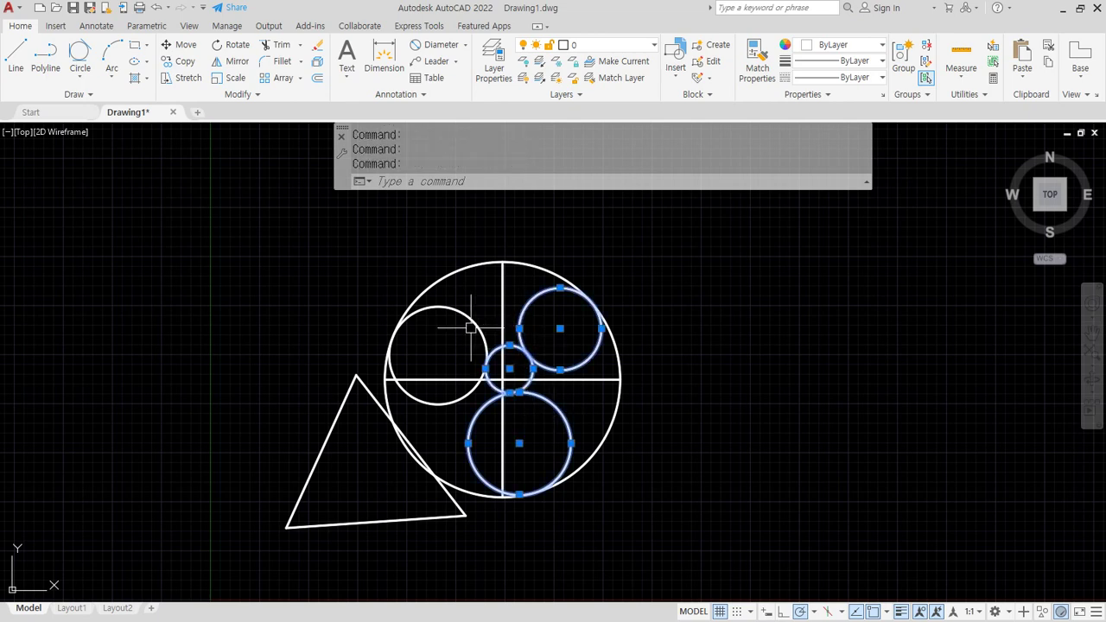
{"action": "left_click", "coordinate": [473, 319]}
{"action": "type", "text": "e"}
{"action": "key", "text": "Return"}
Step: Erase the triangle that overlaps the large circle
{"action": "left_click", "coordinate": [266, 357]}
{"action": "left_click", "coordinate": [486, 596]}
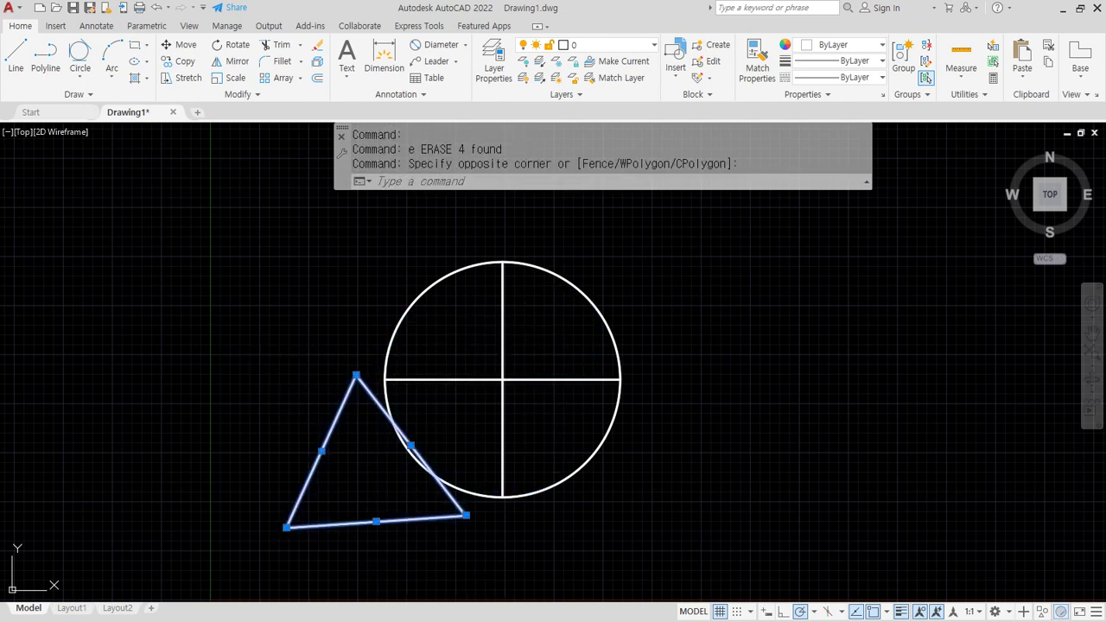
{"action": "key", "text": "Return"}
{"action": "type", "text": "e"}
{"action": "key", "text": "Return"}
{"action": "key", "text": "Escape"}
{"action": "key", "text": "Escape"}
{"action": "left_click_drag", "start_coordinate": [390, 364], "coordinate": [387, 396]}
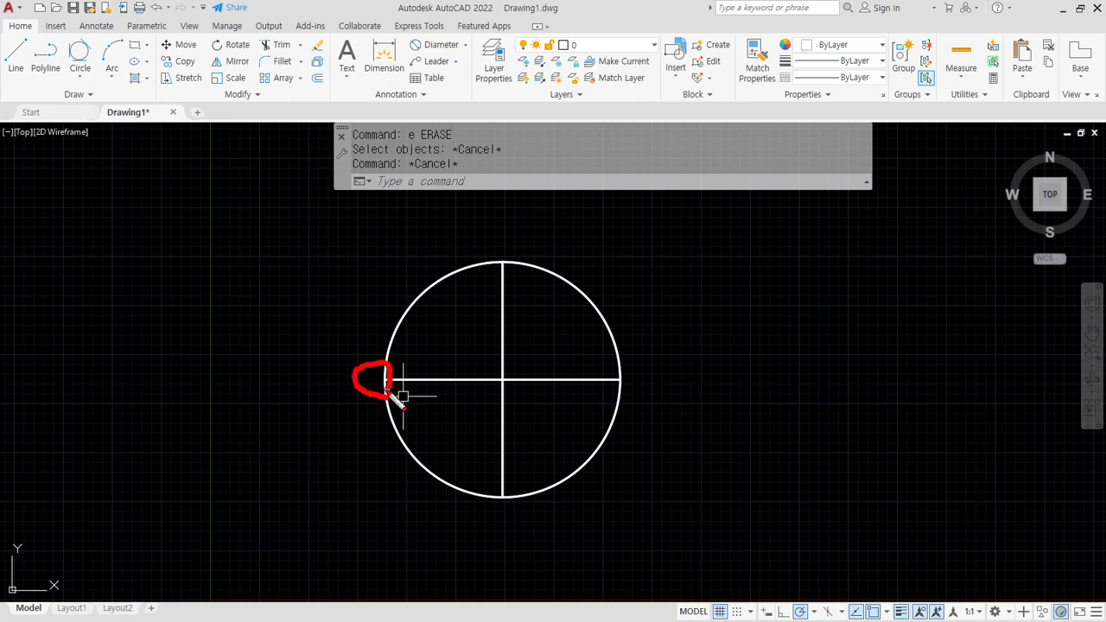
{"action": "mouse_move", "coordinate": [619, 385]}
{"action": "left_mouse_down"}
{"action": "mouse_move", "coordinate": [639, 404]}
{"action": "mouse_move", "coordinate": [586, 391]}
{"action": "left_mouse_up"}
{"action": "left_click_drag", "start_coordinate": [509, 274], "coordinate": [505, 259]}
{"action": "mouse_move", "coordinate": [502, 475]}
{"action": "left_mouse_down"}
{"action": "mouse_move", "coordinate": [508, 505]}
{"action": "mouse_move", "coordinate": [485, 475]}
{"action": "left_mouse_up"}
{"action": "mouse_move", "coordinate": [882, 335]}
{"action": "left_mouse_down"}
{"action": "mouse_move", "coordinate": [808, 345]}
{"action": "mouse_move", "coordinate": [878, 339]}
{"action": "left_mouse_up"}
{"action": "left_click_drag", "start_coordinate": [826, 328], "coordinate": [842, 436]}
{"action": "left_click_drag", "start_coordinate": [871, 271], "coordinate": [773, 311]}
{"action": "left_click_drag", "start_coordinate": [798, 232], "coordinate": [793, 294]}
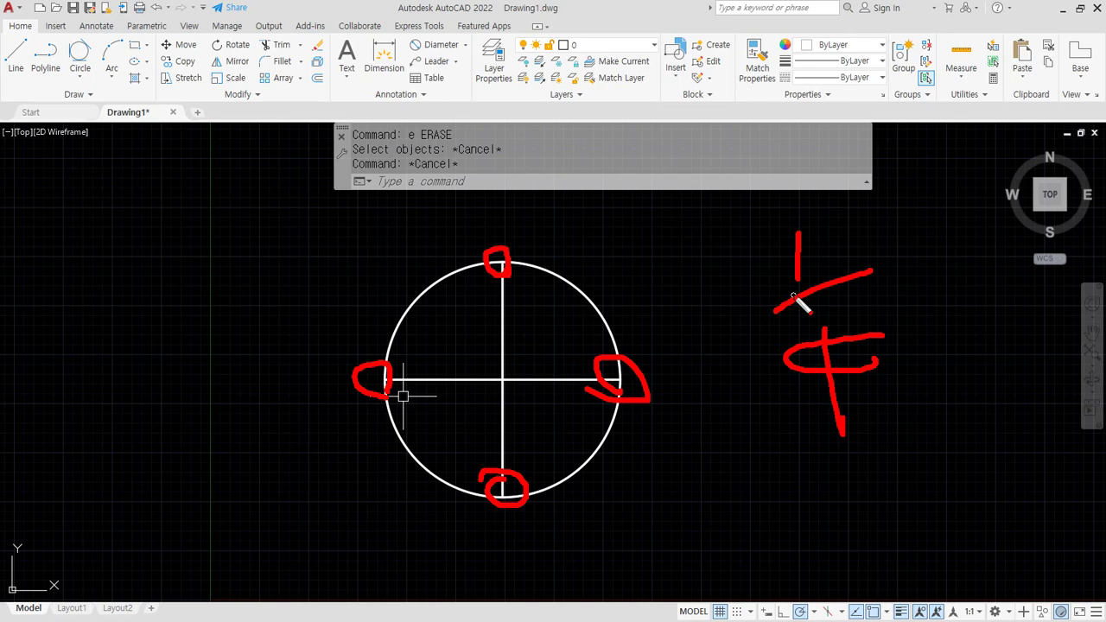
{"action": "key", "text": "Escape"}
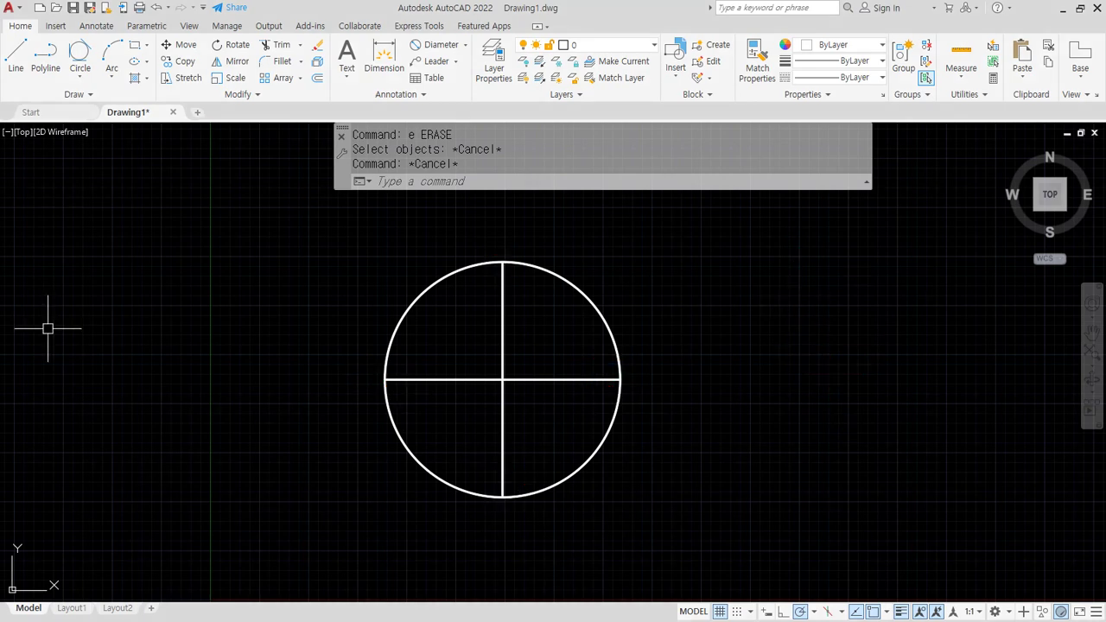
Step: Switch to the Notepad notes and highlight the INTersect(교차) entry, followed by the PERpendicula(수직점) entry
{"action": "key", "text": "alt+Tab"}
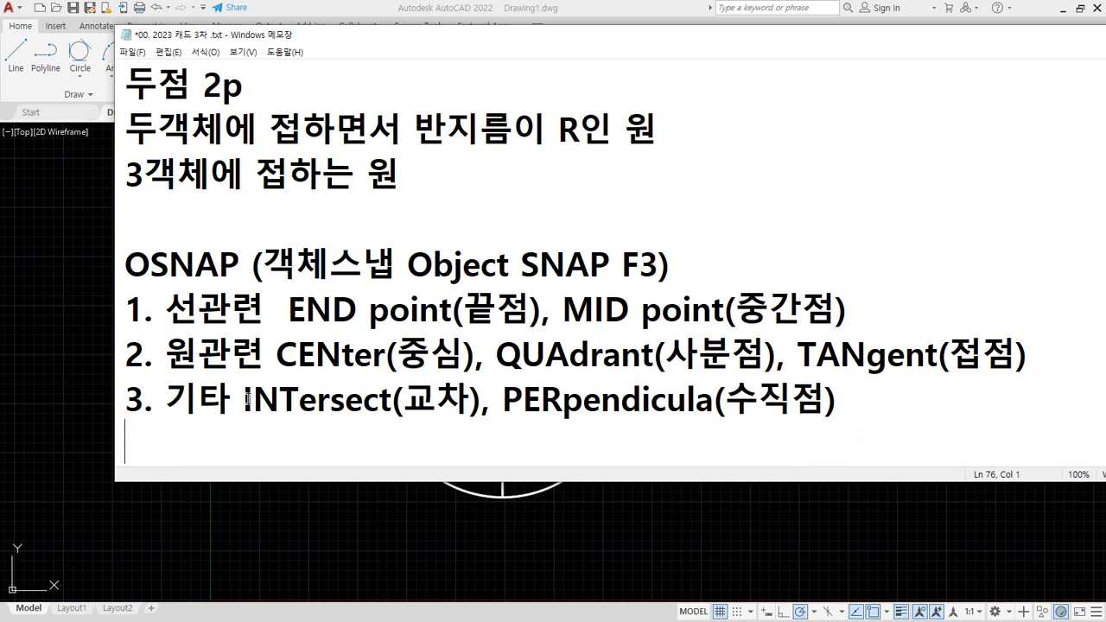
{"action": "left_click_drag", "start_coordinate": [241, 399], "coordinate": [476, 384]}
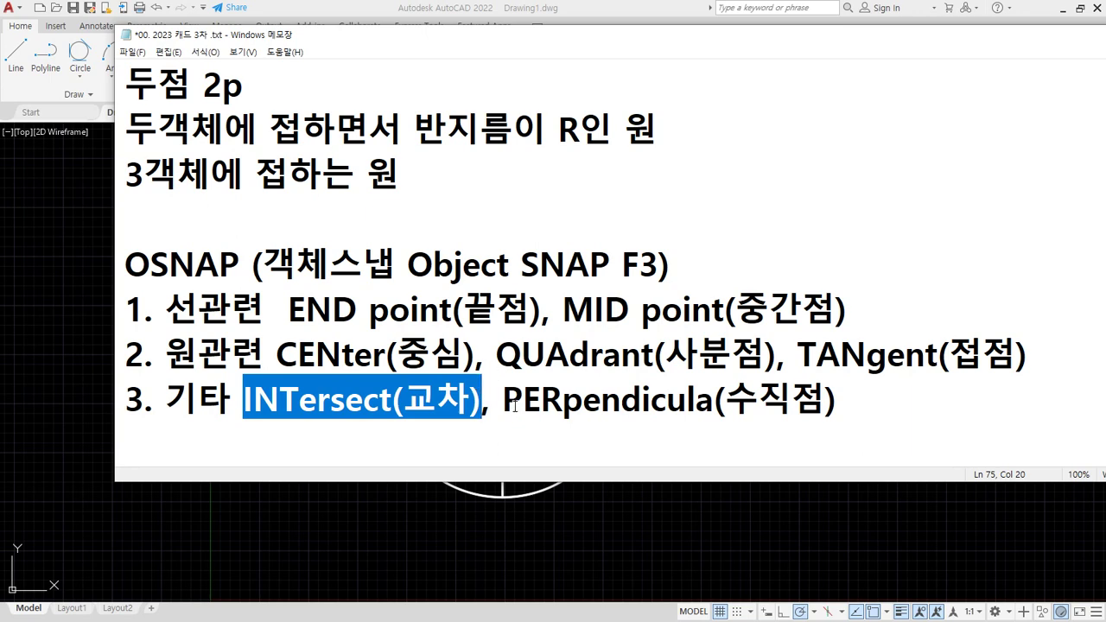
{"action": "left_click_drag", "start_coordinate": [503, 401], "coordinate": [826, 412]}
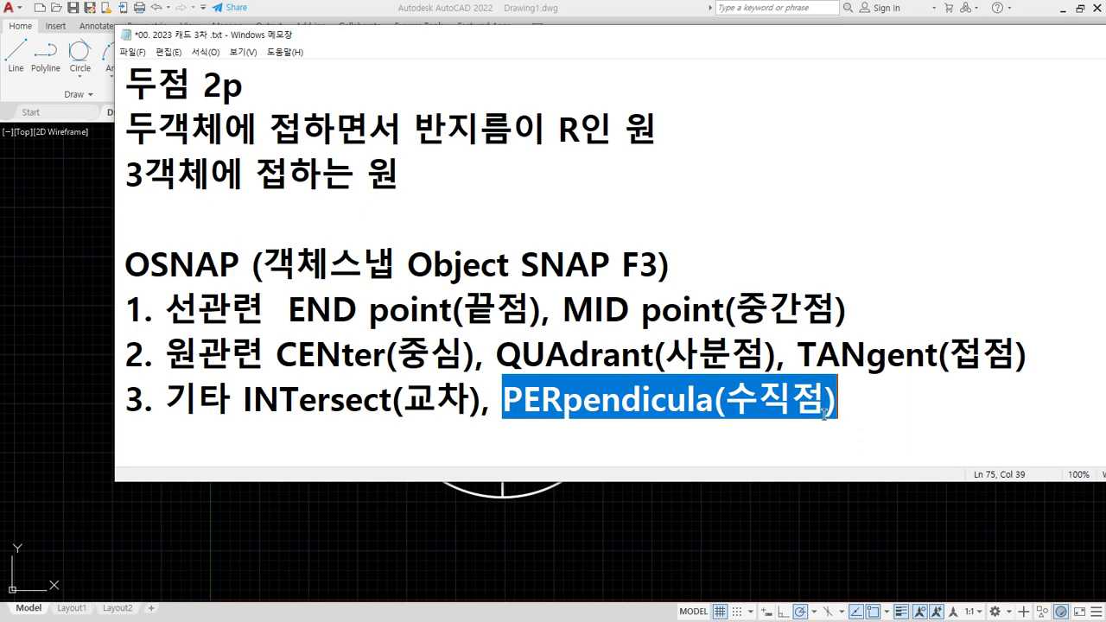
Step: Add the line "1. 직접 입력하기" to the notes, one blank line below the PERpendicula entry
{"action": "left_click", "coordinate": [825, 404]}
{"action": "key", "text": "Return"}
{"action": "key", "text": "Return"}
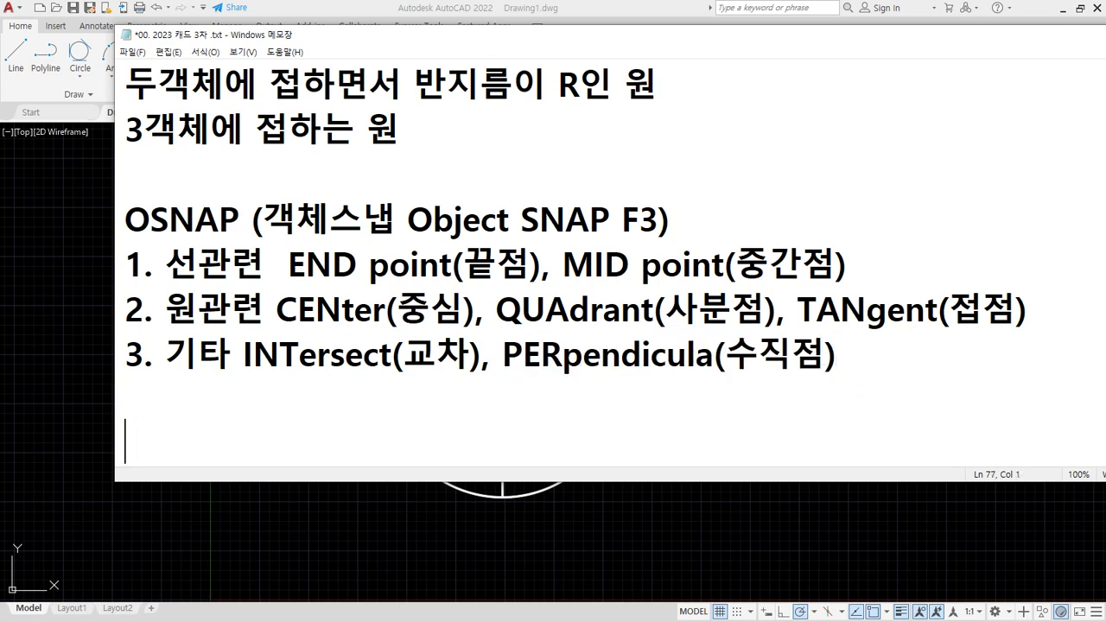
{"action": "type", "text": "1. wl"}
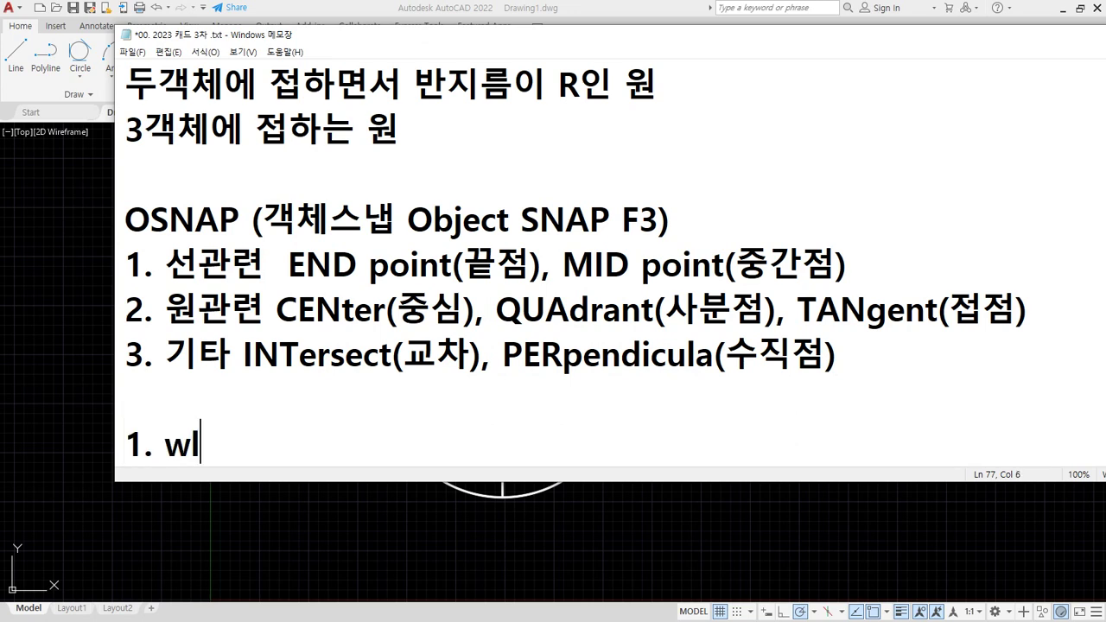
{"action": "key", "text": "BackSpace"}
{"action": "key", "text": "BackSpace"}
{"action": "type", "text": "직접 입"}
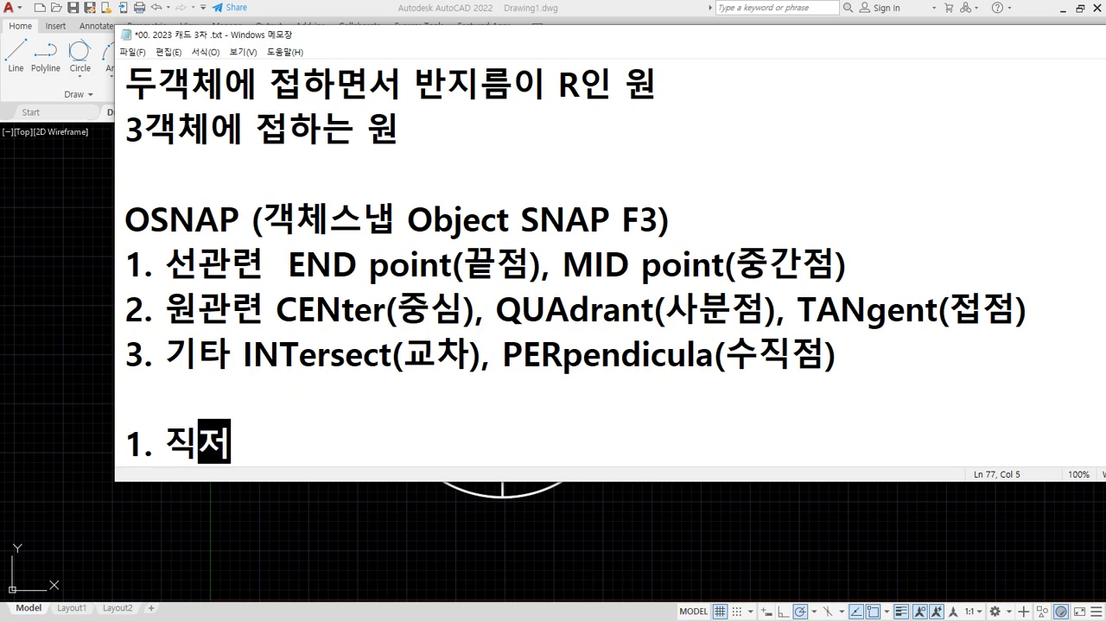
{"action": "type", "text": "력하기"}
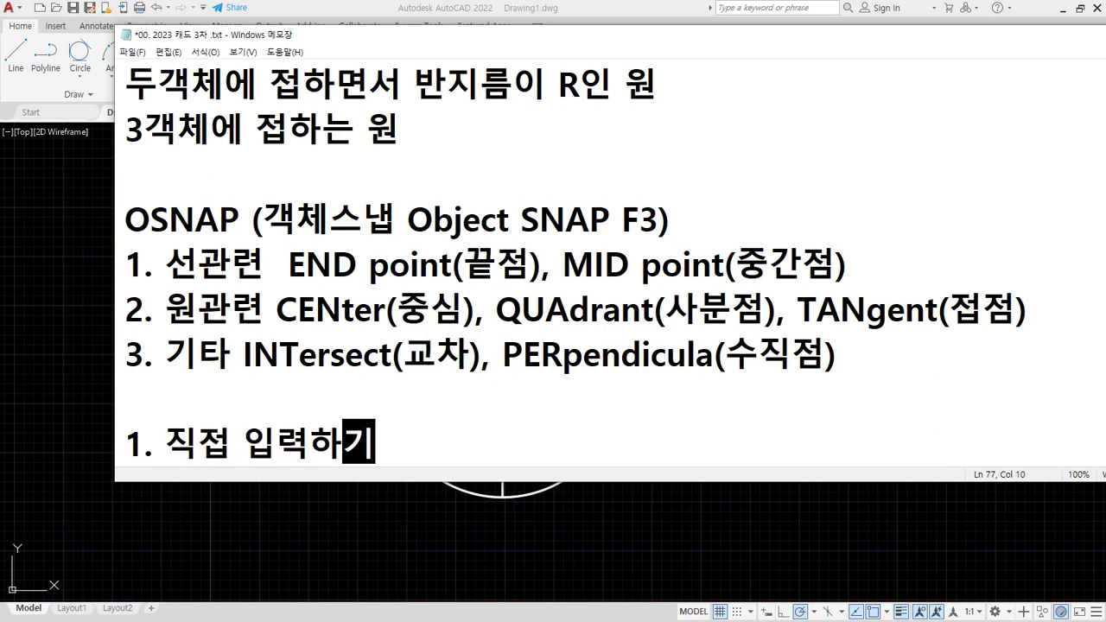
Step: Begin a second numbered line in the notes with the text "2. Sfift +"
{"action": "key", "text": "Return"}
{"action": "type", "text": "2. "}
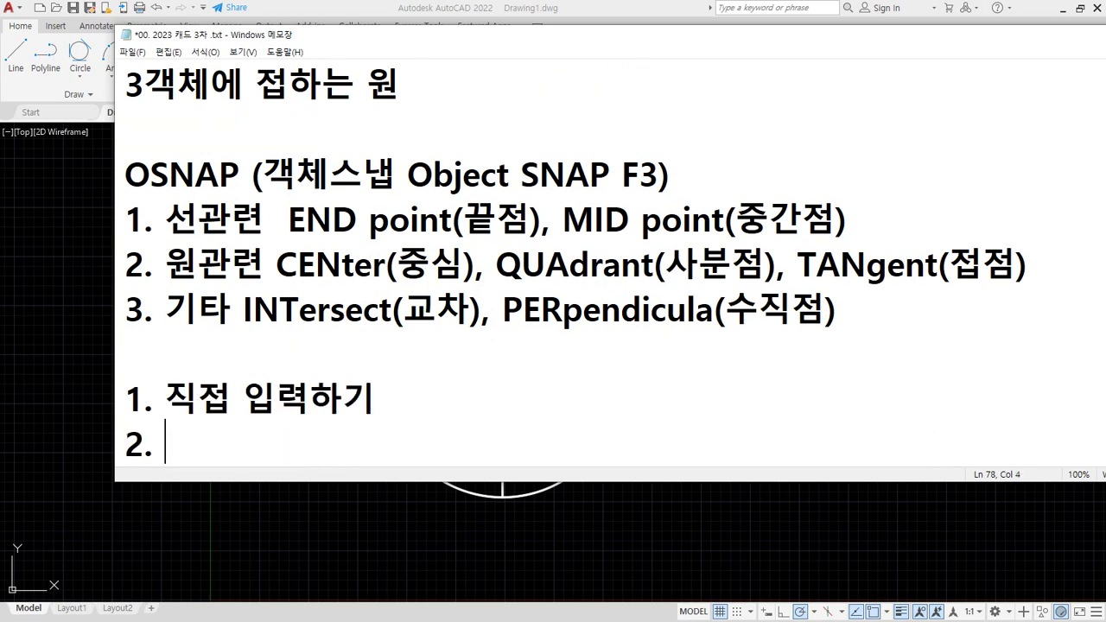
{"action": "type", "text": "Sif"}
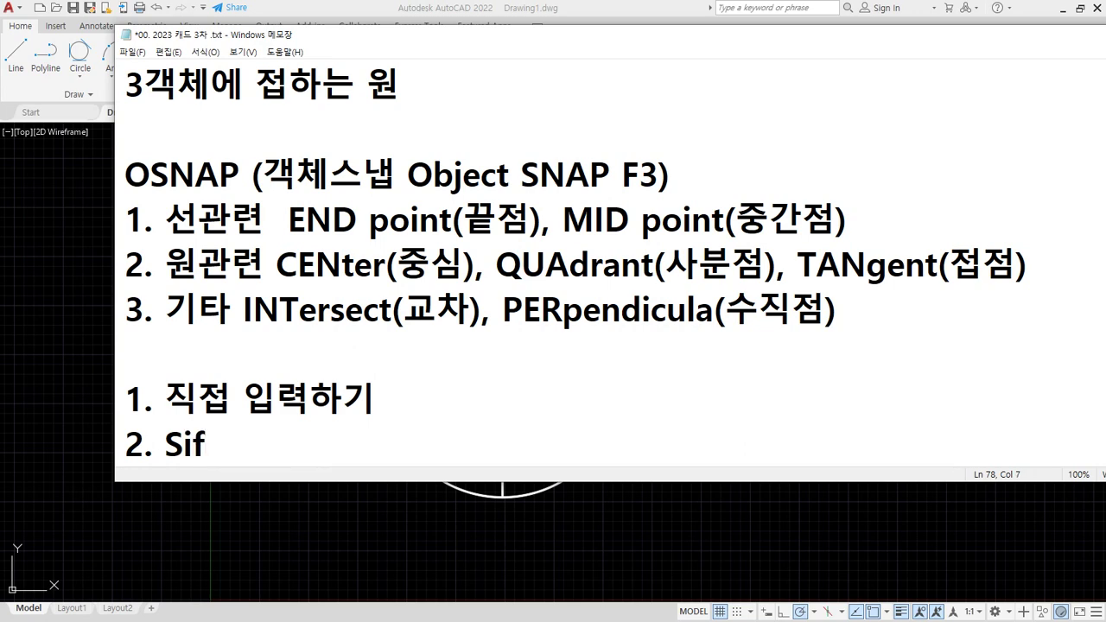
{"action": "key", "text": "BackSpace"}
{"action": "key", "text": "BackSpace"}
{"action": "type", "text": "fh"}
{"action": "key", "text": "BackSpace"}
{"action": "type", "text": "ift + 마"}
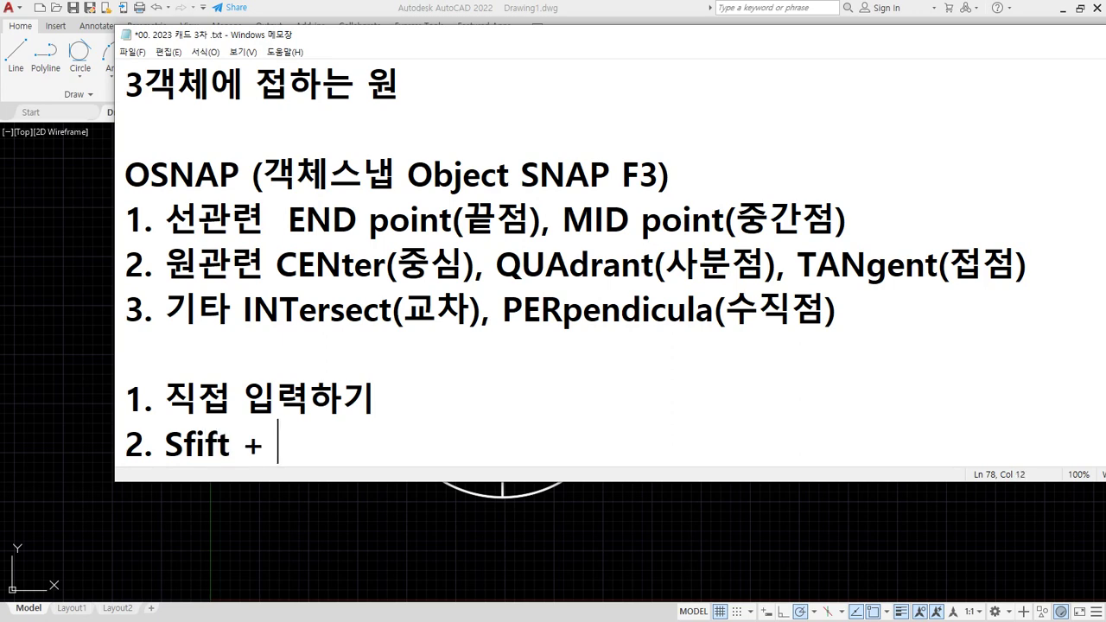
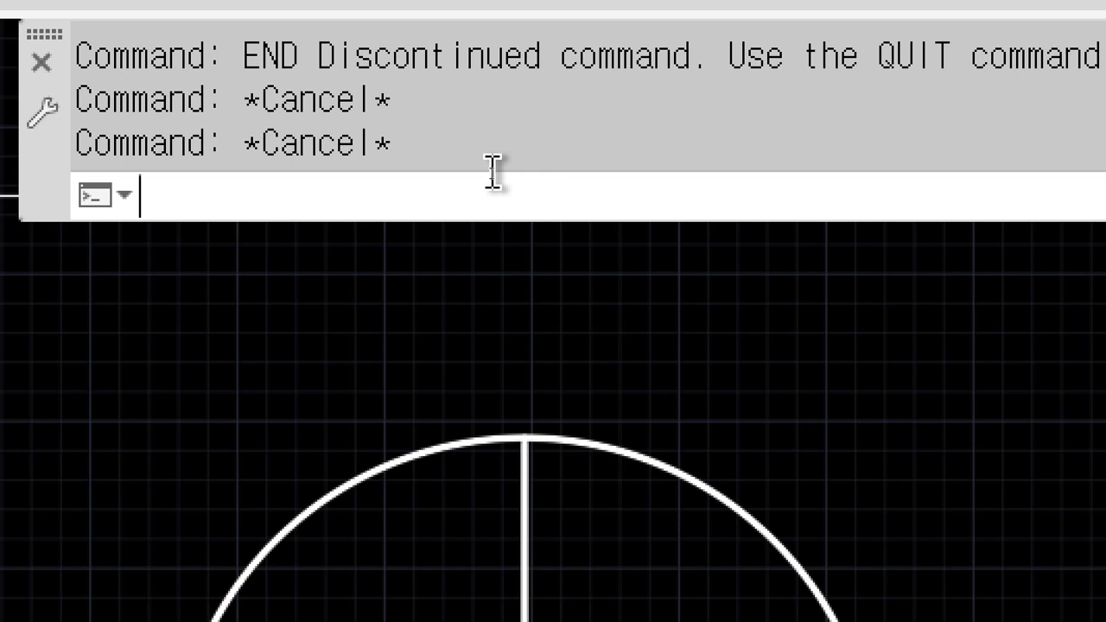
Step: Switch to AutoCAD and try starting a line from the vertical line's upper endpoint with a one-time END snap
{"action": "type", "text": "L"}
{"action": "key", "text": "Return"}
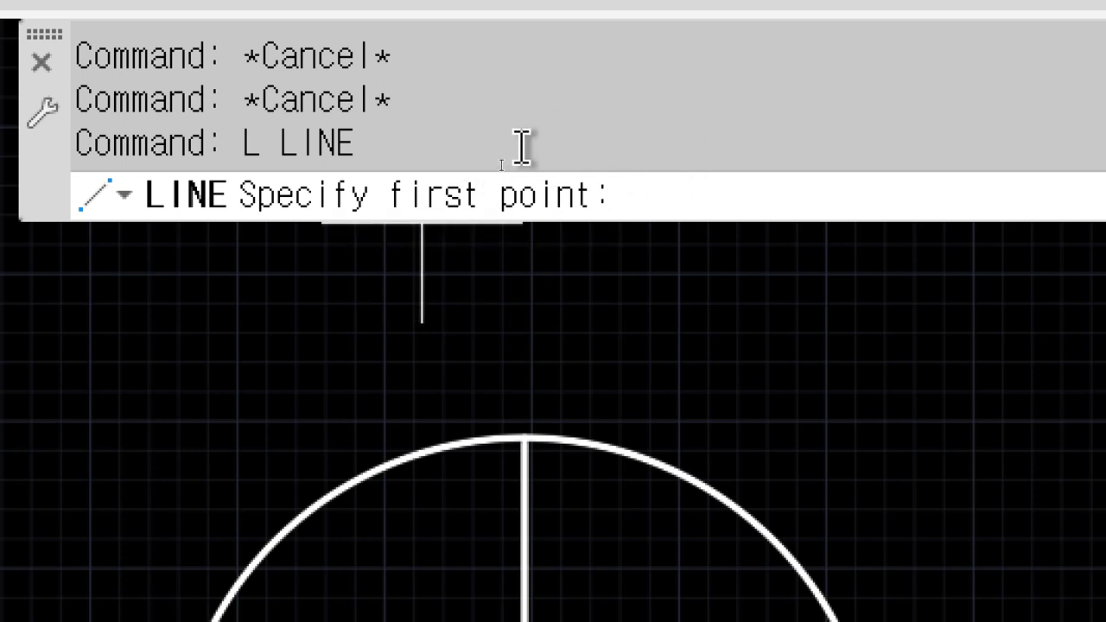
{"action": "type", "text": "end"}
{"action": "key", "text": "Return"}
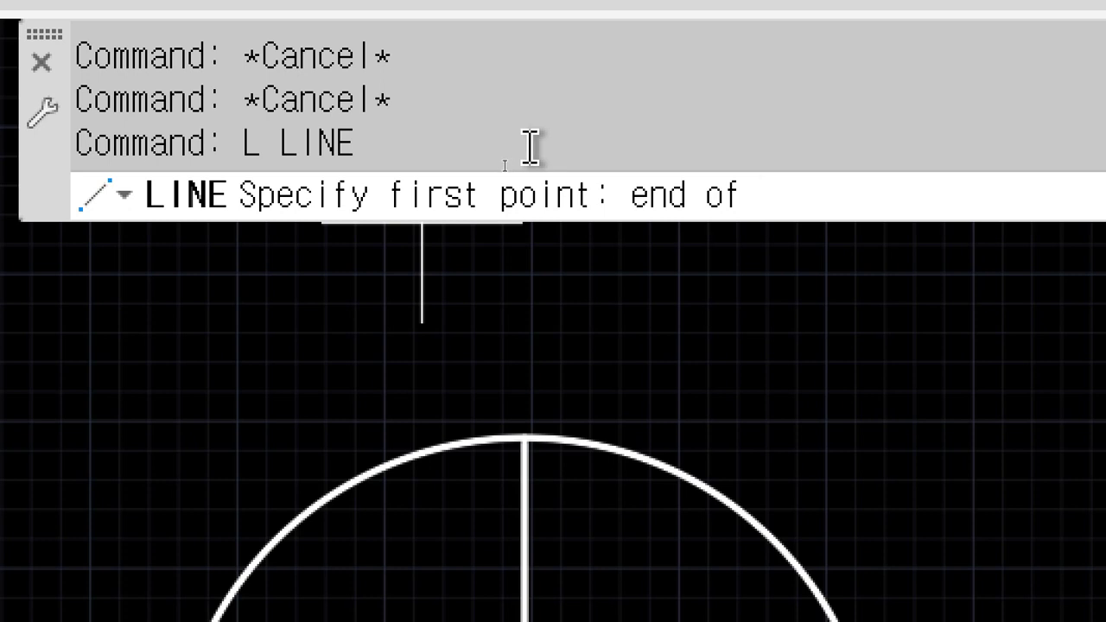
{"action": "left_click", "coordinate": [523, 472]}
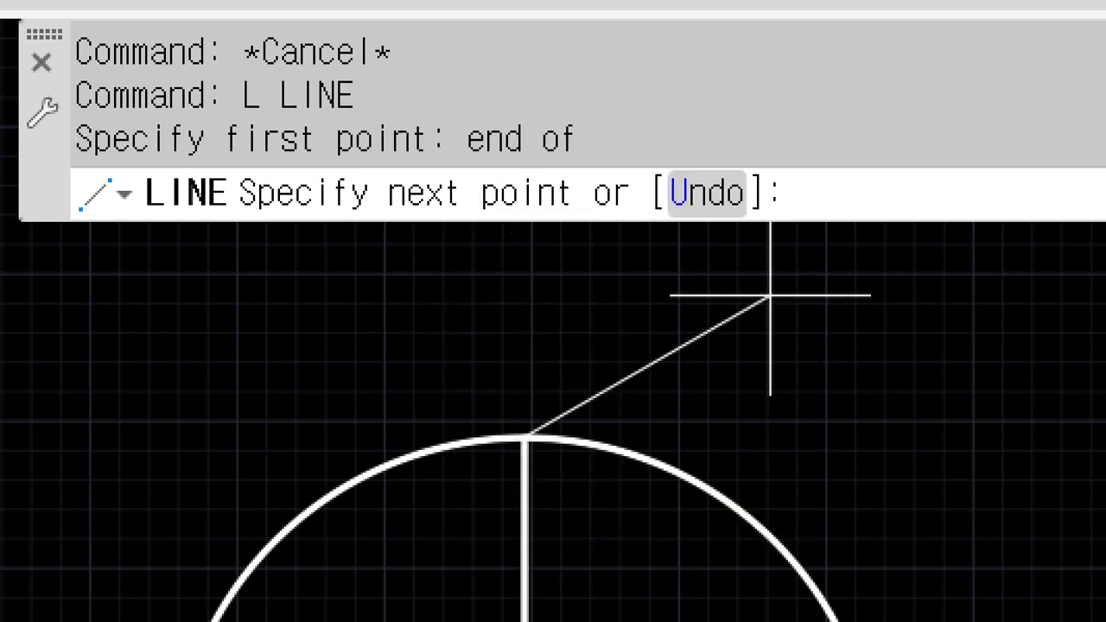
{"action": "key", "text": "Escape"}
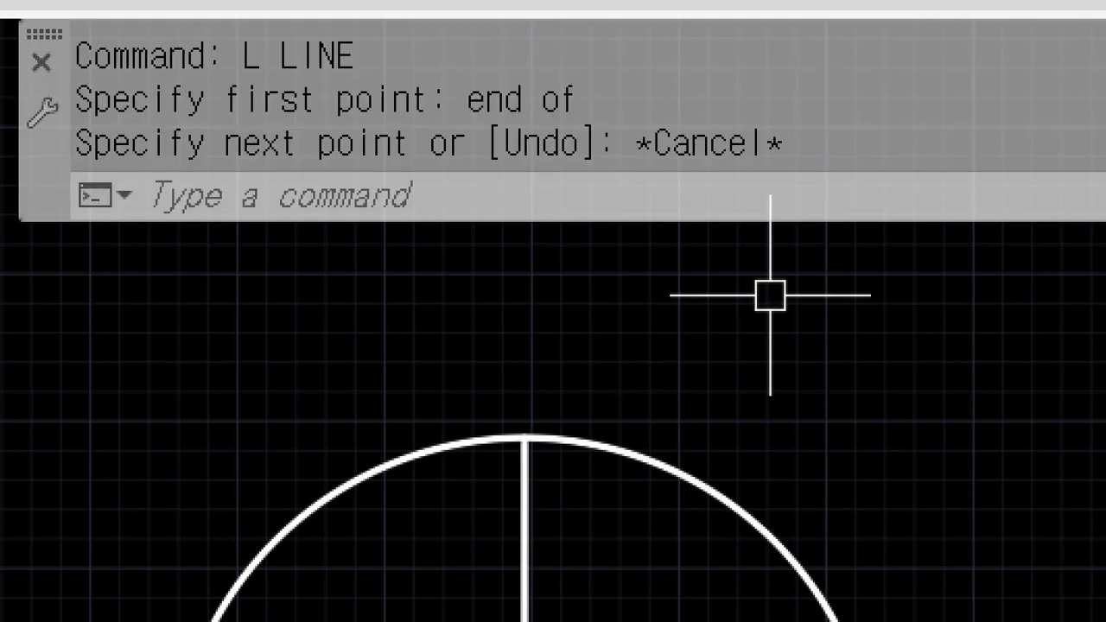
Step: Draw a circle inside the large one, centred on the crossing of the two lines with a one-time Intersection snap
{"action": "type", "text": "c"}
{"action": "key", "text": "Return"}
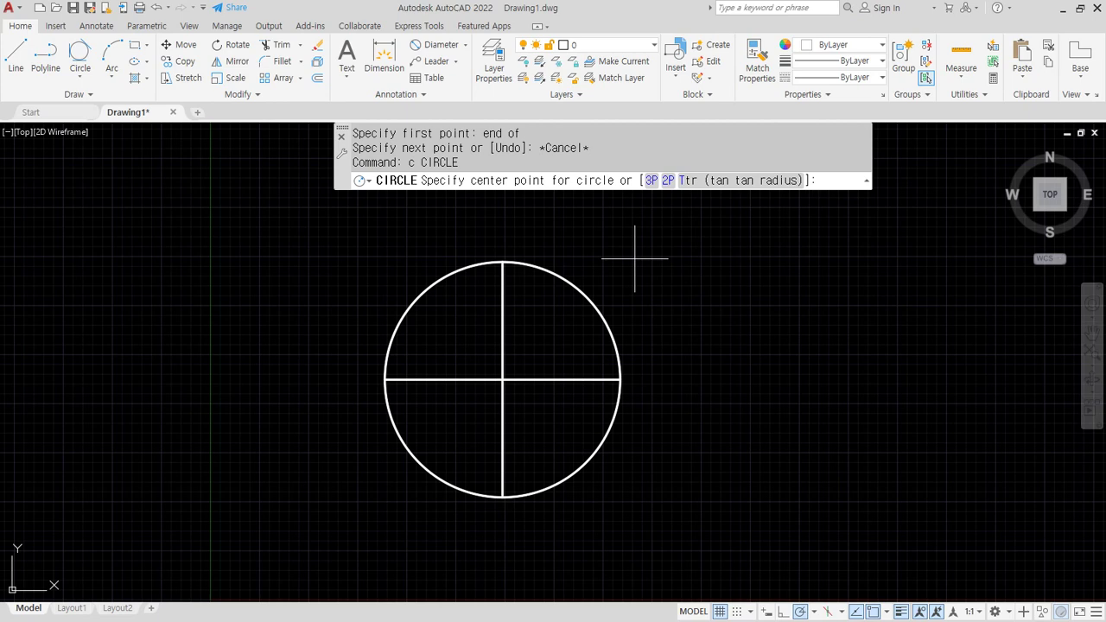
{"action": "right_click", "coordinate": [634, 261], "text": "shift"}
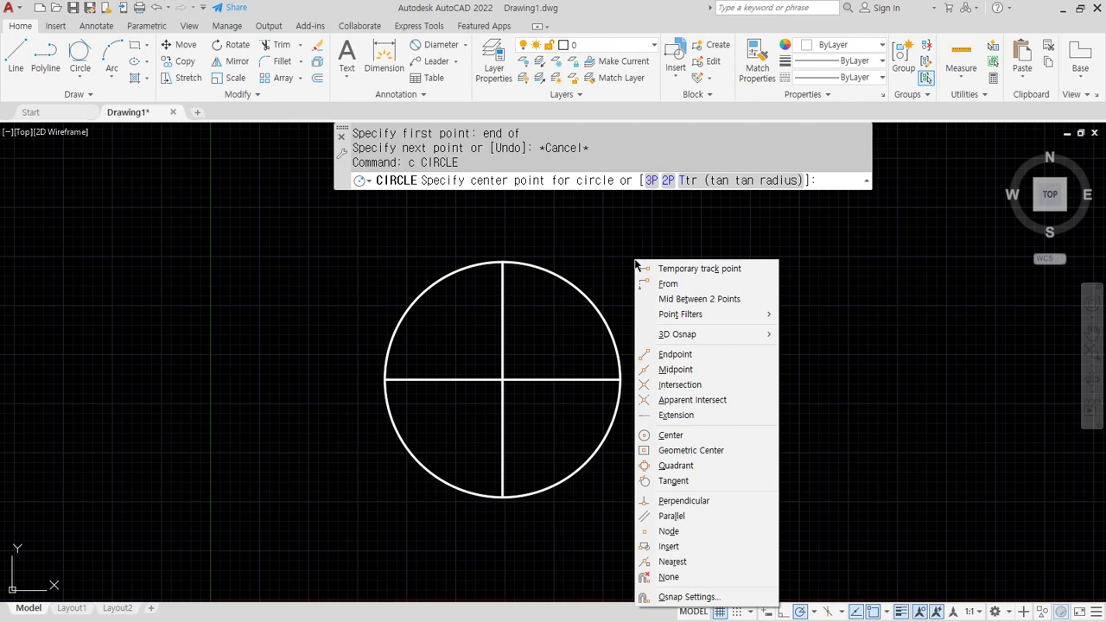
{"action": "left_click", "coordinate": [702, 390]}
{"action": "left_click", "coordinate": [506, 376]}
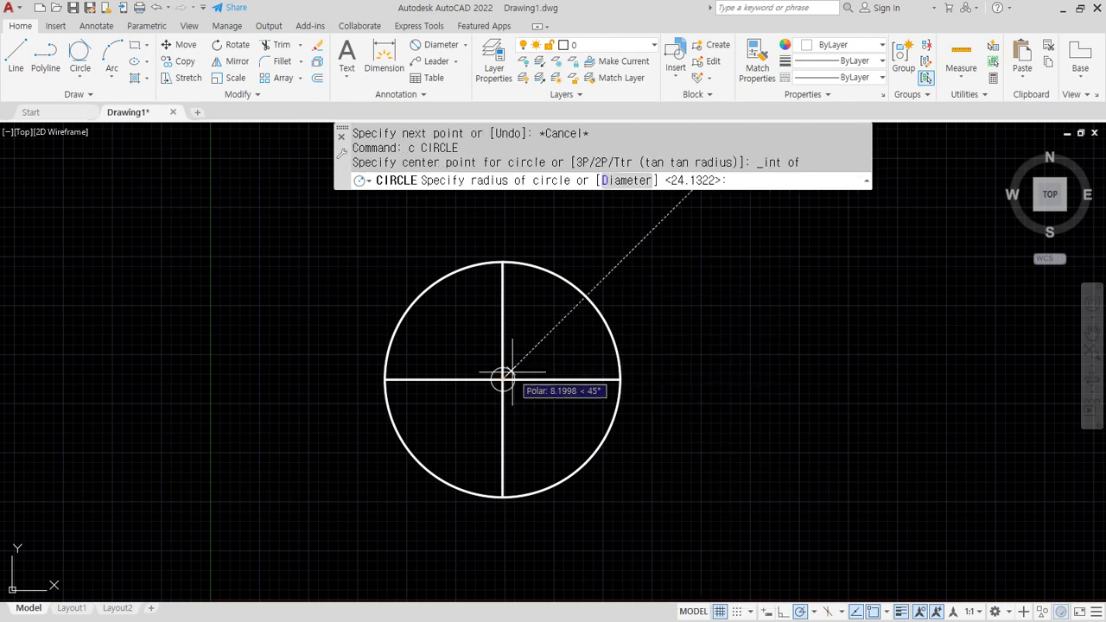
{"action": "left_click", "coordinate": [577, 338]}
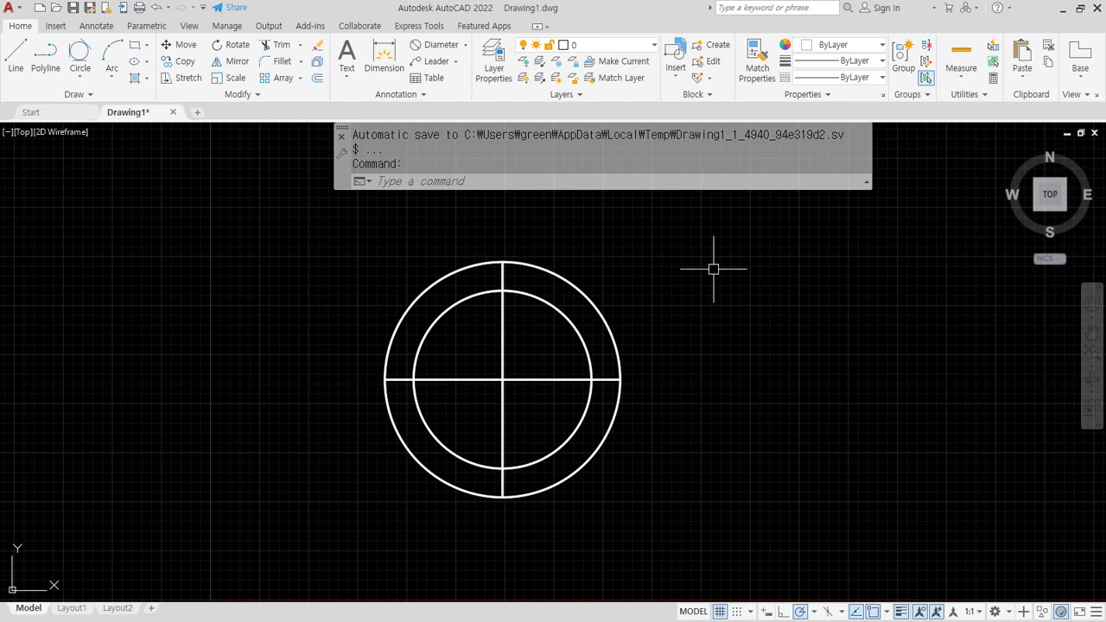
Step: Open the object snap drafting settings with the OS command
{"action": "left_click", "coordinate": [534, 178]}
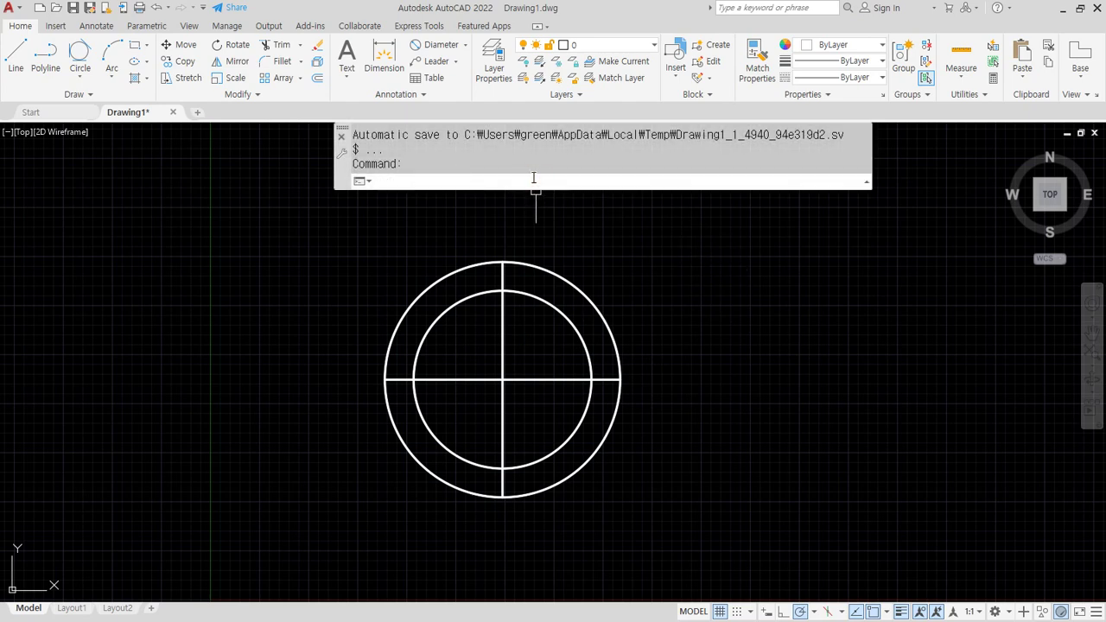
{"action": "type", "text": "O"}
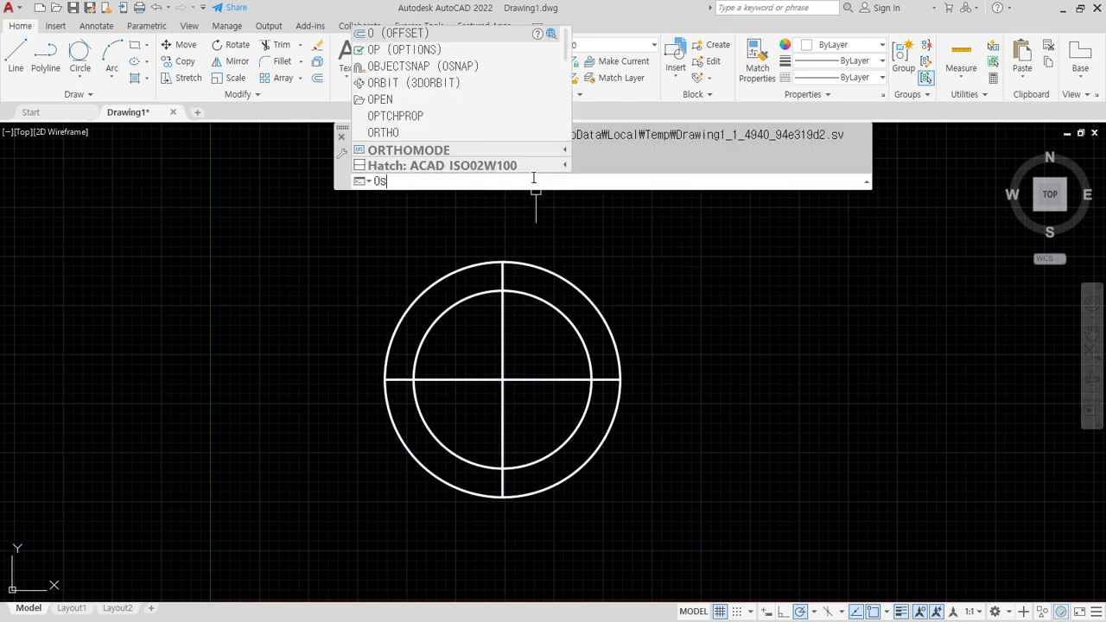
{"action": "type", "text": "Sn"}
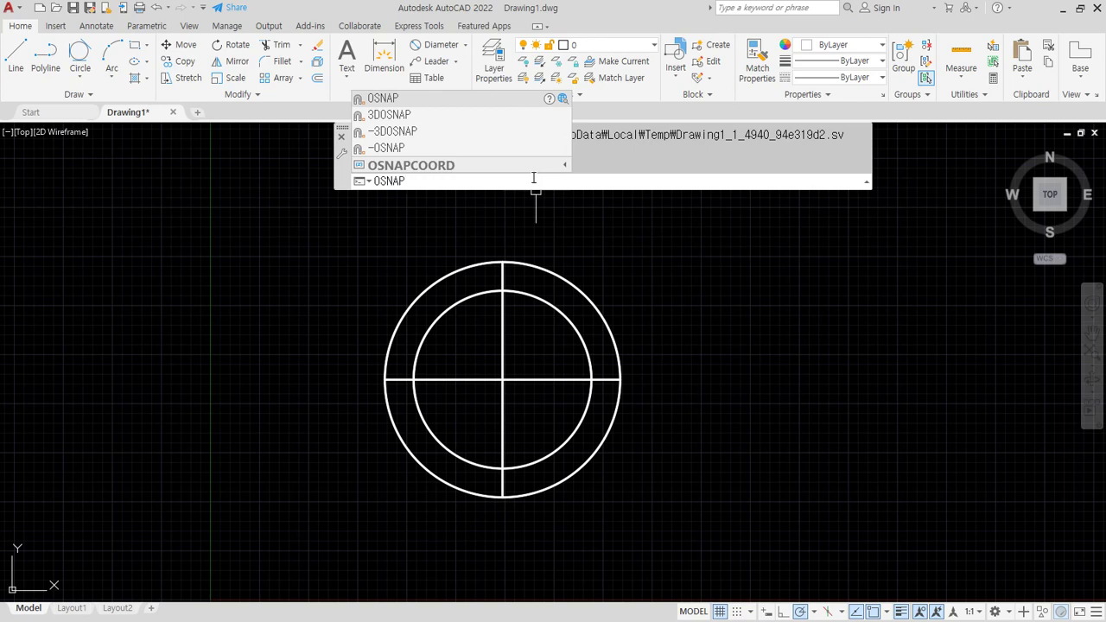
{"action": "key", "text": "Escape"}
{"action": "type", "text": "OS"}
{"action": "key", "text": "Return"}
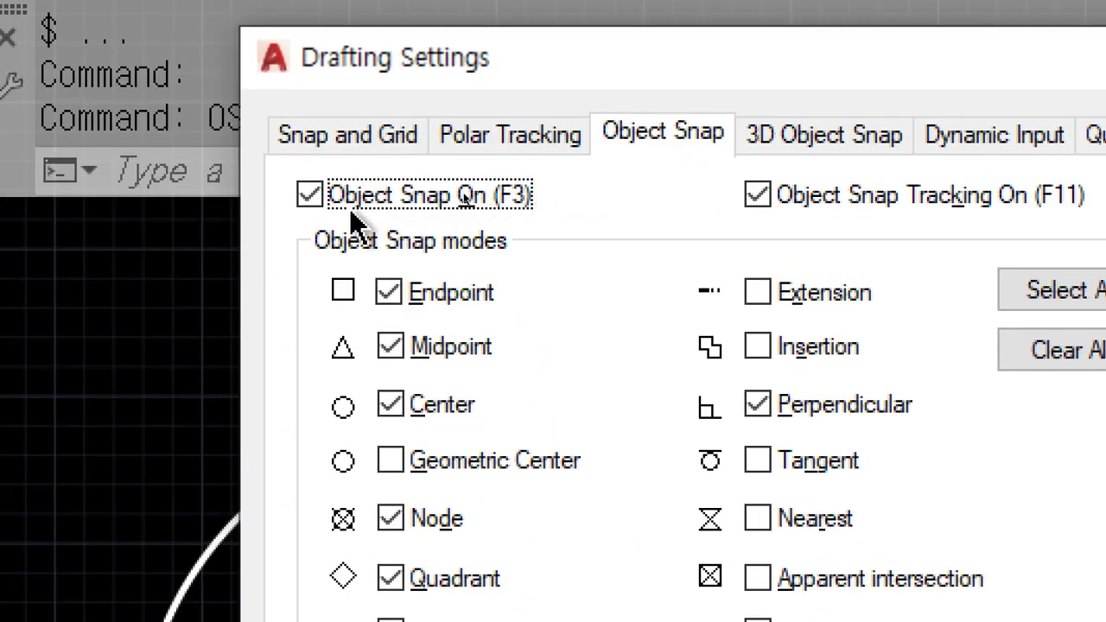
Step: Toggle Object Snap off and on again, and do the same with Object Snap Tracking
{"action": "left_click", "coordinate": [442, 200]}
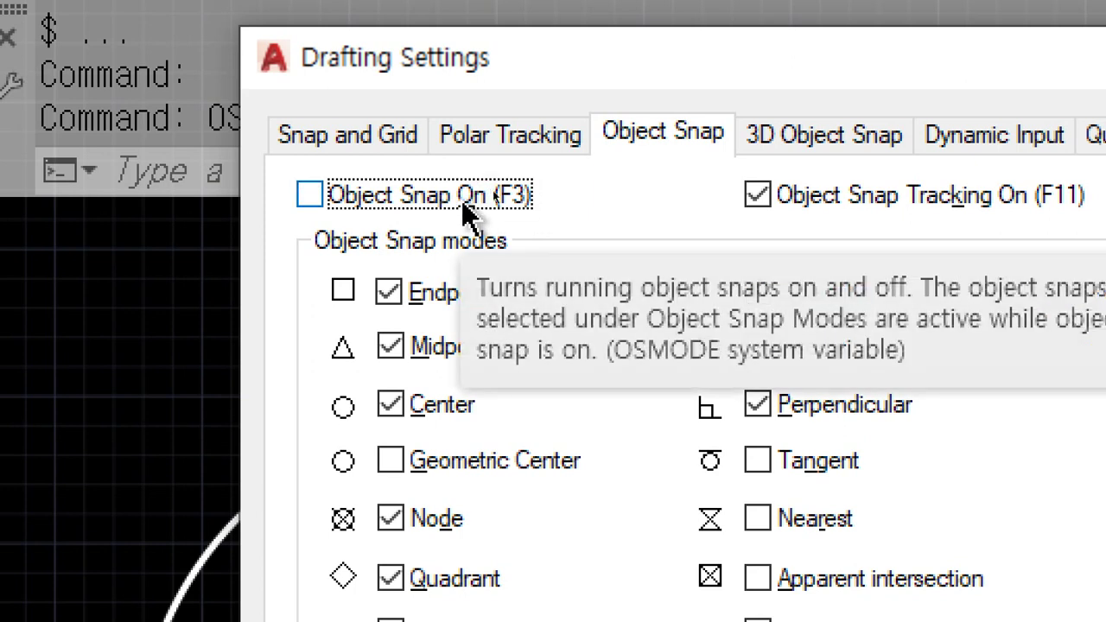
{"action": "left_click", "coordinate": [463, 207]}
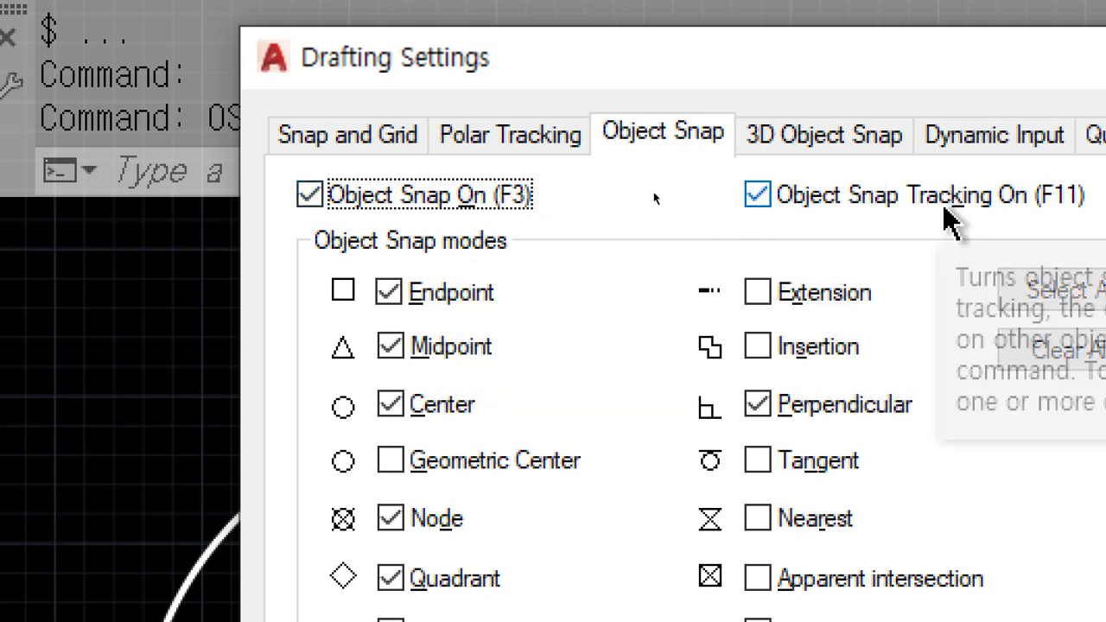
{"action": "left_click", "coordinate": [919, 212]}
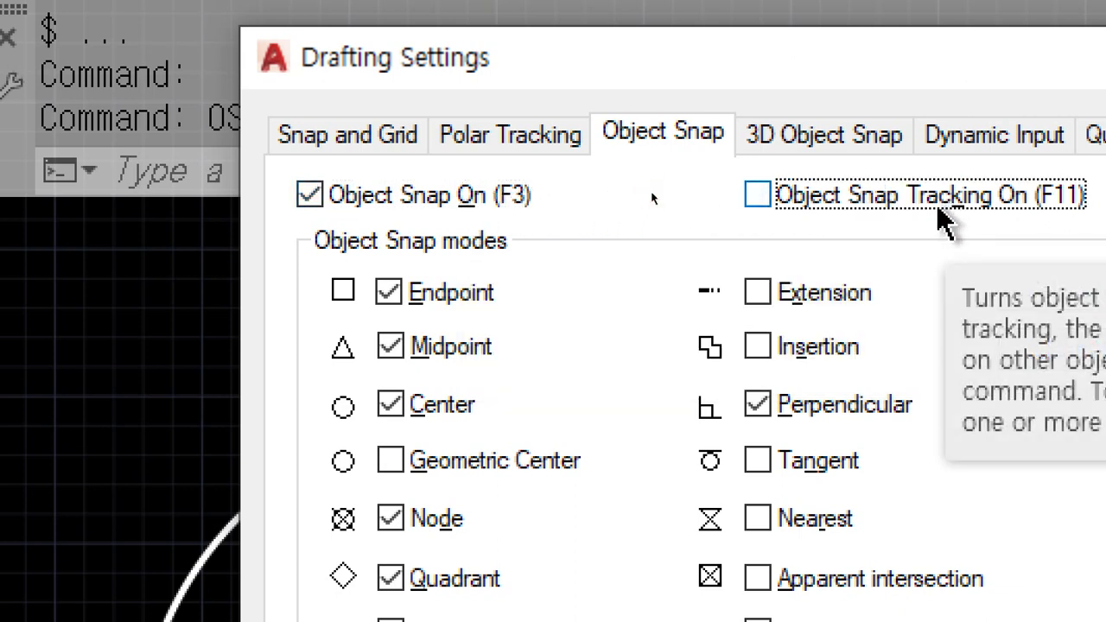
{"action": "left_click", "coordinate": [915, 216]}
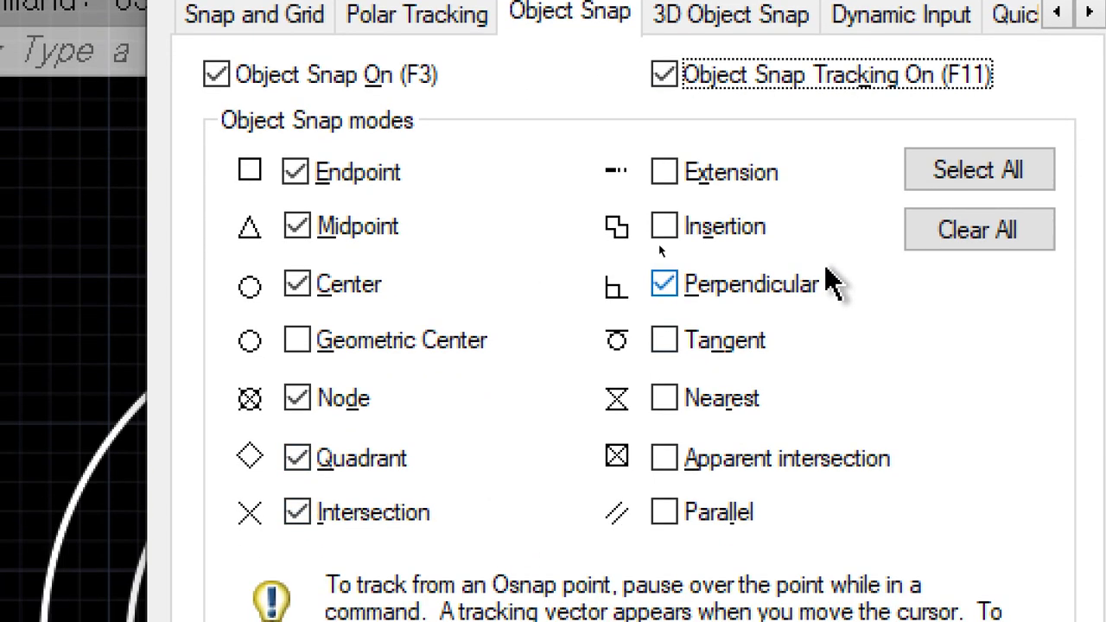
Step: Clear all object snap modes and enable only Endpoint, Center and Intersection
{"action": "left_click", "coordinate": [940, 233]}
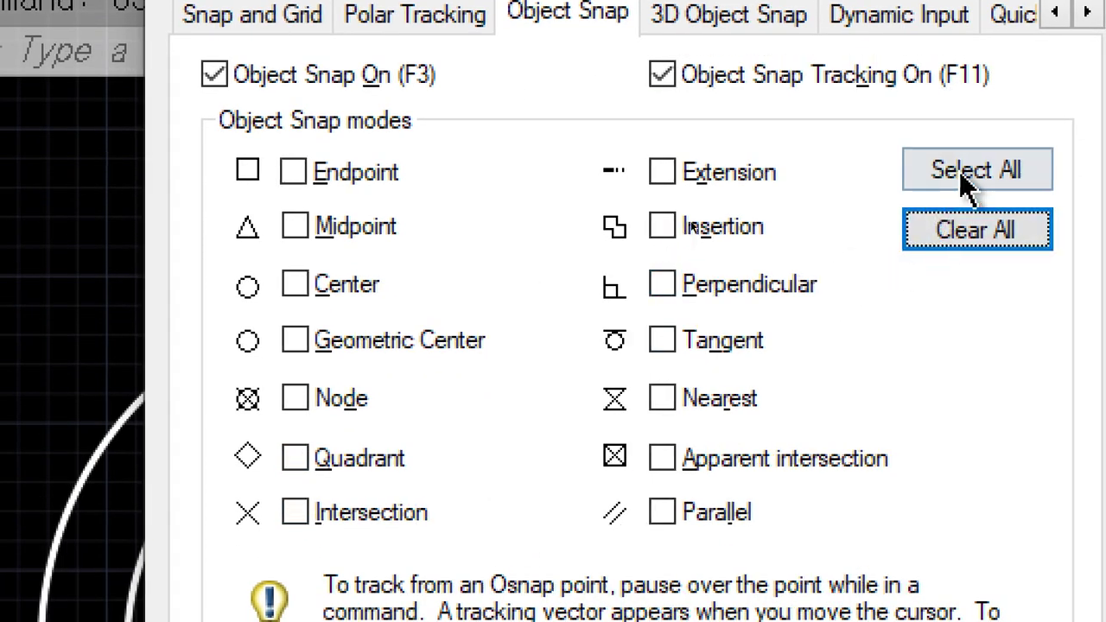
{"action": "left_click", "coordinate": [959, 171]}
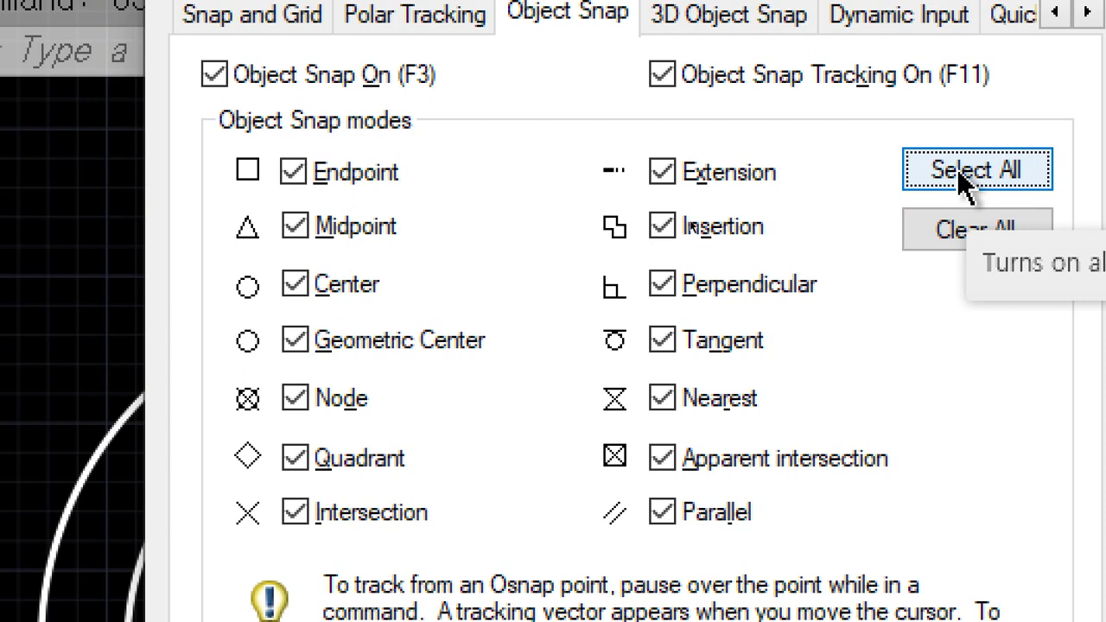
{"action": "left_click", "coordinate": [928, 230]}
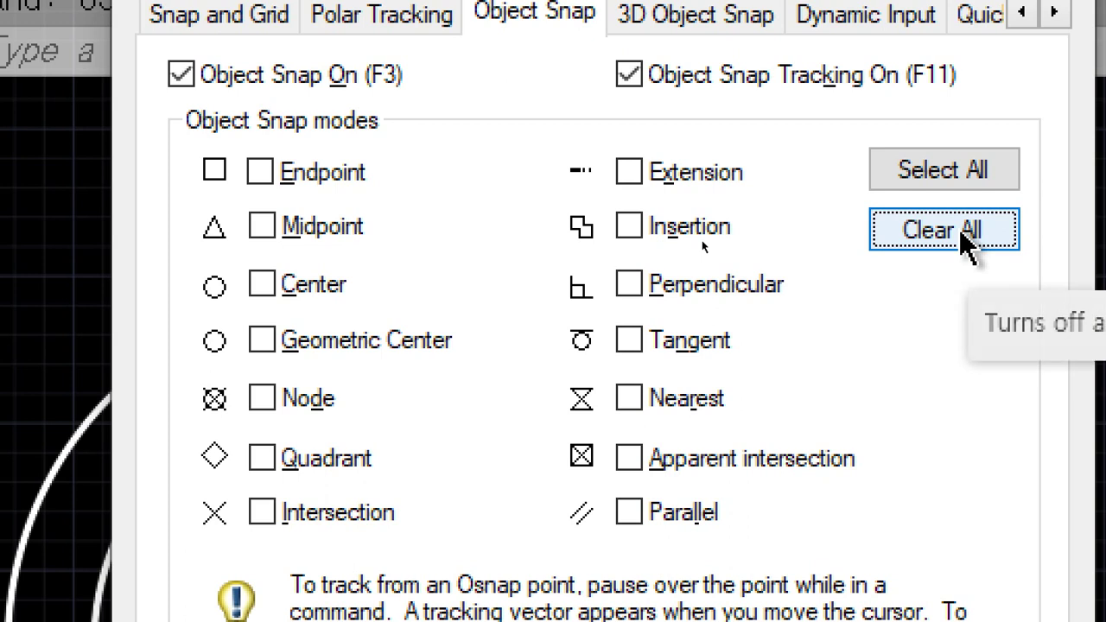
{"action": "left_click", "coordinate": [305, 174]}
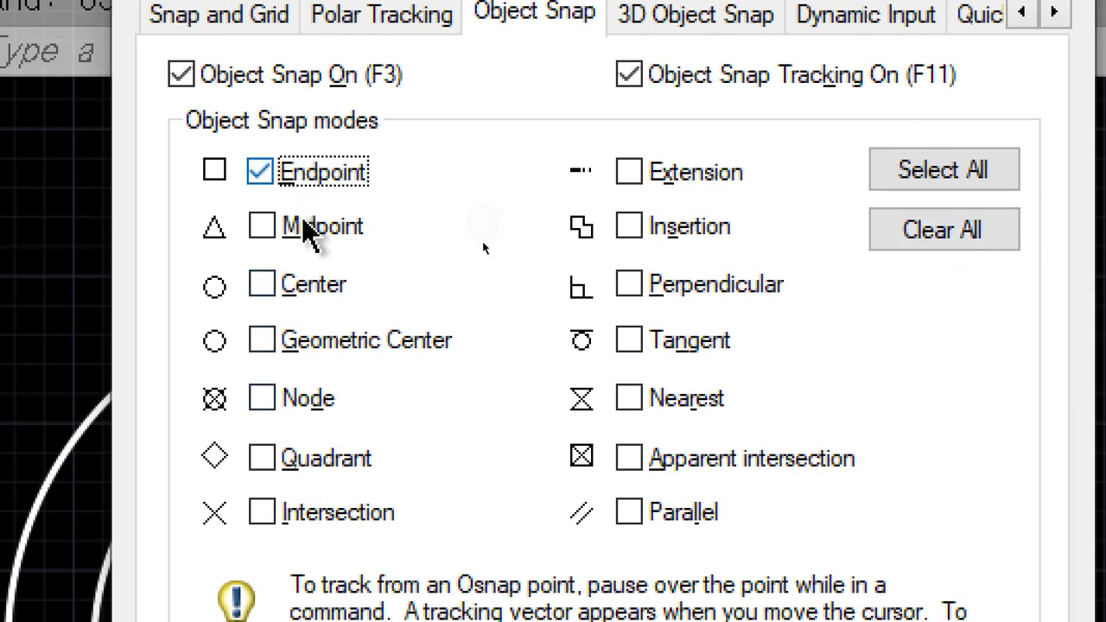
{"action": "left_click", "coordinate": [314, 296]}
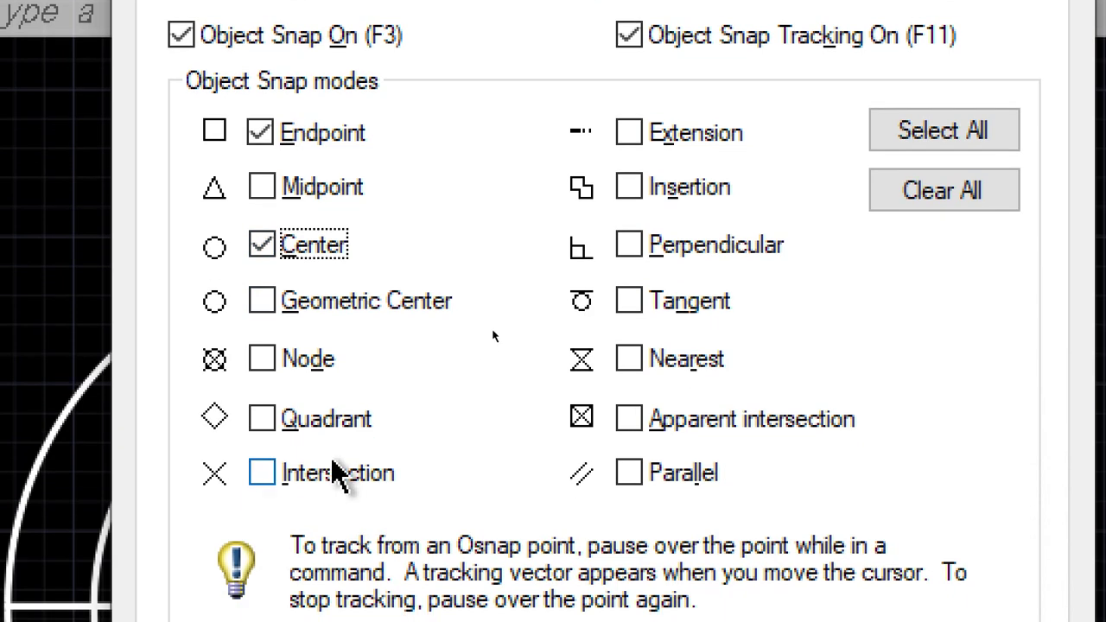
{"action": "left_click", "coordinate": [313, 511]}
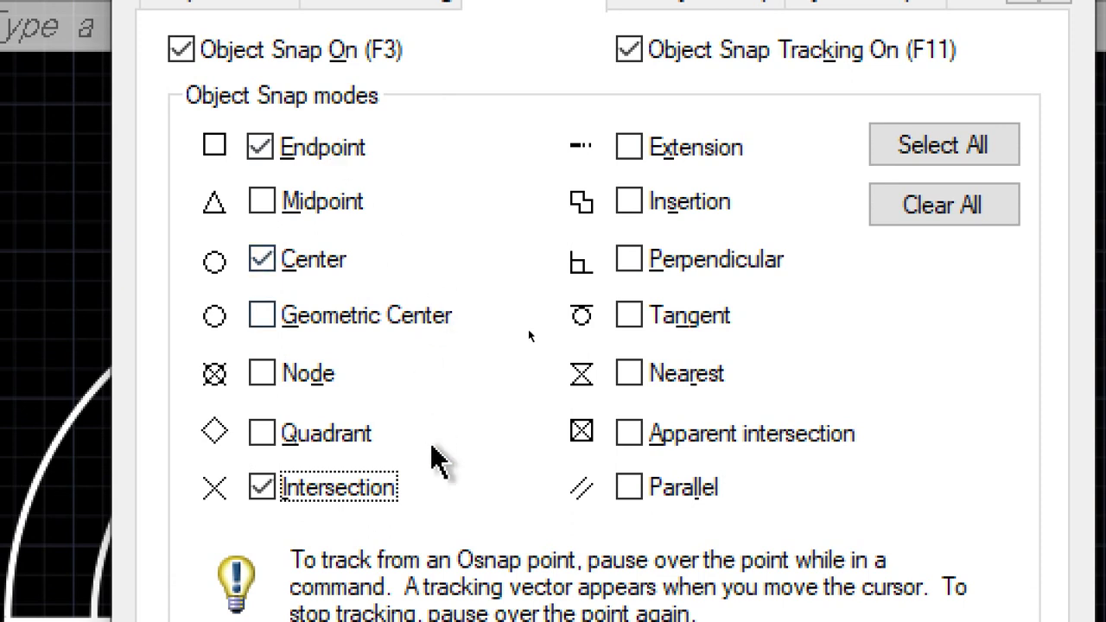
Step: Toggle the Midpoint snap mode on and back off, and enable the Quadrant mode
{"action": "left_click", "coordinate": [313, 209]}
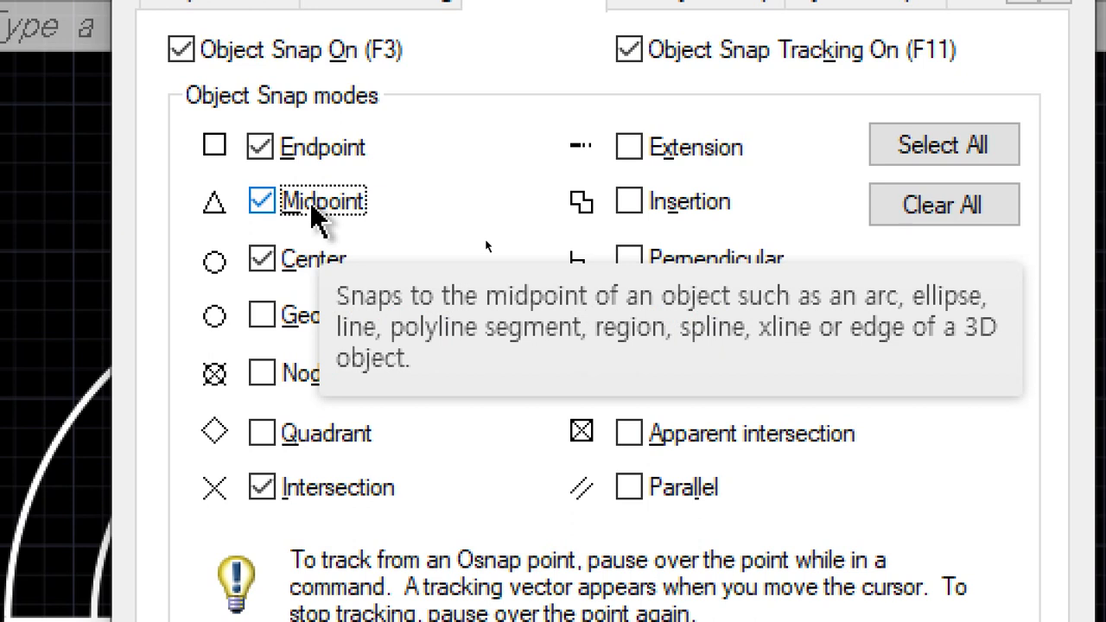
{"action": "left_click", "coordinate": [312, 207]}
{"action": "left_click", "coordinate": [329, 440]}
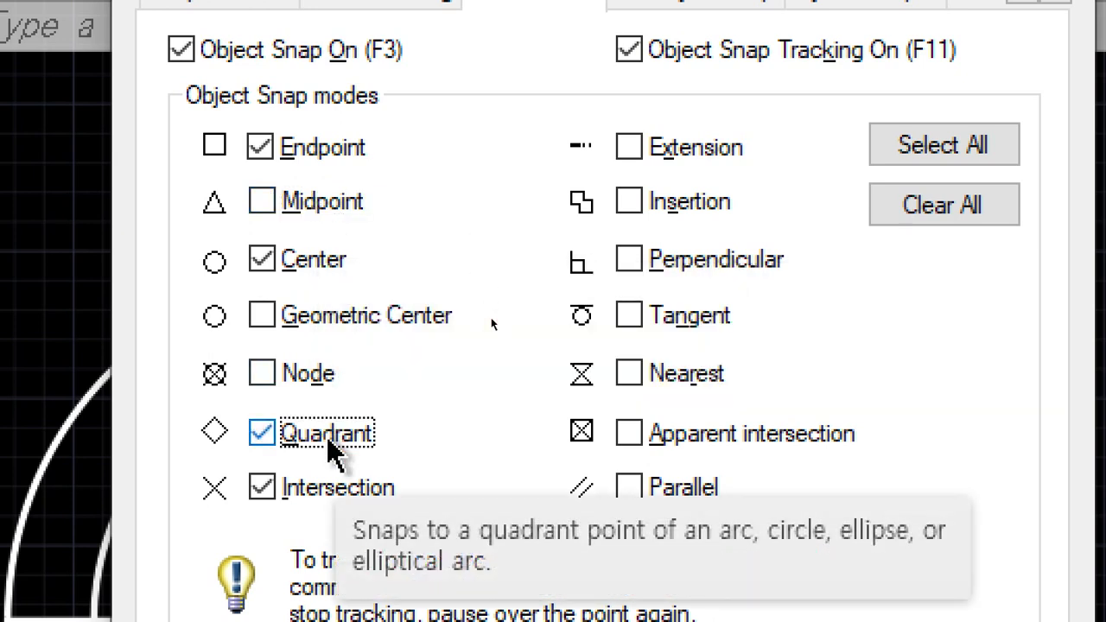
{"action": "left_click", "coordinate": [318, 206]}
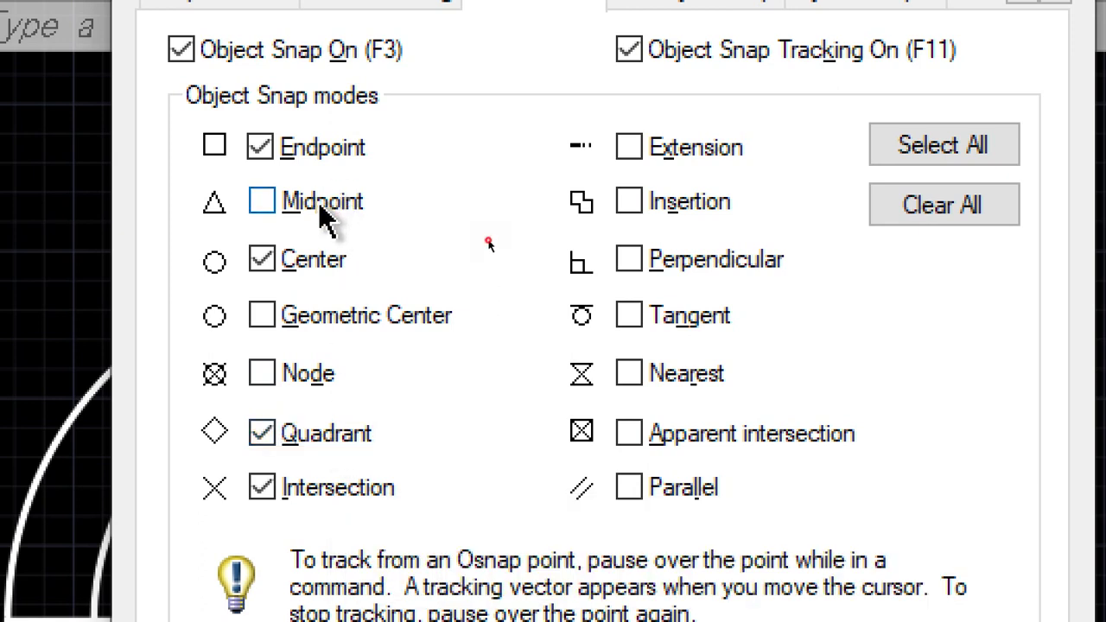
{"action": "left_click", "coordinate": [342, 442]}
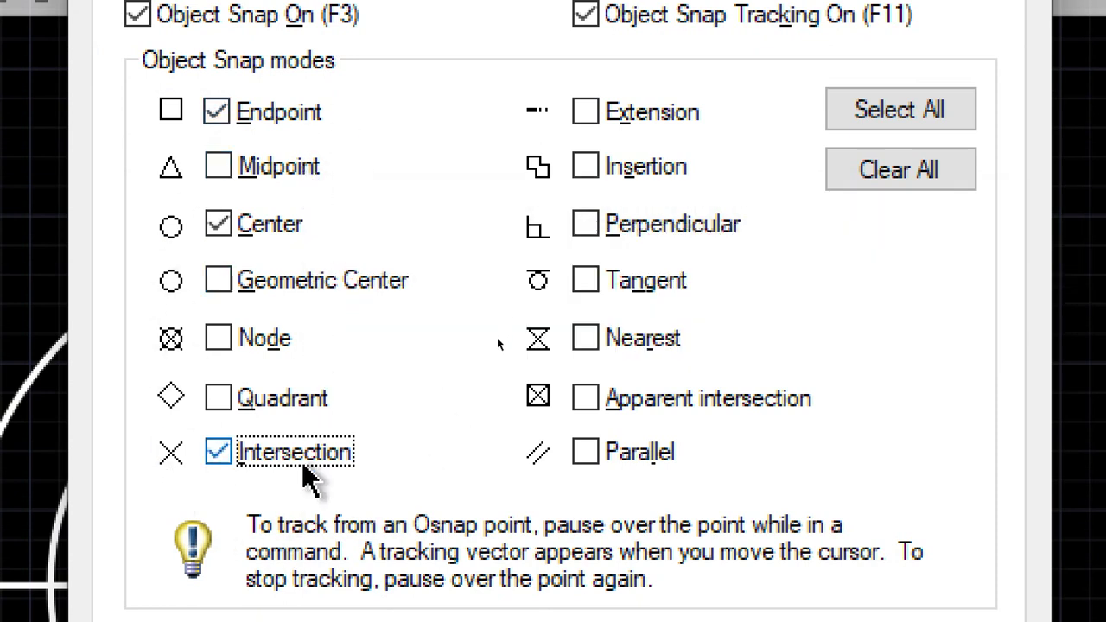
{"action": "left_click", "coordinate": [306, 399]}
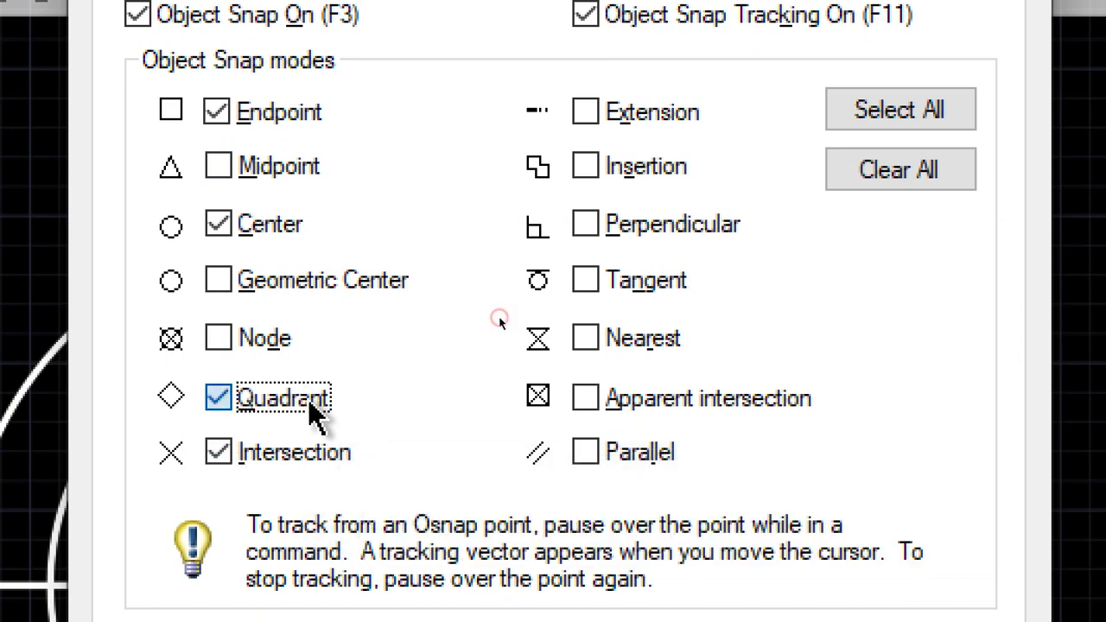
Step: Disable the Quadrant snap mode, enable Midpoint, and accept the drafting settings
{"action": "left_click", "coordinate": [311, 406]}
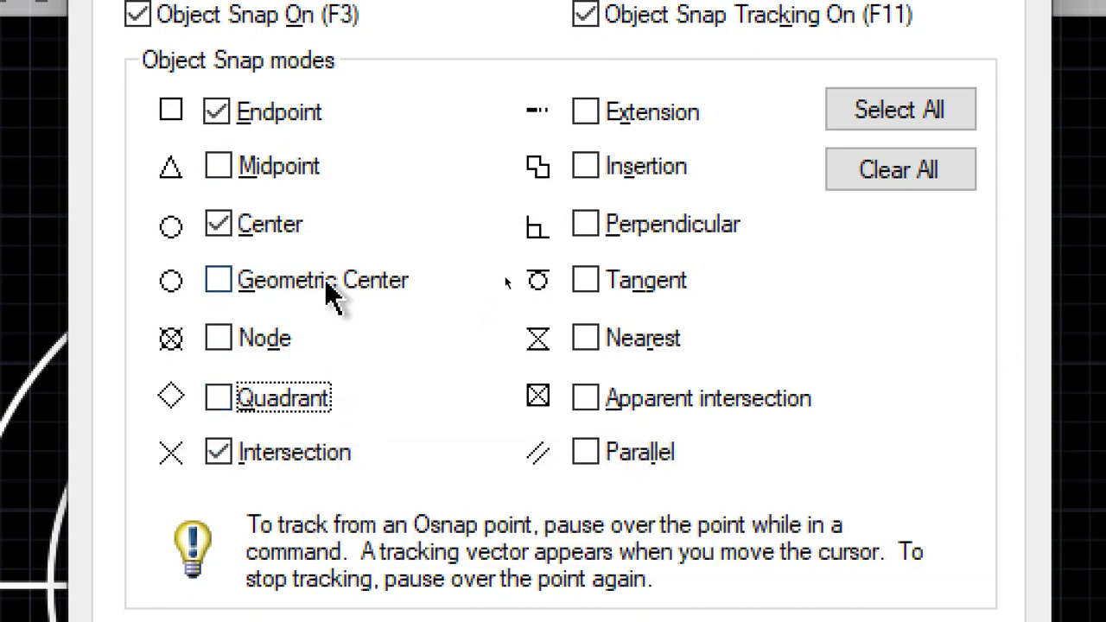
{"action": "left_click", "coordinate": [298, 171]}
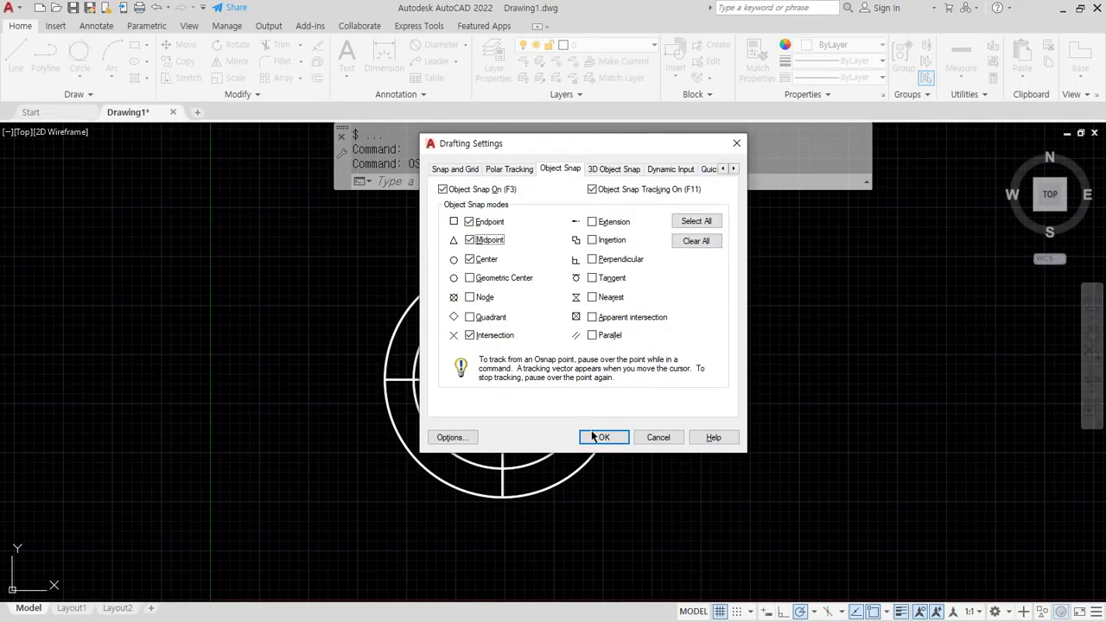
{"action": "left_click", "coordinate": [593, 437]}
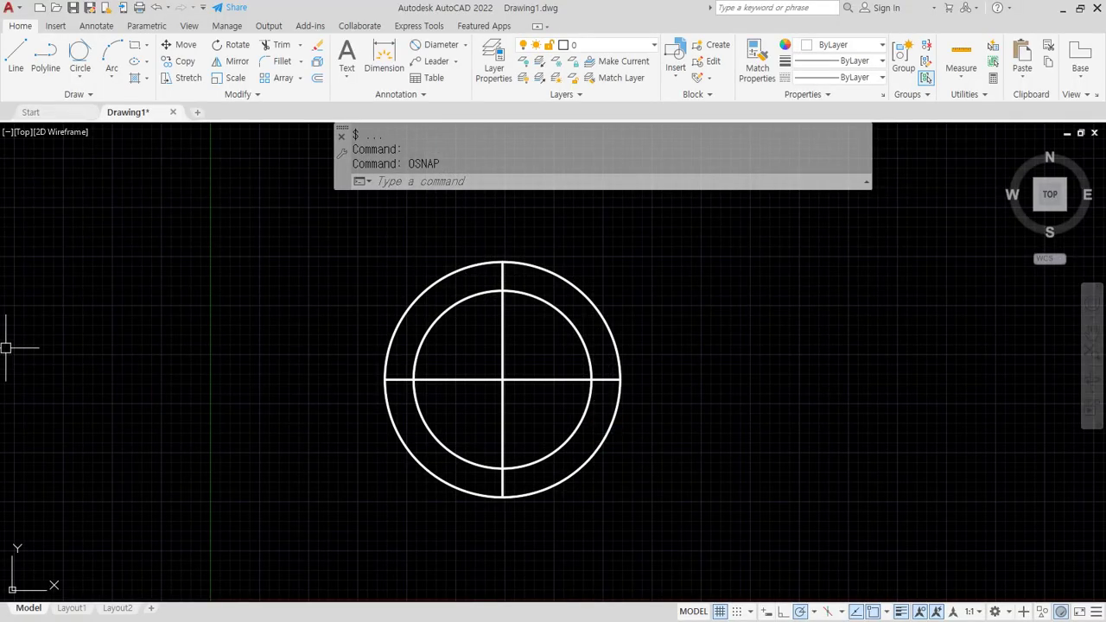
Step: Draw two connected lines from the outer circle's upper vertical-line endpoint, out to a free point, and back to the horizontal line's right endpoint
{"action": "type", "text": "l"}
{"action": "key", "text": "Return"}
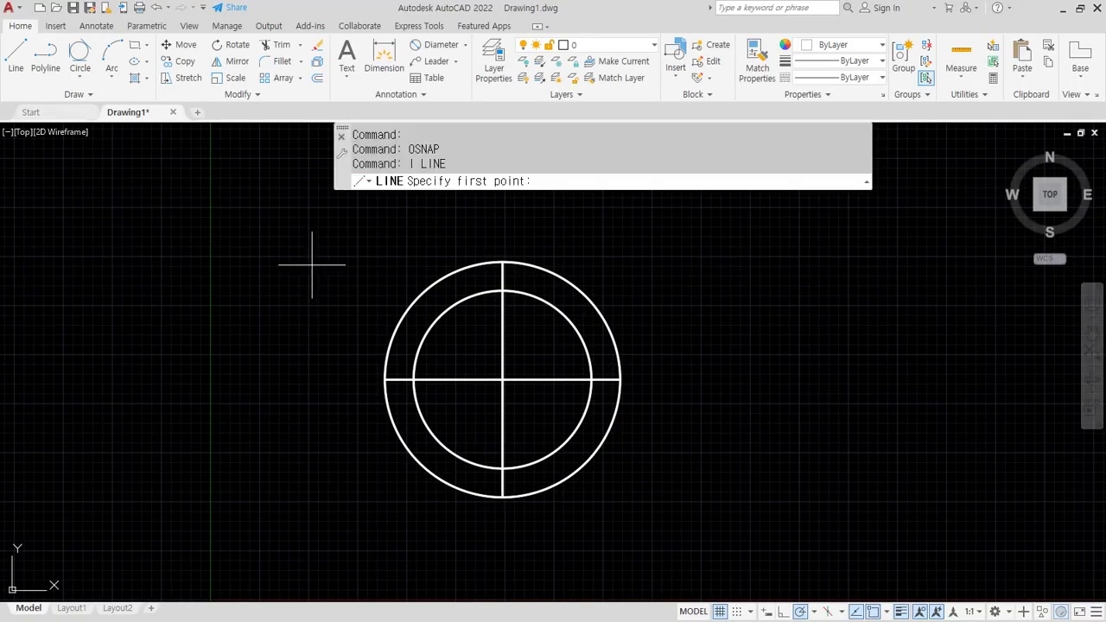
{"action": "left_click", "coordinate": [503, 261]}
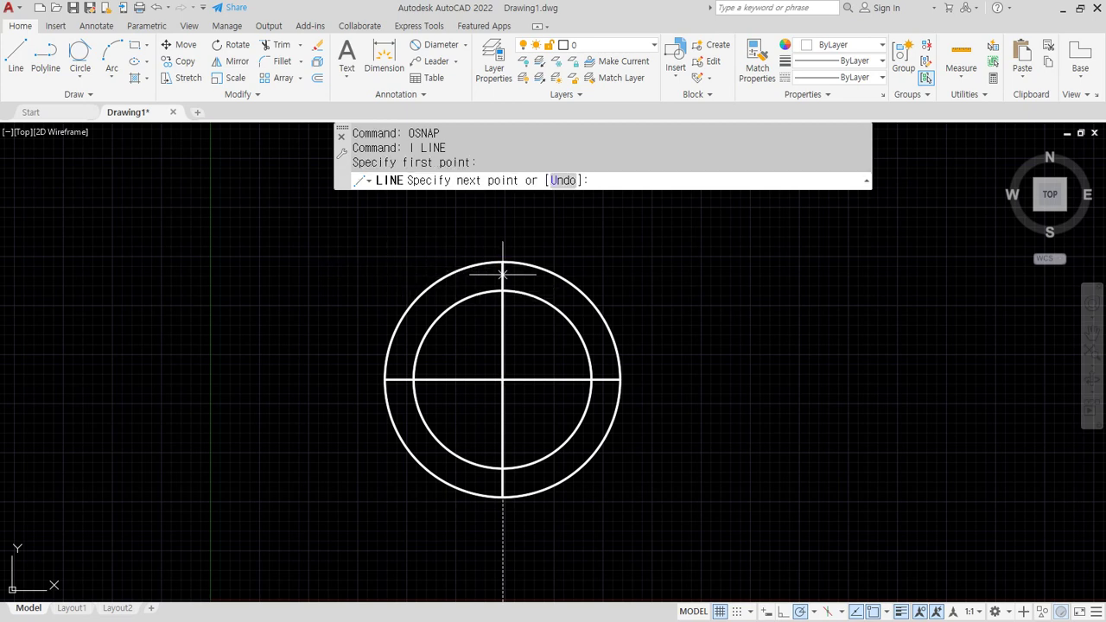
{"action": "left_click", "coordinate": [684, 221]}
{"action": "left_click", "coordinate": [619, 378]}
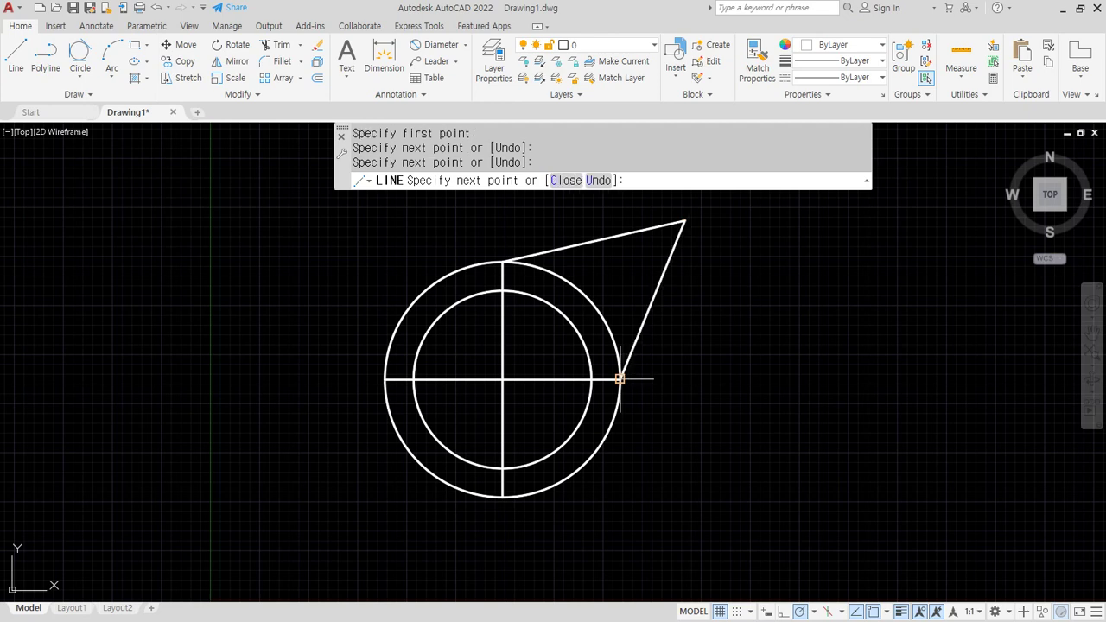
{"action": "key", "text": "Return"}
Step: Draw a line from the concentric circles' center to a free point outside them at the lower right
{"action": "key", "text": "Return"}
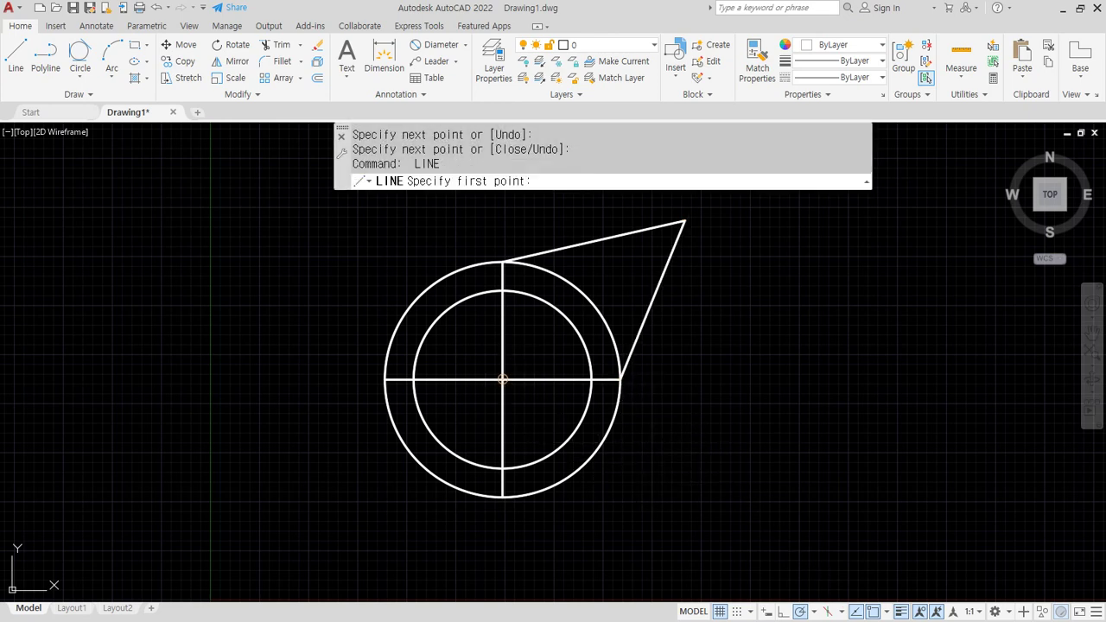
{"action": "left_click", "coordinate": [502, 379]}
{"action": "left_click", "coordinate": [659, 524]}
{"action": "key", "text": "Return"}
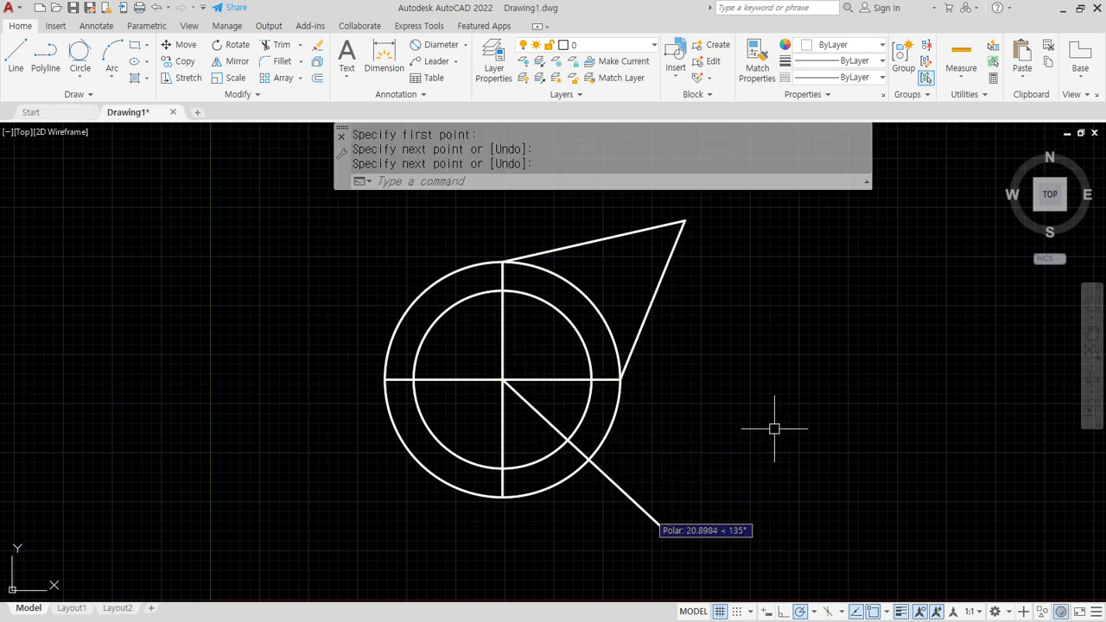
Step: Draw a separate circle with a radius of about 78.8 to the right of the concentric circles
{"action": "type", "text": "c"}
{"action": "key", "text": "Return"}
{"action": "left_click", "coordinate": [786, 411]}
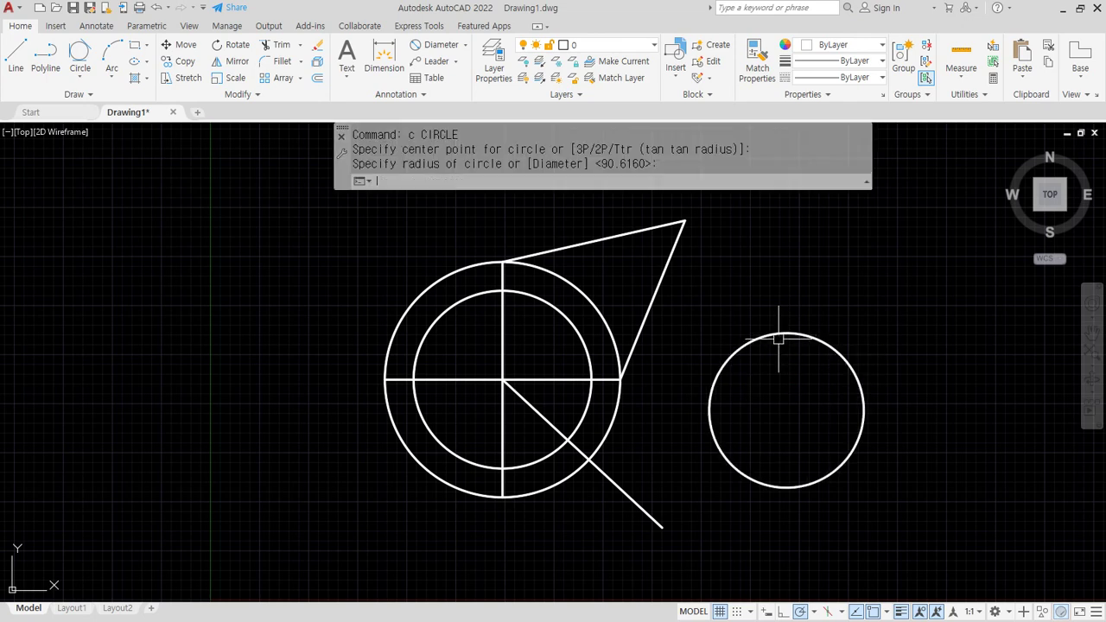
{"action": "left_click", "coordinate": [778, 338]}
Step: Draw a line from the new circle's center to a free point outside it at the upper right
{"action": "type", "text": "l"}
{"action": "key", "text": "Return"}
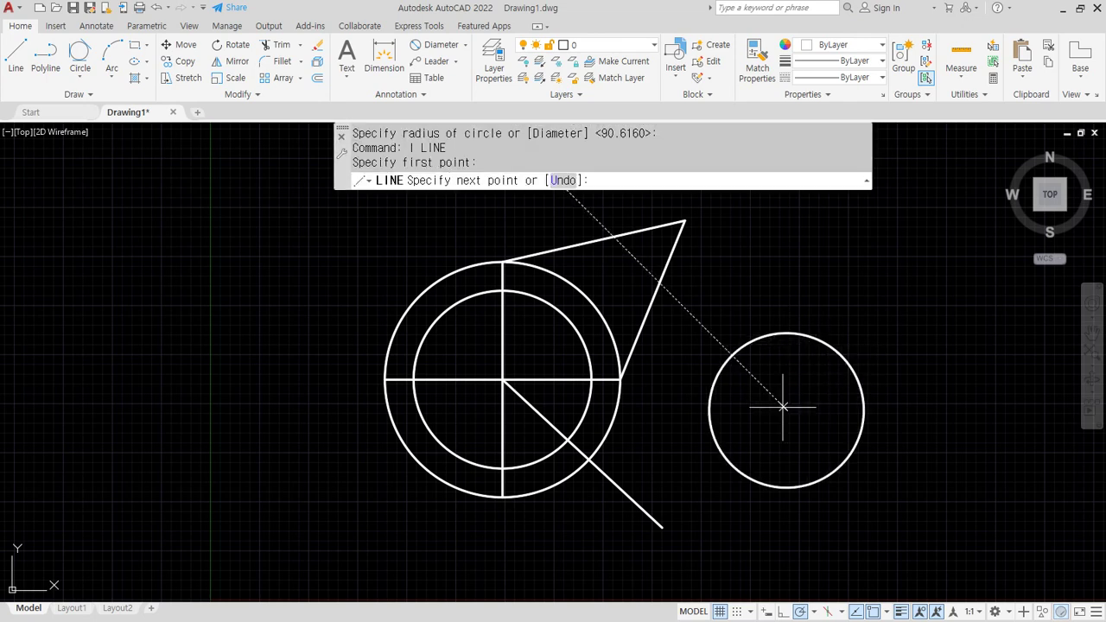
{"action": "left_click", "coordinate": [893, 292]}
{"action": "key", "text": "Return"}
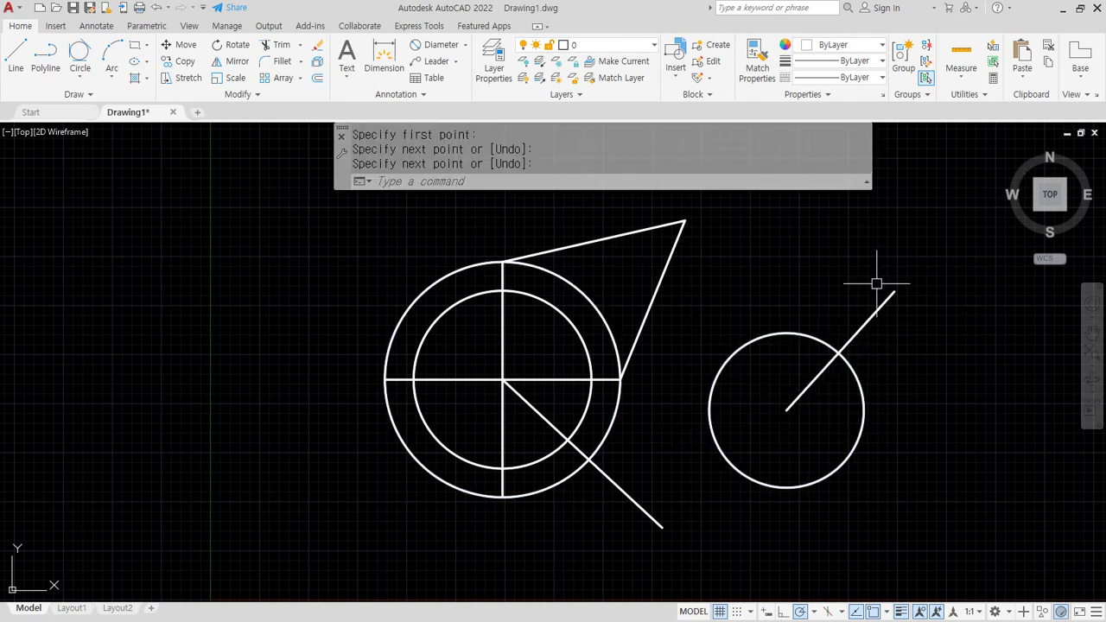
Step: Enable the Quadrant, Perpendicular and Tangent object snap modes from the status bar's snap list
{"action": "middle_click_drag", "start_coordinate": [659, 346], "coordinate": [574, 346]}
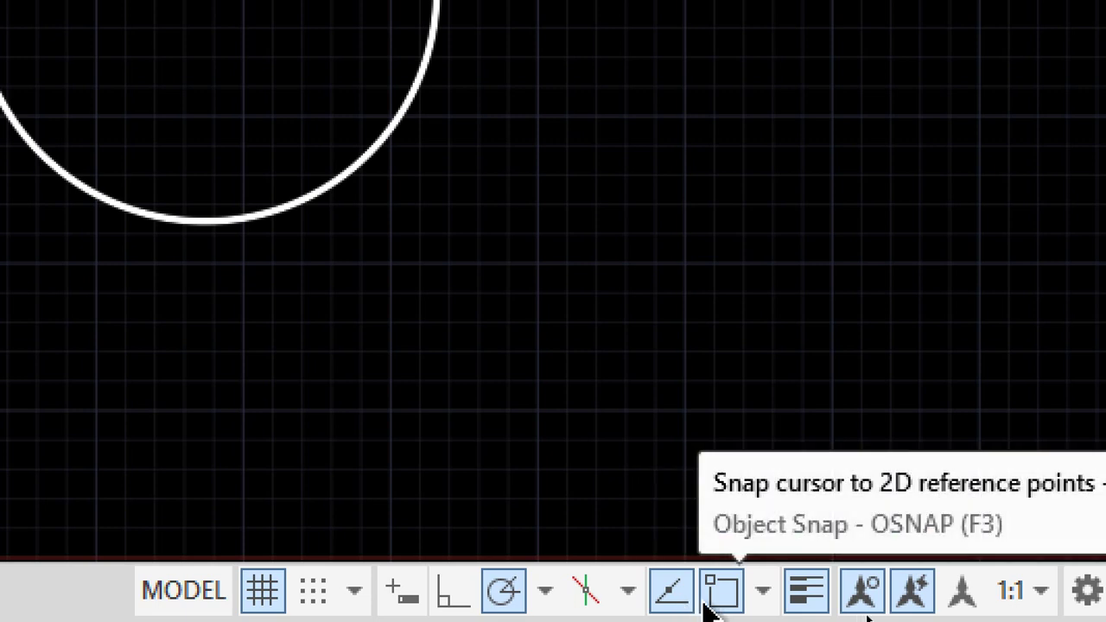
{"action": "left_click", "coordinate": [763, 591]}
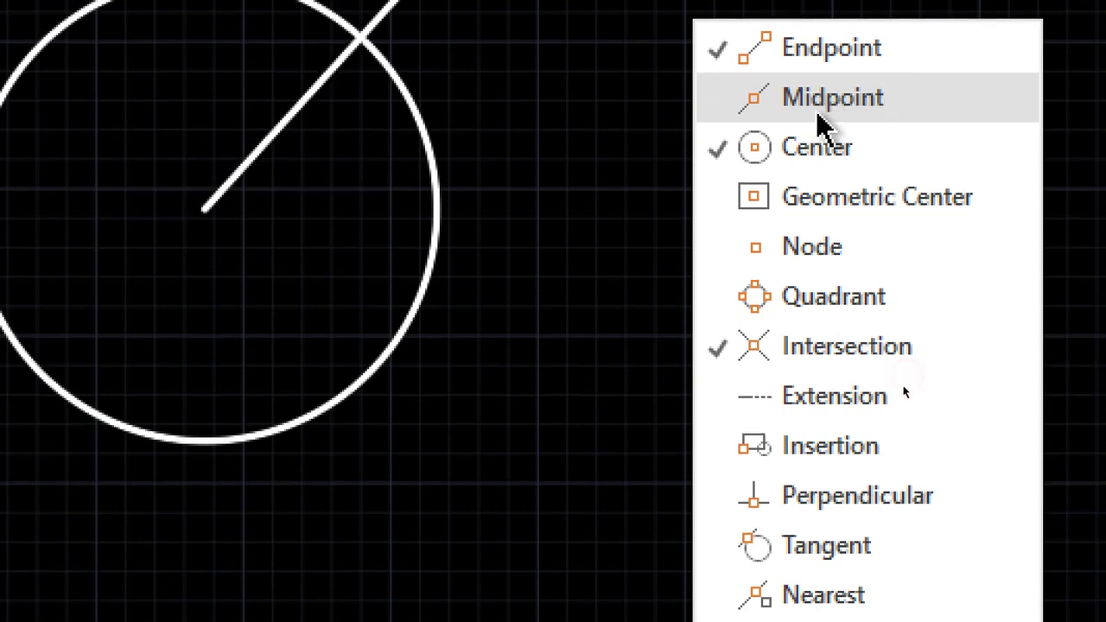
{"action": "left_click", "coordinate": [824, 303]}
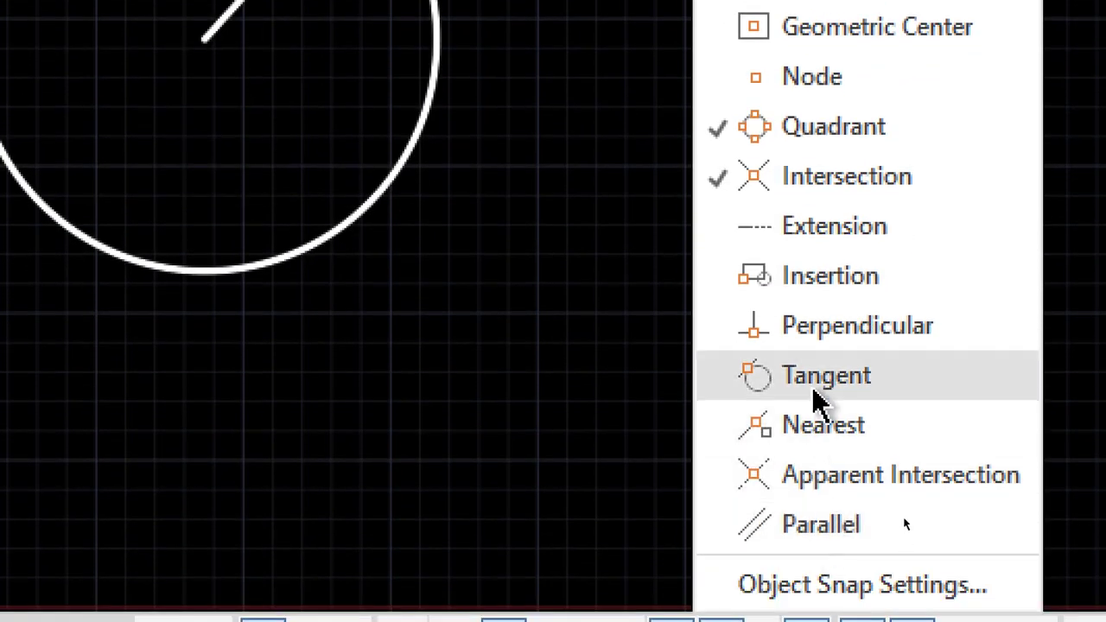
{"action": "left_click", "coordinate": [831, 329]}
{"action": "left_click", "coordinate": [837, 380]}
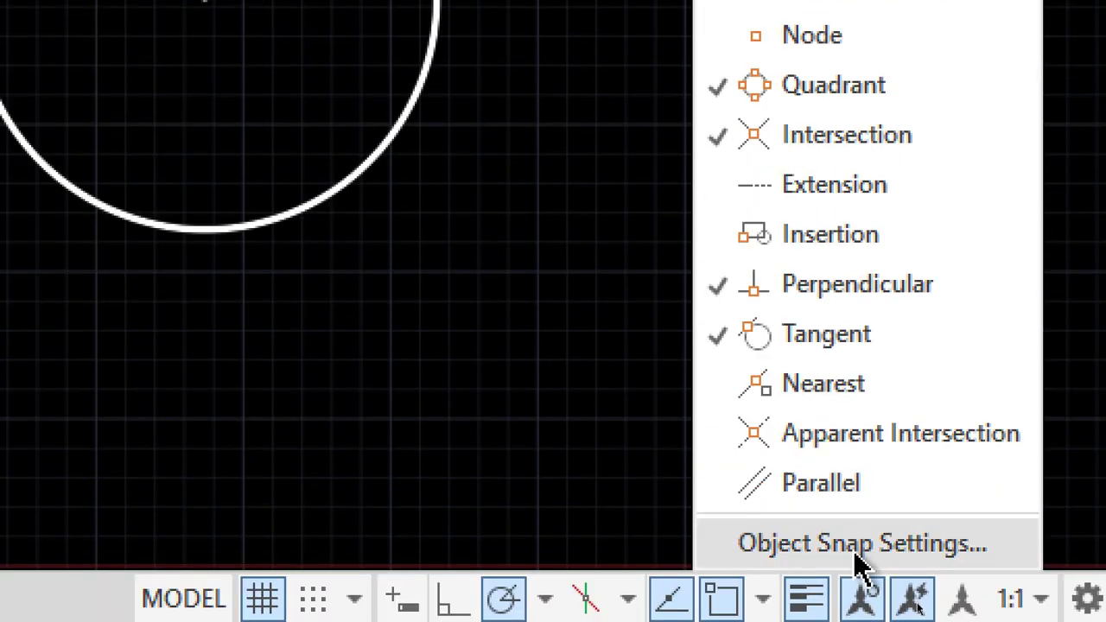
{"action": "left_click", "coordinate": [613, 402]}
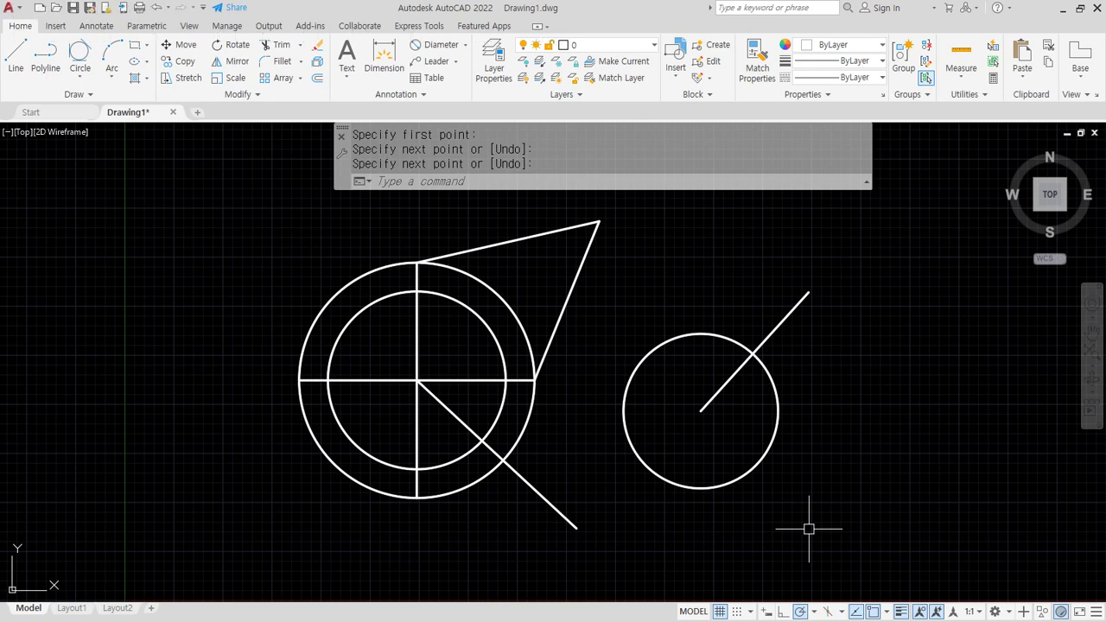
Step: Draw a larger concentric circle around the separate circle, snapping to the same center
{"action": "type", "text": "c"}
{"action": "key", "text": "Return"}
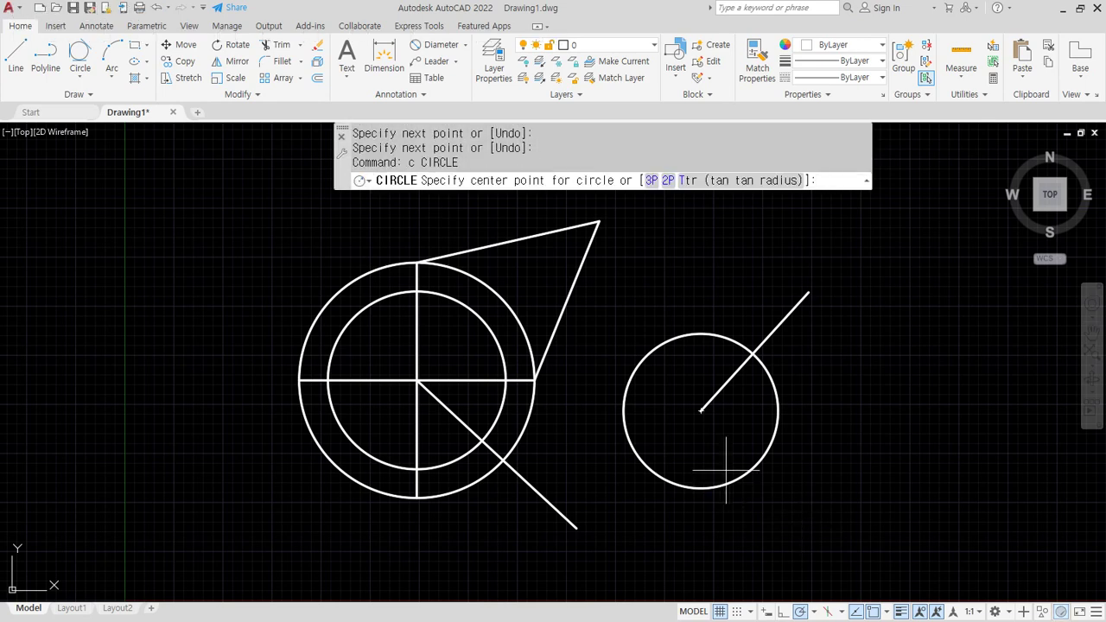
{"action": "left_click", "coordinate": [701, 410]}
{"action": "left_click", "coordinate": [796, 471]}
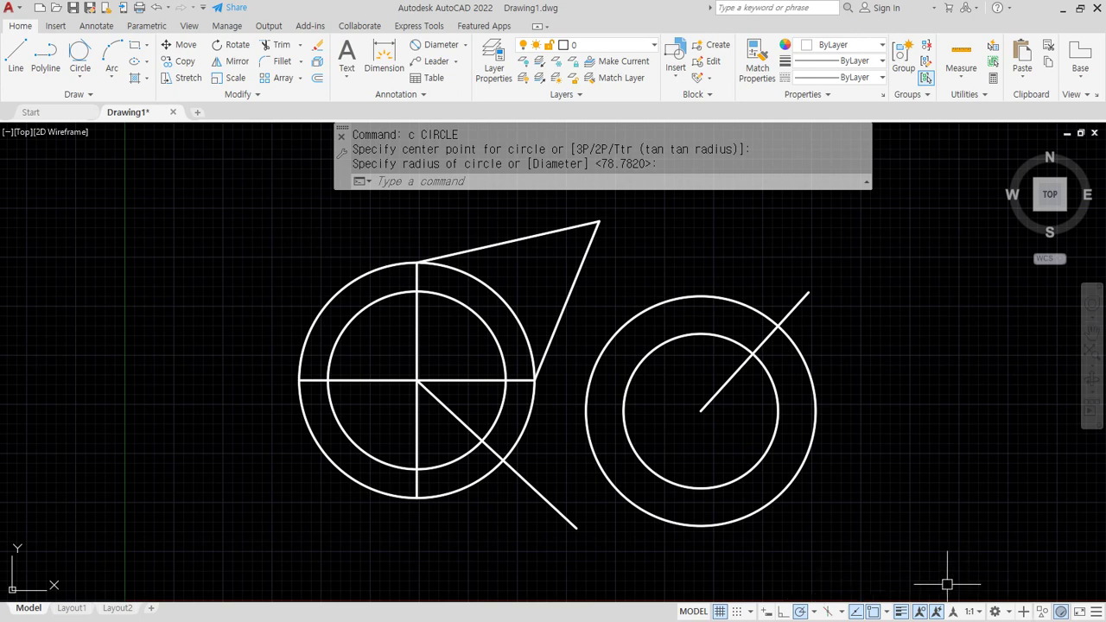
Step: Review the enabled object snap modes, and erase all the circles and lines from the drawing
{"action": "left_click", "coordinate": [886, 613]}
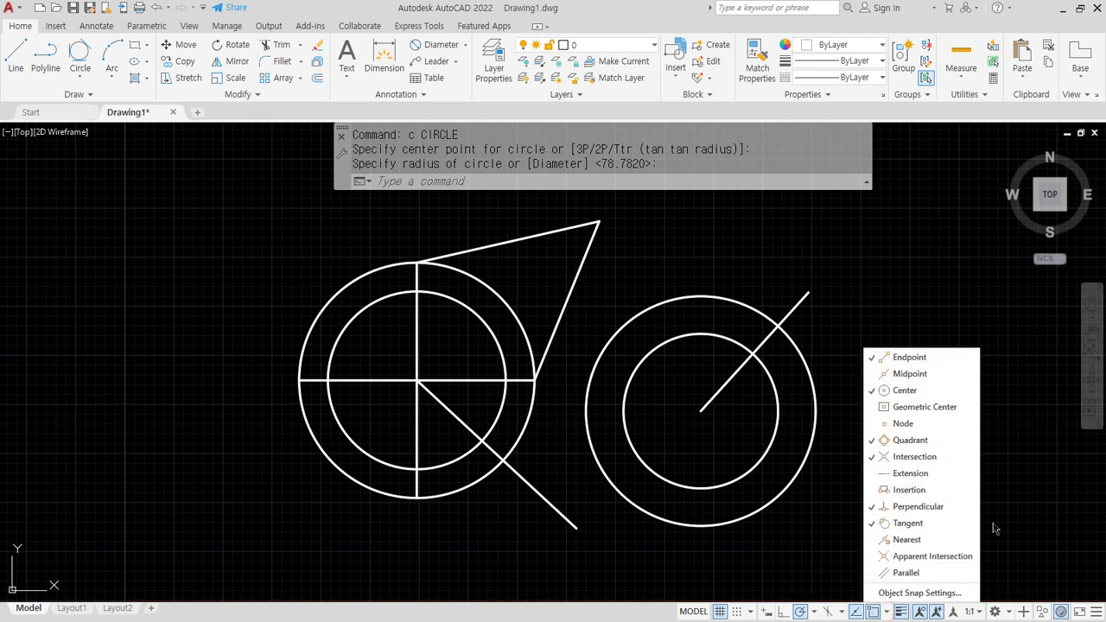
{"action": "left_click", "coordinate": [728, 405]}
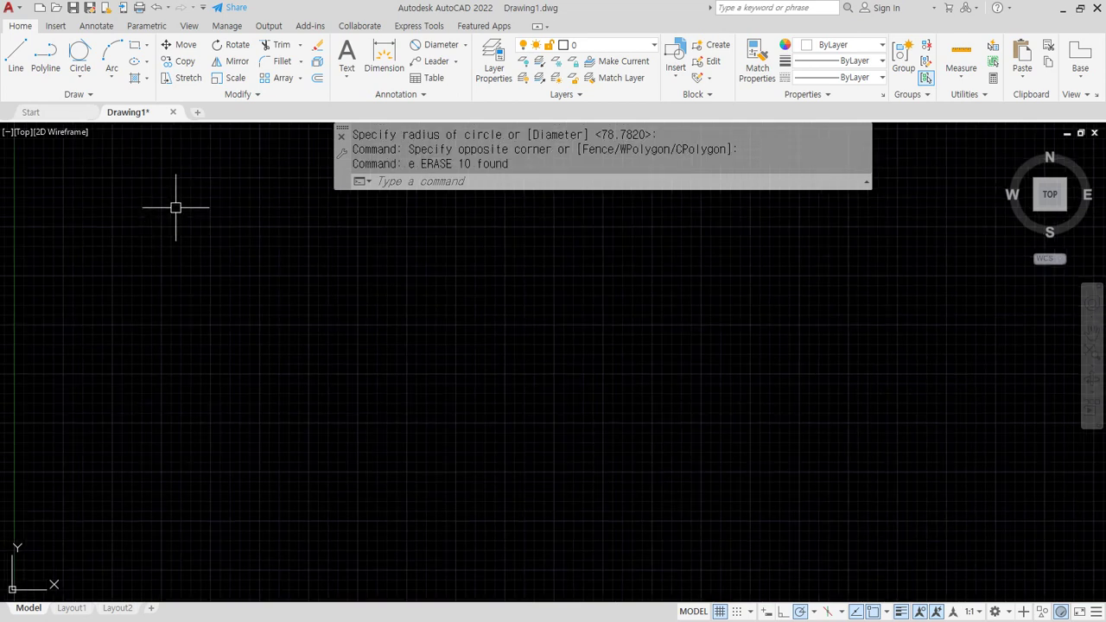
Step: Draw a closed rectangle with the Line command, using object snap tracking to align the fourth corner with the first
{"action": "type", "text": "l"}
{"action": "key", "text": "Return"}
{"action": "left_click", "coordinate": [316, 255]}
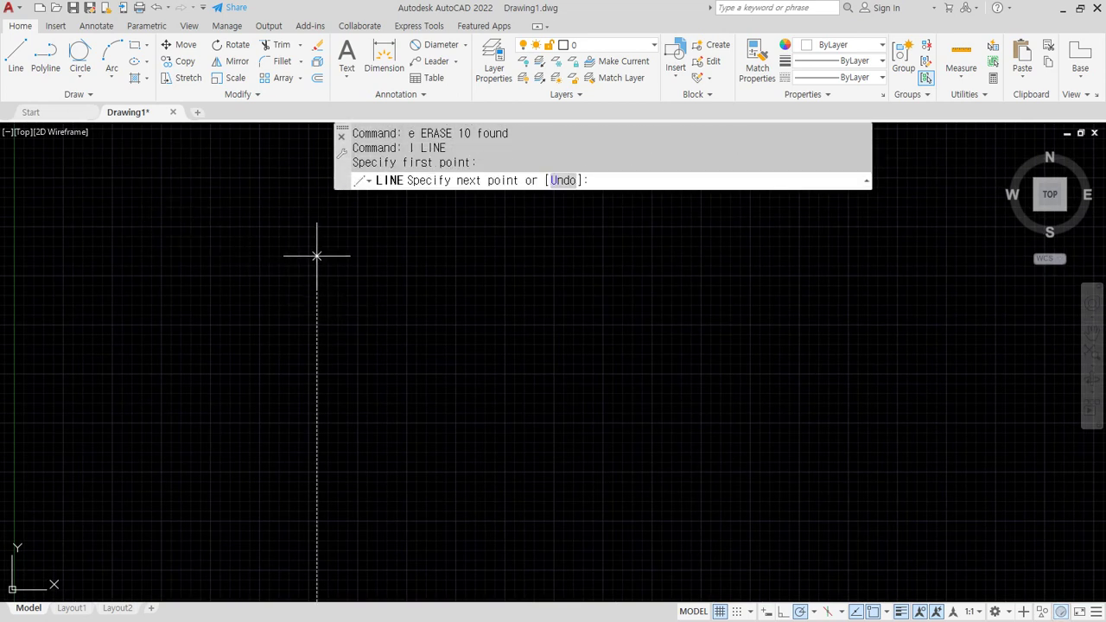
{"action": "left_click", "coordinate": [316, 419]}
{"action": "left_click", "coordinate": [502, 419]}
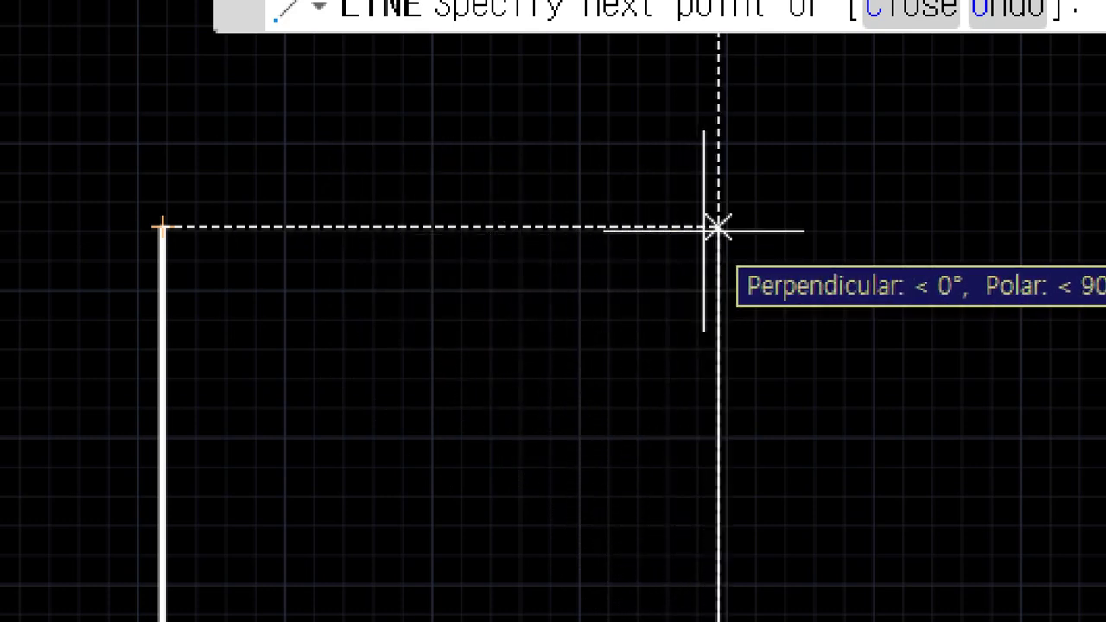
{"action": "left_click", "coordinate": [717, 228]}
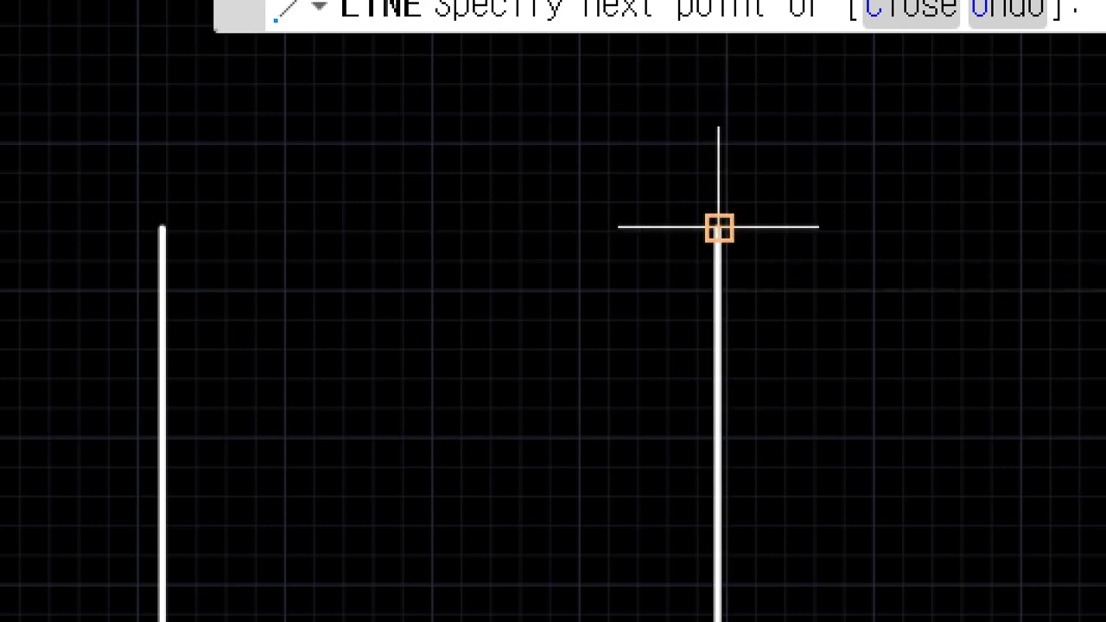
{"action": "left_click", "coordinate": [163, 228]}
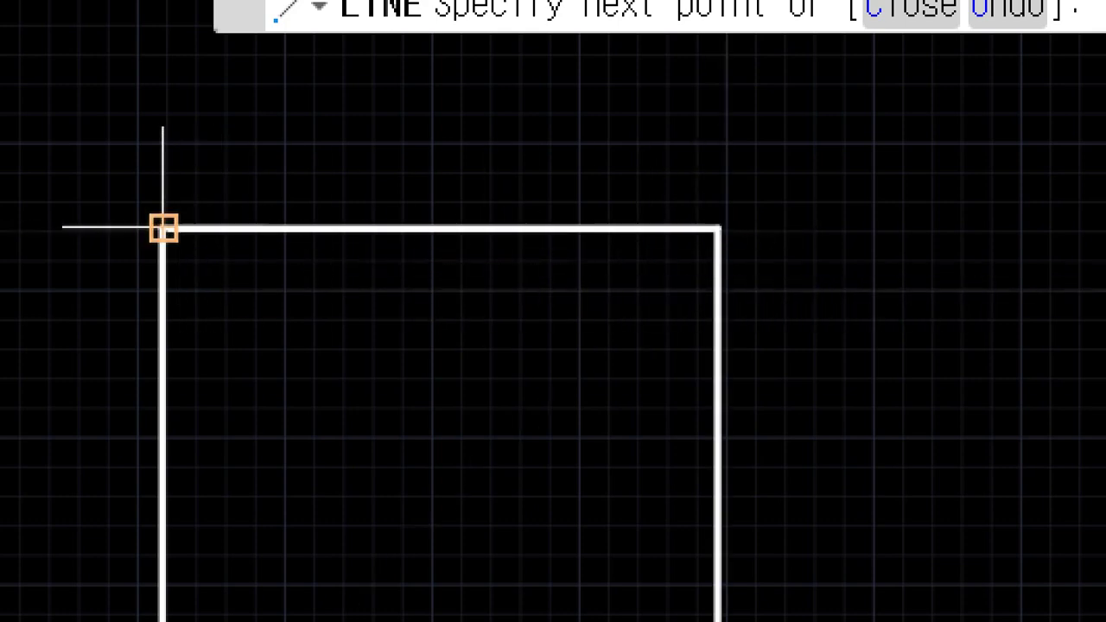
{"action": "key", "text": "Return"}
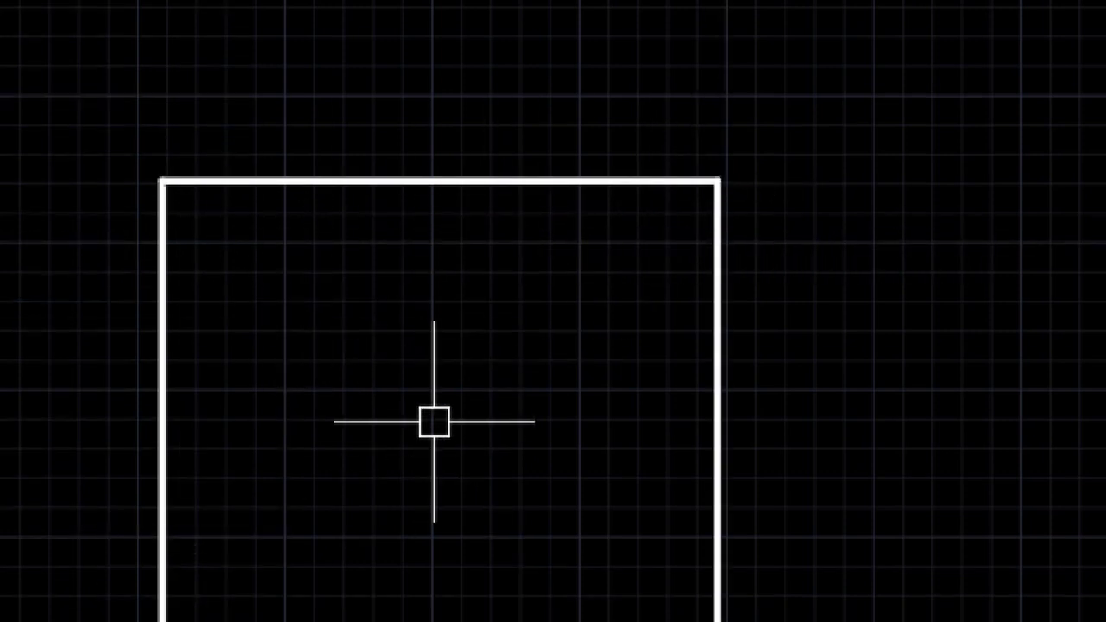
Step: Draw three lines forming an adjoining rectangle on the first one's right edge, aligning its upper corner by endpoint tracking
{"action": "scroll", "coordinate": [449, 415], "scroll_direction": "down", "scroll_amount": 2}
{"action": "middle_click_drag", "start_coordinate": [522, 377], "coordinate": [161, 276]}
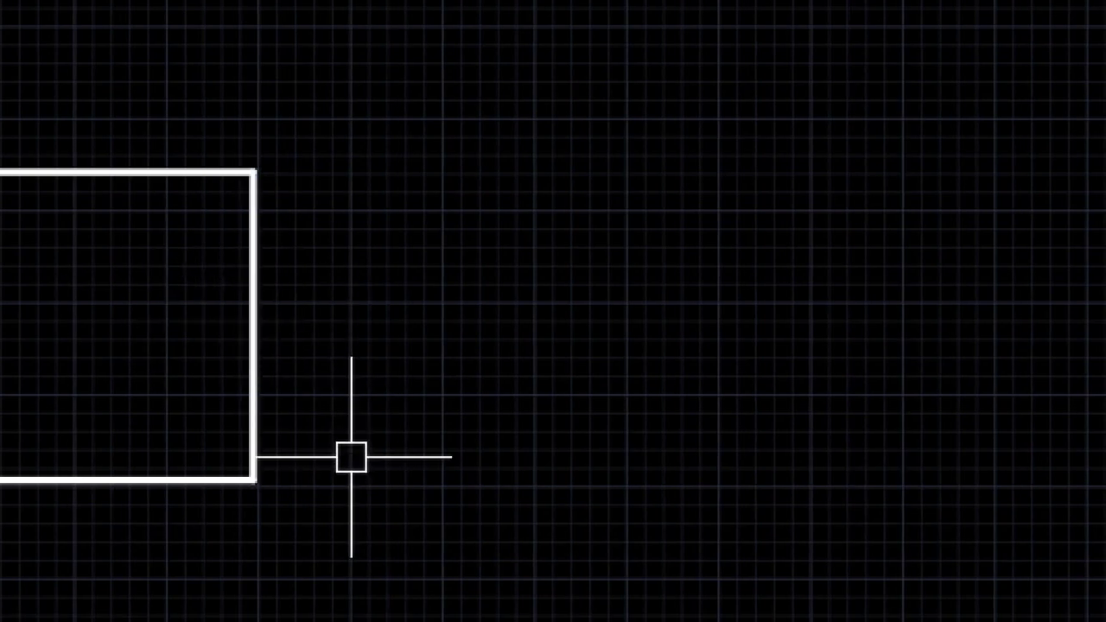
{"action": "left_click", "coordinate": [254, 480]}
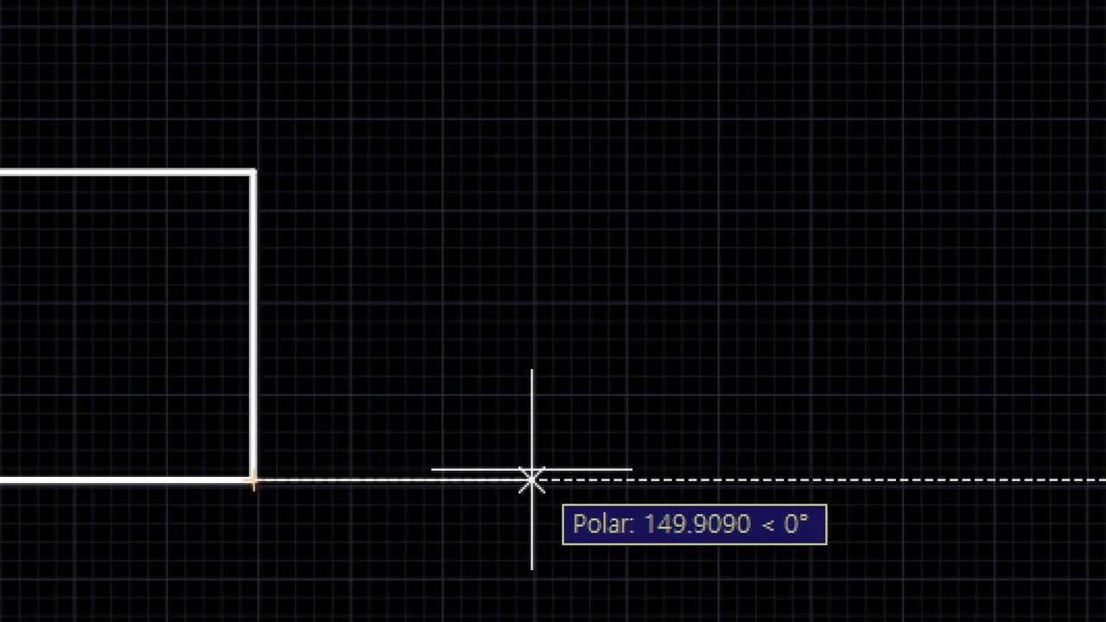
{"action": "left_click", "coordinate": [543, 479]}
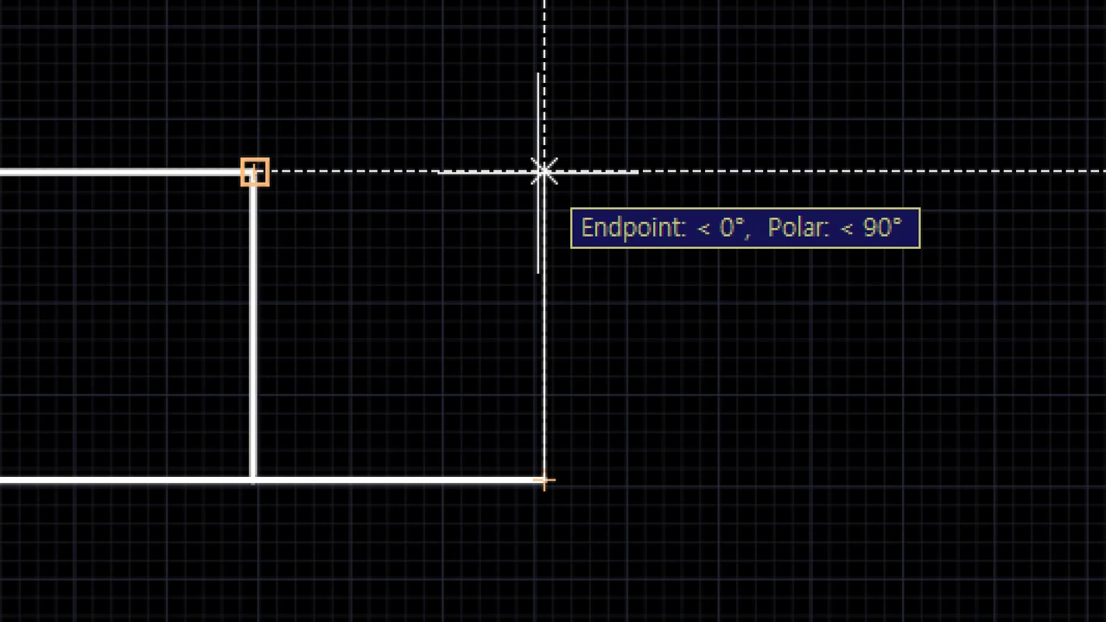
{"action": "left_click", "coordinate": [543, 170]}
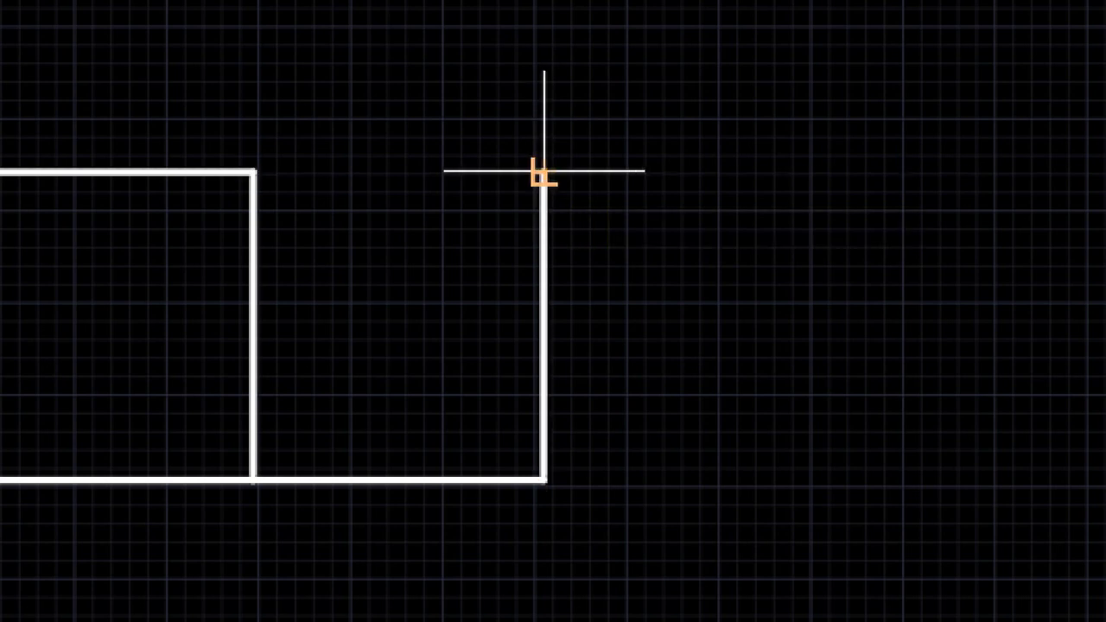
{"action": "left_click", "coordinate": [254, 172]}
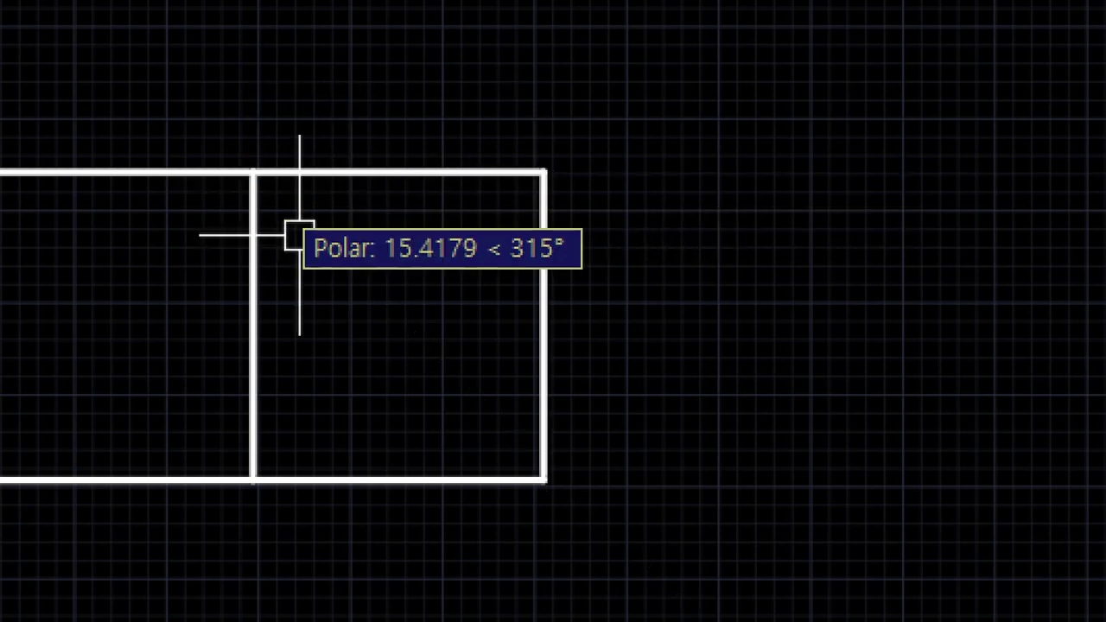
{"action": "key", "text": "Escape"}
Step: Erase the lines of both rectangles except the left rectangle's upper edge
{"action": "middle_click_drag", "start_coordinate": [271, 590], "coordinate": [271, 496]}
{"action": "scroll", "coordinate": [271, 495], "scroll_direction": "down", "scroll_amount": 2}
{"action": "middle_click_drag", "start_coordinate": [207, 395], "coordinate": [354, 367]}
{"action": "scroll", "coordinate": [303, 434], "scroll_direction": "up", "scroll_amount": 2}
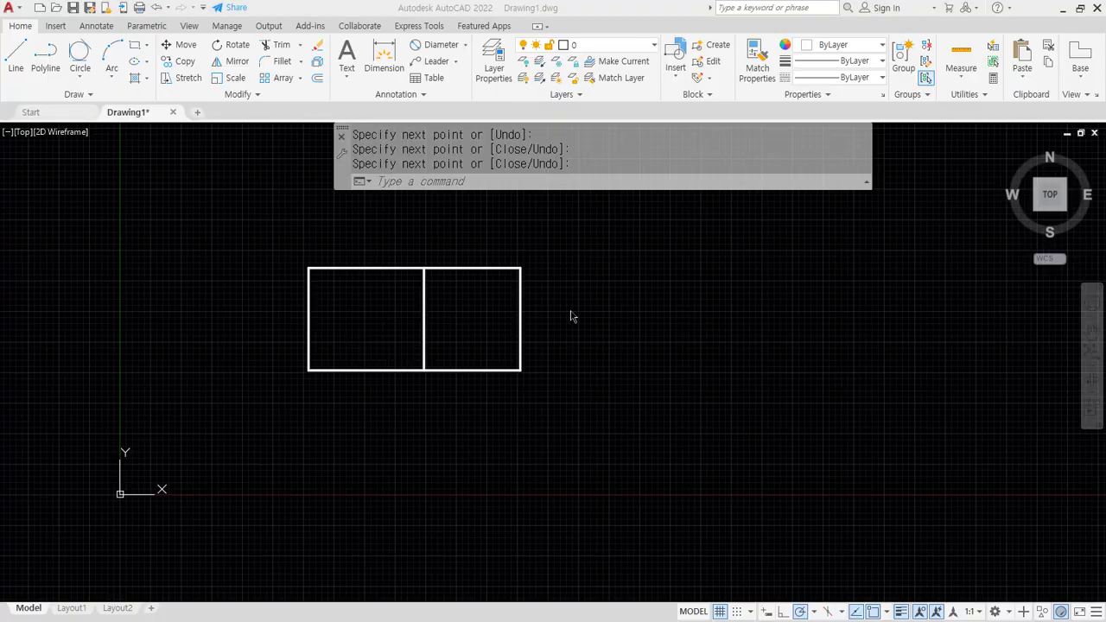
{"action": "left_click", "coordinate": [569, 417]}
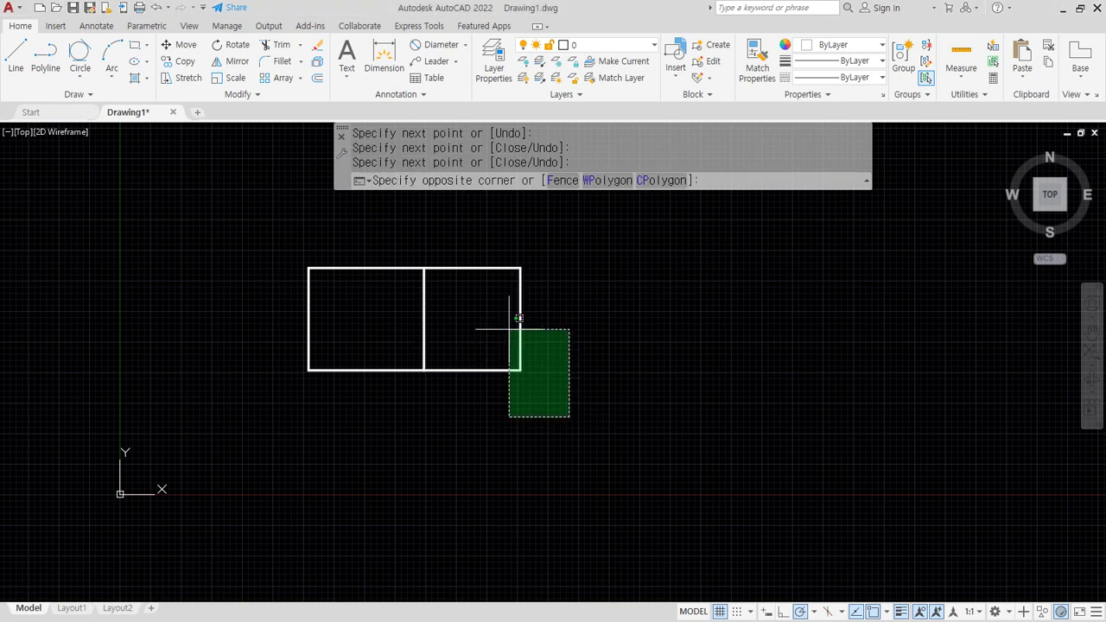
{"action": "left_click", "coordinate": [423, 282]}
{"action": "left_click", "coordinate": [526, 297]}
{"action": "left_click", "coordinate": [496, 257]}
{"action": "type", "text": "e"}
{"action": "key", "text": "Return"}
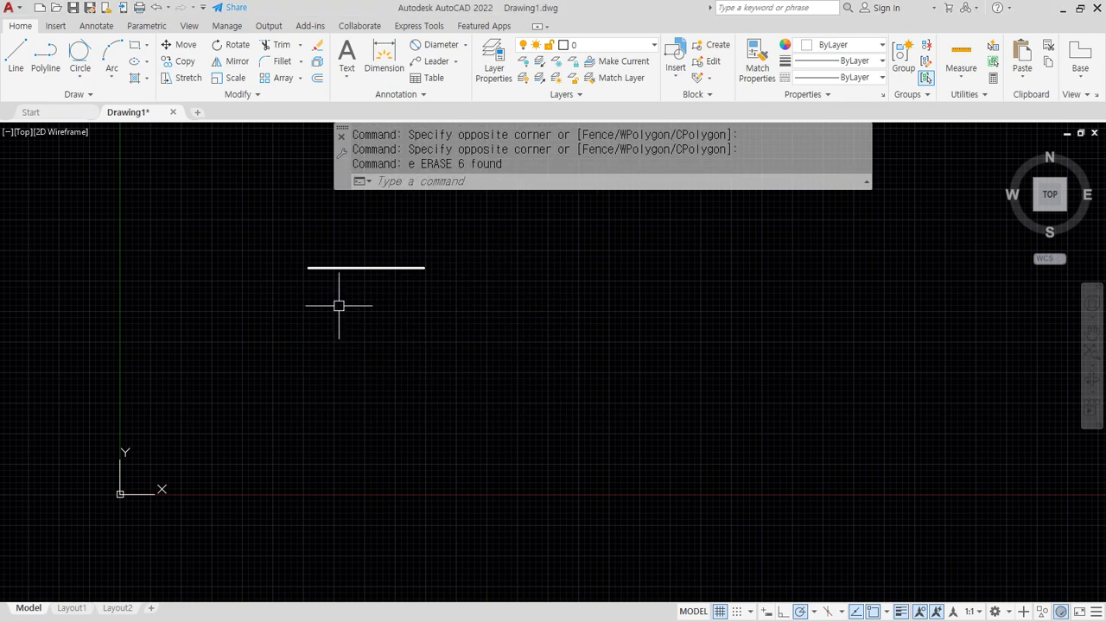
Step: Select the remaining horizontal line with a crossing window and erase it
{"action": "scroll", "coordinate": [353, 284], "scroll_direction": "up", "scroll_amount": 6}
{"action": "middle_click_drag", "start_coordinate": [354, 284], "coordinate": [348, 384]}
{"action": "left_click", "coordinate": [434, 368]}
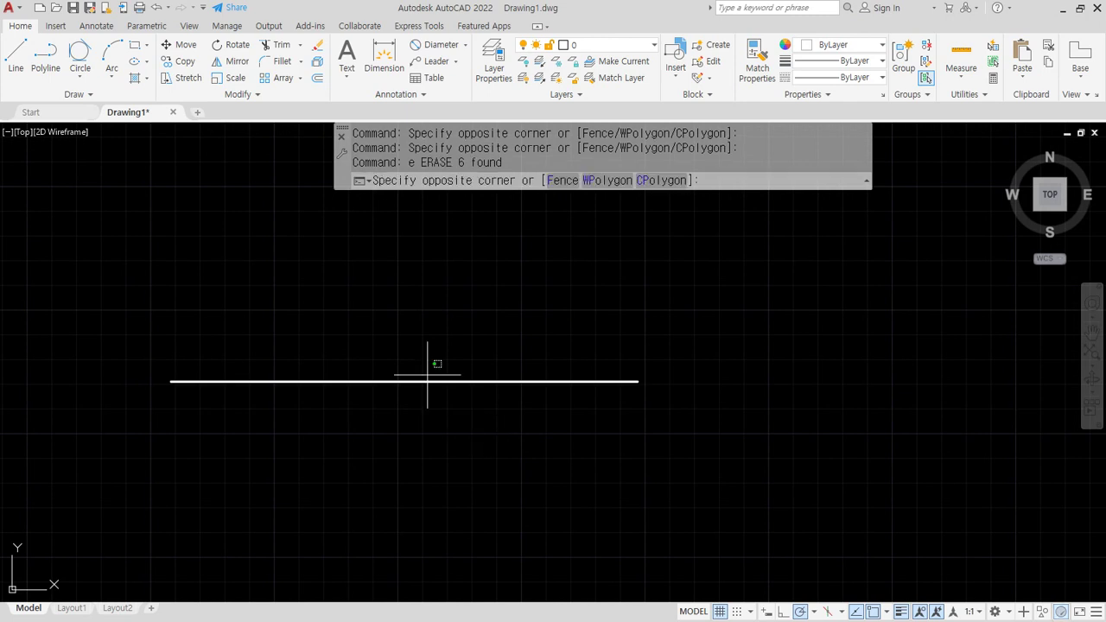
{"action": "left_click", "coordinate": [286, 423]}
{"action": "type", "text": "e"}
{"action": "key", "text": "Return"}
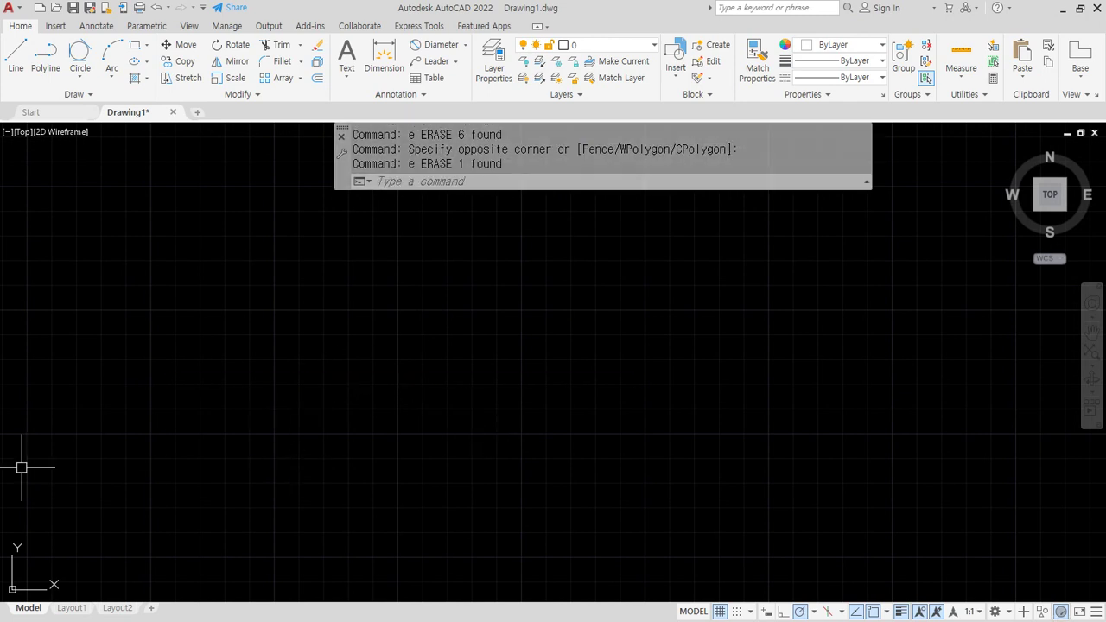
Step: Switch to the Notepad notes, review the END point and MID point object snap entries, and return to AutoCAD
{"action": "key", "text": "alt+Tab"}
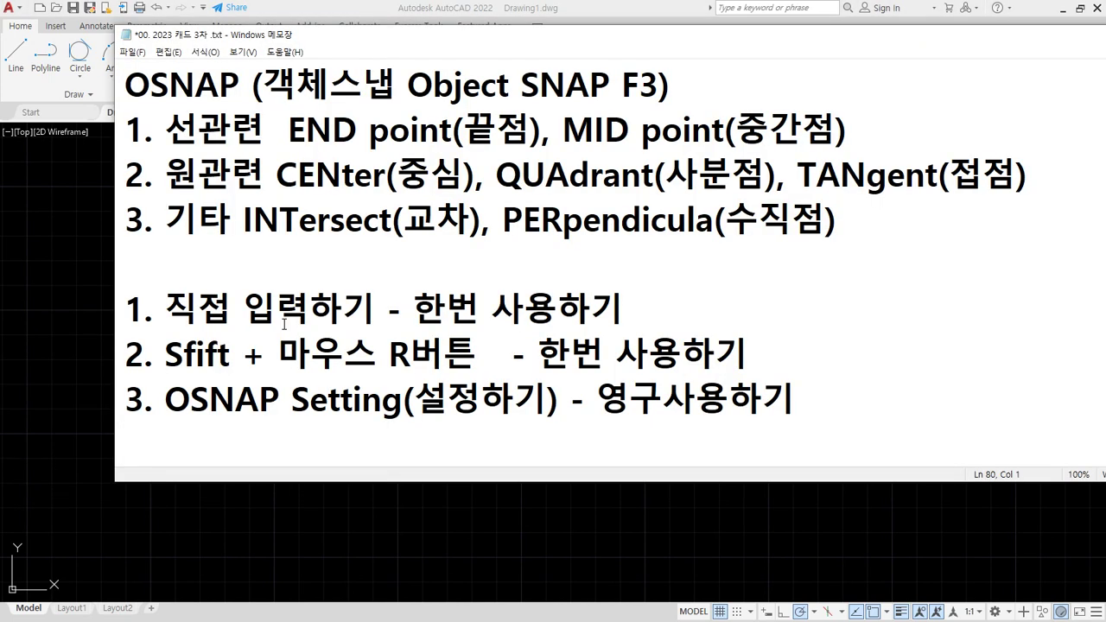
{"action": "left_click_drag", "start_coordinate": [292, 139], "coordinate": [829, 143]}
{"action": "key", "text": "Escape"}
{"action": "key", "text": "alt+Tab"}
Step: Draw one slanted line rising from the lower left to the upper right of the empty drawing area
{"action": "type", "text": "l"}
{"action": "key", "text": "Return"}
{"action": "left_click", "coordinate": [259, 483]}
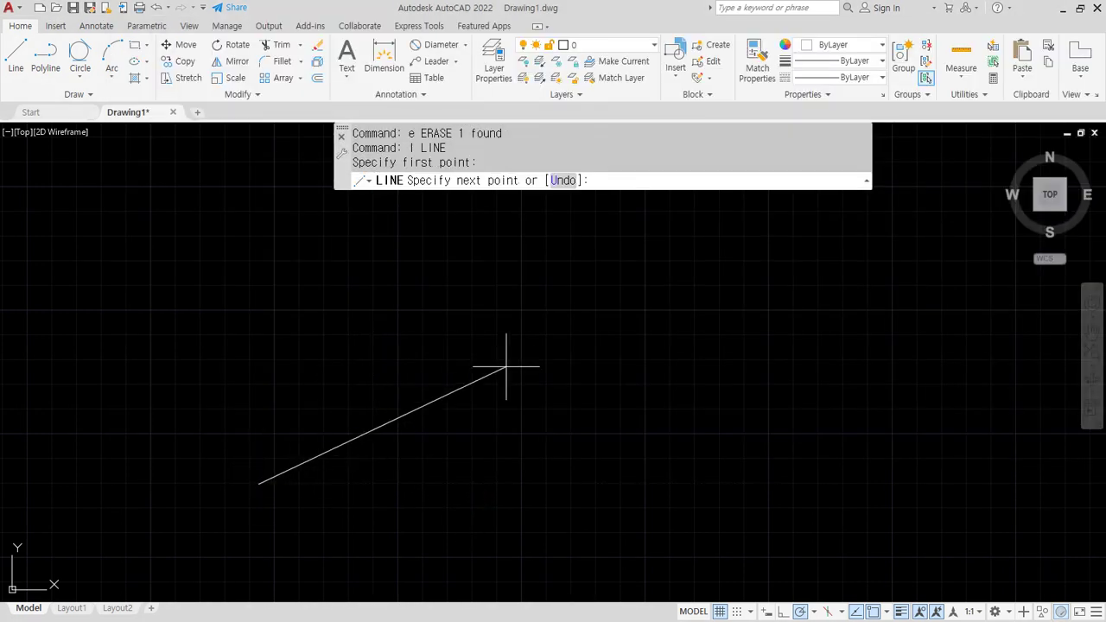
{"action": "left_click", "coordinate": [593, 229]}
{"action": "key", "text": "Return"}
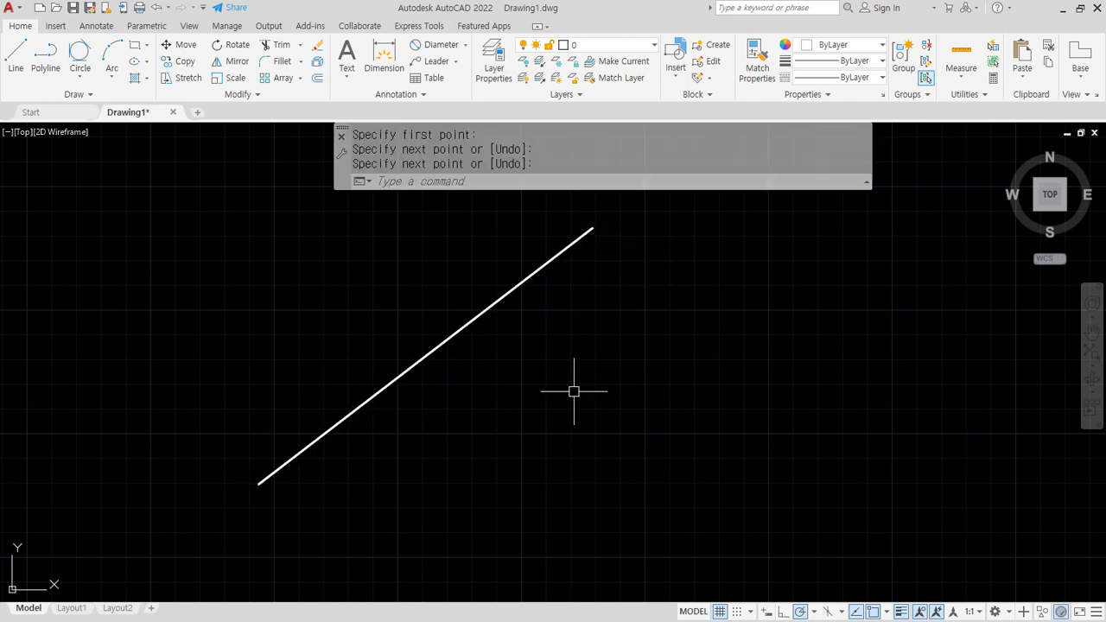
Step: Complete a triangle with two lines from the slanted line's lower end through a lower-right point to its upper end, using Endpoint snap overrides
{"action": "type", "text": "l"}
{"action": "key", "text": "Return"}
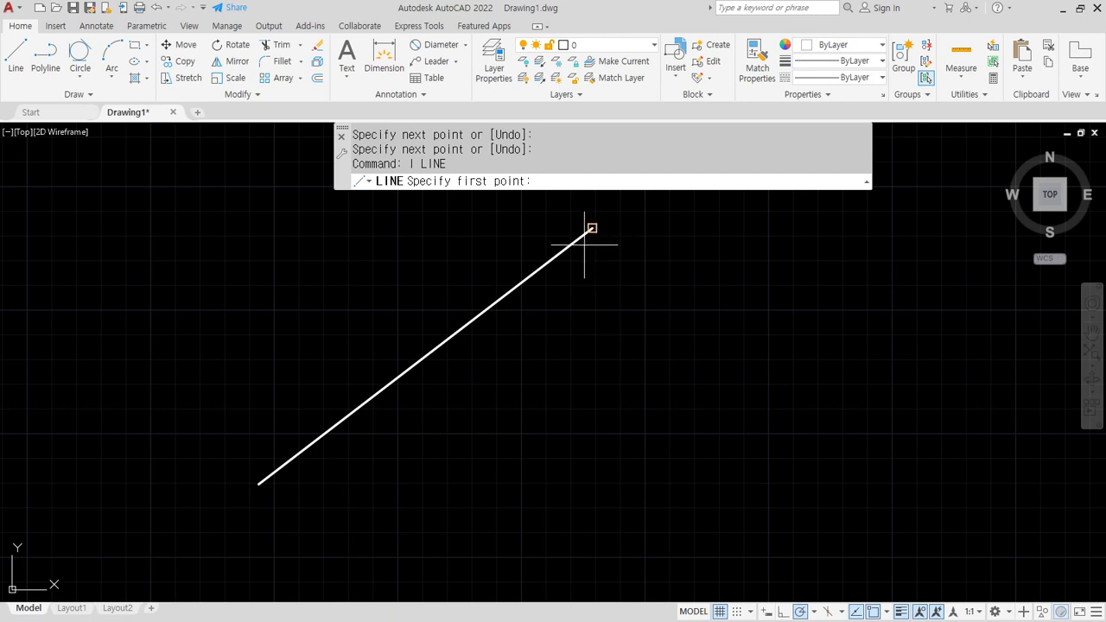
{"action": "right_click", "coordinate": [661, 228], "text": "shift"}
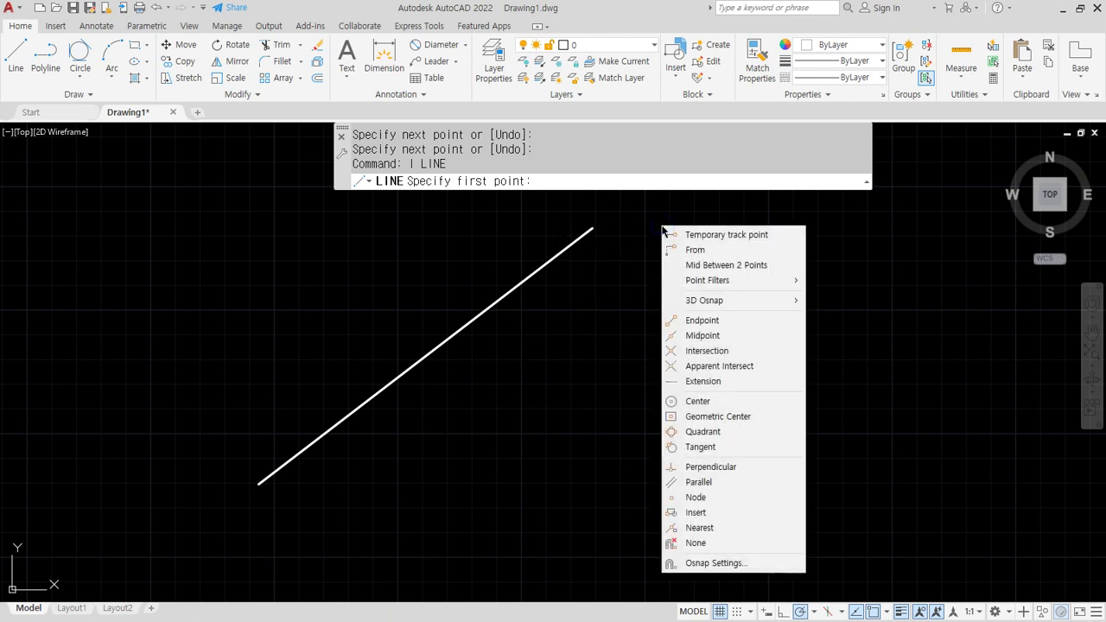
{"action": "left_click", "coordinate": [691, 319]}
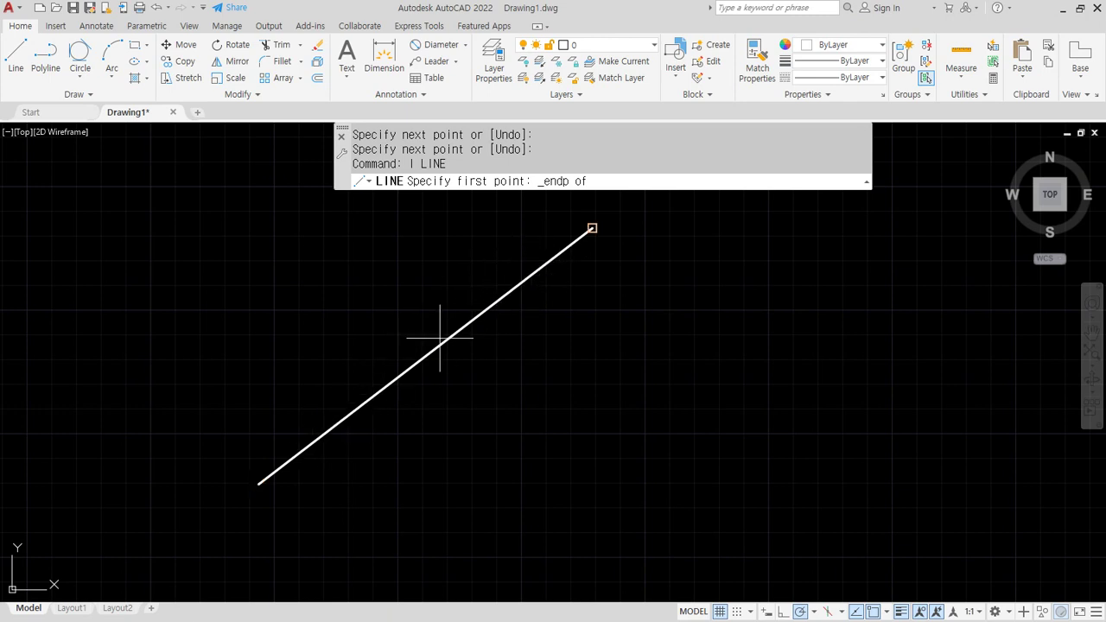
{"action": "left_click", "coordinate": [338, 424]}
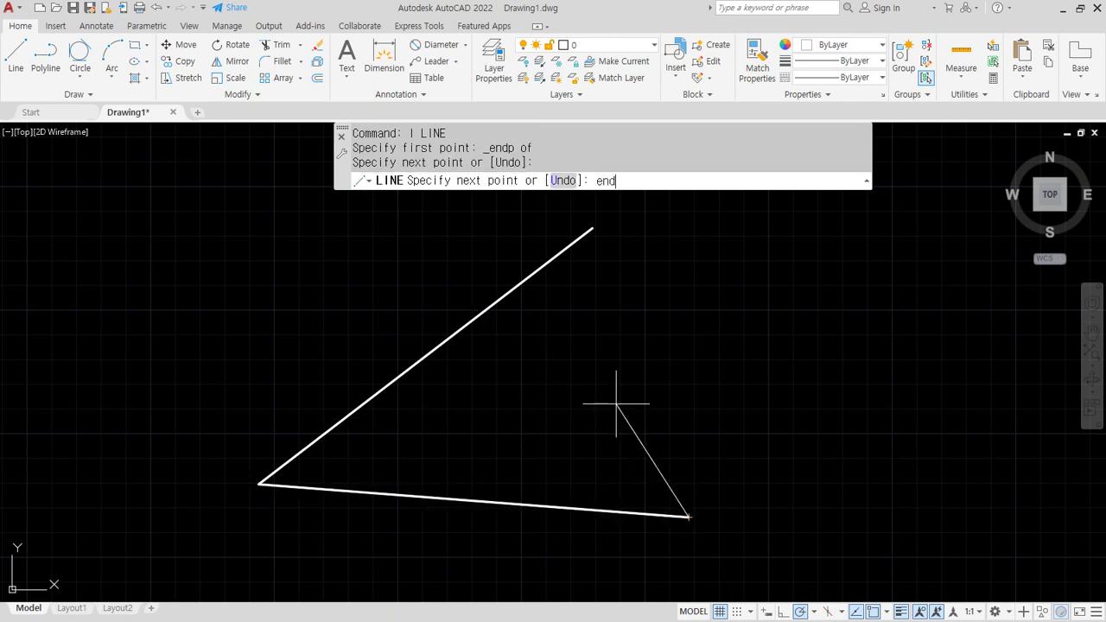
{"action": "left_click", "coordinate": [529, 281]}
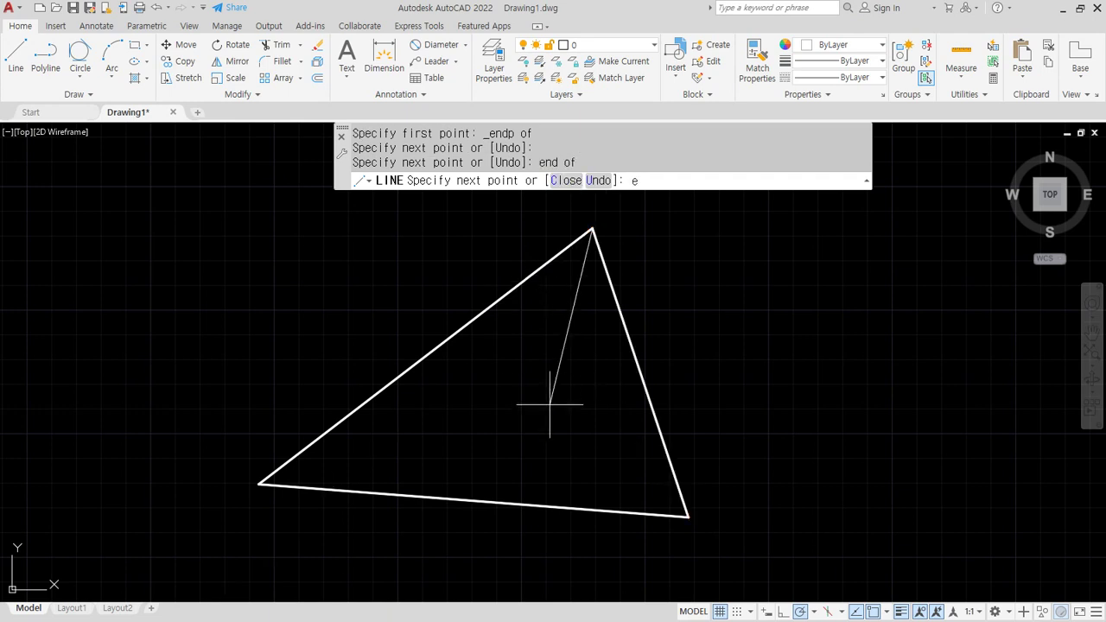
{"action": "key", "text": "Escape"}
Step: Draw a line from the triangle's top vertex to its lower side's midpoint using the end and mid snap overrides
{"action": "key", "text": "Return"}
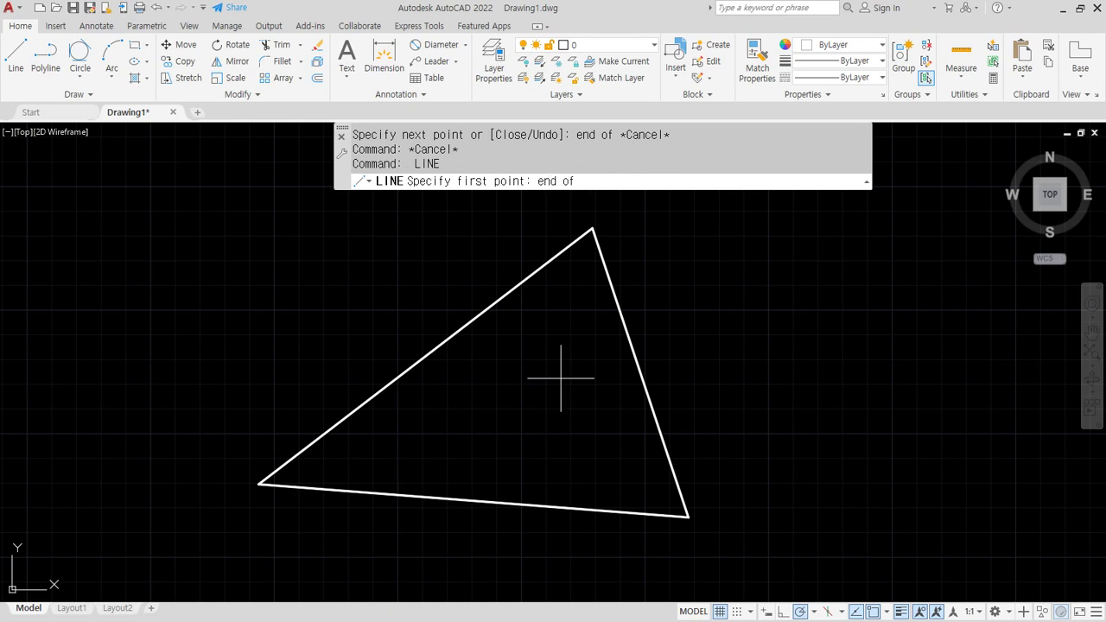
{"action": "left_click", "coordinate": [608, 301]}
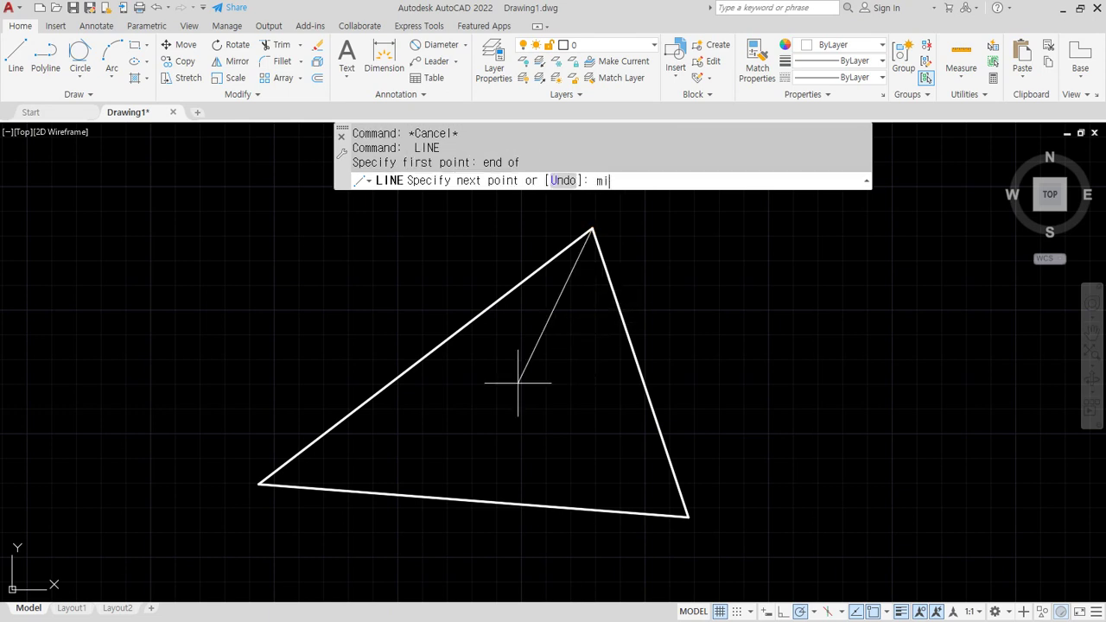
{"action": "type", "text": "mid"}
{"action": "key", "text": "Return"}
{"action": "left_click", "coordinate": [539, 499]}
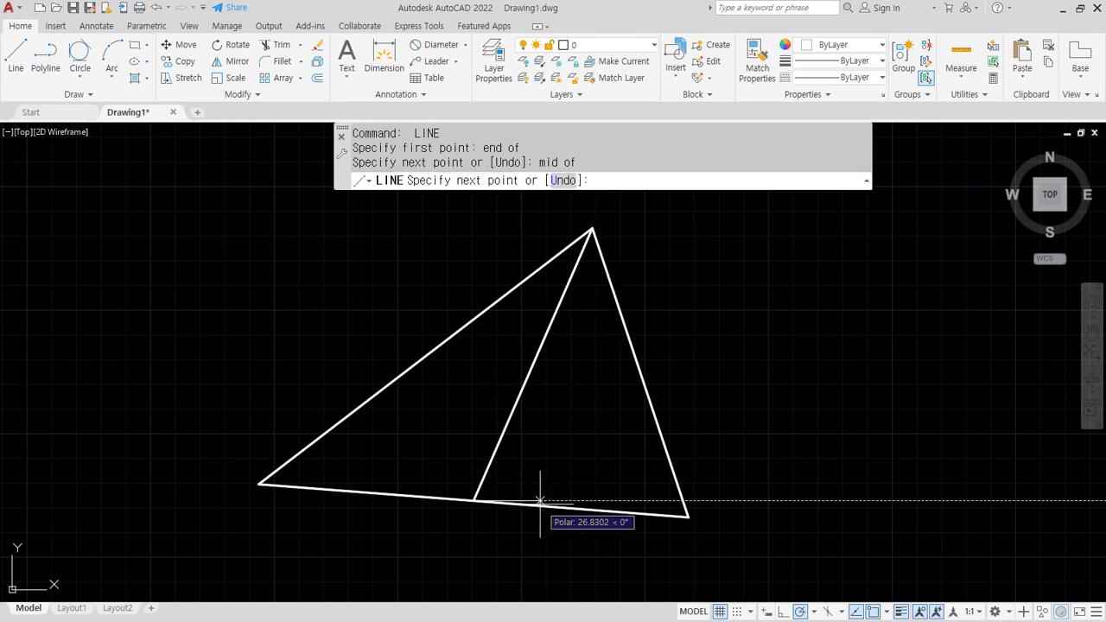
{"action": "key", "text": "Return"}
Step: Draw a line from the triangle's lower-left vertex to its right side's midpoint using the end and mid snap overrides
{"action": "key", "text": "Return"}
{"action": "type", "text": "en"}
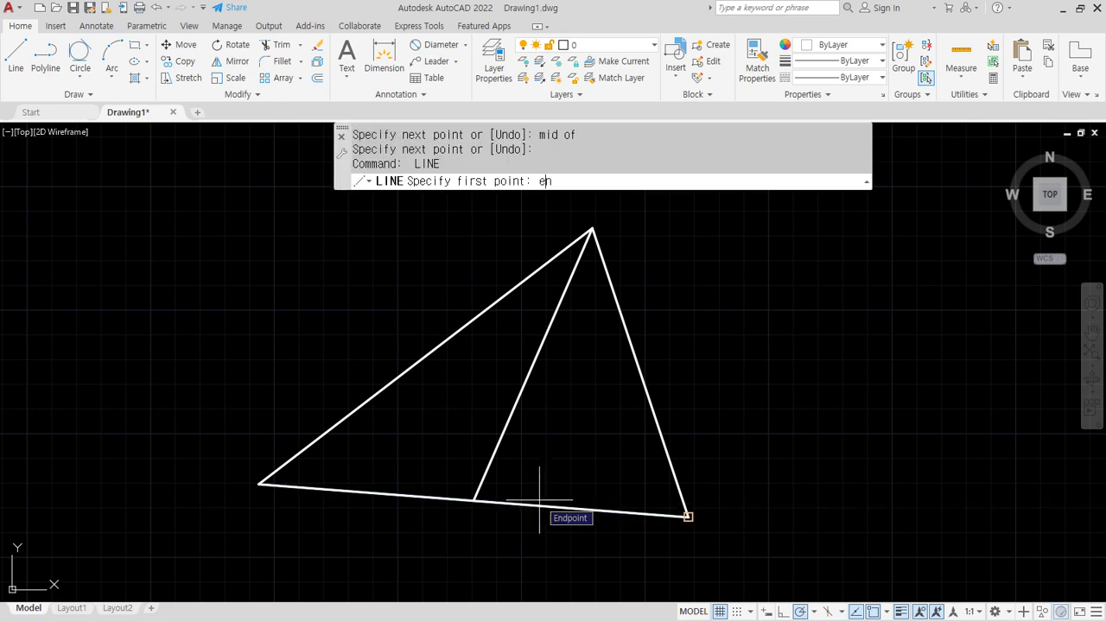
{"action": "type", "text": "d"}
{"action": "key", "text": "Return"}
{"action": "left_click", "coordinate": [334, 486]}
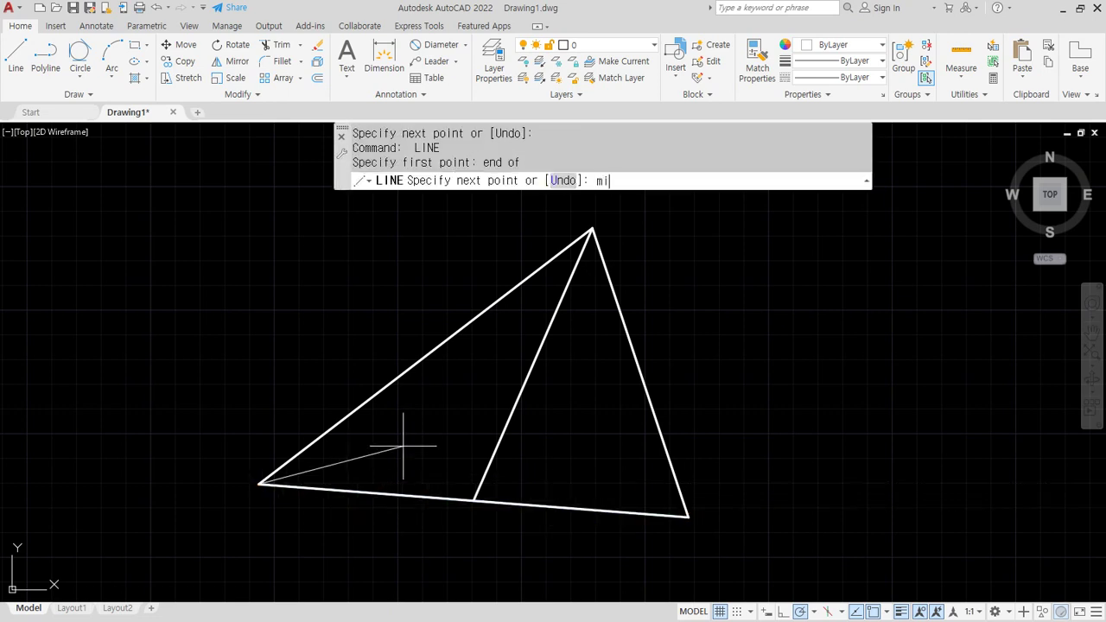
{"action": "key", "text": "Return"}
{"action": "left_click", "coordinate": [639, 373]}
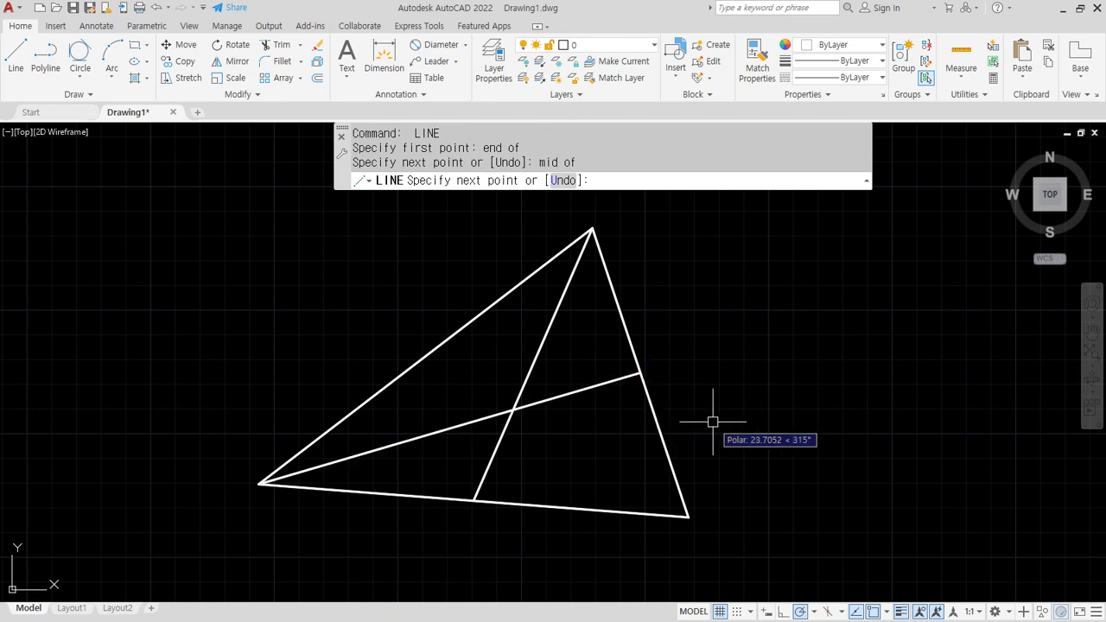
{"action": "key", "text": "Return"}
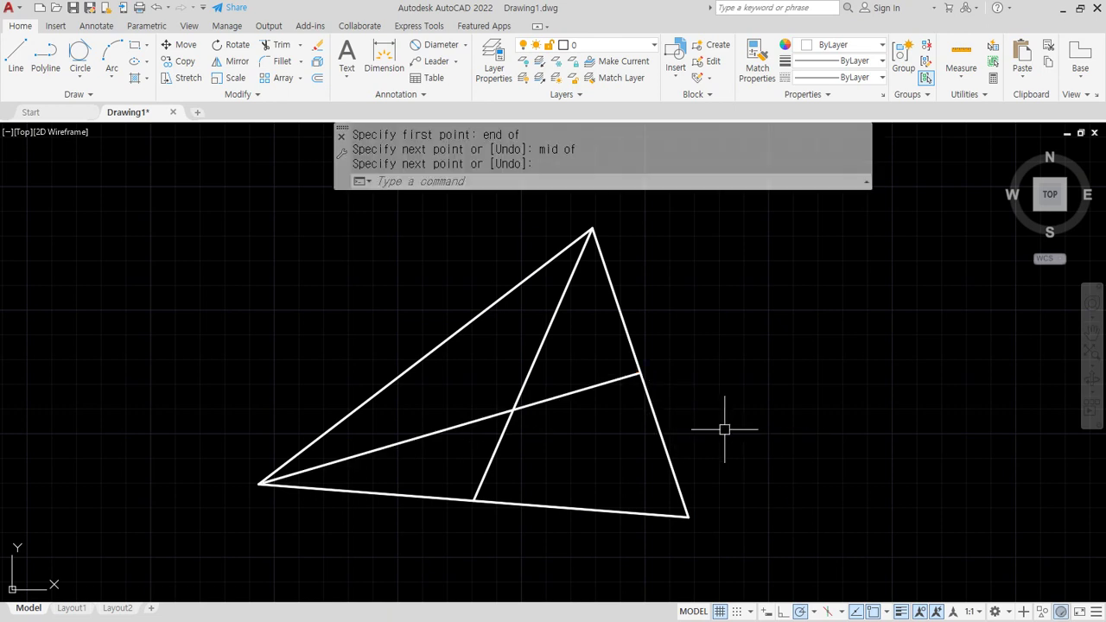
Step: Draw a line from the triangle's lower-right vertex to its left side's midpoint using one-time Endpoint and Midpoint snaps
{"action": "key", "text": "Return"}
{"action": "right_click", "coordinate": [768, 268], "text": "shift"}
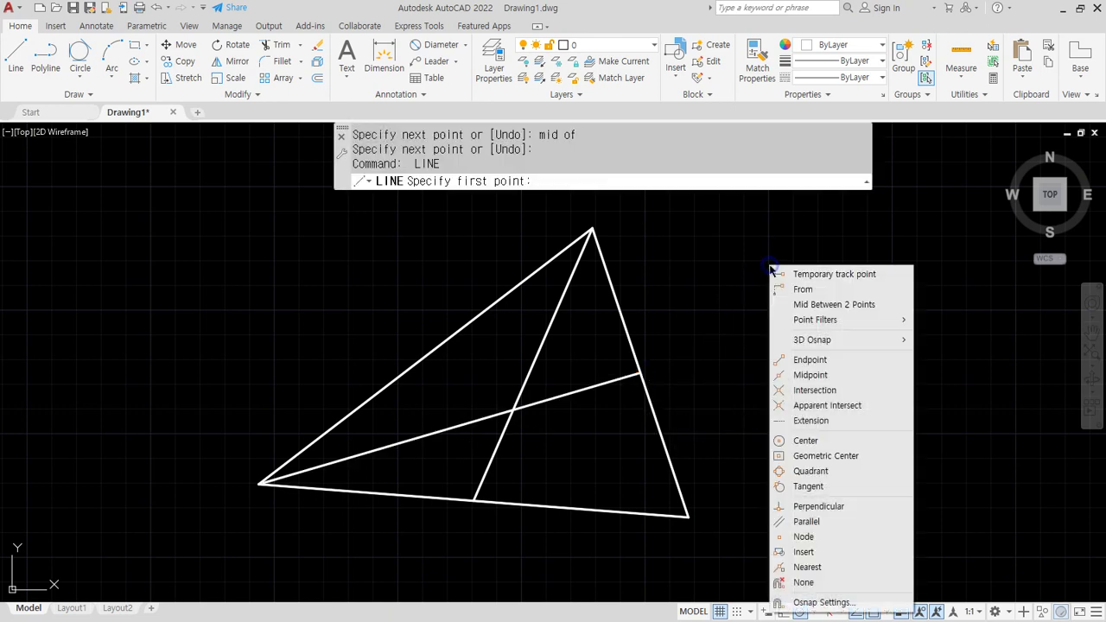
{"action": "left_click", "coordinate": [785, 359]}
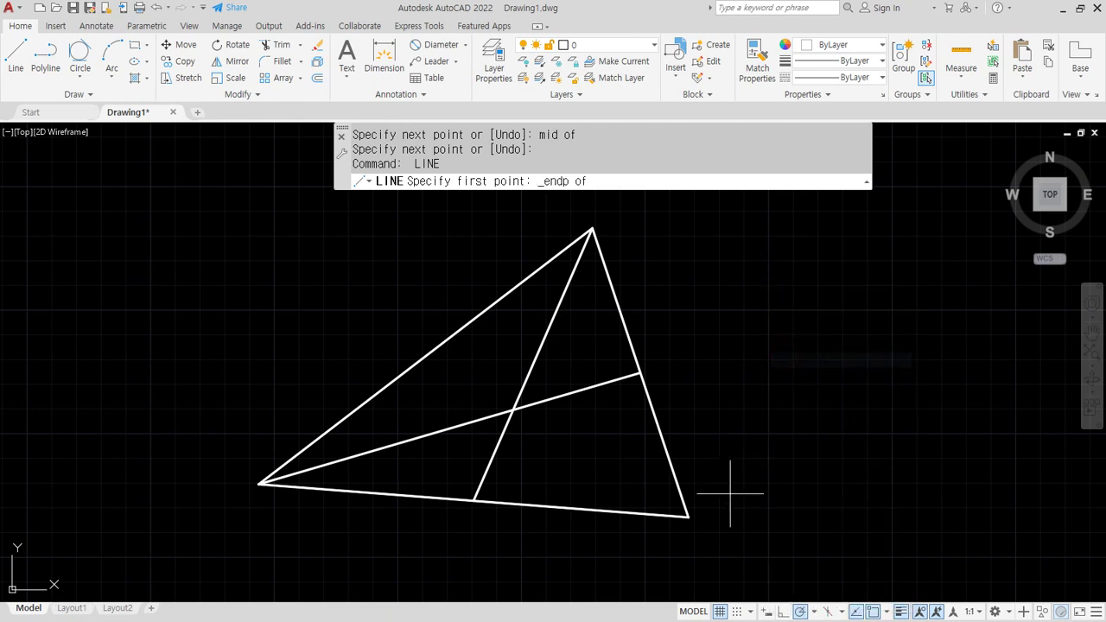
{"action": "left_click", "coordinate": [689, 516]}
{"action": "right_click", "coordinate": [774, 351], "text": "shift"}
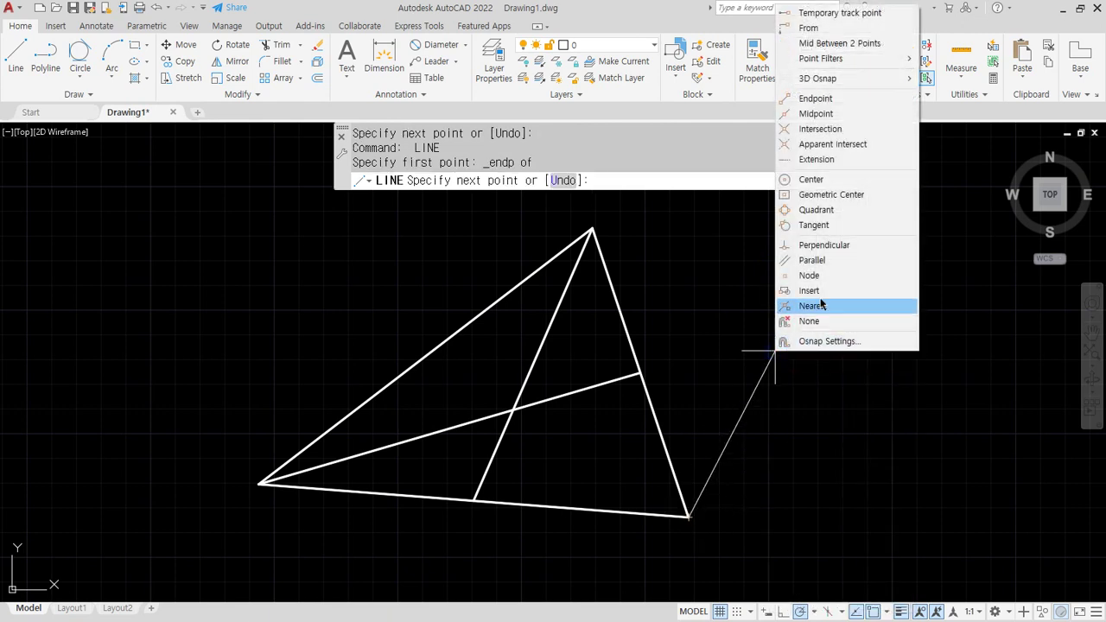
{"action": "left_click", "coordinate": [817, 114]}
{"action": "left_click", "coordinate": [519, 289]}
{"action": "key", "text": "Return"}
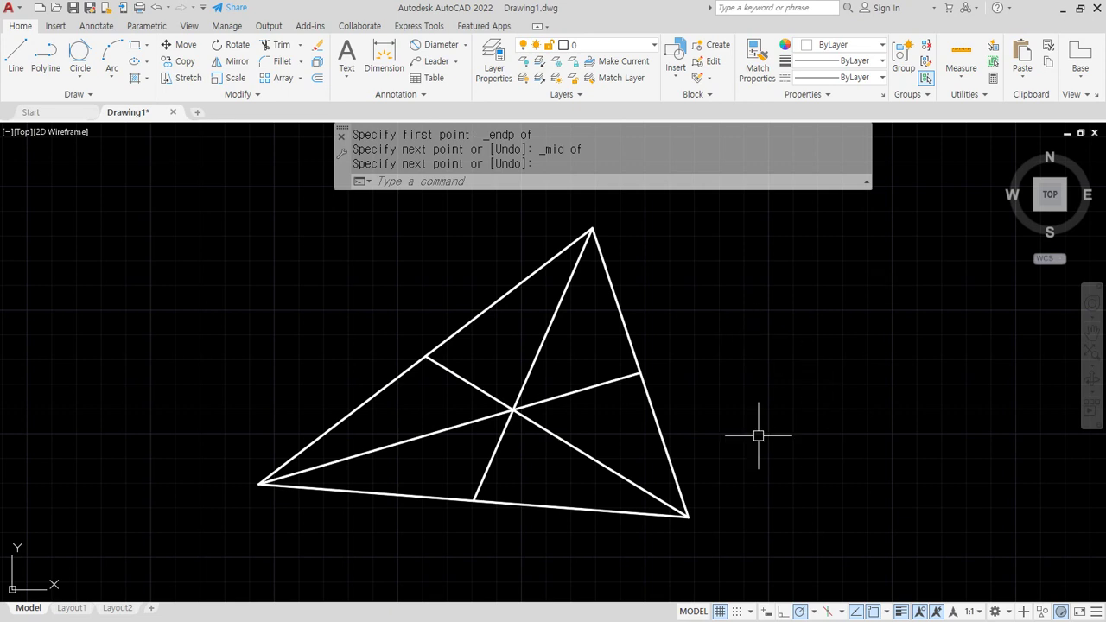
Step: Select the triangle and its three medians and erase them
{"action": "left_click", "coordinate": [678, 425]}
{"action": "left_click", "coordinate": [776, 553]}
{"action": "type", "text": "e"}
{"action": "key", "text": "Return"}
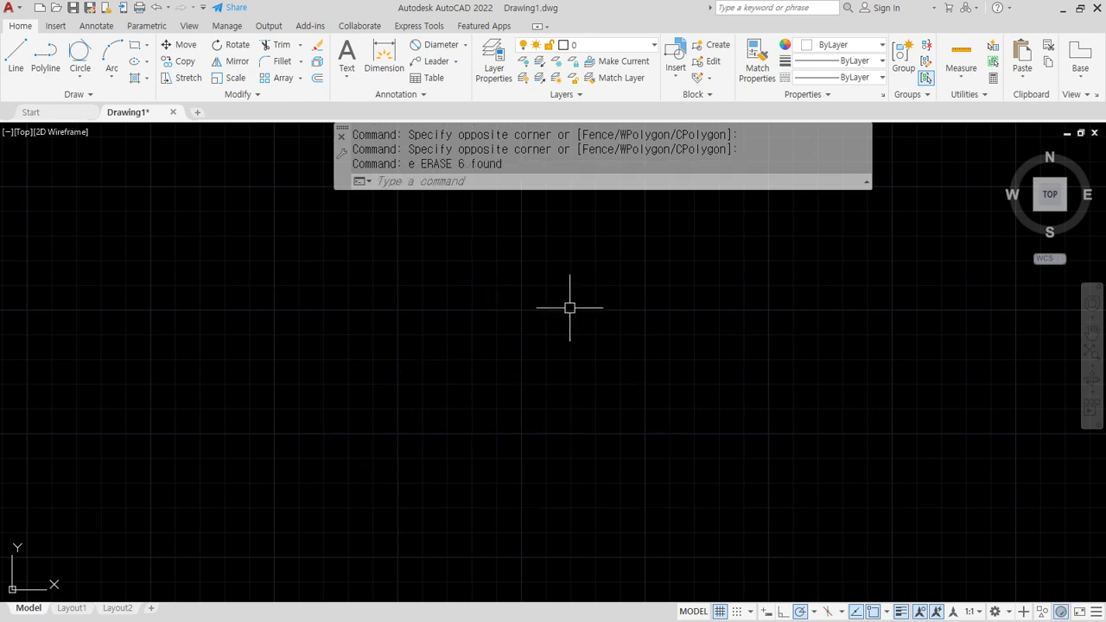
Step: Draw a circle with a radius of 50 in the empty drawing area
{"action": "type", "text": "c"}
{"action": "key", "text": "Return"}
{"action": "left_click", "coordinate": [411, 353]}
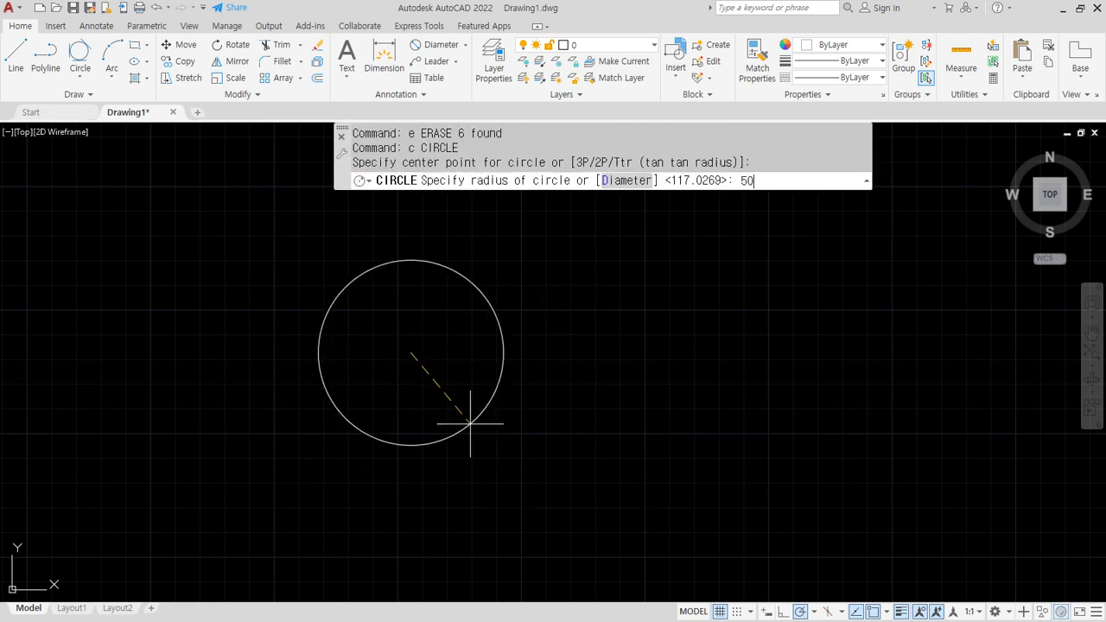
{"action": "type", "text": "50"}
{"action": "key", "text": "Return"}
{"action": "scroll", "coordinate": [437, 424], "scroll_direction": "up", "scroll_amount": 2}
{"action": "middle_click_drag", "start_coordinate": [444, 320], "coordinate": [458, 400]}
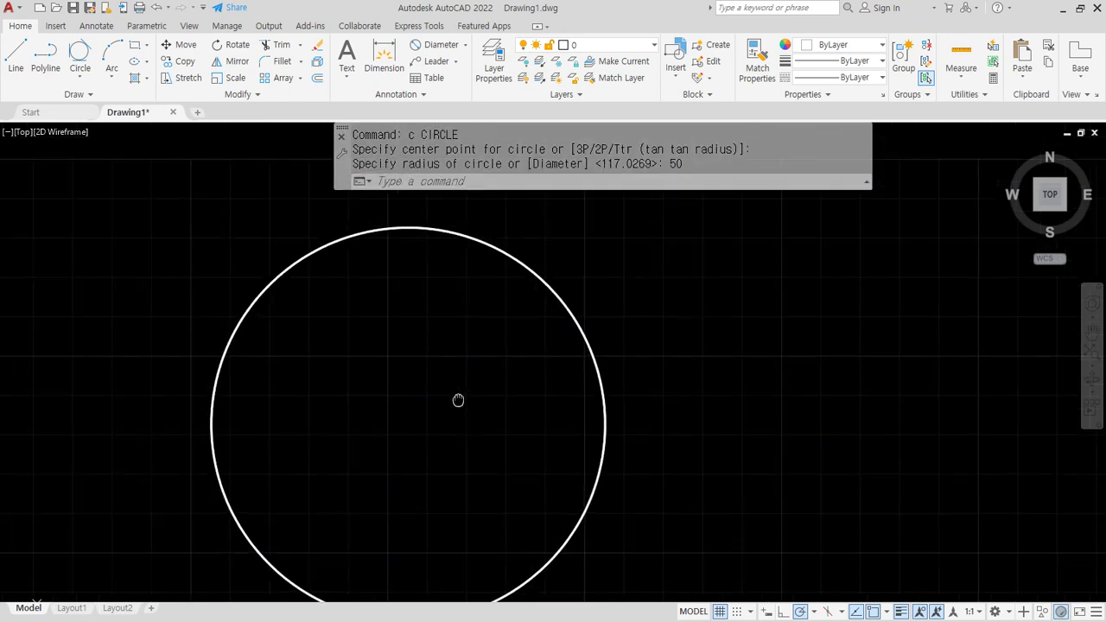
{"action": "scroll", "coordinate": [458, 400], "scroll_direction": "down", "scroll_amount": 2}
{"action": "key", "text": "ctrl+2"}
{"action": "left_click_drag", "start_coordinate": [425, 259], "coordinate": [449, 574]}
{"action": "left_click_drag", "start_coordinate": [602, 411], "coordinate": [262, 412]}
{"action": "key", "text": "Escape"}
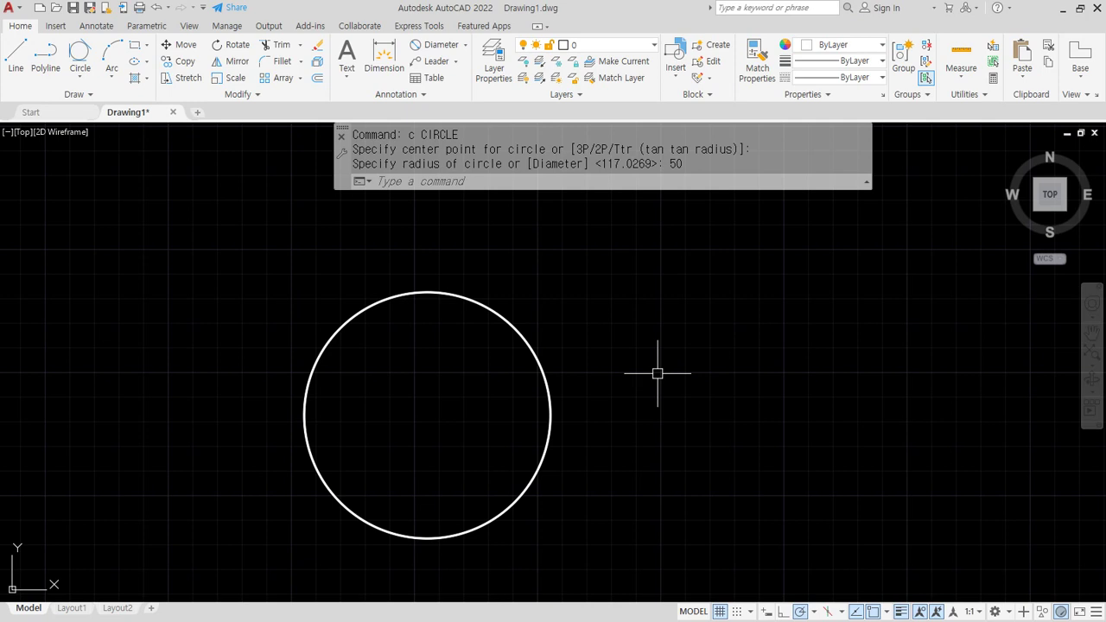
{"action": "type", "text": "l"}
{"action": "key", "text": "Return"}
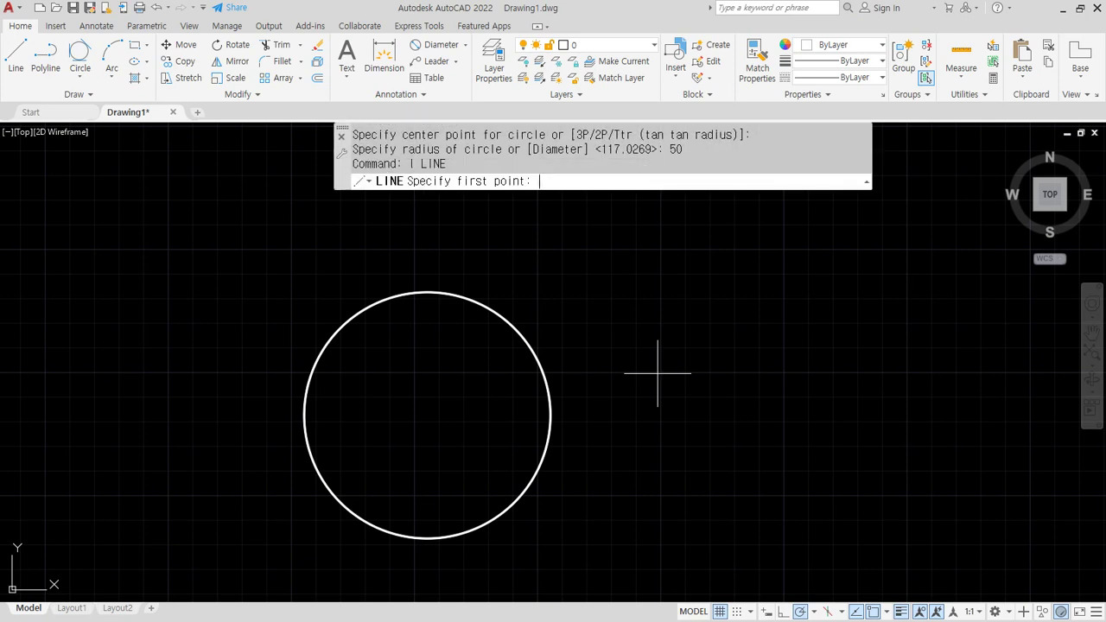
{"action": "right_click", "coordinate": [656, 311], "text": "shift"}
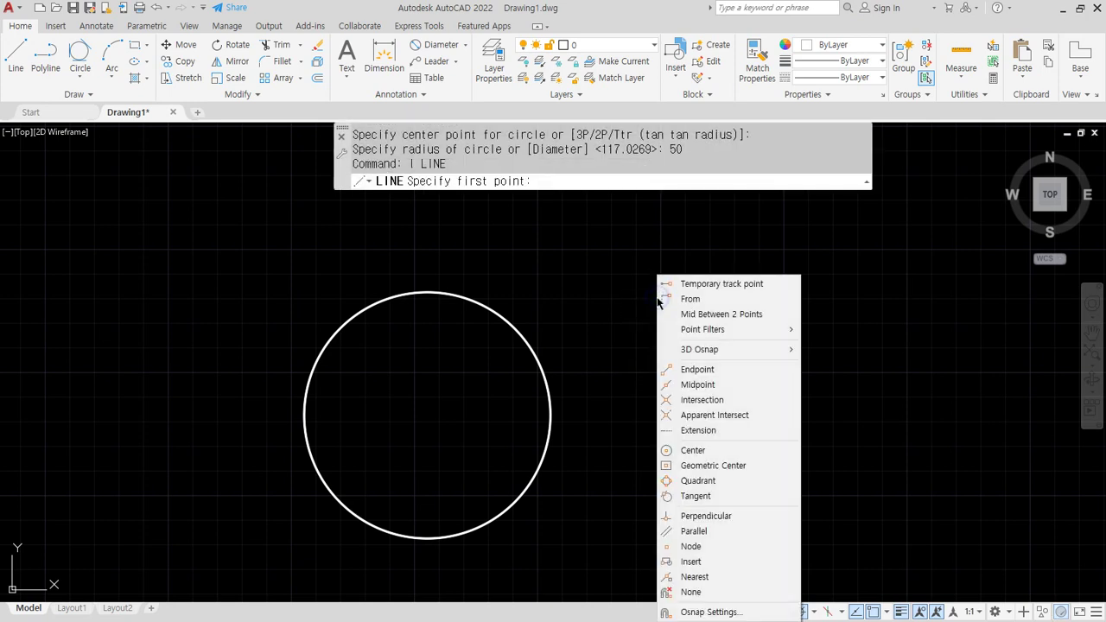
{"action": "left_click", "coordinate": [710, 450]}
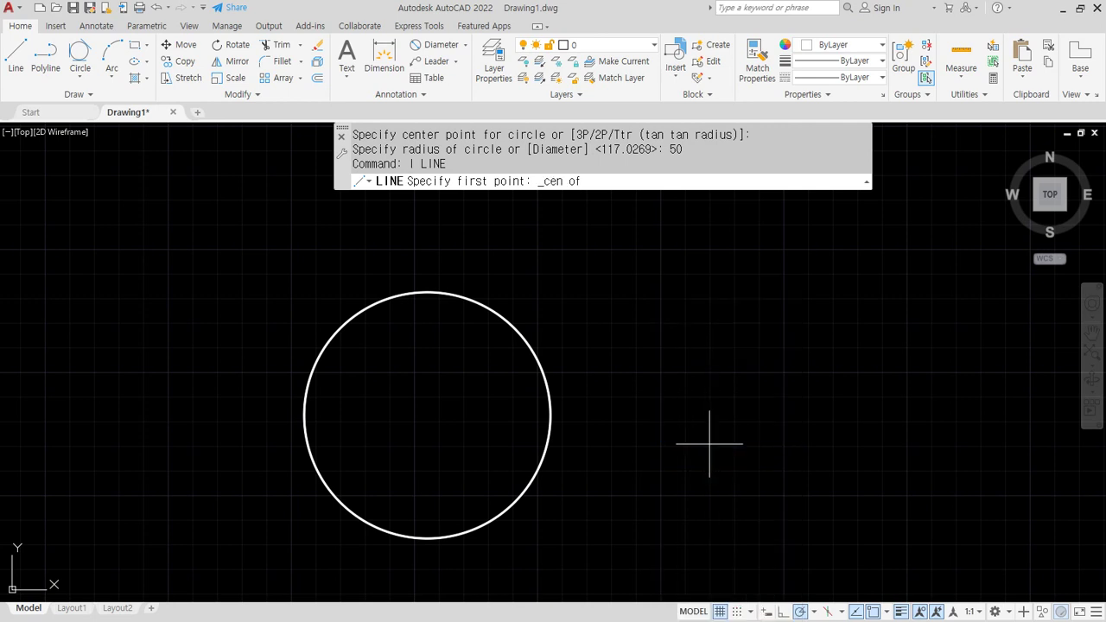
{"action": "scroll", "coordinate": [674, 446], "scroll_direction": "up", "scroll_amount": 2}
{"action": "mouse_move", "coordinate": [674, 446]}
{"action": "middle_mouse_down"}
{"action": "mouse_move", "coordinate": [661, 446]}
{"action": "mouse_move", "coordinate": [700, 446]}
{"action": "middle_mouse_up"}
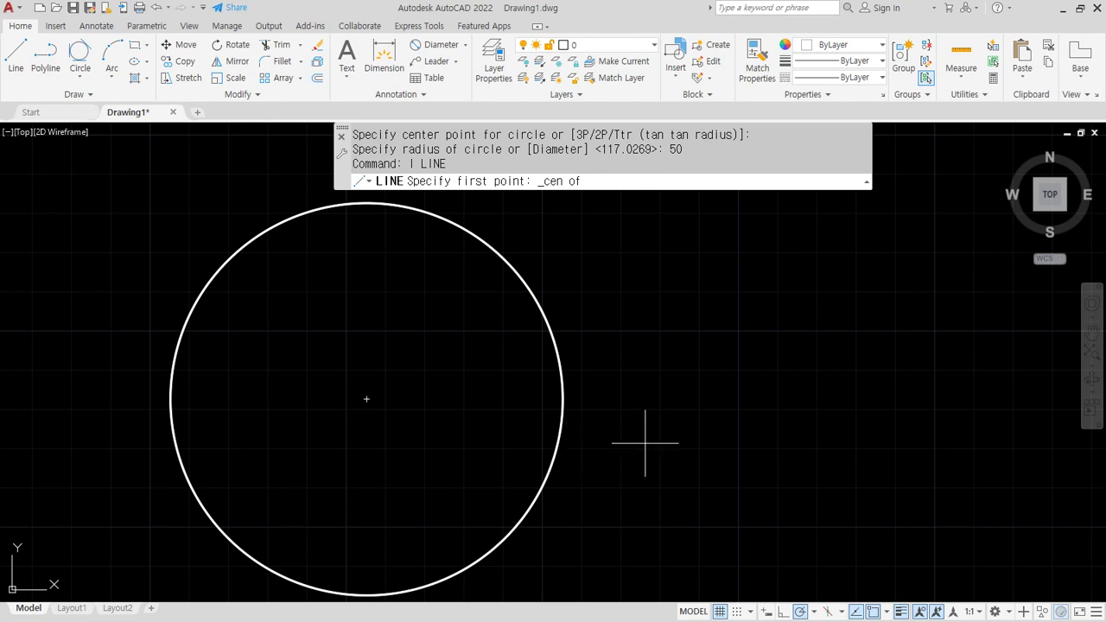
{"action": "left_click", "coordinate": [560, 433]}
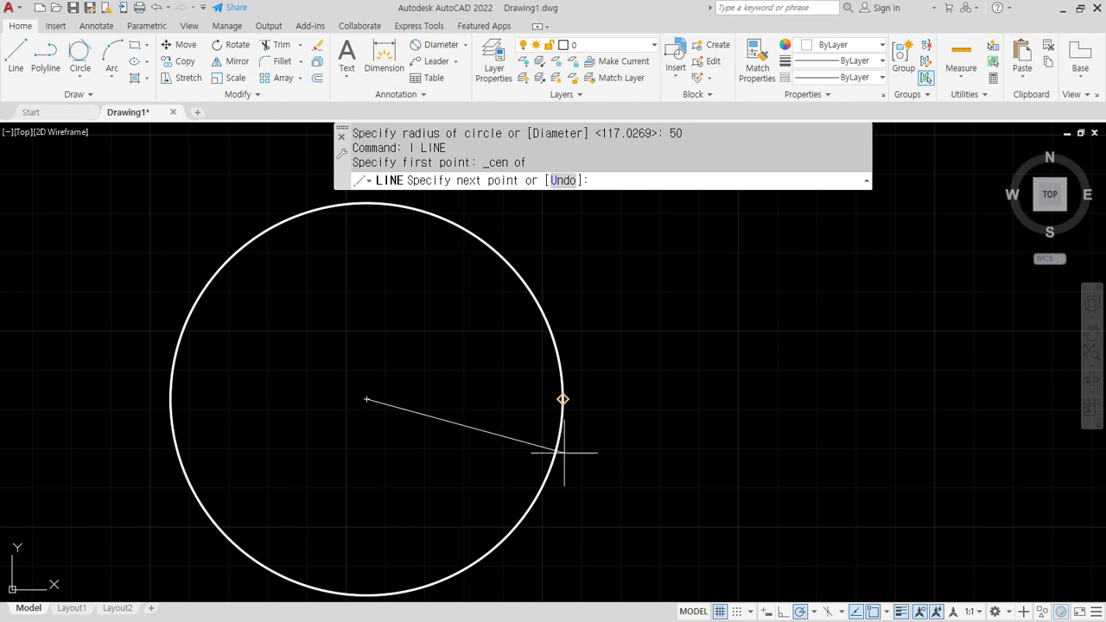
{"action": "key", "text": "Escape"}
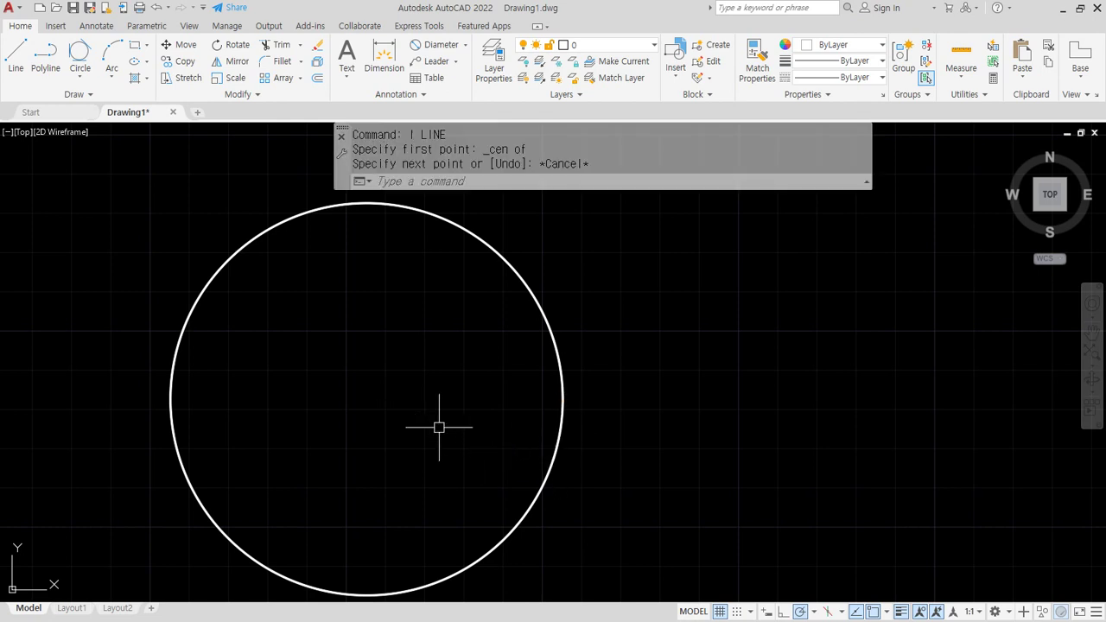
{"action": "key", "text": "Return"}
{"action": "right_click", "coordinate": [455, 377], "text": "shift"}
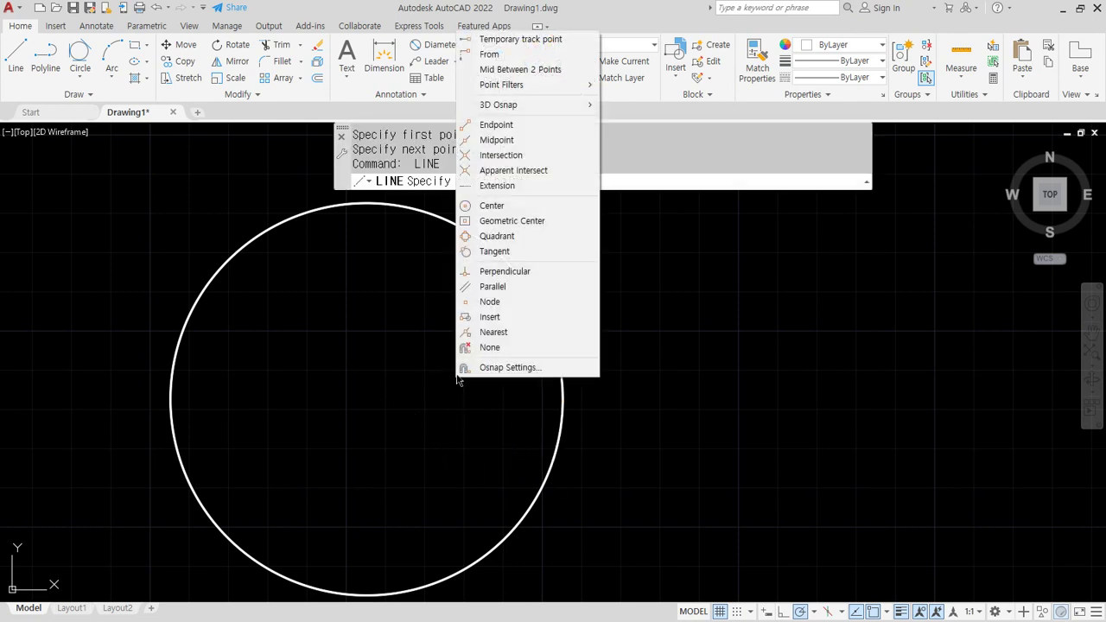
{"action": "left_click", "coordinate": [483, 207]}
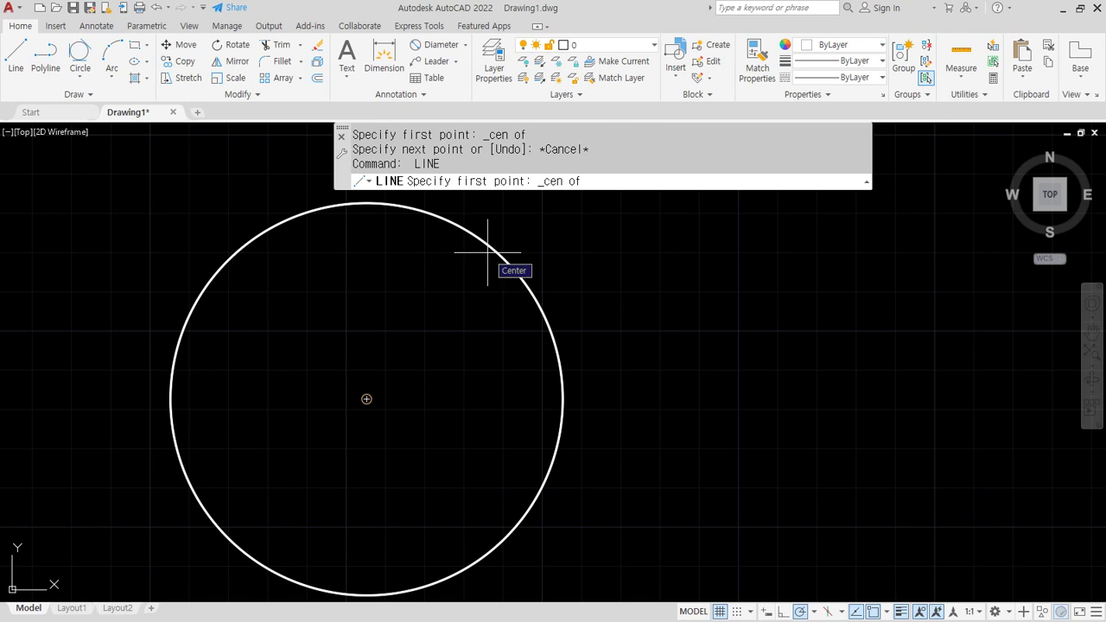
{"action": "left_click", "coordinate": [487, 252]}
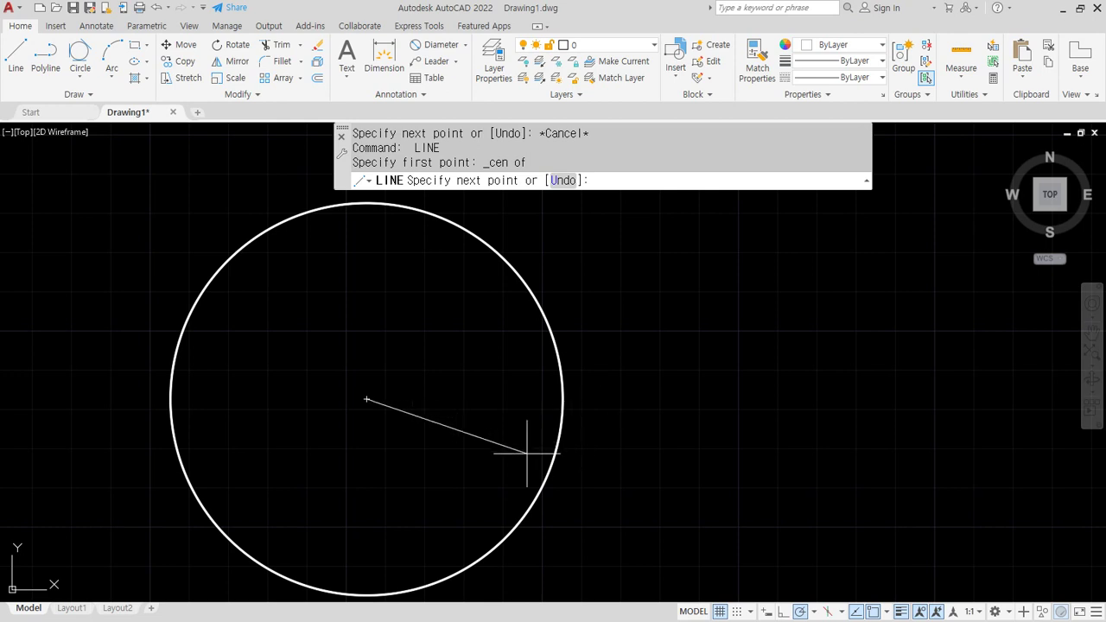
{"action": "key", "text": "Escape"}
Step: Draw a horizontal line from the circle's center, using a one-time Center snap, rightward past the circumference
{"action": "key", "text": "Return"}
{"action": "right_click", "coordinate": [740, 314], "text": "shift"}
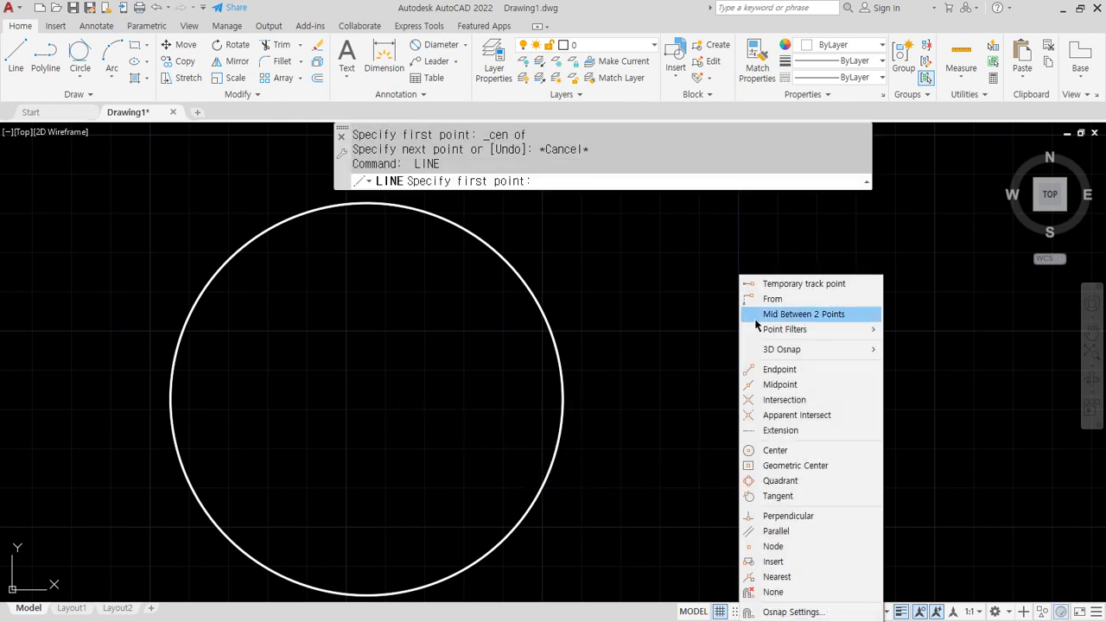
{"action": "left_click", "coordinate": [786, 450]}
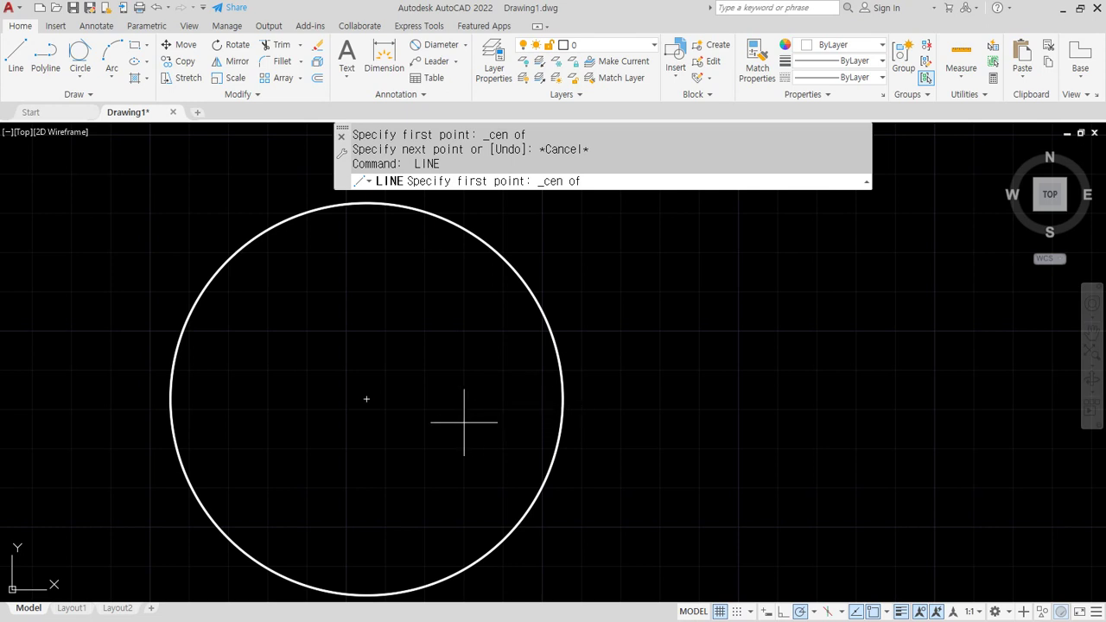
{"action": "left_click", "coordinate": [366, 399]}
{"action": "left_click", "coordinate": [652, 399]}
{"action": "key", "text": "Return"}
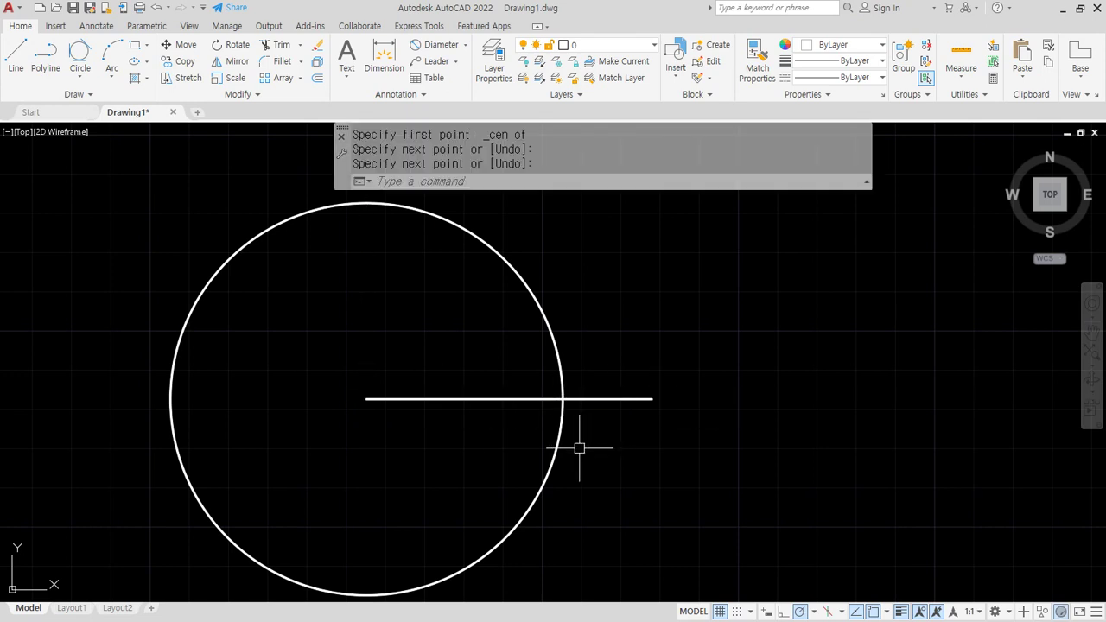
Step: Select the horizontal line starting at the circle's center and erase it
{"action": "left_click", "coordinate": [439, 446]}
{"action": "left_click", "coordinate": [373, 341]}
{"action": "type", "text": "e"}
{"action": "key", "text": "Return"}
Step: Draw a larger concentric circle around the existing one, picking its center with a one-time Center snap
{"action": "type", "text": "c"}
{"action": "key", "text": "Return"}
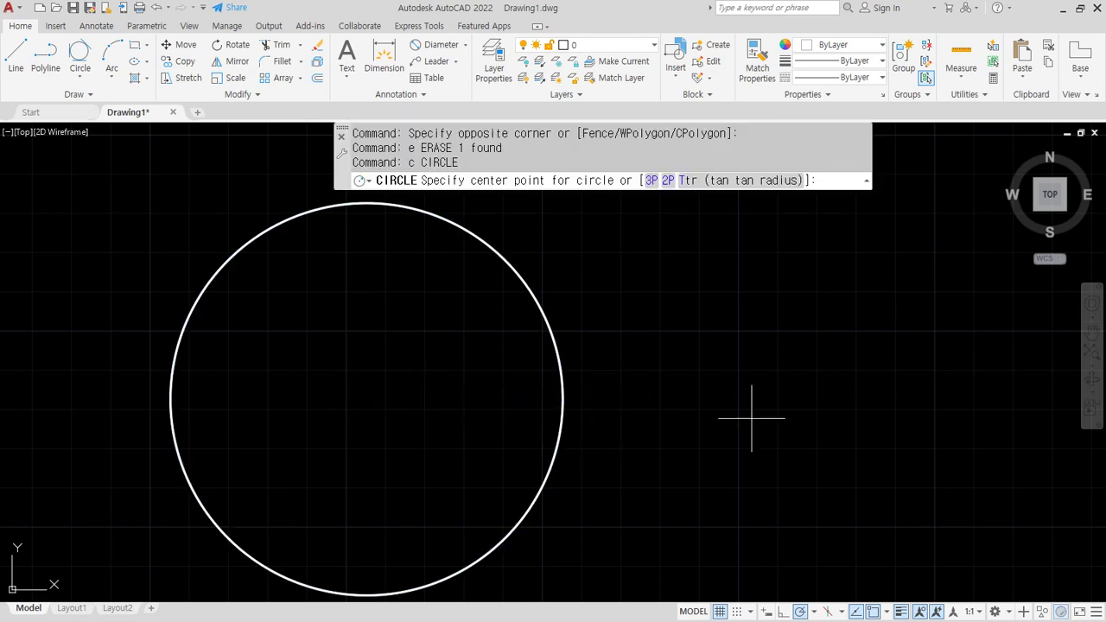
{"action": "type", "text": "cen"}
{"action": "key", "text": "Return"}
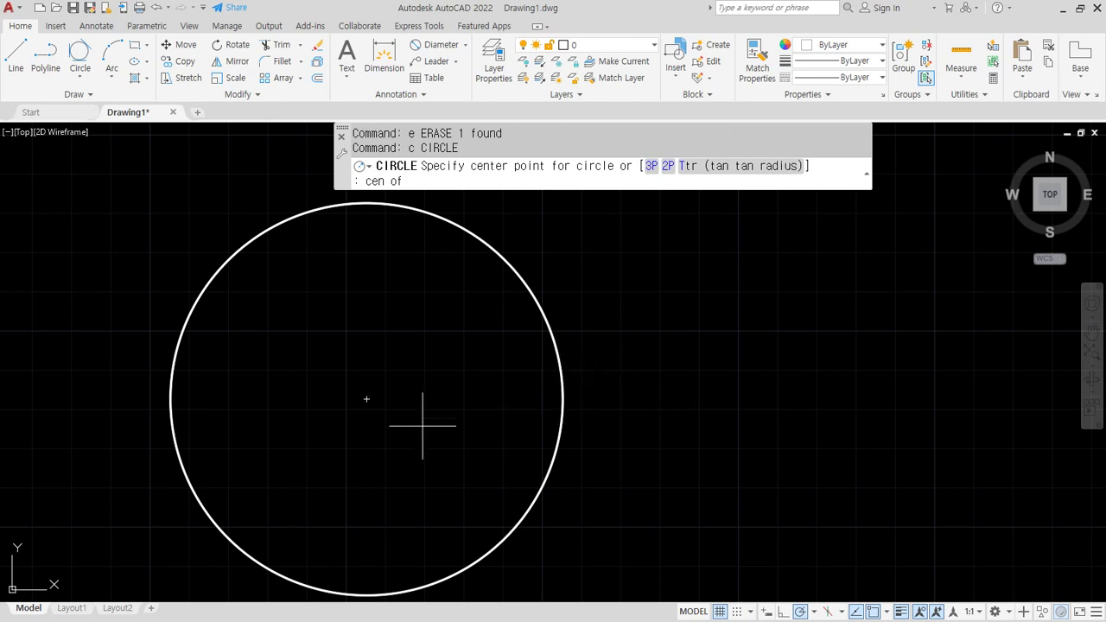
{"action": "left_click", "coordinate": [366, 398]}
{"action": "left_click", "coordinate": [615, 399]}
{"action": "scroll", "coordinate": [604, 403], "scroll_direction": "up", "scroll_amount": 2}
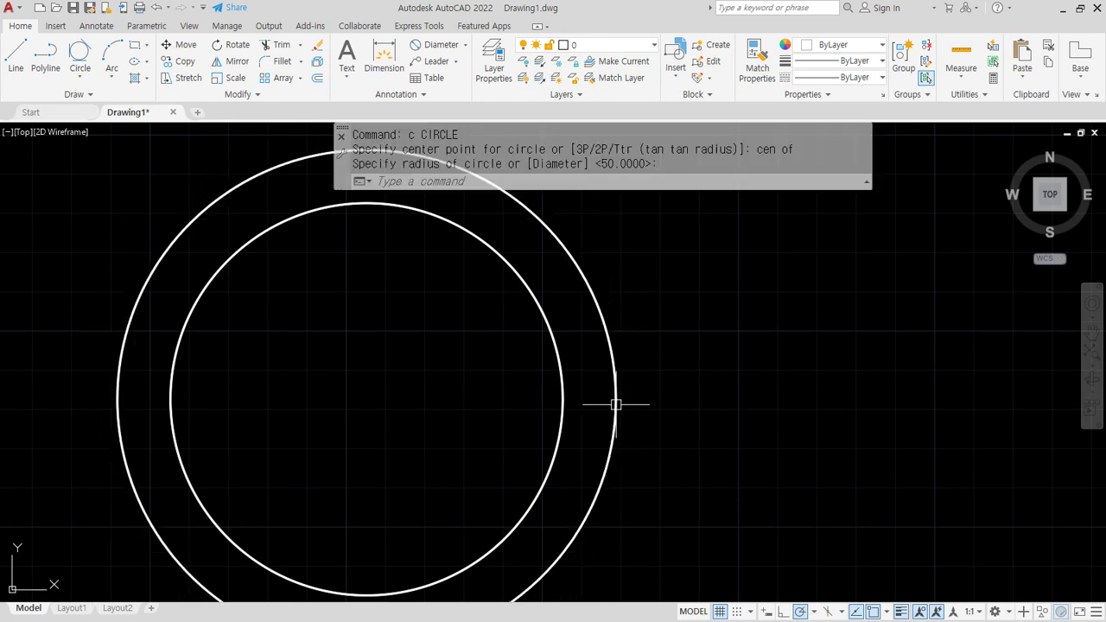
Step: Erase the inner of the two concentric circles
{"action": "scroll", "coordinate": [611, 452], "scroll_direction": "down", "scroll_amount": 4}
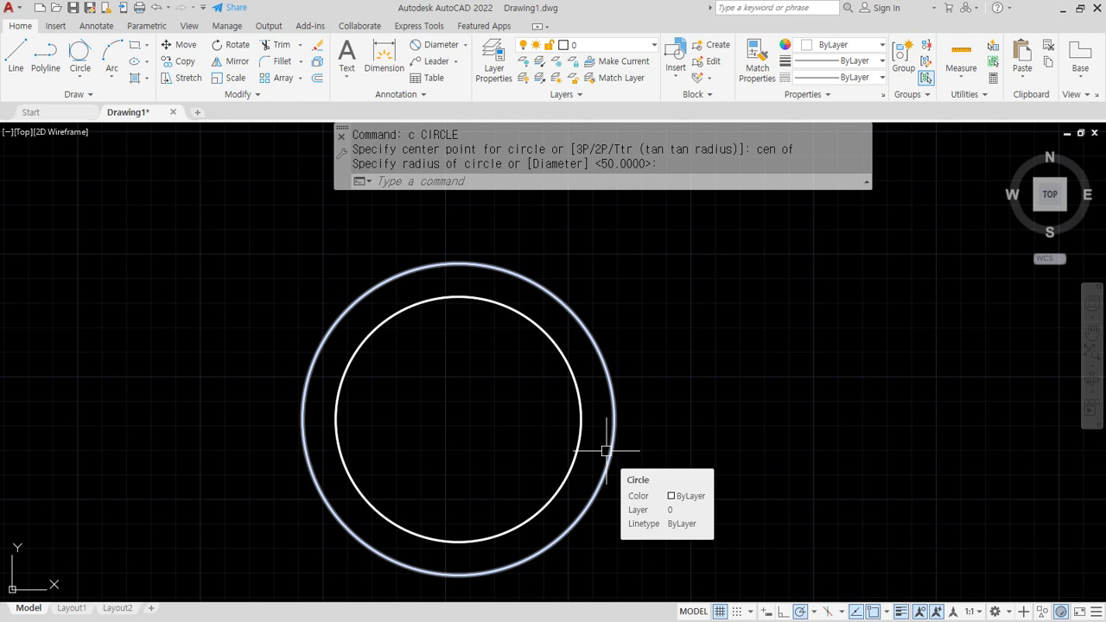
{"action": "key", "text": "Escape"}
{"action": "left_click", "coordinate": [532, 509]}
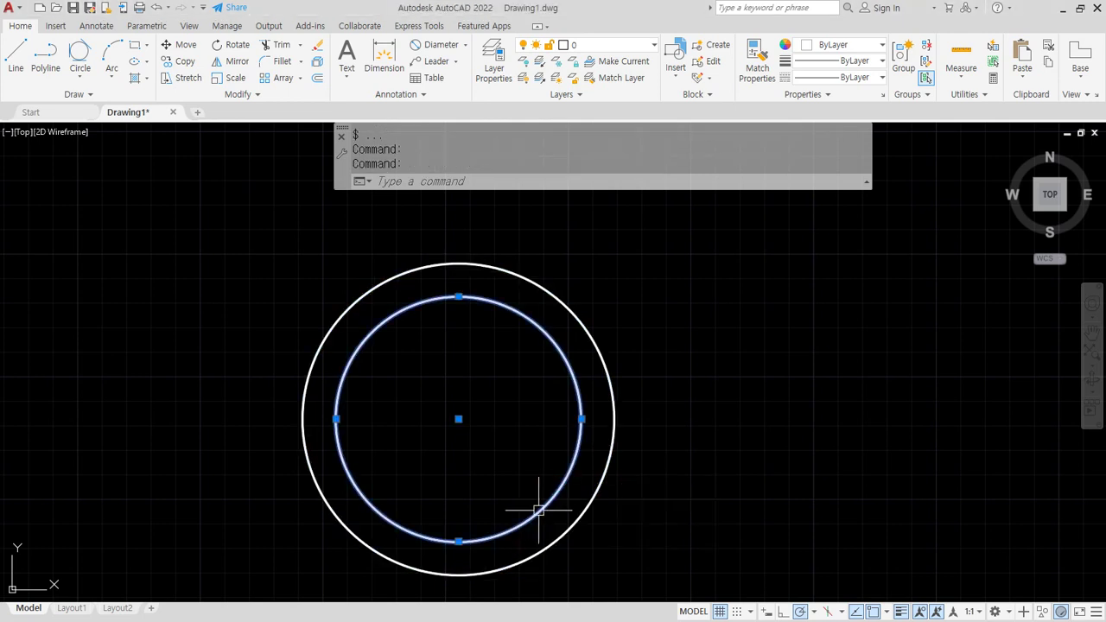
{"action": "type", "text": "e"}
{"action": "key", "text": "Return"}
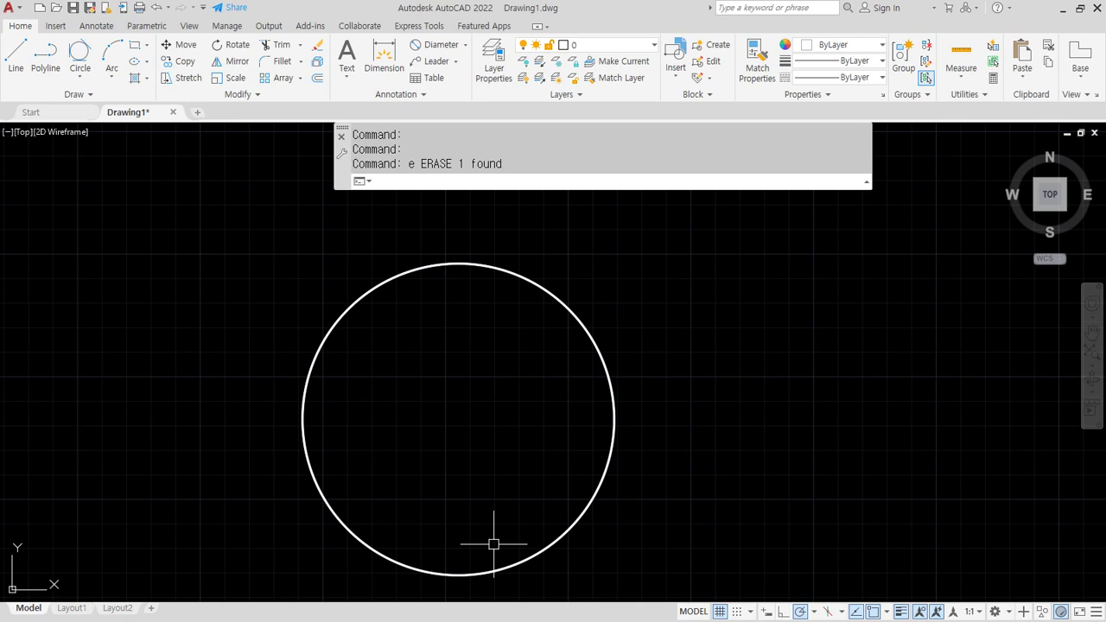
Step: Draw connected lines from the circle's right quadrant to its top and left quadrants using one-time Quadrant snaps
{"action": "type", "text": "l"}
{"action": "key", "text": "Return"}
{"action": "right_click", "coordinate": [697, 276], "text": "shift"}
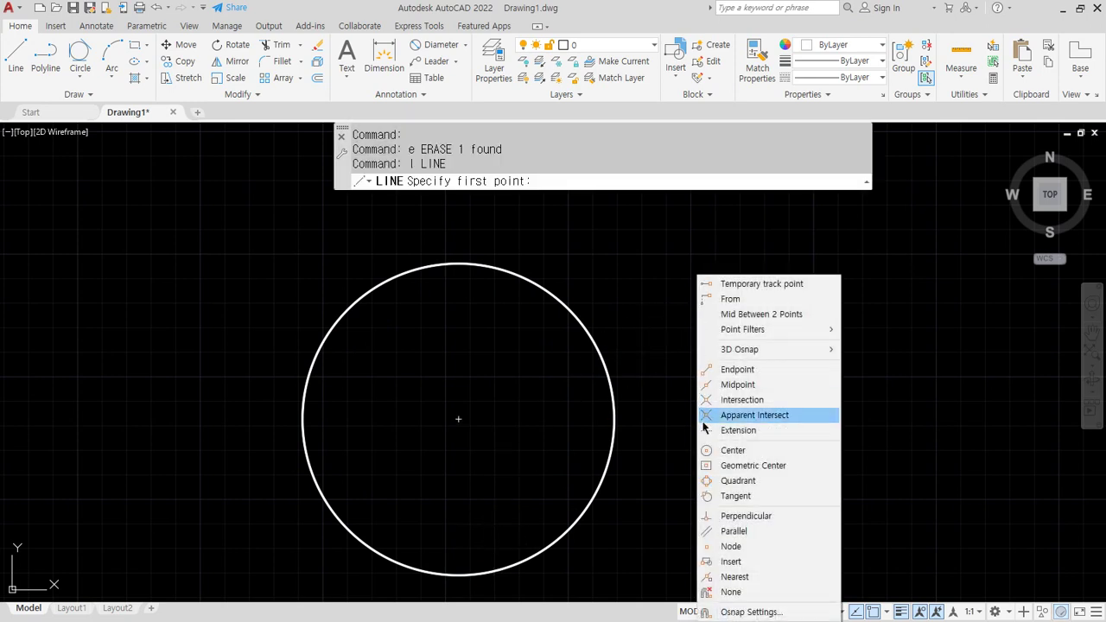
{"action": "left_click", "coordinate": [740, 483]}
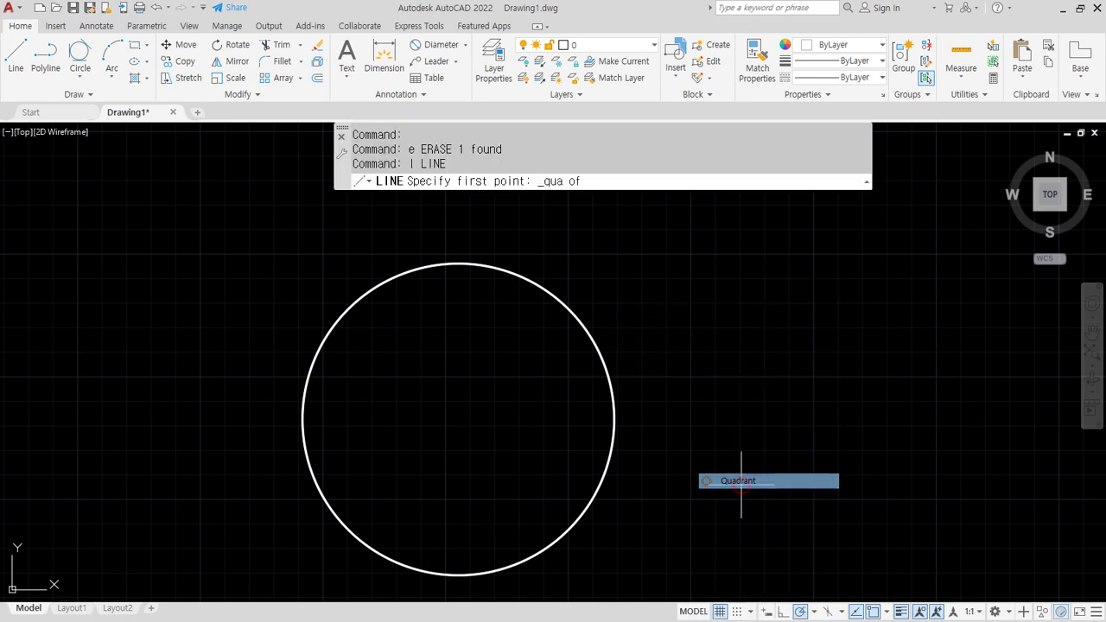
{"action": "left_click", "coordinate": [609, 464]}
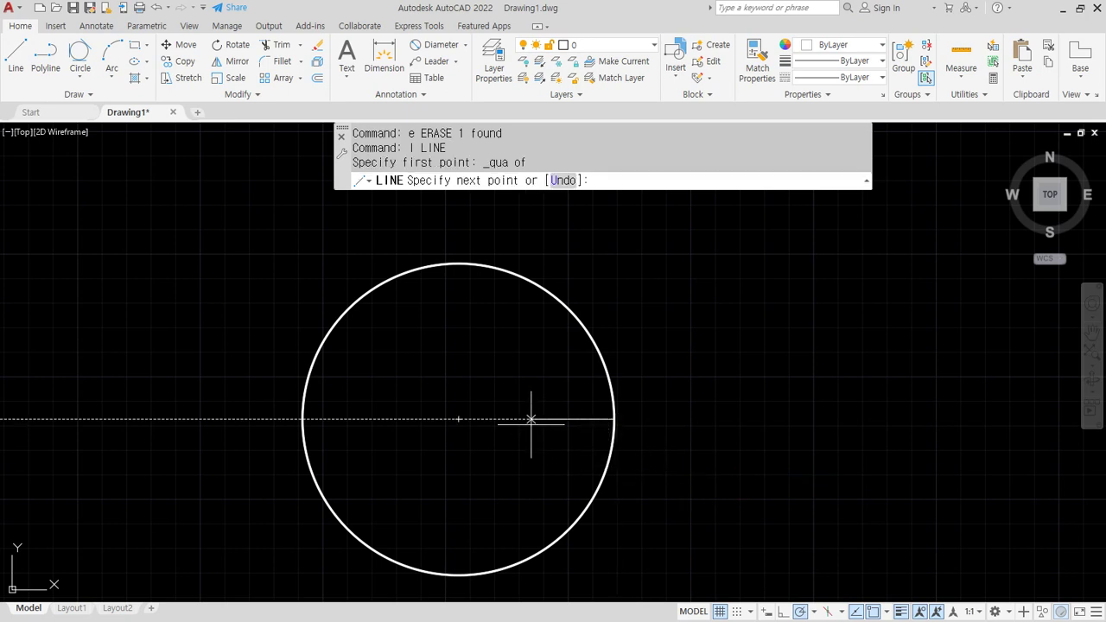
{"action": "right_click", "coordinate": [506, 381], "text": "shift"}
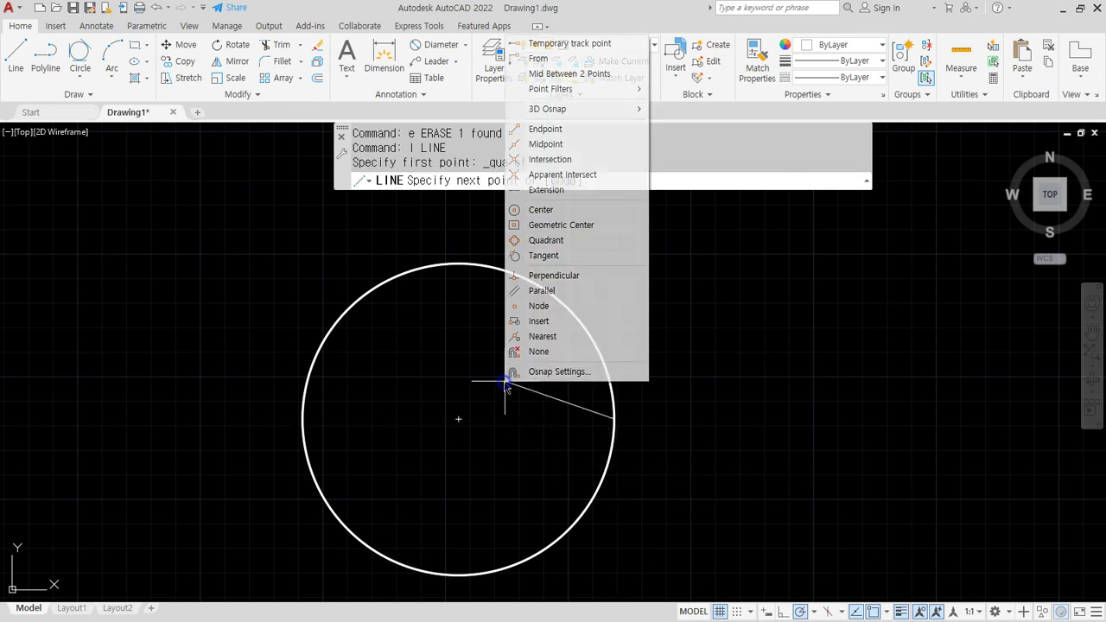
{"action": "left_click", "coordinate": [566, 241]}
{"action": "left_click", "coordinate": [528, 273]}
{"action": "right_click", "coordinate": [495, 294], "text": "shift"}
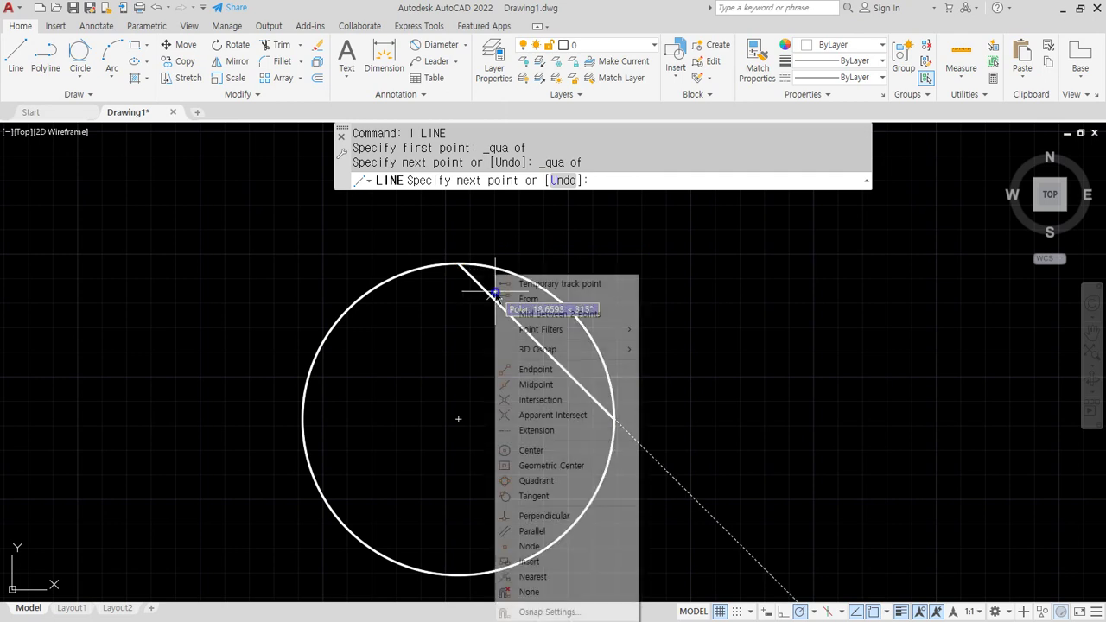
{"action": "left_click", "coordinate": [552, 480]}
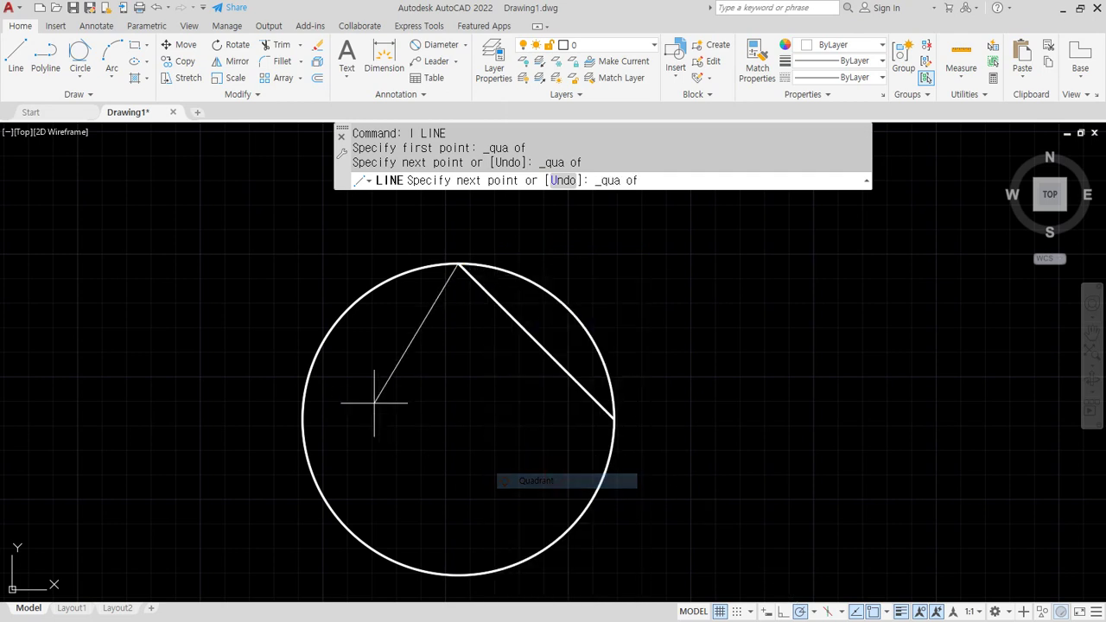
{"action": "left_click", "coordinate": [318, 364]}
Step: Continue the line to the circle's bottom quadrant and back to its right quadrant with Quadrant snaps, closing the inscribed diamond
{"action": "right_click", "coordinate": [436, 374], "text": "shift"}
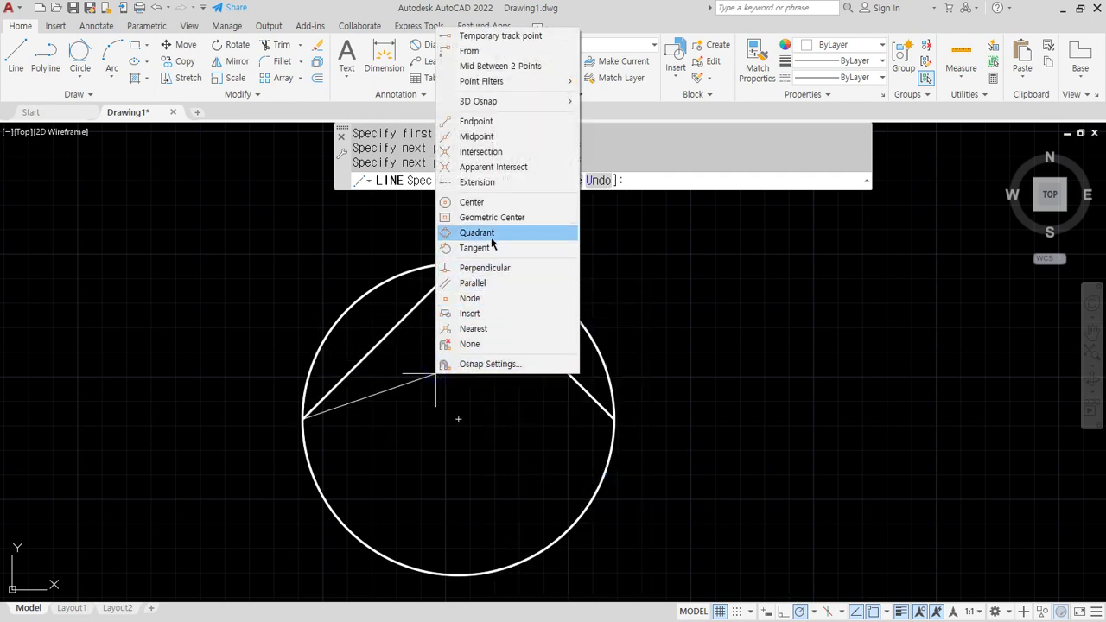
{"action": "left_click", "coordinate": [491, 241]}
{"action": "left_click", "coordinate": [375, 540]}
{"action": "right_click", "coordinate": [459, 402], "text": "shift"}
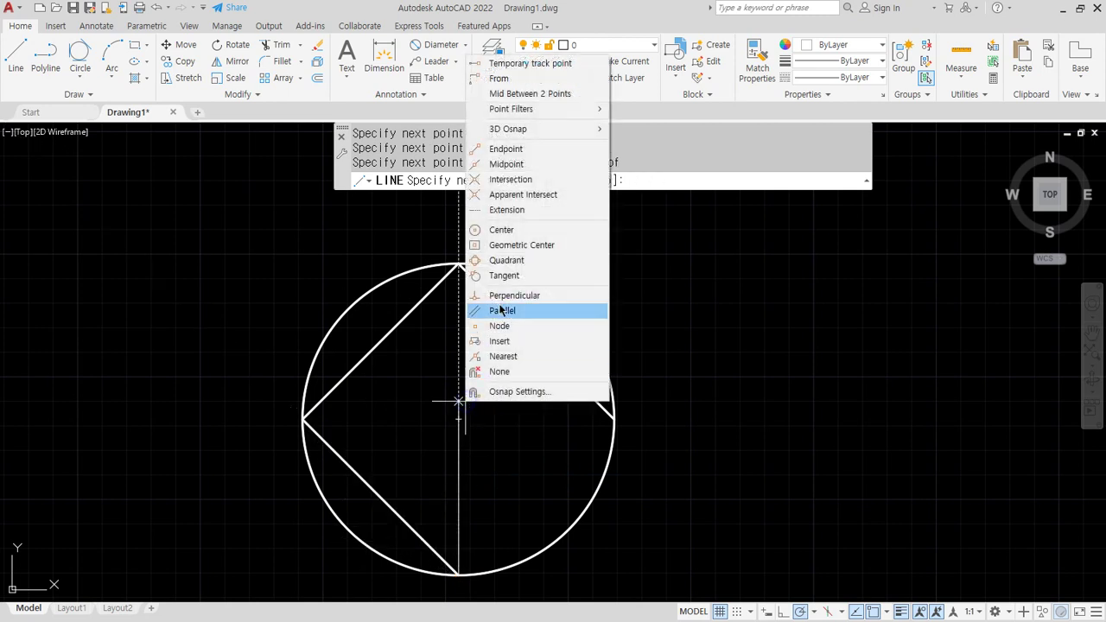
{"action": "left_click", "coordinate": [486, 254]}
{"action": "left_click", "coordinate": [614, 427]}
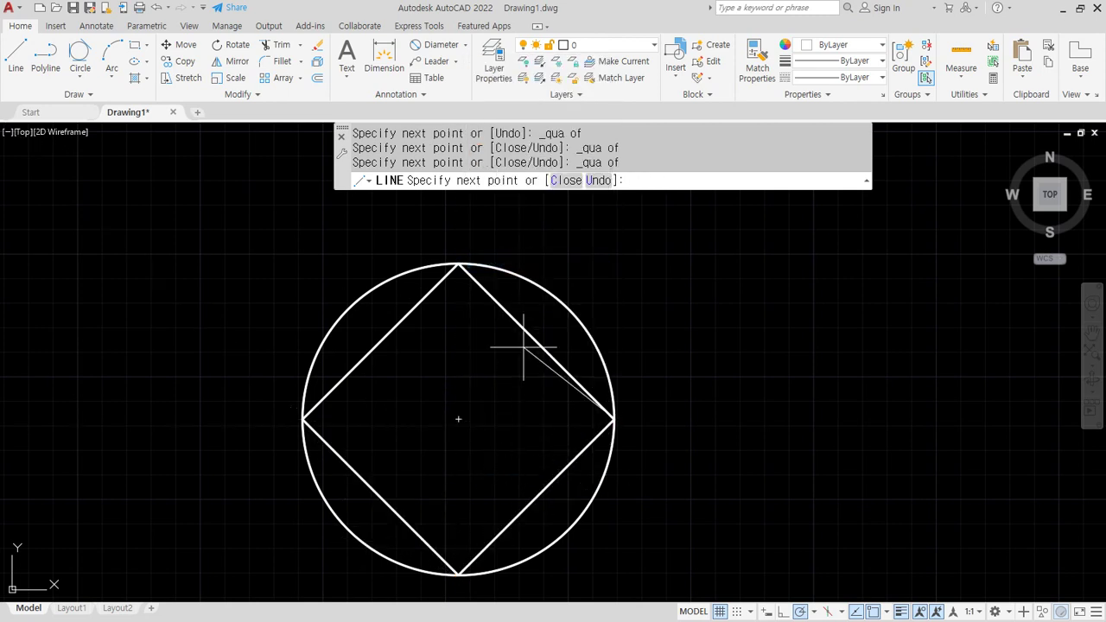
Step: Extend the line horizontally across the circle to its left quadrant with a Quadrant snap and finish it
{"action": "right_click", "coordinate": [522, 347], "text": "shift"}
{"action": "left_click", "coordinate": [570, 480]}
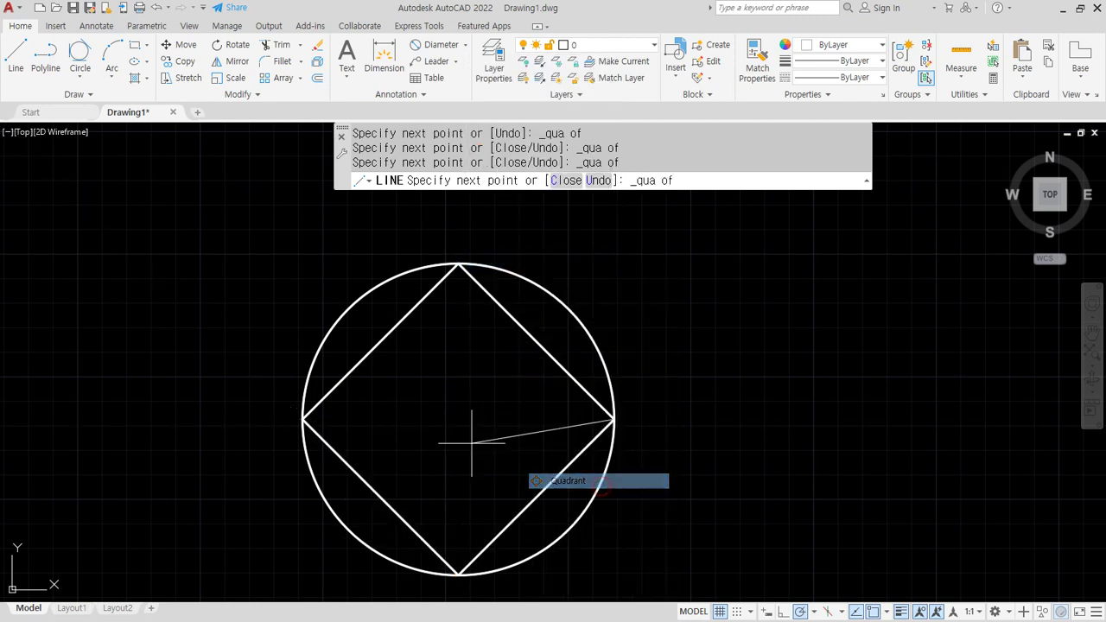
{"action": "left_click", "coordinate": [326, 332]}
{"action": "key", "text": "Return"}
Step: Draw a vertical line from the circle's top quadrant to its bottom quadrant using one-time Quadrant snaps
{"action": "key", "text": "Return"}
{"action": "right_click", "coordinate": [577, 241], "text": "shift"}
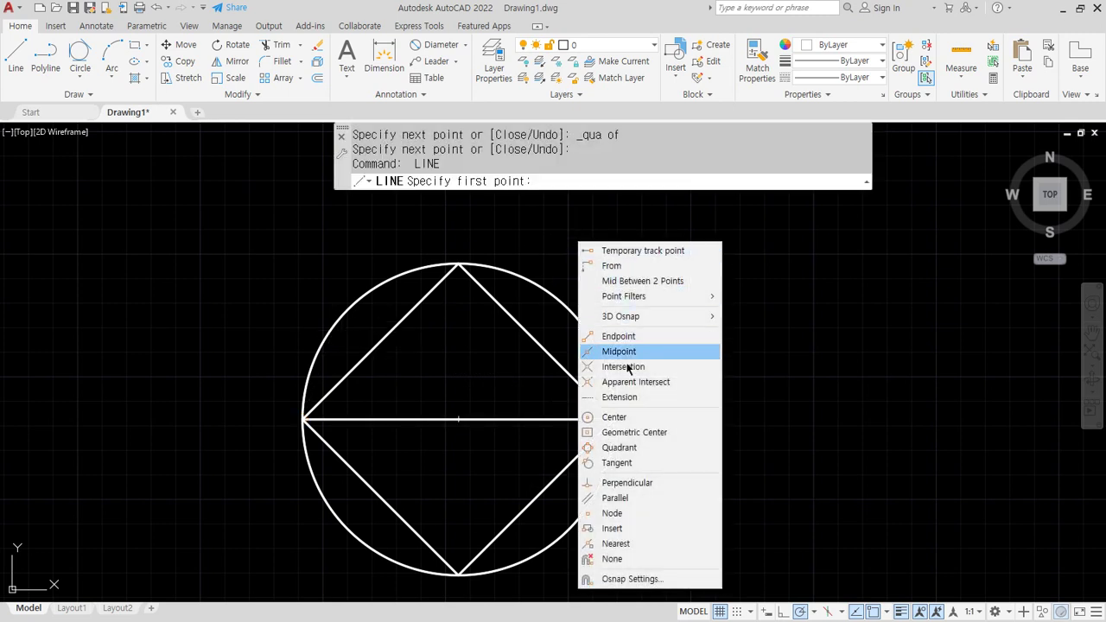
{"action": "left_click", "coordinate": [619, 448]}
{"action": "left_click", "coordinate": [523, 287]}
{"action": "right_click", "coordinate": [644, 238], "text": "shift"}
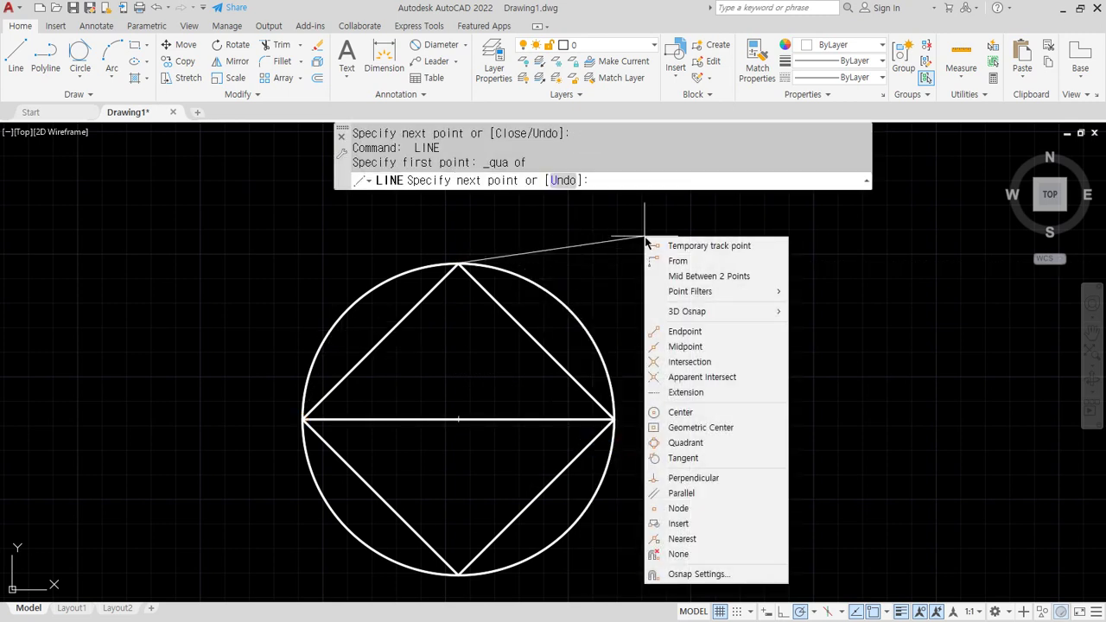
{"action": "left_click", "coordinate": [682, 443]}
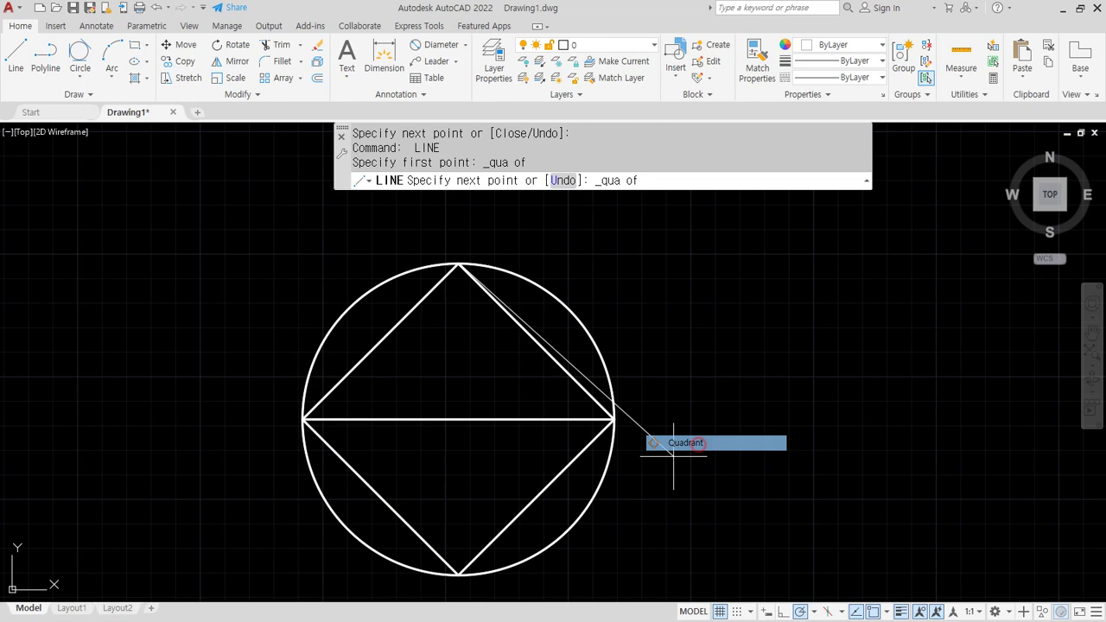
{"action": "left_click", "coordinate": [518, 561]}
{"action": "key", "text": "Return"}
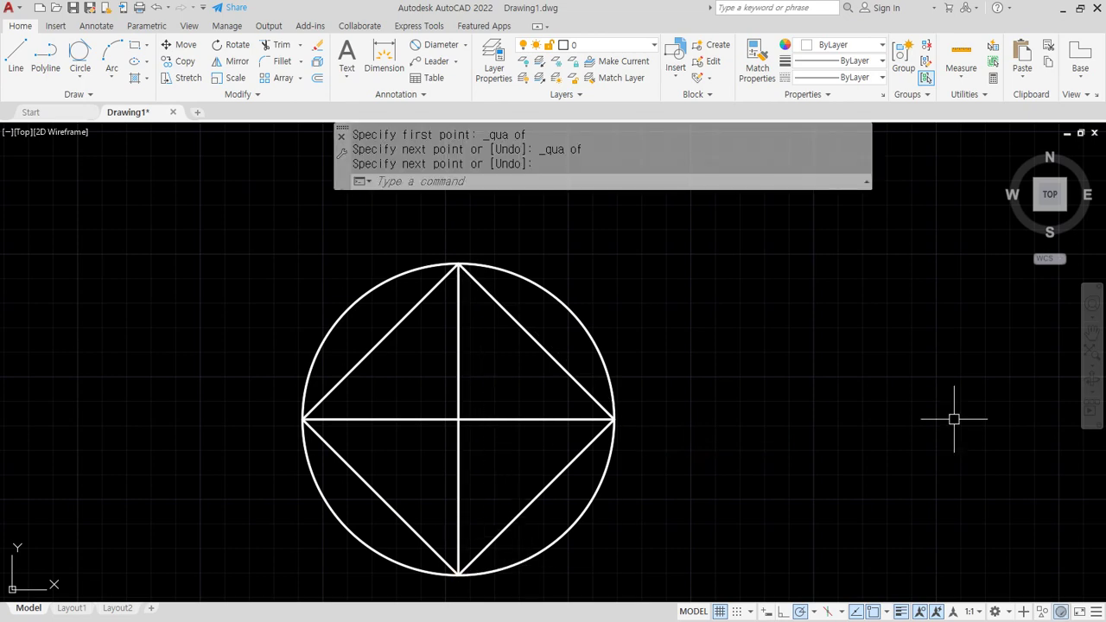
Step: Select the diamond and both diameter lines inside the circle and erase them
{"action": "left_click", "coordinate": [5, 334]}
{"action": "left_click", "coordinate": [518, 307]}
{"action": "type", "text": "e"}
{"action": "key", "text": "Return"}
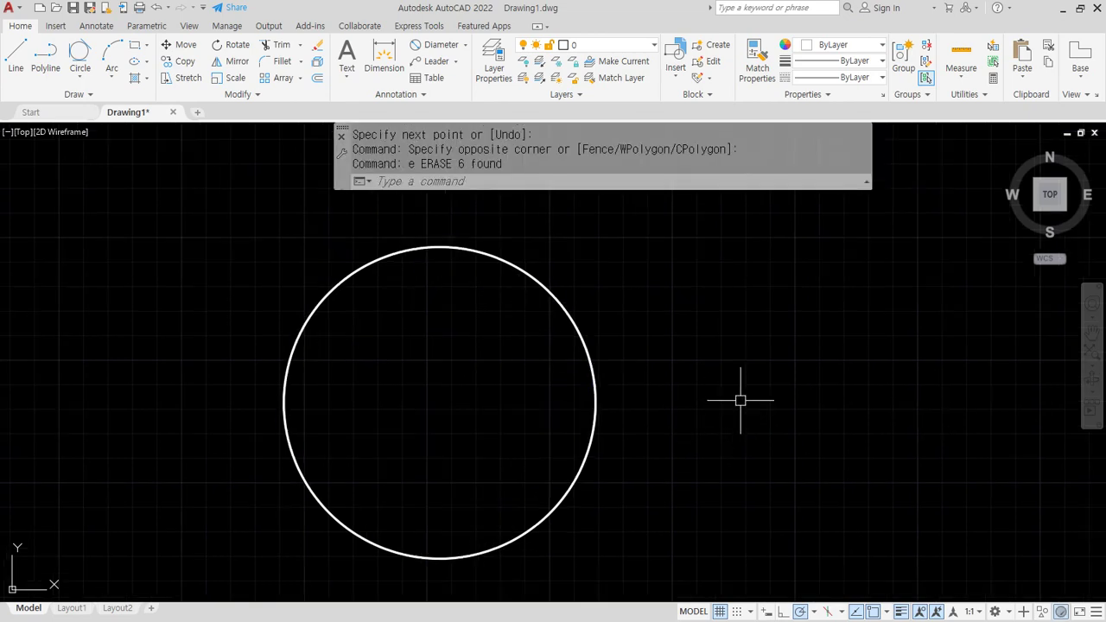
Step: Draw a line from a free point right of the circle to its upper side using a one-time Tangent snap
{"action": "scroll", "coordinate": [740, 397], "scroll_direction": "down", "scroll_amount": 2}
{"action": "middle_click_drag", "start_coordinate": [740, 397], "coordinate": [653, 382]}
{"action": "type", "text": "l"}
{"action": "key", "text": "Return"}
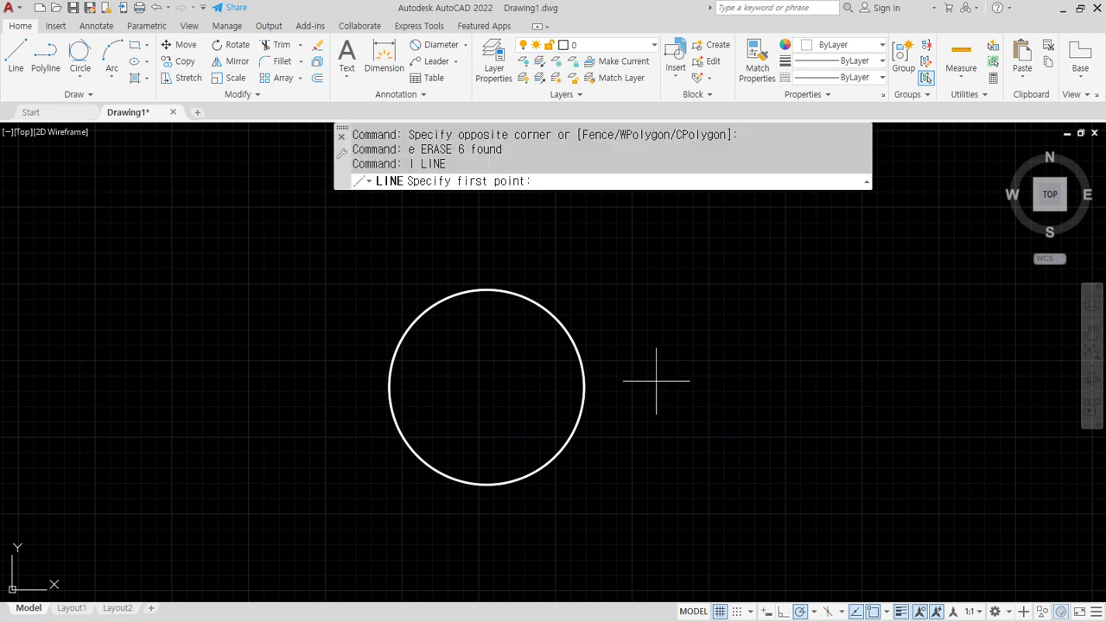
{"action": "left_click", "coordinate": [734, 390]}
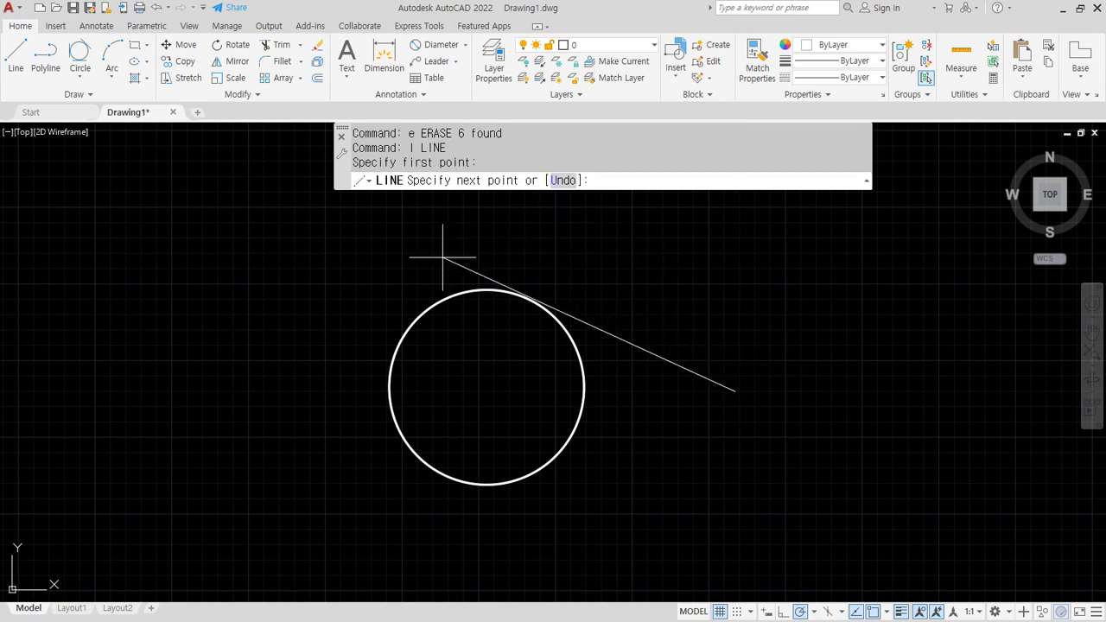
{"action": "left_click_drag", "start_coordinate": [596, 333], "coordinate": [409, 249]}
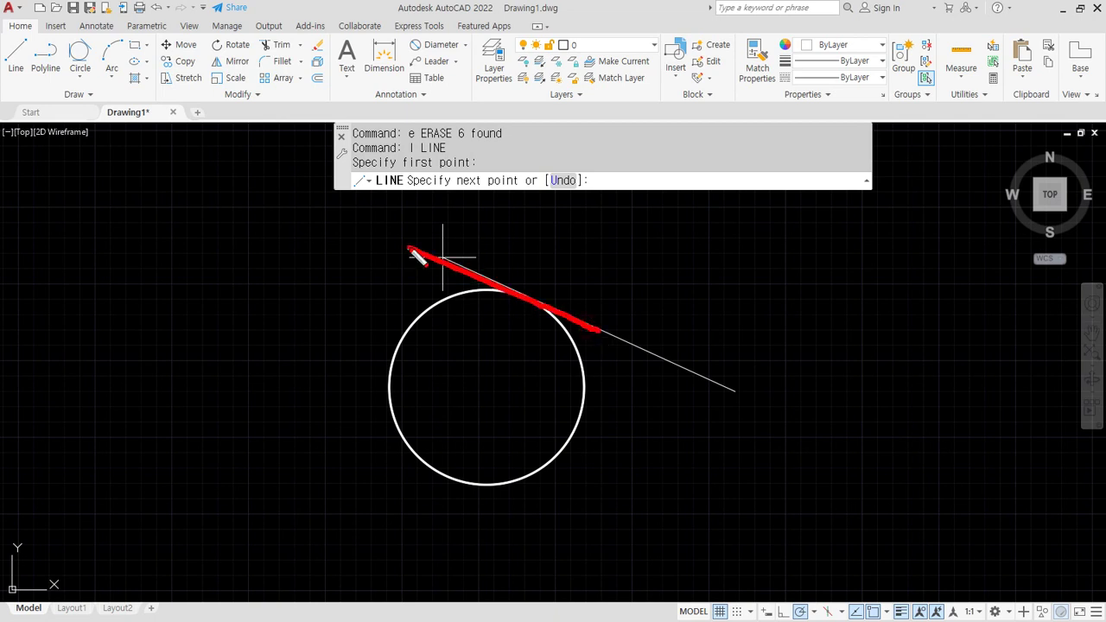
{"action": "mouse_move", "coordinate": [534, 314]}
{"action": "left_mouse_down"}
{"action": "mouse_move", "coordinate": [517, 313]}
{"action": "mouse_move", "coordinate": [544, 305]}
{"action": "left_mouse_up"}
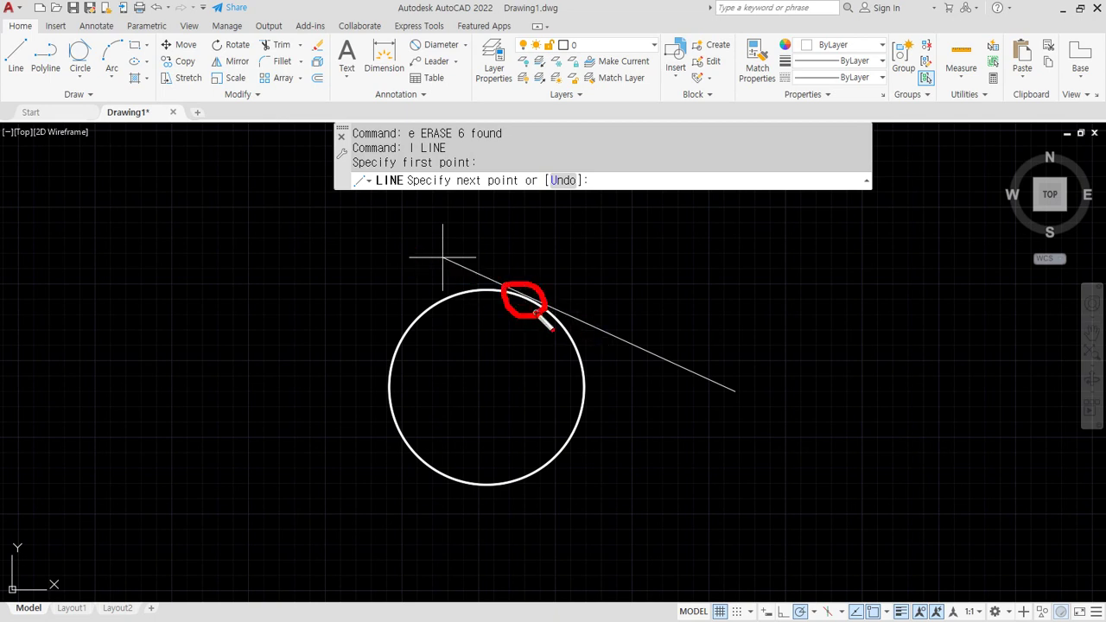
{"action": "right_click", "coordinate": [619, 255], "text": "shift"}
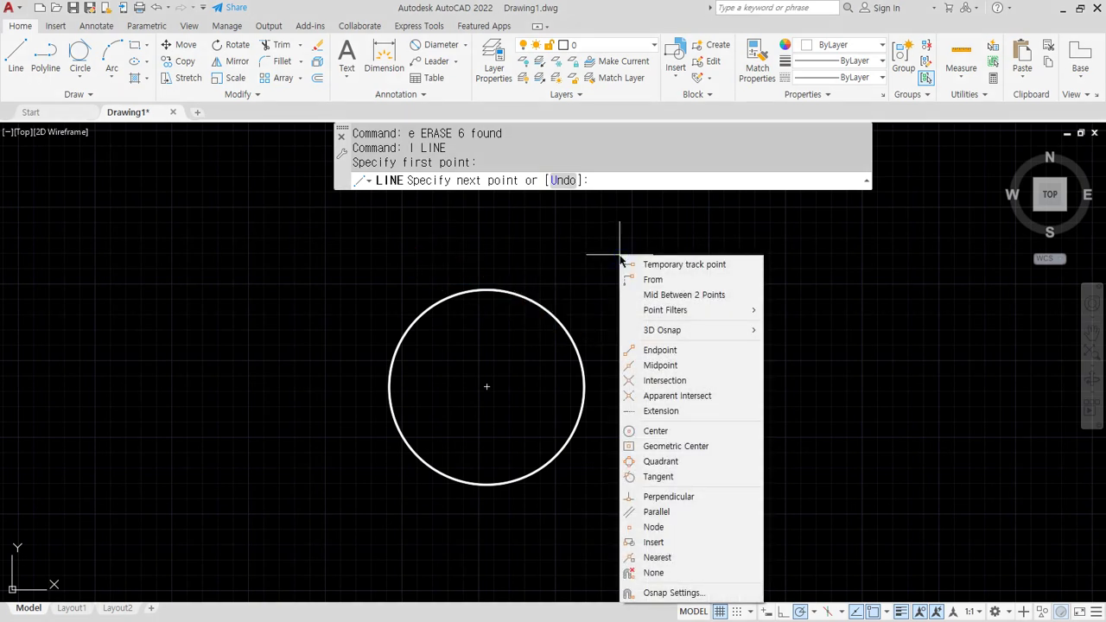
{"action": "left_click", "coordinate": [685, 476]}
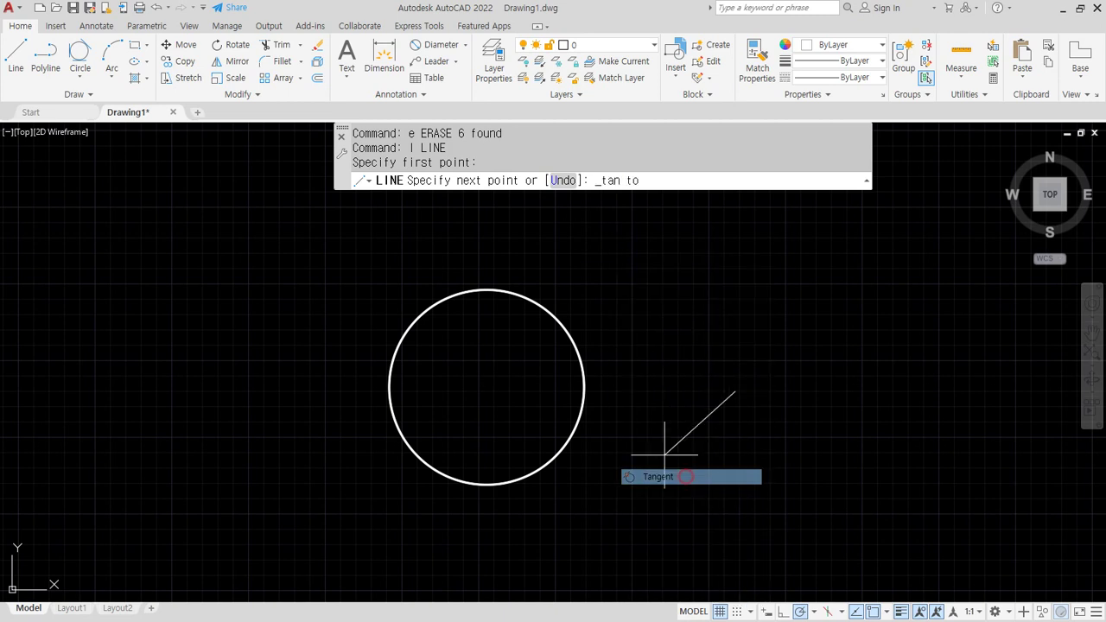
{"action": "left_click", "coordinate": [570, 330]}
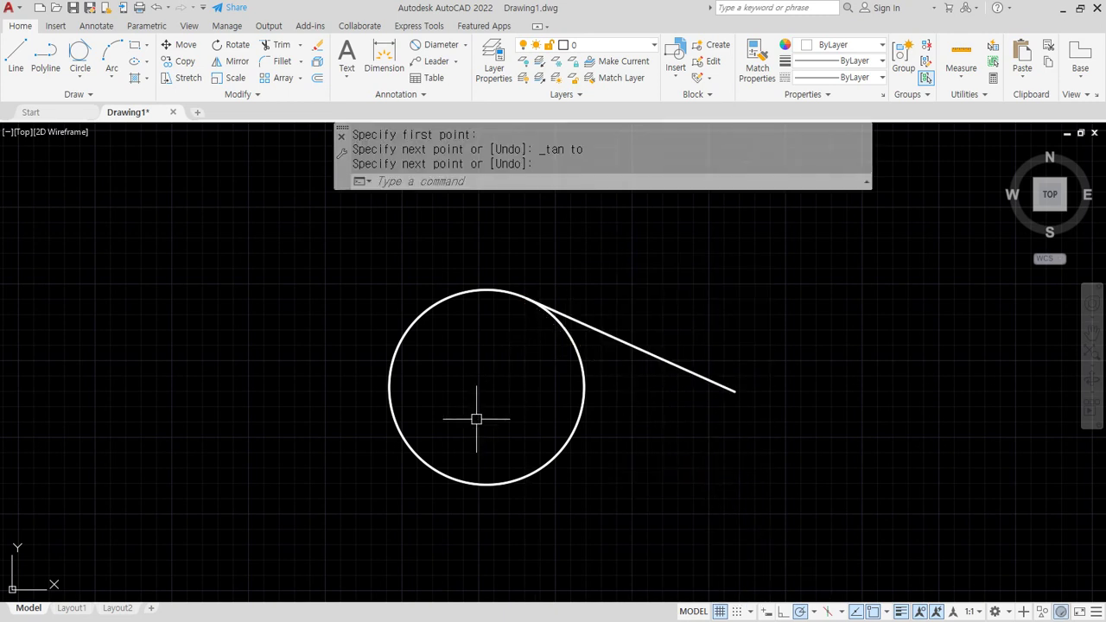
{"action": "scroll", "coordinate": [612, 407], "scroll_direction": "up", "scroll_amount": 2}
{"action": "key", "text": "Return"}
Step: Draw a second line from the first tangent line's outer endpoint to the circle's lower side using a Tangent snap
{"action": "key", "text": "Return"}
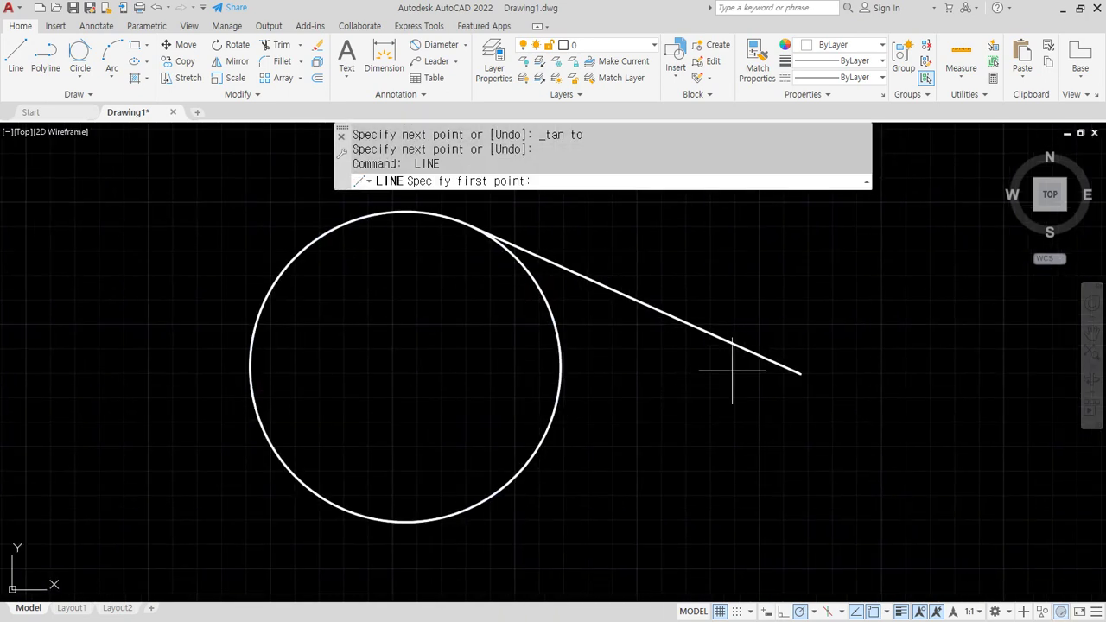
{"action": "left_click", "coordinate": [795, 371]}
{"action": "right_click", "coordinate": [713, 373], "text": "shift"}
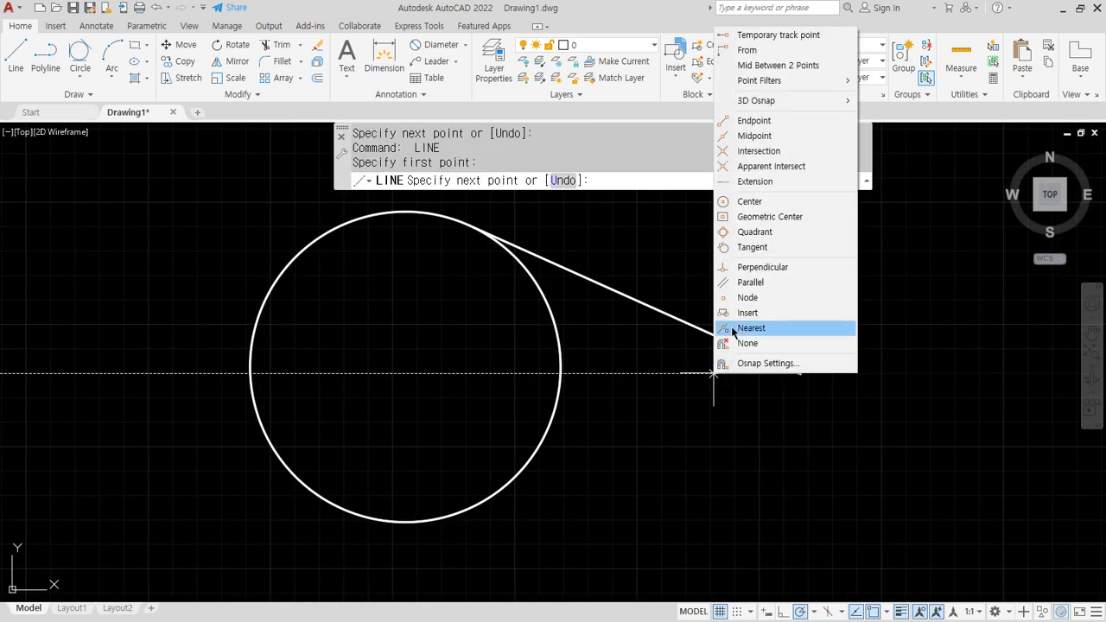
{"action": "left_click", "coordinate": [751, 247]}
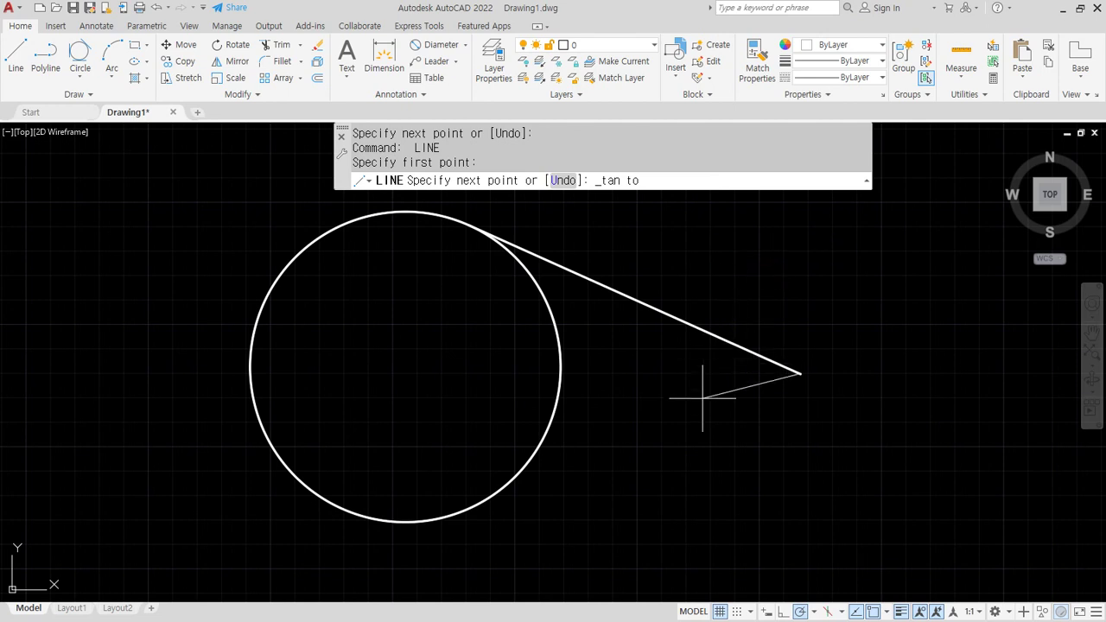
{"action": "left_click", "coordinate": [516, 477]}
{"action": "key", "text": "Return"}
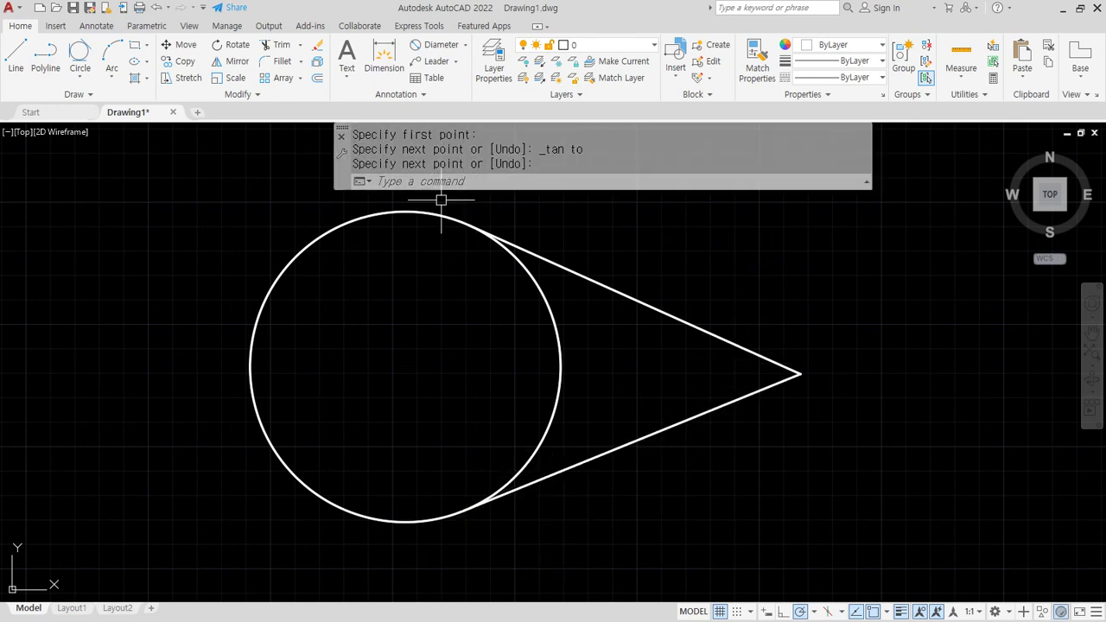
{"action": "key", "text": "ctrl+2"}
{"action": "mouse_move", "coordinate": [327, 227]}
{"action": "left_mouse_down"}
{"action": "mouse_move", "coordinate": [334, 251]}
{"action": "mouse_move", "coordinate": [357, 263]}
{"action": "left_mouse_up"}
{"action": "mouse_move", "coordinate": [735, 437]}
{"action": "left_mouse_down"}
{"action": "mouse_move", "coordinate": [717, 446]}
{"action": "mouse_move", "coordinate": [741, 447]}
{"action": "left_mouse_up"}
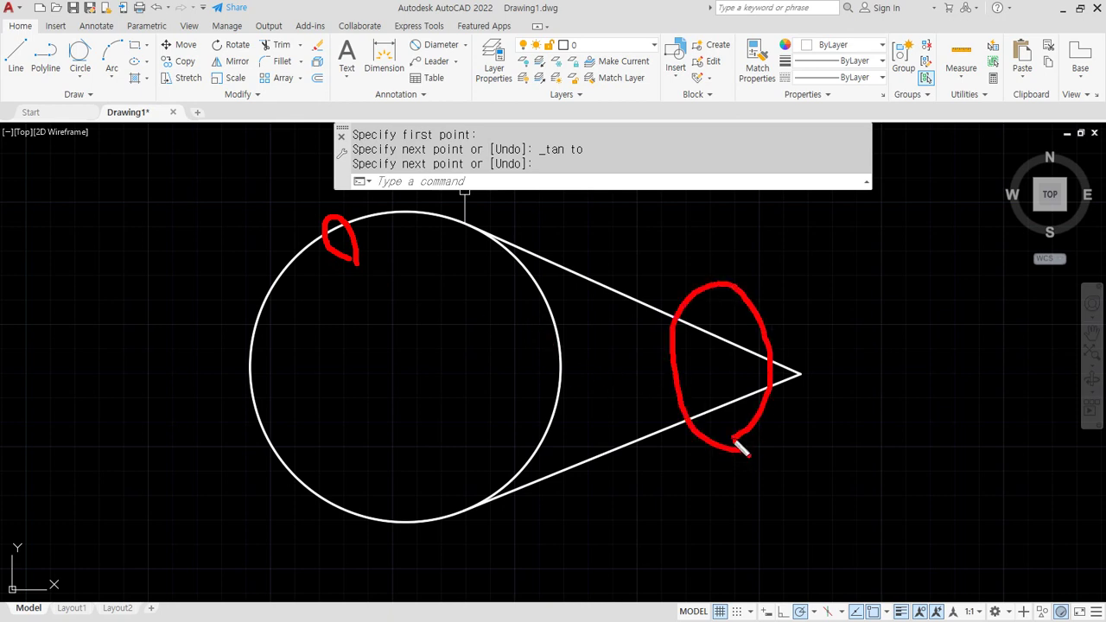
{"action": "left_click_drag", "start_coordinate": [506, 270], "coordinate": [482, 267]}
{"action": "mouse_move", "coordinate": [491, 502]}
{"action": "left_mouse_down"}
{"action": "mouse_move", "coordinate": [458, 501]}
{"action": "mouse_move", "coordinate": [472, 516]}
{"action": "left_mouse_up"}
{"action": "key", "text": "Escape"}
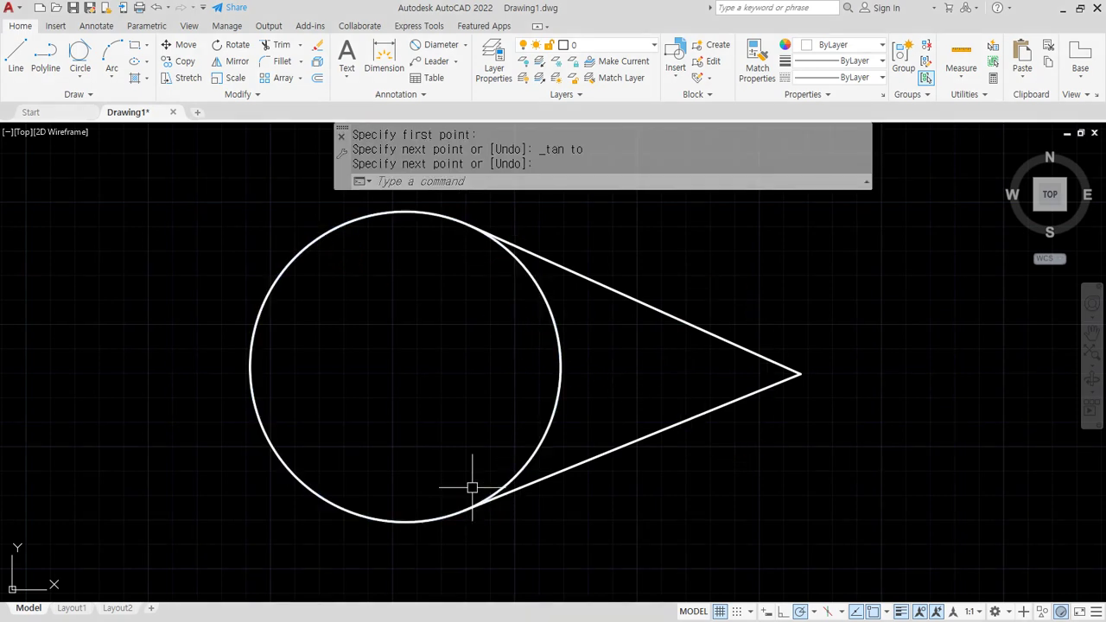
Step: Select the two tangent lines beside the circle and erase them
{"action": "left_click", "coordinate": [810, 451]}
{"action": "left_click", "coordinate": [666, 303]}
{"action": "type", "text": "e"}
{"action": "key", "text": "Return"}
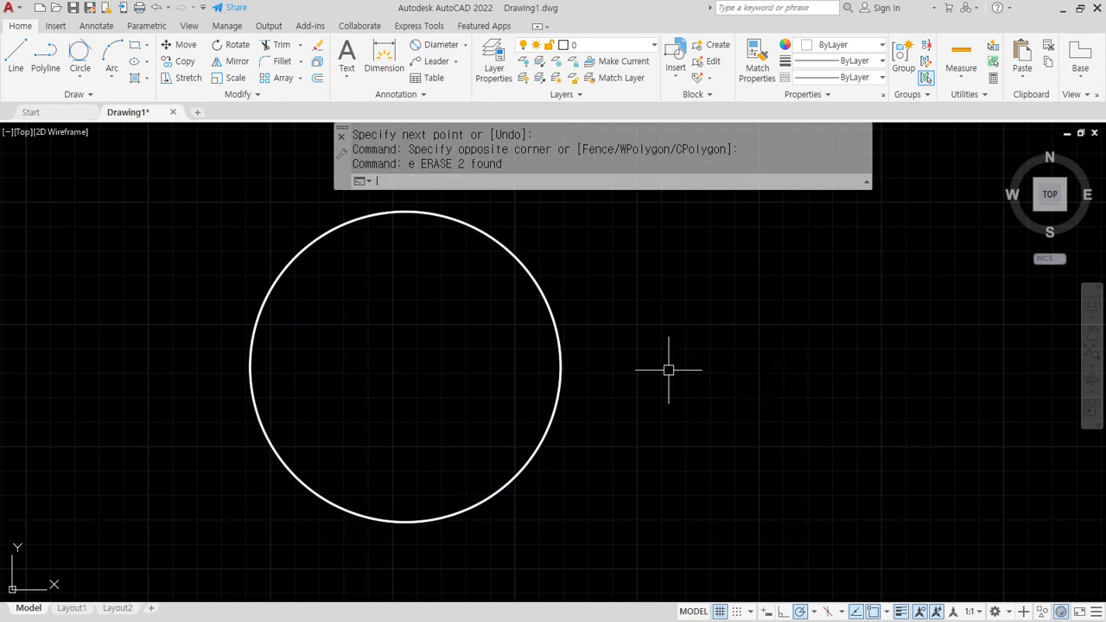
Step: Draw a line that starts on the circle's upper side with a one-time Tangent snap and ends at a free point right of the circle
{"action": "type", "text": "l"}
{"action": "key", "text": "Return"}
{"action": "right_click", "coordinate": [651, 236], "text": "shift"}
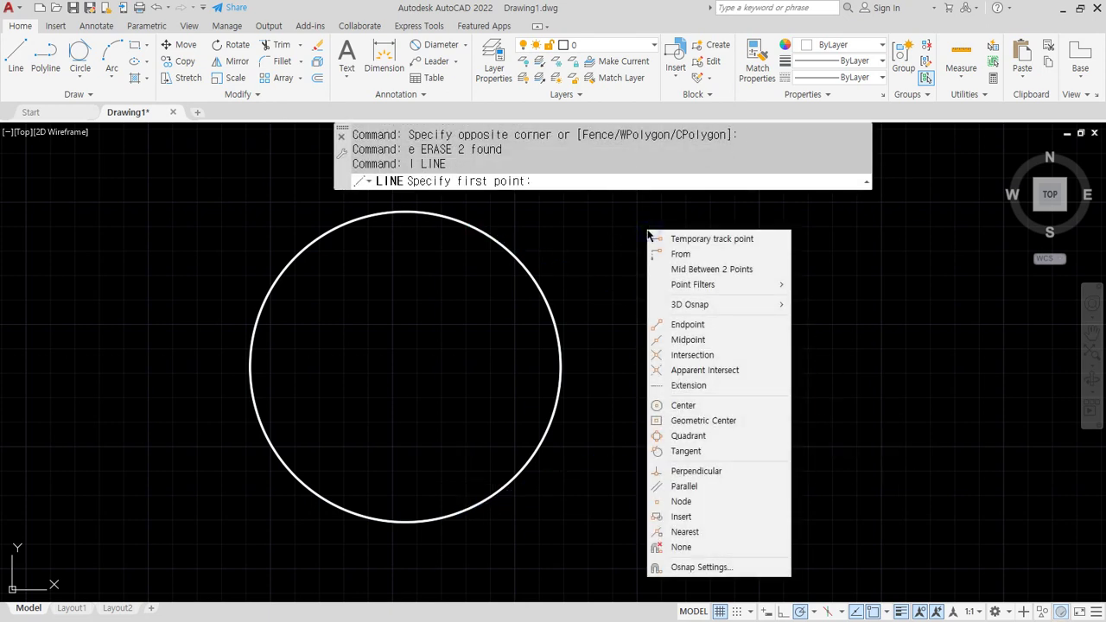
{"action": "left_click", "coordinate": [687, 451]}
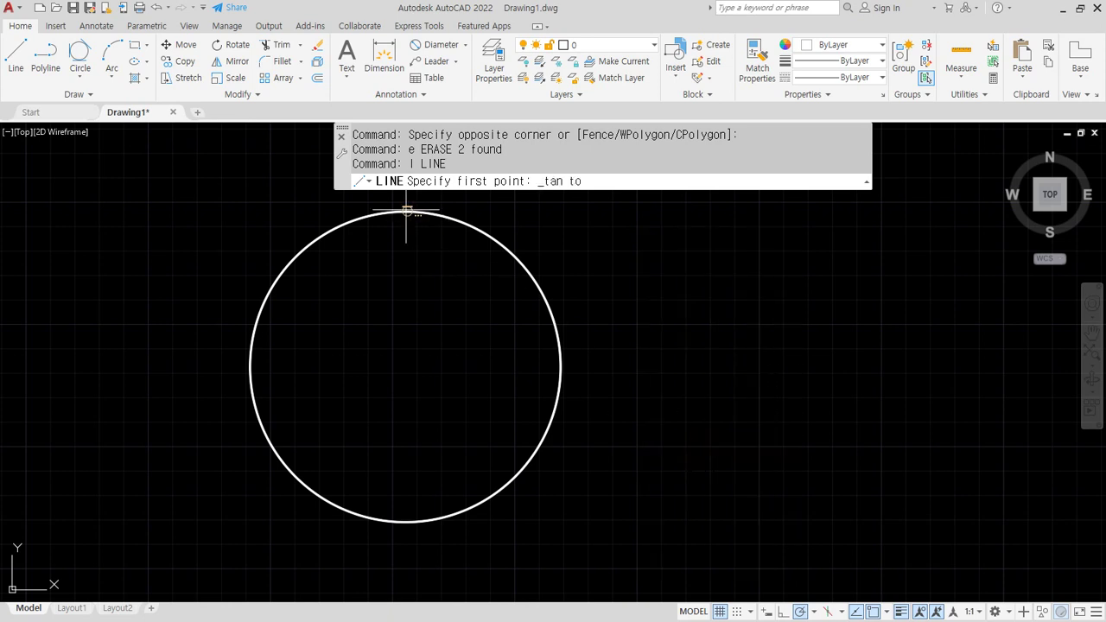
{"action": "left_click", "coordinate": [476, 232]}
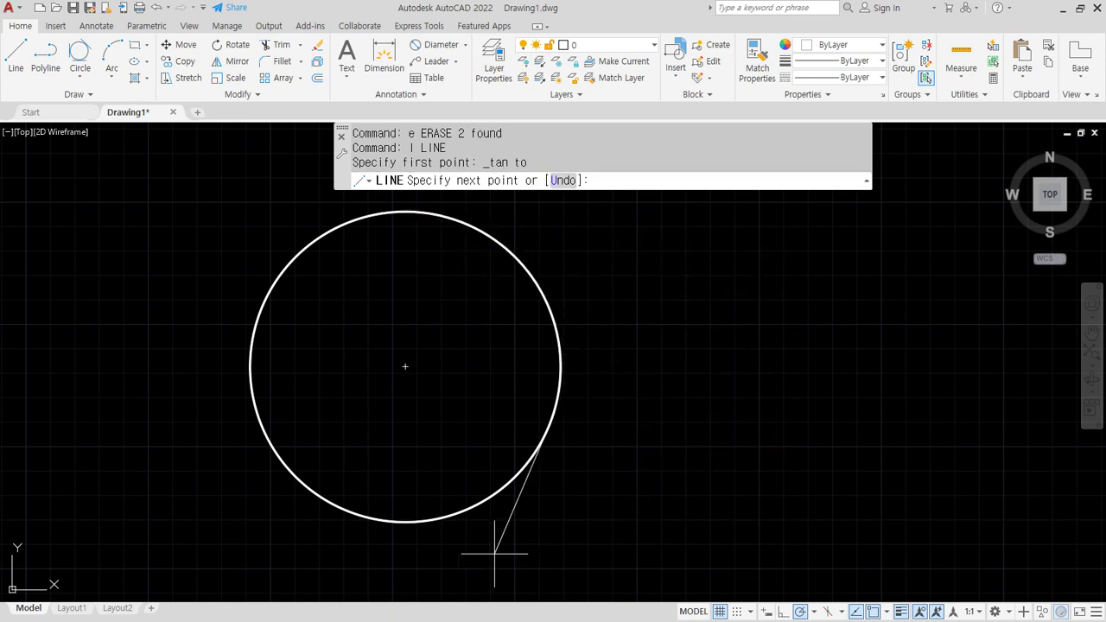
{"action": "scroll", "coordinate": [530, 234], "scroll_direction": "down", "scroll_amount": 2}
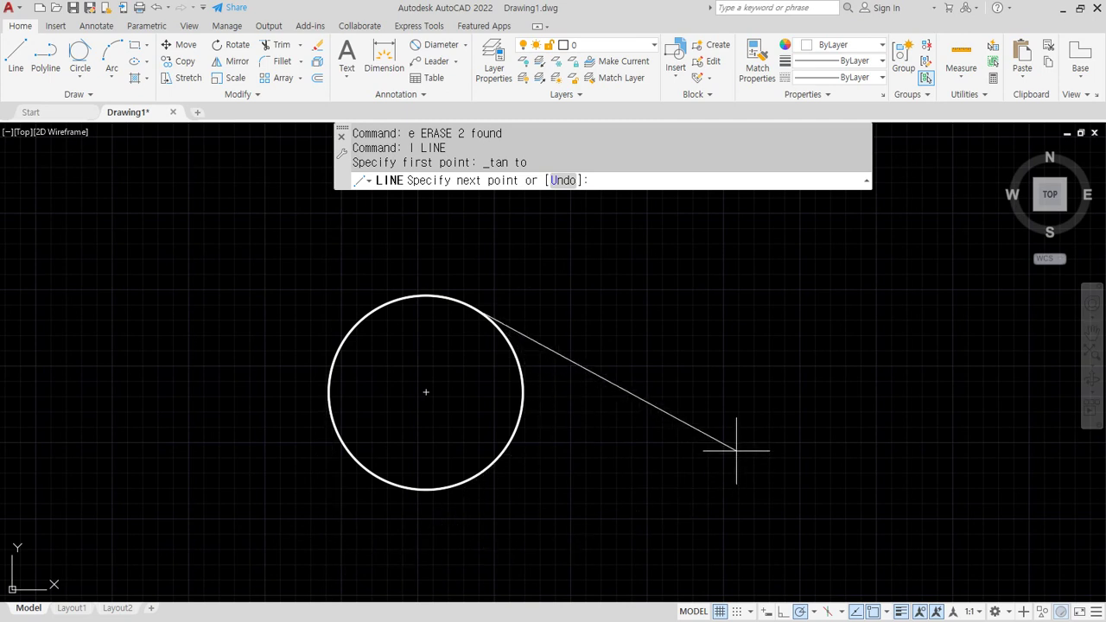
{"action": "left_click", "coordinate": [736, 386]}
{"action": "key", "text": "Return"}
Step: Draw a second line from the circle's lower side with a one-time Tangent snap to the first tangent line's outer endpoint
{"action": "key", "text": "Return"}
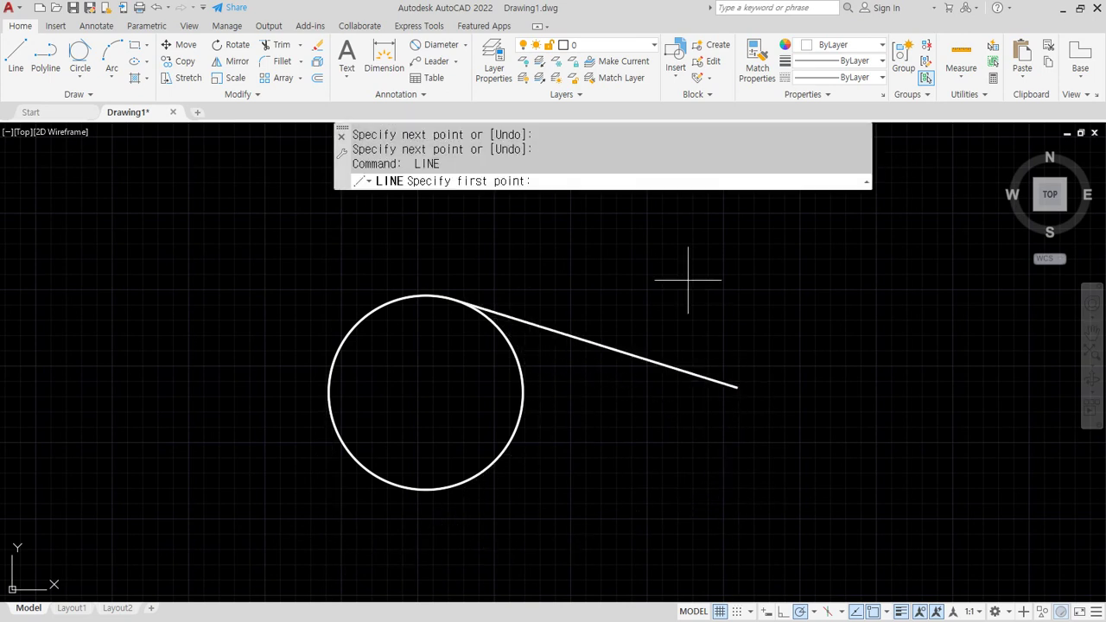
{"action": "right_click", "coordinate": [689, 328], "text": "shift"}
{"action": "left_click", "coordinate": [723, 496]}
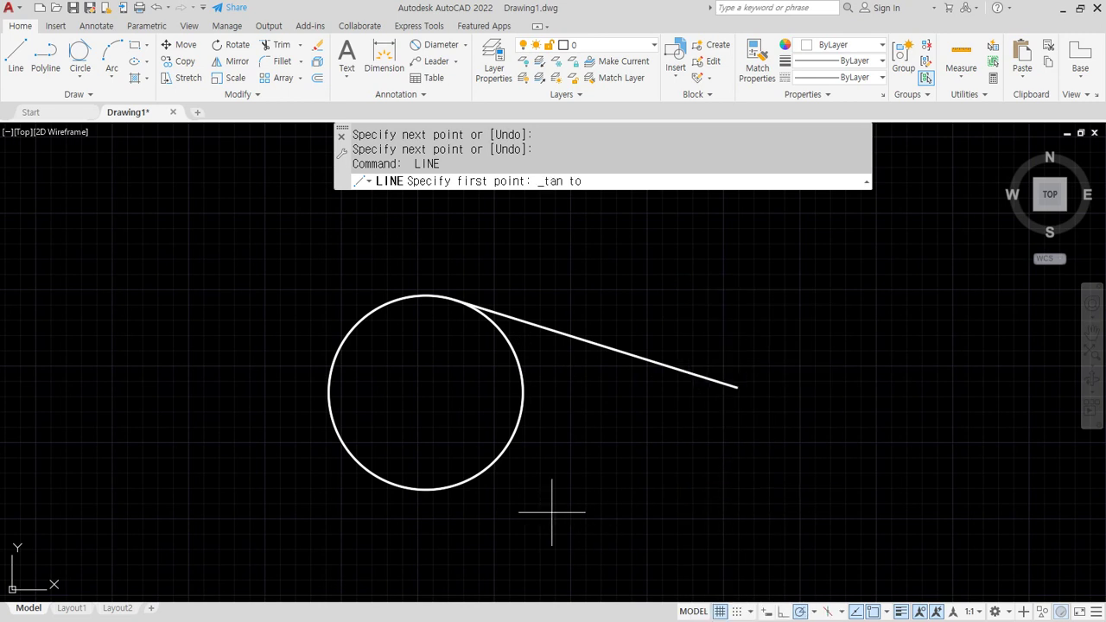
{"action": "left_click", "coordinate": [429, 490]}
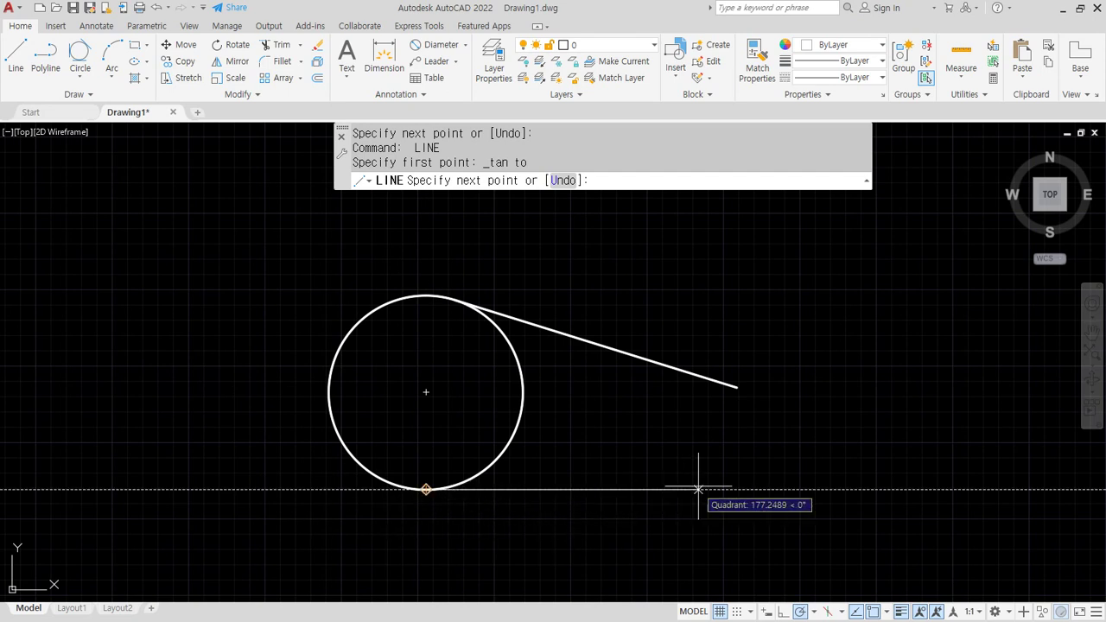
{"action": "left_click", "coordinate": [736, 387]}
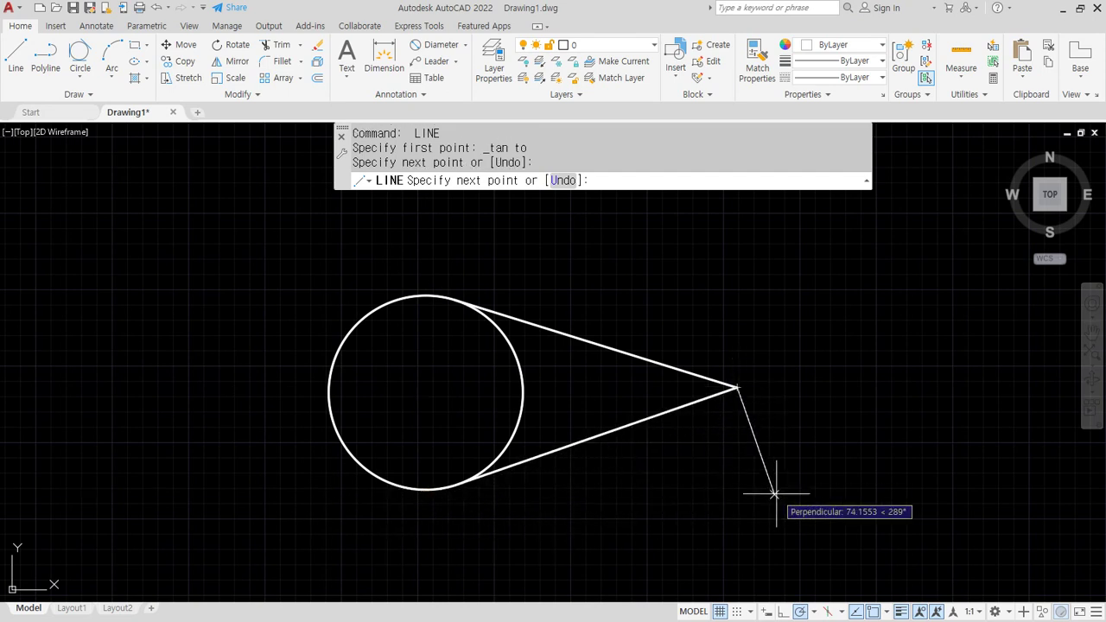
{"action": "key", "text": "Return"}
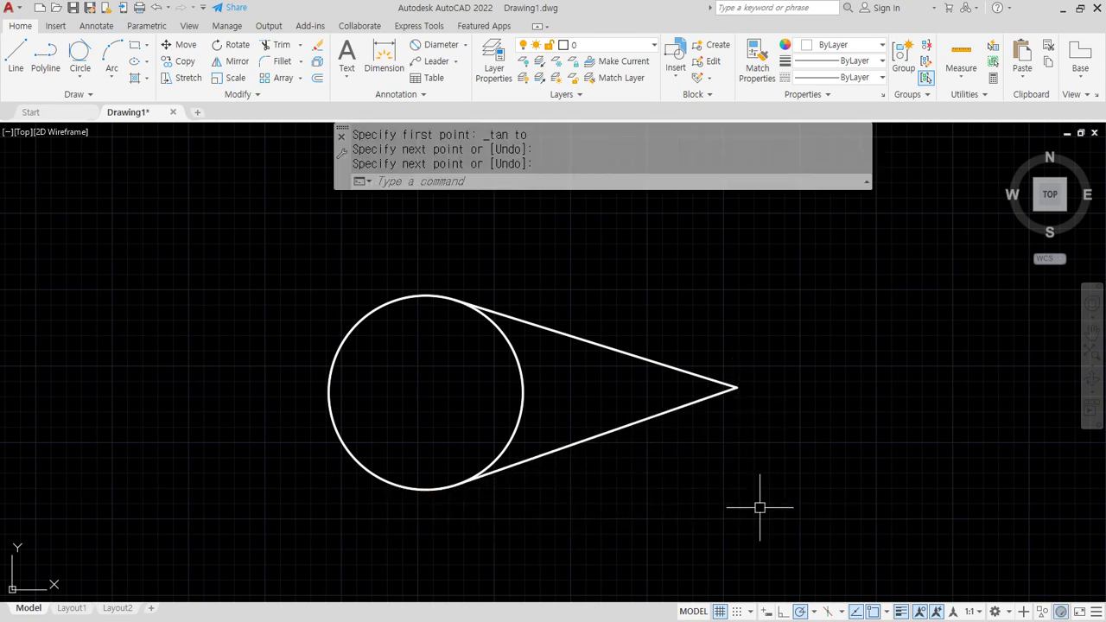
{"action": "mouse_move", "coordinate": [760, 422]}
{"action": "left_mouse_down"}
{"action": "mouse_move", "coordinate": [716, 390]}
{"action": "mouse_move", "coordinate": [743, 397]}
{"action": "left_mouse_up"}
{"action": "left_click_drag", "start_coordinate": [680, 344], "coordinate": [522, 296]}
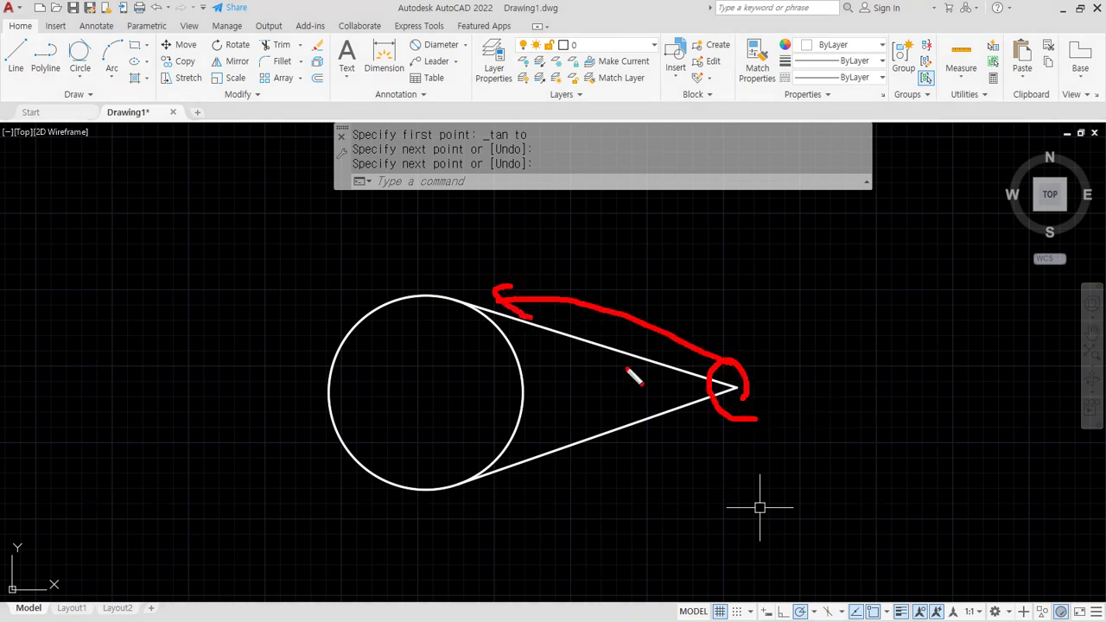
{"action": "left_click_drag", "start_coordinate": [720, 382], "coordinate": [546, 491]}
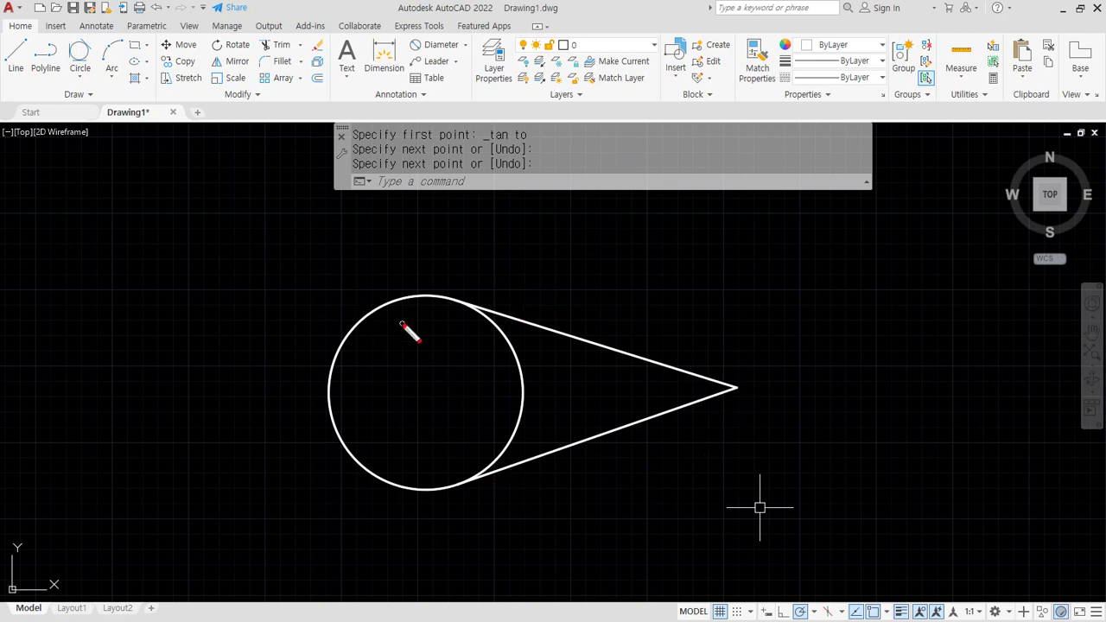
{"action": "mouse_move", "coordinate": [405, 329]}
{"action": "left_mouse_down"}
{"action": "mouse_move", "coordinate": [386, 332]}
{"action": "mouse_move", "coordinate": [486, 276]}
{"action": "mouse_move", "coordinate": [675, 327]}
{"action": "left_mouse_up"}
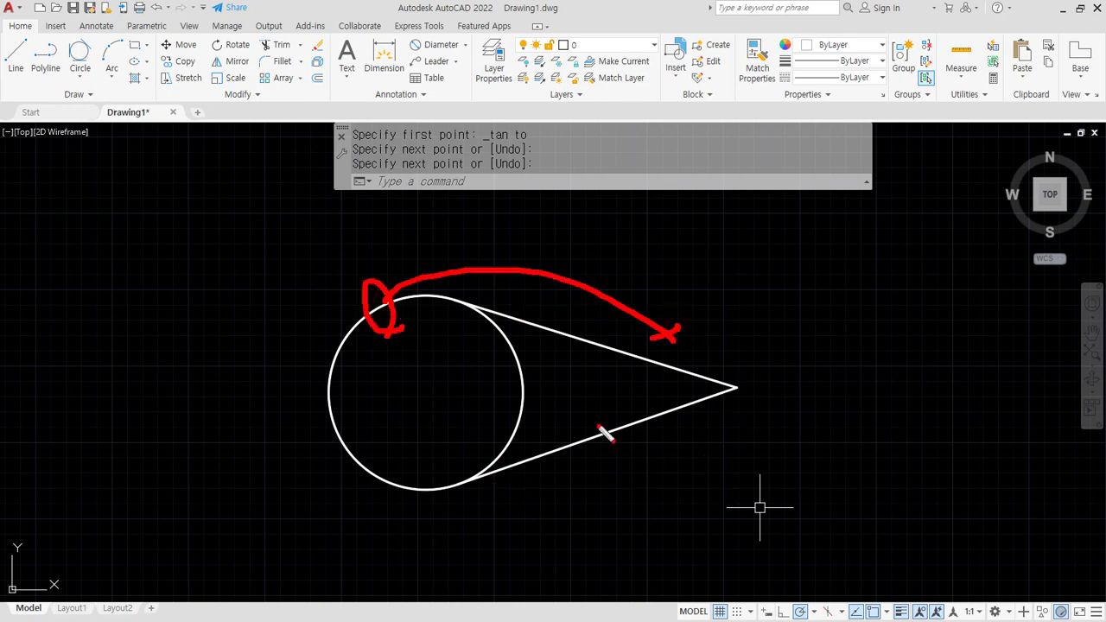
{"action": "mouse_move", "coordinate": [401, 498]}
{"action": "left_mouse_down"}
{"action": "mouse_move", "coordinate": [672, 481]}
{"action": "mouse_move", "coordinate": [672, 407]}
{"action": "left_mouse_up"}
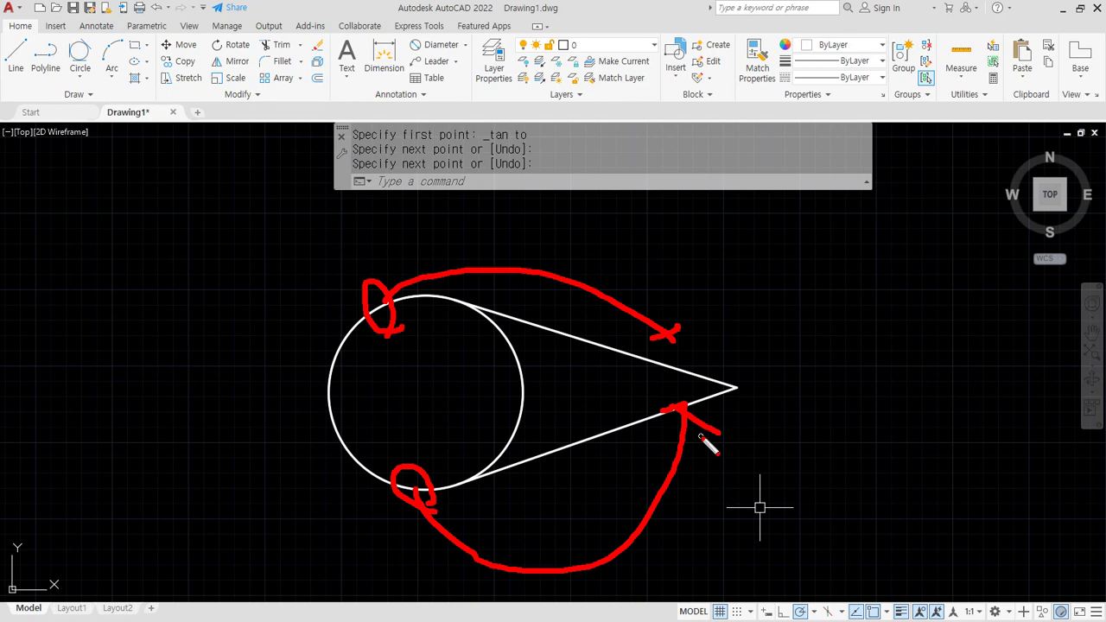
{"action": "key", "text": "Escape"}
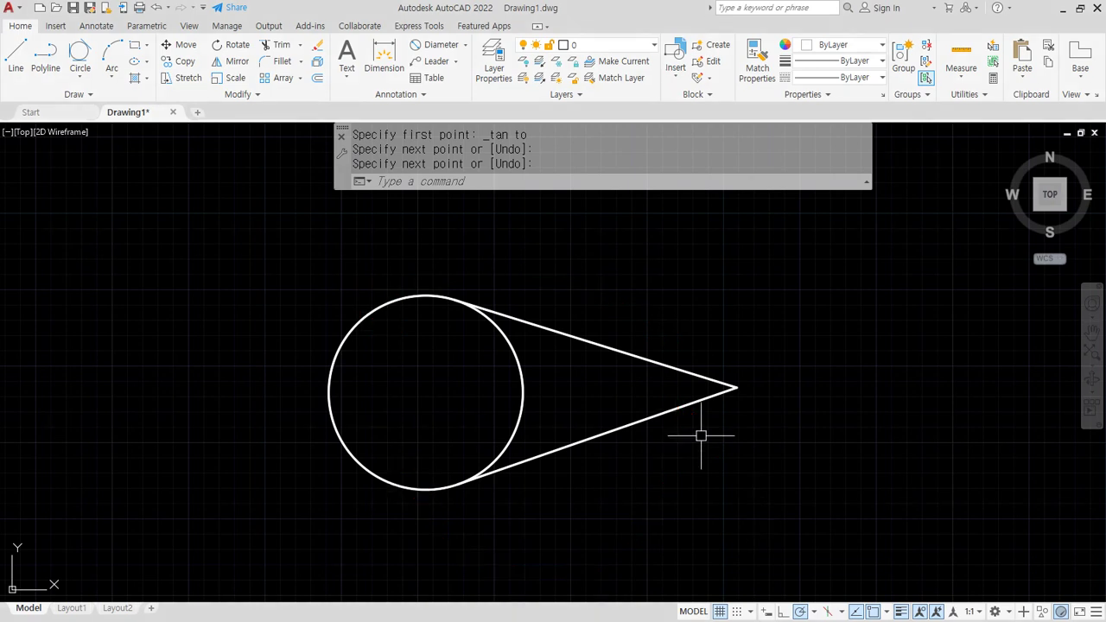
Step: Select the two tangent lines that meet right of the circle and erase them
{"action": "left_click", "coordinate": [765, 482]}
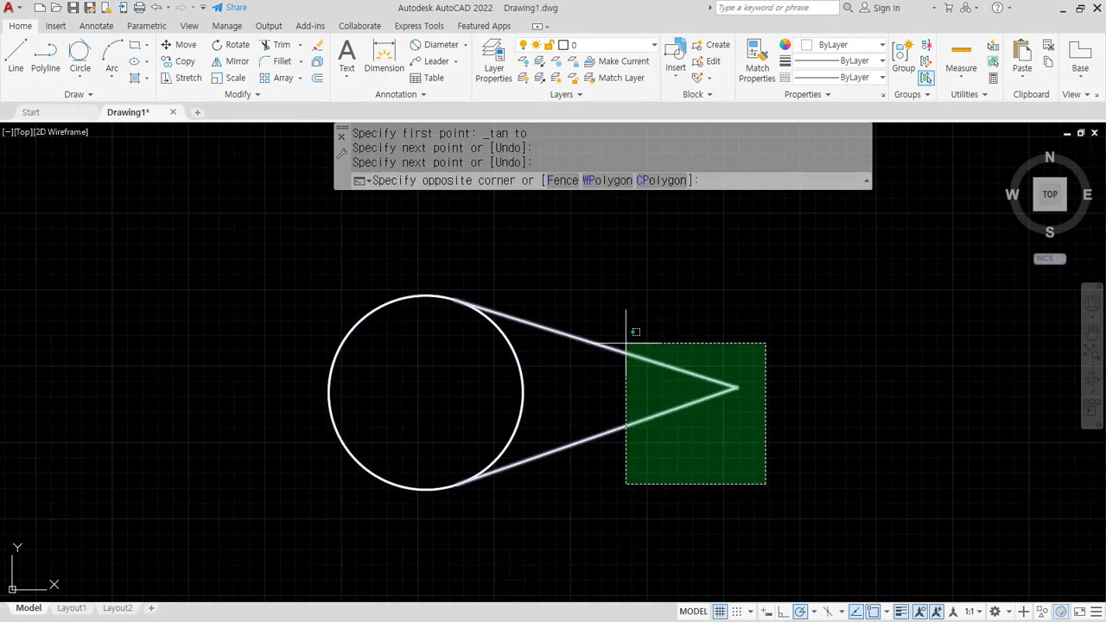
{"action": "left_click", "coordinate": [624, 343]}
{"action": "type", "text": "e"}
{"action": "key", "text": "Return"}
Step: Draw a smaller circle to the right of the existing circle, about half its size
{"action": "scroll", "coordinate": [592, 380], "scroll_direction": "up", "scroll_amount": 2}
{"action": "middle_click_drag", "start_coordinate": [597, 372], "coordinate": [587, 374]}
{"action": "type", "text": "c"}
{"action": "key", "text": "Return"}
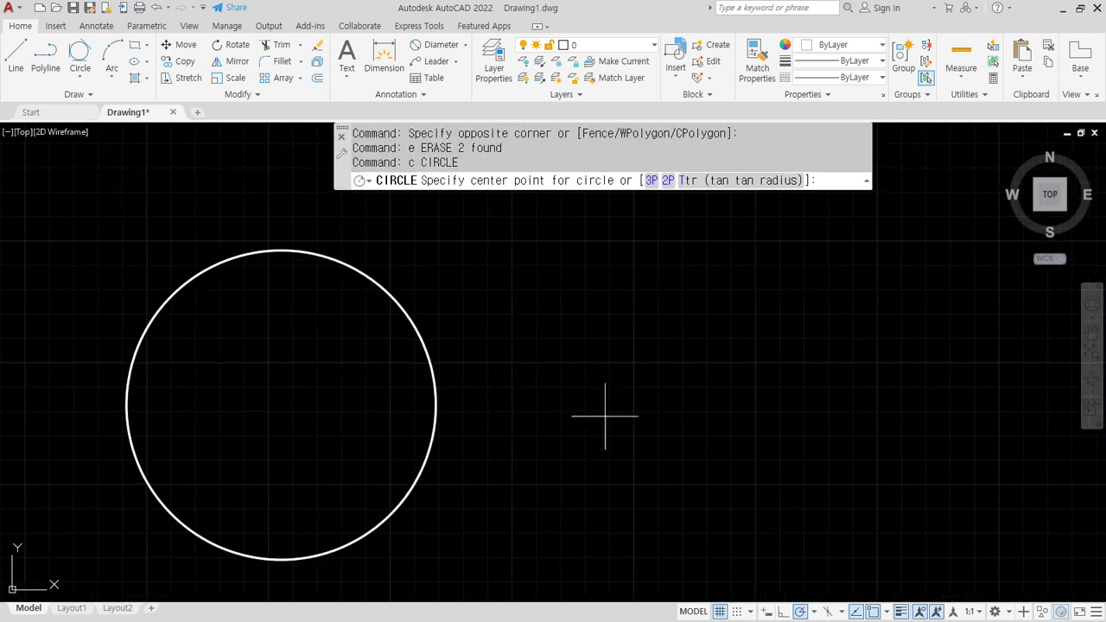
{"action": "left_click", "coordinate": [608, 416]}
{"action": "left_click", "coordinate": [566, 345]}
{"action": "key", "text": "ctrl+2"}
{"action": "mouse_move", "coordinate": [345, 275]}
{"action": "left_mouse_down"}
{"action": "mouse_move", "coordinate": [321, 238]}
{"action": "mouse_move", "coordinate": [344, 268]}
{"action": "left_mouse_up"}
{"action": "left_click_drag", "start_coordinate": [620, 358], "coordinate": [616, 345]}
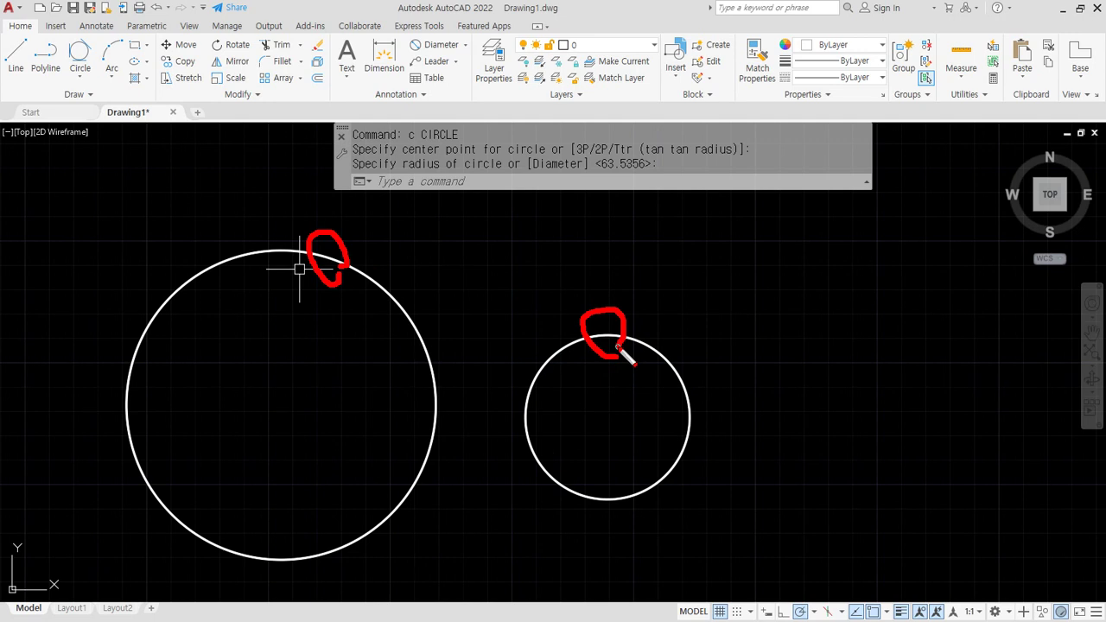
{"action": "key", "text": "Escape"}
Step: Draw a line from the large circle's top quadrant to the small circle's top quadrant using one-time Quadrant snaps
{"action": "type", "text": "l"}
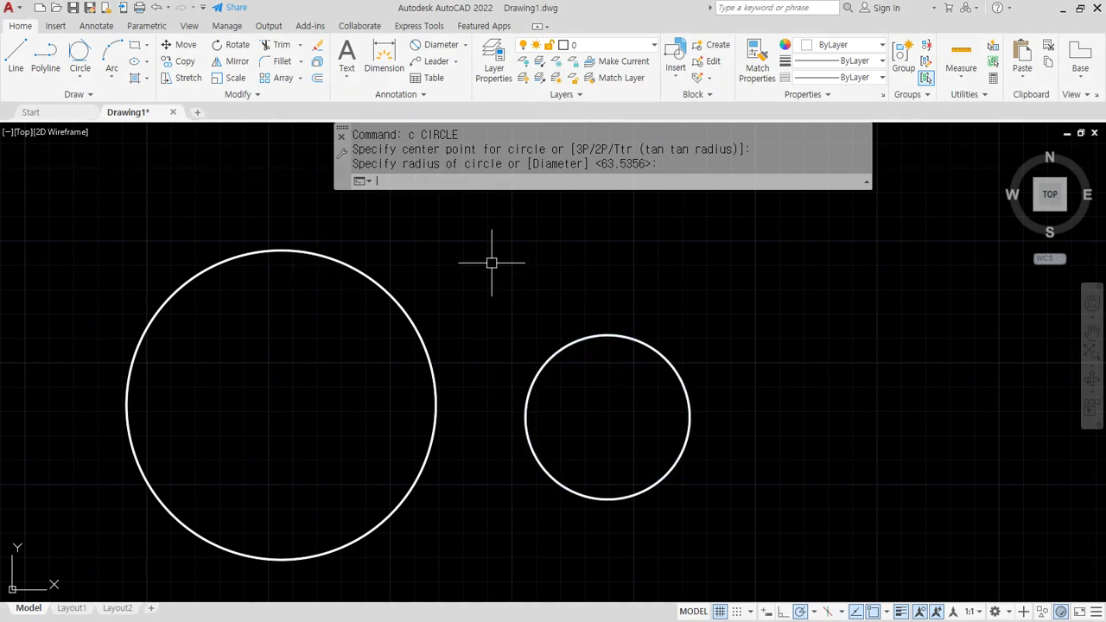
{"action": "key", "text": "Return"}
{"action": "right_click", "coordinate": [492, 241], "text": "shift"}
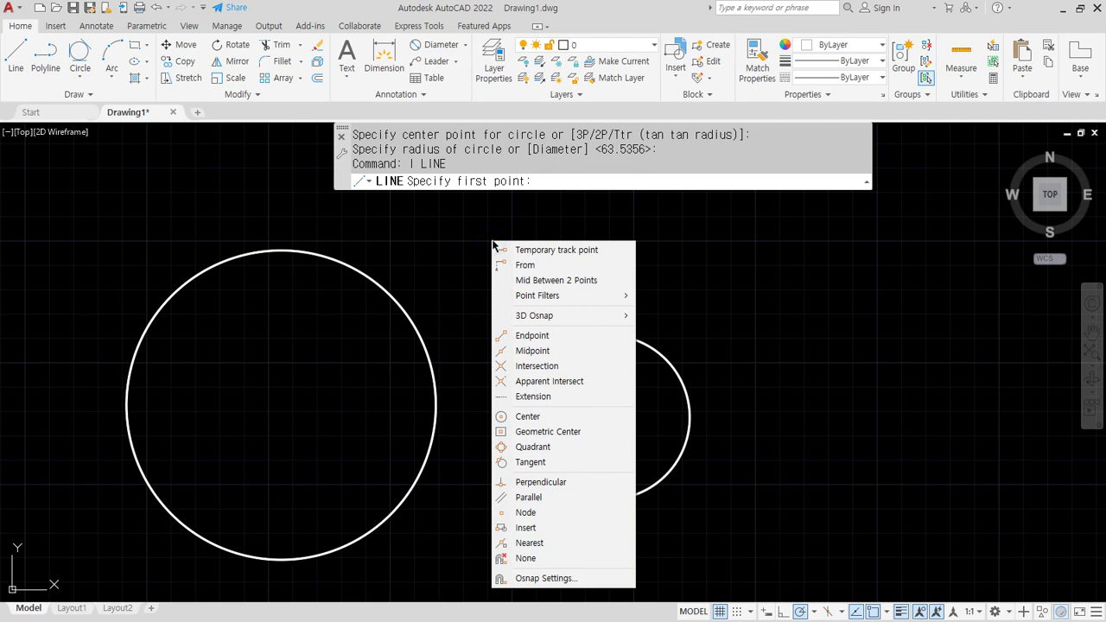
{"action": "left_click", "coordinate": [531, 446]}
{"action": "left_click", "coordinate": [309, 252]}
{"action": "right_click", "coordinate": [530, 258], "text": "shift"}
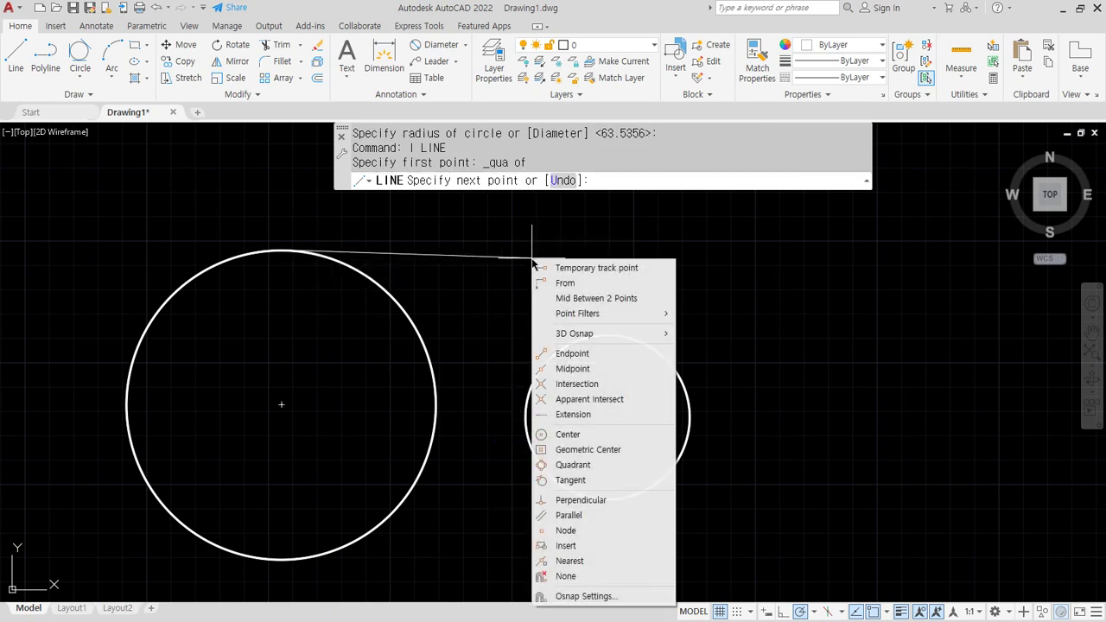
{"action": "left_click", "coordinate": [572, 465]}
{"action": "left_click", "coordinate": [556, 347]}
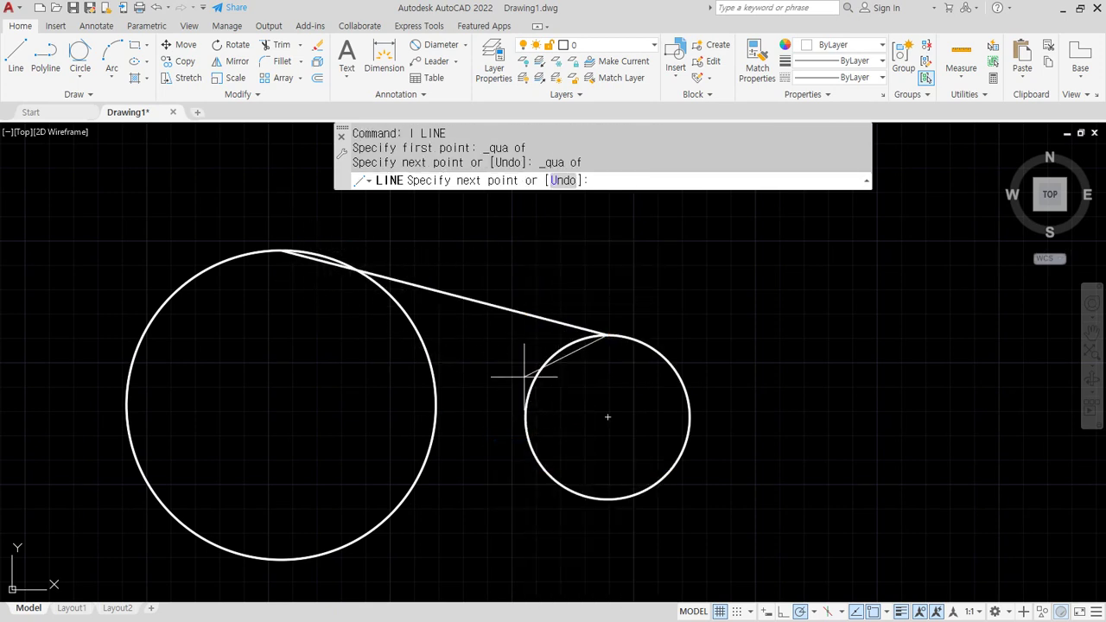
{"action": "key", "text": "Return"}
Step: Examine closely how the quadrant-to-quadrant line meets the large circle and the small circle
{"action": "scroll", "coordinate": [306, 265], "scroll_direction": "up", "scroll_amount": 6}
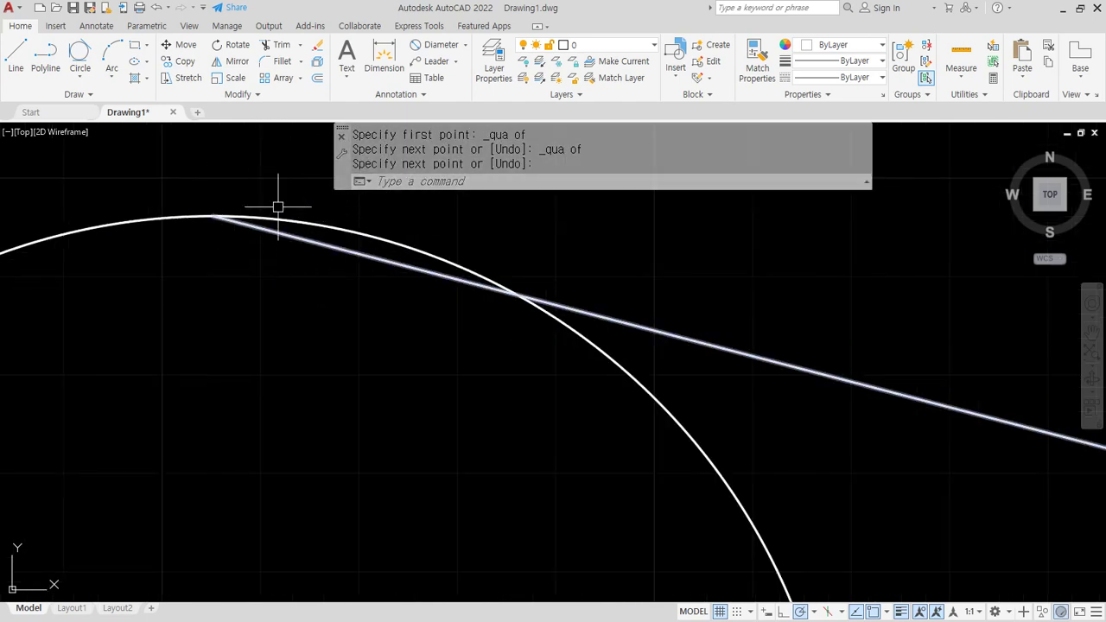
{"action": "scroll", "coordinate": [414, 248], "scroll_direction": "down", "scroll_amount": 4}
{"action": "middle_click_drag", "start_coordinate": [416, 250], "coordinate": [118, 212]}
{"action": "scroll", "coordinate": [540, 316], "scroll_direction": "up", "scroll_amount": 6}
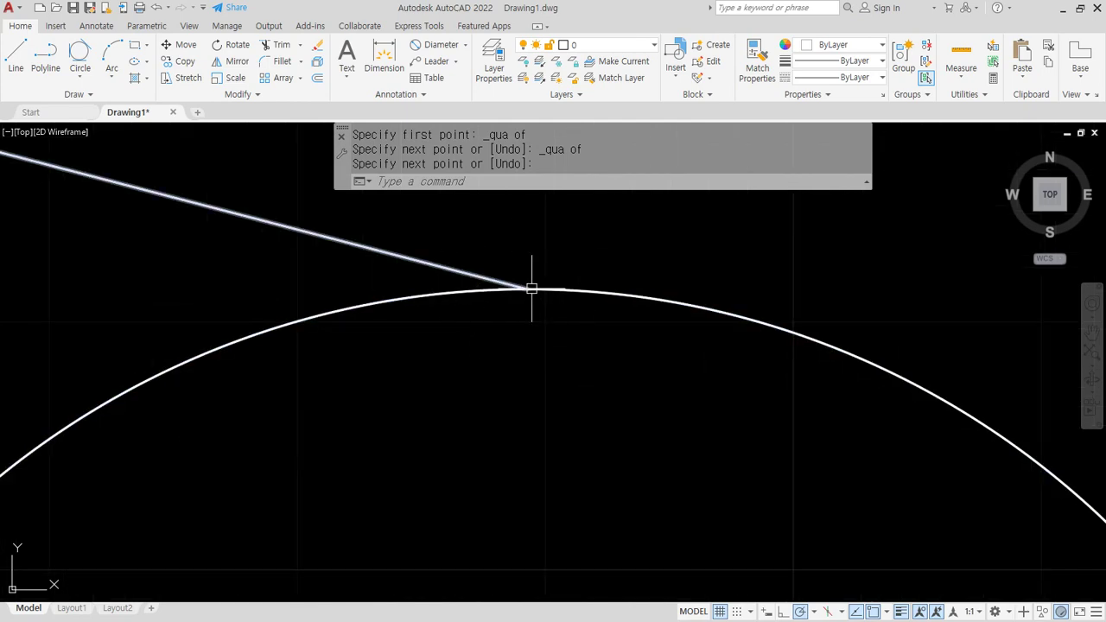
{"action": "scroll", "coordinate": [530, 289], "scroll_direction": "down", "scroll_amount": 8}
{"action": "middle_click_drag", "start_coordinate": [492, 379], "coordinate": [624, 333]}
{"action": "scroll", "coordinate": [570, 350], "scroll_direction": "down", "scroll_amount": 2}
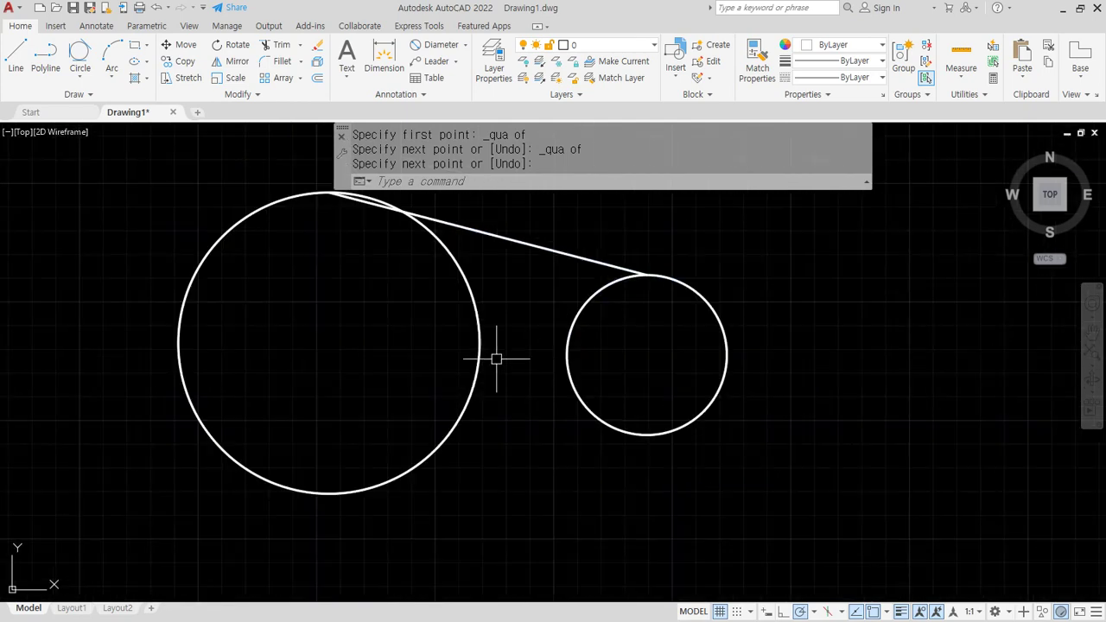
Step: Draw a line from the large circle's lower side to the small circle's lower side using one-time Tangent snaps at both ends
{"action": "key", "text": "Return"}
{"action": "key", "text": "Return"}
{"action": "right_click", "coordinate": [512, 309], "text": "shift"}
{"action": "left_click", "coordinate": [547, 496]}
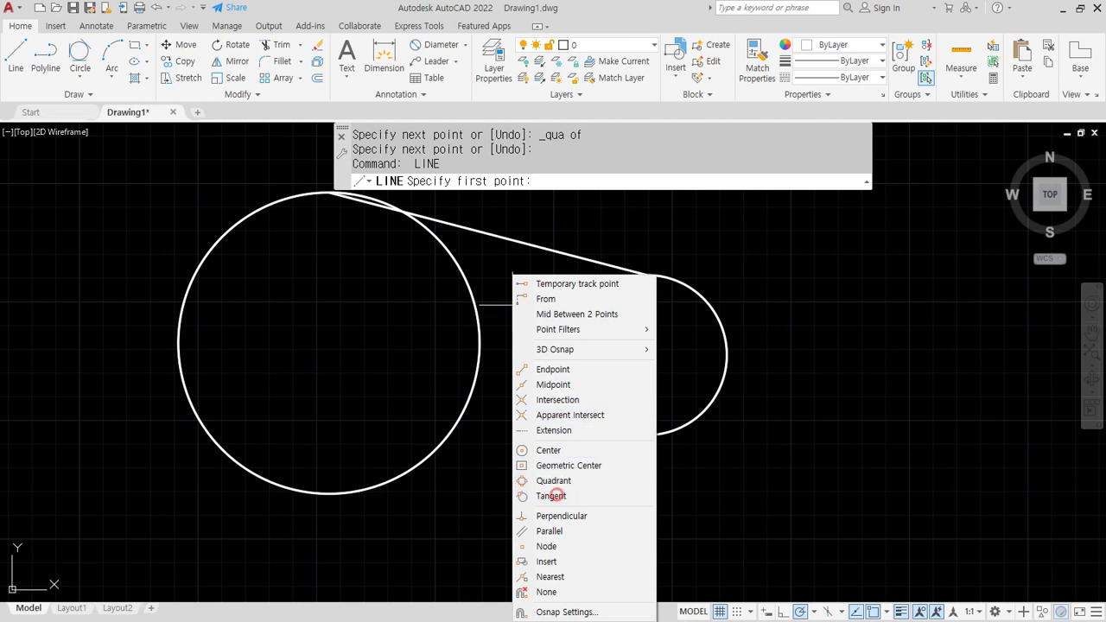
{"action": "left_click", "coordinate": [390, 480]}
{"action": "right_click", "coordinate": [557, 510], "text": "shift"}
{"action": "left_click", "coordinate": [627, 378]}
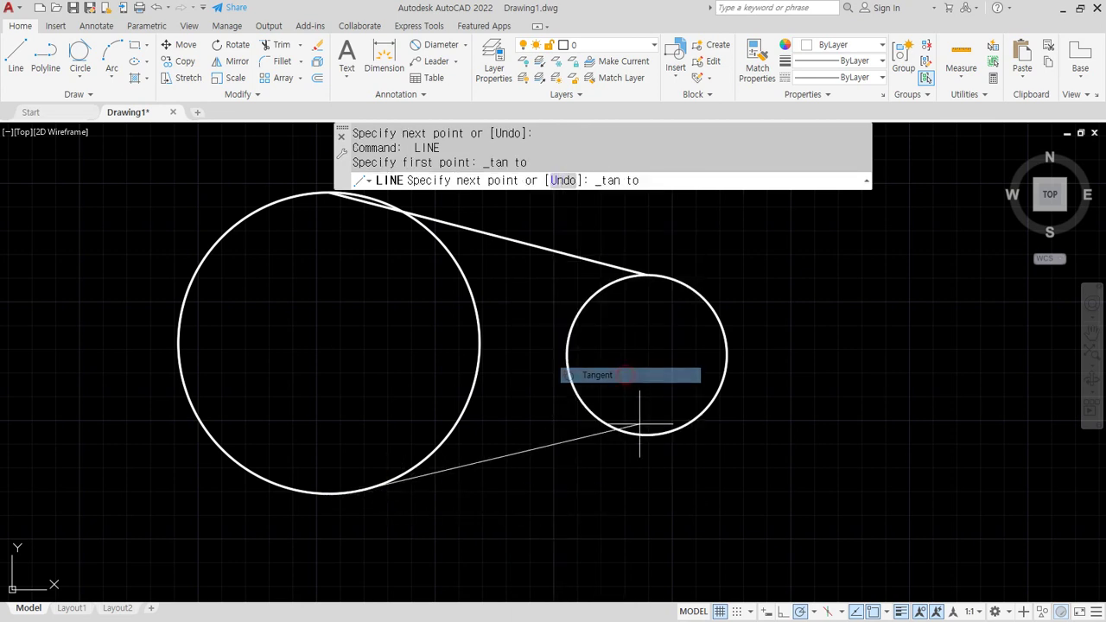
{"action": "left_click", "coordinate": [636, 435]}
{"action": "key", "text": "Return"}
Step: Examine both contact points of the lower tangent line and compare them with the upper quadrant-to-quadrant line
{"action": "scroll", "coordinate": [390, 527], "scroll_direction": "up", "scroll_amount": 4}
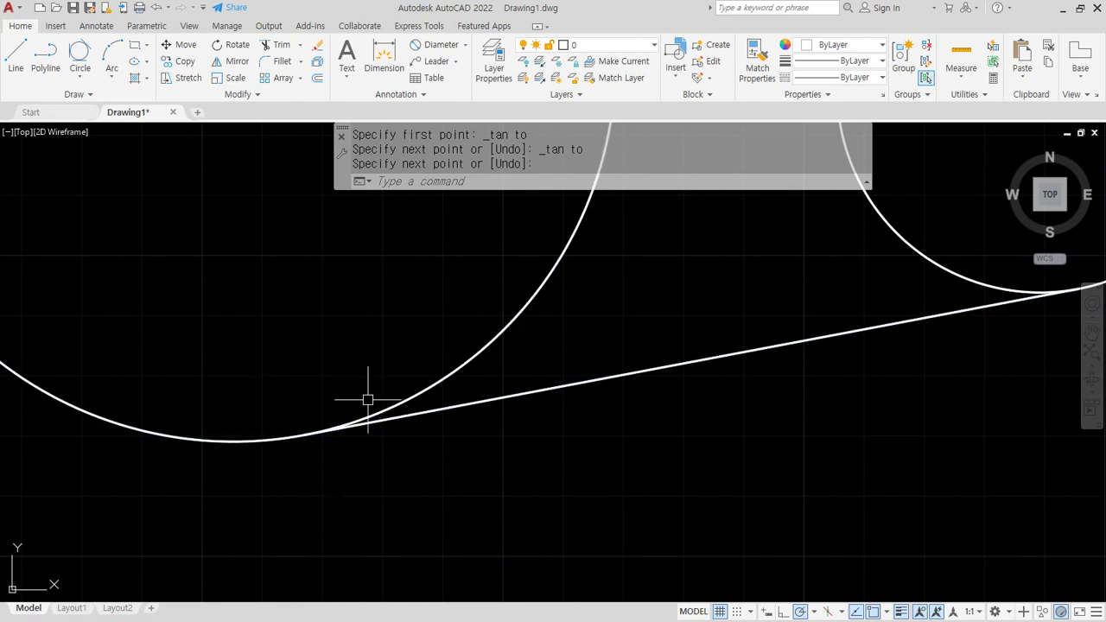
{"action": "scroll", "coordinate": [437, 372], "scroll_direction": "down", "scroll_amount": 4}
{"action": "scroll", "coordinate": [548, 351], "scroll_direction": "up", "scroll_amount": 4}
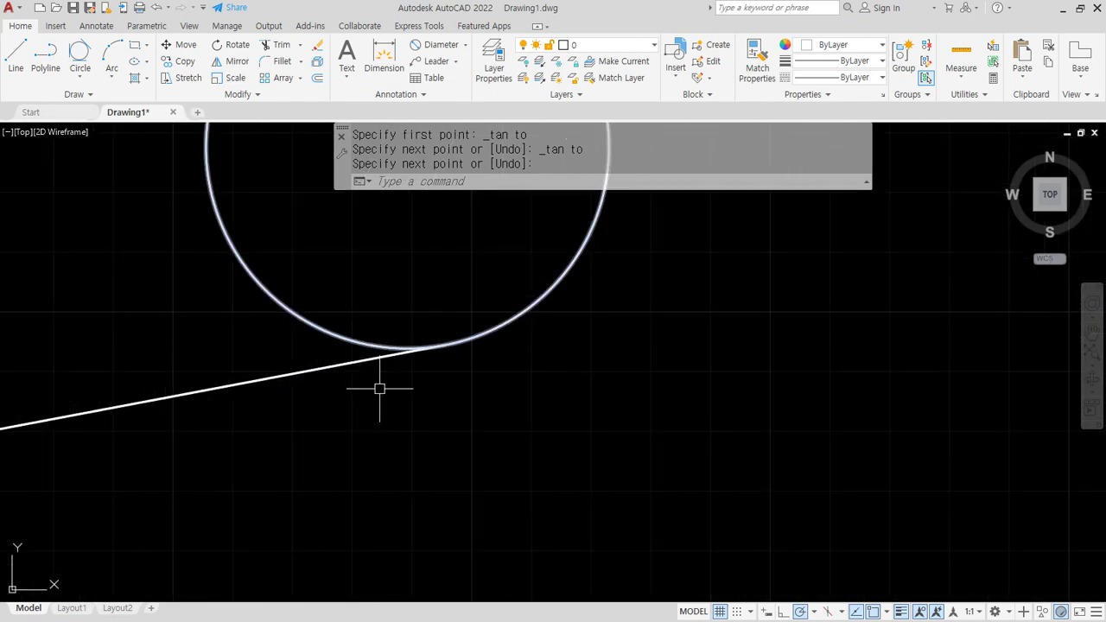
{"action": "scroll", "coordinate": [401, 323], "scroll_direction": "up", "scroll_amount": 2}
{"action": "scroll", "coordinate": [395, 323], "scroll_direction": "down", "scroll_amount": 4}
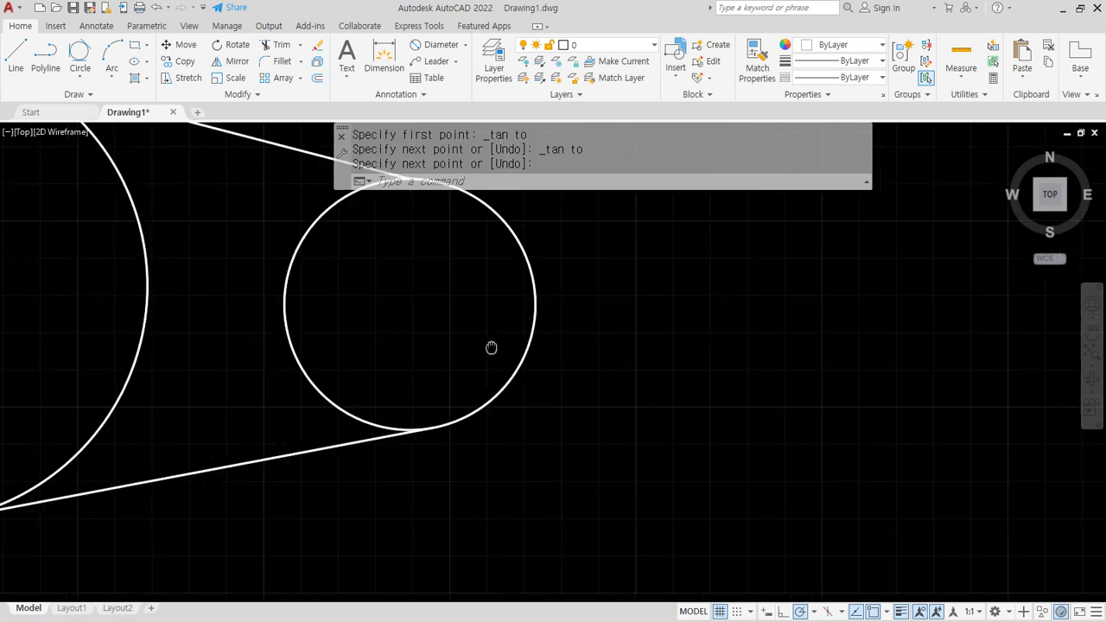
{"action": "scroll", "coordinate": [518, 389], "scroll_direction": "up", "scroll_amount": 1}
{"action": "left_click_drag", "start_coordinate": [496, 289], "coordinate": [504, 254]}
{"action": "left_click_drag", "start_coordinate": [511, 499], "coordinate": [475, 544]}
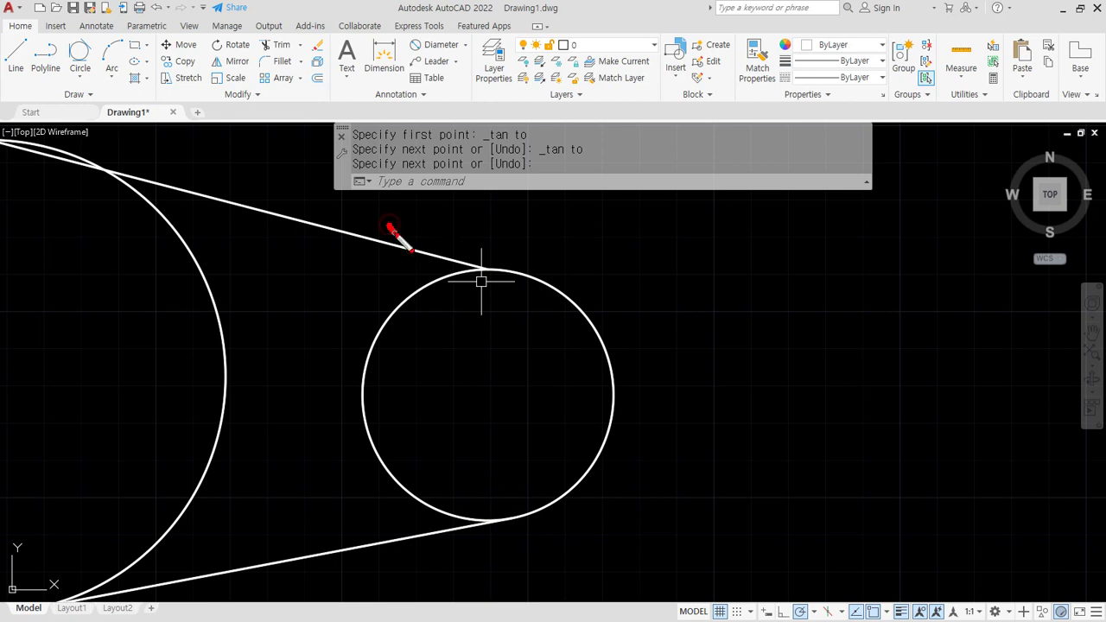
{"action": "left_click_drag", "start_coordinate": [421, 565], "coordinate": [448, 552]}
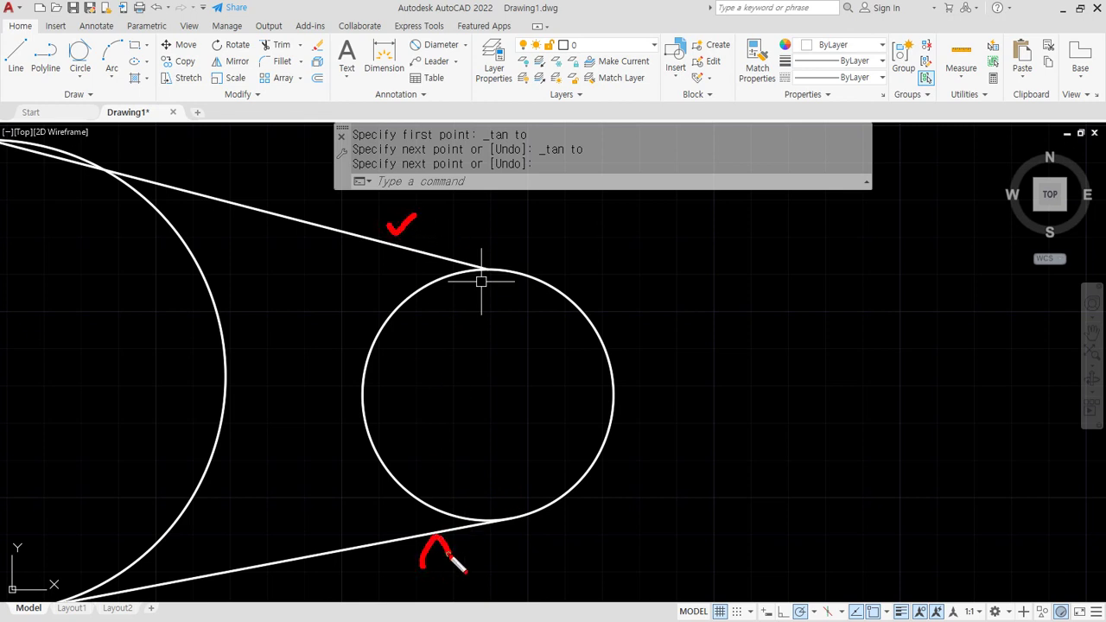
{"action": "scroll", "coordinate": [414, 484], "scroll_direction": "down", "scroll_amount": 4}
{"action": "middle_click_drag", "start_coordinate": [357, 475], "coordinate": [369, 418]}
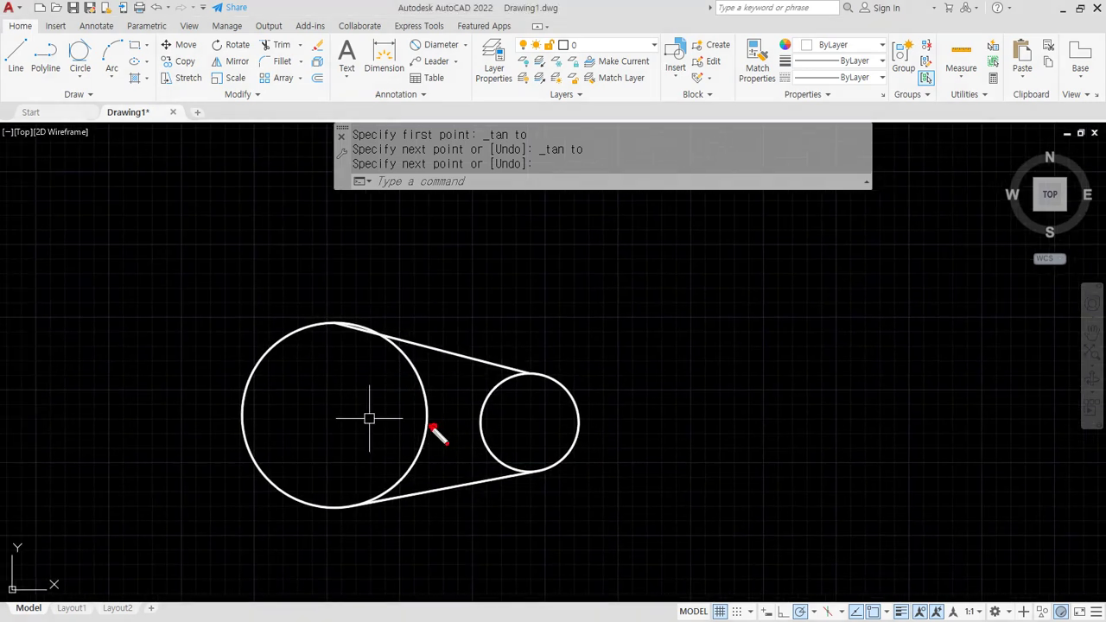
{"action": "mouse_move", "coordinate": [435, 425]}
{"action": "left_mouse_down"}
{"action": "mouse_move", "coordinate": [487, 444]}
{"action": "mouse_move", "coordinate": [413, 434]}
{"action": "left_mouse_up"}
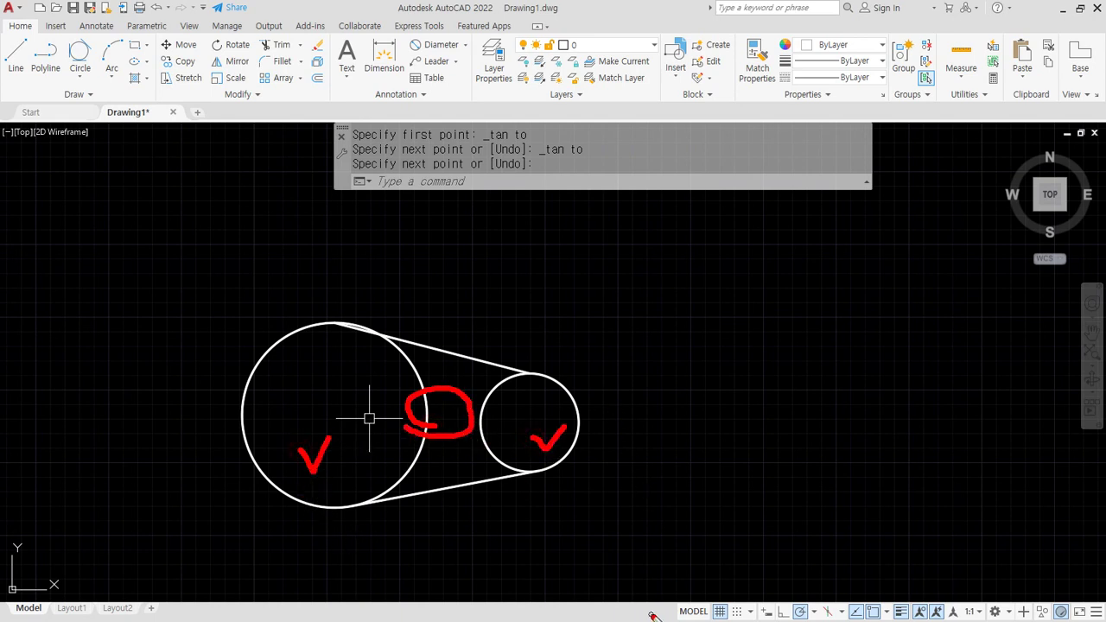
{"action": "key", "text": "Escape"}
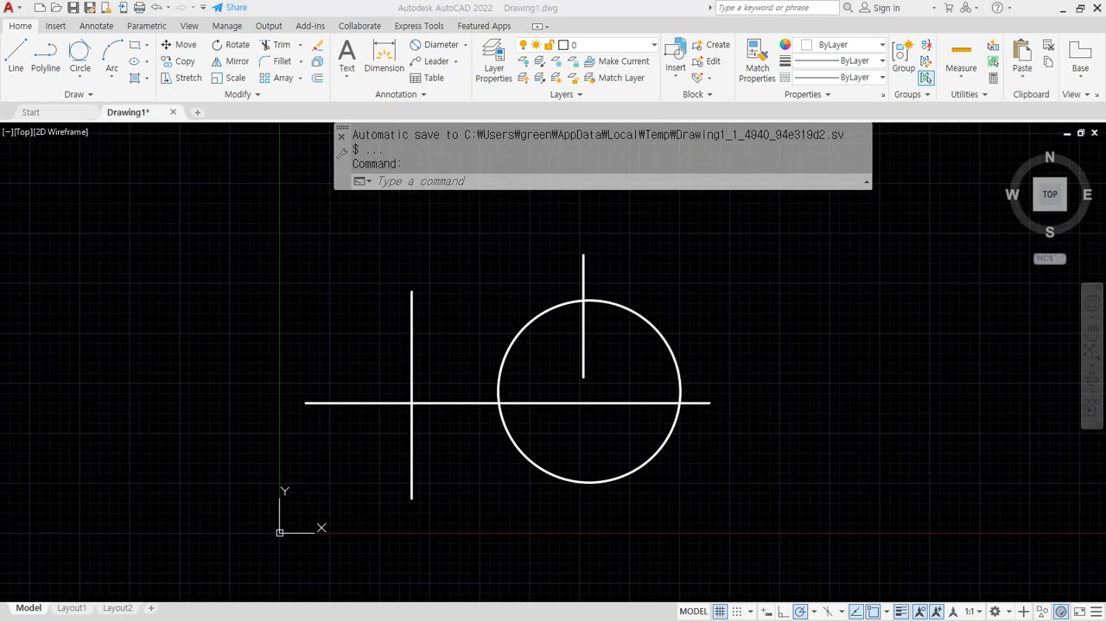
Step: Switch to the Notepad notes listing the OSNAP types and the ways to use them
{"action": "key", "text": "alt+Tab"}
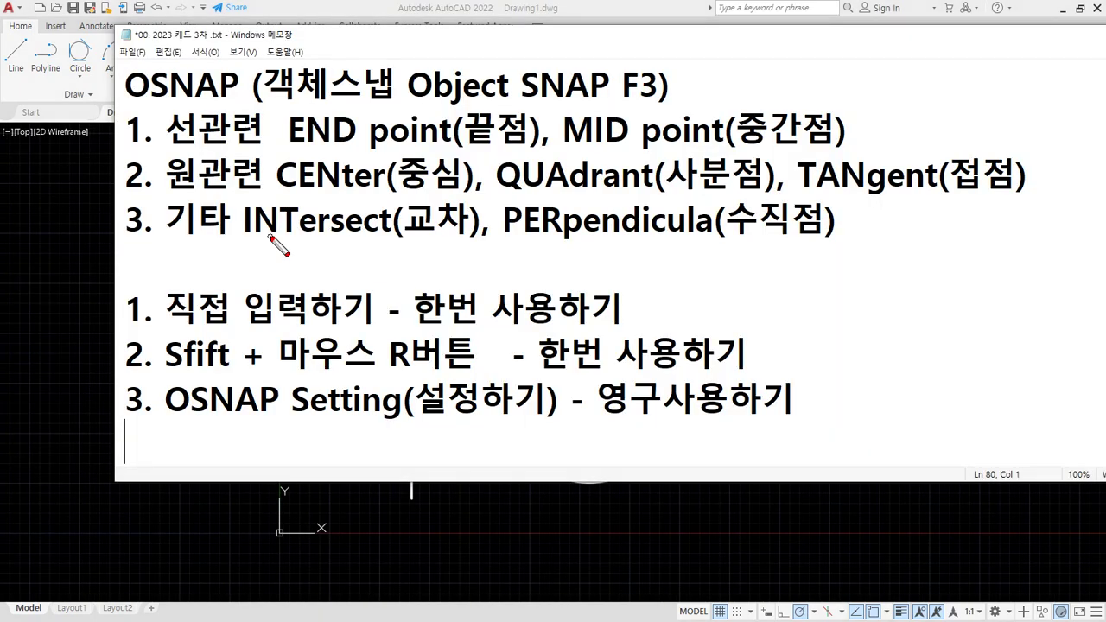
Step: Underline the INTersect entry in the notes, clear the mark and return to the AutoCAD drawing
{"action": "mouse_move", "coordinate": [247, 238]}
{"action": "left_mouse_down"}
{"action": "mouse_move", "coordinate": [477, 242]}
{"action": "mouse_move", "coordinate": [247, 239]}
{"action": "left_mouse_up"}
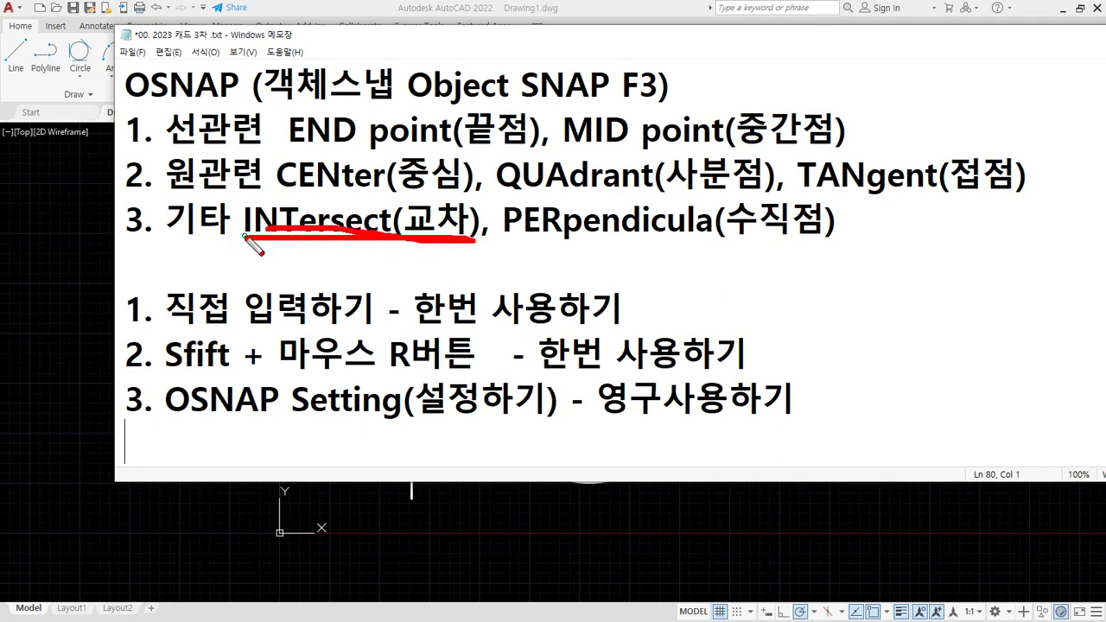
{"action": "key", "text": "Escape"}
{"action": "key", "text": "alt+Tab"}
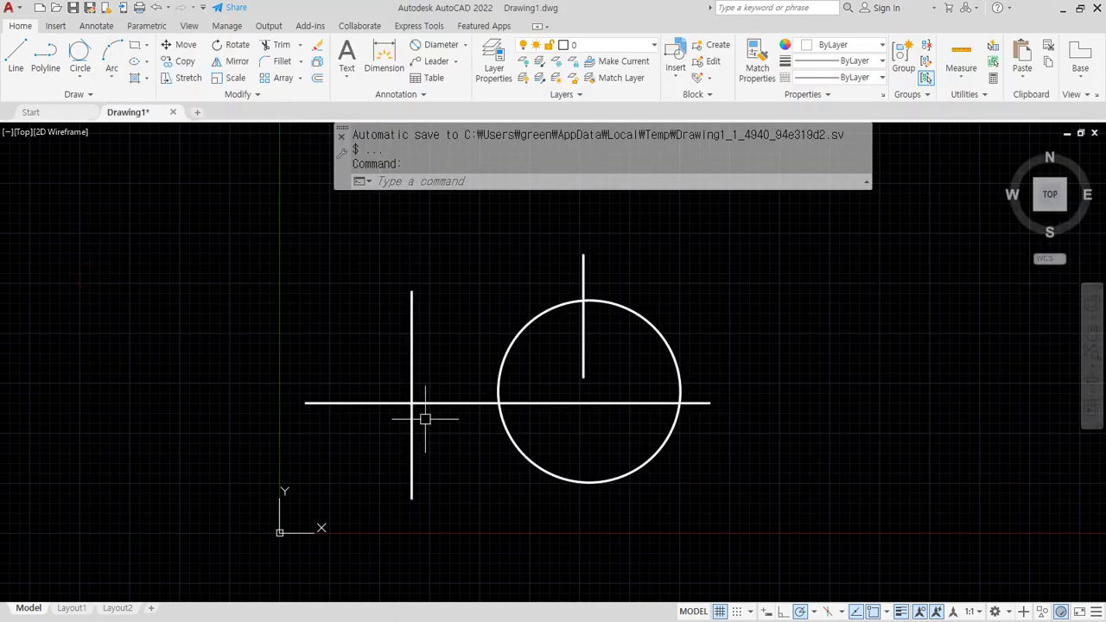
Step: Draw a line from the intersection of the left vertical line and the horizontal line down toward the circle's lower side
{"action": "type", "text": "l"}
{"action": "key", "text": "Return"}
{"action": "scroll", "coordinate": [434, 424], "scroll_direction": "up", "scroll_amount": 6}
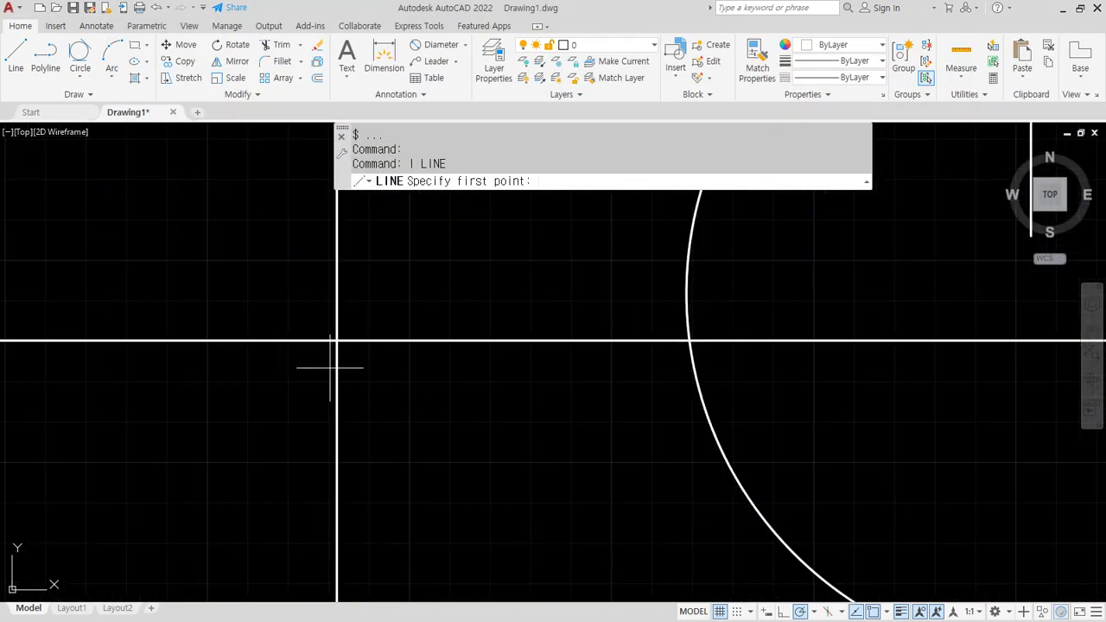
{"action": "left_click", "coordinate": [337, 341]}
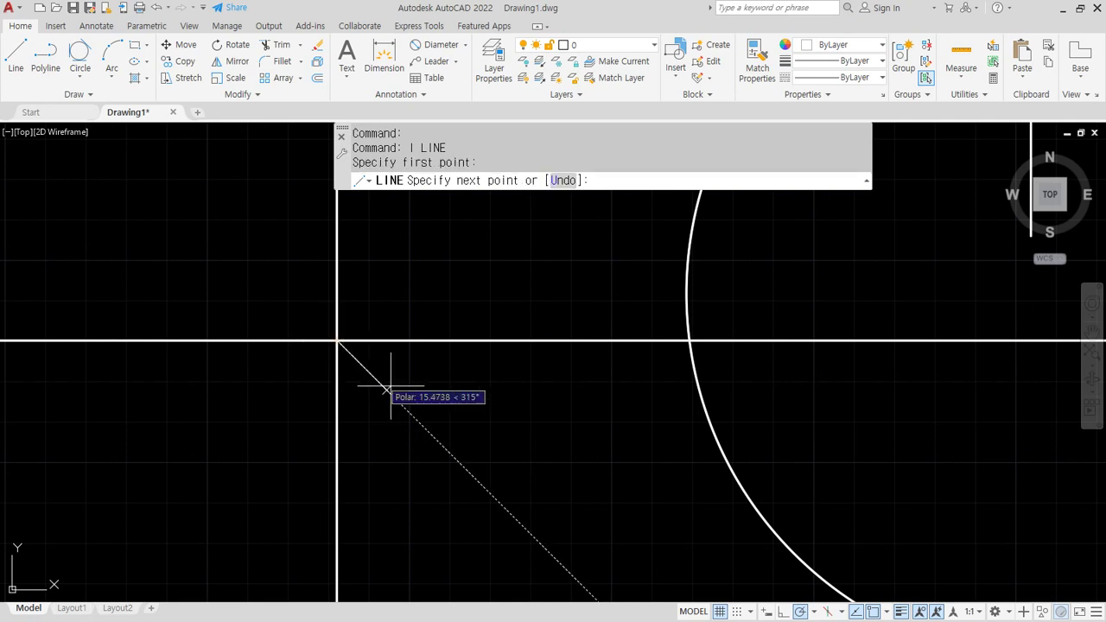
{"action": "left_click", "coordinate": [588, 552]}
{"action": "key", "text": "Escape"}
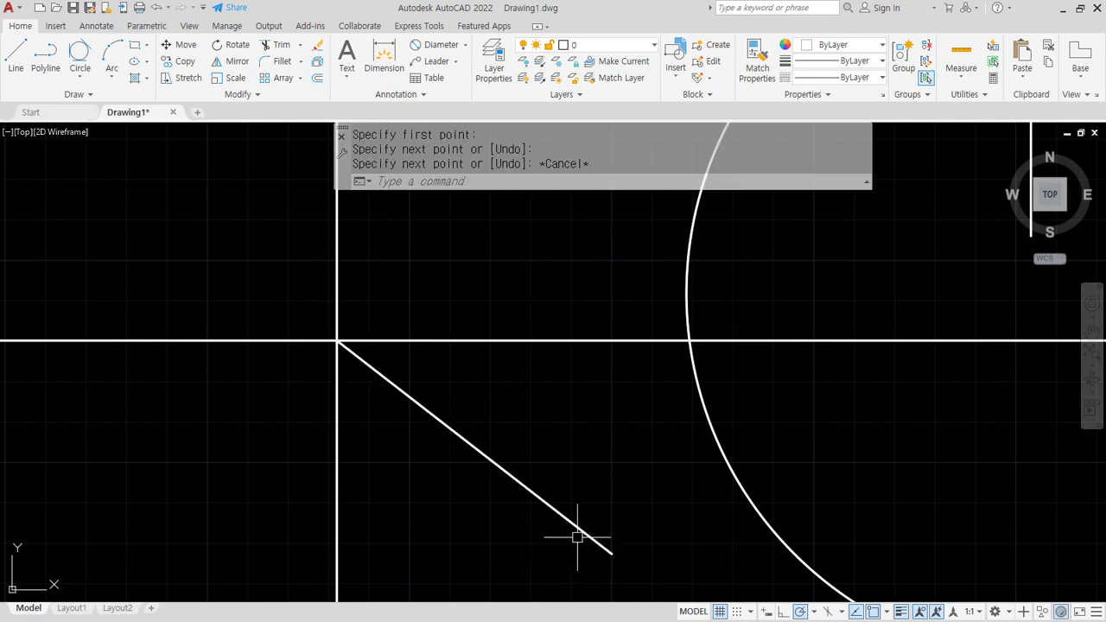
Step: Draw a line from the circle's left crossing with the horizontal line down to the left, using a one-time Intersection snap
{"action": "key", "text": "Return"}
{"action": "right_click", "coordinate": [566, 281], "text": "shift"}
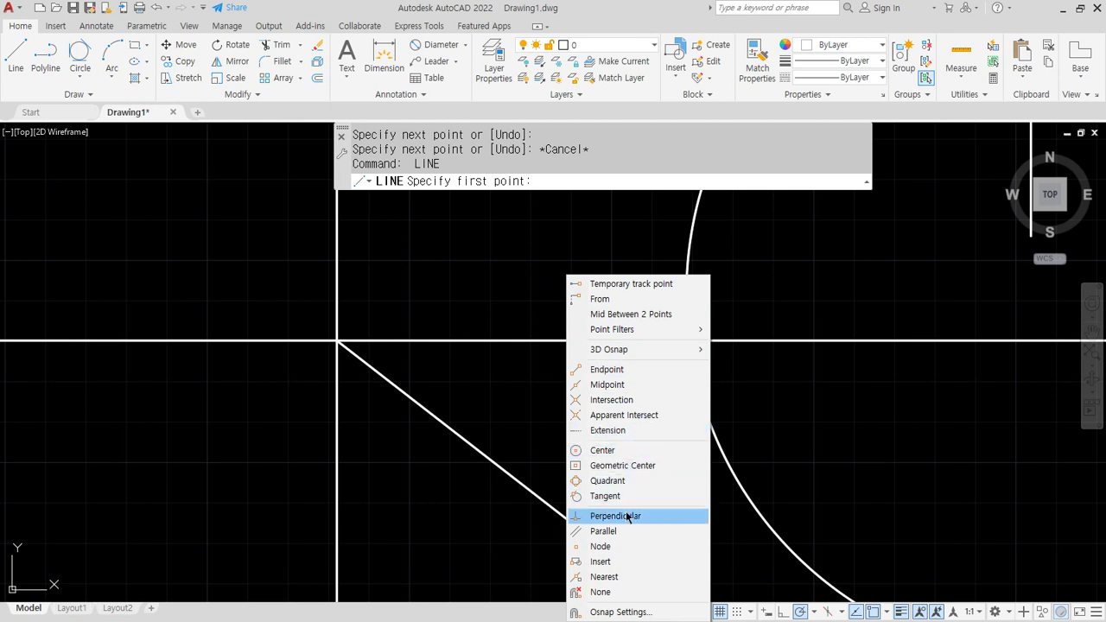
{"action": "left_click", "coordinate": [634, 400]}
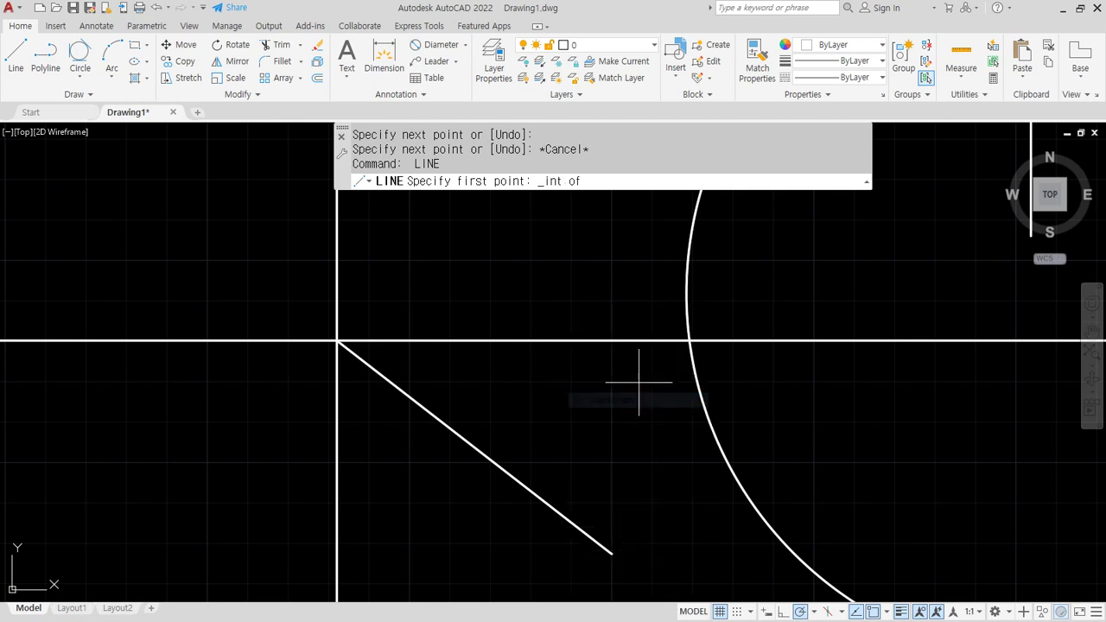
{"action": "left_click", "coordinate": [684, 344]}
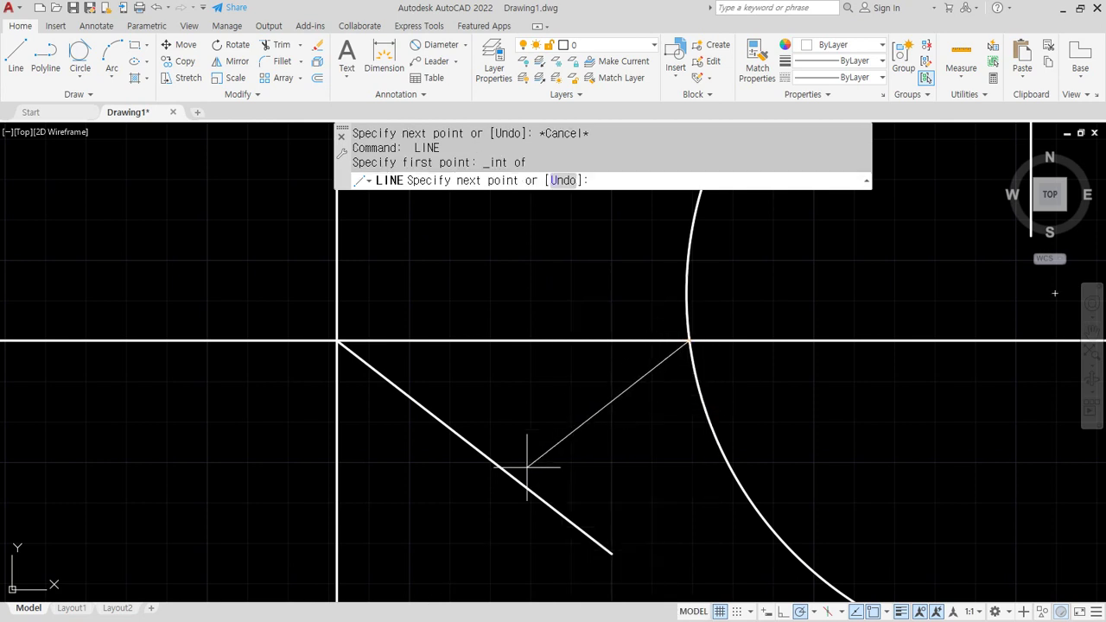
{"action": "left_click", "coordinate": [453, 530]}
{"action": "key", "text": "Return"}
{"action": "scroll", "coordinate": [434, 518], "scroll_direction": "down", "scroll_amount": 2}
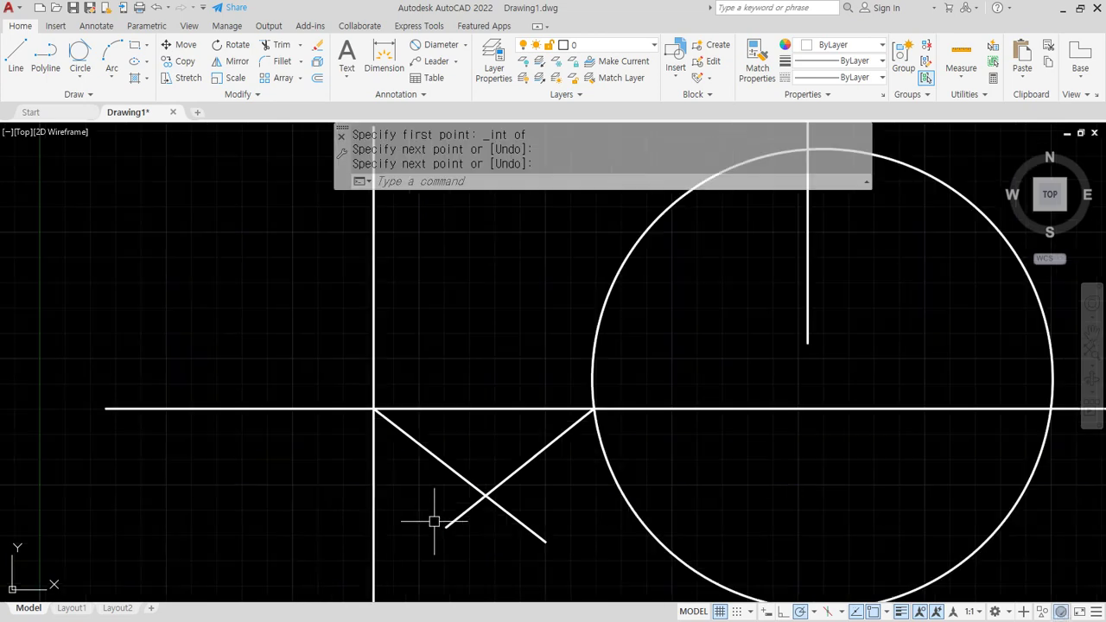
Step: Draw a line up to the right from where the short vertical line crosses the circle's top, using a one-time Intersection snap
{"action": "middle_click_drag", "start_coordinate": [782, 329], "coordinate": [621, 486]}
{"action": "key", "text": "Return"}
{"action": "right_click", "coordinate": [712, 246], "text": "shift"}
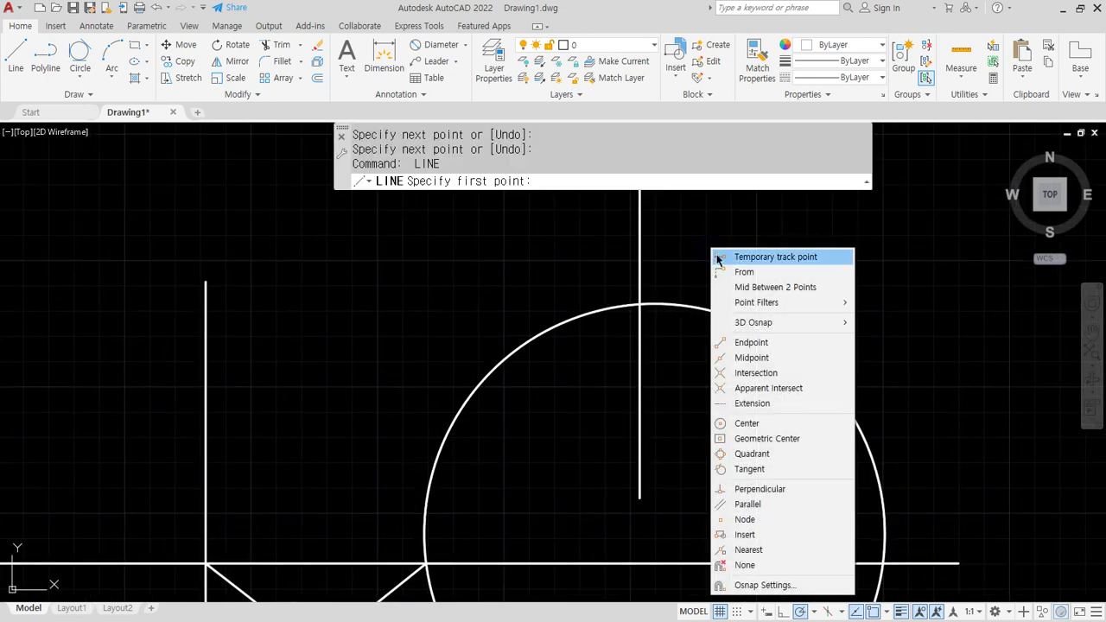
{"action": "left_click", "coordinate": [755, 372]}
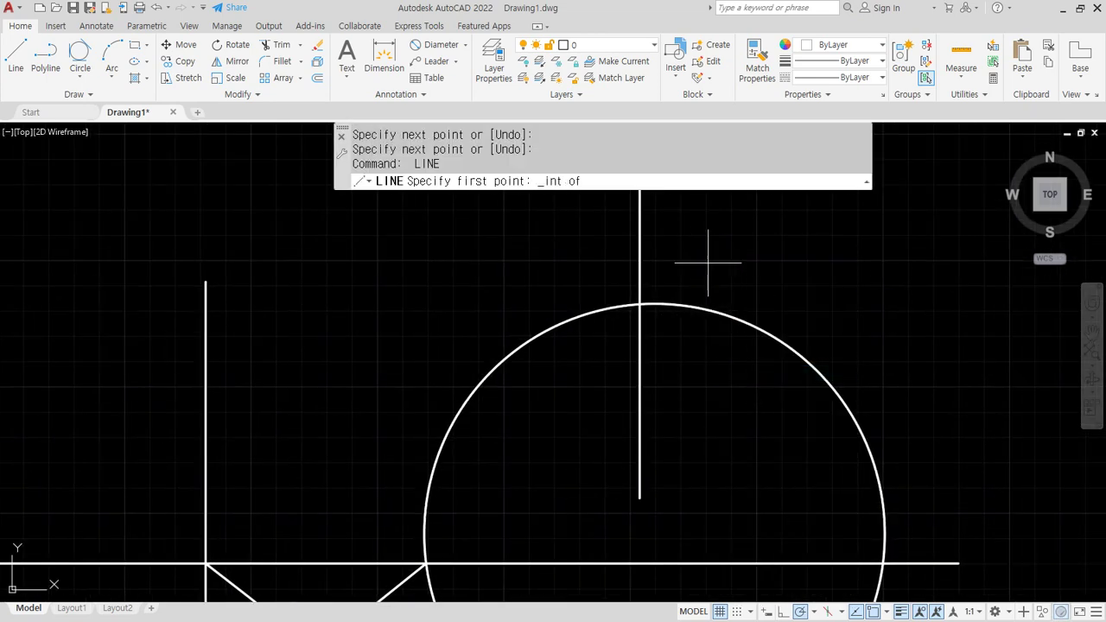
{"action": "left_click", "coordinate": [639, 304]}
{"action": "left_click", "coordinate": [762, 212]}
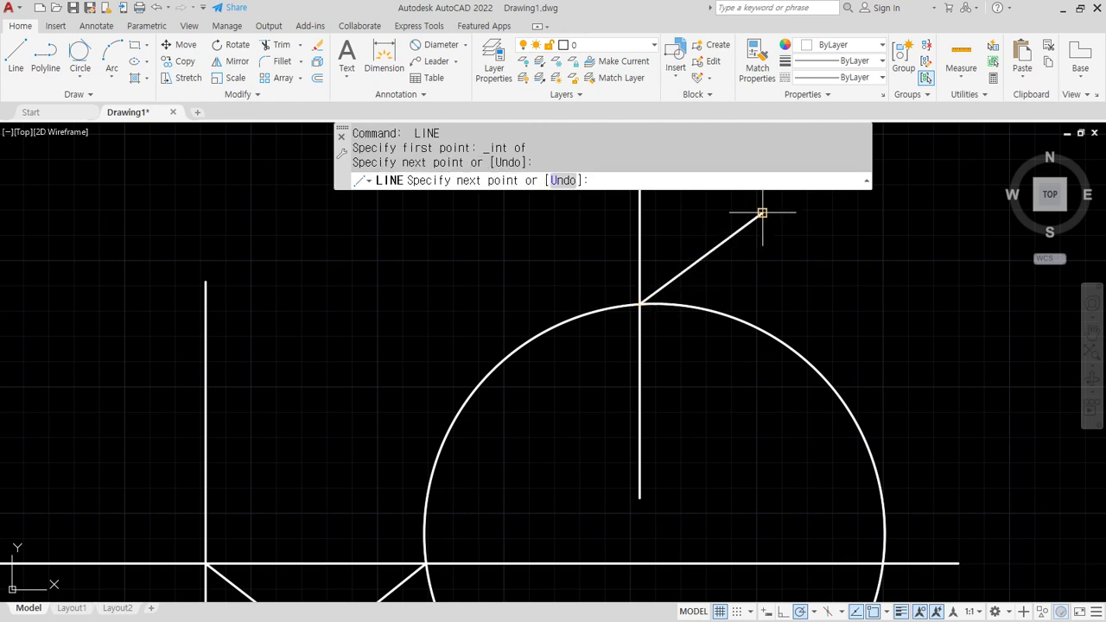
{"action": "key", "text": "Return"}
{"action": "scroll", "coordinate": [666, 382], "scroll_direction": "down", "scroll_amount": 2}
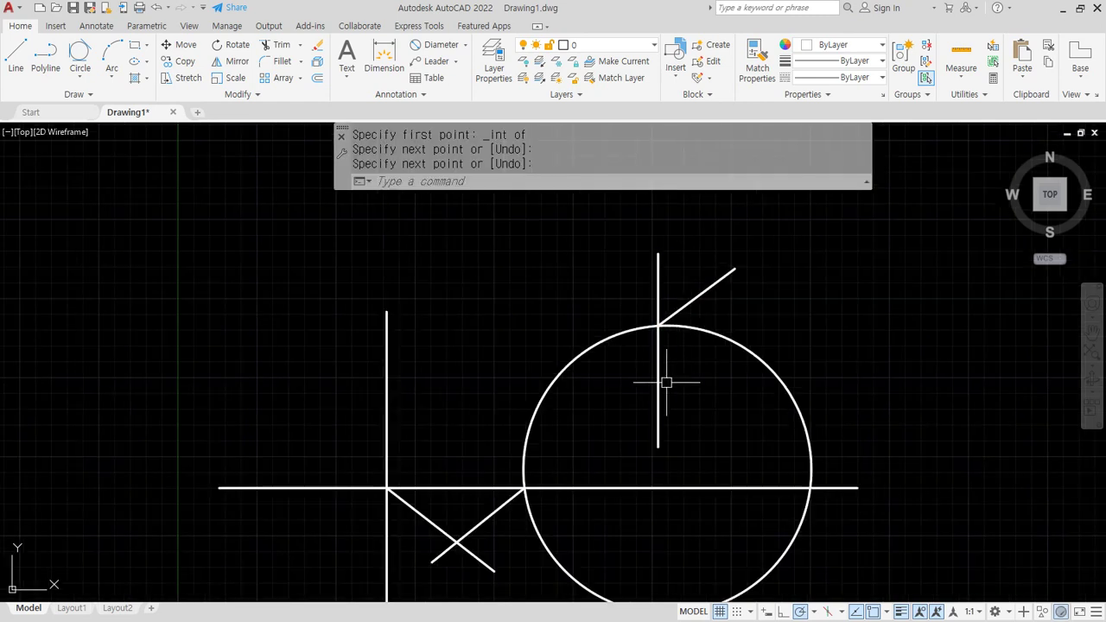
{"action": "middle_click_drag", "start_coordinate": [666, 383], "coordinate": [644, 331]}
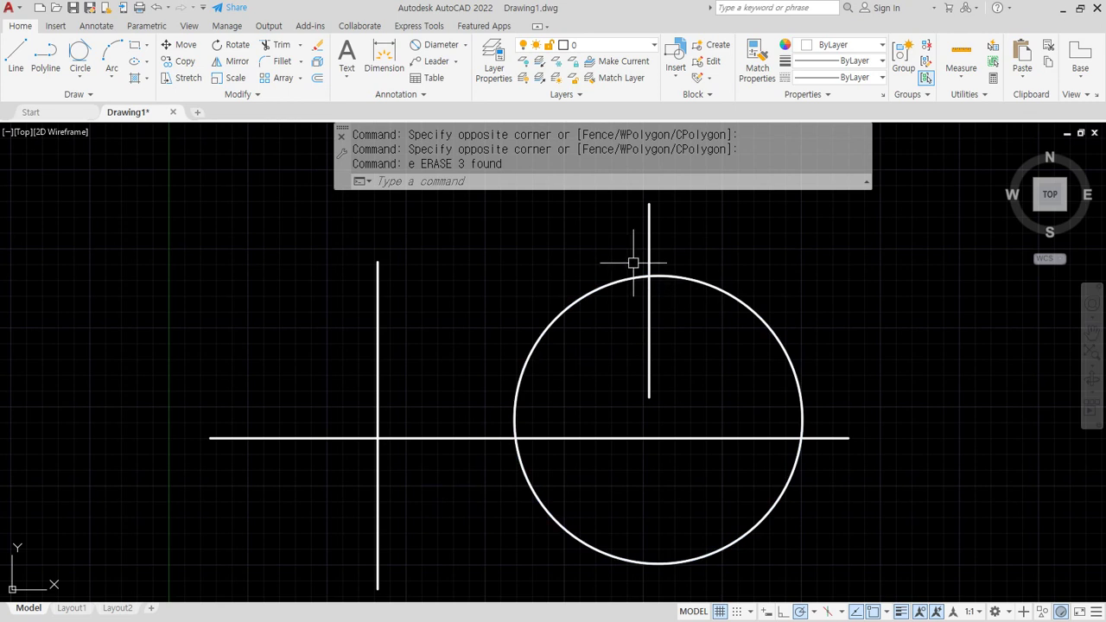
Step: Draw a line using the INT override, picking the left vertical and horizontal lines to define its start, and end it at the lower left
{"action": "type", "text": "l"}
{"action": "key", "text": "Return"}
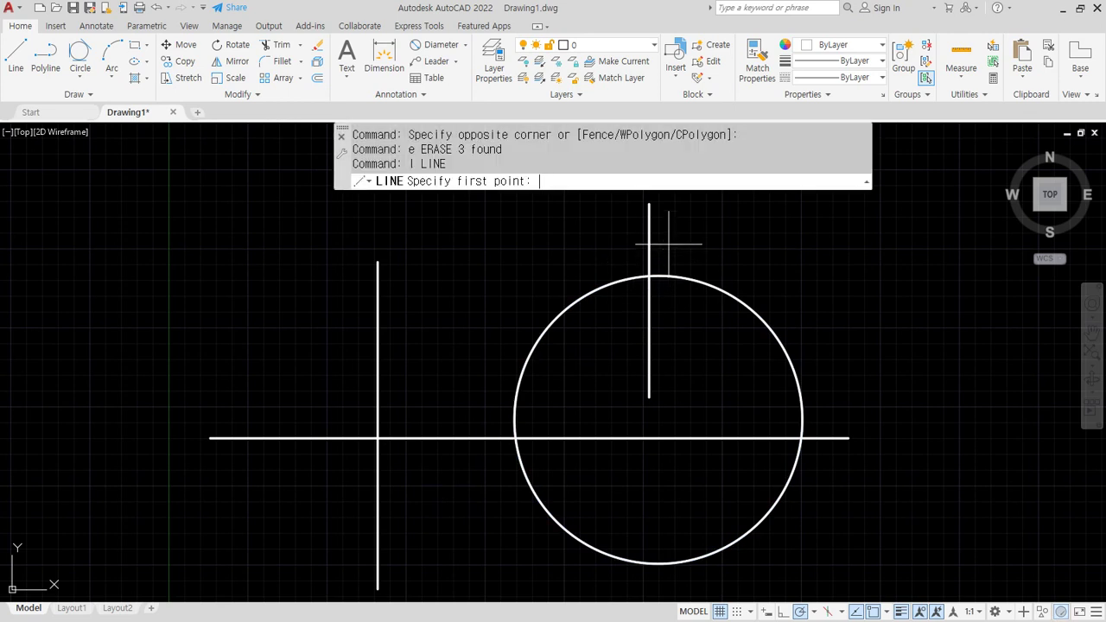
{"action": "right_click", "coordinate": [741, 222], "text": "shift"}
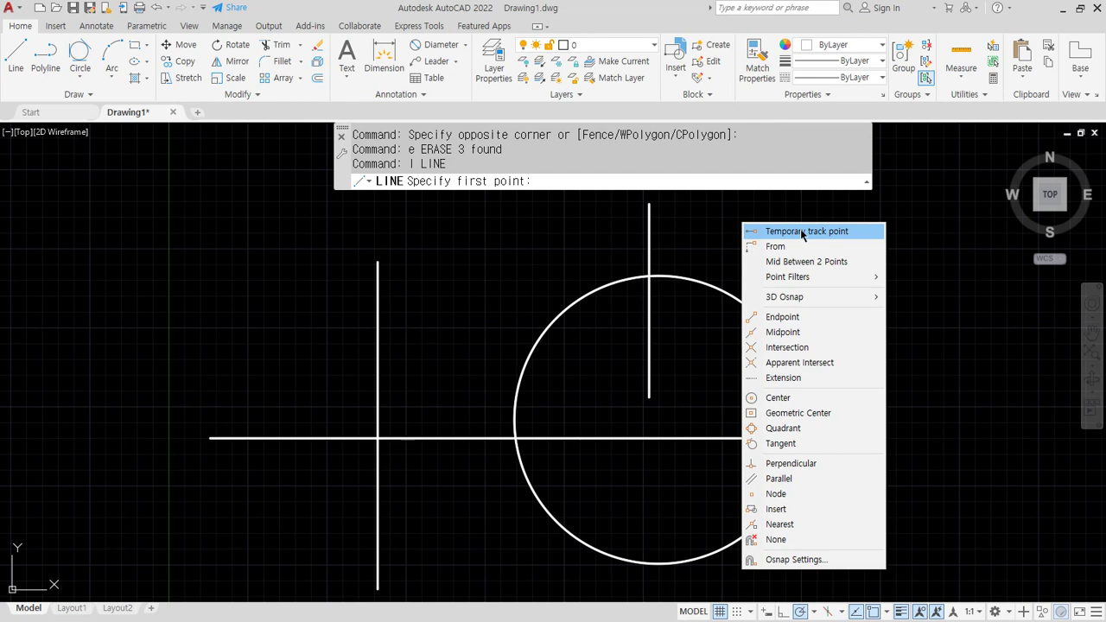
{"action": "left_click", "coordinate": [636, 157]}
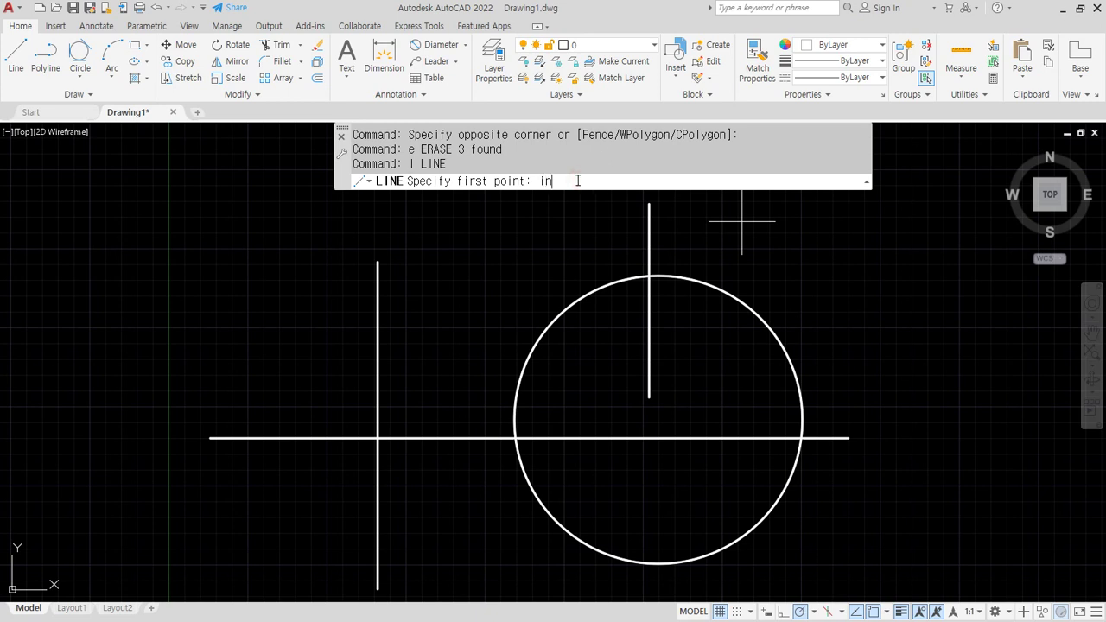
{"action": "key", "text": "Return"}
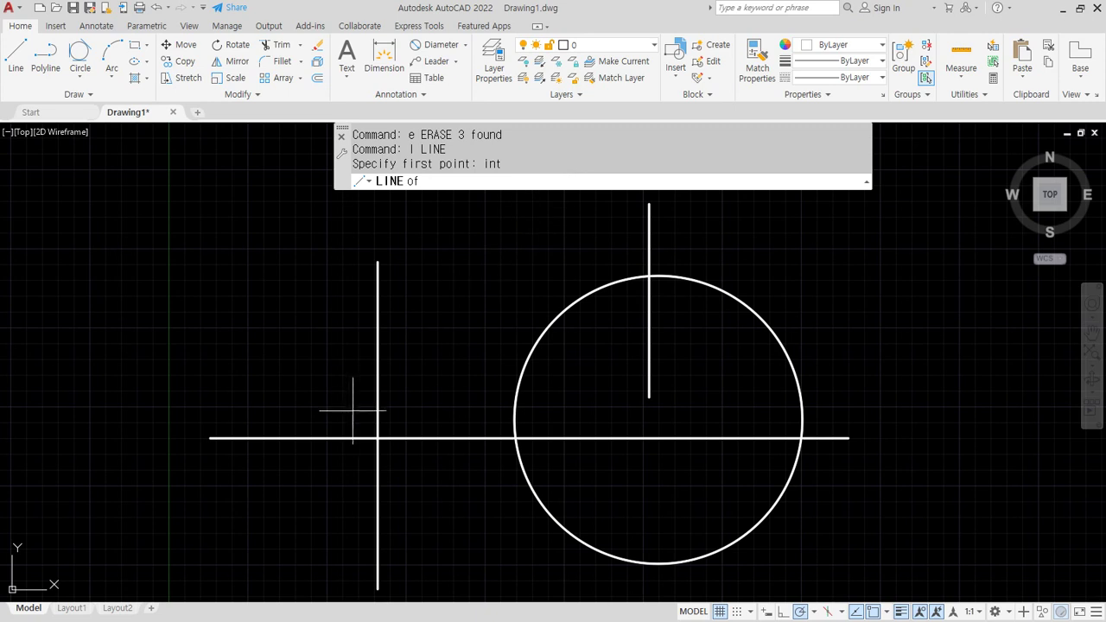
{"action": "scroll", "coordinate": [362, 394], "scroll_direction": "up", "scroll_amount": 2}
{"action": "middle_click_drag", "start_coordinate": [361, 377], "coordinate": [382, 269]}
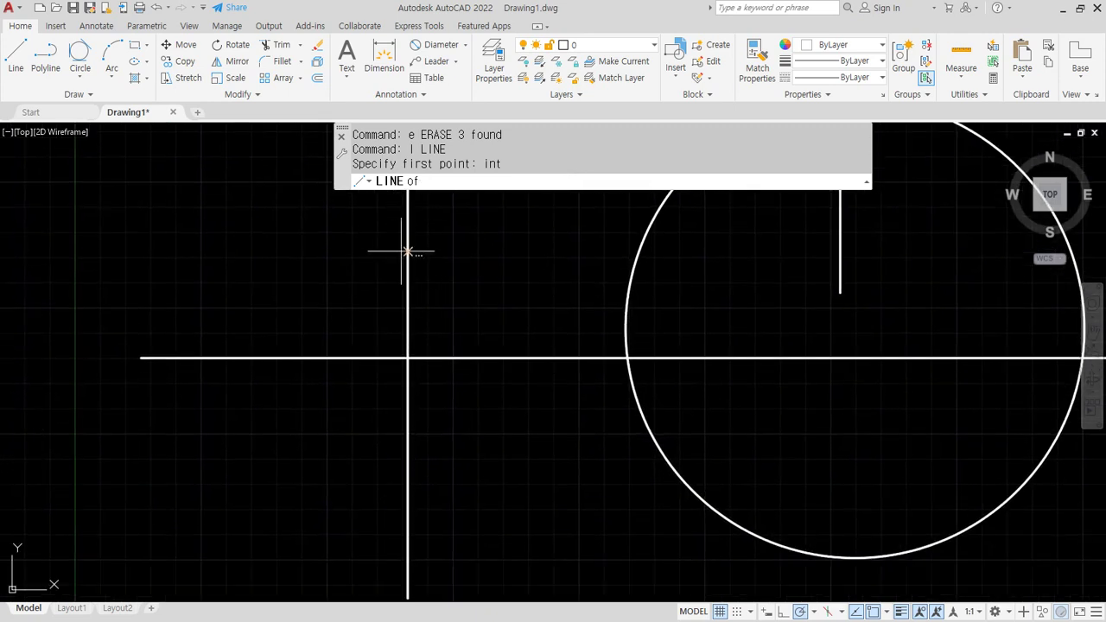
{"action": "left_click", "coordinate": [406, 251]}
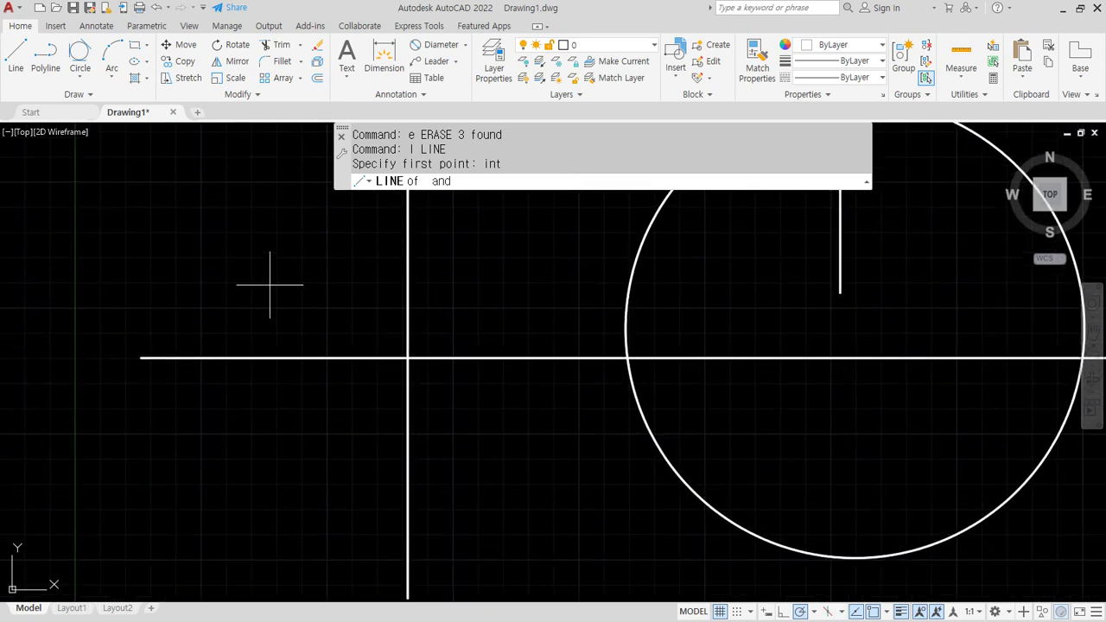
{"action": "left_click", "coordinate": [408, 356]}
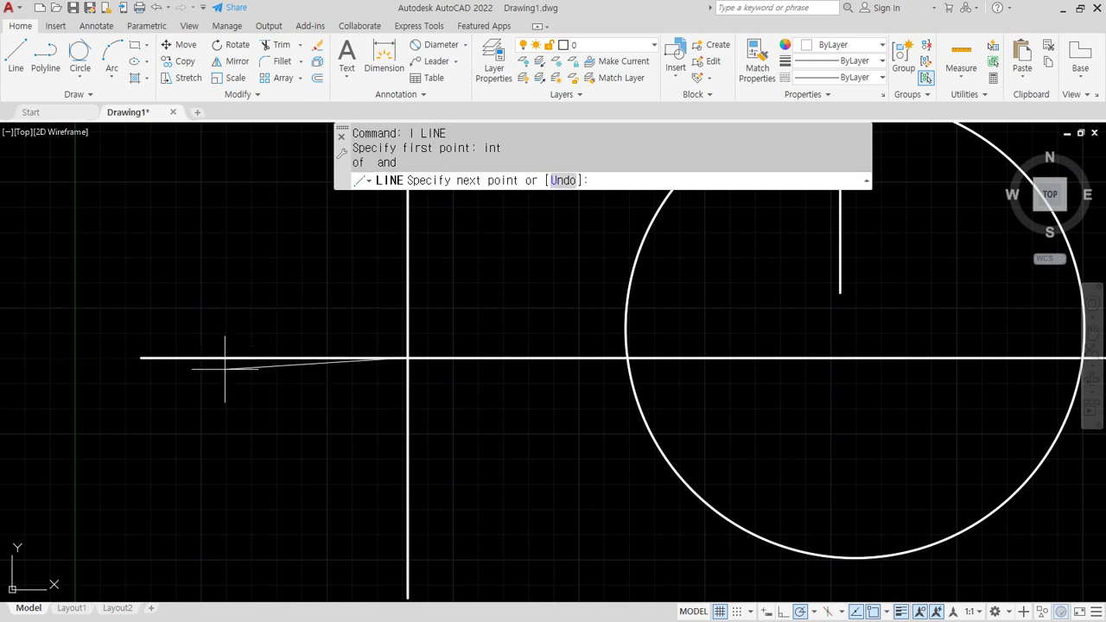
{"action": "left_click", "coordinate": [206, 520]}
{"action": "key", "text": "Return"}
Step: Draw a line up to the left from the circle's left crossing with the horizontal line, using a one-time Intersection snap
{"action": "key", "text": "Return"}
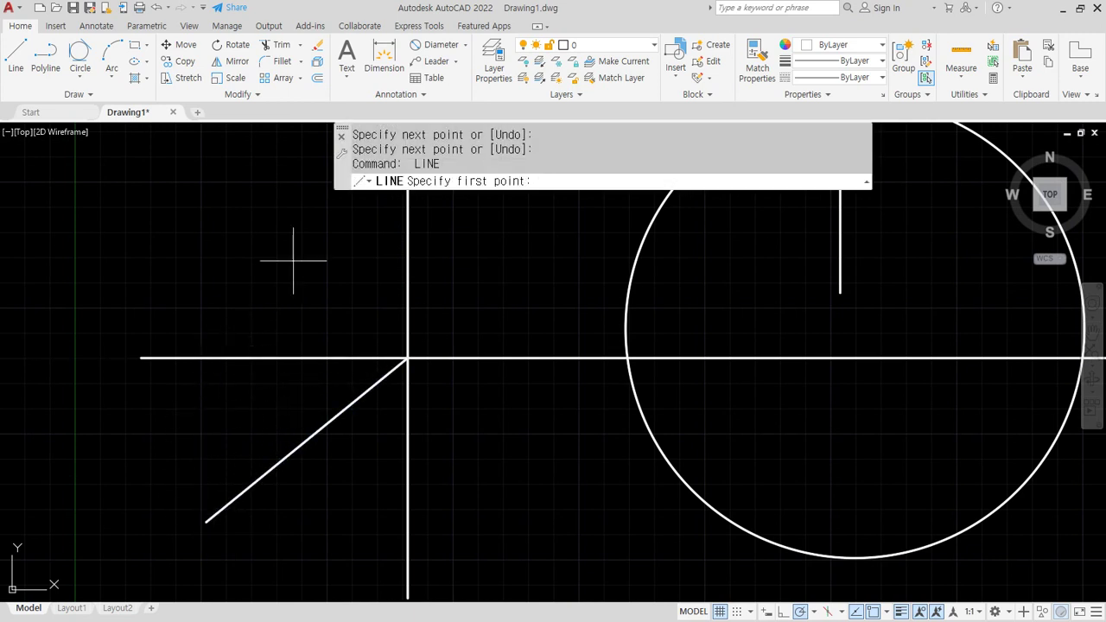
{"action": "right_click", "coordinate": [575, 247], "text": "shift"}
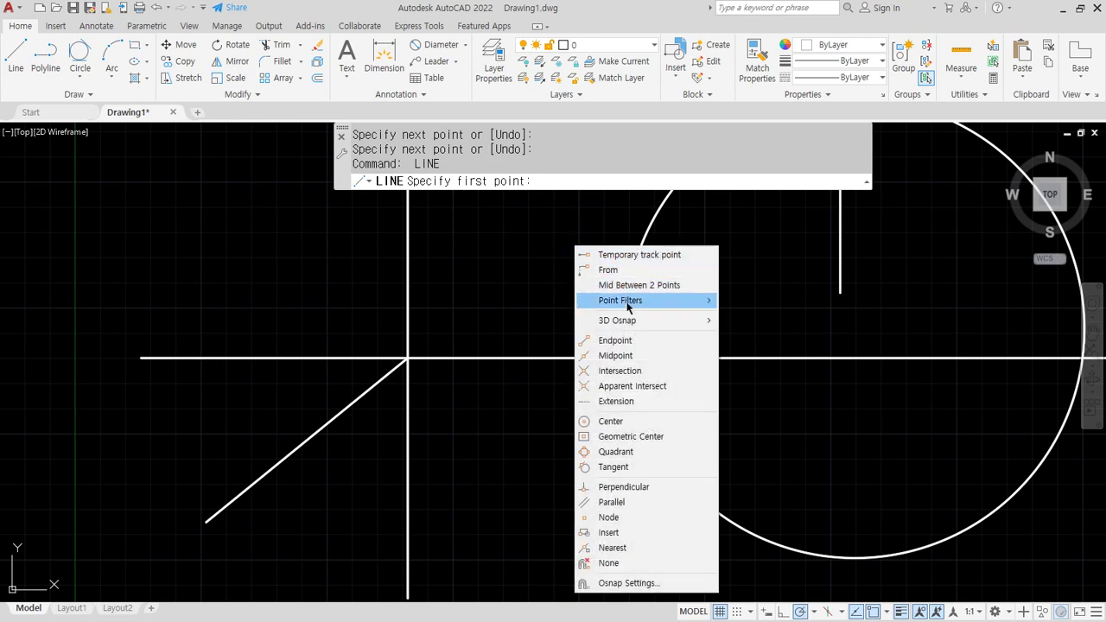
{"action": "left_click", "coordinate": [651, 370]}
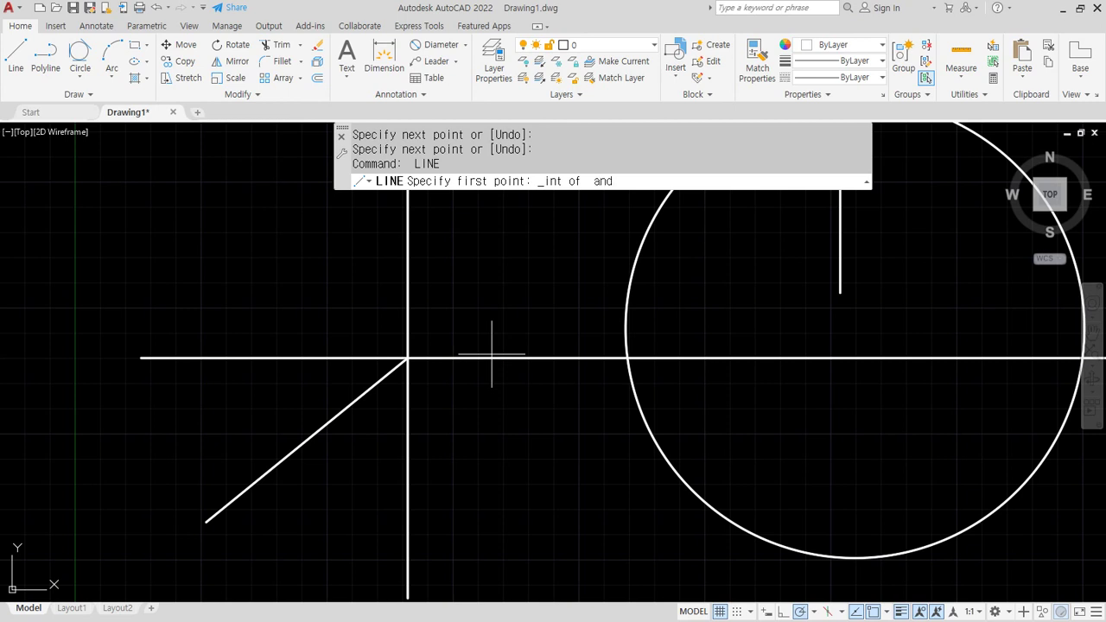
{"action": "left_click", "coordinate": [645, 231]}
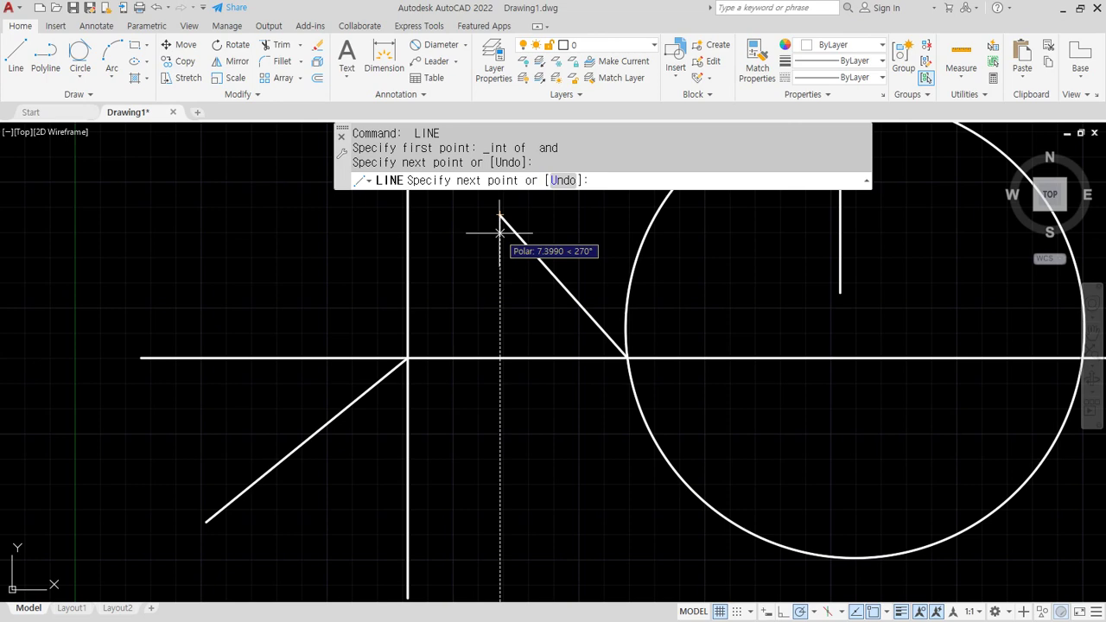
{"action": "key", "text": "Escape"}
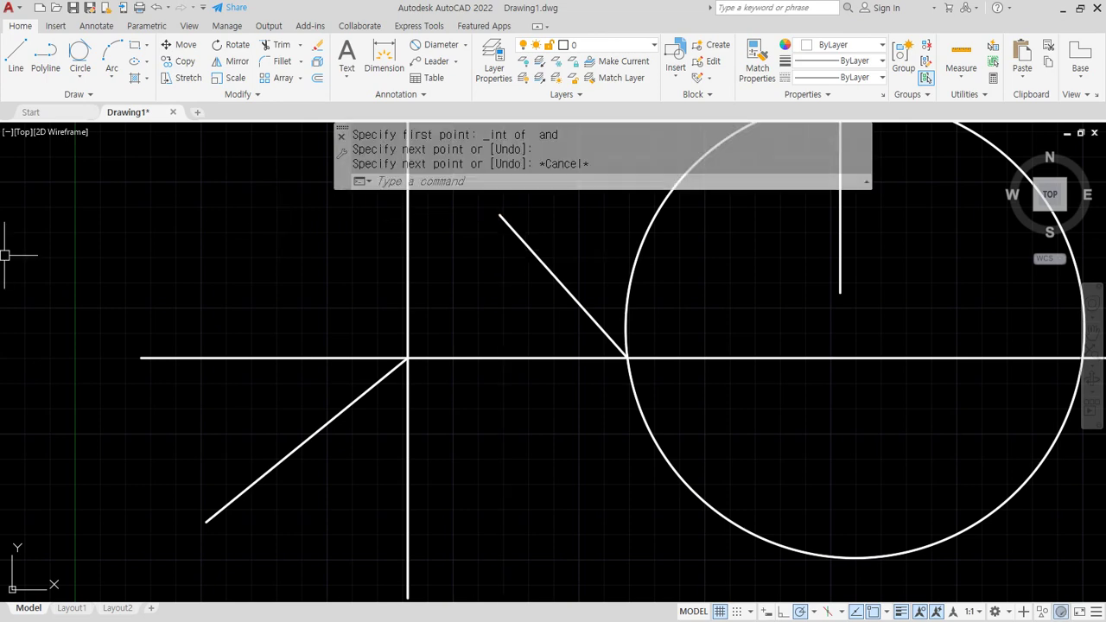
Step: Switch to the Notepad notes and mark the two one-time snap methods and the permanent OSNAP Setting method, then clear the marks
{"action": "key", "text": "alt+Tab"}
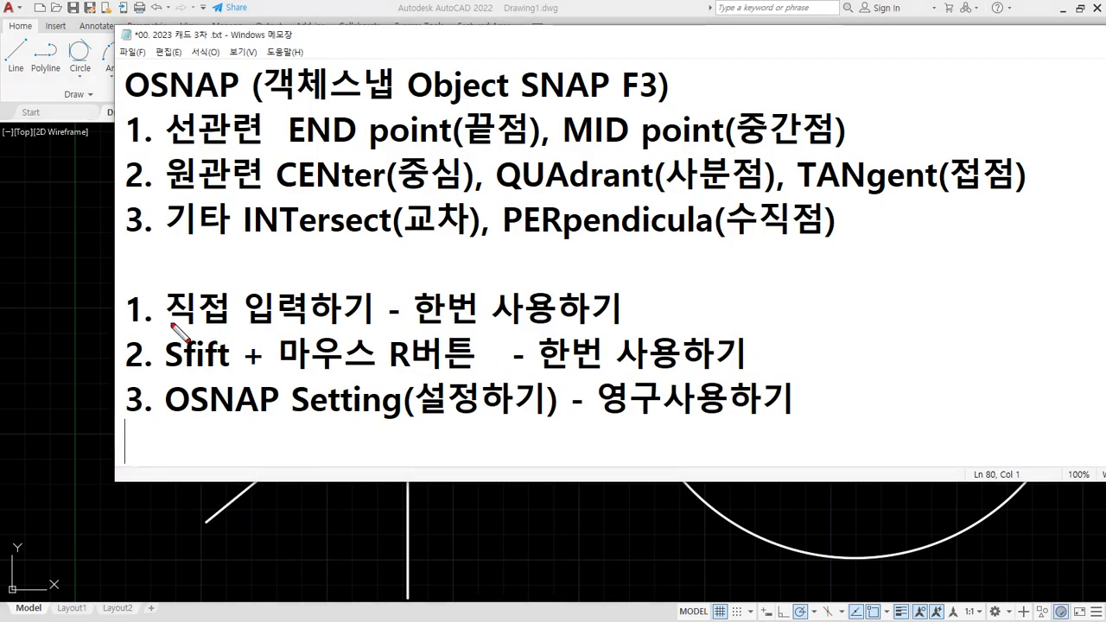
{"action": "left_click_drag", "start_coordinate": [160, 326], "coordinate": [390, 327]}
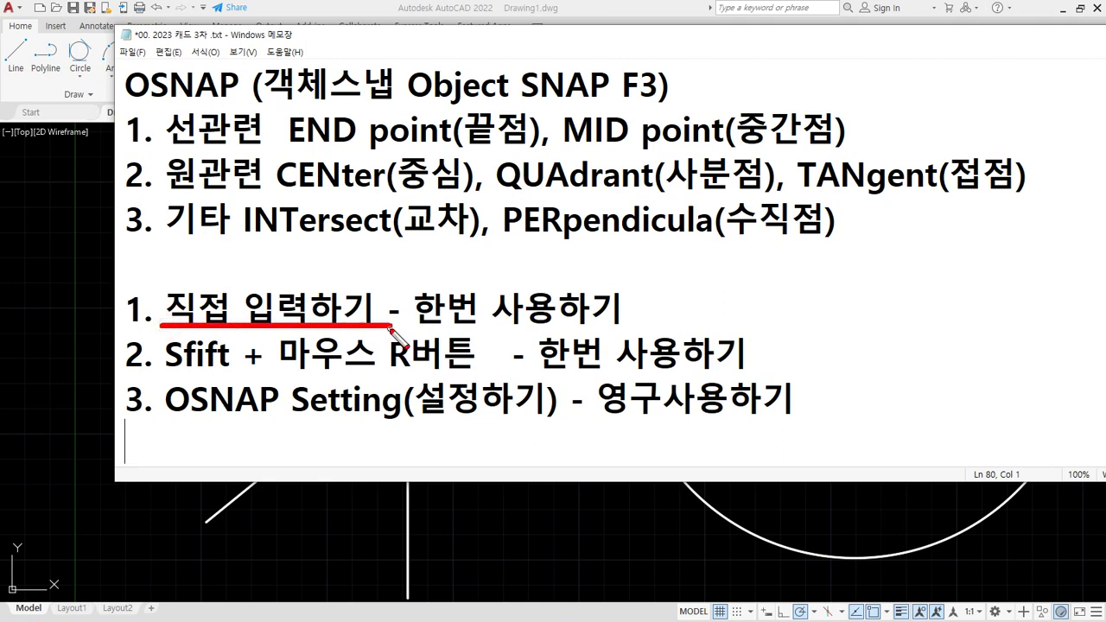
{"action": "left_click_drag", "start_coordinate": [171, 368], "coordinate": [478, 369]}
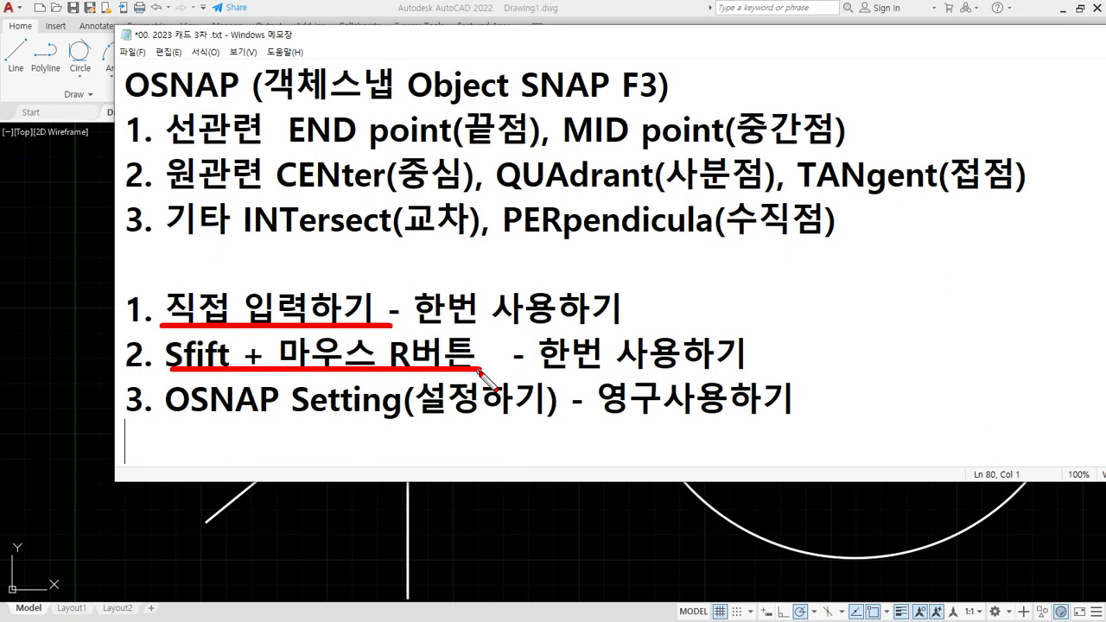
{"action": "mouse_move", "coordinate": [592, 369]}
{"action": "left_mouse_down"}
{"action": "mouse_move", "coordinate": [471, 343]}
{"action": "mouse_move", "coordinate": [596, 278]}
{"action": "mouse_move", "coordinate": [772, 357]}
{"action": "mouse_move", "coordinate": [551, 367]}
{"action": "left_mouse_up"}
{"action": "mouse_move", "coordinate": [701, 297]}
{"action": "left_mouse_down"}
{"action": "mouse_move", "coordinate": [782, 285]}
{"action": "mouse_move", "coordinate": [769, 268]}
{"action": "mouse_move", "coordinate": [792, 287]}
{"action": "left_mouse_up"}
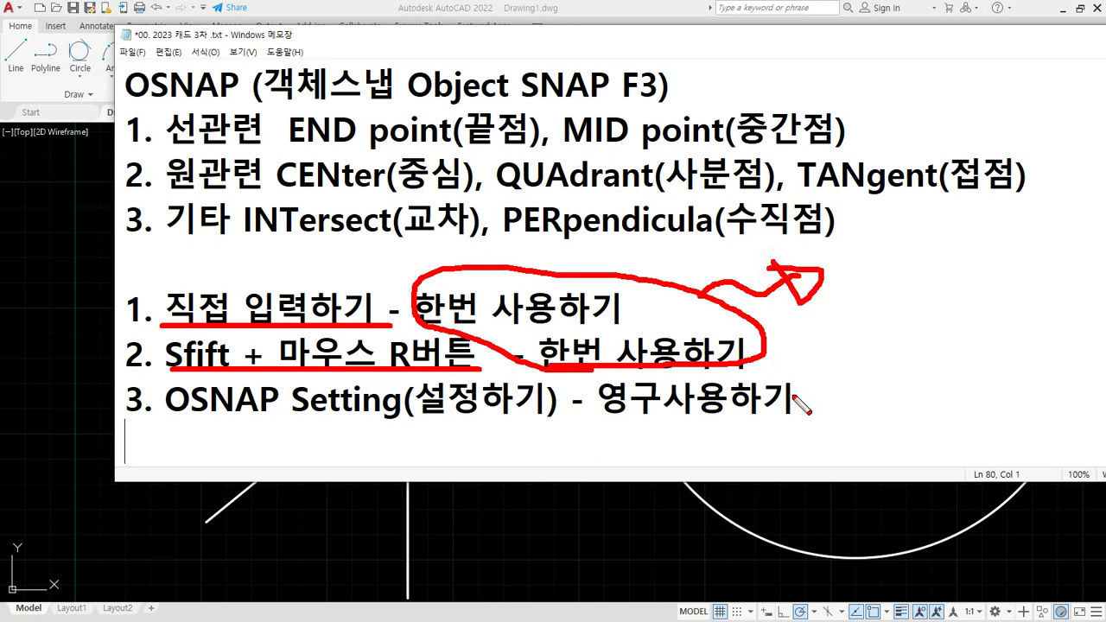
{"action": "mouse_move", "coordinate": [793, 399]}
{"action": "left_mouse_down"}
{"action": "mouse_move", "coordinate": [878, 445]}
{"action": "mouse_move", "coordinate": [852, 374]}
{"action": "left_mouse_up"}
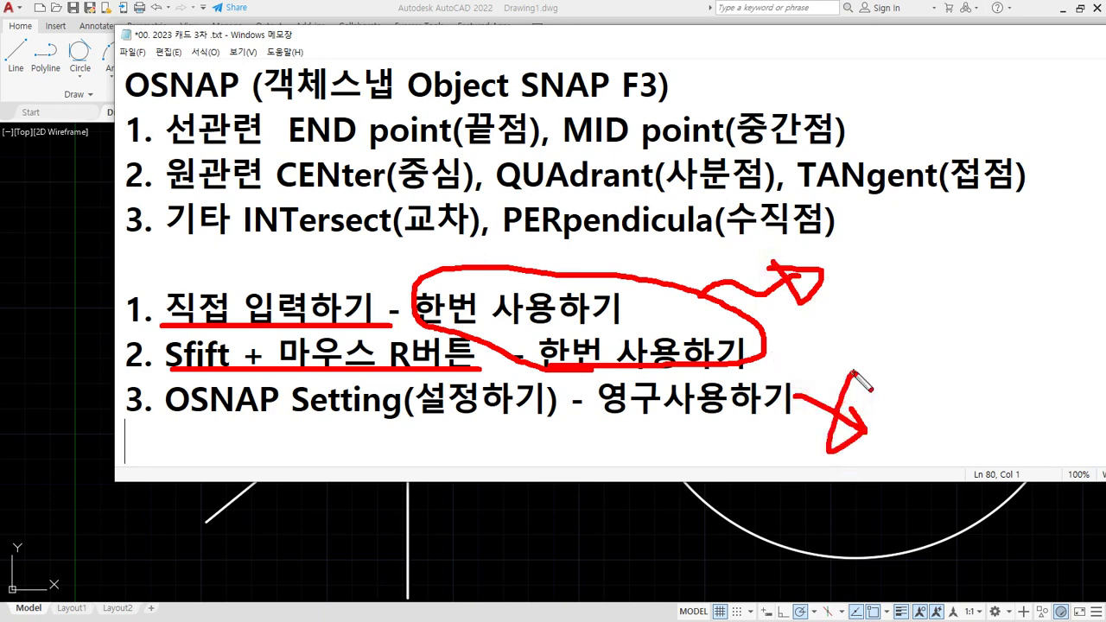
{"action": "key", "text": "Escape"}
Step: Switch back to AutoCAD and draw a line up to the right from the short vertical line's crossing with the circle, using a one-time Intersection snap
{"action": "left_click", "coordinate": [598, 577]}
{"action": "scroll", "coordinate": [679, 415], "scroll_direction": "down", "scroll_amount": 2}
{"action": "mouse_move", "coordinate": [781, 410]}
{"action": "middle_mouse_down"}
{"action": "mouse_move", "coordinate": [576, 455]}
{"action": "mouse_move", "coordinate": [576, 466]}
{"action": "middle_mouse_up"}
{"action": "scroll", "coordinate": [510, 268], "scroll_direction": "up", "scroll_amount": 4}
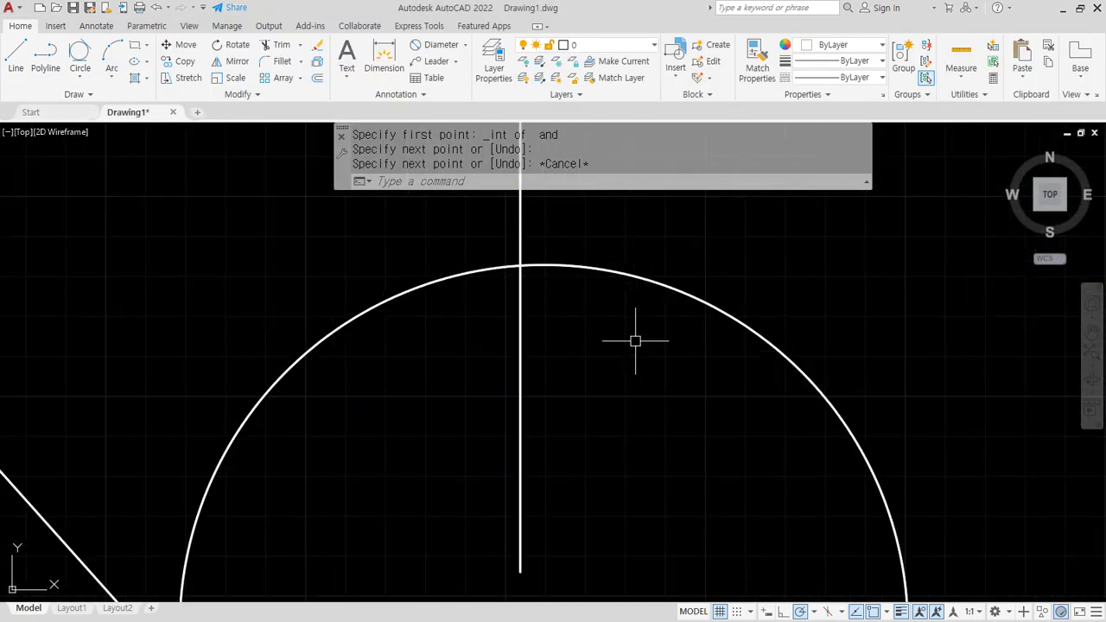
{"action": "key", "text": "Return"}
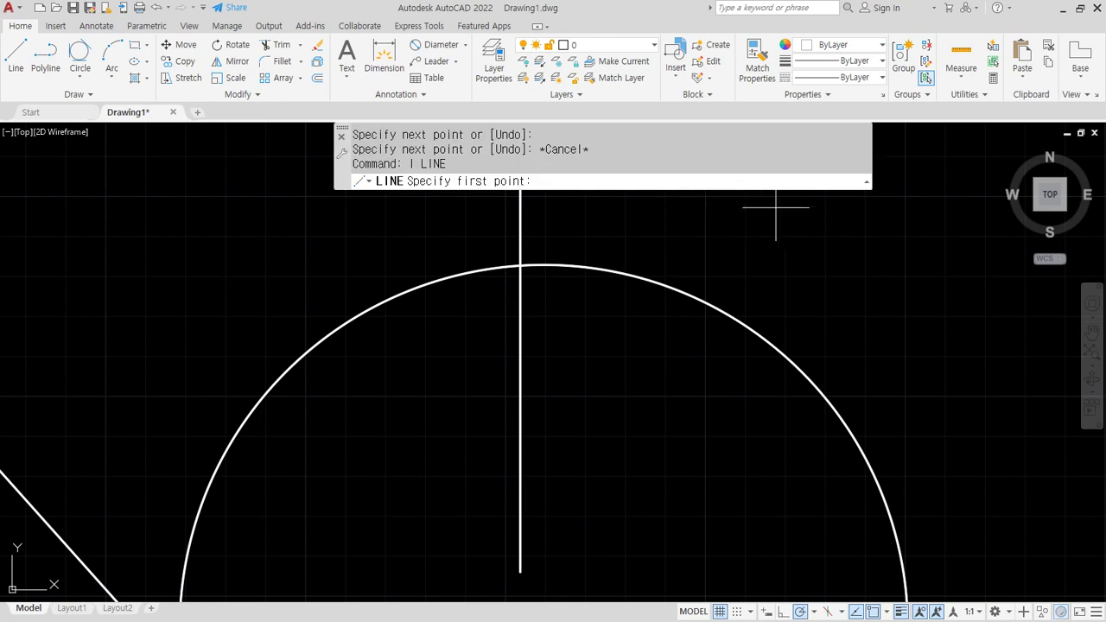
{"action": "right_click", "coordinate": [782, 211], "text": "shift"}
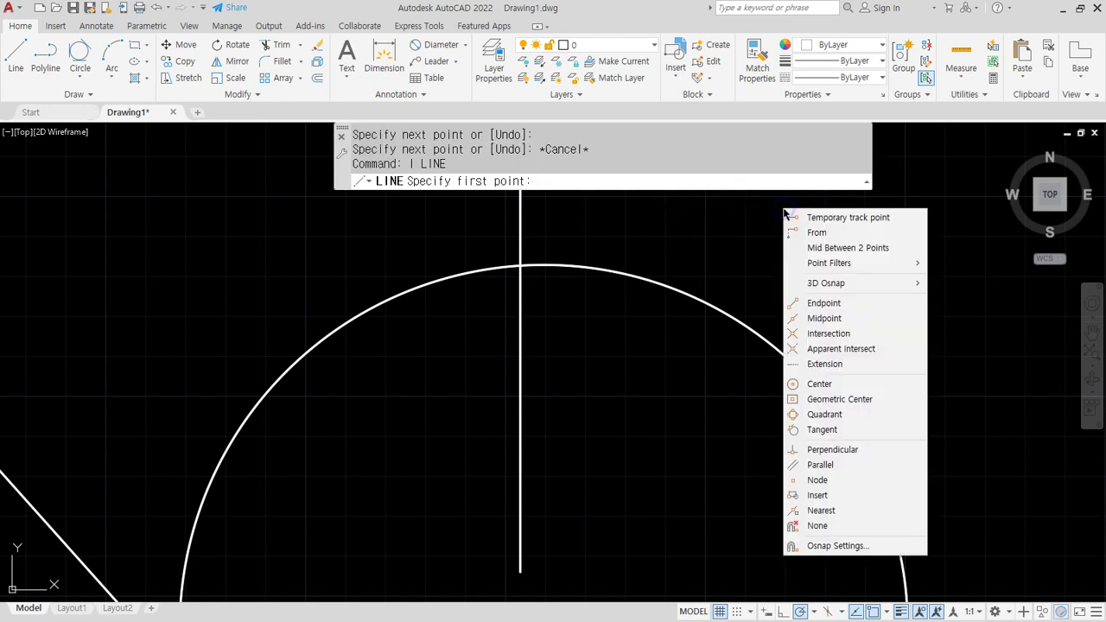
{"action": "left_click", "coordinate": [828, 335]}
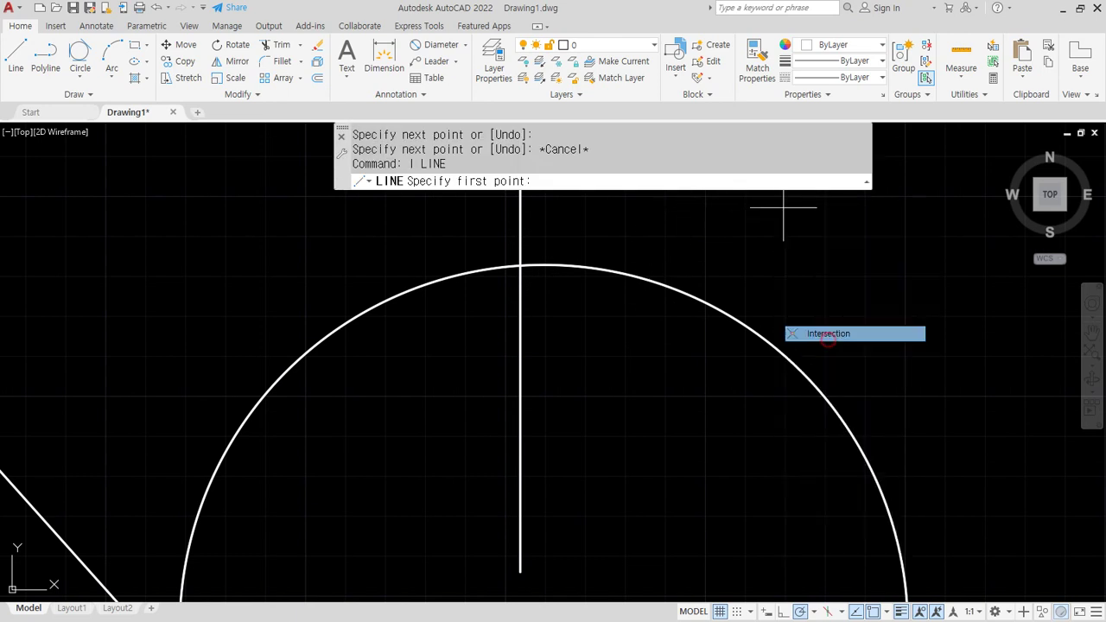
{"action": "left_click", "coordinate": [727, 313]}
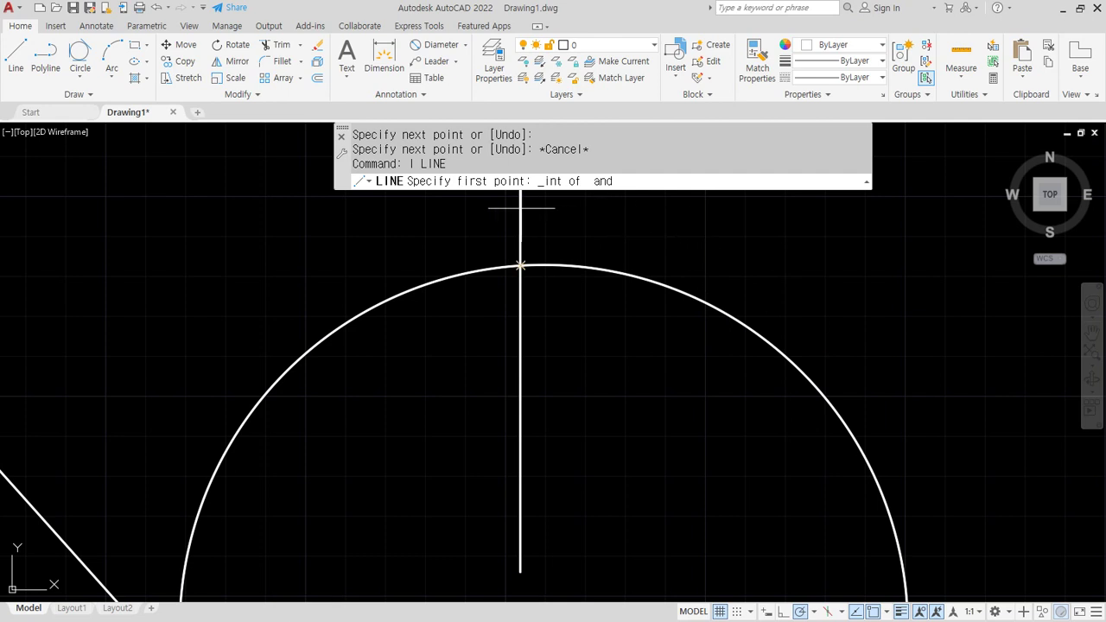
{"action": "left_click", "coordinate": [520, 264]}
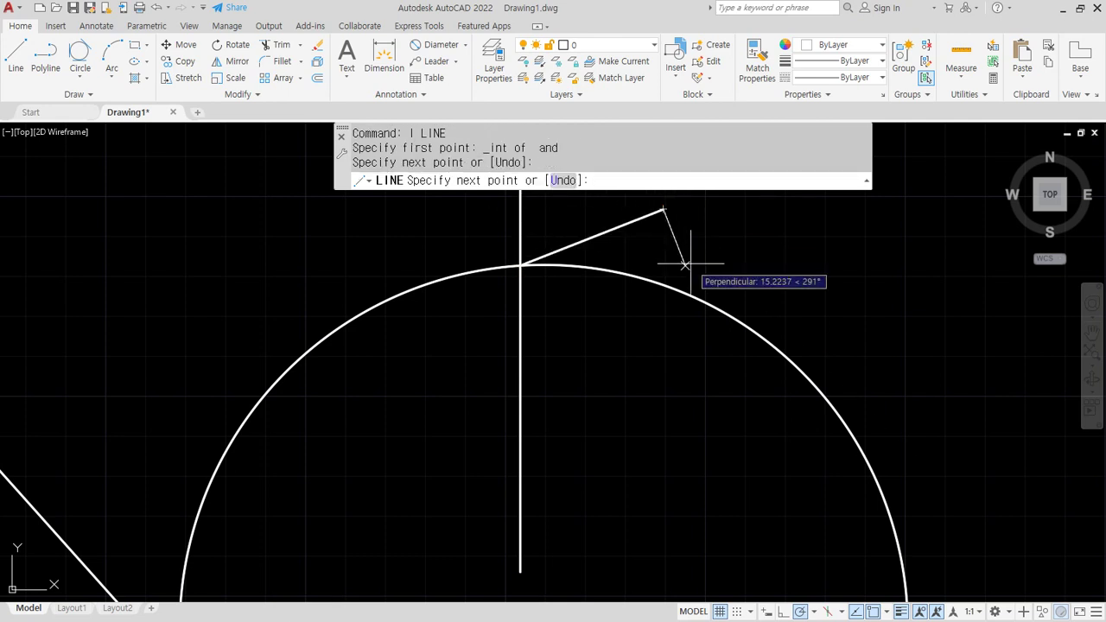
{"action": "key", "text": "Escape"}
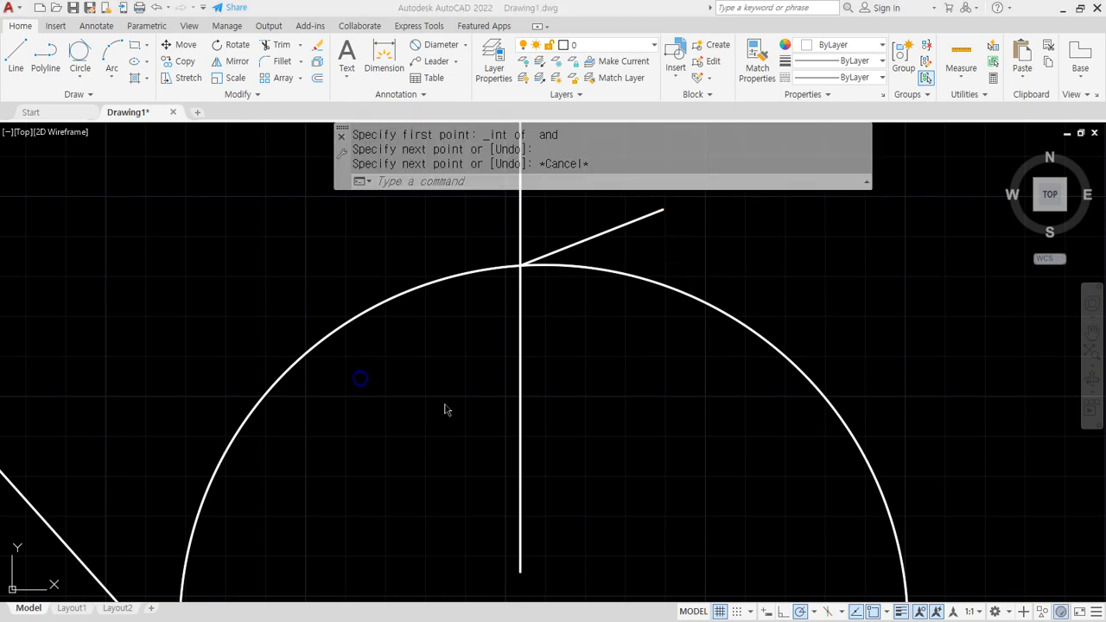
Step: Try starting a line at the extended intersection of the horizontal line and the short vertical line with a one-time Intersection snap
{"action": "scroll", "coordinate": [444, 404], "scroll_direction": "down", "scroll_amount": 3}
{"action": "scroll", "coordinate": [506, 449], "scroll_direction": "up", "scroll_amount": 2}
{"action": "middle_click_drag", "start_coordinate": [504, 439], "coordinate": [553, 279]}
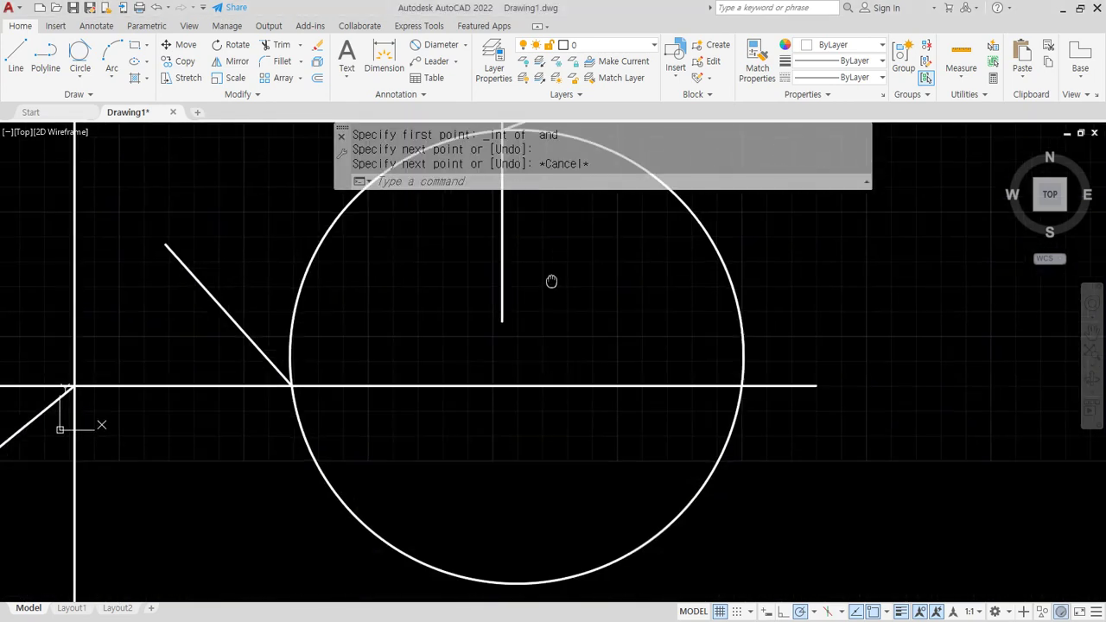
{"action": "mouse_move", "coordinate": [496, 439]}
{"action": "left_mouse_down"}
{"action": "mouse_move", "coordinate": [485, 327]}
{"action": "mouse_move", "coordinate": [507, 438]}
{"action": "left_mouse_up"}
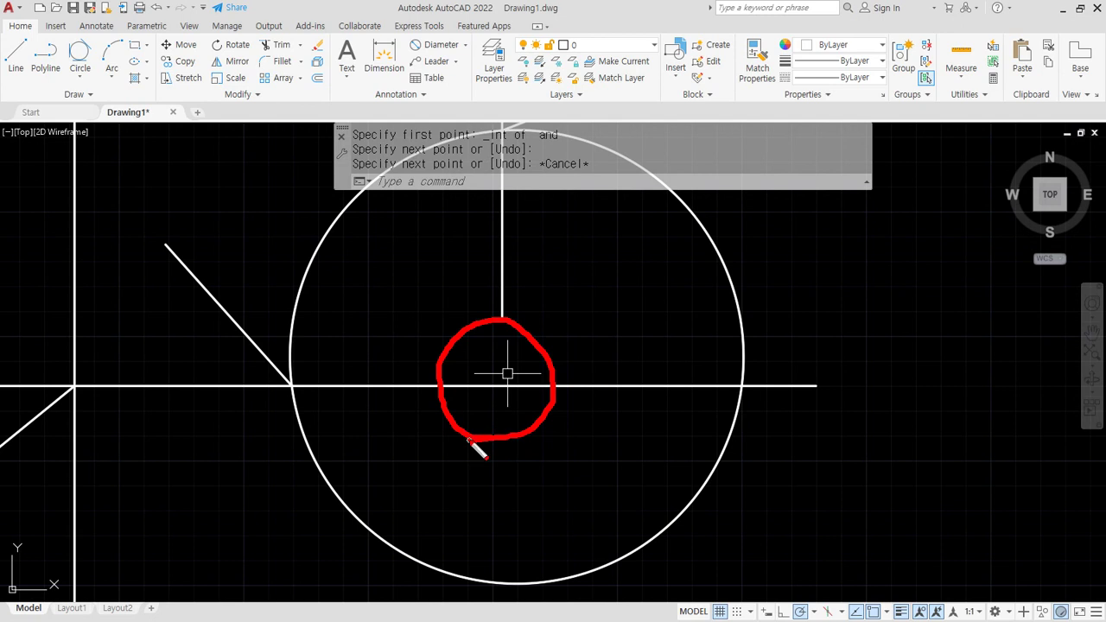
{"action": "key", "text": "Escape"}
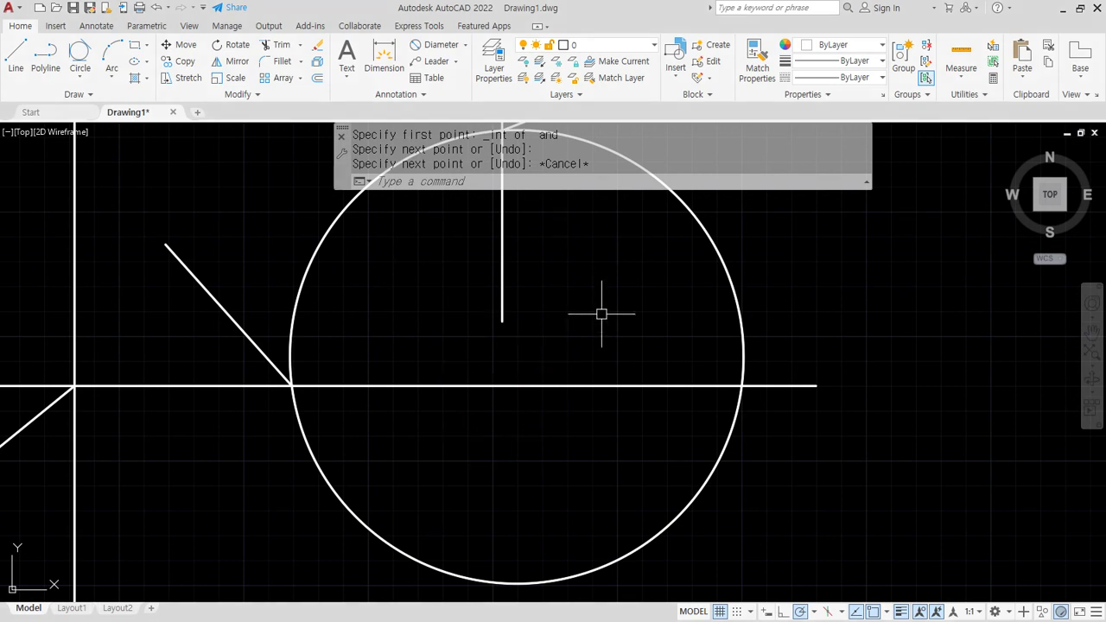
{"action": "type", "text": "l"}
{"action": "key", "text": "Return"}
{"action": "right_click", "coordinate": [617, 247], "text": "shift"}
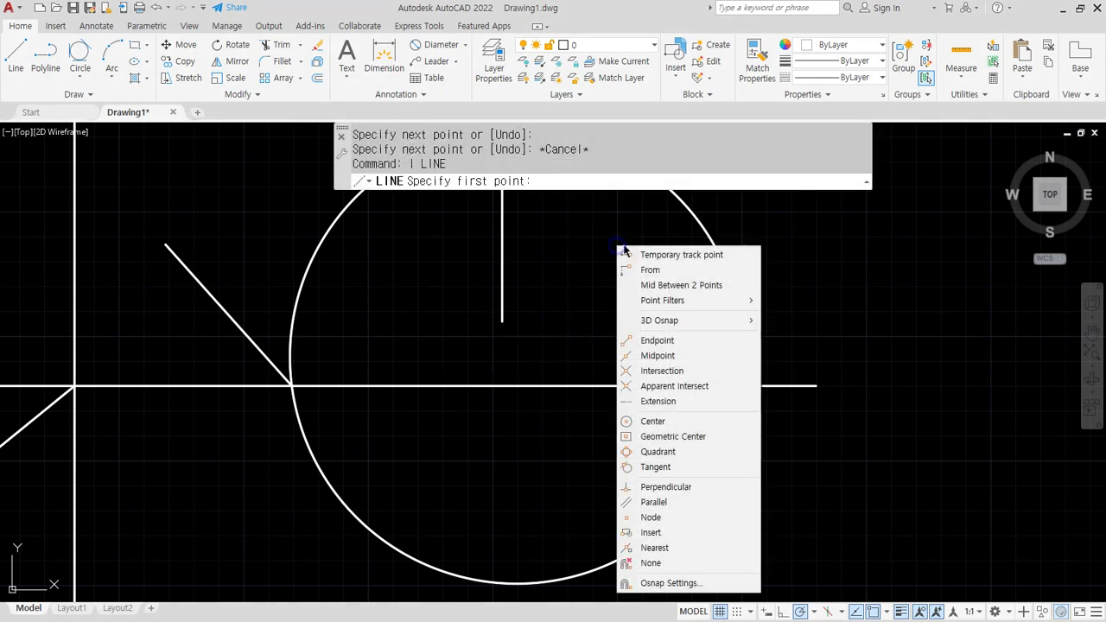
{"action": "left_click", "coordinate": [697, 371]}
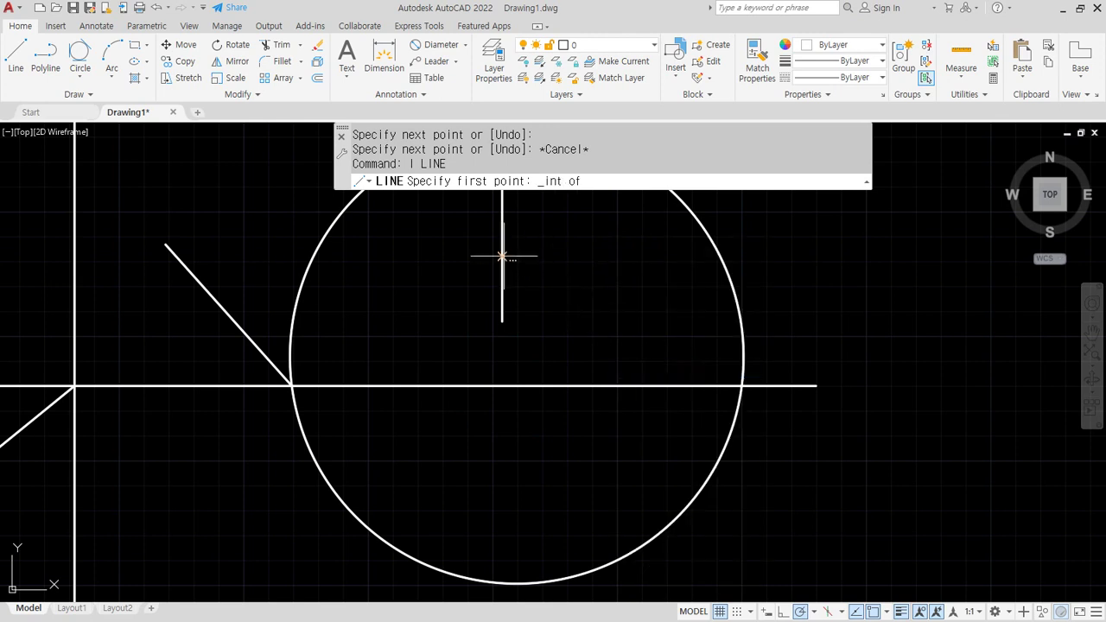
{"action": "left_click", "coordinate": [592, 386]}
{"action": "left_click", "coordinate": [503, 260]}
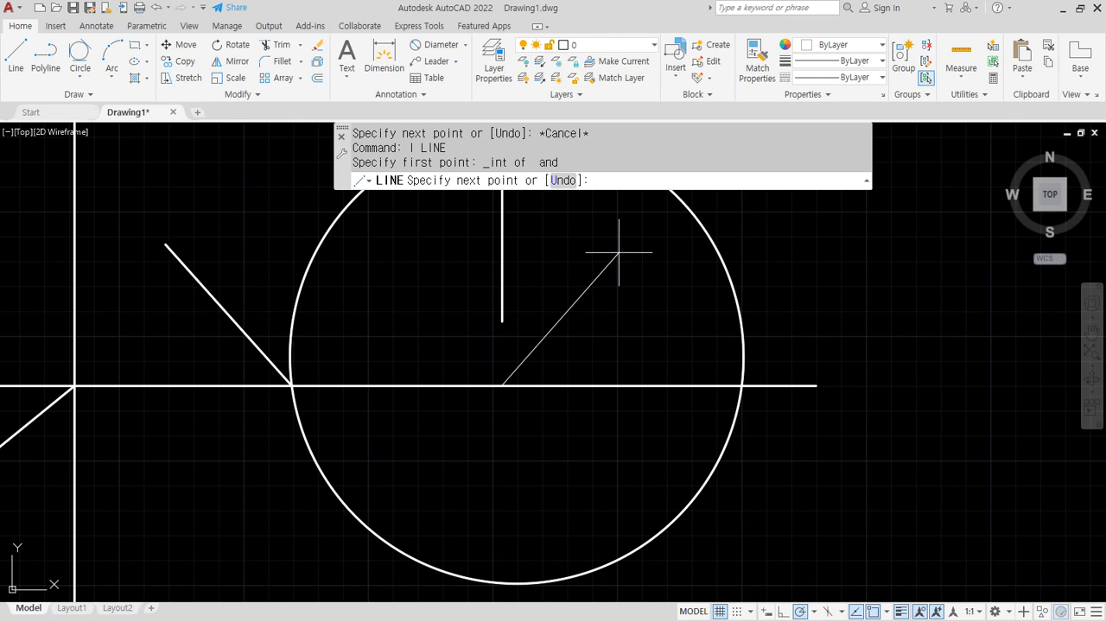
{"action": "key", "text": "Escape"}
Step: Draw a line from the circle's left crossing up to the right inside the circle, and apply an Intersection snap on the horizontal line for the next point
{"action": "key", "text": "Return"}
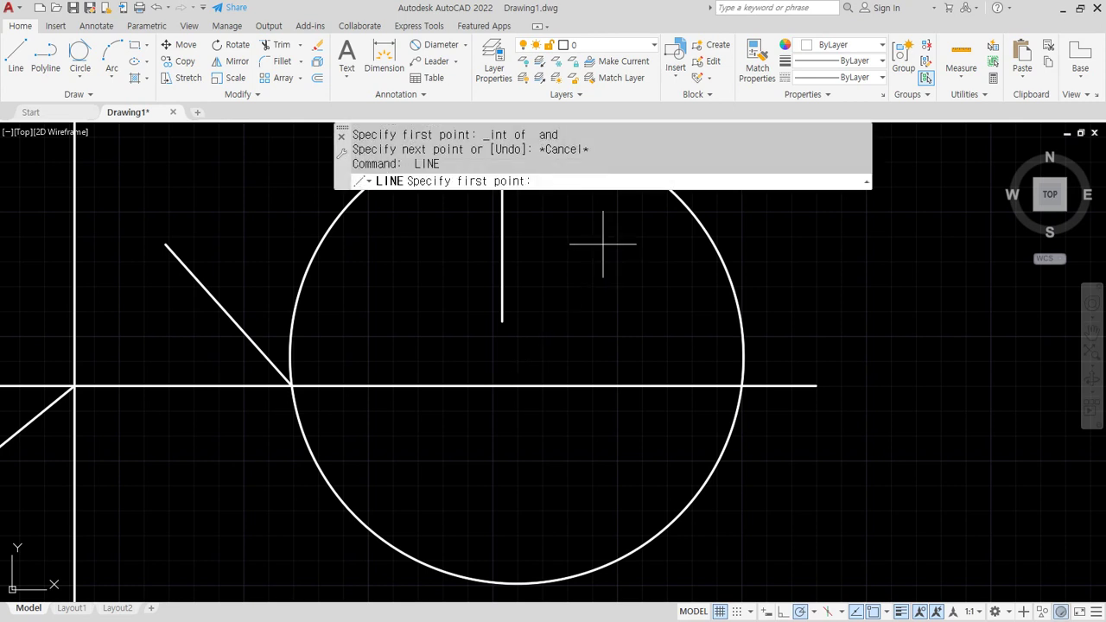
{"action": "left_click", "coordinate": [292, 386]}
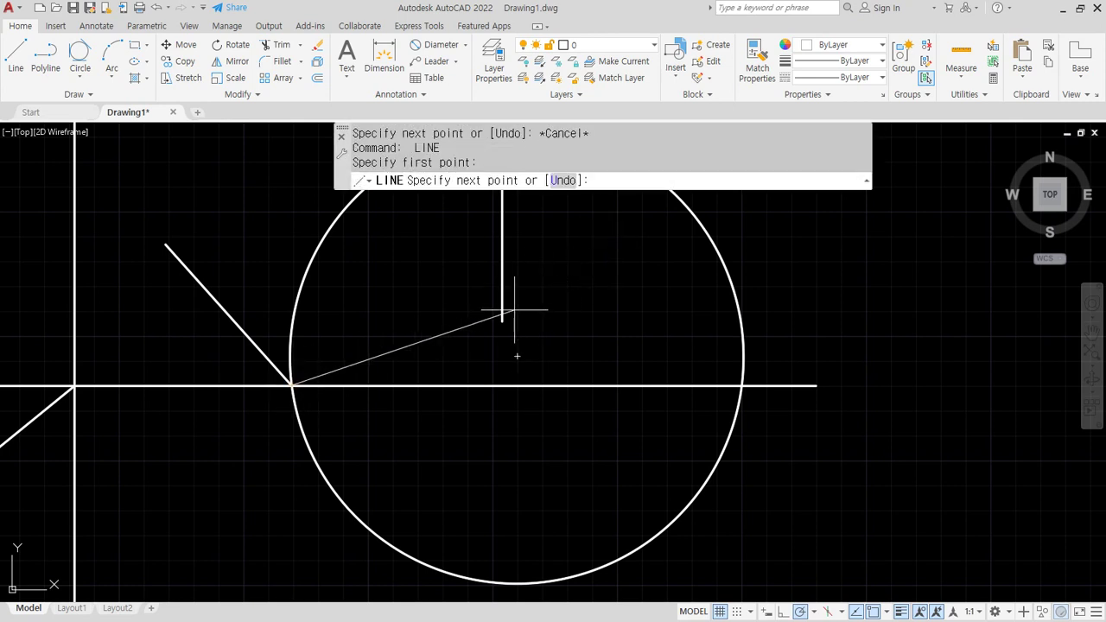
{"action": "left_click", "coordinate": [405, 272]}
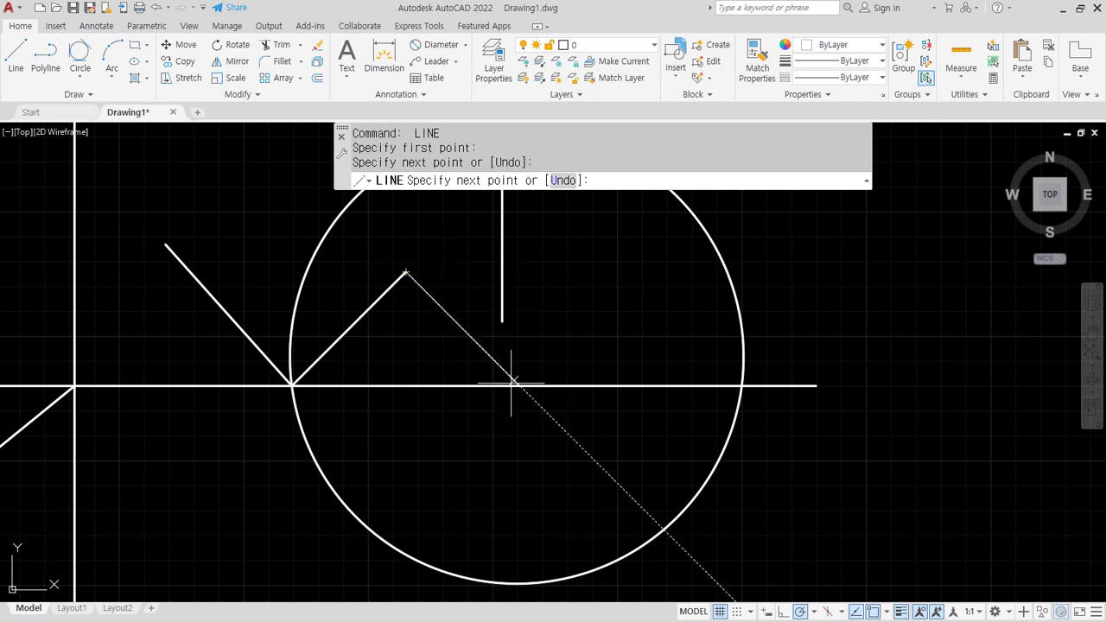
{"action": "right_click", "coordinate": [425, 272], "text": "shift"}
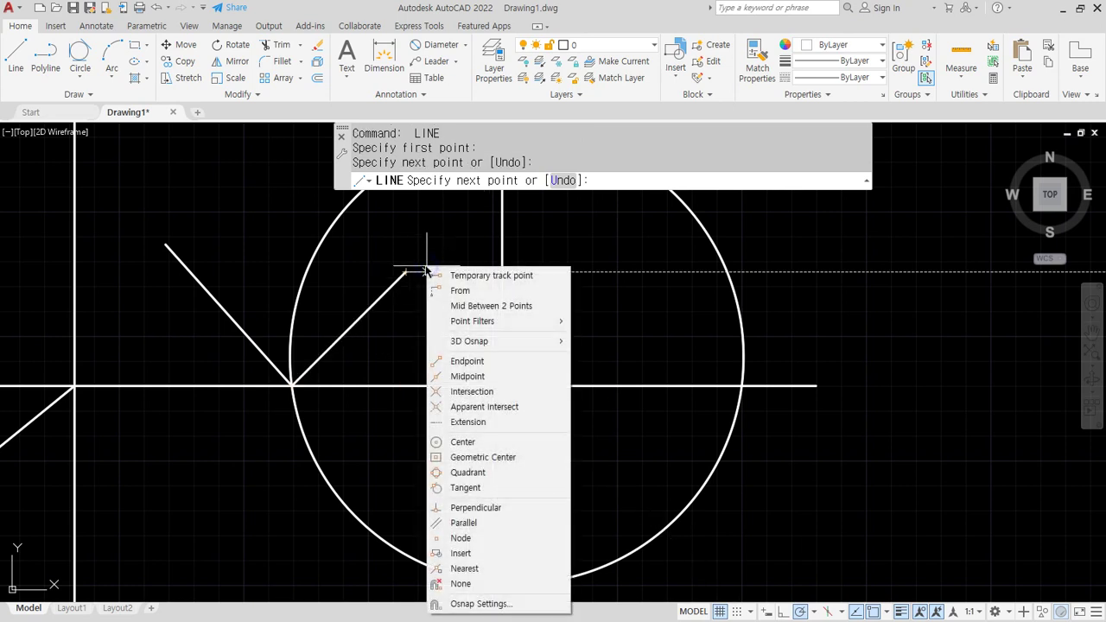
{"action": "left_click", "coordinate": [467, 392]}
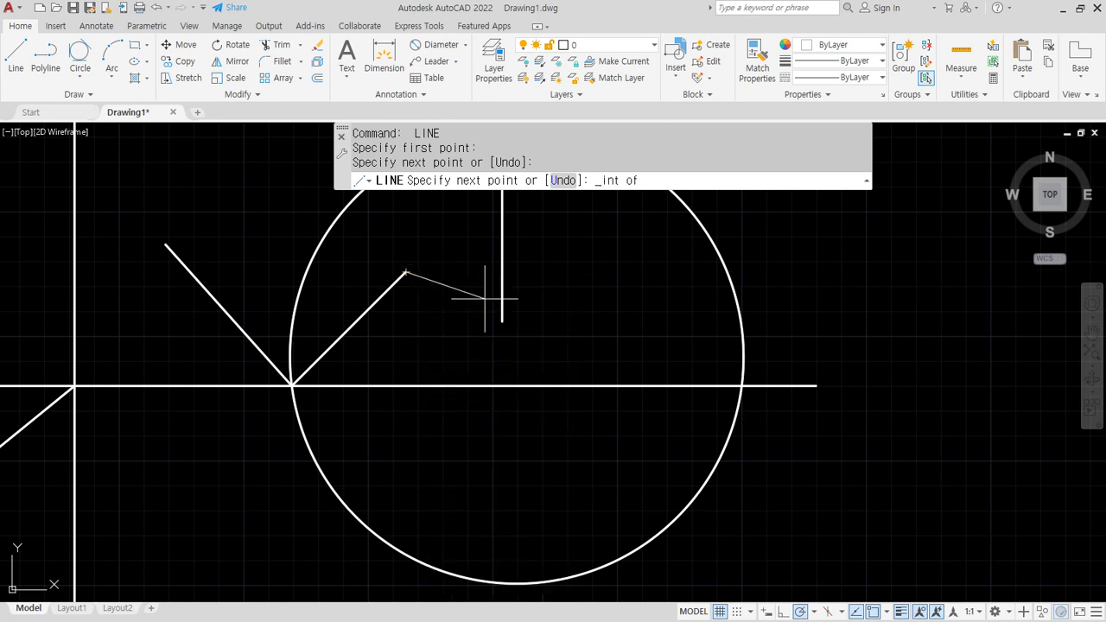
{"action": "left_click", "coordinate": [435, 386]}
{"action": "key", "text": "Return"}
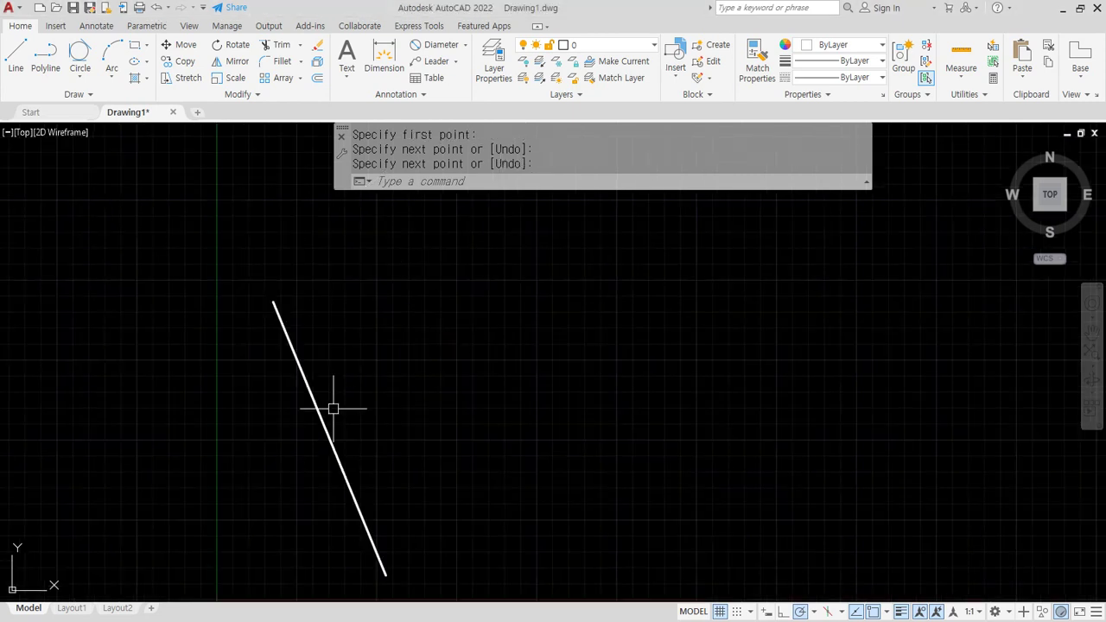
Step: Draw a line from a free point at the upper right, ending perpendicular to the slanted line with a one-time Perpendicular snap
{"action": "middle_click_drag", "start_coordinate": [333, 402], "coordinate": [314, 375]}
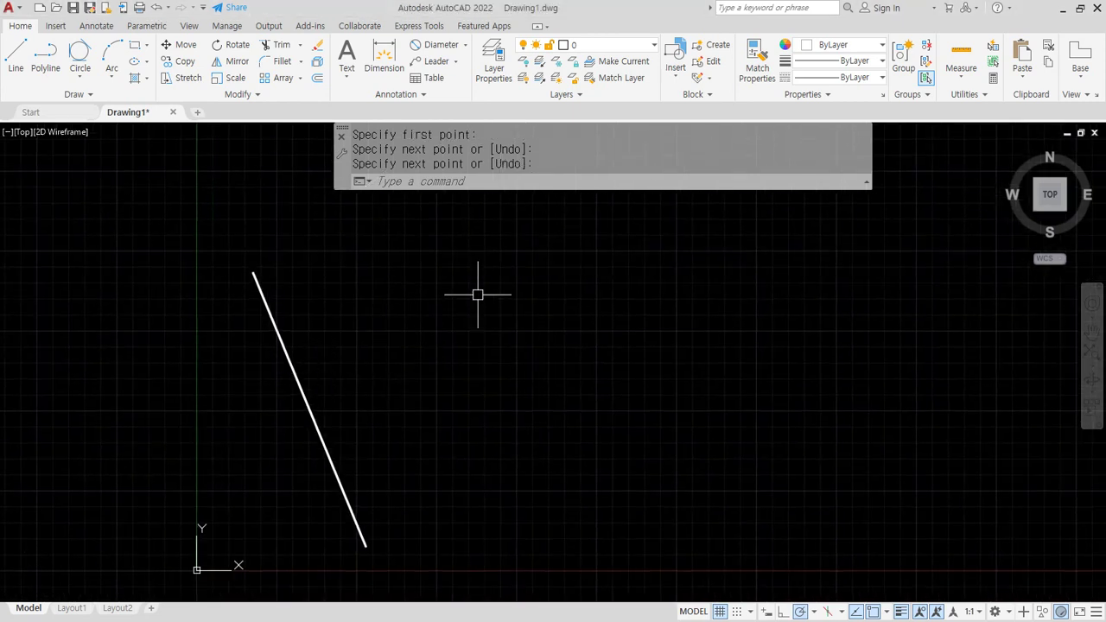
{"action": "type", "text": "l"}
{"action": "key", "text": "Return"}
{"action": "left_click", "coordinate": [530, 275]}
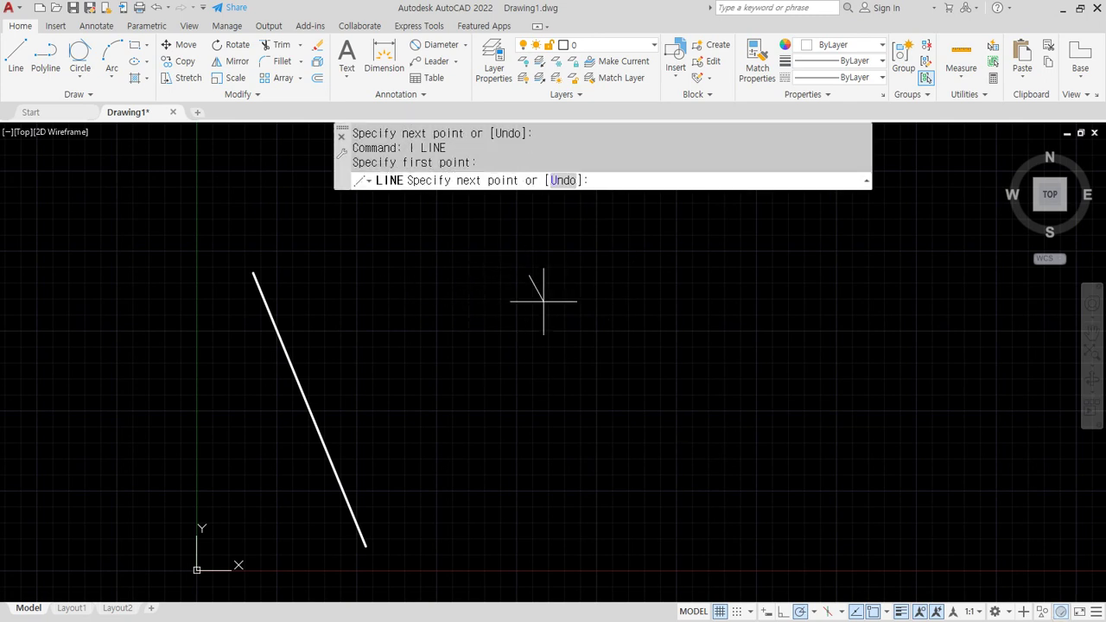
{"action": "right_click", "coordinate": [404, 275], "text": "shift"}
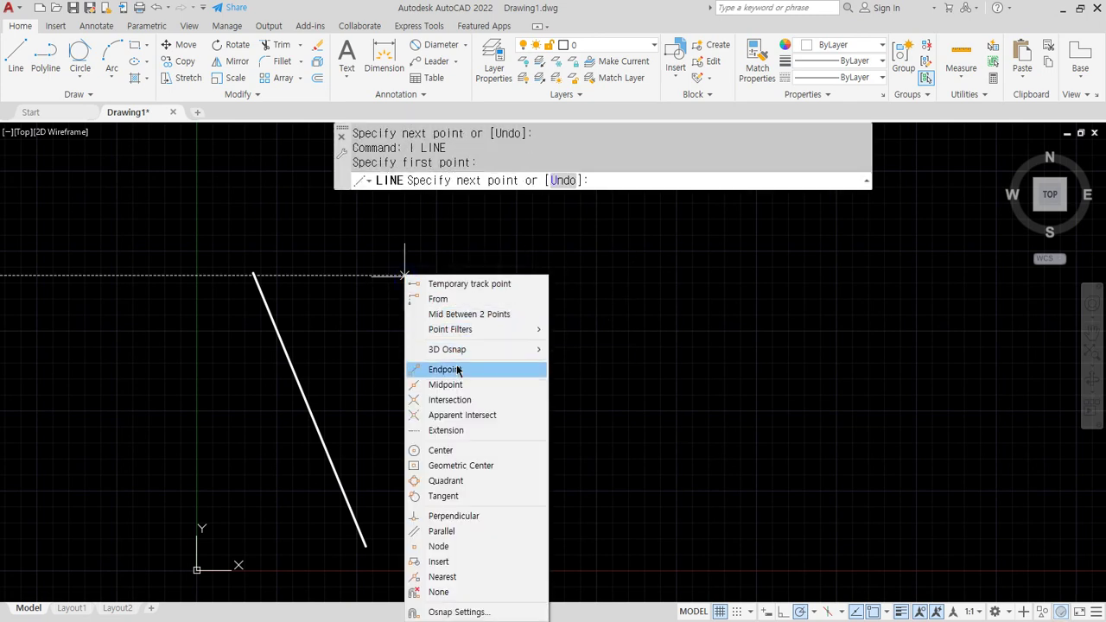
{"action": "left_click", "coordinate": [462, 516]}
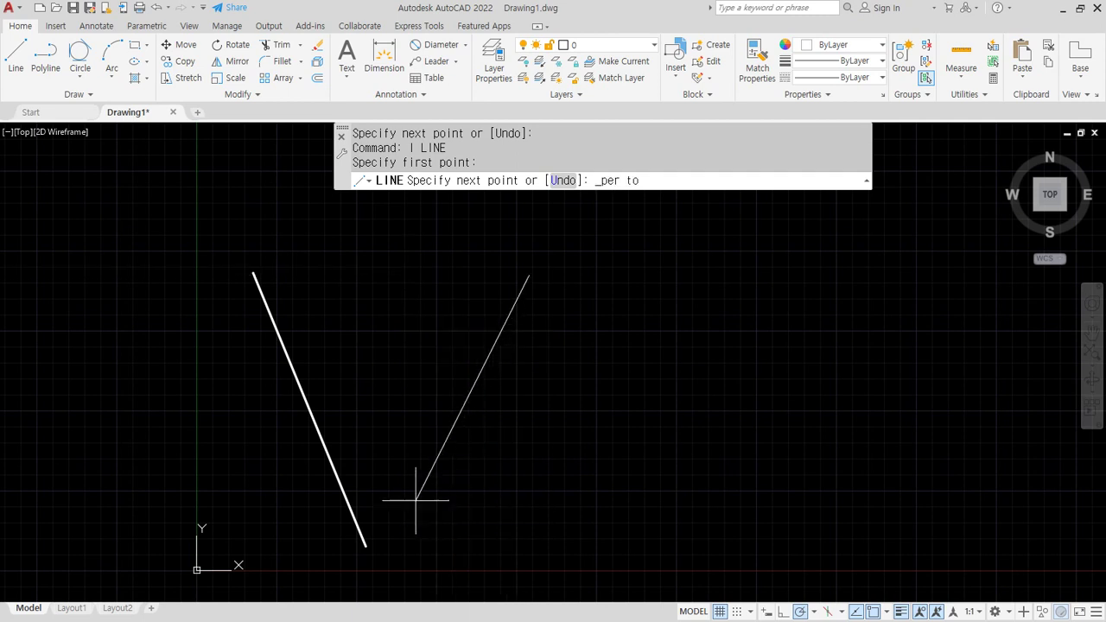
{"action": "left_click", "coordinate": [346, 509]}
{"action": "key", "text": "Return"}
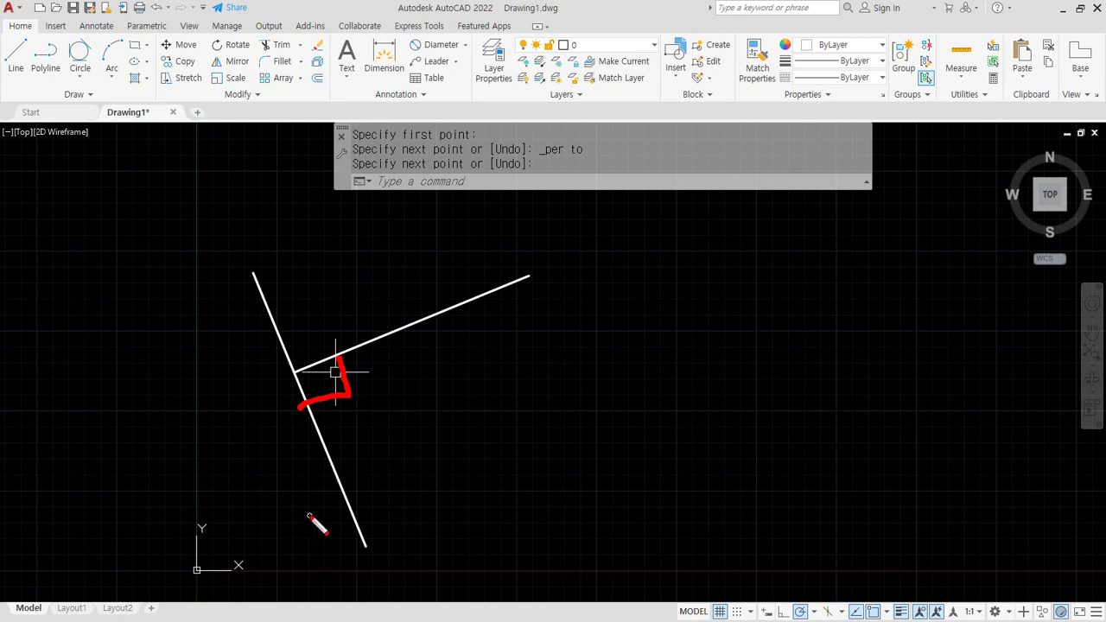
Step: Draw a second line from a free point above, ending perpendicular to the previous line with the PER override
{"action": "middle_click_drag", "start_coordinate": [510, 457], "coordinate": [541, 556]}
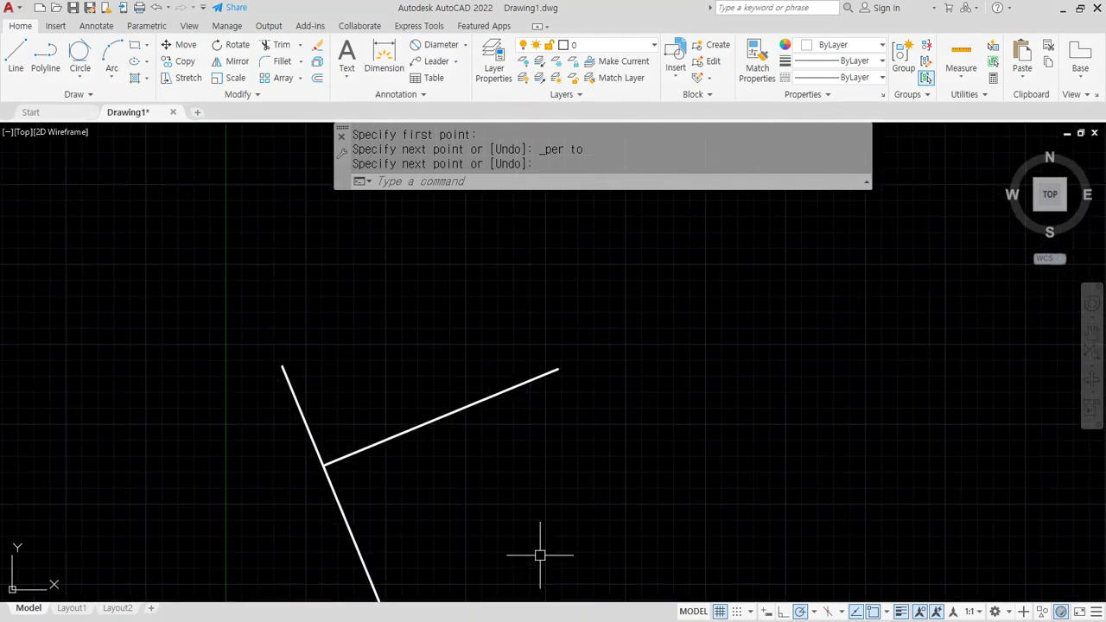
{"action": "key", "text": "Return"}
{"action": "left_click", "coordinate": [389, 216]}
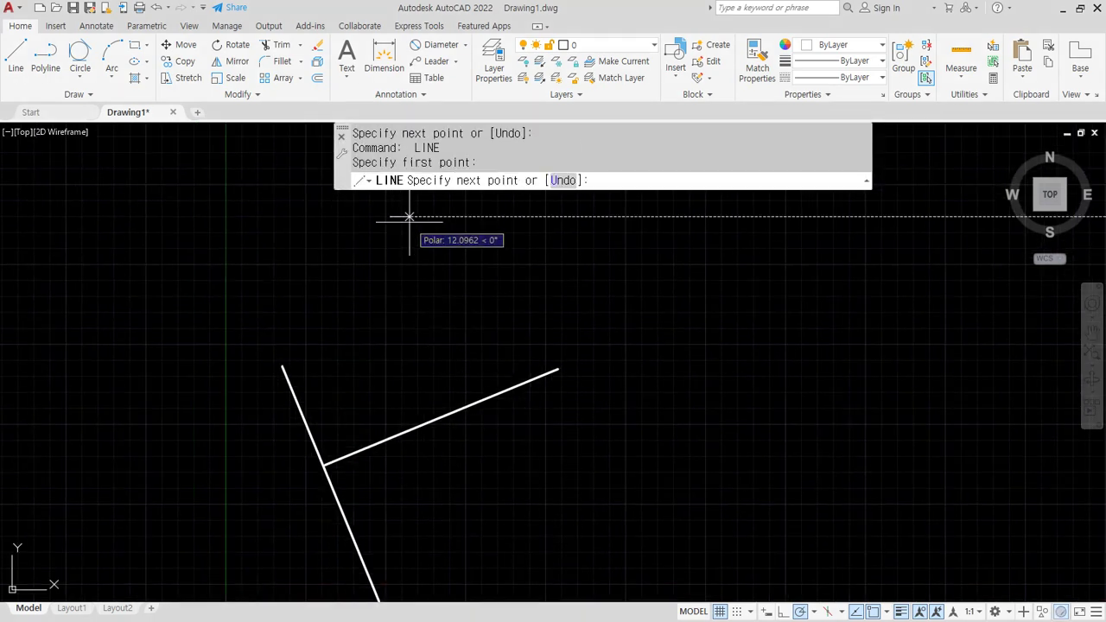
{"action": "type", "text": "per"}
{"action": "key", "text": "space"}
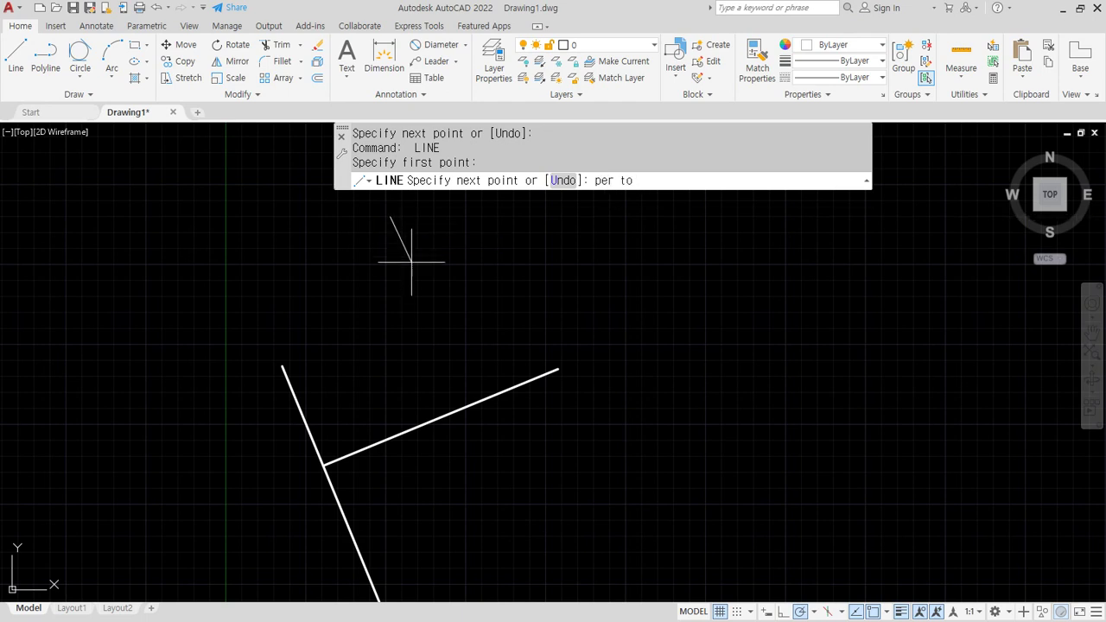
{"action": "left_click", "coordinate": [380, 438]}
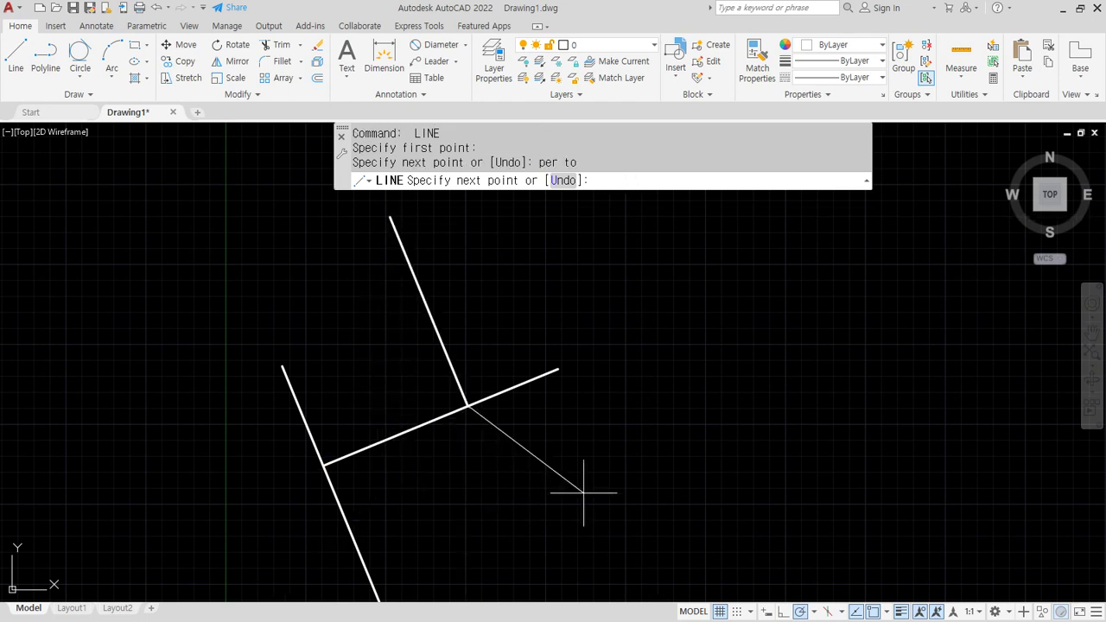
{"action": "key", "text": "Return"}
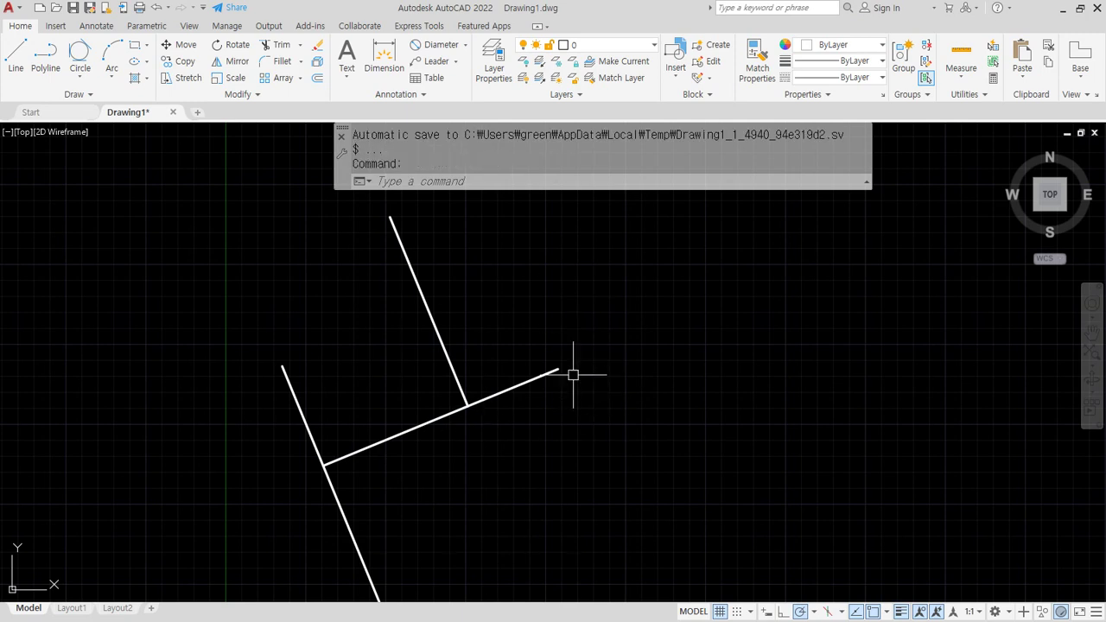
Step: Erase the two perpendicular lines, keeping only the original slanted line
{"action": "left_click", "coordinate": [548, 424]}
{"action": "left_click", "coordinate": [448, 390]}
{"action": "type", "text": "e"}
{"action": "key", "text": "Return"}
Step: Start a line with a one-time Perpendicular snap applied to its first point
{"action": "middle_click_drag", "start_coordinate": [433, 421], "coordinate": [432, 323]}
{"action": "type", "text": "l"}
{"action": "key", "text": "Return"}
{"action": "right_click", "coordinate": [499, 261], "text": "shift"}
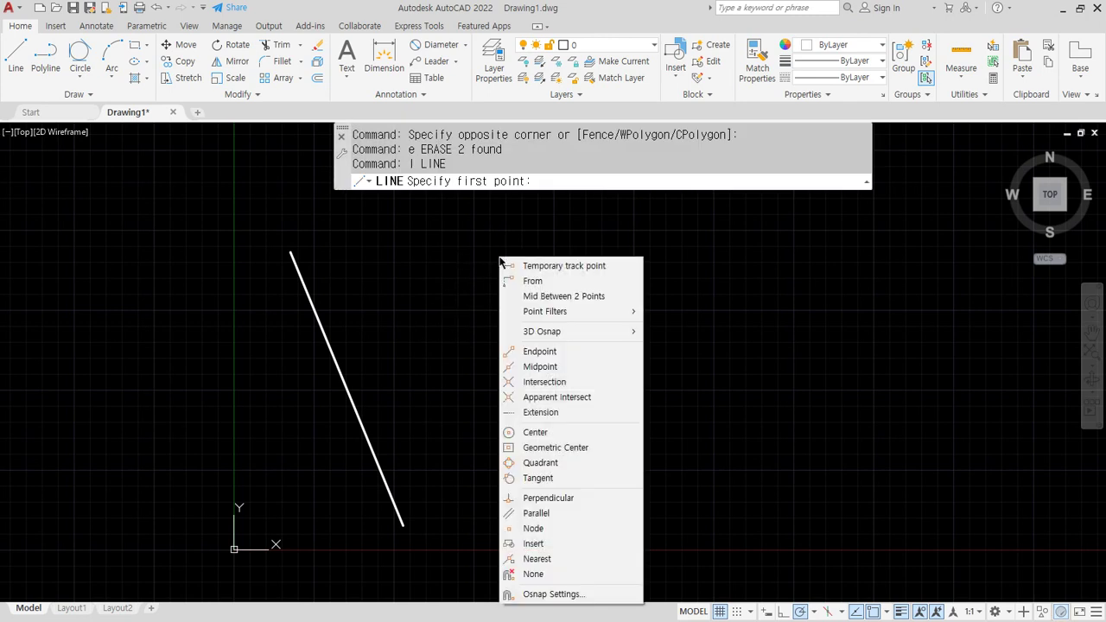
{"action": "left_click", "coordinate": [575, 499]}
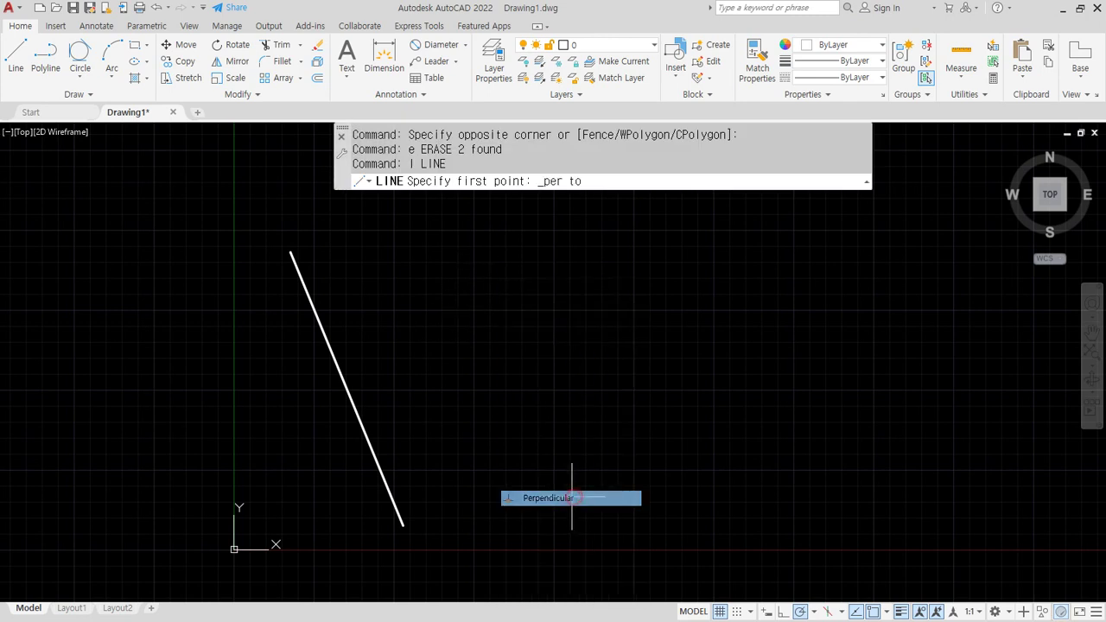
Step: Draw a long line starting perpendicular from the slanted line's lower part and running up to the right
{"action": "left_click", "coordinate": [389, 491]}
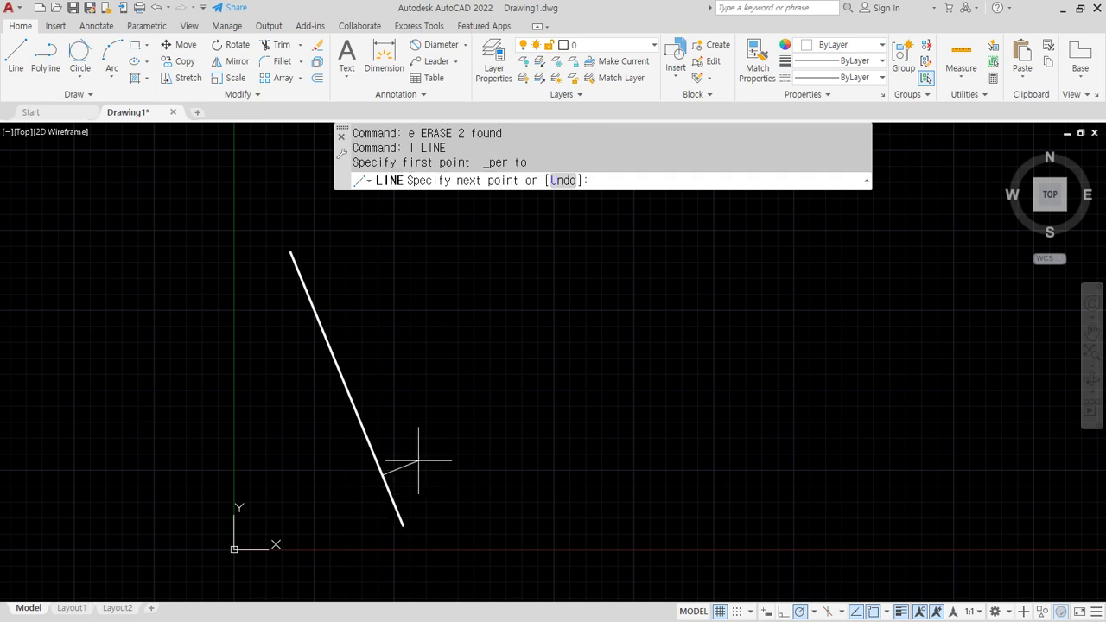
{"action": "left_click", "coordinate": [738, 320]}
{"action": "key", "text": "Return"}
{"action": "middle_click_drag", "start_coordinate": [469, 398], "coordinate": [425, 401]}
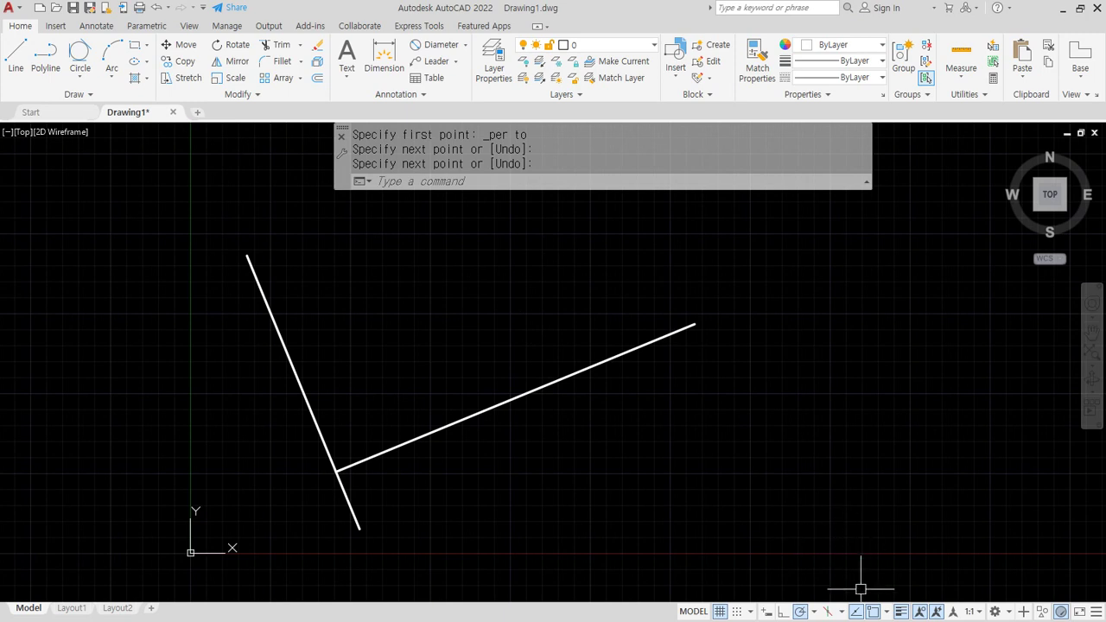
Step: Draw a line from a free point above the long line, ending perpendicular on it
{"action": "left_click", "coordinate": [883, 611]}
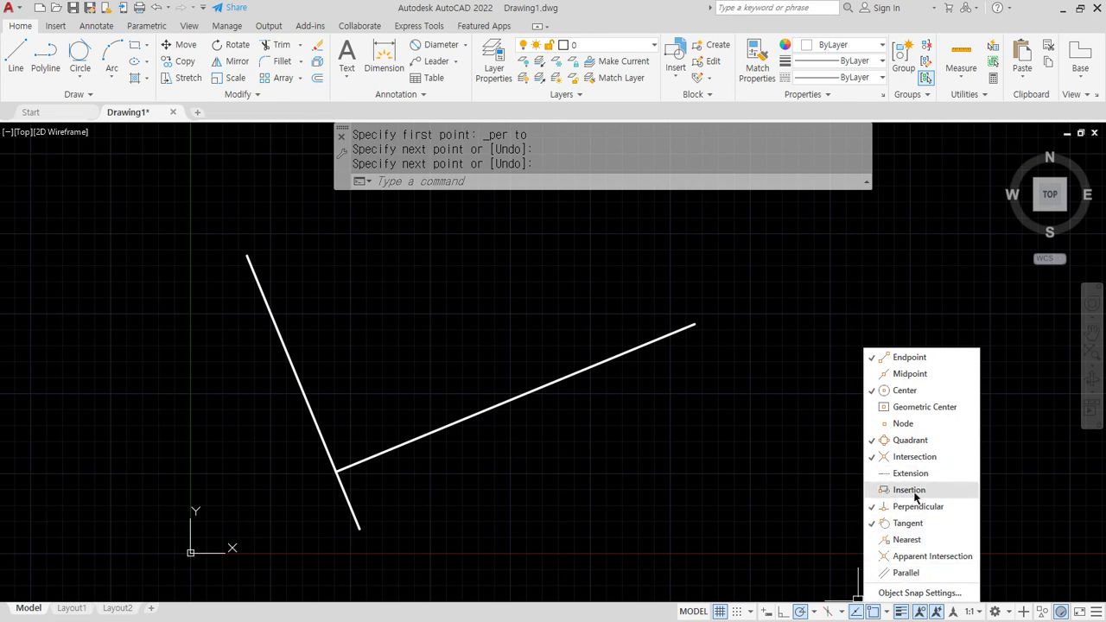
{"action": "left_click", "coordinate": [711, 489]}
{"action": "type", "text": "l"}
{"action": "key", "text": "Return"}
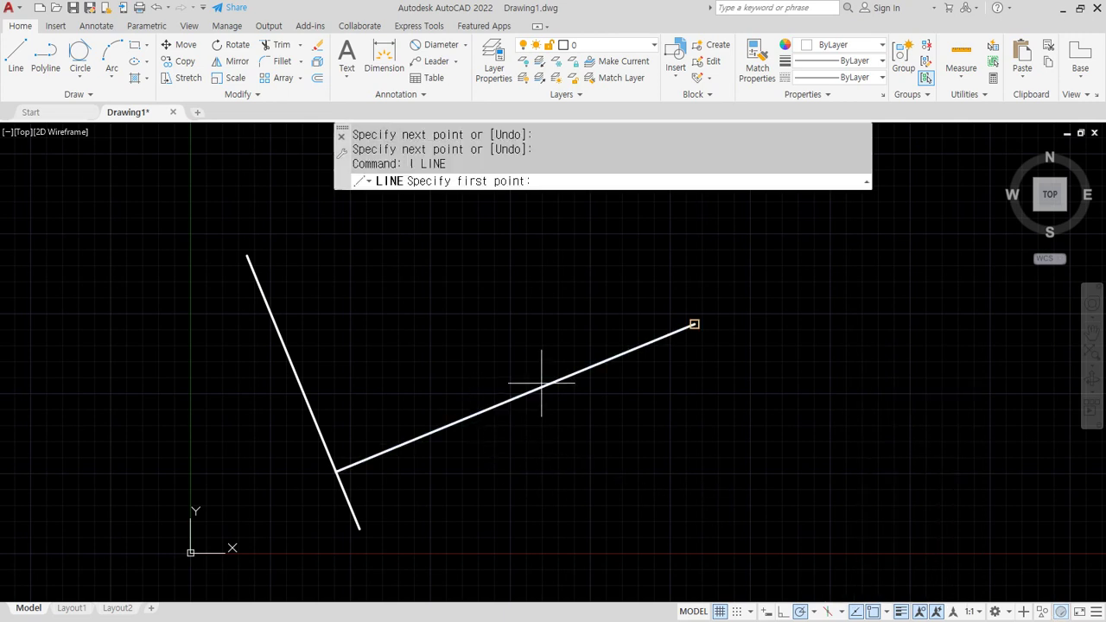
{"action": "left_click", "coordinate": [488, 223]}
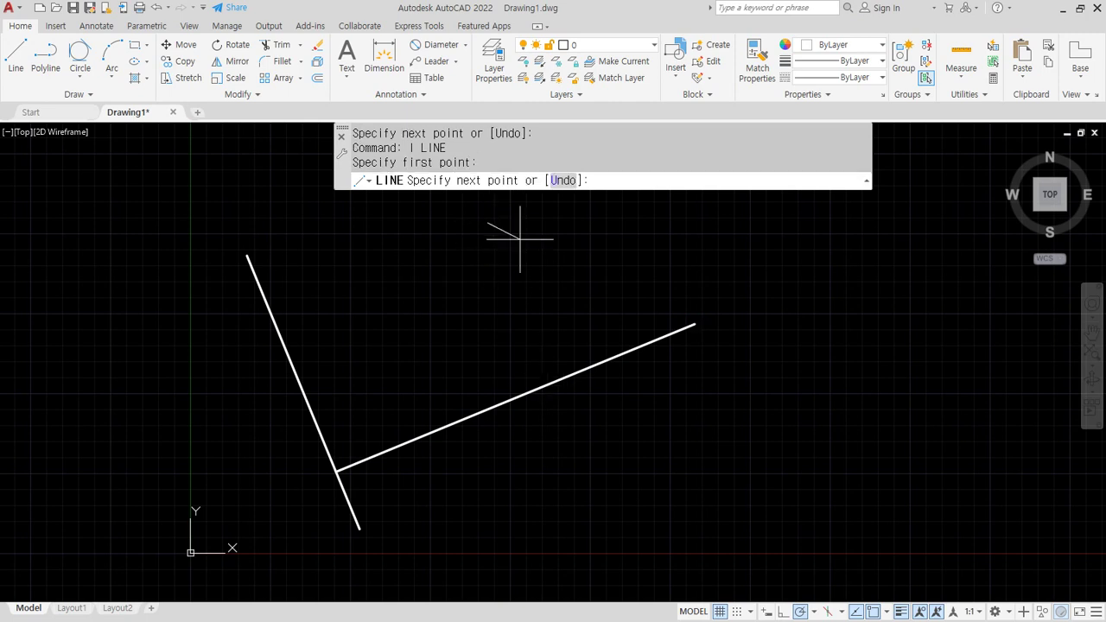
{"action": "left_click", "coordinate": [595, 356]}
{"action": "key", "text": "Return"}
Step: Erase the short line that meets the long line from above
{"action": "left_click", "coordinate": [546, 247]}
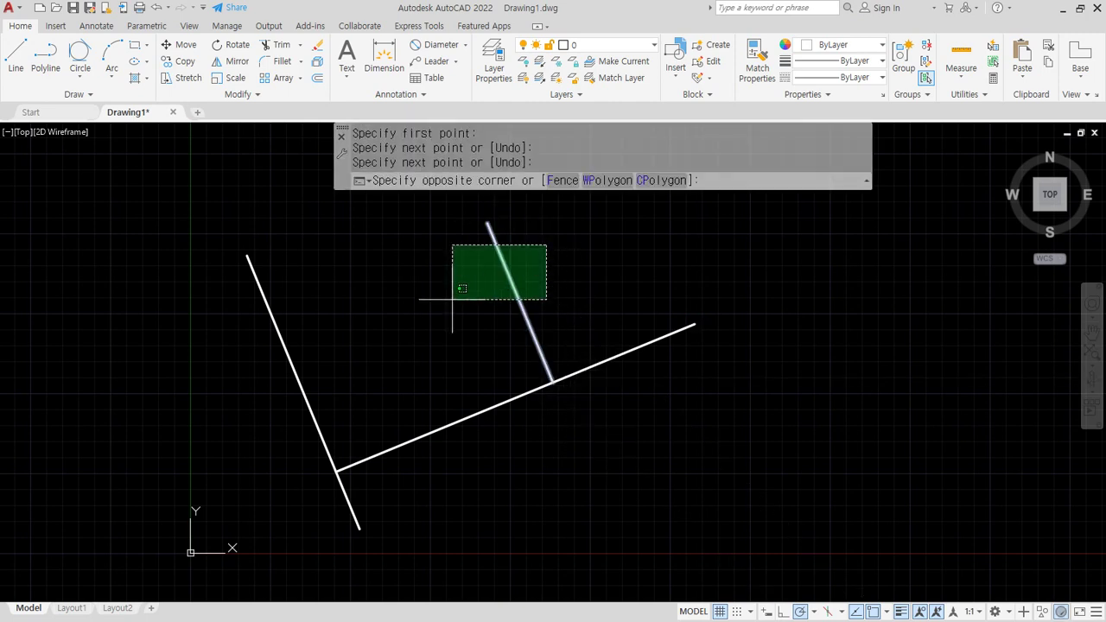
{"action": "left_click", "coordinate": [454, 300]}
{"action": "type", "text": "e"}
{"action": "key", "text": "Return"}
{"action": "type", "text": "l"}
{"action": "key", "text": "Return"}
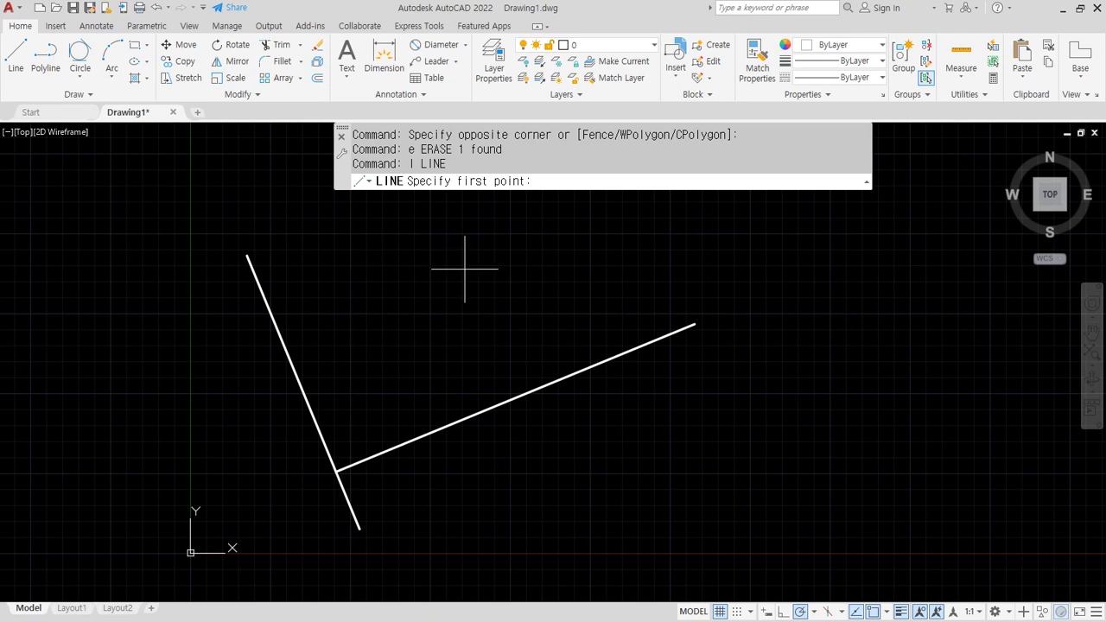
{"action": "right_click", "coordinate": [486, 239], "text": "shift"}
{"action": "key", "text": "Escape"}
{"action": "left_click", "coordinate": [602, 205]}
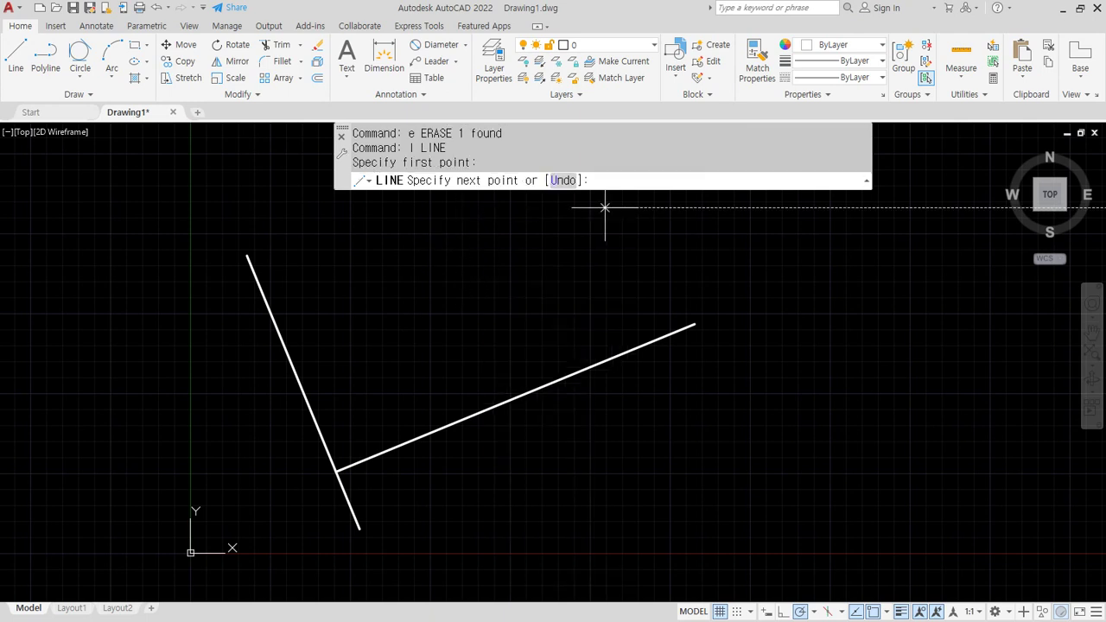
{"action": "key", "text": "Escape"}
Step: Draw a line starting with a one-time Perpendicular snap to the long line, placed beyond its upper end and running up to the left
{"action": "key", "text": "Return"}
{"action": "right_click", "coordinate": [582, 229], "text": "shift"}
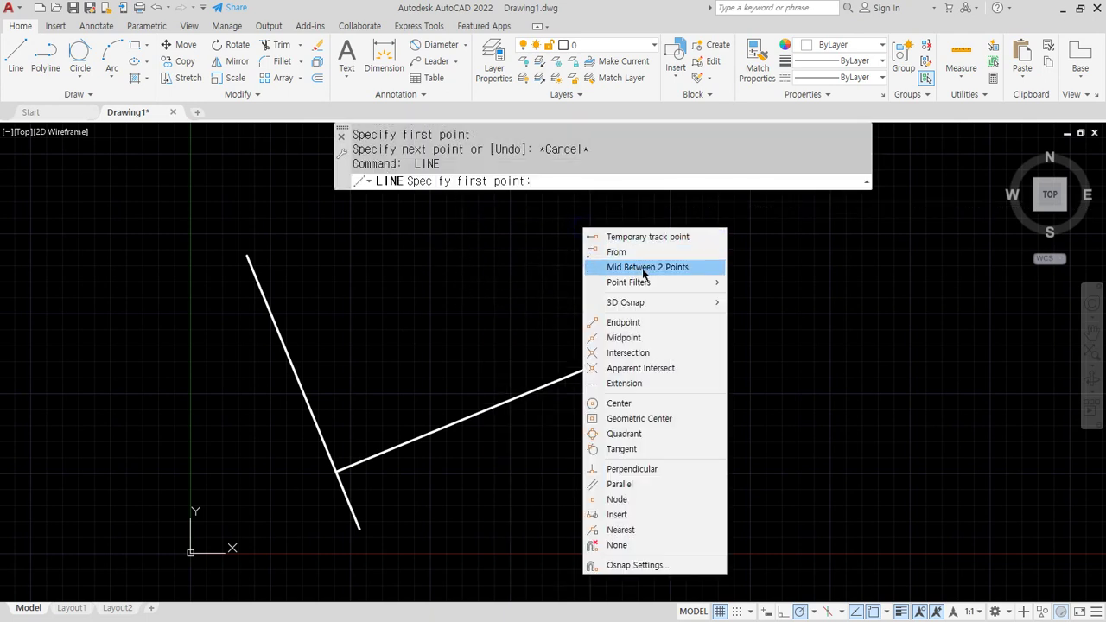
{"action": "left_click", "coordinate": [639, 467]}
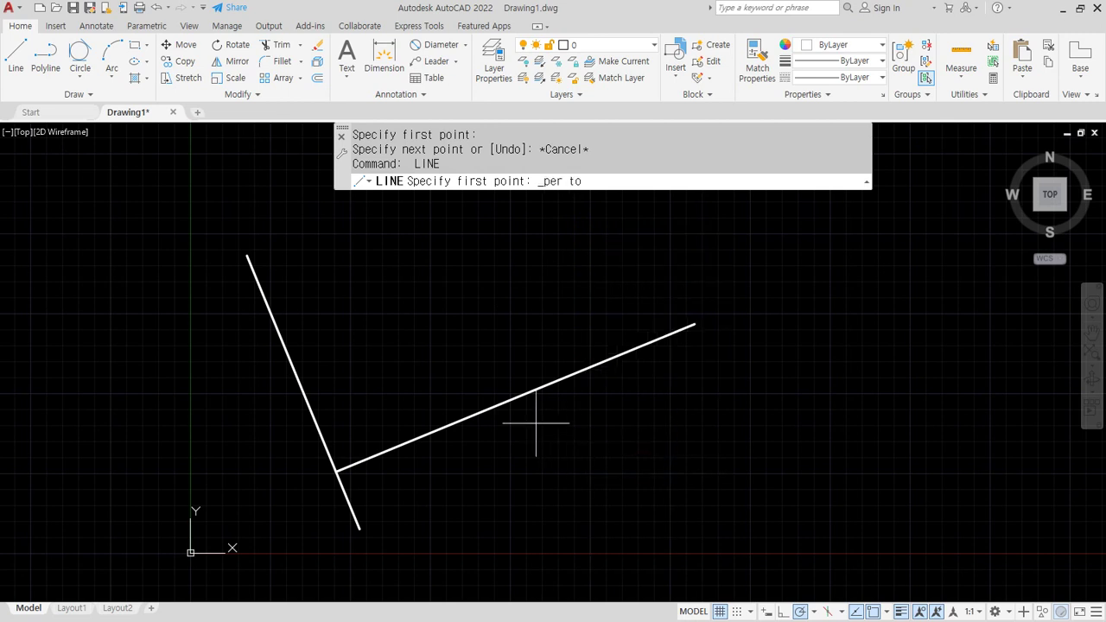
{"action": "left_click", "coordinate": [494, 400]}
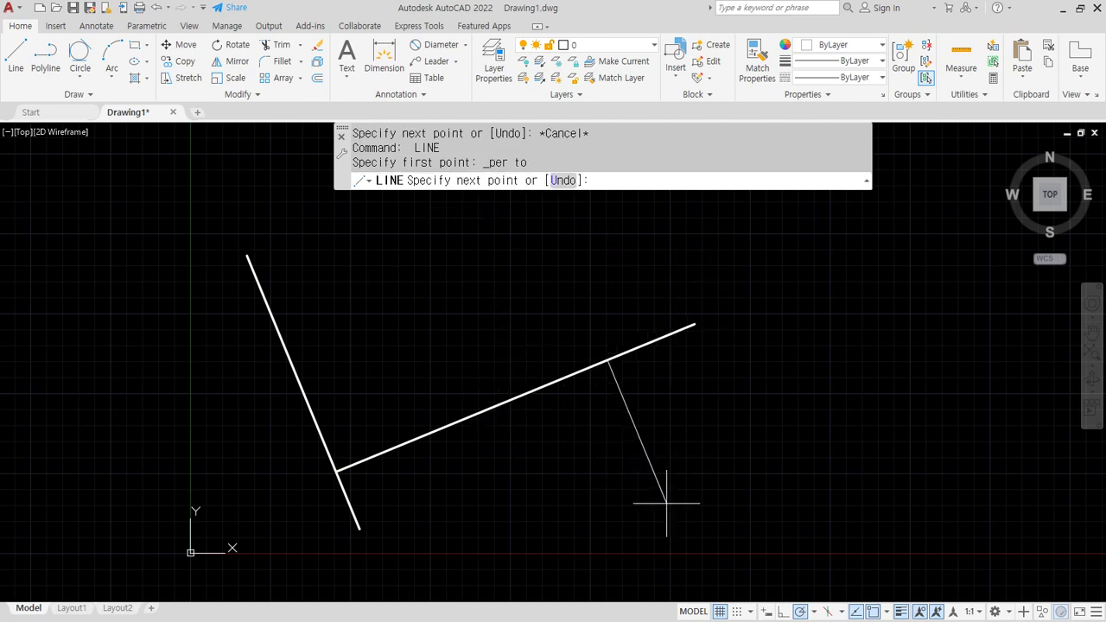
{"action": "middle_click_drag", "start_coordinate": [671, 244], "coordinate": [554, 338]}
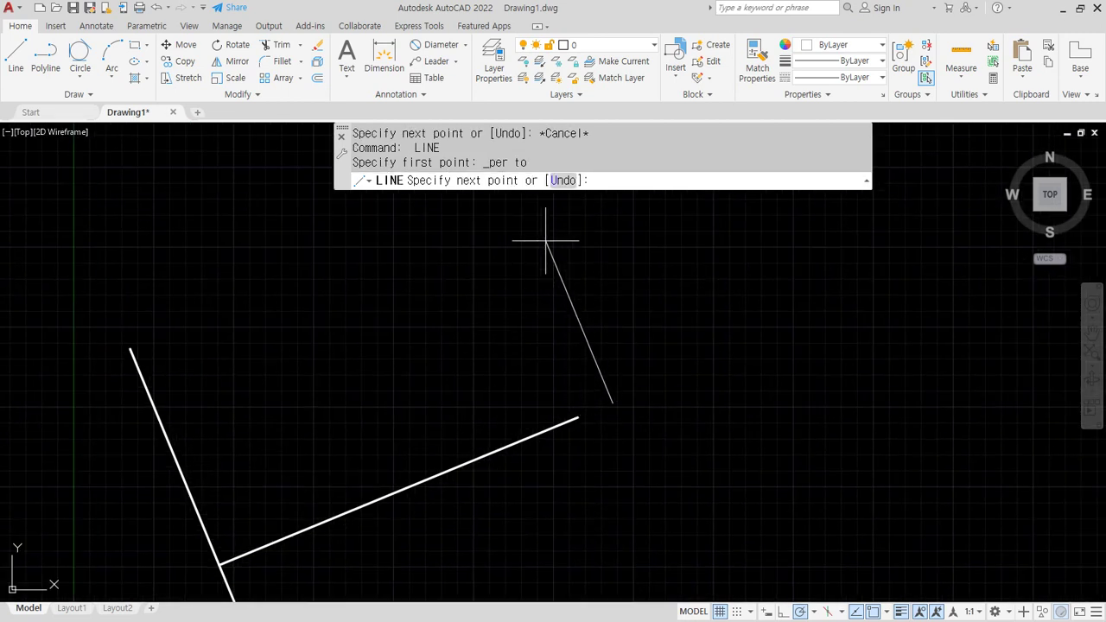
{"action": "left_click", "coordinate": [584, 210]}
{"action": "middle_click_drag", "start_coordinate": [411, 299], "coordinate": [427, 340]}
{"action": "key", "text": "Return"}
Step: Try to draw a line between the two parallel slanted lines using a Perpendicular snap at both ends
{"action": "key", "text": "Return"}
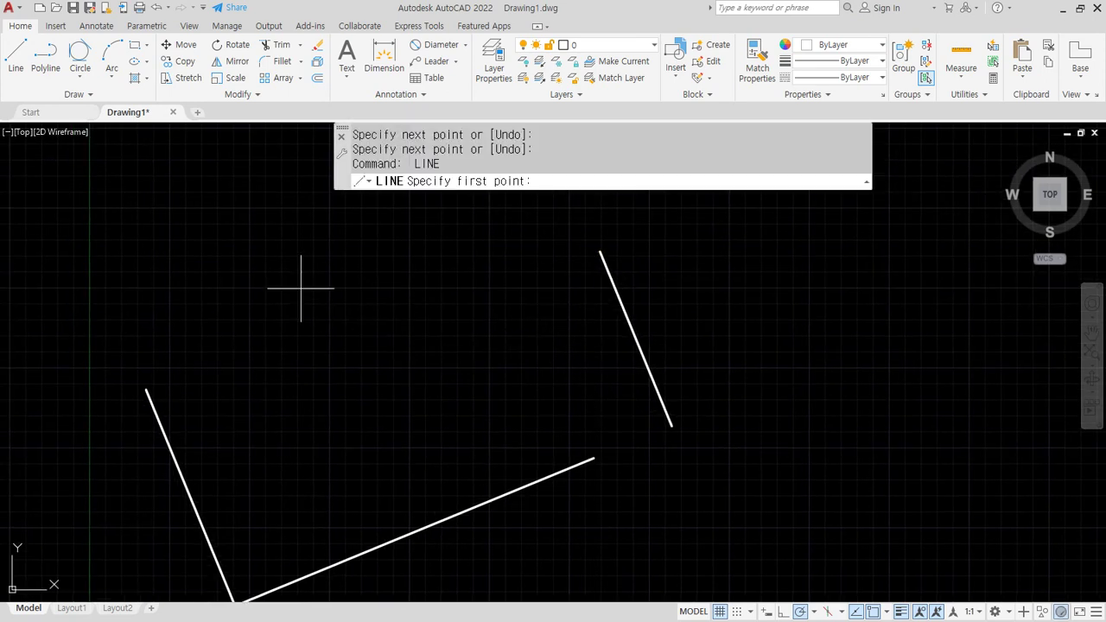
{"action": "right_click", "coordinate": [301, 278], "text": "shift"}
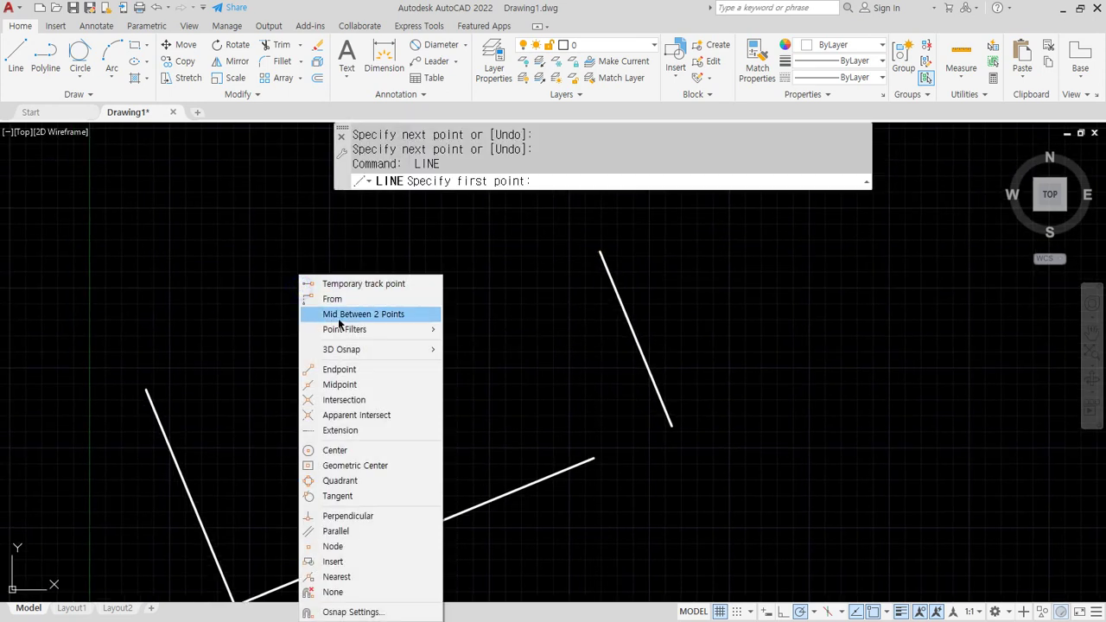
{"action": "left_click", "coordinate": [367, 515]}
{"action": "left_click", "coordinate": [173, 466]}
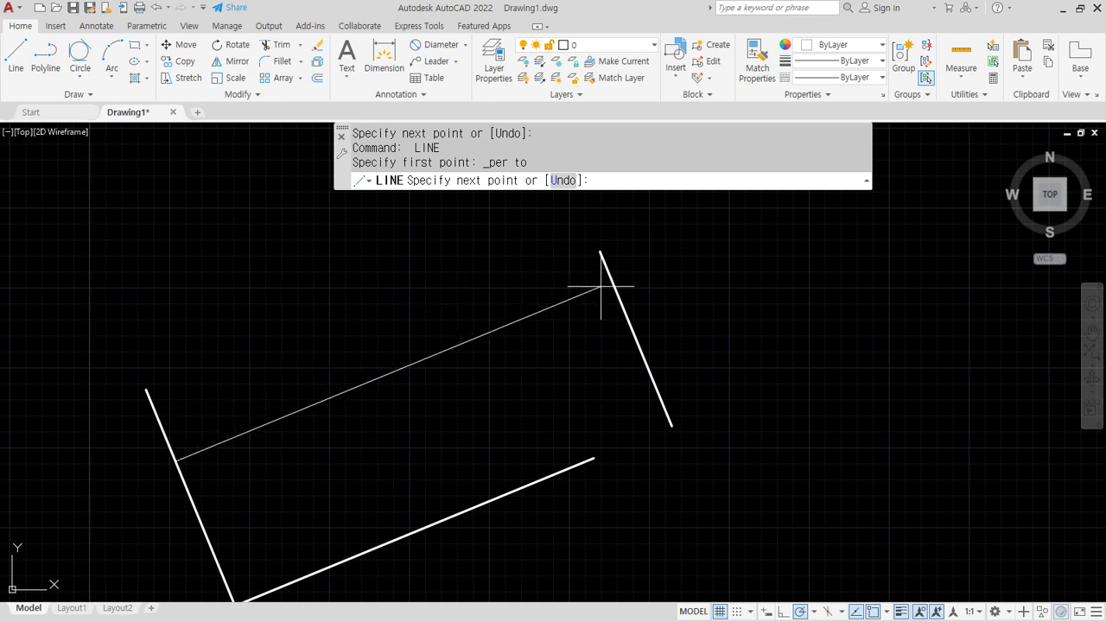
{"action": "type", "text": "per to"}
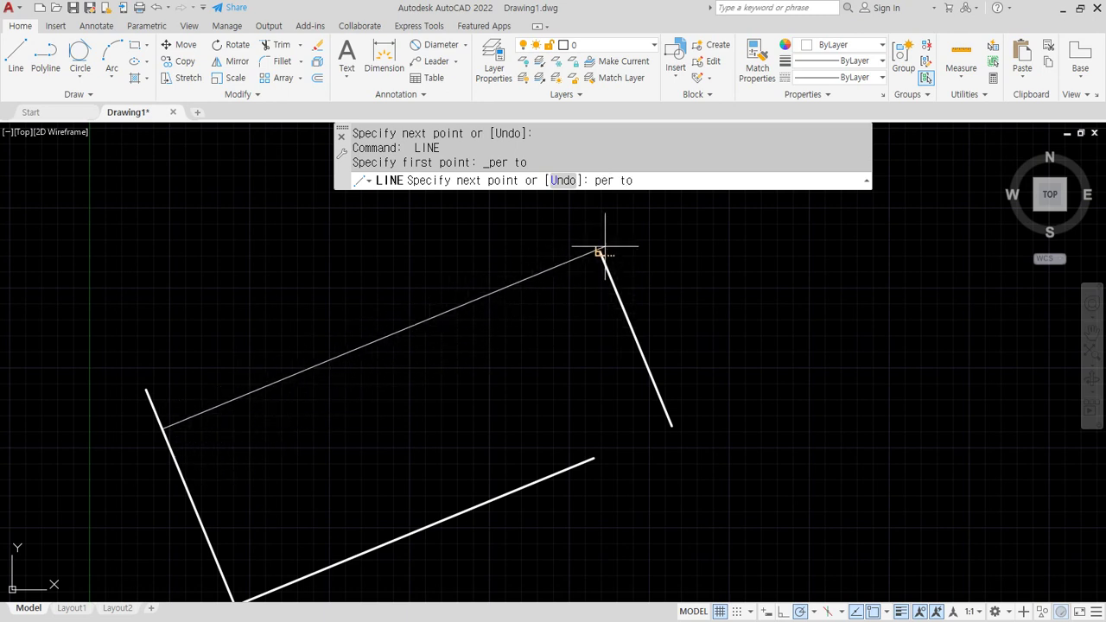
{"action": "left_click", "coordinate": [610, 279]}
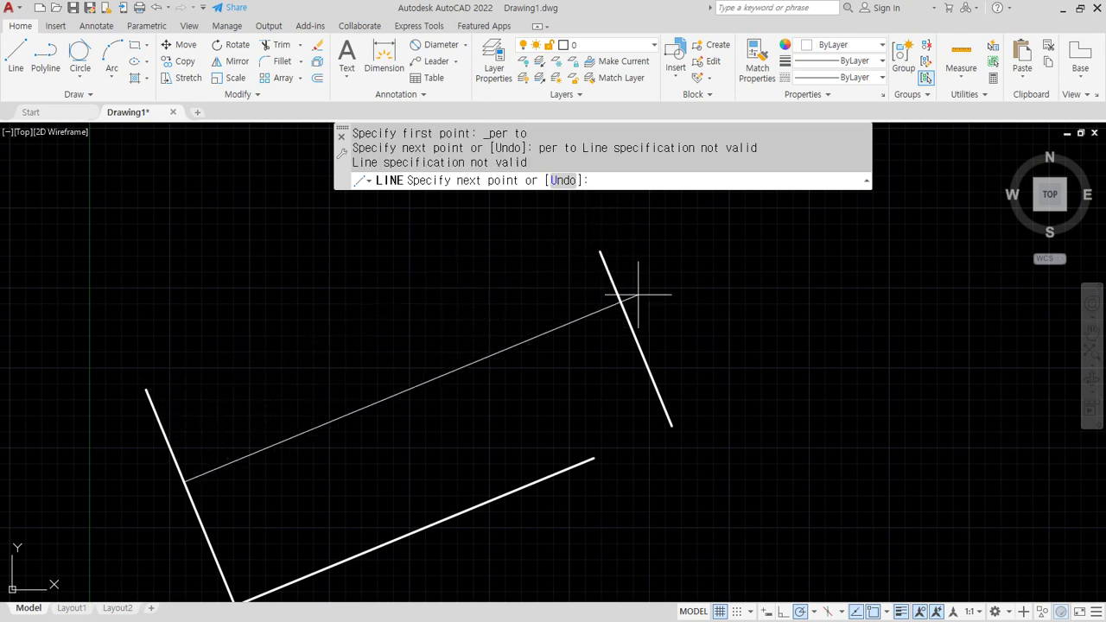
{"action": "key", "text": "Return"}
Step: Erase all three lines in the drawing
{"action": "scroll", "coordinate": [611, 367], "scroll_direction": "down", "scroll_amount": 2}
{"action": "middle_click_drag", "start_coordinate": [458, 406], "coordinate": [532, 284]}
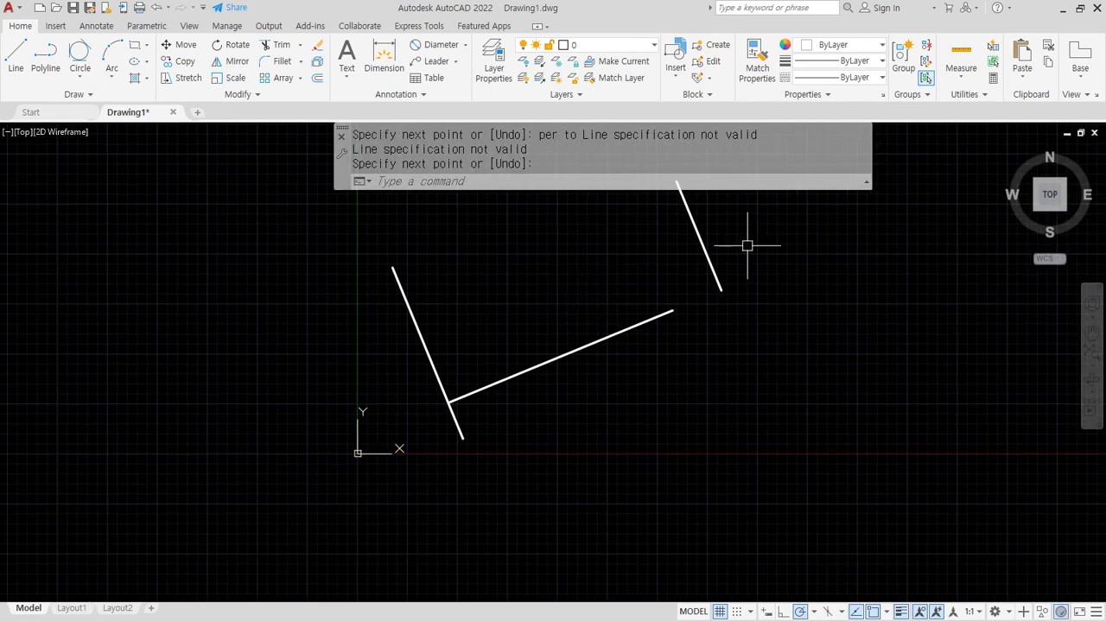
{"action": "left_click", "coordinate": [790, 244]}
{"action": "left_click", "coordinate": [336, 496]}
{"action": "type", "text": "e"}
{"action": "key", "text": "Return"}
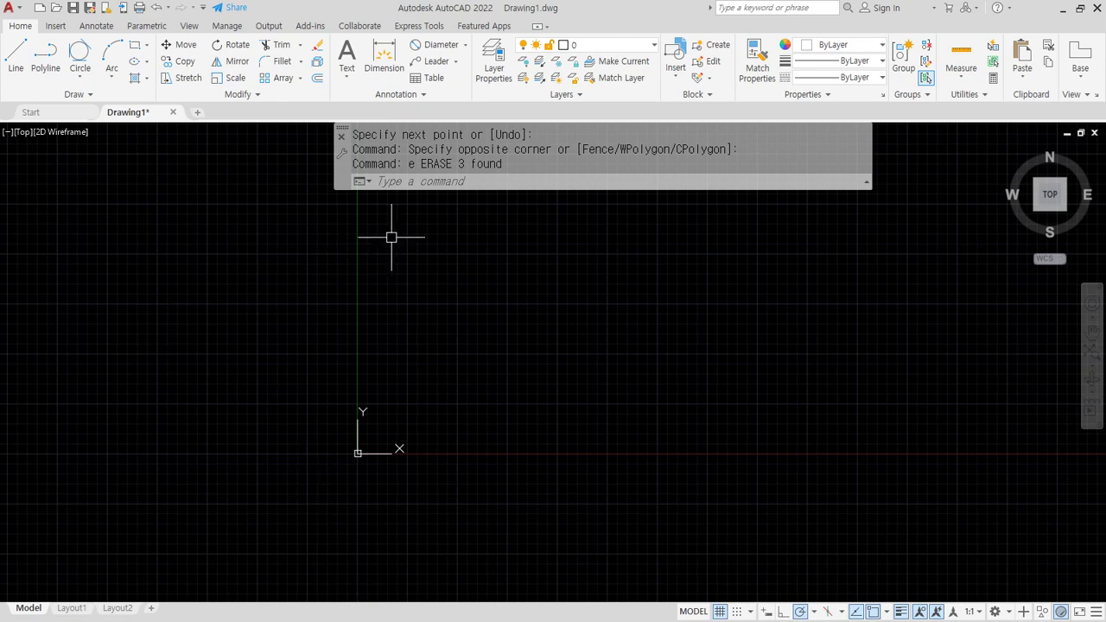
{"action": "right_click", "coordinate": [455, 215], "text": "shift"}
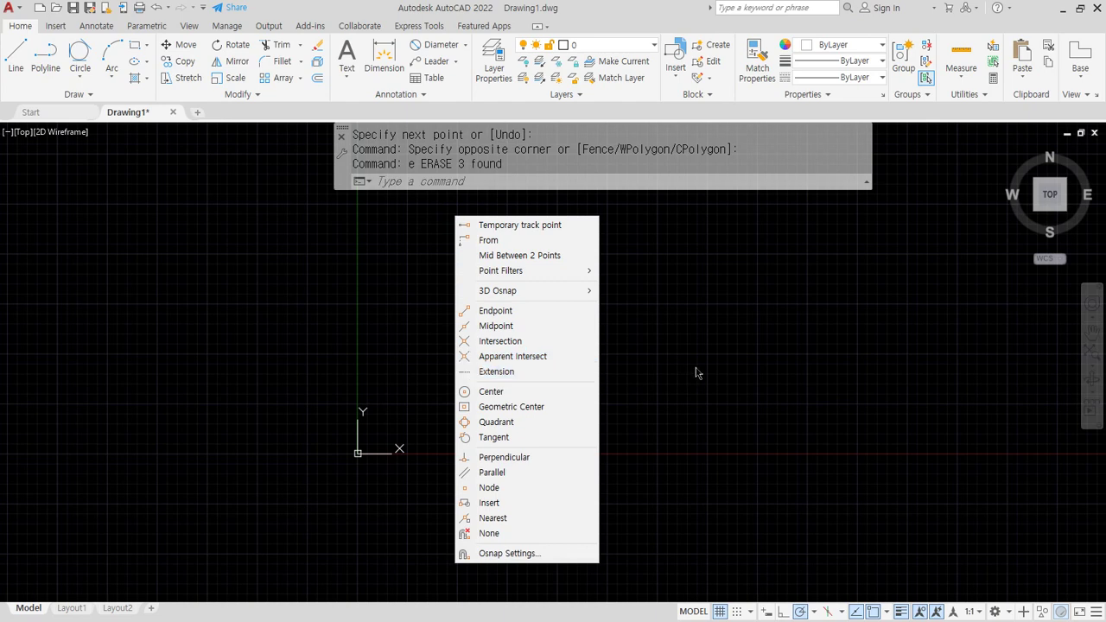
{"action": "key", "text": "Escape"}
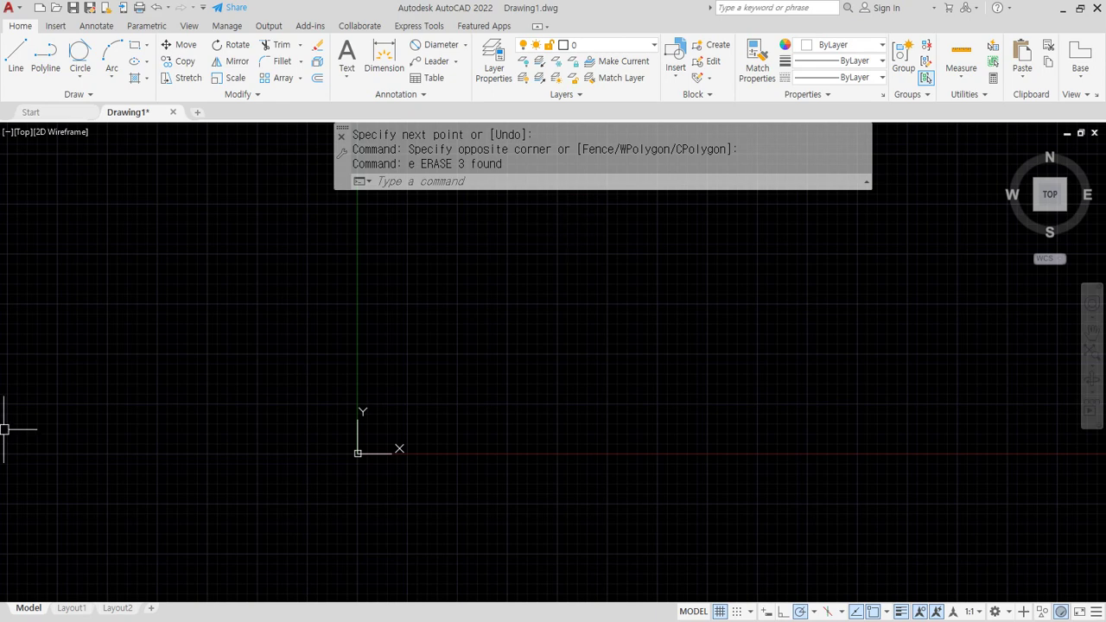
Step: Switch to the Notepad lesson notes and highlight the Offset(간격띄우기 O) entry below the OSNAP section
{"action": "key", "text": "alt+Tab"}
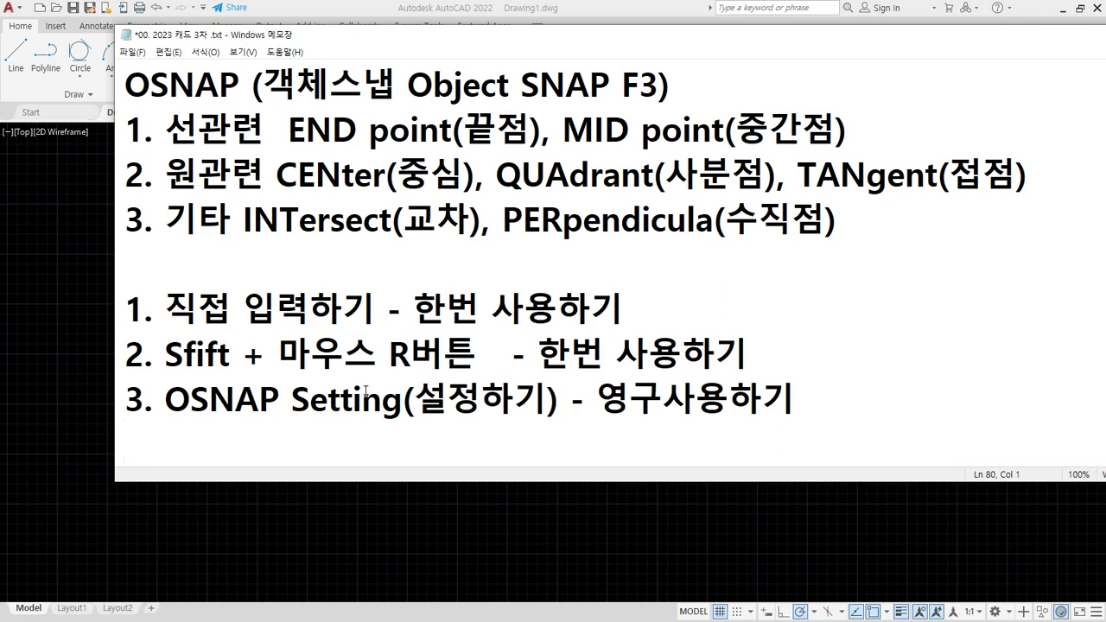
{"action": "scroll", "coordinate": [366, 393], "scroll_direction": "down", "scroll_amount": 2}
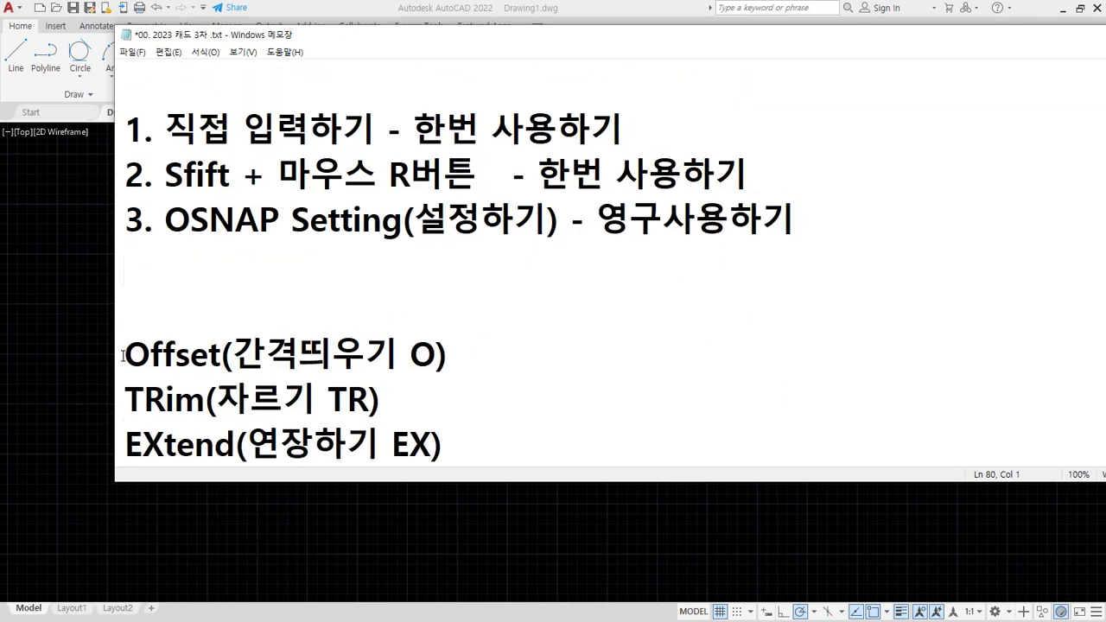
{"action": "left_click_drag", "start_coordinate": [123, 354], "coordinate": [476, 362]}
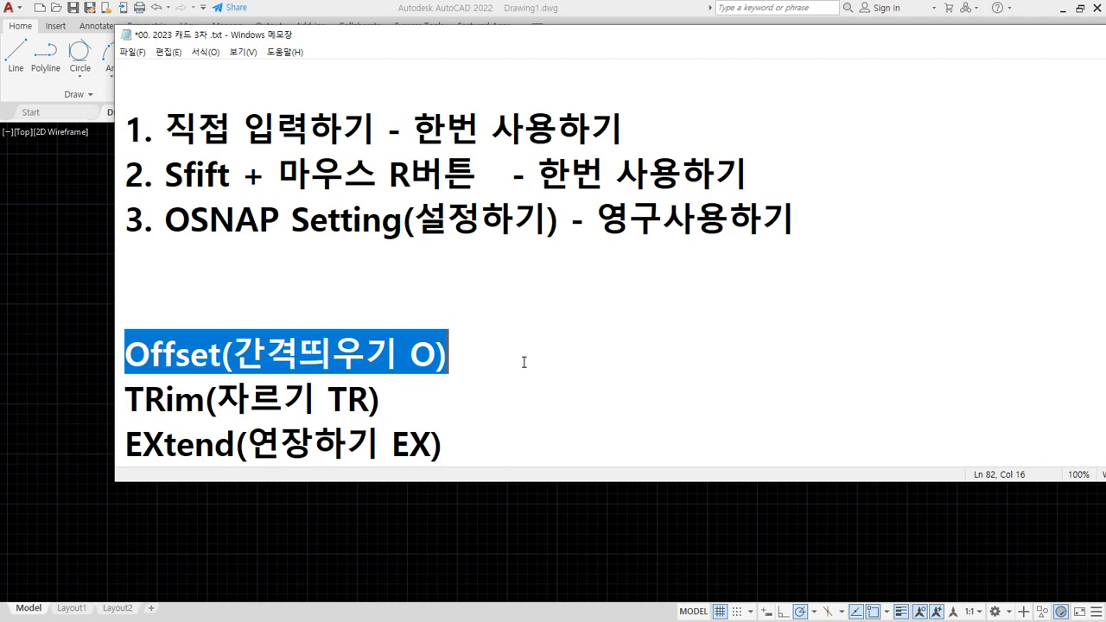
Step: Return to AutoCAD and draw a single slanted line descending to the right, above the X axis
{"action": "left_click", "coordinate": [287, 566]}
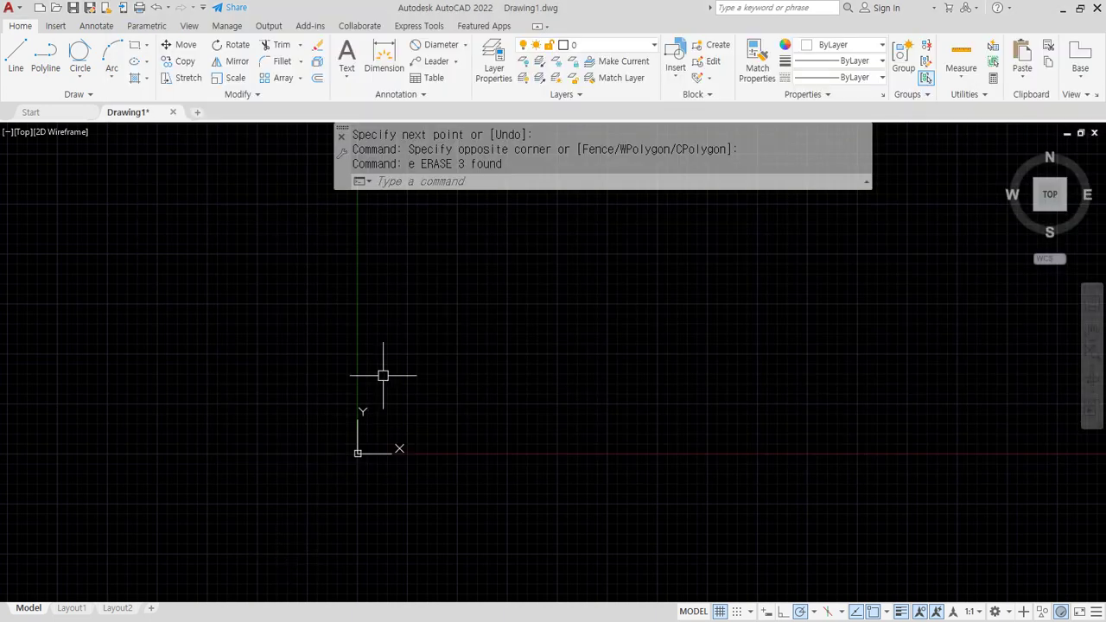
{"action": "type", "text": "l"}
{"action": "key", "text": "Return"}
{"action": "left_click", "coordinate": [460, 250]}
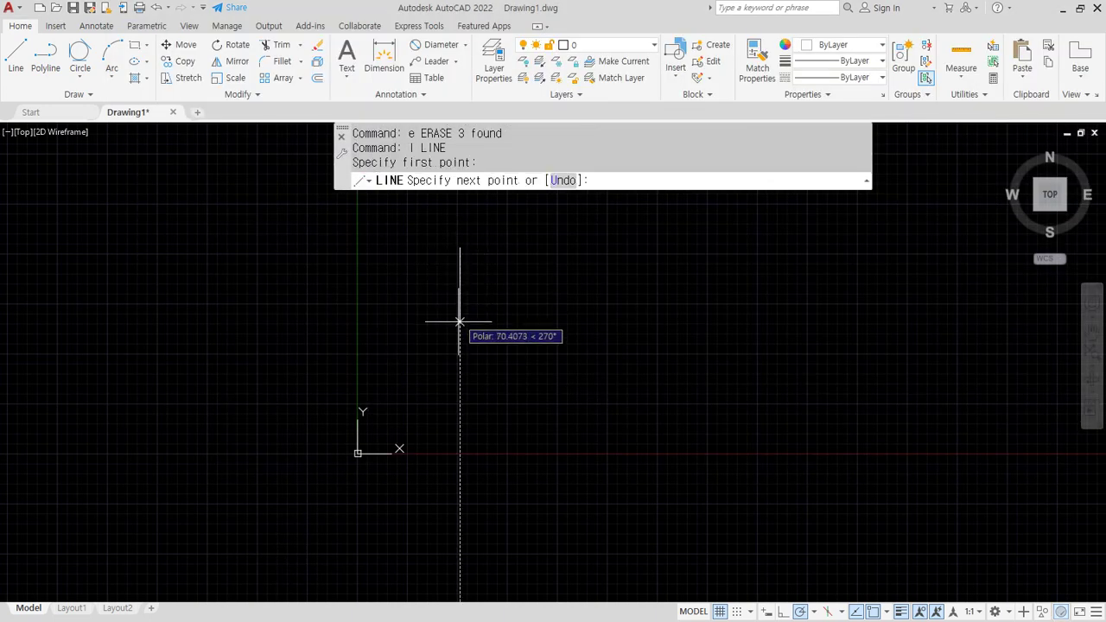
{"action": "left_click", "coordinate": [562, 449]}
{"action": "key", "text": "Return"}
Step: Offset the slanted line by a distance of 40 to its right side
{"action": "middle_click_drag", "start_coordinate": [549, 308], "coordinate": [410, 340]}
{"action": "scroll", "coordinate": [410, 340], "scroll_direction": "up", "scroll_amount": 2}
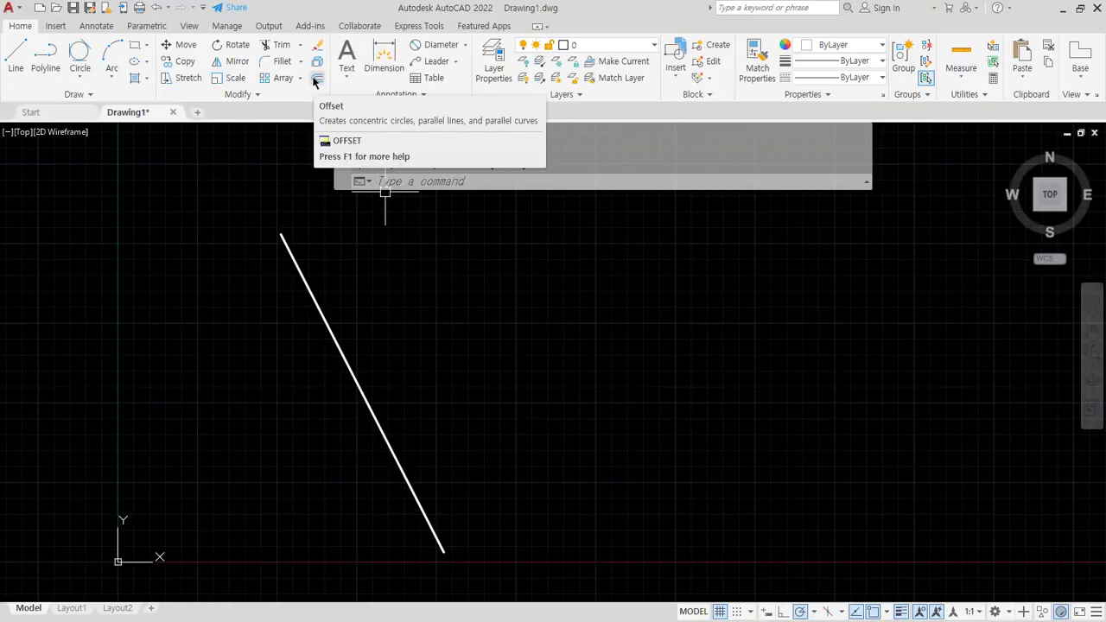
{"action": "left_click", "coordinate": [316, 78]}
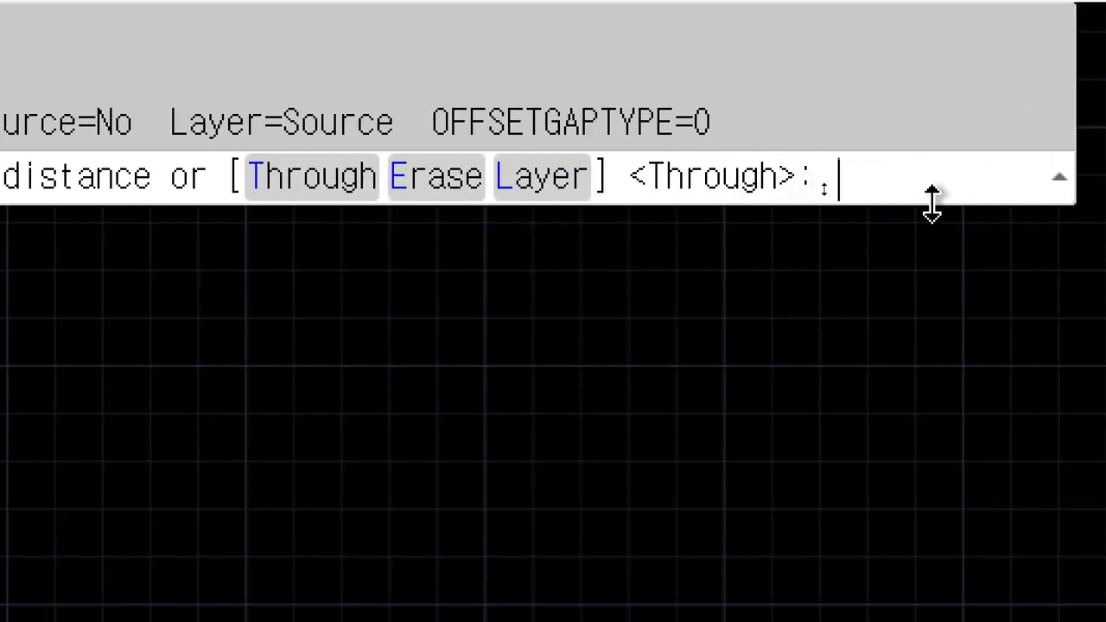
{"action": "type", "text": "40"}
{"action": "key", "text": "Return"}
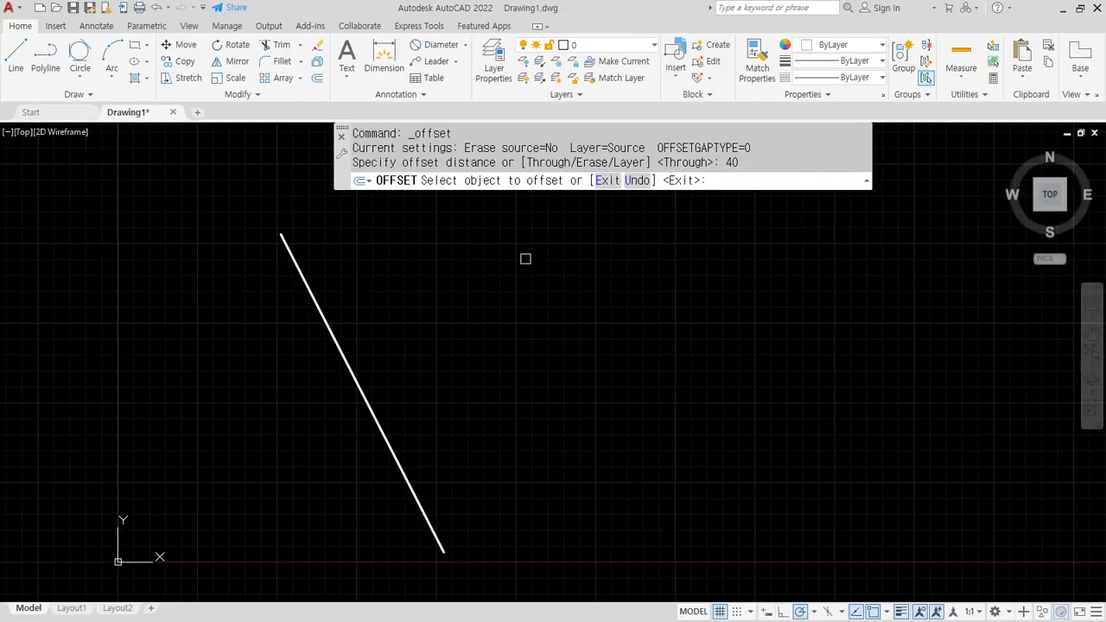
{"action": "left_click", "coordinate": [322, 311]}
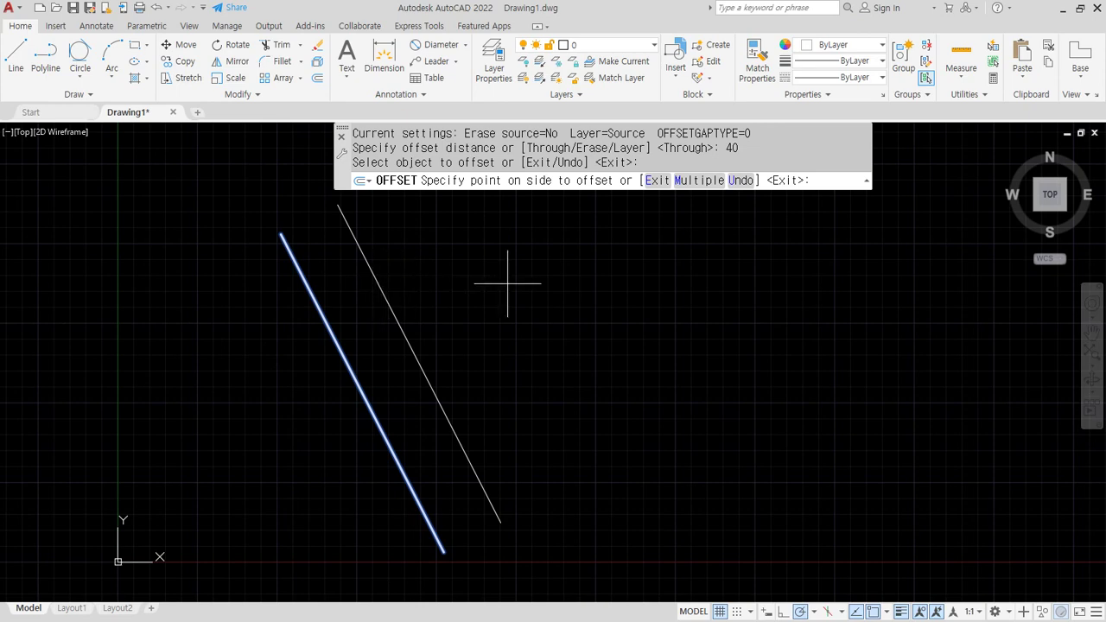
{"action": "scroll", "coordinate": [383, 297], "scroll_direction": "up", "scroll_amount": 6}
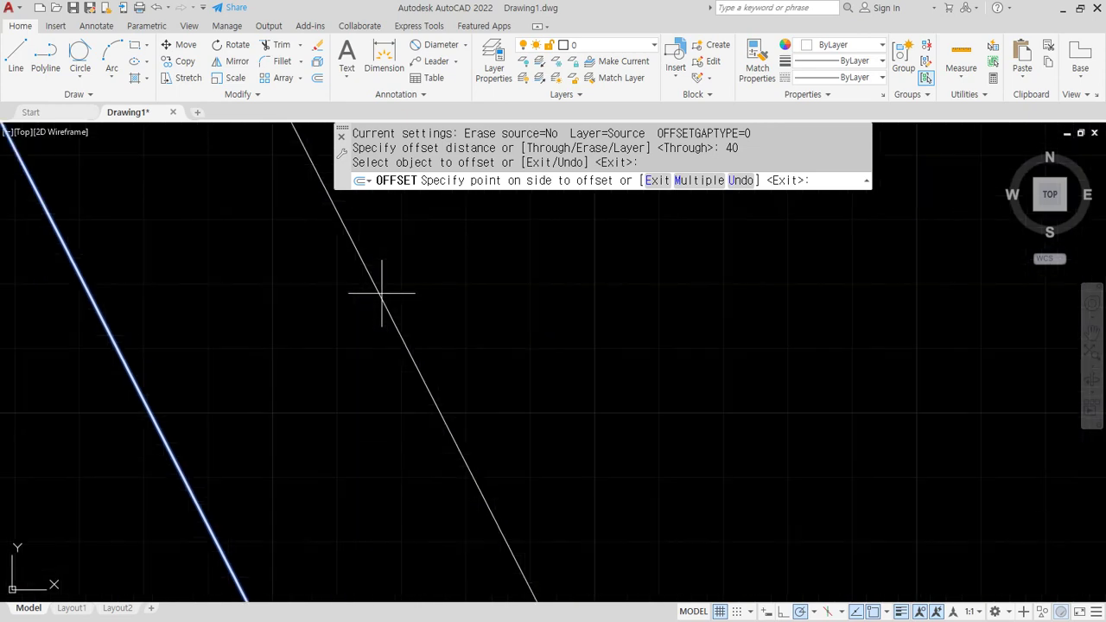
{"action": "scroll", "coordinate": [381, 292], "scroll_direction": "down", "scroll_amount": 6}
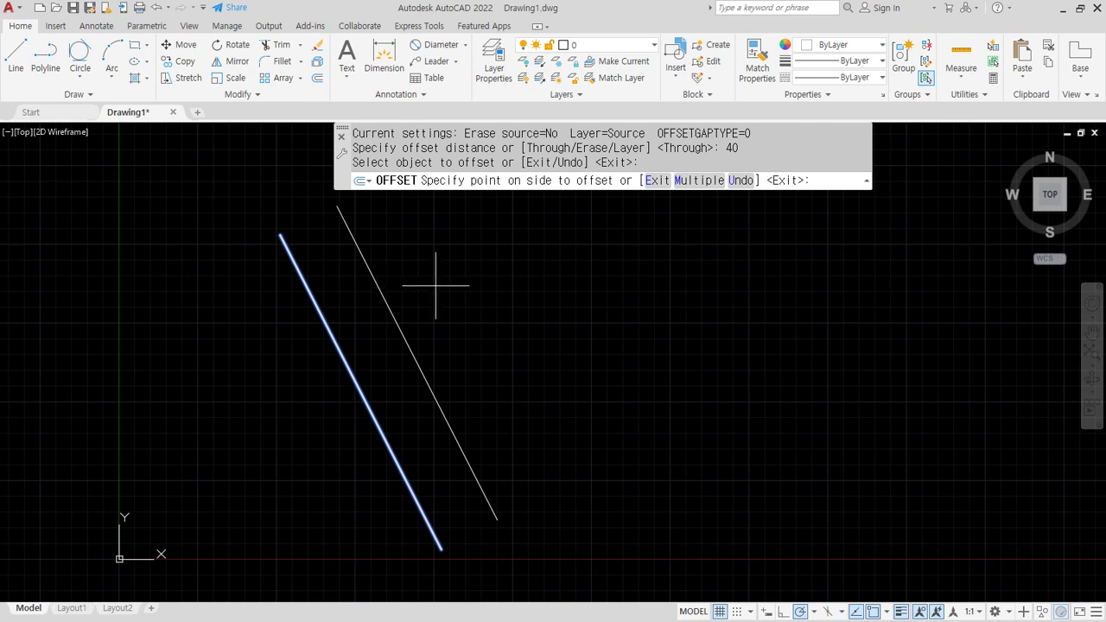
{"action": "left_click", "coordinate": [609, 280]}
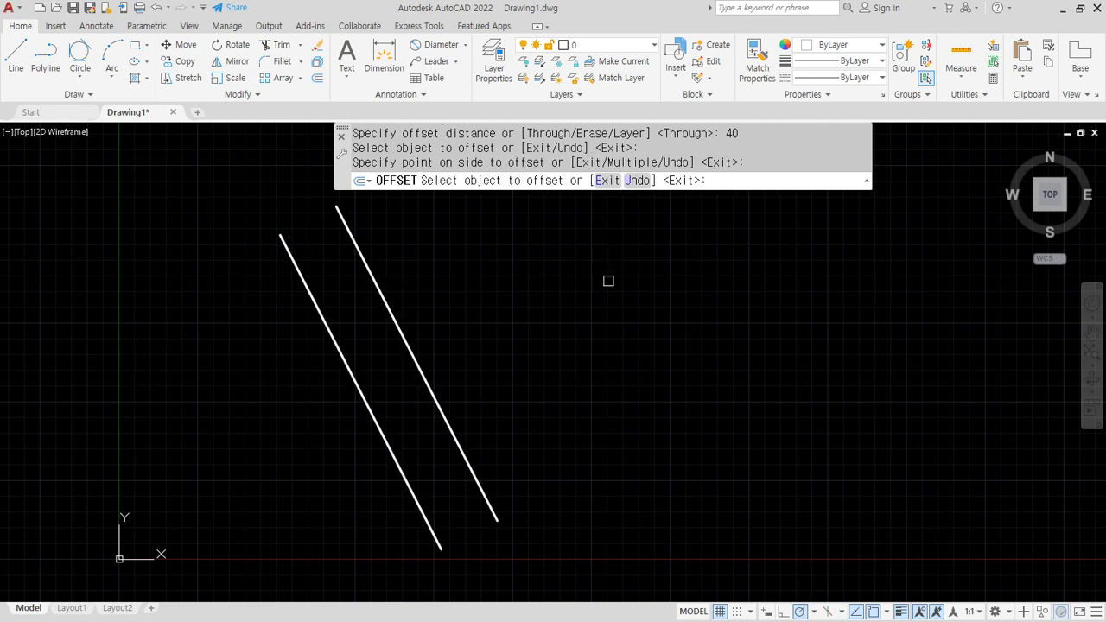
Step: Offset the slanted lines by 40 again, adding three more parallel copies outward on the right side and one on the left side
{"action": "left_click", "coordinate": [397, 320]}
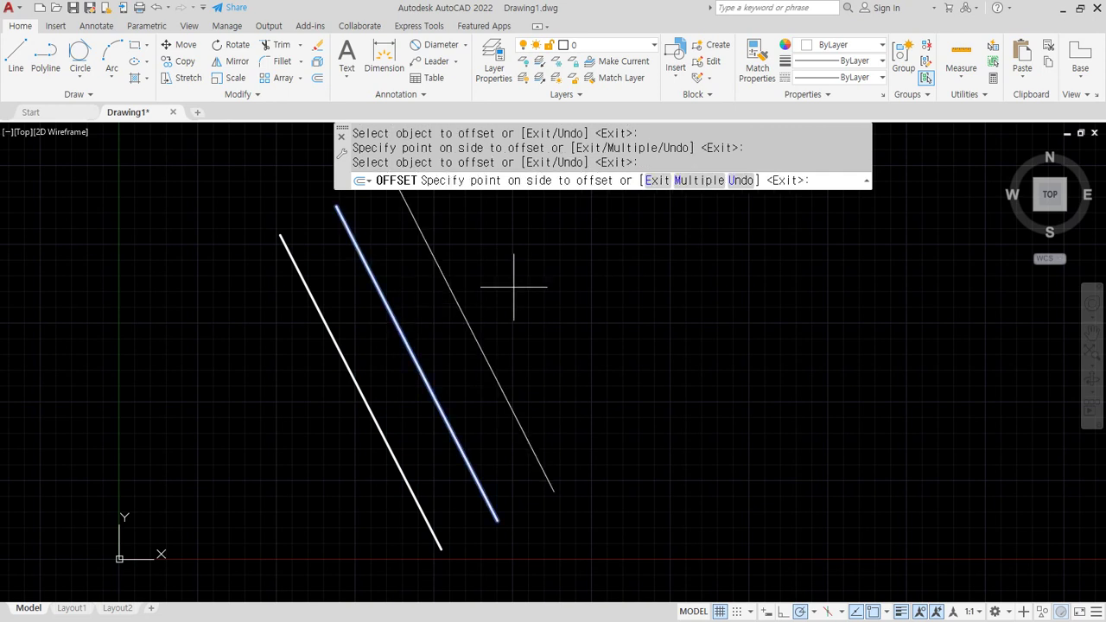
{"action": "left_click", "coordinate": [610, 272]}
{"action": "left_click", "coordinate": [317, 307]}
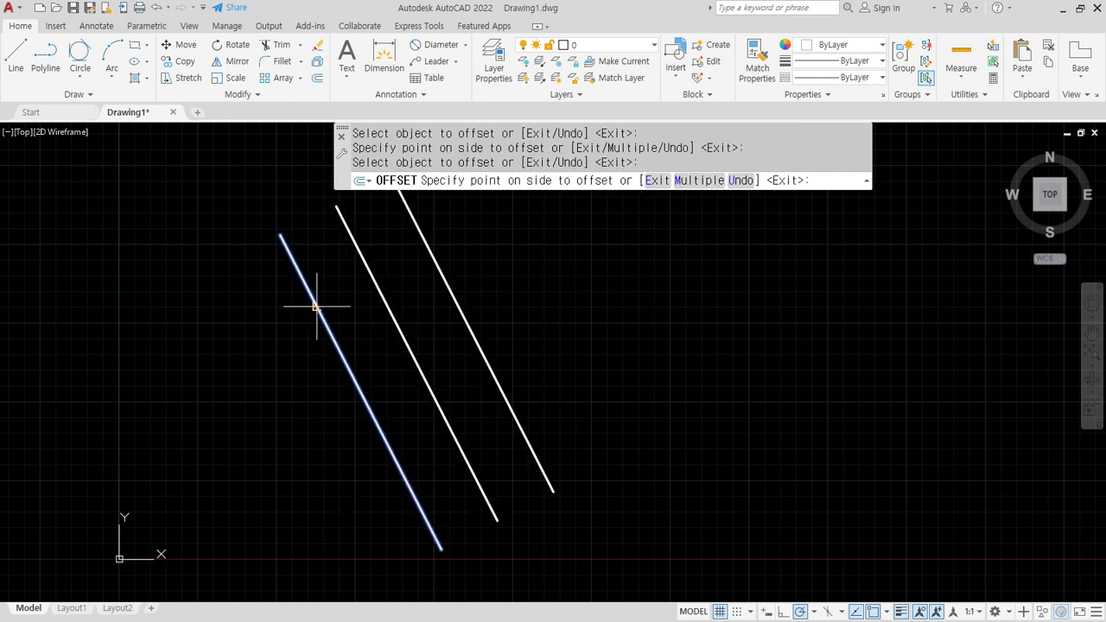
{"action": "left_click", "coordinate": [132, 319]}
{"action": "left_click", "coordinate": [448, 287]}
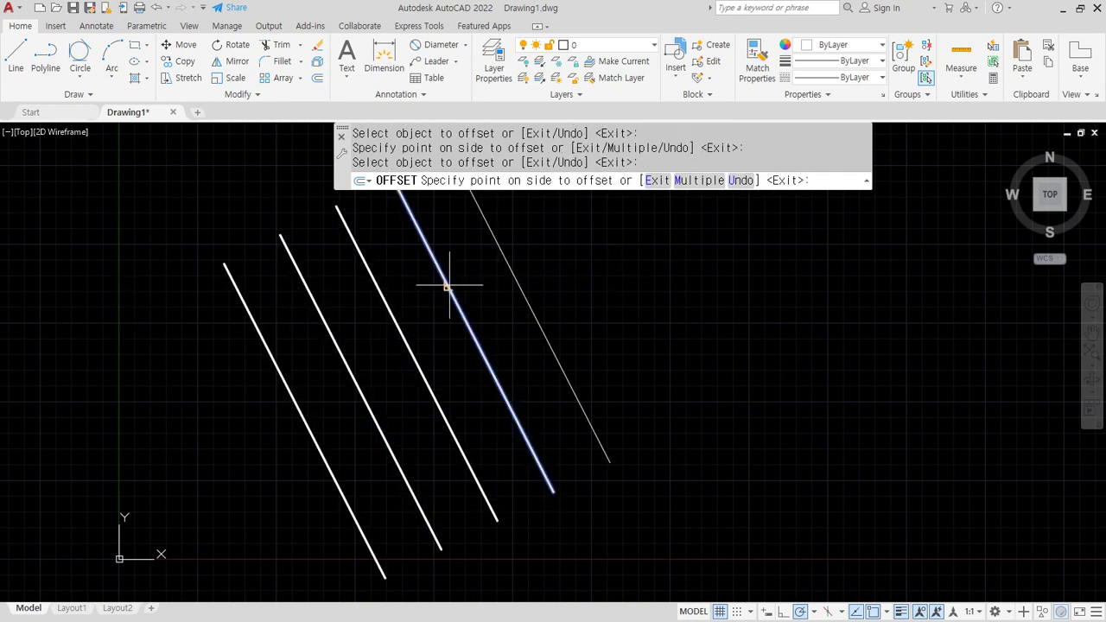
{"action": "left_click", "coordinate": [610, 278]}
{"action": "left_click", "coordinate": [531, 301]}
{"action": "left_click", "coordinate": [646, 277]}
{"action": "middle_click_drag", "start_coordinate": [605, 272], "coordinate": [555, 315]}
{"action": "key", "text": "Return"}
{"action": "mouse_move", "coordinate": [456, 307]}
{"action": "left_mouse_down"}
{"action": "mouse_move", "coordinate": [519, 280]}
{"action": "mouse_move", "coordinate": [517, 292]}
{"action": "left_mouse_up"}
{"action": "mouse_move", "coordinate": [450, 301]}
{"action": "left_mouse_down"}
{"action": "mouse_move", "coordinate": [436, 324]}
{"action": "mouse_move", "coordinate": [405, 328]}
{"action": "left_mouse_up"}
{"action": "mouse_move", "coordinate": [411, 310]}
{"action": "left_mouse_down"}
{"action": "mouse_move", "coordinate": [405, 329]}
{"action": "mouse_move", "coordinate": [416, 334]}
{"action": "left_mouse_up"}
{"action": "left_click_drag", "start_coordinate": [394, 332], "coordinate": [349, 365]}
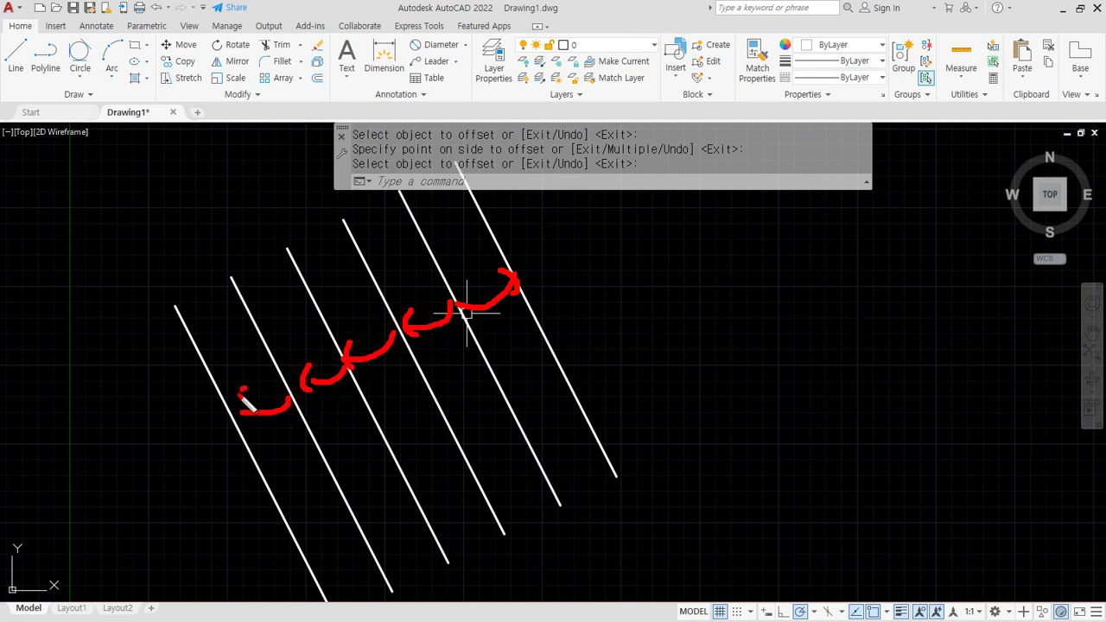
{"action": "key", "text": "Escape"}
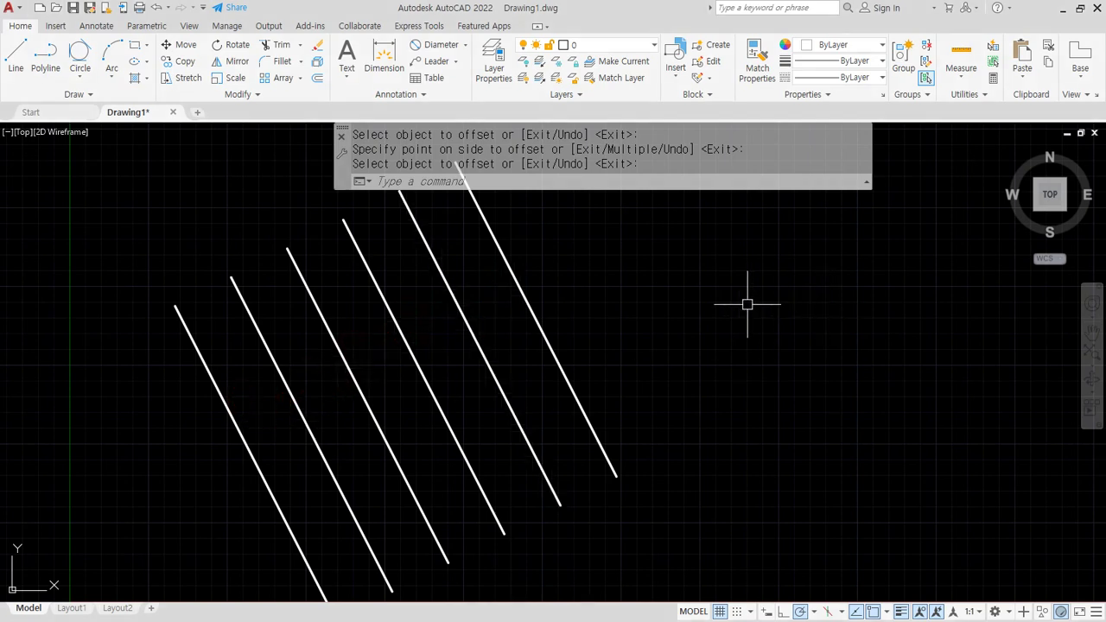
{"action": "left_click", "coordinate": [626, 211]}
{"action": "left_click", "coordinate": [622, 281]}
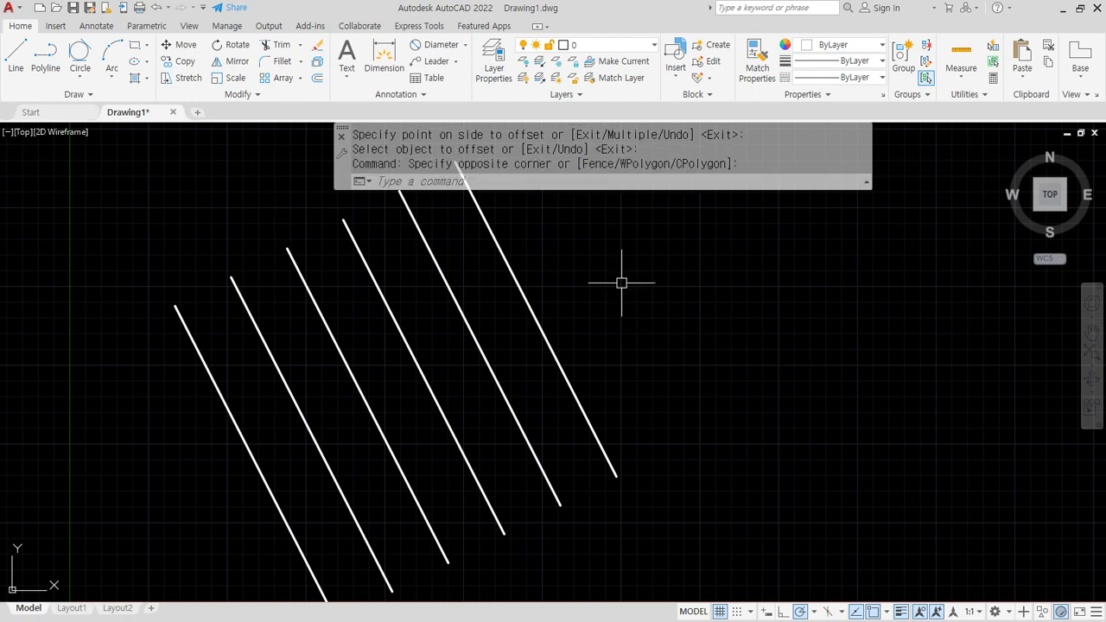
Step: Offset the rightmost slanted line with the retained distance of 40, adding two more successive copies to the right
{"action": "type", "text": "o"}
{"action": "key", "text": "Return"}
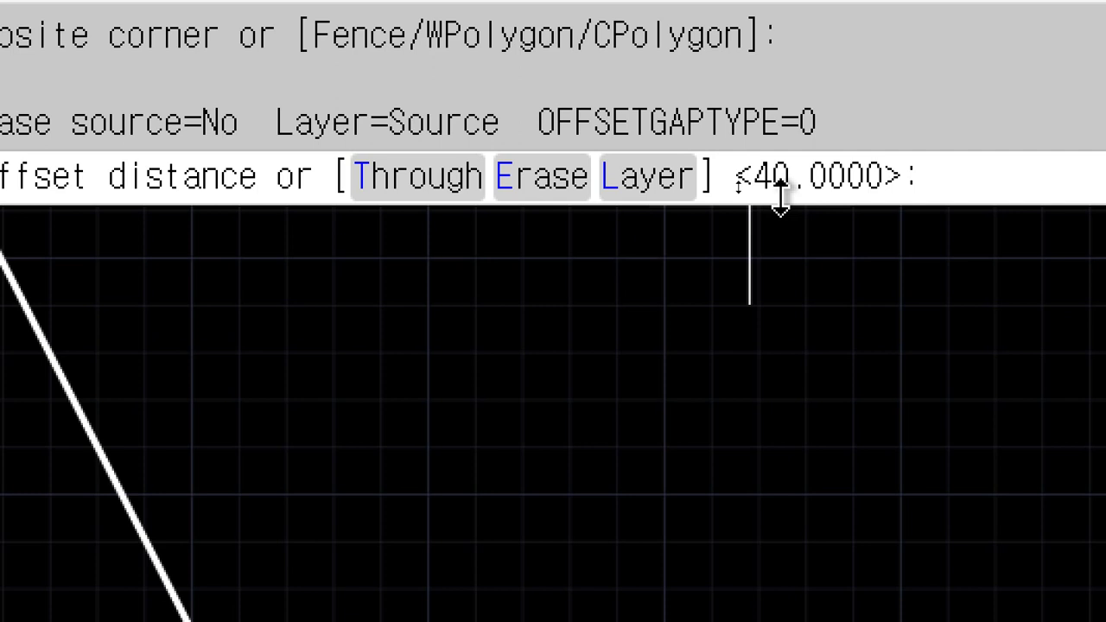
{"action": "key", "text": "Return"}
{"action": "scroll", "coordinate": [222, 518], "scroll_direction": "down", "scroll_amount": 3}
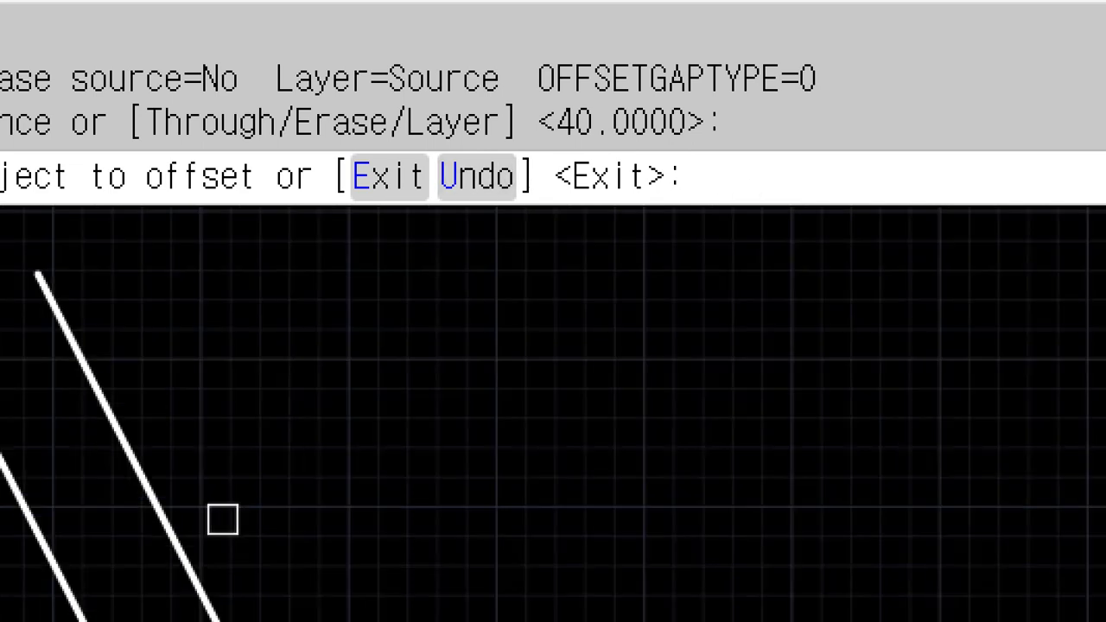
{"action": "left_click", "coordinate": [165, 517]}
{"action": "left_click", "coordinate": [345, 406]}
{"action": "left_click", "coordinate": [289, 455]}
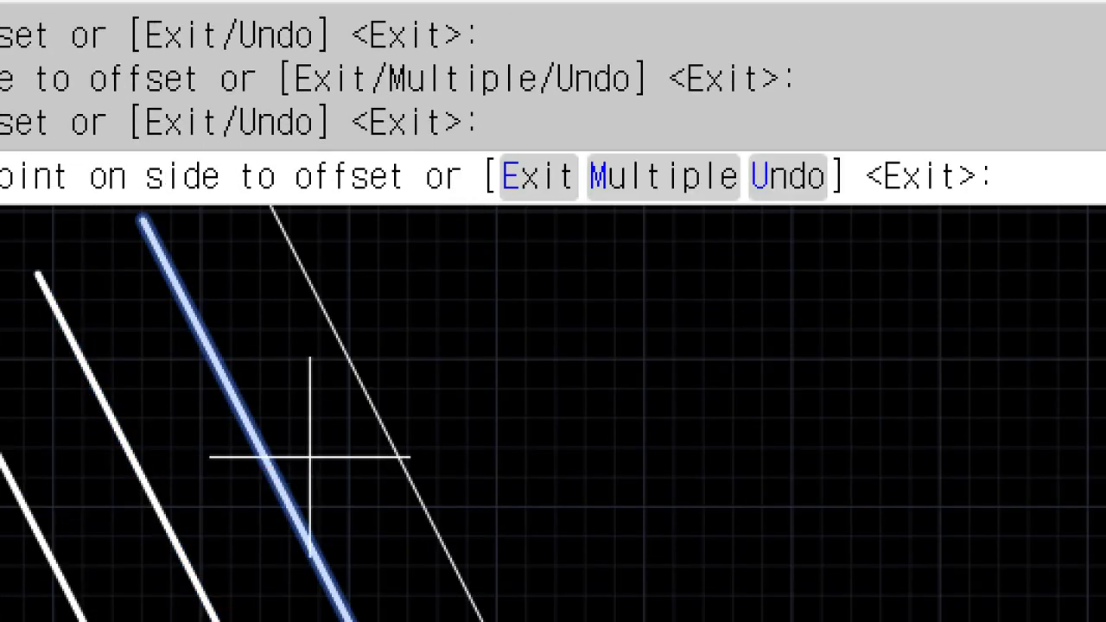
{"action": "left_click", "coordinate": [523, 393]}
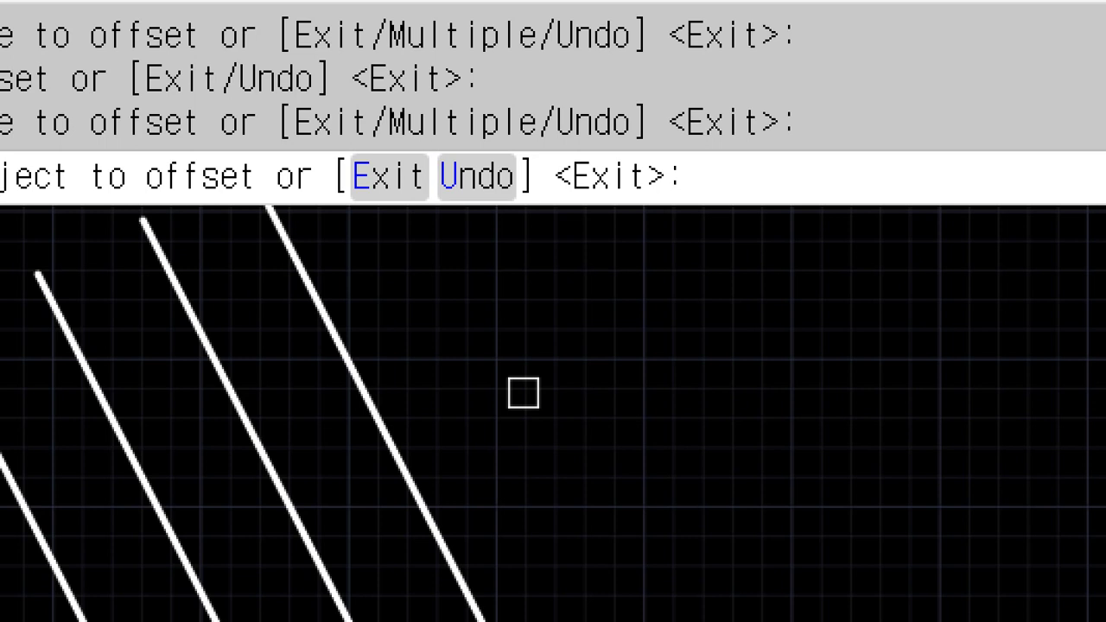
{"action": "key", "text": "Return"}
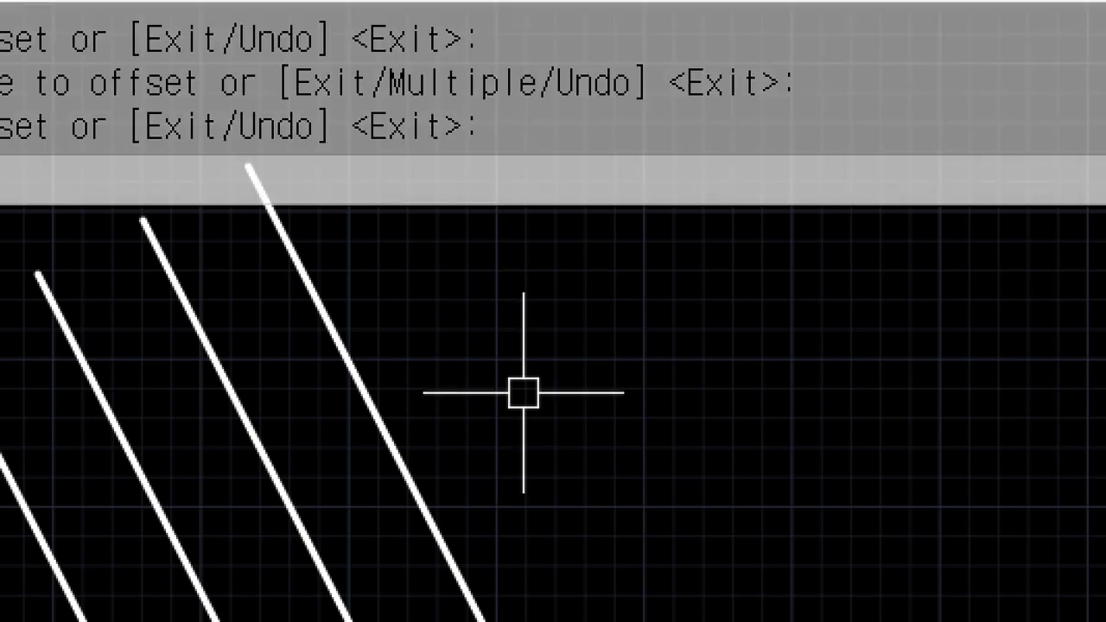
Step: Offset the rightmost slanted line by a distance of 20, adding four successive parallel copies to the right
{"action": "key", "text": "Return"}
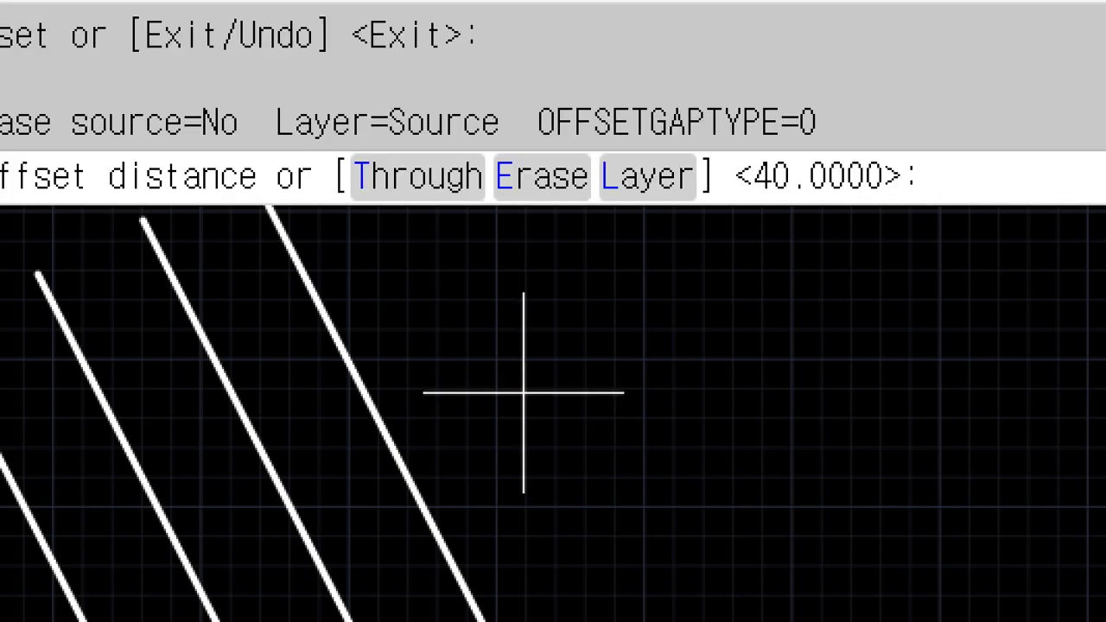
{"action": "type", "text": "20"}
{"action": "key", "text": "Return"}
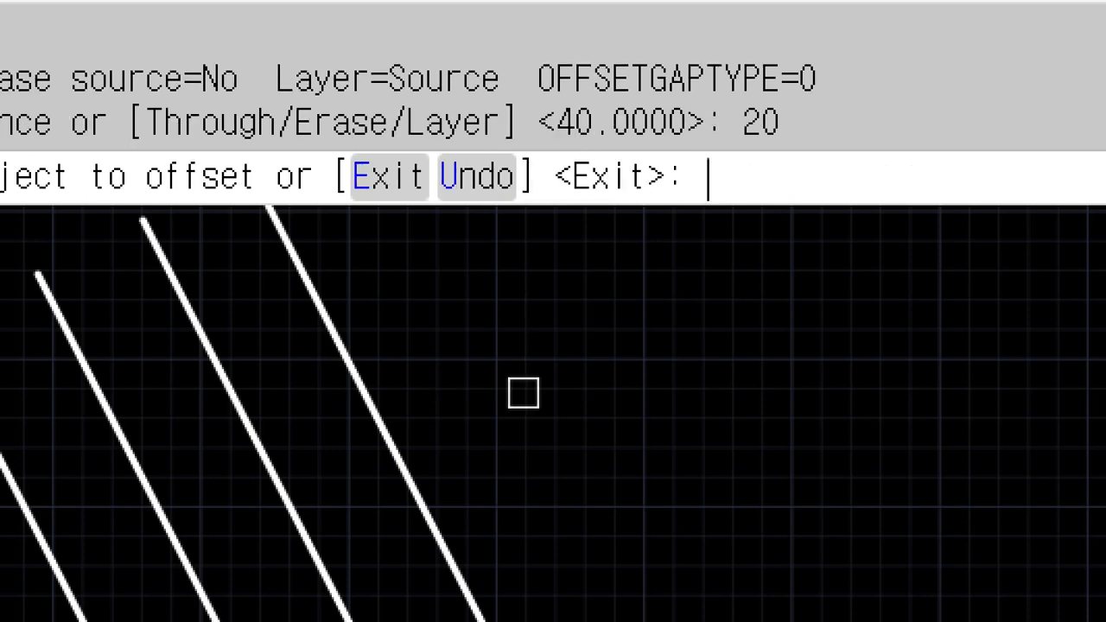
{"action": "left_click", "coordinate": [388, 424]}
{"action": "left_click", "coordinate": [432, 393]}
{"action": "left_click", "coordinate": [444, 385]}
{"action": "left_click", "coordinate": [481, 380]}
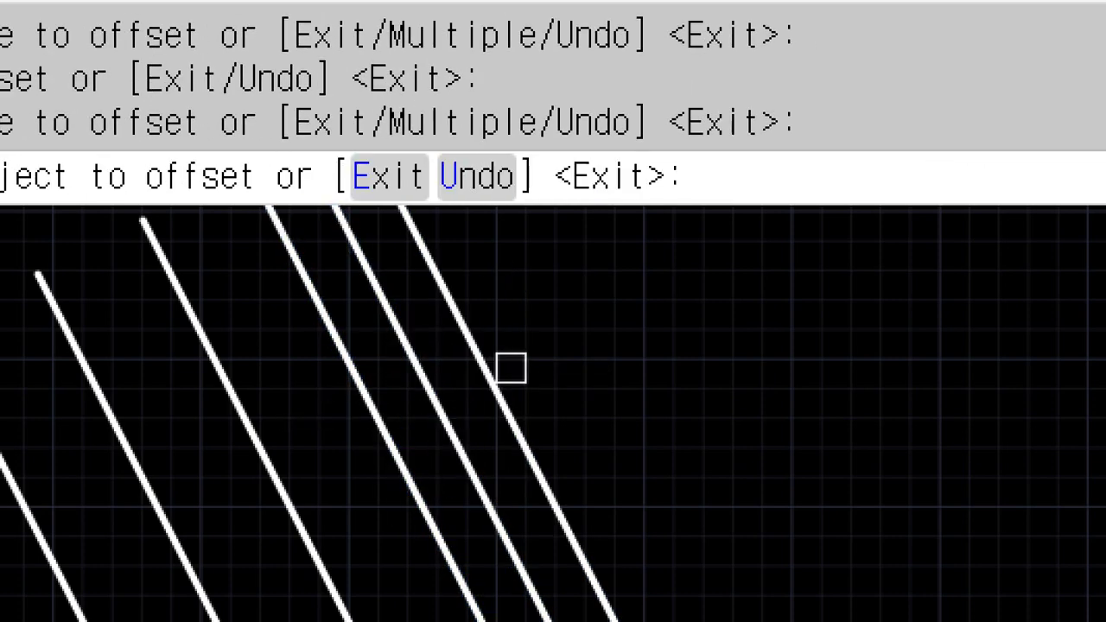
{"action": "left_click", "coordinate": [509, 369]}
{"action": "left_click", "coordinate": [519, 367]}
{"action": "left_click", "coordinate": [547, 360]}
{"action": "left_click", "coordinate": [683, 307]}
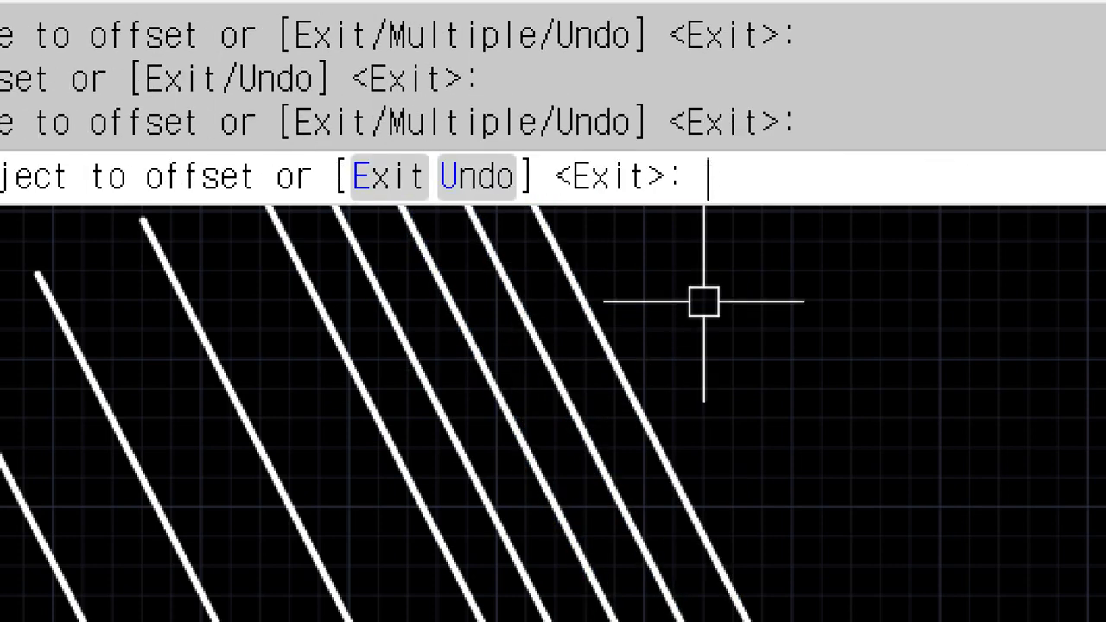
{"action": "key", "text": "Return"}
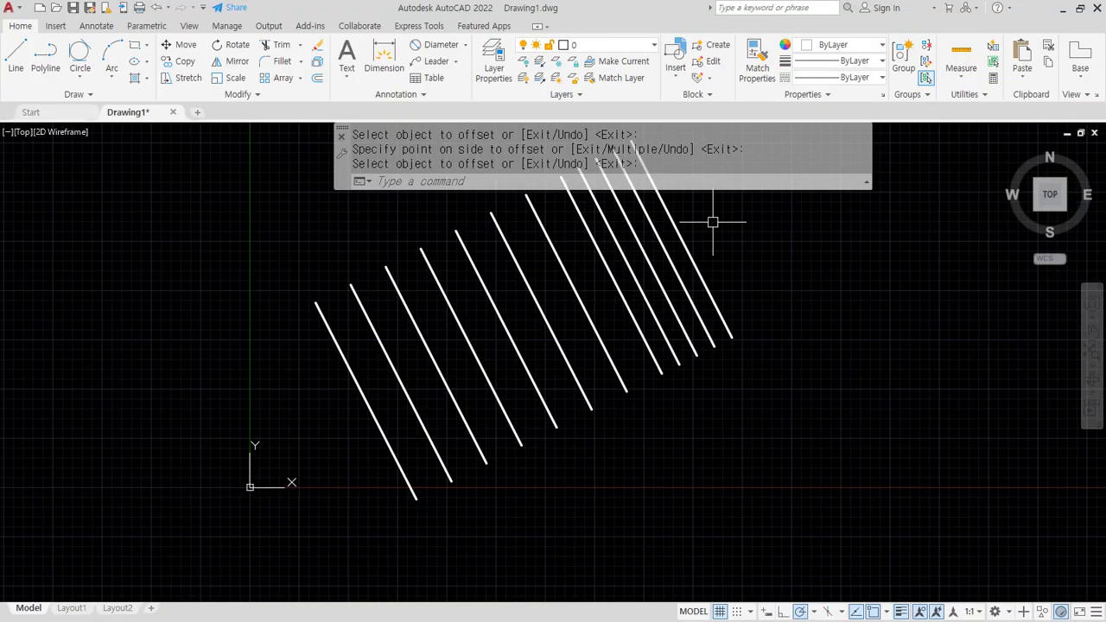
{"action": "middle_click_drag", "start_coordinate": [803, 276], "coordinate": [785, 353]}
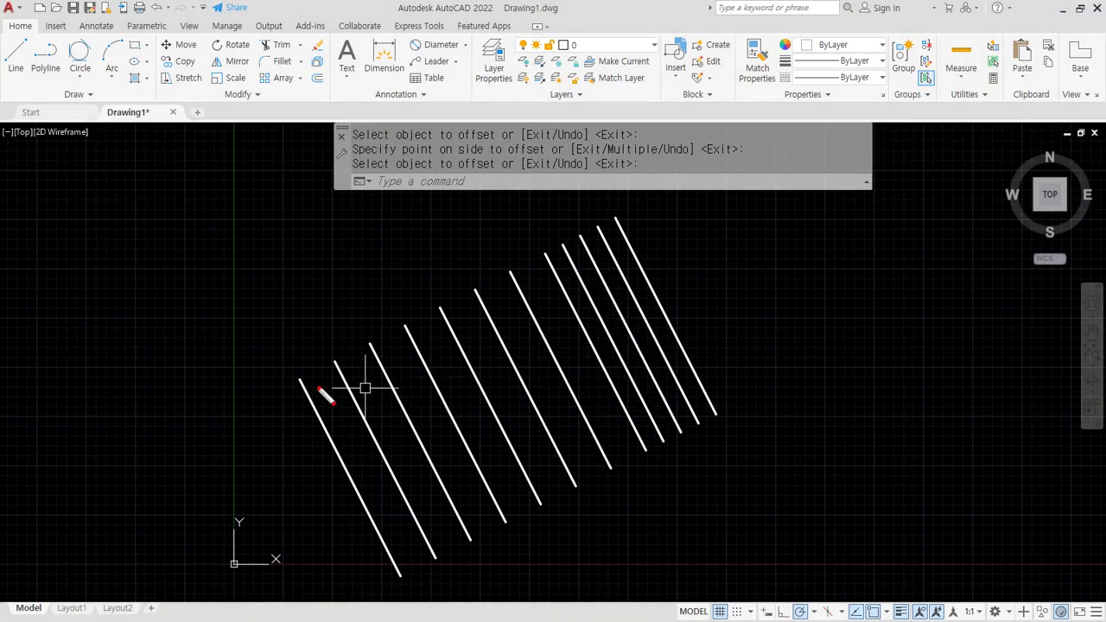
{"action": "mouse_move", "coordinate": [316, 390]}
{"action": "left_mouse_down"}
{"action": "mouse_move", "coordinate": [608, 251]}
{"action": "mouse_move", "coordinate": [596, 242]}
{"action": "mouse_move", "coordinate": [597, 271]}
{"action": "left_mouse_up"}
{"action": "mouse_move", "coordinate": [299, 383]}
{"action": "left_mouse_down"}
{"action": "mouse_move", "coordinate": [361, 390]}
{"action": "mouse_move", "coordinate": [609, 359]}
{"action": "mouse_move", "coordinate": [613, 388]}
{"action": "left_mouse_up"}
{"action": "mouse_move", "coordinate": [367, 493]}
{"action": "left_mouse_down"}
{"action": "mouse_move", "coordinate": [491, 415]}
{"action": "mouse_move", "coordinate": [488, 429]}
{"action": "left_mouse_up"}
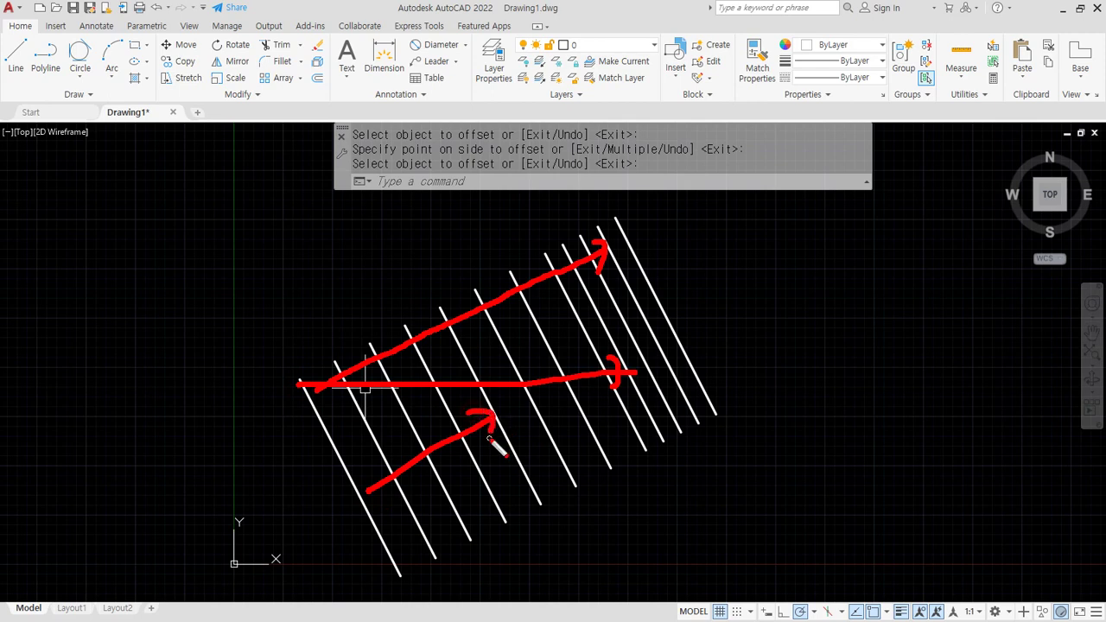
{"action": "key", "text": "Escape"}
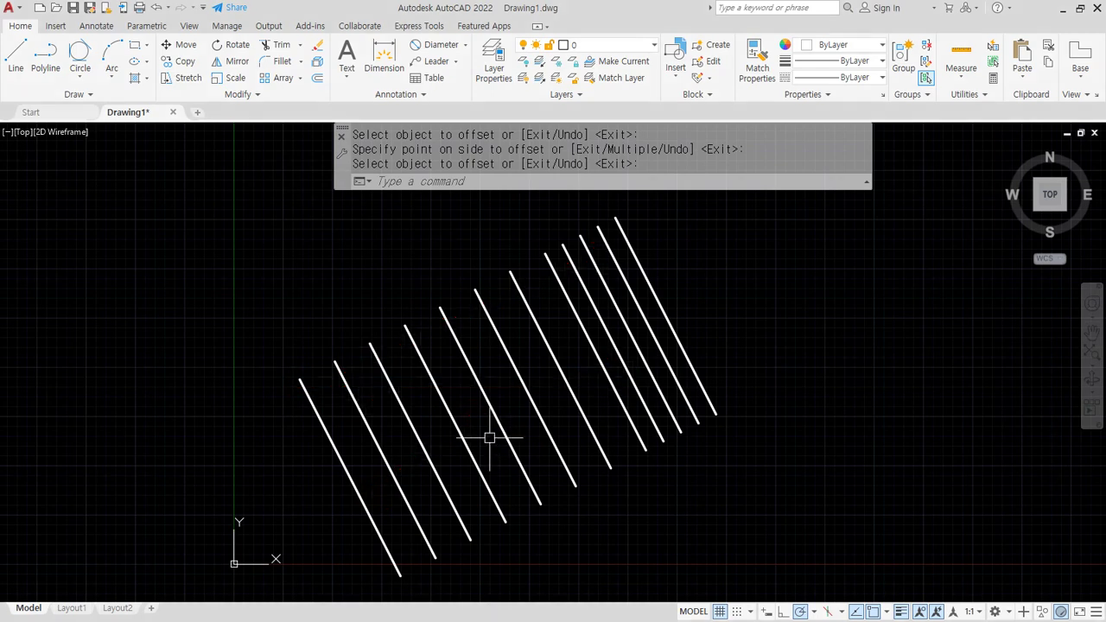
Step: Draw a circle of radius 50 in the empty area to the right of the parallel lines
{"action": "middle_click_drag", "start_coordinate": [845, 402], "coordinate": [657, 428]}
{"action": "type", "text": "c"}
{"action": "key", "text": "Return"}
{"action": "left_click", "coordinate": [695, 369]}
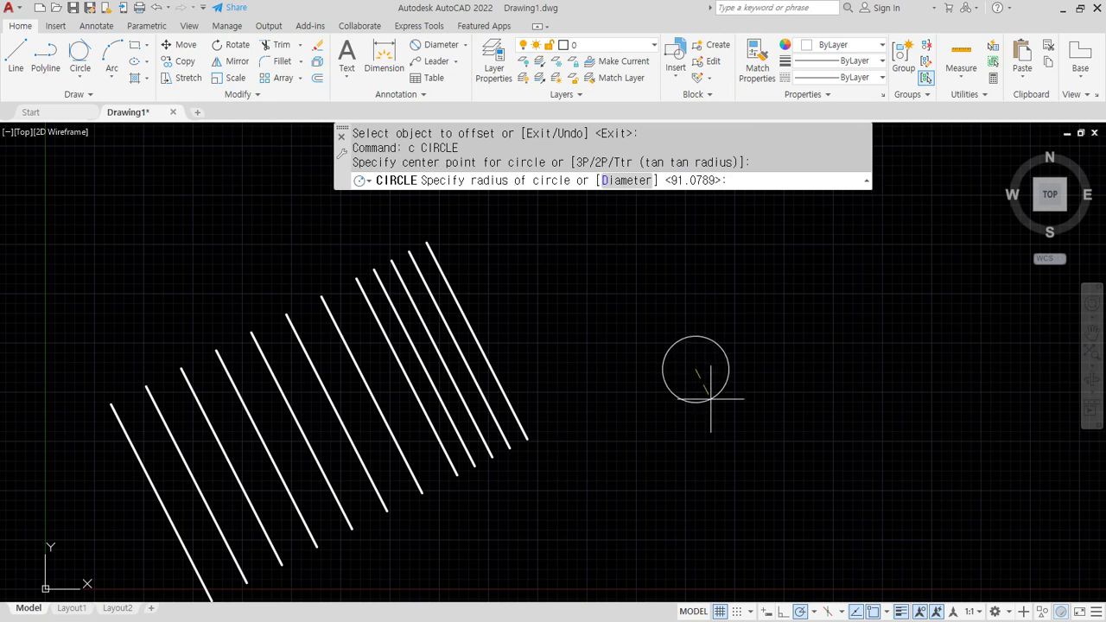
{"action": "type", "text": "50"}
{"action": "key", "text": "Return"}
Step: Offset the circle outward by the retained distance of 20, and offset the new circle outward by 20 again
{"action": "type", "text": "o"}
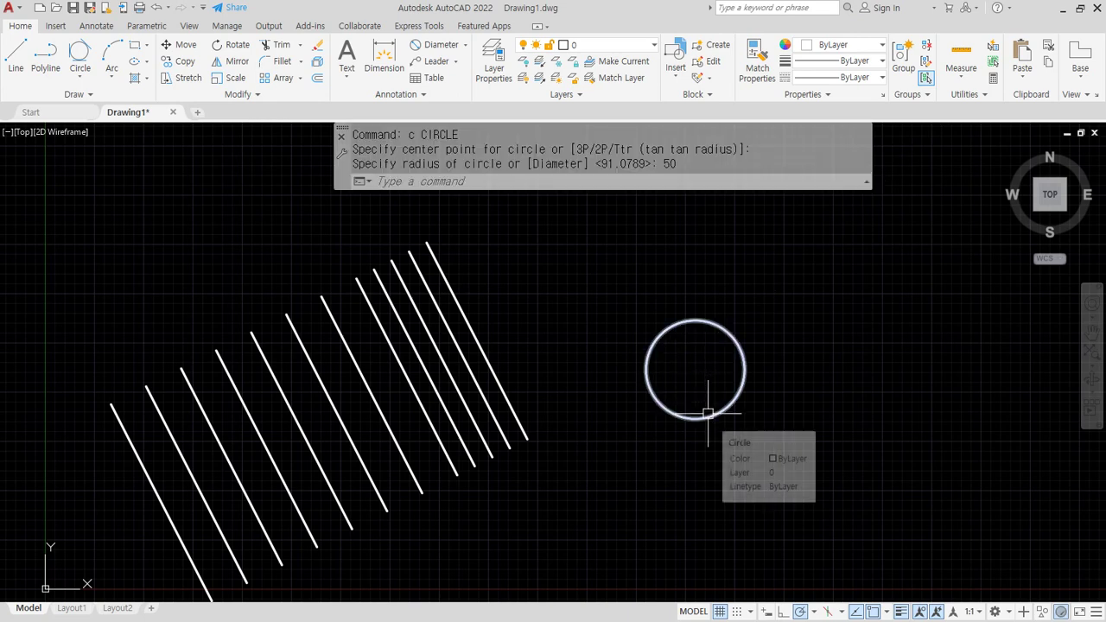
{"action": "key", "text": "Return"}
{"action": "scroll", "coordinate": [760, 371], "scroll_direction": "up", "scroll_amount": 4}
{"action": "key", "text": "Return"}
{"action": "middle_click_drag", "start_coordinate": [761, 308], "coordinate": [737, 381]}
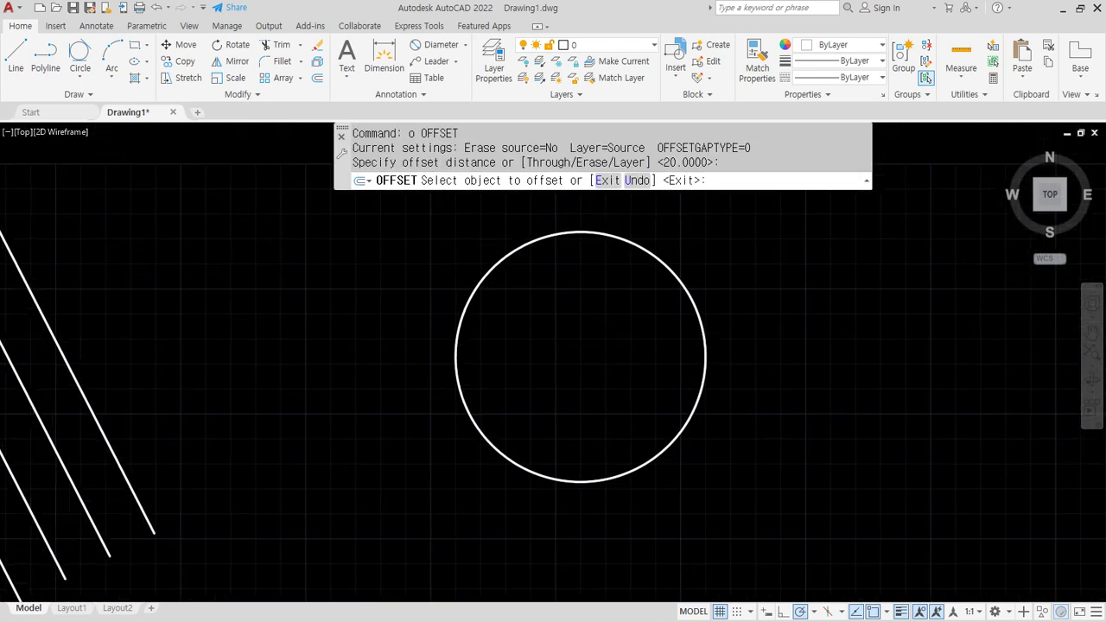
{"action": "left_click", "coordinate": [705, 311]}
{"action": "left_click", "coordinate": [741, 265]}
{"action": "left_click", "coordinate": [733, 267]}
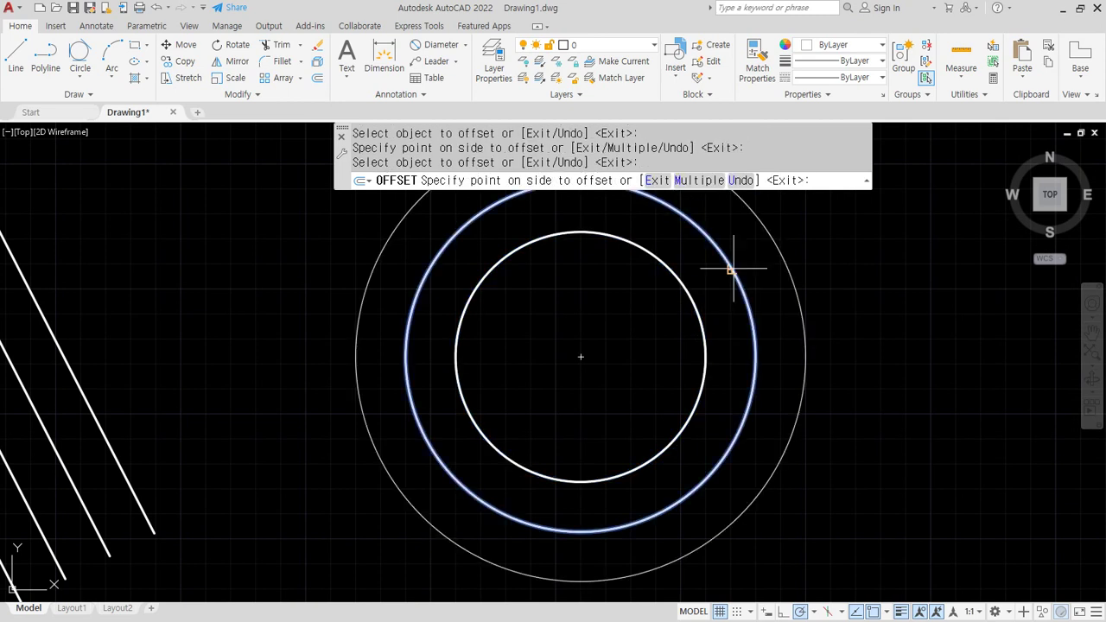
{"action": "left_click", "coordinate": [758, 286]}
Step: Offset the original circle inward twice in succession by 20, and add one more copy outside the outermost circle
{"action": "left_click", "coordinate": [689, 291]}
{"action": "left_click", "coordinate": [639, 315]}
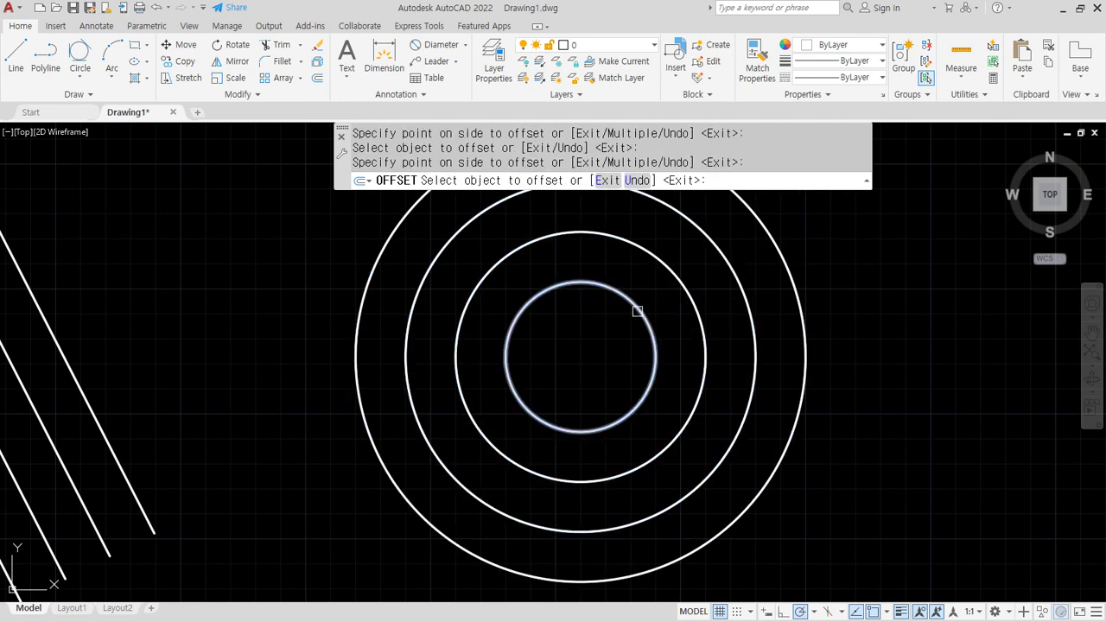
{"action": "left_click", "coordinate": [637, 313]}
{"action": "left_click", "coordinate": [616, 332]}
{"action": "left_click", "coordinate": [793, 263]}
{"action": "left_click", "coordinate": [856, 350]}
{"action": "key", "text": "Return"}
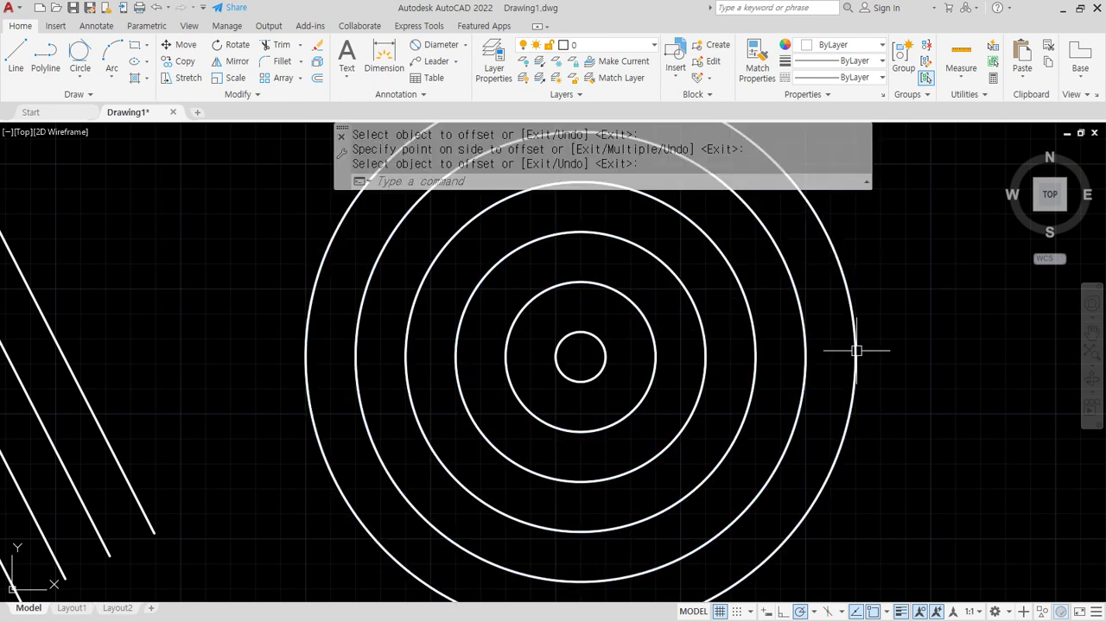
Step: Add a radius dimension to the original circle, third from the centre, with its text inside the circle
{"action": "scroll", "coordinate": [717, 242], "scroll_direction": "up", "scroll_amount": 3}
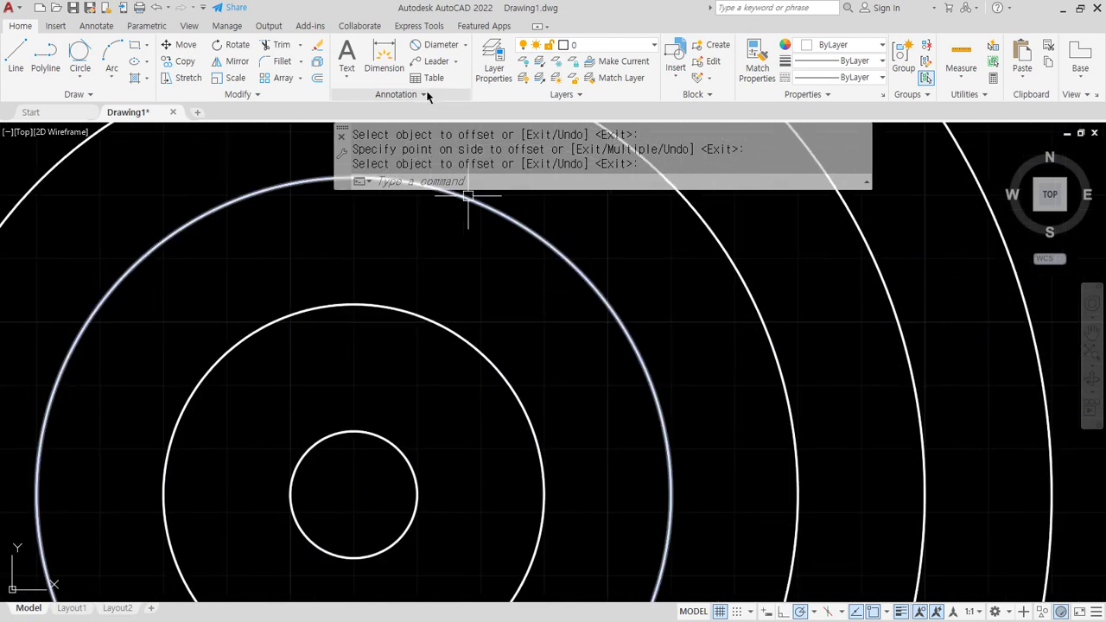
{"action": "left_click", "coordinate": [457, 47]}
{"action": "left_click", "coordinate": [464, 45]}
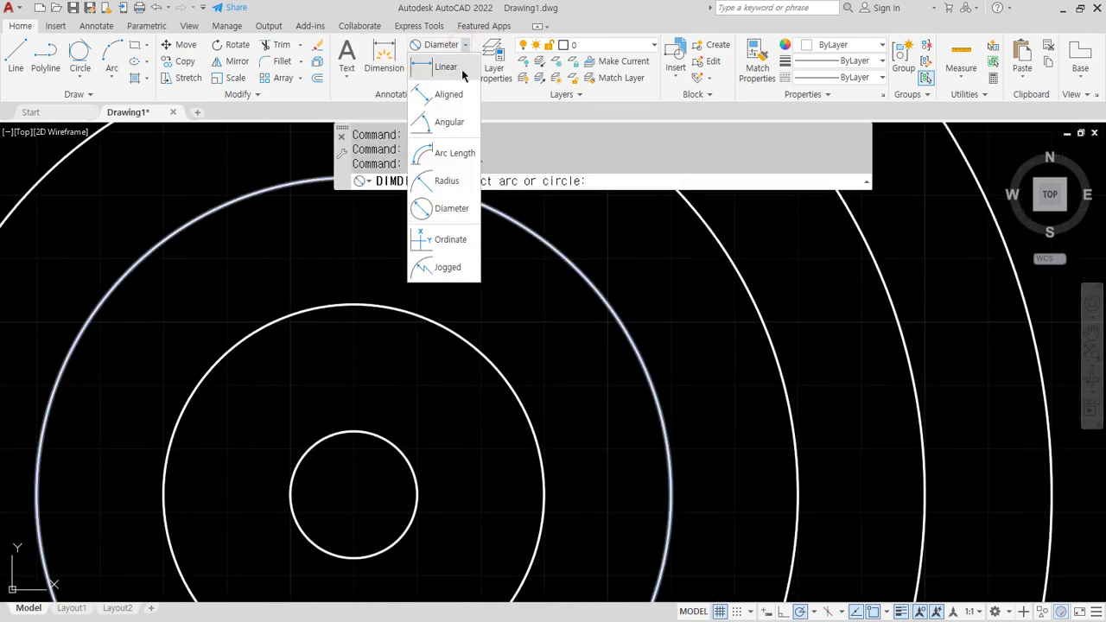
{"action": "left_click", "coordinate": [447, 180]}
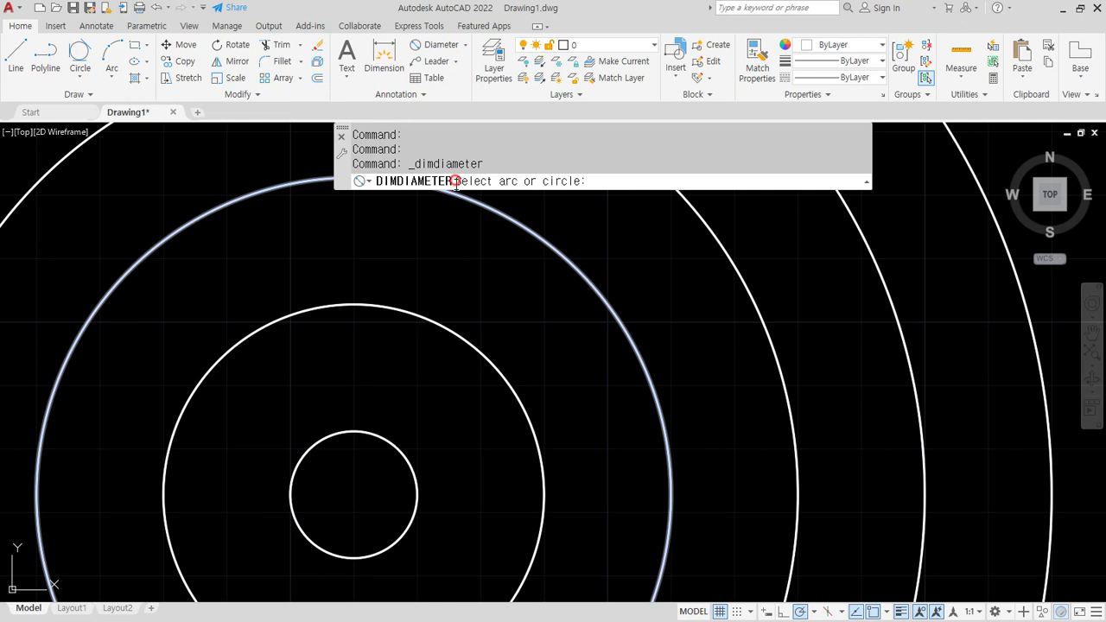
{"action": "left_click", "coordinate": [565, 258]}
{"action": "left_click", "coordinate": [563, 280]}
Step: Add radius dimensions to the next larger and next smaller circles on either side of the original circle
{"action": "key", "text": "Return"}
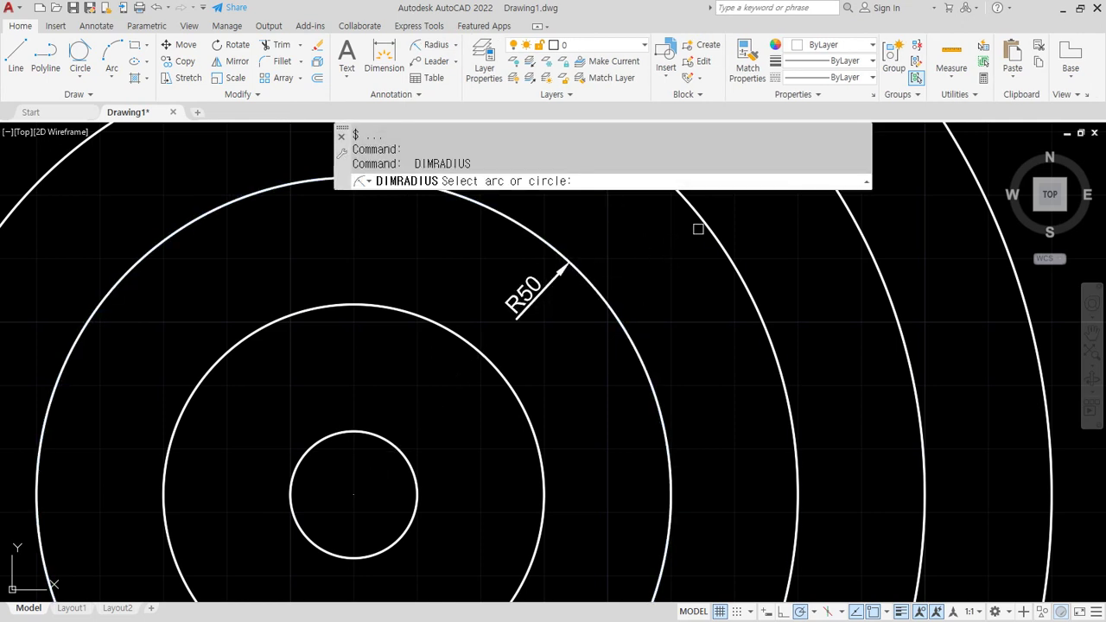
{"action": "left_click", "coordinate": [698, 230]}
{"action": "left_click", "coordinate": [699, 238]}
{"action": "key", "text": "Return"}
{"action": "left_click", "coordinate": [508, 396]}
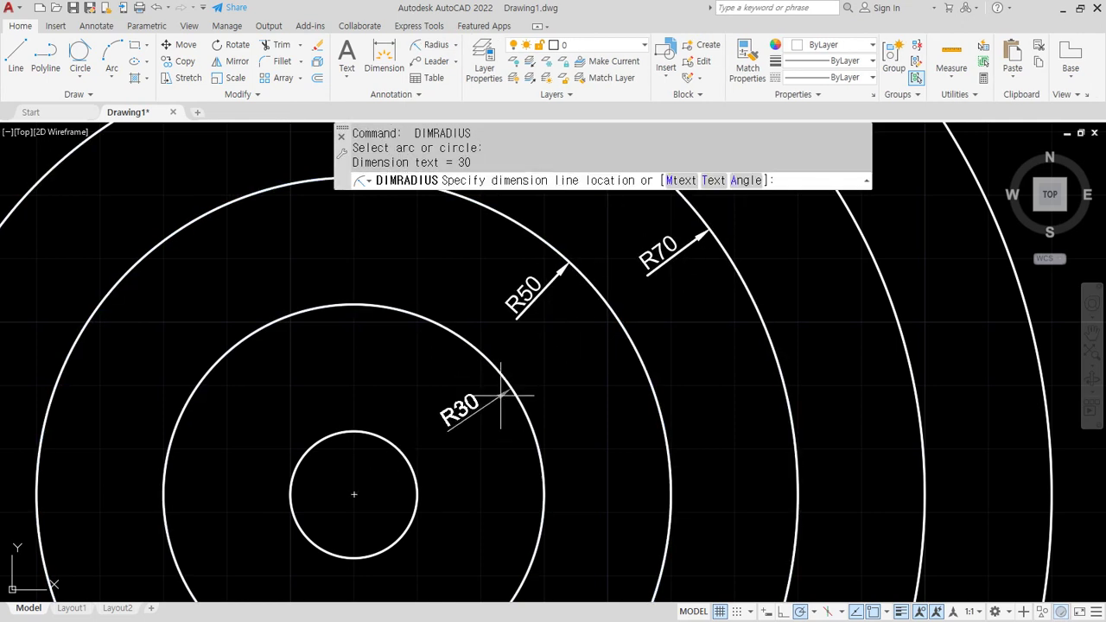
{"action": "left_click", "coordinate": [495, 401]}
{"action": "scroll", "coordinate": [580, 338], "scroll_direction": "up", "scroll_amount": 4}
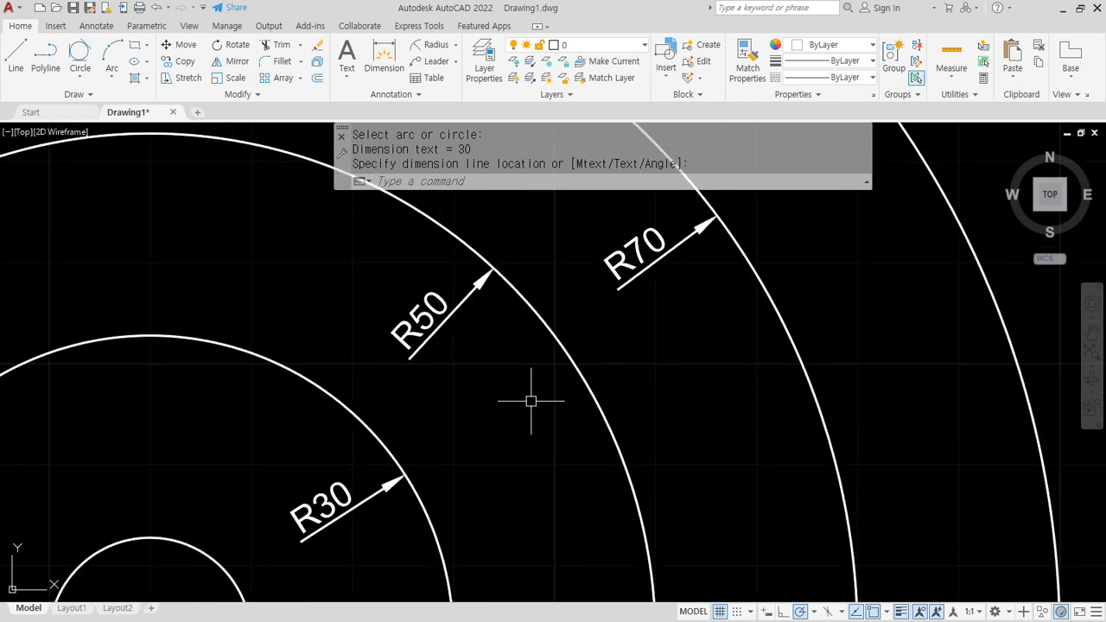
{"action": "mouse_move", "coordinate": [433, 366]}
{"action": "left_mouse_down"}
{"action": "mouse_move", "coordinate": [451, 292]}
{"action": "mouse_move", "coordinate": [430, 366]}
{"action": "left_mouse_up"}
{"action": "mouse_move", "coordinate": [661, 275]}
{"action": "left_mouse_down"}
{"action": "mouse_move", "coordinate": [604, 295]}
{"action": "mouse_move", "coordinate": [685, 226]}
{"action": "mouse_move", "coordinate": [676, 280]}
{"action": "left_mouse_up"}
{"action": "mouse_move", "coordinate": [345, 528]}
{"action": "left_mouse_down"}
{"action": "mouse_move", "coordinate": [292, 539]}
{"action": "mouse_move", "coordinate": [396, 511]}
{"action": "mouse_move", "coordinate": [380, 539]}
{"action": "left_mouse_up"}
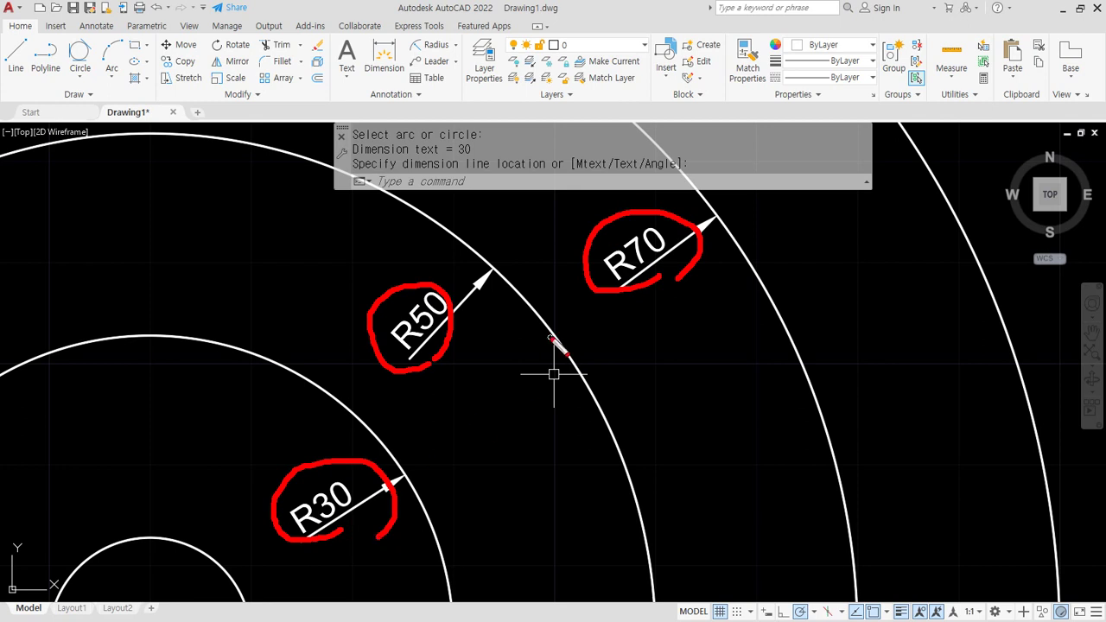
{"action": "key", "text": "e"}
{"action": "mouse_move", "coordinate": [462, 246]}
{"action": "left_mouse_down"}
{"action": "mouse_move", "coordinate": [516, 295]}
{"action": "mouse_move", "coordinate": [536, 349]}
{"action": "left_mouse_up"}
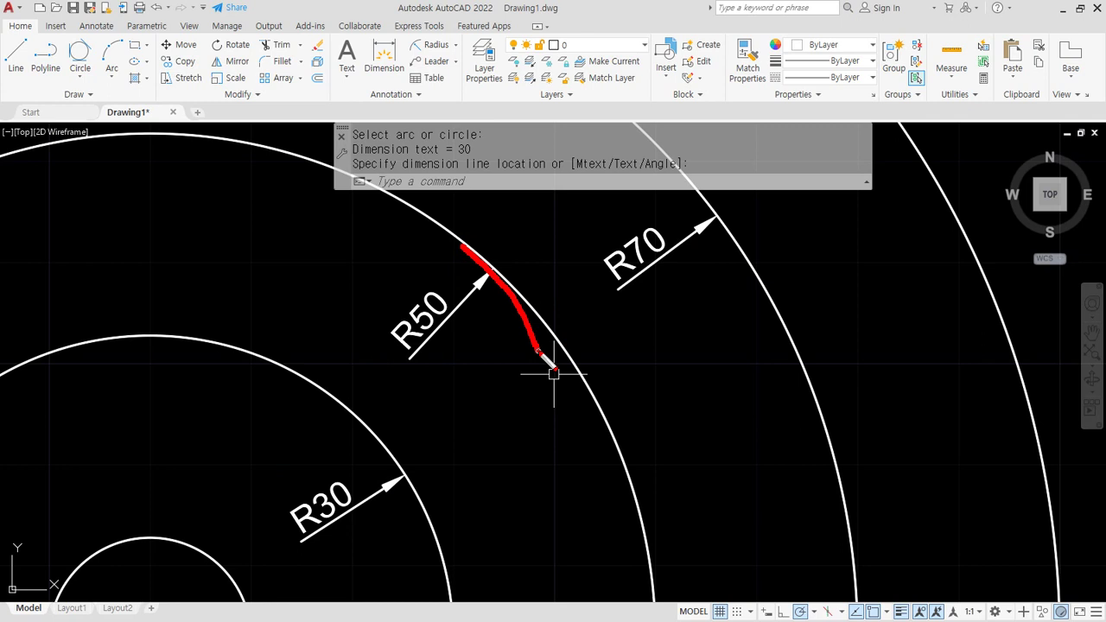
{"action": "mouse_move", "coordinate": [599, 371]}
{"action": "left_mouse_down"}
{"action": "mouse_move", "coordinate": [691, 292]}
{"action": "mouse_move", "coordinate": [610, 216]}
{"action": "mouse_move", "coordinate": [646, 288]}
{"action": "left_mouse_up"}
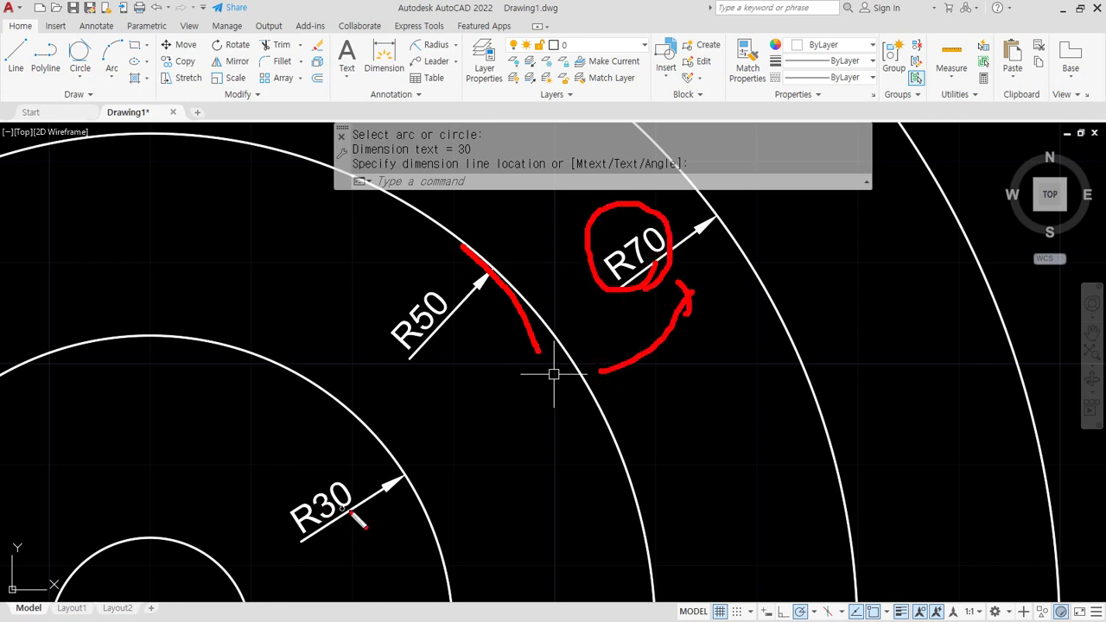
{"action": "mouse_move", "coordinate": [349, 528]}
{"action": "left_mouse_down"}
{"action": "mouse_move", "coordinate": [352, 467]}
{"action": "mouse_move", "coordinate": [347, 531]}
{"action": "left_mouse_up"}
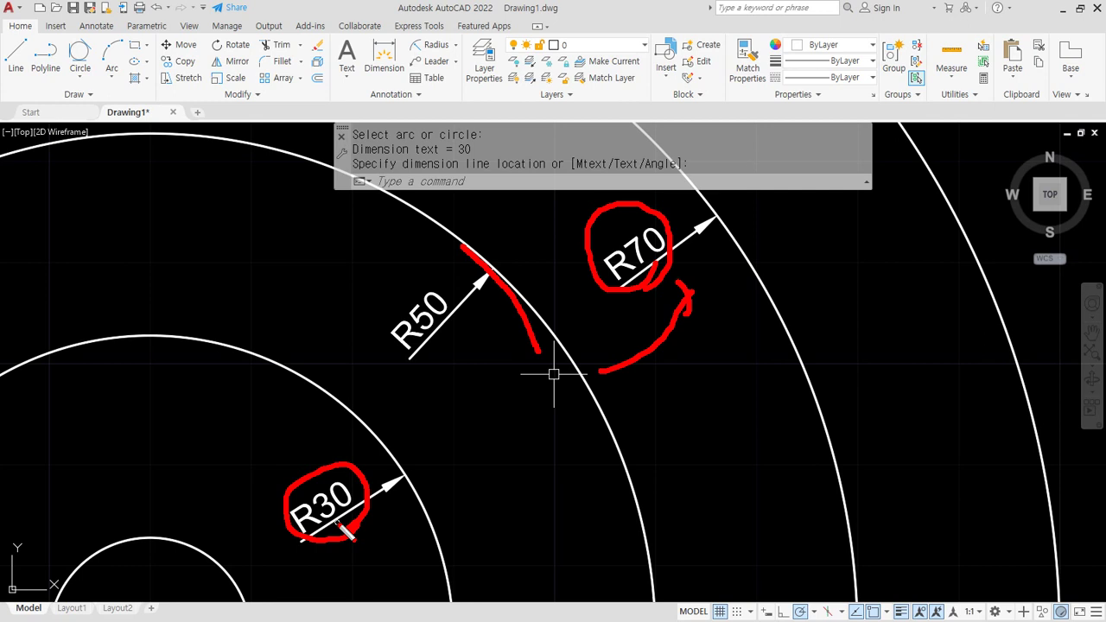
Step: Erase all the concentric circles with their radius dimensions, together with most of the parallel slanted lines
{"action": "scroll", "coordinate": [216, 531], "scroll_direction": "down", "scroll_amount": 8}
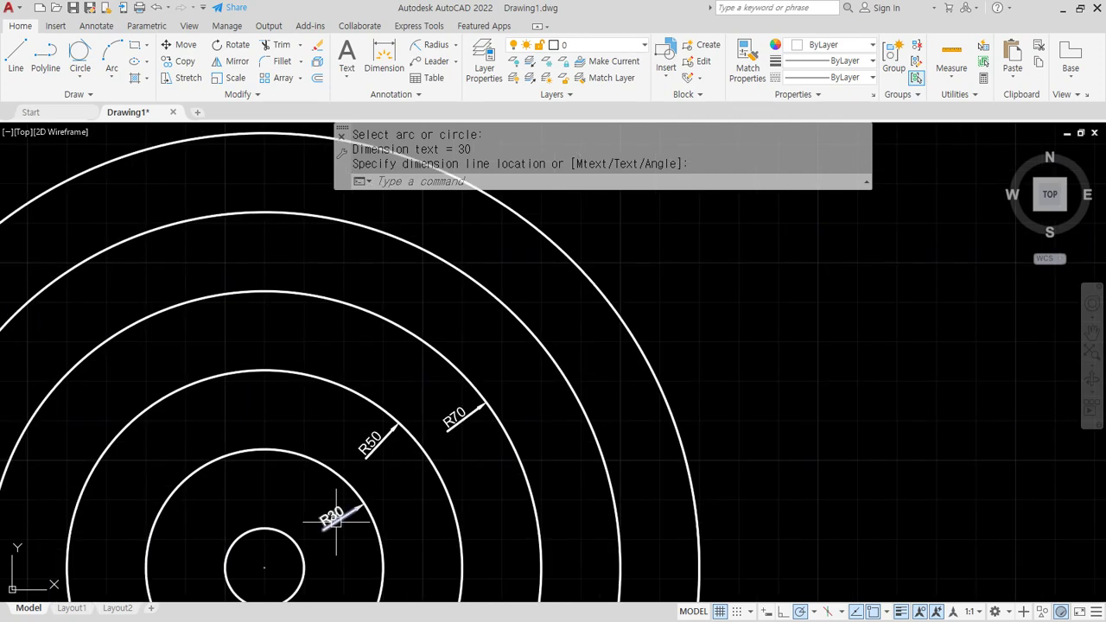
{"action": "mouse_move", "coordinate": [185, 533]}
{"action": "middle_mouse_down"}
{"action": "mouse_move", "coordinate": [474, 375]}
{"action": "mouse_move", "coordinate": [543, 366]}
{"action": "middle_mouse_up"}
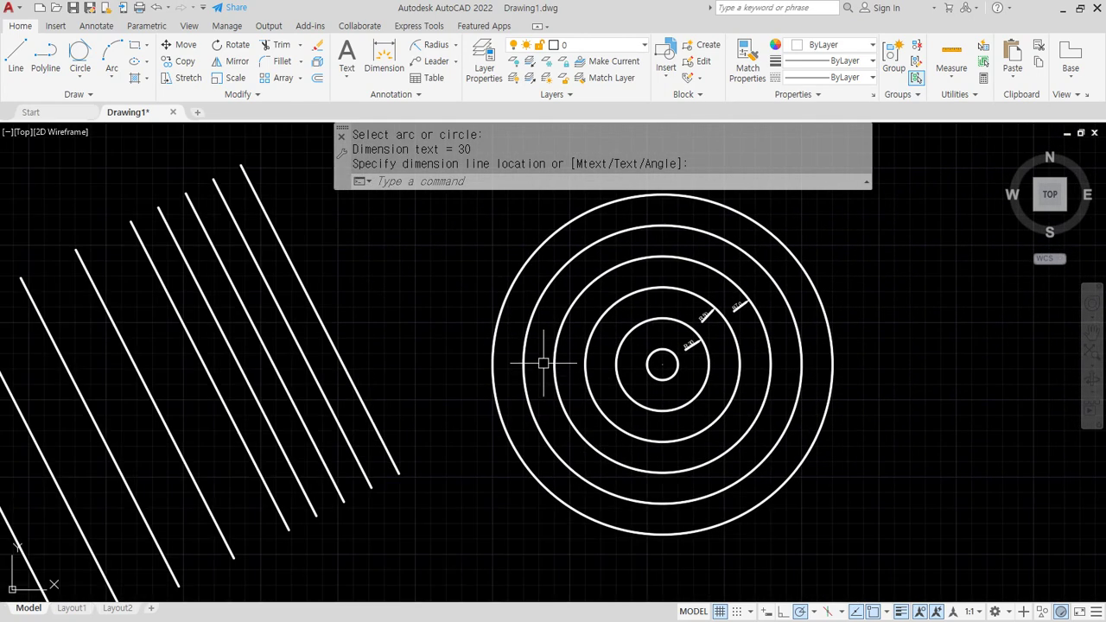
{"action": "left_click", "coordinate": [888, 261]}
{"action": "left_click", "coordinate": [132, 499]}
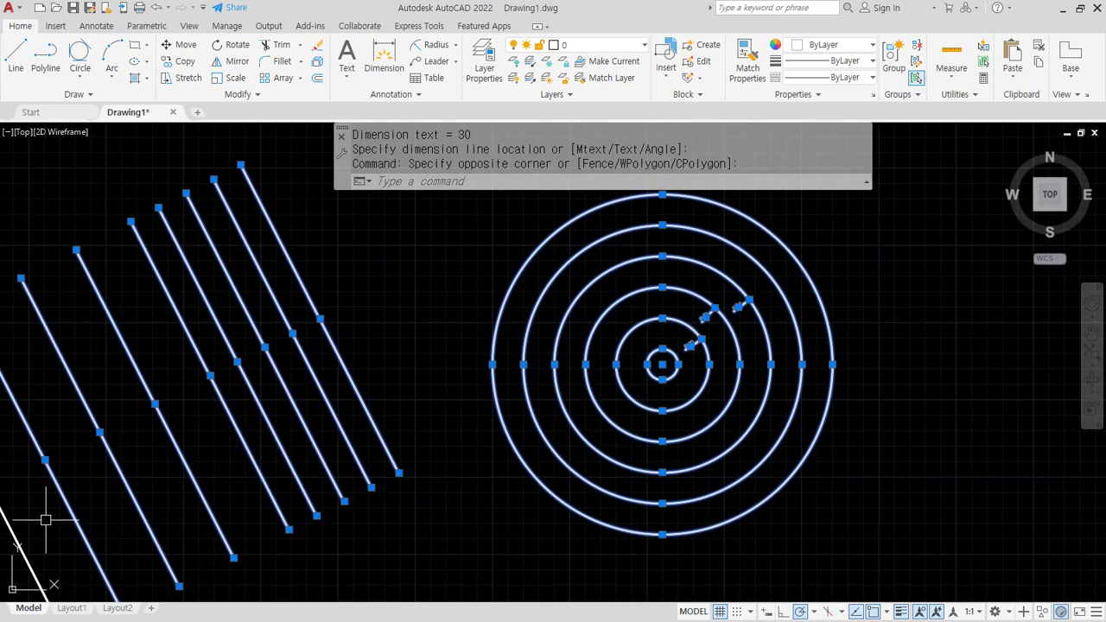
{"action": "type", "text": "e"}
{"action": "key", "text": "Return"}
Step: Erase the three slanted lines next to the last one, keeping a single slanted line
{"action": "middle_click_drag", "start_coordinate": [94, 503], "coordinate": [317, 414]}
{"action": "left_click", "coordinate": [435, 320]}
{"action": "left_click", "coordinate": [210, 446]}
{"action": "type", "text": "e"}
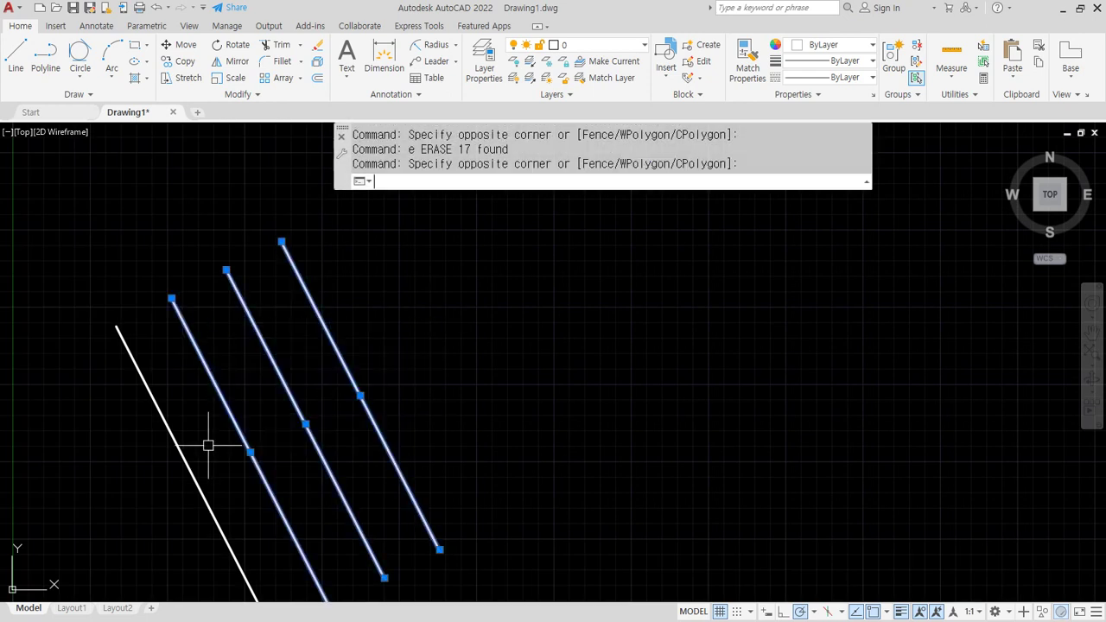
{"action": "key", "text": "Return"}
{"action": "scroll", "coordinate": [118, 399], "scroll_direction": "up", "scroll_amount": 4}
{"action": "mouse_move", "coordinate": [118, 400]}
{"action": "middle_mouse_down"}
{"action": "mouse_move", "coordinate": [251, 429]}
{"action": "mouse_move", "coordinate": [294, 385]}
{"action": "middle_mouse_up"}
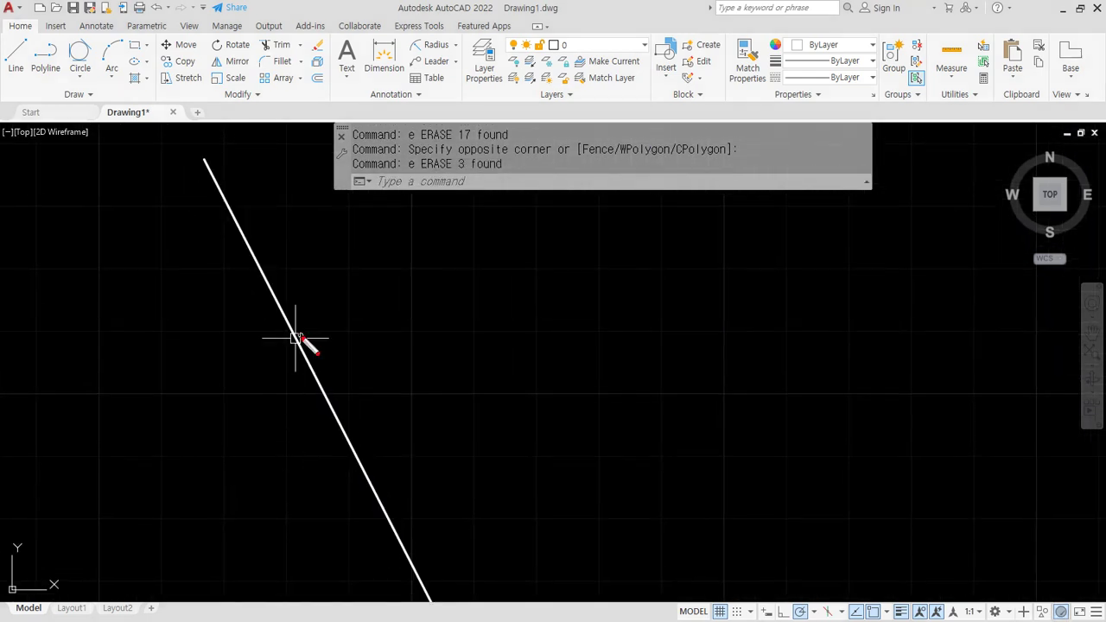
{"action": "left_click_drag", "start_coordinate": [160, 258], "coordinate": [230, 493]}
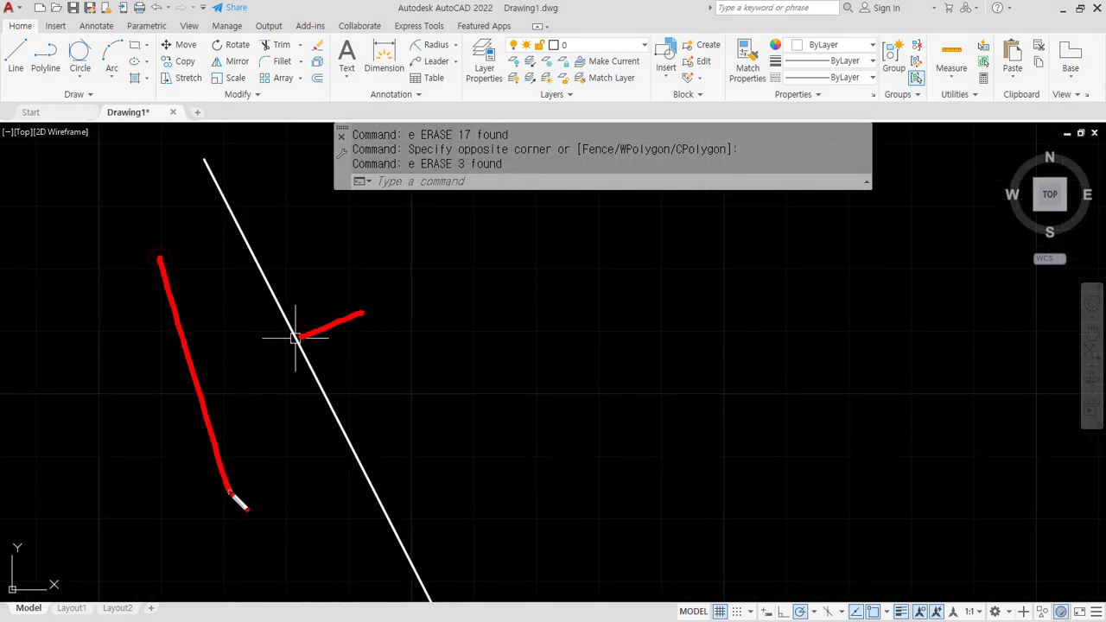
{"action": "left_click_drag", "start_coordinate": [325, 214], "coordinate": [439, 436]}
{"action": "left_click_drag", "start_coordinate": [170, 279], "coordinate": [195, 331]}
{"action": "mouse_move", "coordinate": [147, 298]}
{"action": "left_mouse_down"}
{"action": "mouse_move", "coordinate": [321, 243]}
{"action": "mouse_move", "coordinate": [352, 261]}
{"action": "mouse_move", "coordinate": [338, 316]}
{"action": "mouse_move", "coordinate": [395, 361]}
{"action": "mouse_move", "coordinate": [393, 387]}
{"action": "mouse_move", "coordinate": [247, 426]}
{"action": "mouse_move", "coordinate": [257, 455]}
{"action": "left_mouse_up"}
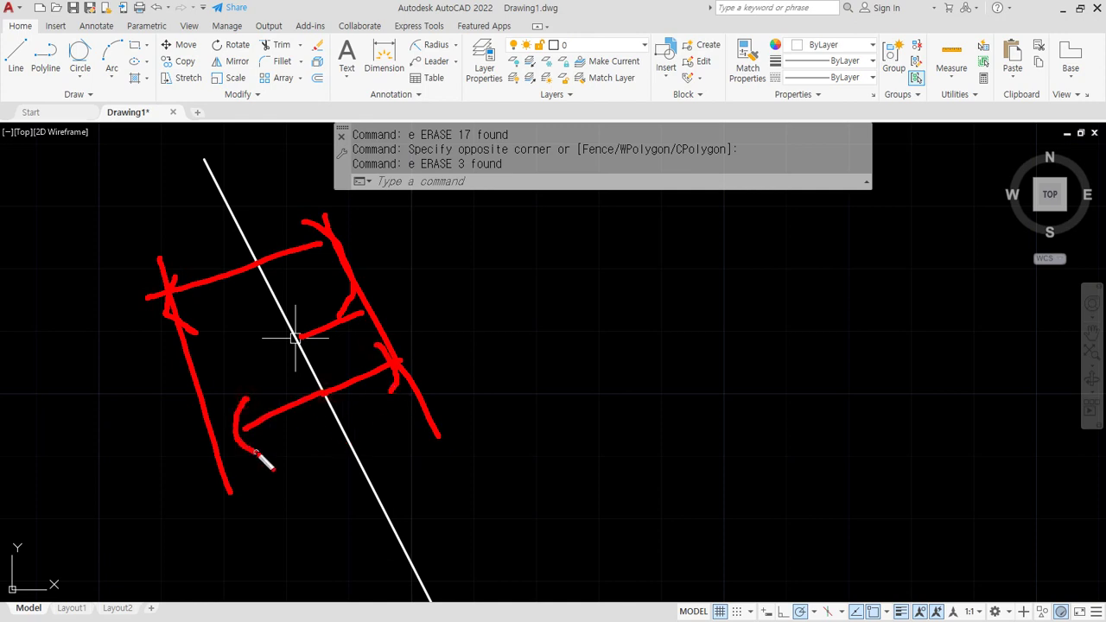
{"action": "key", "text": "Escape"}
Step: Offset the slanted line to both sides by a distance of 77/2
{"action": "type", "text": "o"}
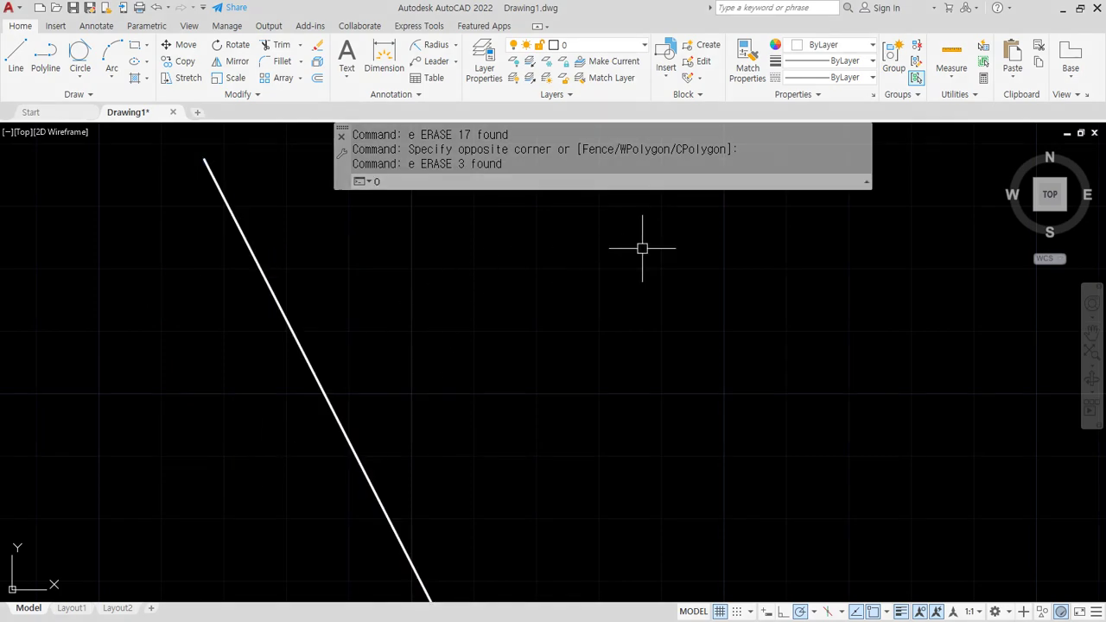
{"action": "key", "text": "Return"}
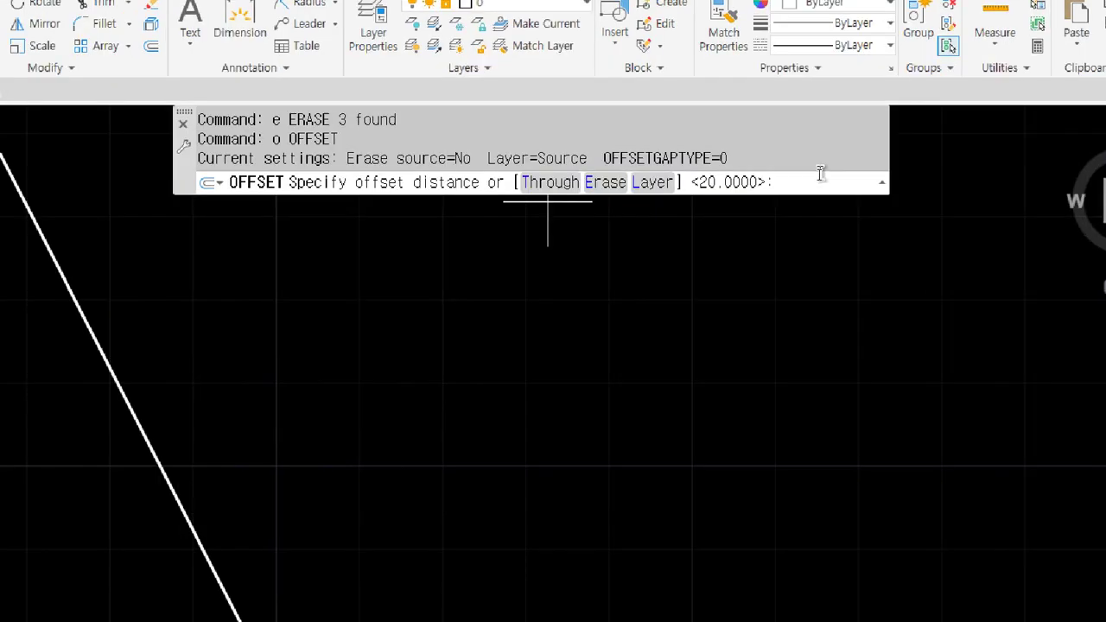
{"action": "type", "text": "77/2"}
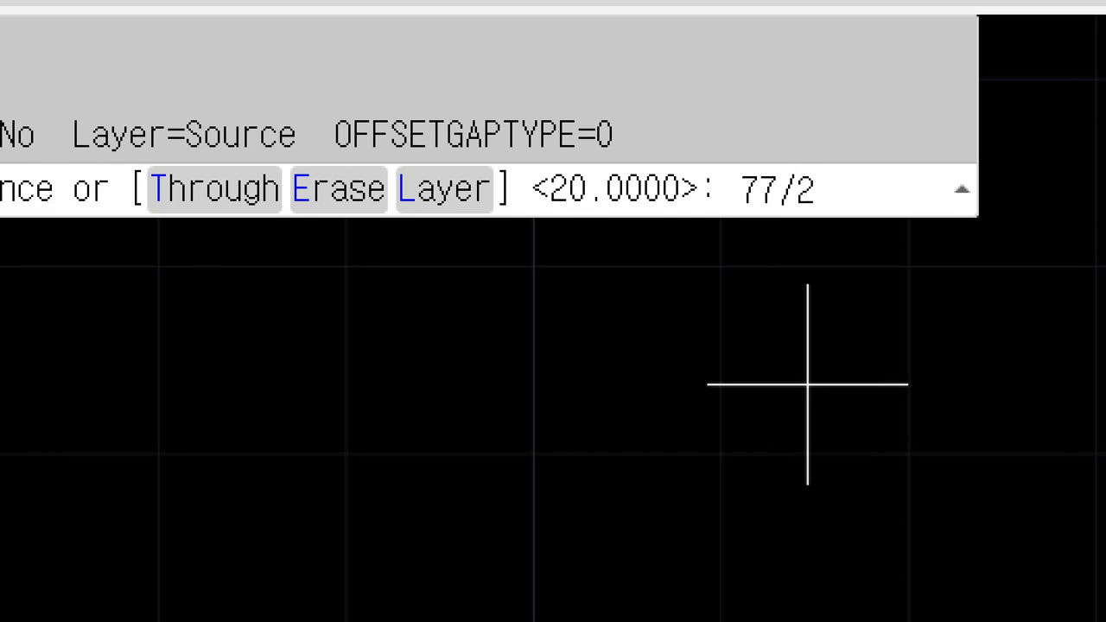
{"action": "key", "text": "Return"}
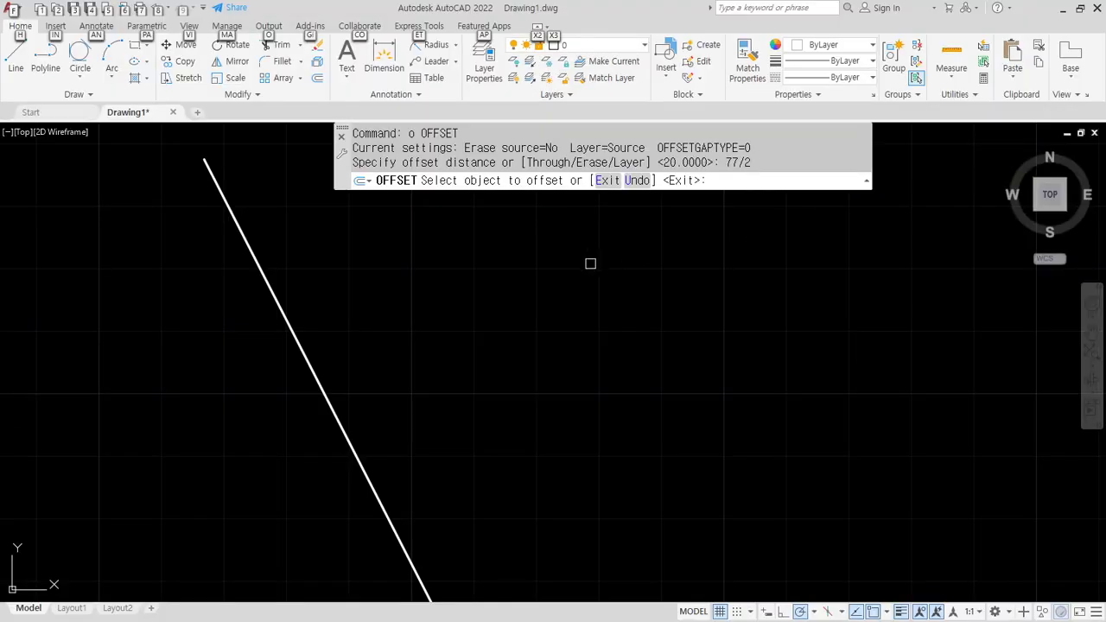
{"action": "left_click", "coordinate": [296, 342]}
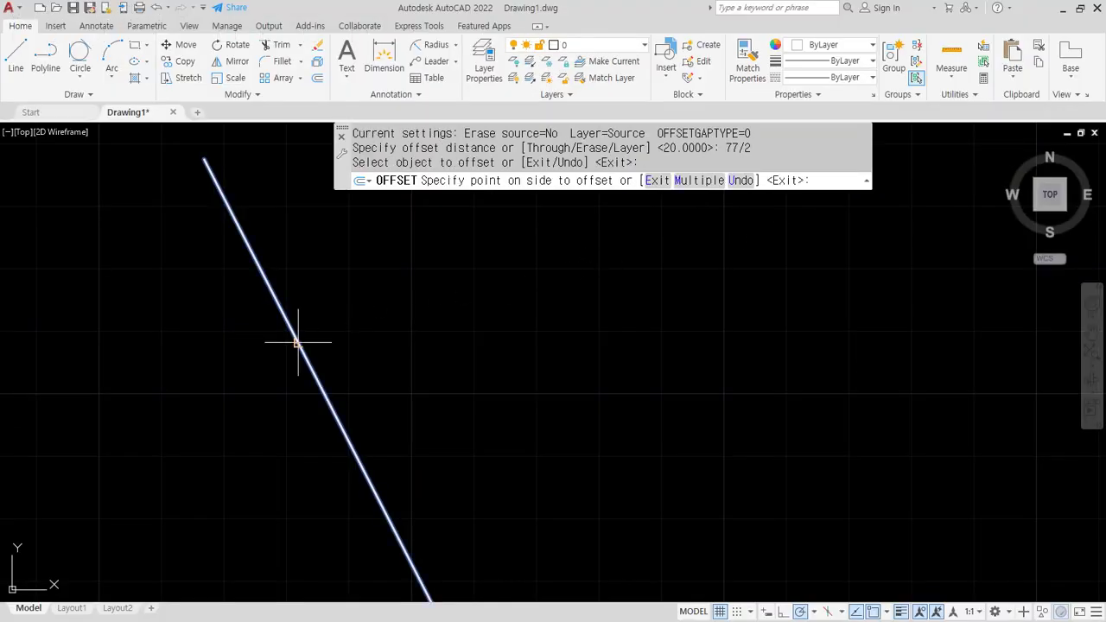
{"action": "left_click", "coordinate": [365, 321]}
{"action": "left_click", "coordinate": [308, 363]}
{"action": "left_click", "coordinate": [225, 397]}
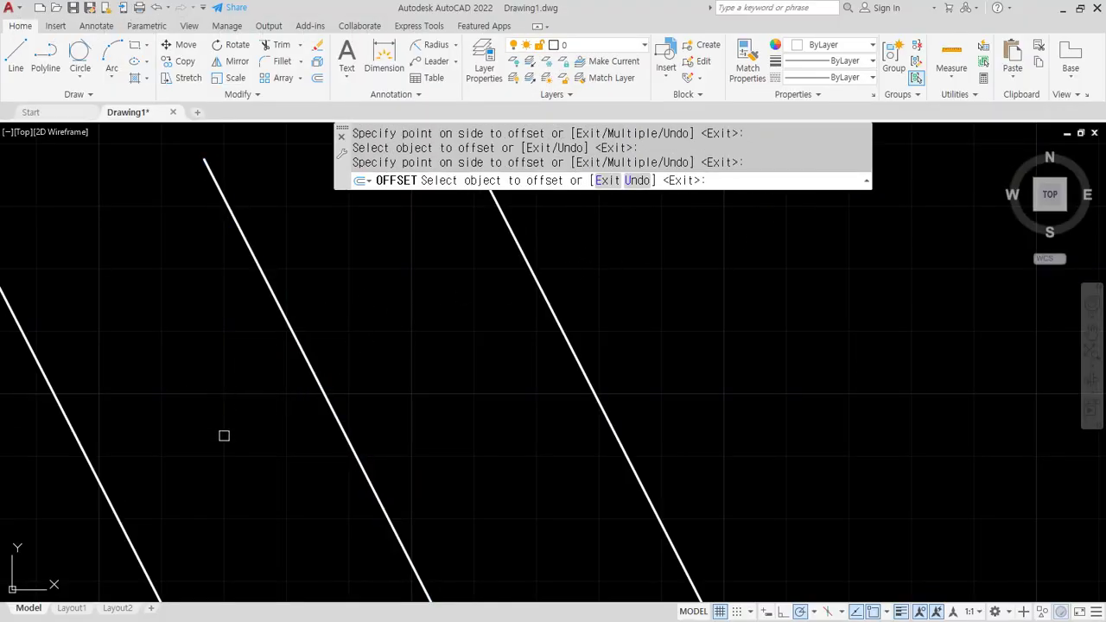
{"action": "scroll", "coordinate": [231, 490], "scroll_direction": "down", "scroll_amount": 2}
{"action": "middle_click_drag", "start_coordinate": [231, 240], "coordinate": [336, 300]}
{"action": "key", "text": "Return"}
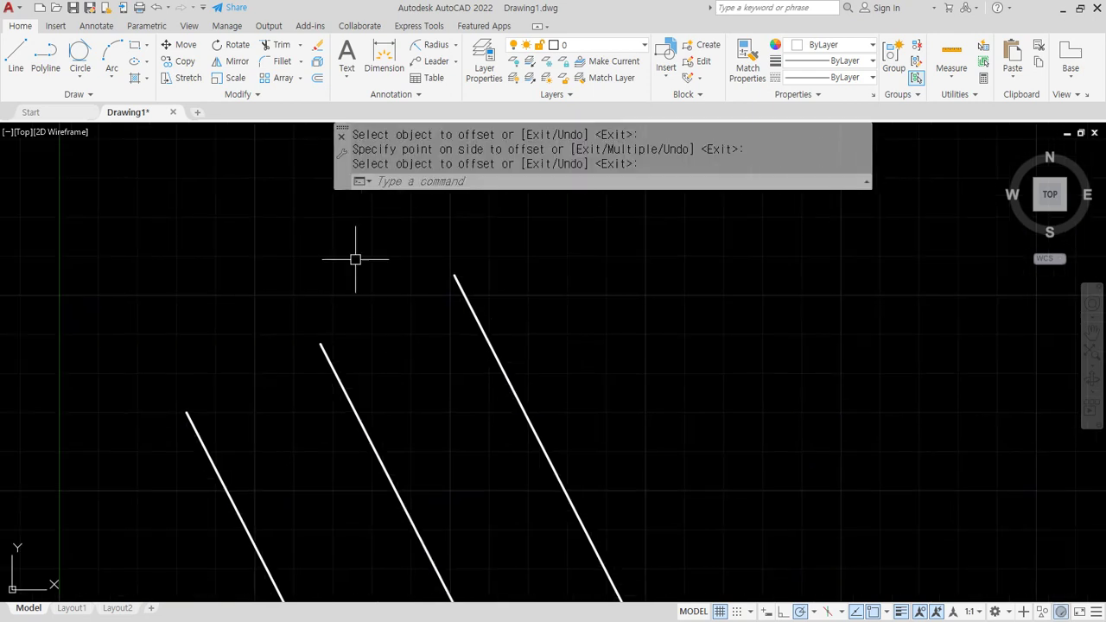
Step: Add an aligned dimension between the upper endpoints of the two outer slanted lines, placing it above the line ends
{"action": "left_click", "coordinate": [450, 48]}
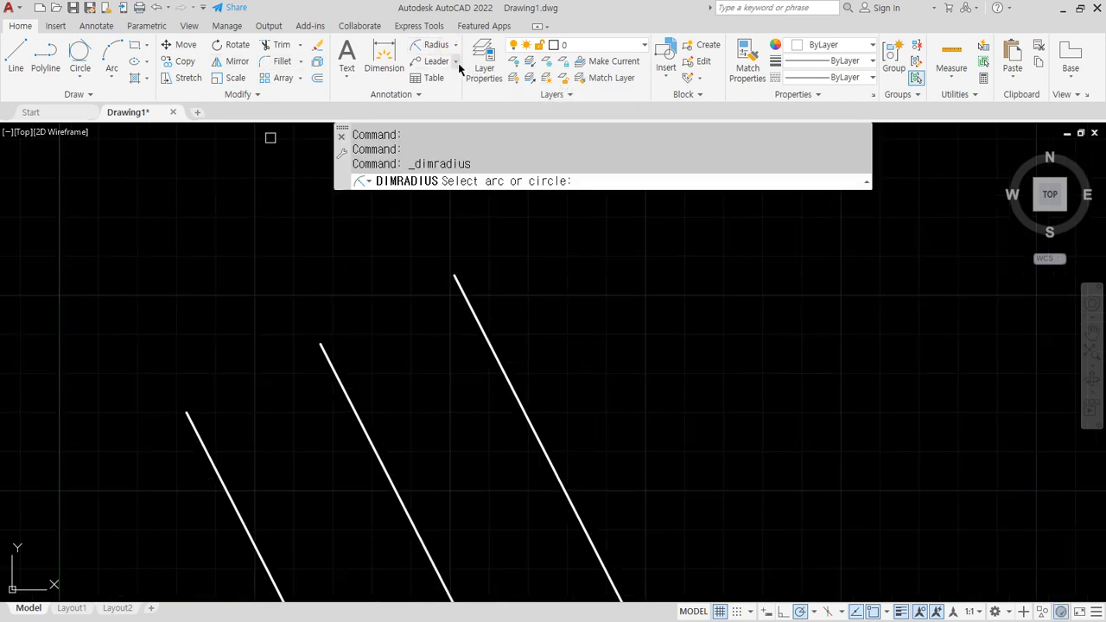
{"action": "left_click", "coordinate": [456, 46]}
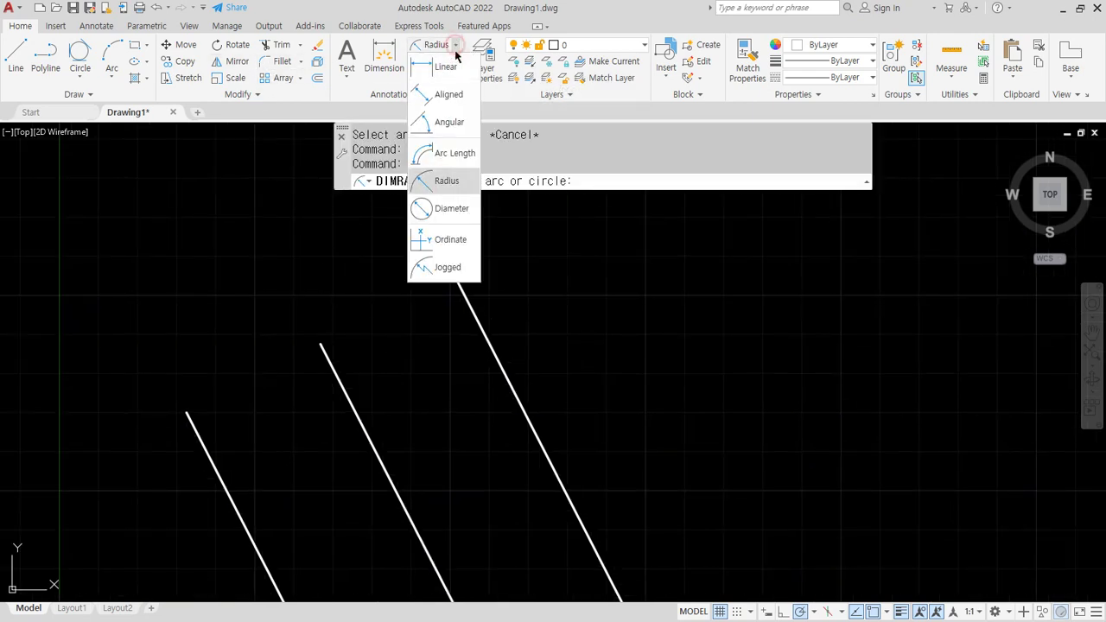
{"action": "left_click", "coordinate": [448, 95]}
{"action": "left_click", "coordinate": [187, 413]}
{"action": "left_click", "coordinate": [455, 274]}
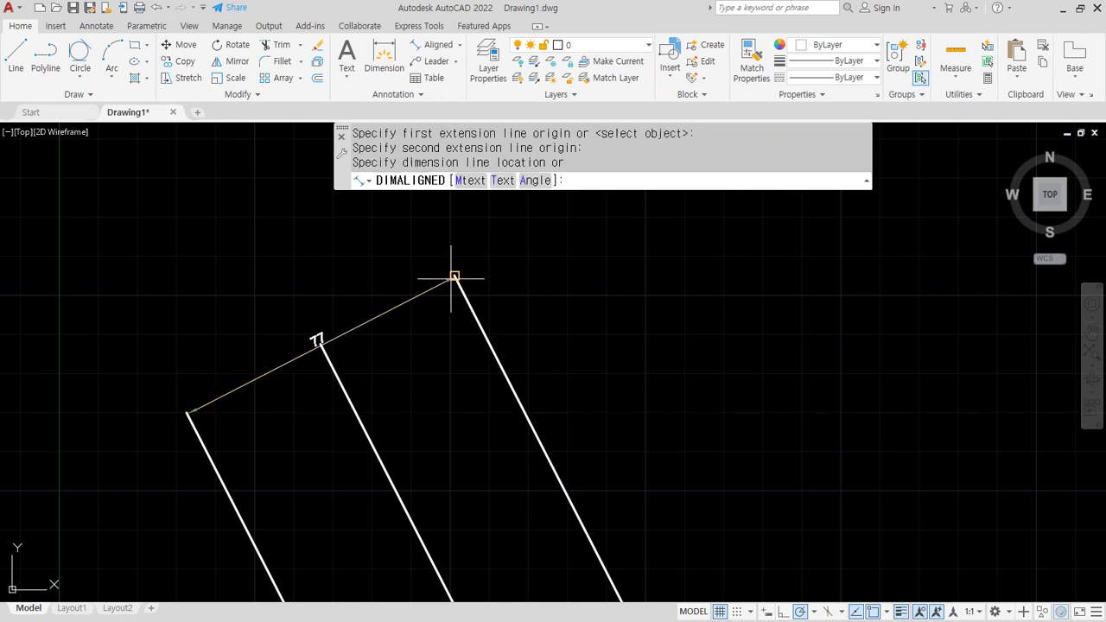
{"action": "left_click", "coordinate": [296, 303]}
{"action": "scroll", "coordinate": [328, 324], "scroll_direction": "up", "scroll_amount": 8}
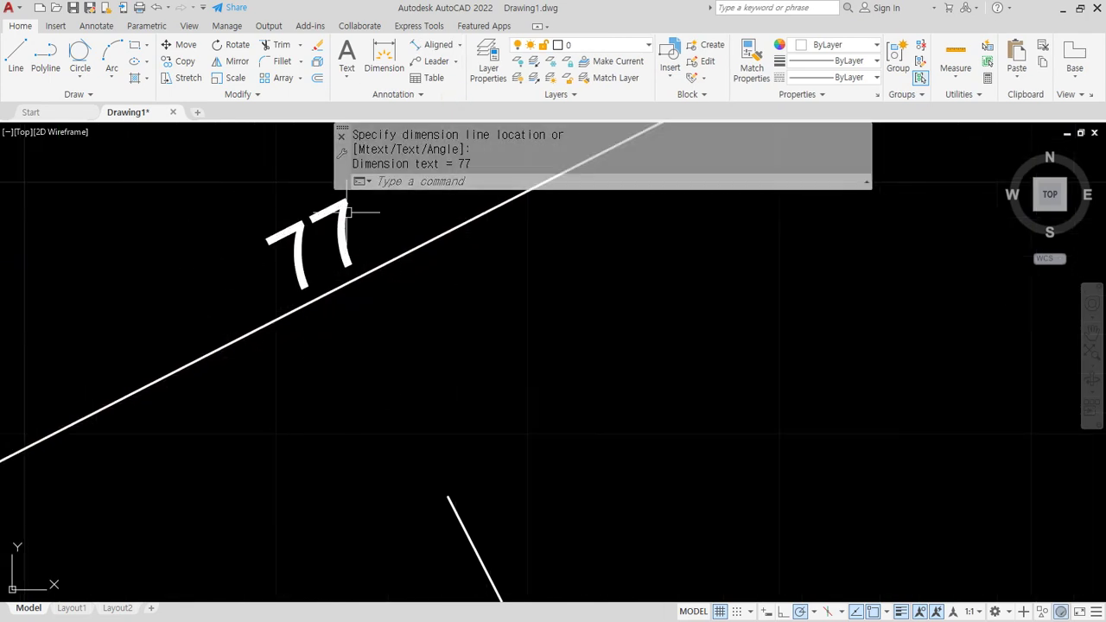
{"action": "scroll", "coordinate": [395, 312], "scroll_direction": "down", "scroll_amount": 8}
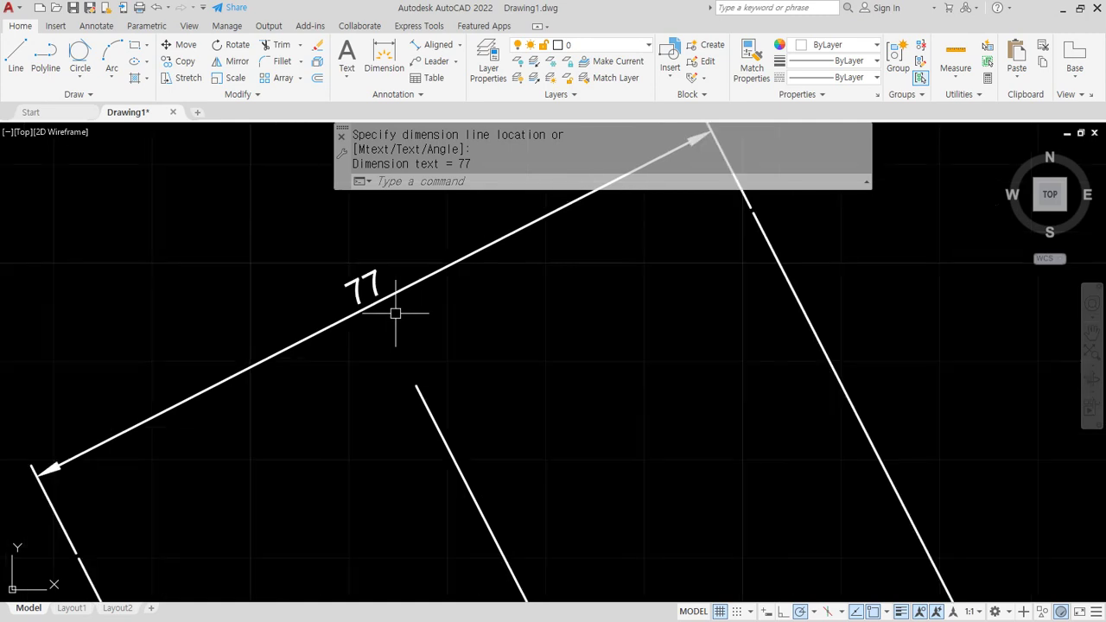
{"action": "middle_click_drag", "start_coordinate": [477, 352], "coordinate": [419, 272]}
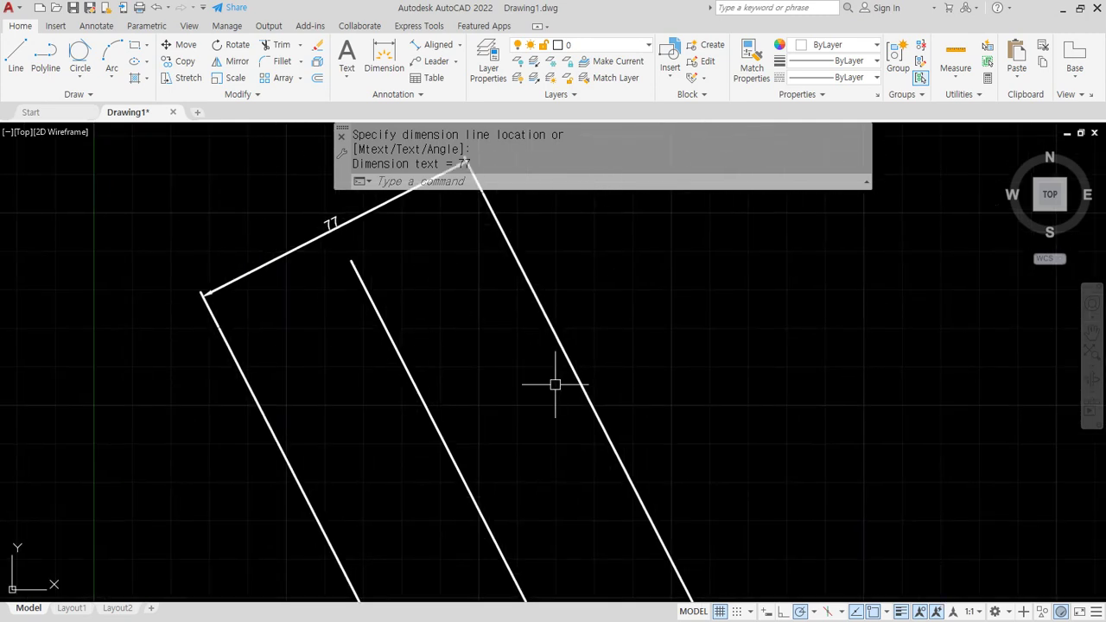
Step: Clear the three slanted lines and their dimension from the drawing, and zoom to All
{"action": "type", "text": "z"}
{"action": "key", "text": "Return"}
{"action": "type", "text": "a"}
{"action": "key", "text": "Return"}
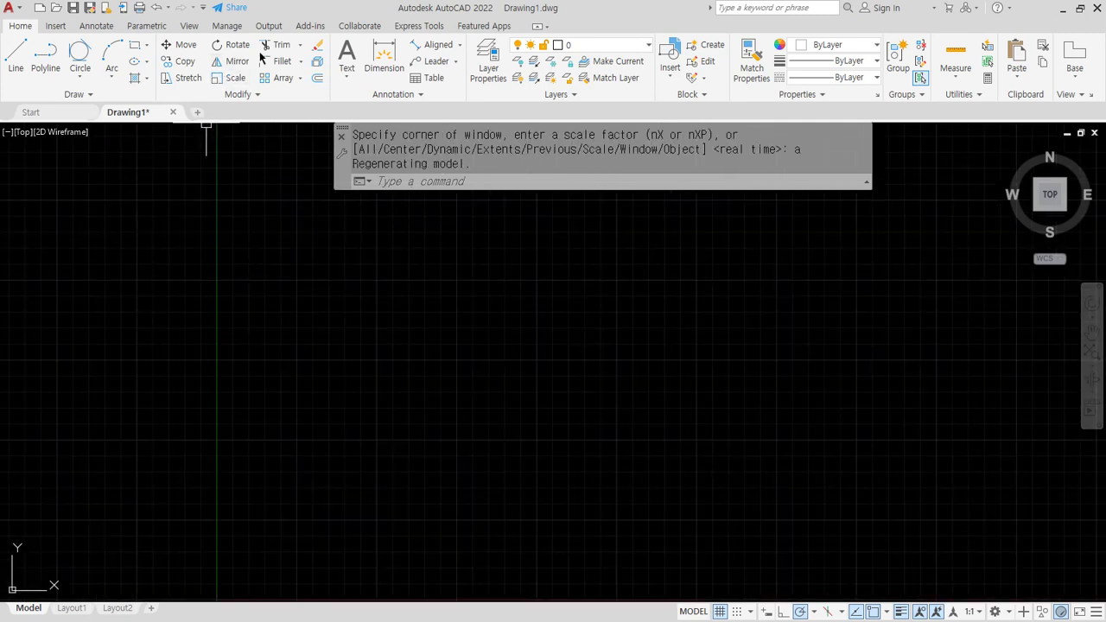
{"action": "left_click", "coordinate": [299, 48]}
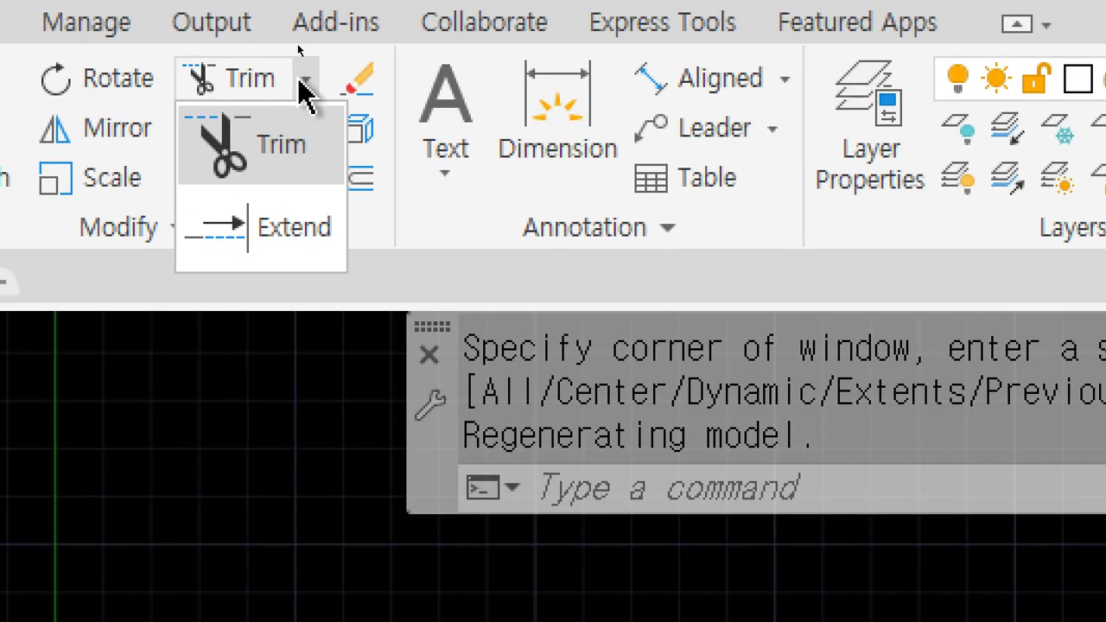
{"action": "left_click", "coordinate": [301, 44]}
{"action": "left_click", "coordinate": [308, 84]}
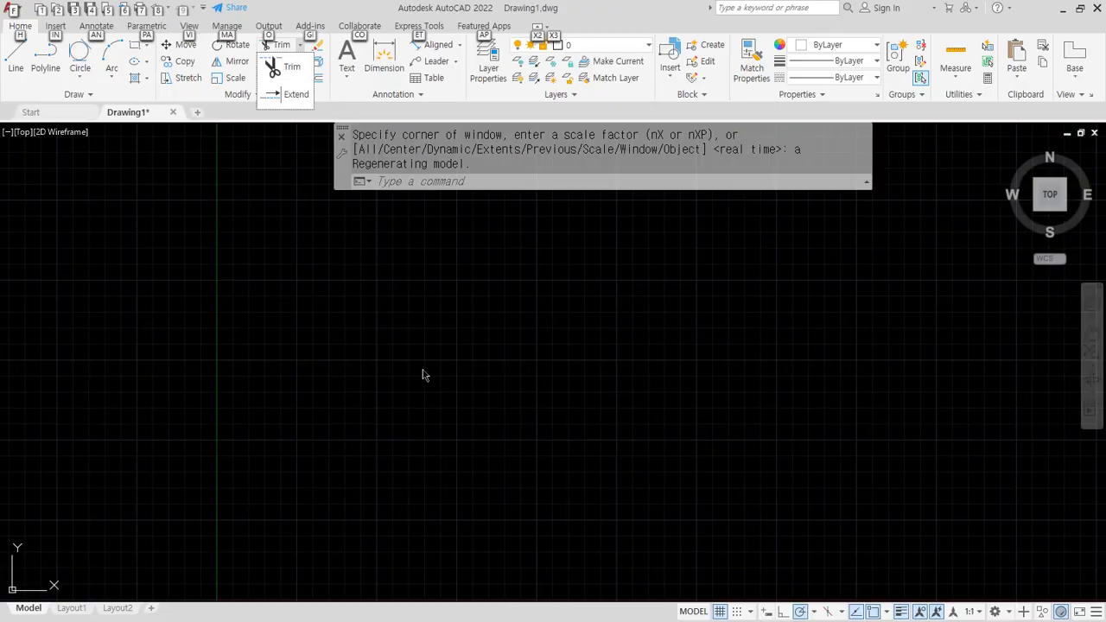
{"action": "key", "text": "Escape"}
Step: Draw a long horizontal line across the middle of the empty drawing area
{"action": "type", "text": "l"}
{"action": "key", "text": "Return"}
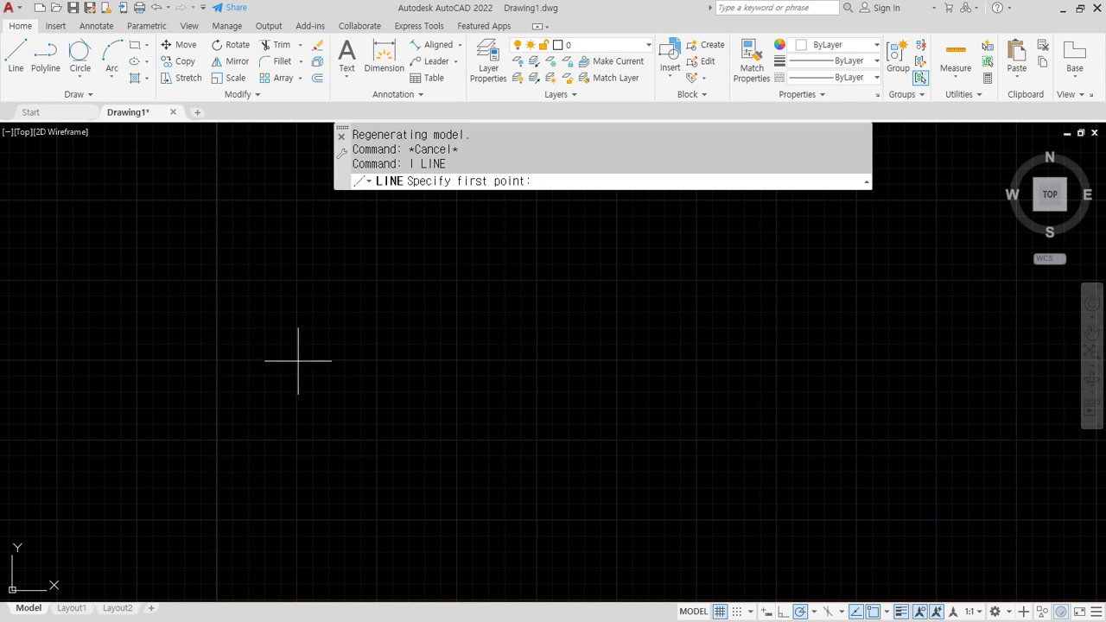
{"action": "left_click", "coordinate": [298, 361]}
{"action": "left_click", "coordinate": [774, 361]}
{"action": "key", "text": "Return"}
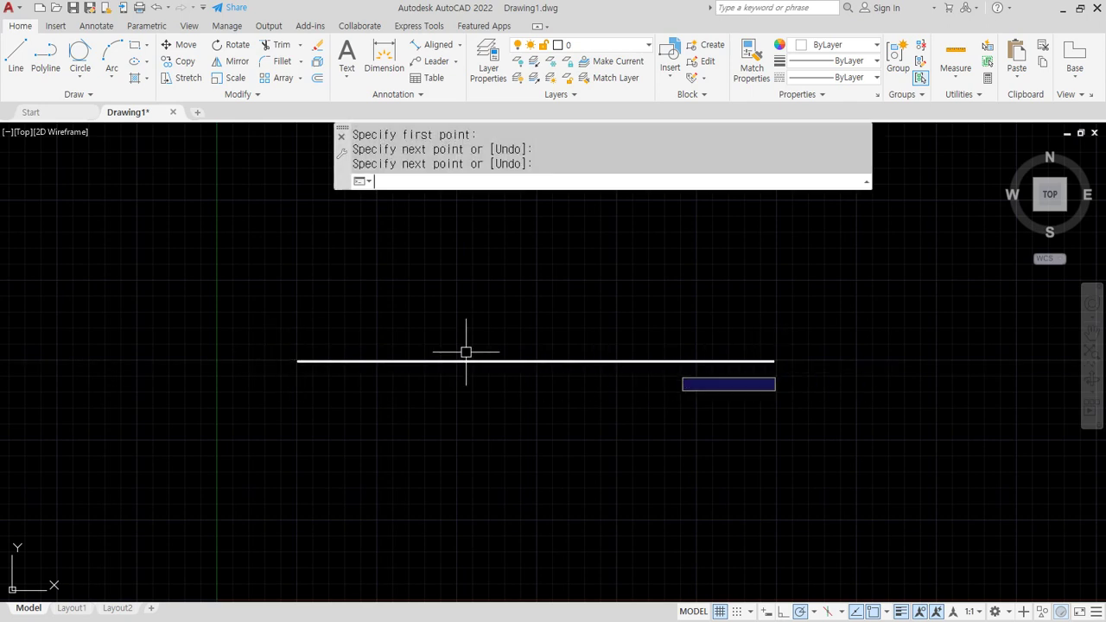
Step: Draw two vertical lines crossing the horizontal line, one near each end, the first about 74 long
{"action": "key", "text": "Return"}
{"action": "left_click", "coordinate": [421, 301]}
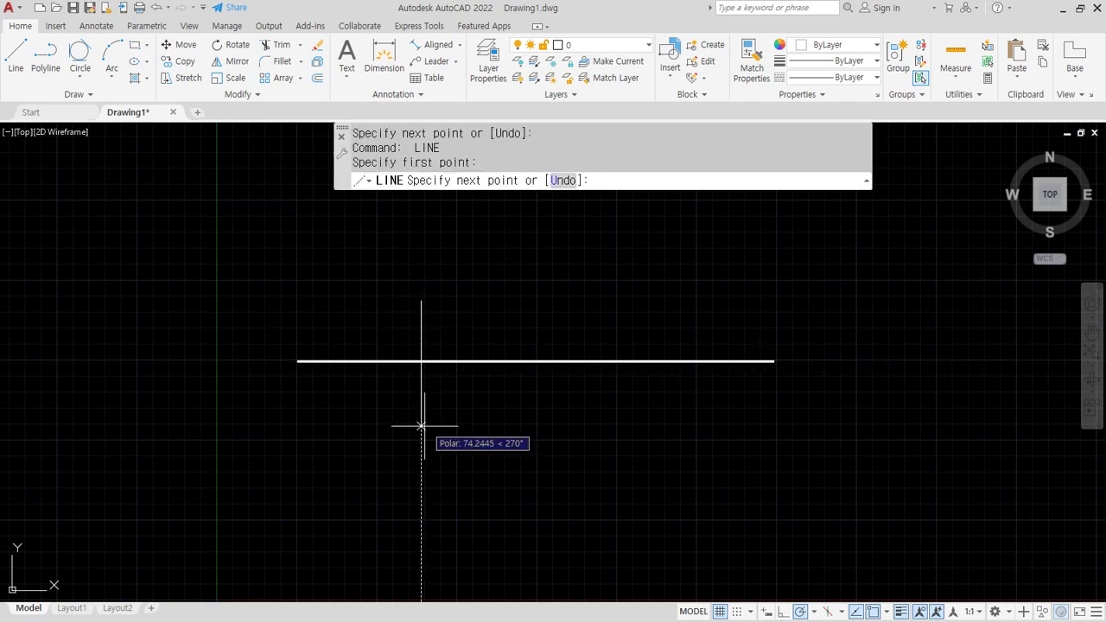
{"action": "left_click", "coordinate": [421, 426]}
{"action": "key", "text": "Return"}
{"action": "key", "text": "Return"}
{"action": "left_click", "coordinate": [674, 310]}
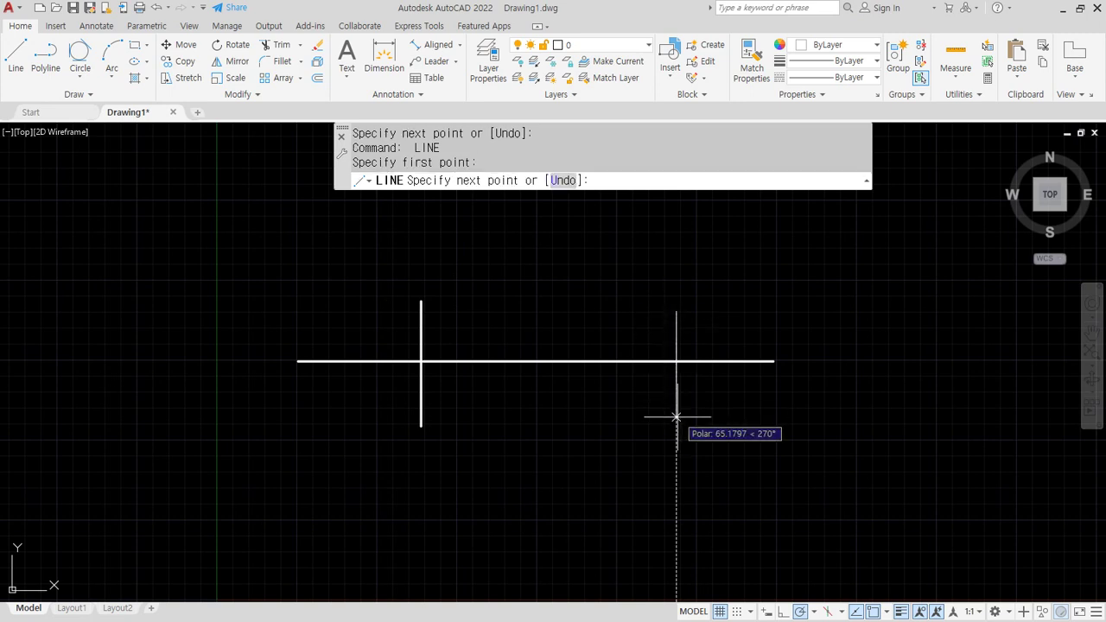
{"action": "left_click", "coordinate": [678, 426]}
{"action": "key", "text": "Return"}
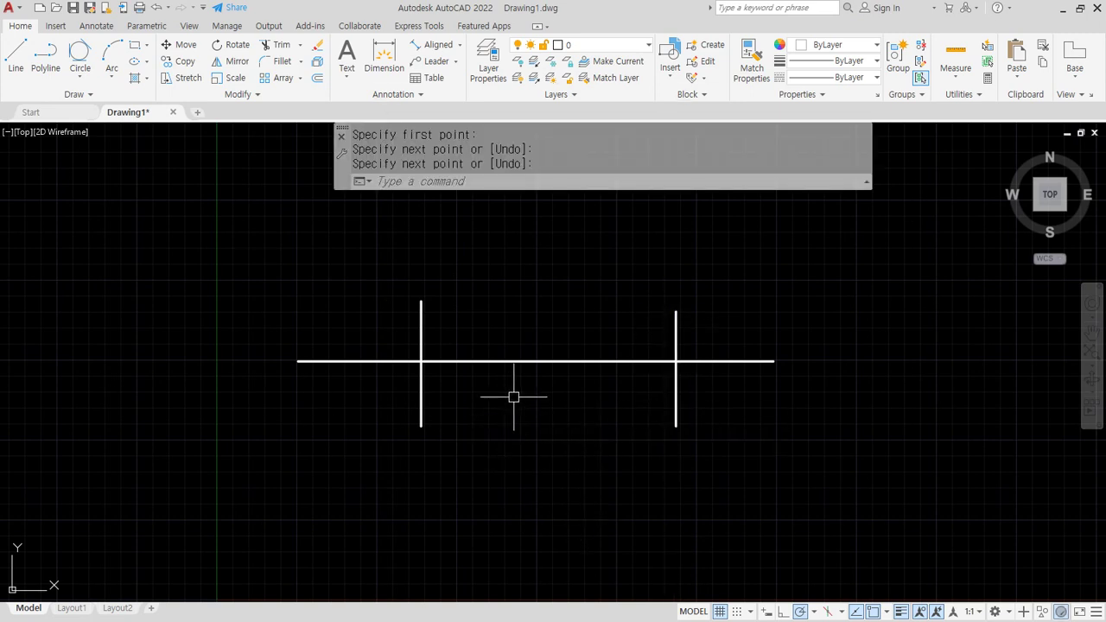
Step: Start the Trim command and set its mode to Standard
{"action": "type", "text": "tr"}
{"action": "key", "text": "Return"}
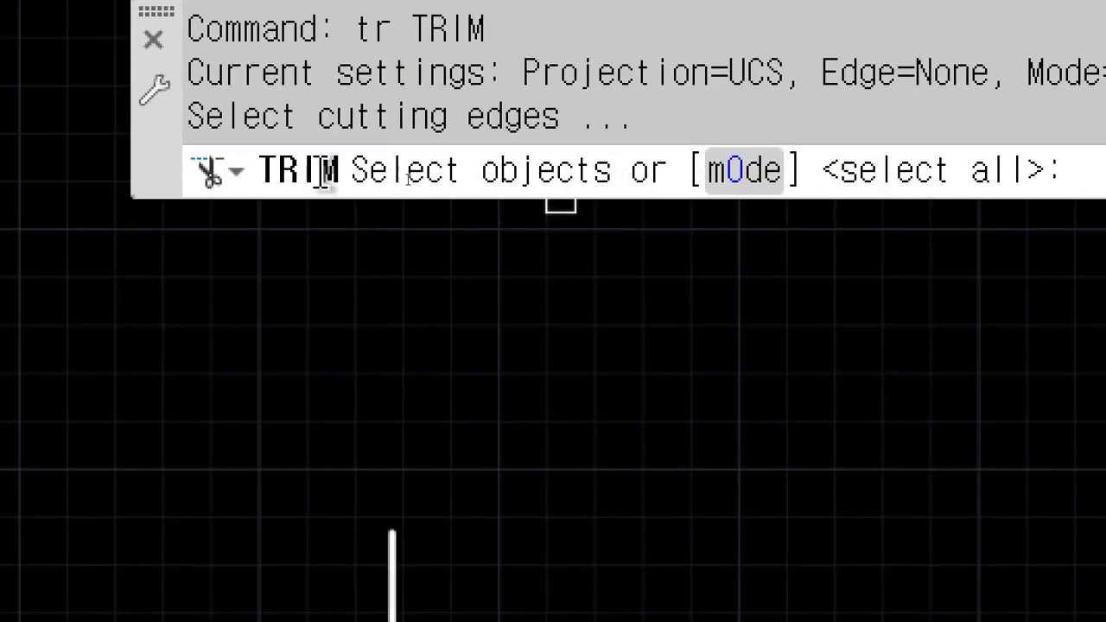
{"action": "left_click", "coordinate": [745, 172]}
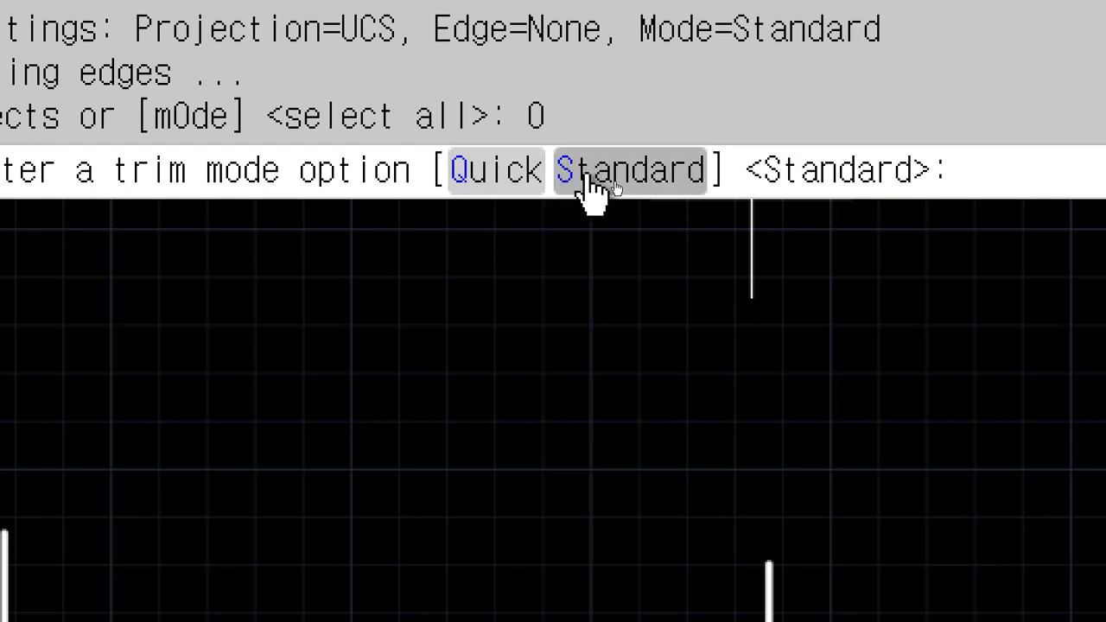
{"action": "left_click", "coordinate": [647, 187]}
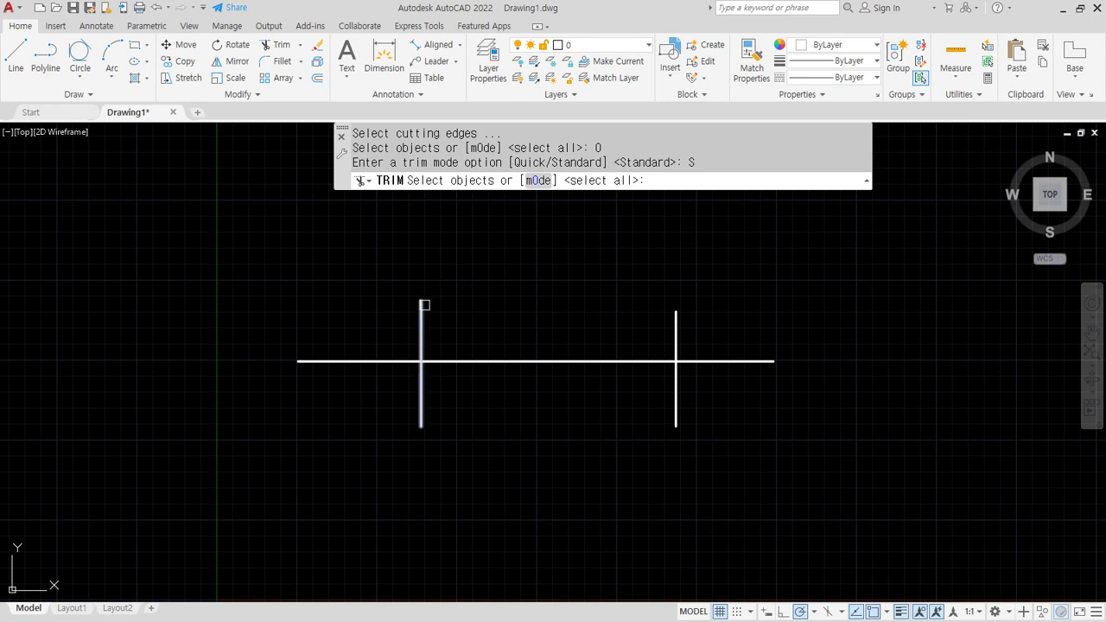
Step: Select both vertical lines as cutting edges and trim away the horizontal line's segment between them
{"action": "left_click", "coordinate": [422, 304]}
{"action": "left_click", "coordinate": [676, 317]}
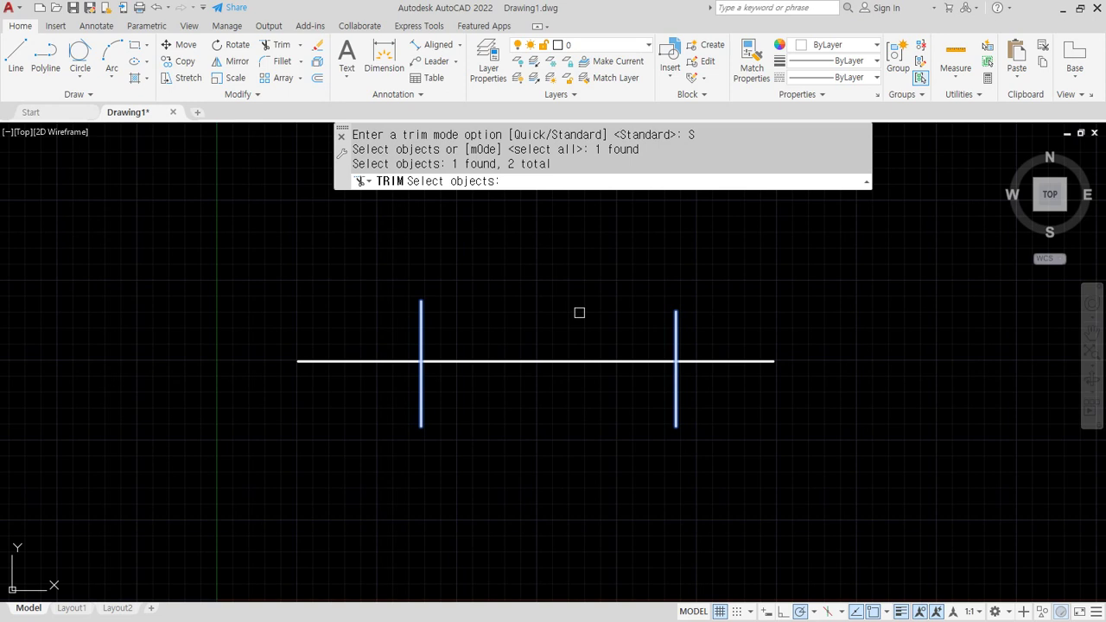
{"action": "left_click", "coordinate": [688, 251]}
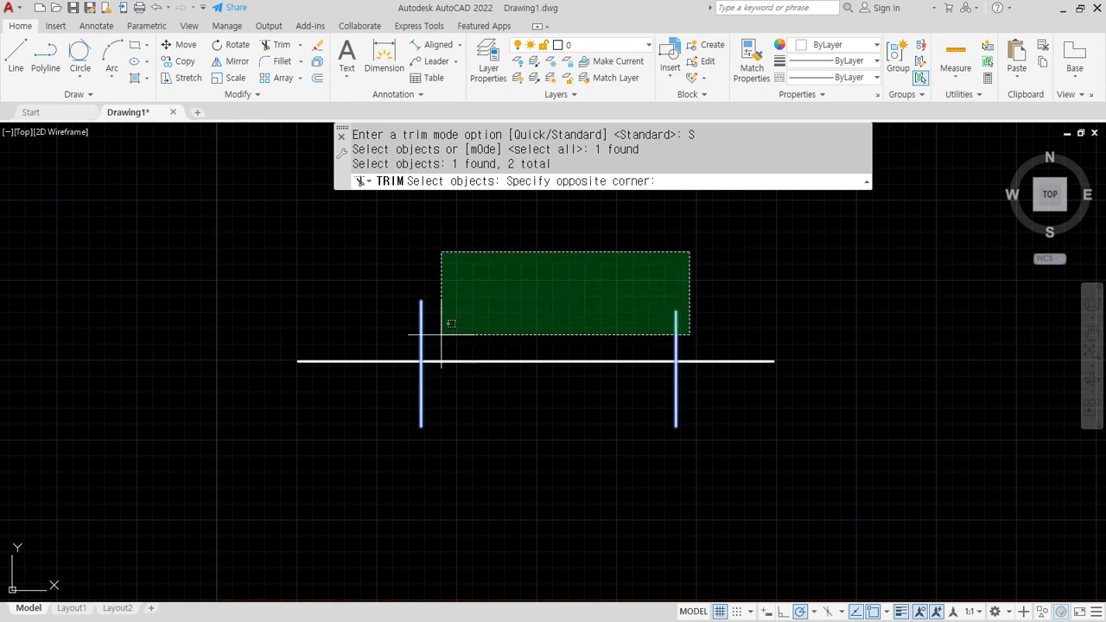
{"action": "left_click", "coordinate": [380, 334]}
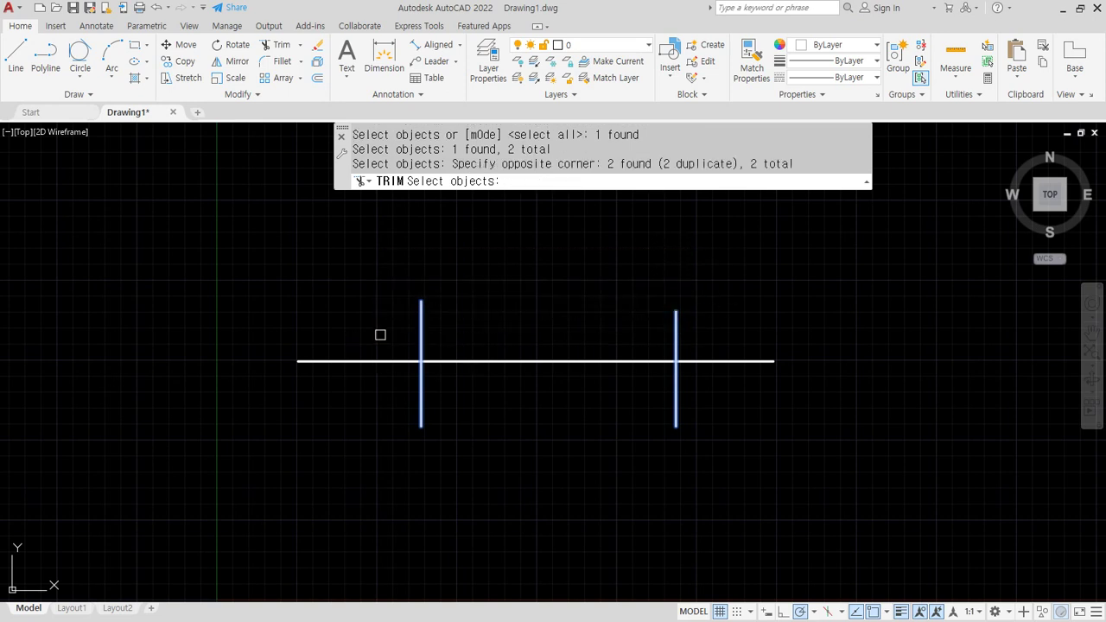
{"action": "left_click", "coordinate": [389, 265]}
{"action": "left_click", "coordinate": [675, 457]}
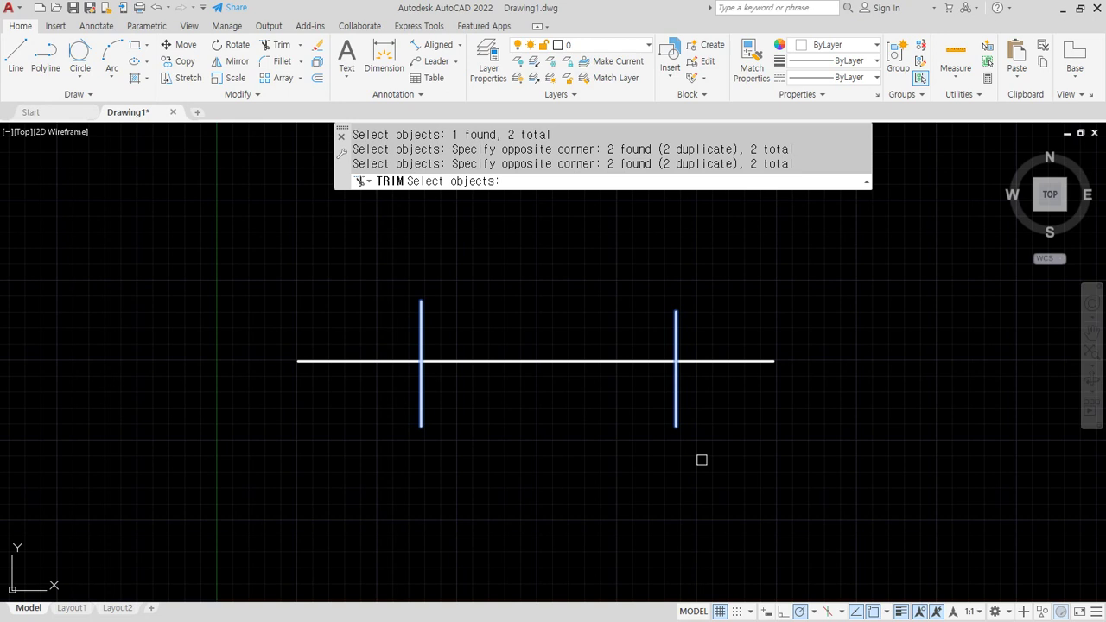
{"action": "key", "text": "Return"}
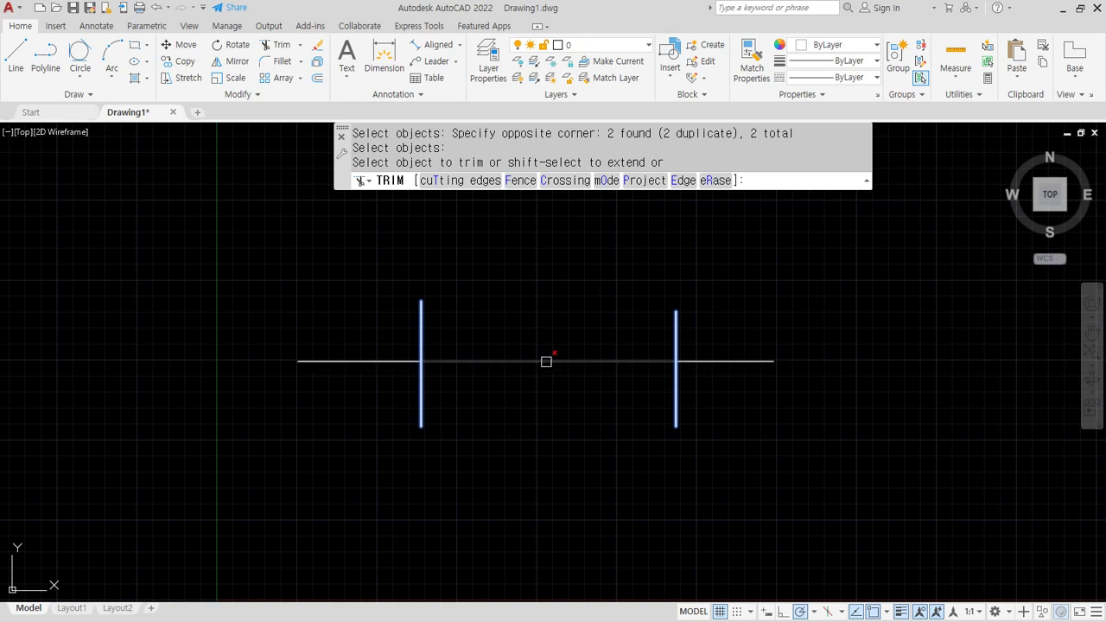
{"action": "left_click", "coordinate": [546, 361]}
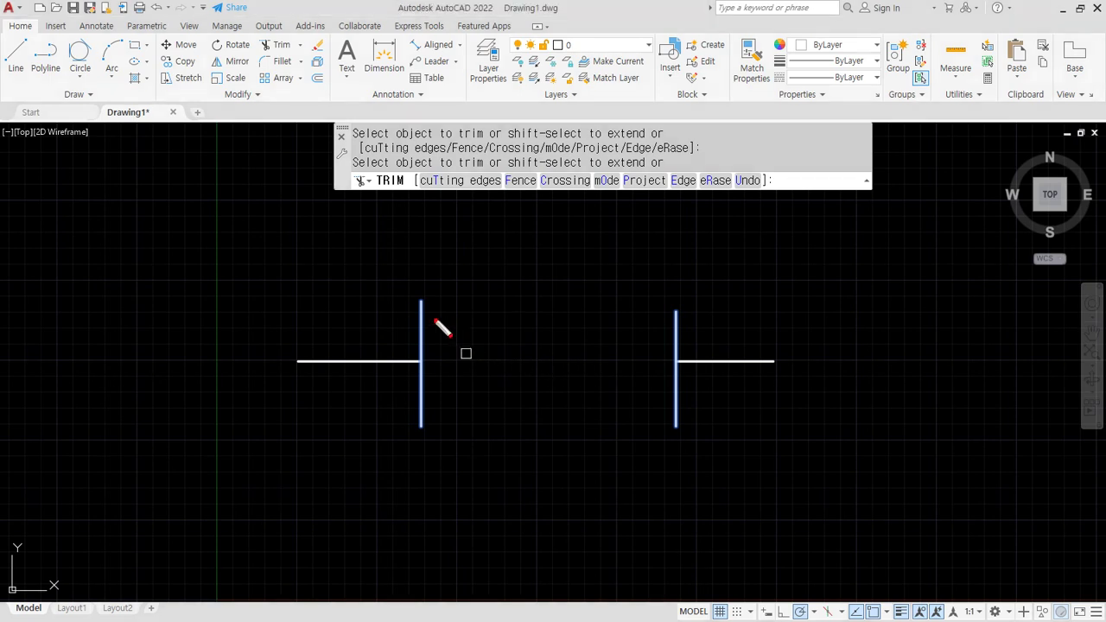
{"action": "left_click_drag", "start_coordinate": [441, 299], "coordinate": [417, 321]}
{"action": "left_click_drag", "start_coordinate": [635, 298], "coordinate": [681, 327]}
{"action": "left_click_drag", "start_coordinate": [436, 363], "coordinate": [710, 360]}
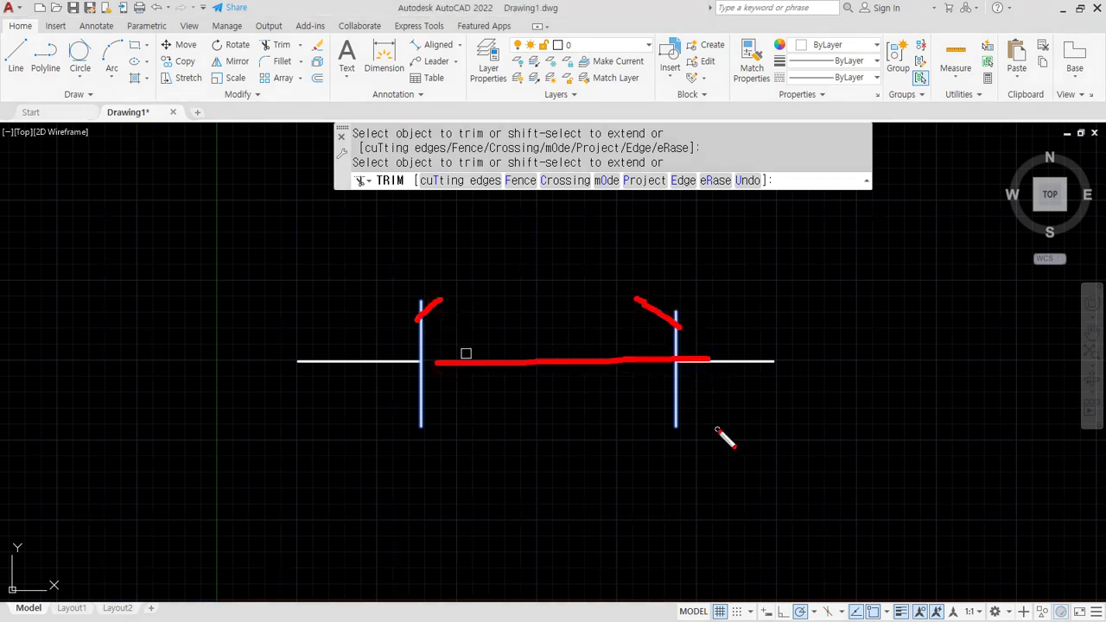
{"action": "key", "text": "Escape"}
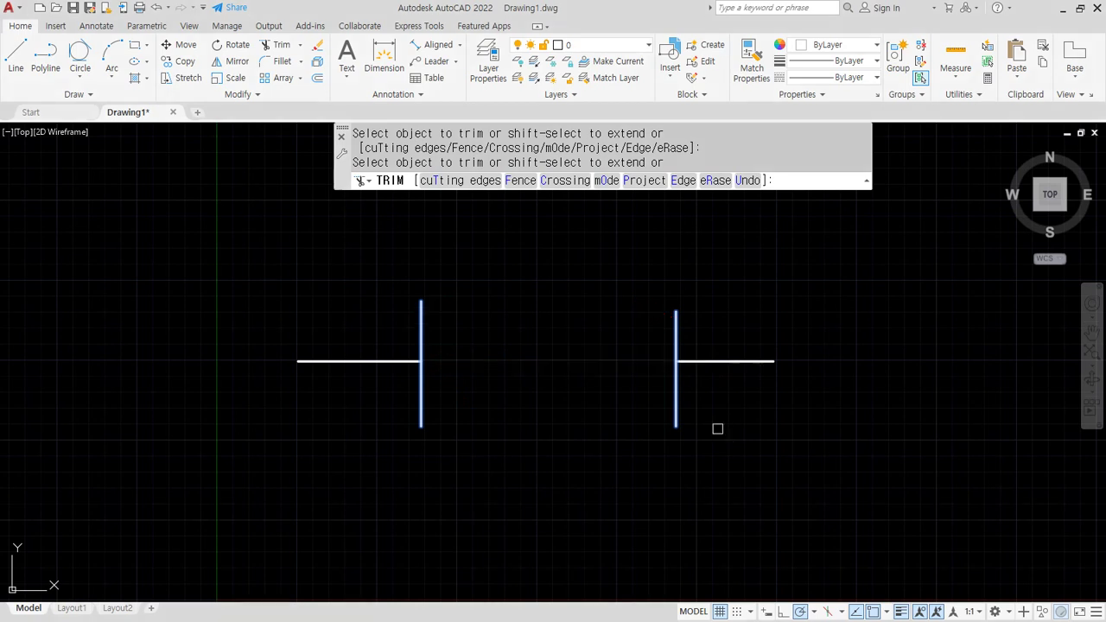
{"action": "left_click", "coordinate": [676, 415]}
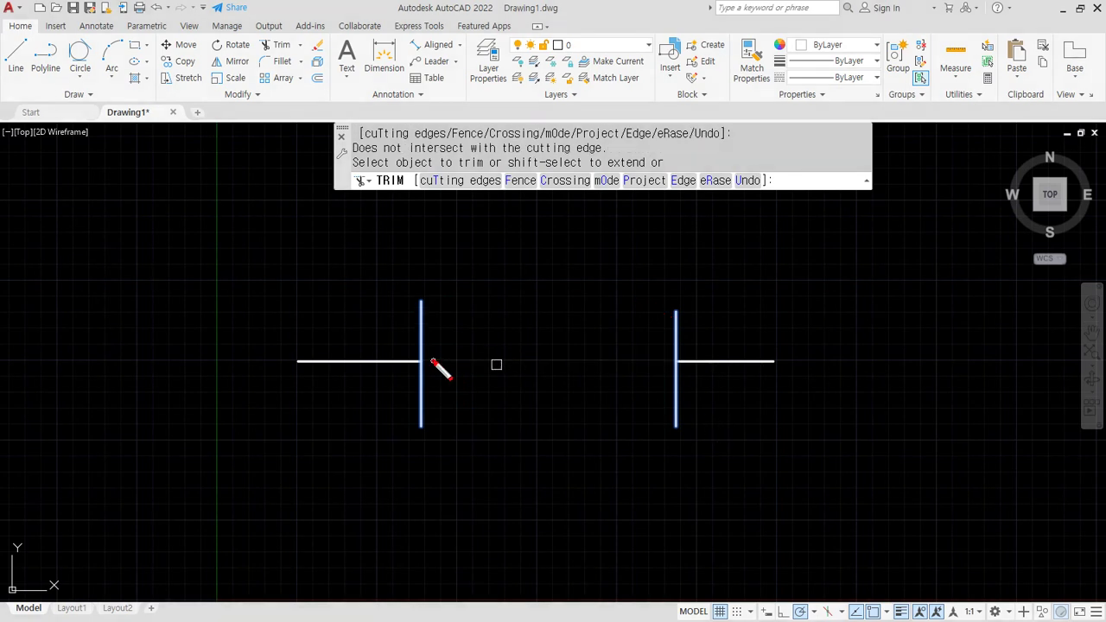
{"action": "mouse_move", "coordinate": [432, 361]}
{"action": "left_mouse_down"}
{"action": "mouse_move", "coordinate": [659, 362]}
{"action": "mouse_move", "coordinate": [516, 366]}
{"action": "left_mouse_up"}
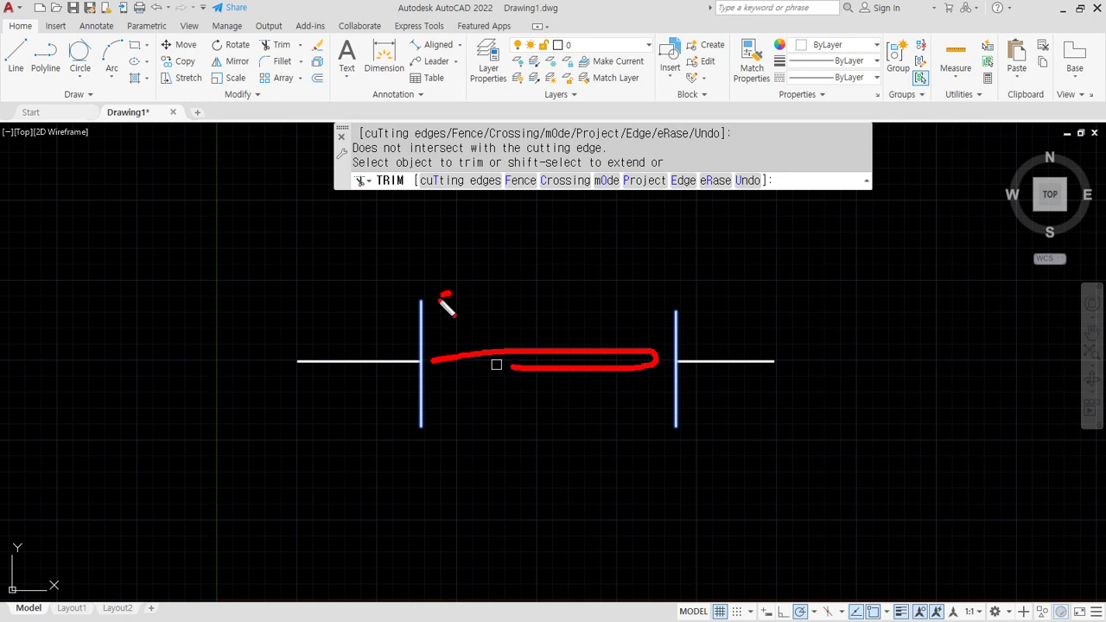
{"action": "left_click_drag", "start_coordinate": [448, 292], "coordinate": [420, 310]}
{"action": "left_click_drag", "start_coordinate": [637, 292], "coordinate": [674, 311]}
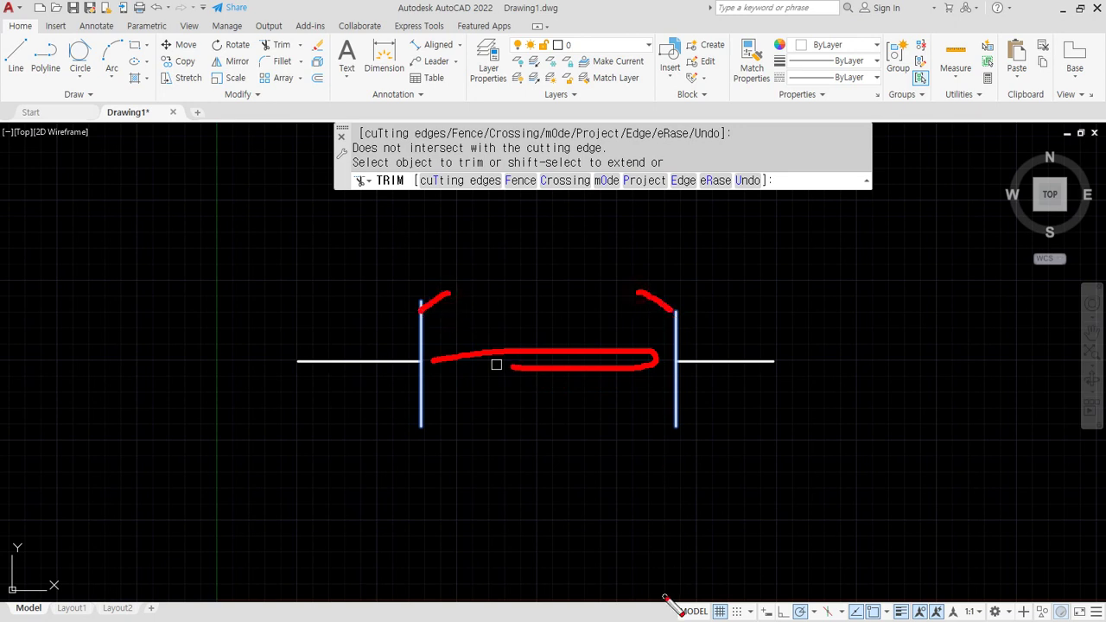
{"action": "key", "text": "e"}
{"action": "left_click_drag", "start_coordinate": [537, 347], "coordinate": [575, 328]}
{"action": "left_click_drag", "start_coordinate": [466, 288], "coordinate": [421, 316]}
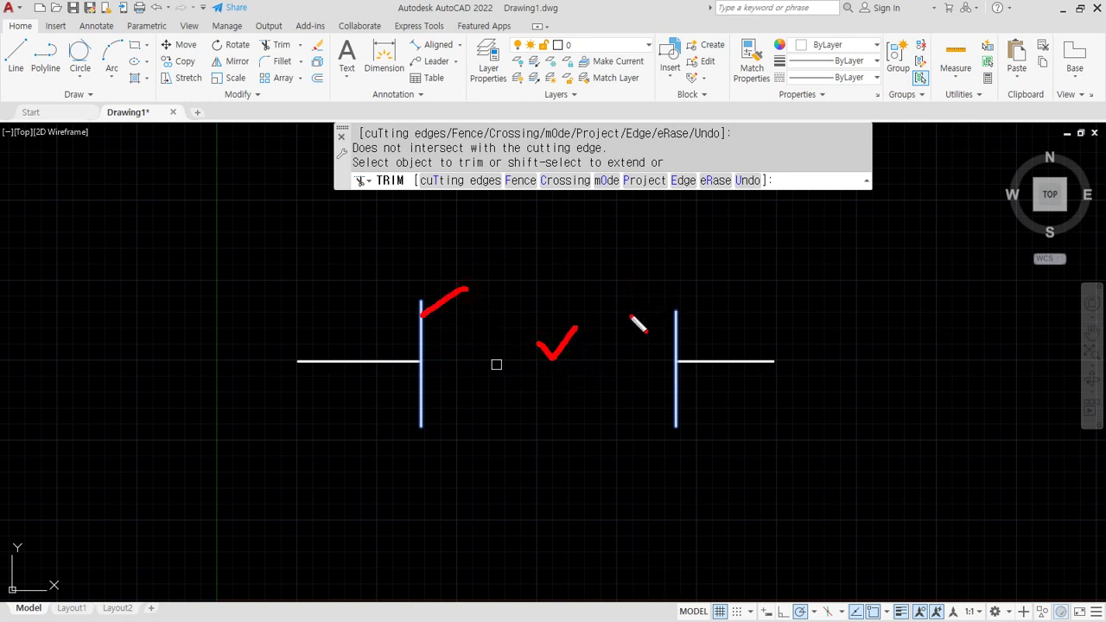
{"action": "left_click_drag", "start_coordinate": [628, 283], "coordinate": [665, 318]}
{"action": "key", "text": "e"}
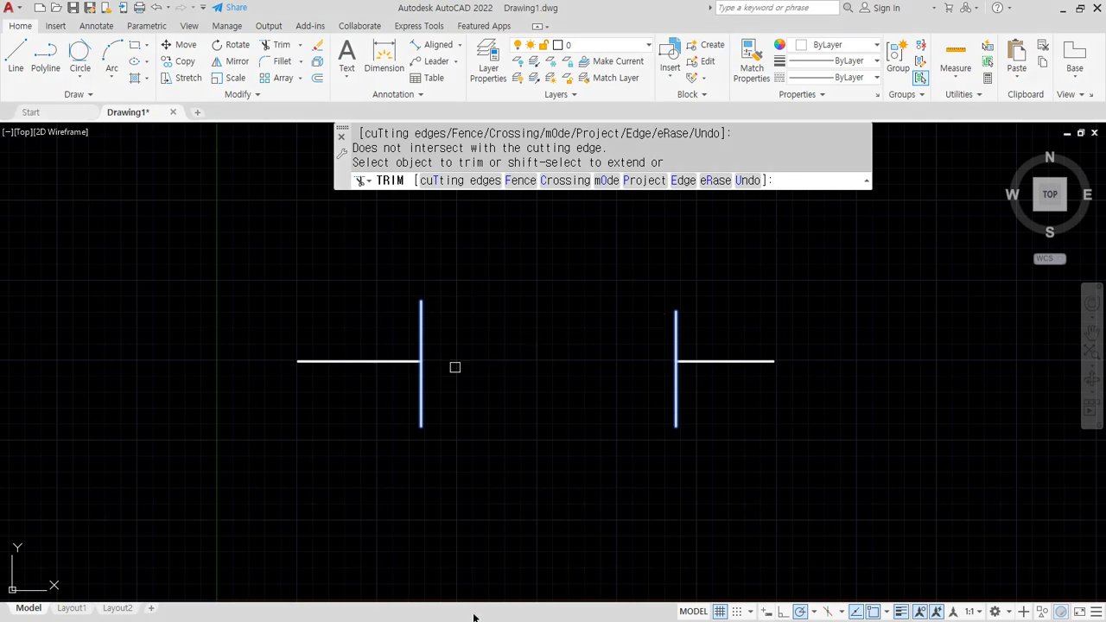
Step: Undo the trim and cut out the horizontal line's middle segment again, picking each vertical line as a cutting edge
{"action": "key", "text": "ctrl+z"}
{"action": "type", "text": "tr"}
{"action": "key", "text": "Return"}
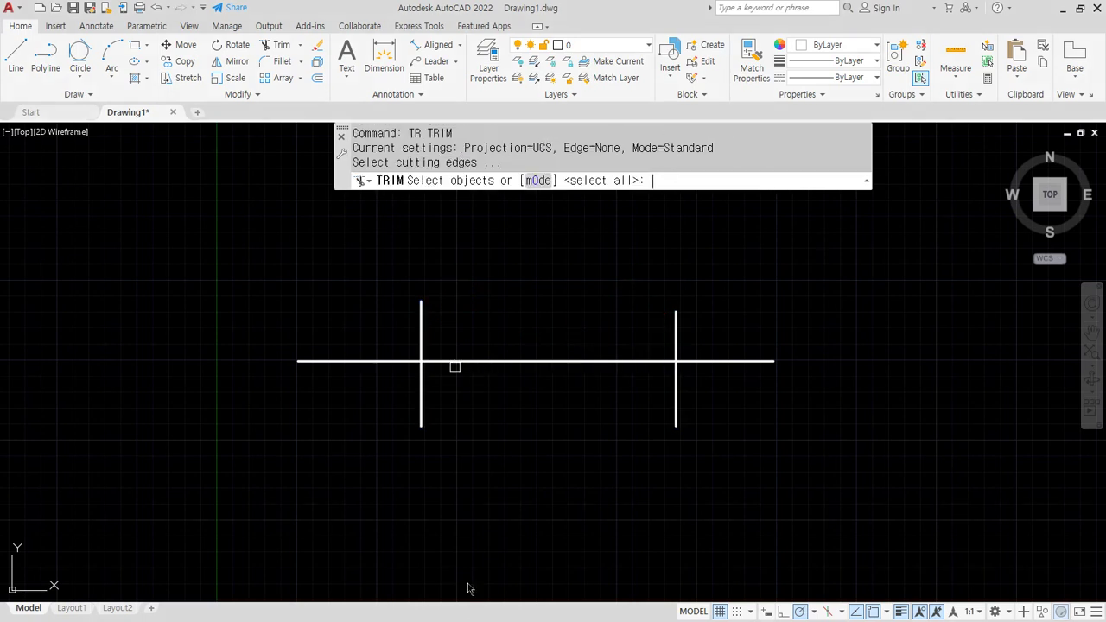
{"action": "left_click", "coordinate": [423, 318]}
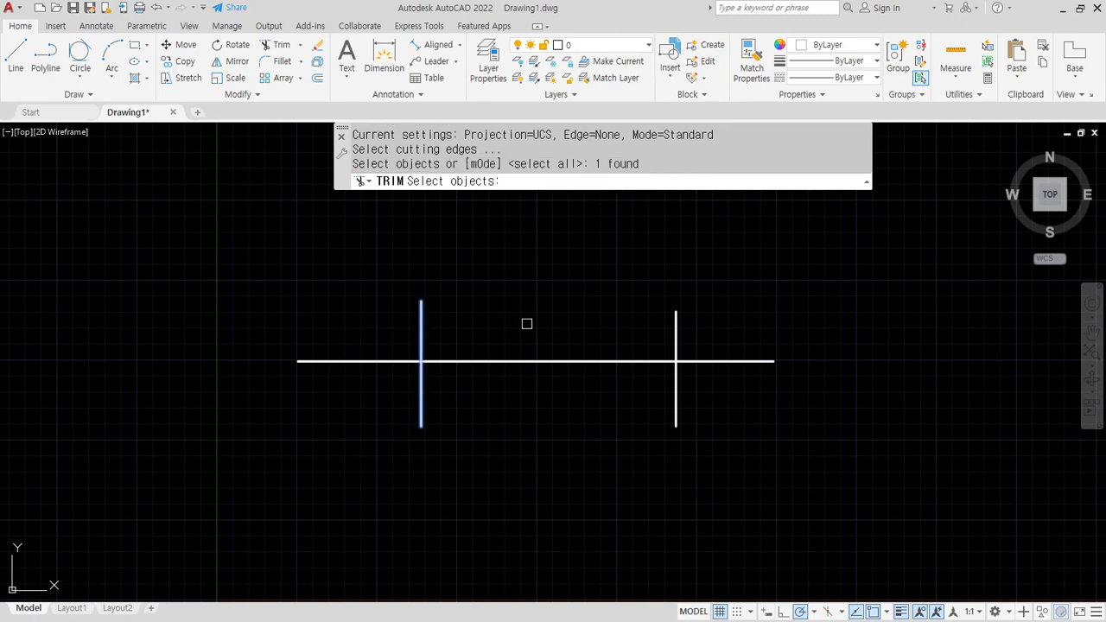
{"action": "left_click", "coordinate": [674, 324]}
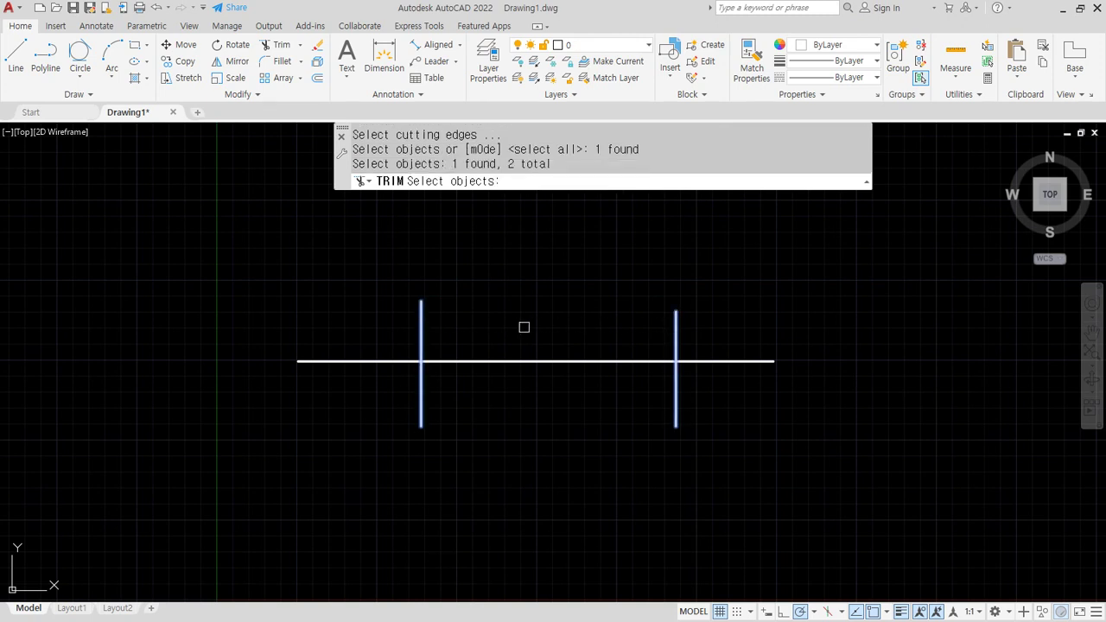
{"action": "key", "text": "Return"}
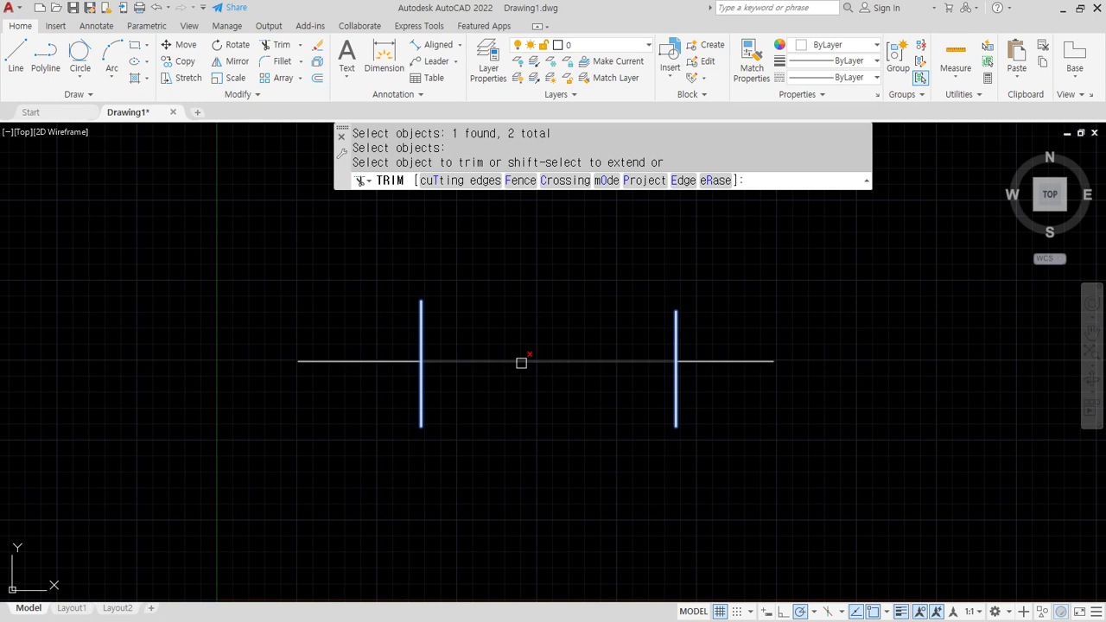
{"action": "left_click", "coordinate": [521, 363]}
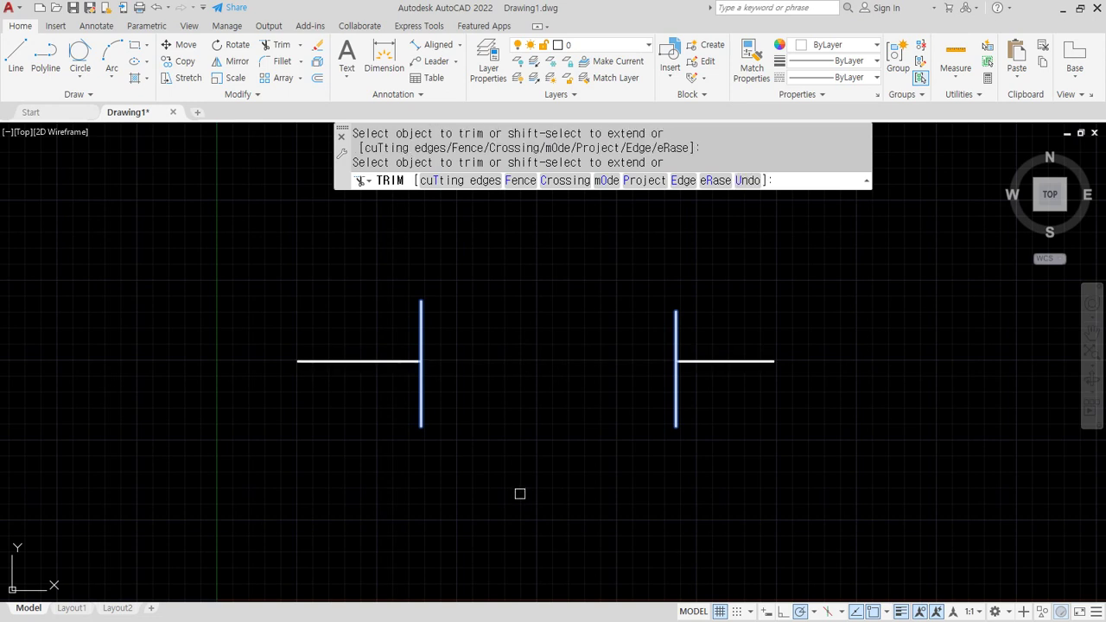
{"action": "key", "text": "Escape"}
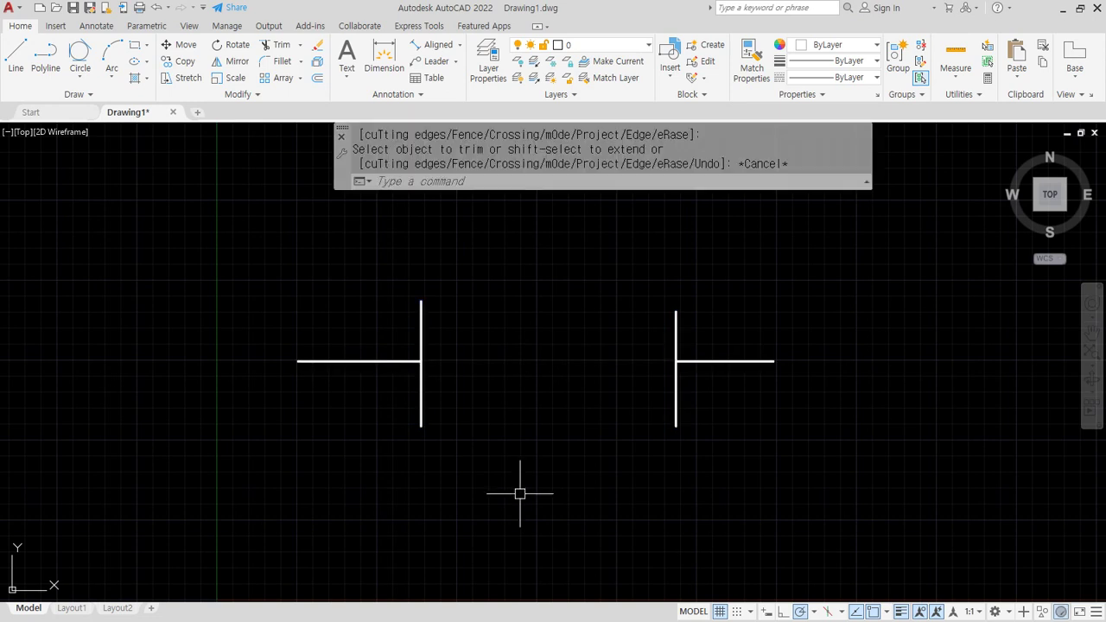
Step: Undo the repeated trim, restart Trim, and window-select both vertical lines as cutting edges
{"action": "key", "text": "ctrl+z"}
{"action": "type", "text": "tr"}
{"action": "key", "text": "Return"}
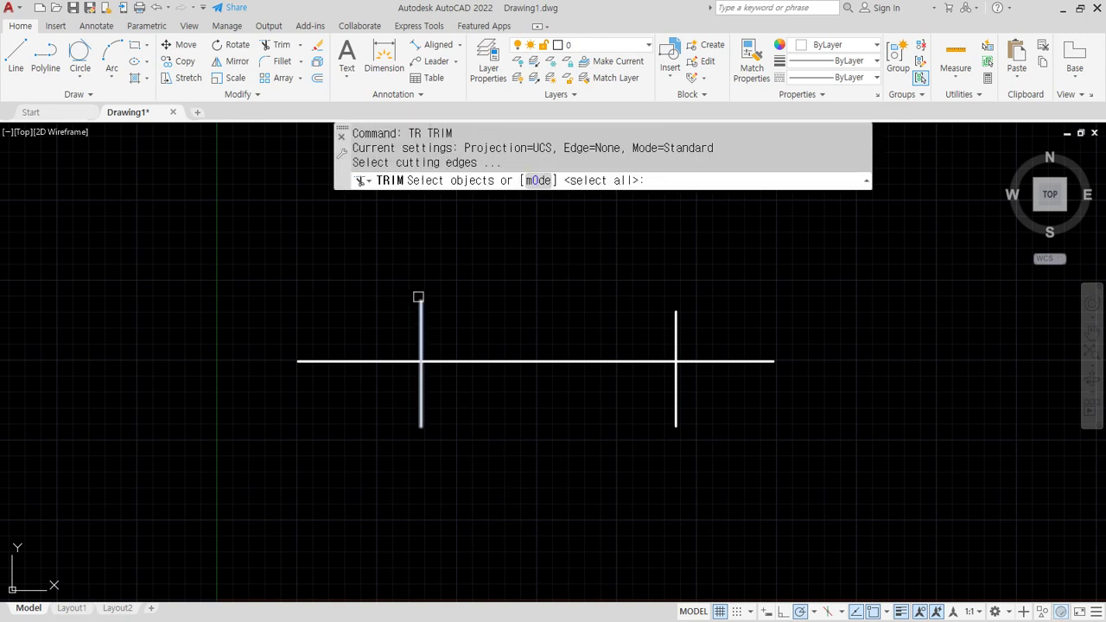
{"action": "left_click", "coordinate": [394, 257]}
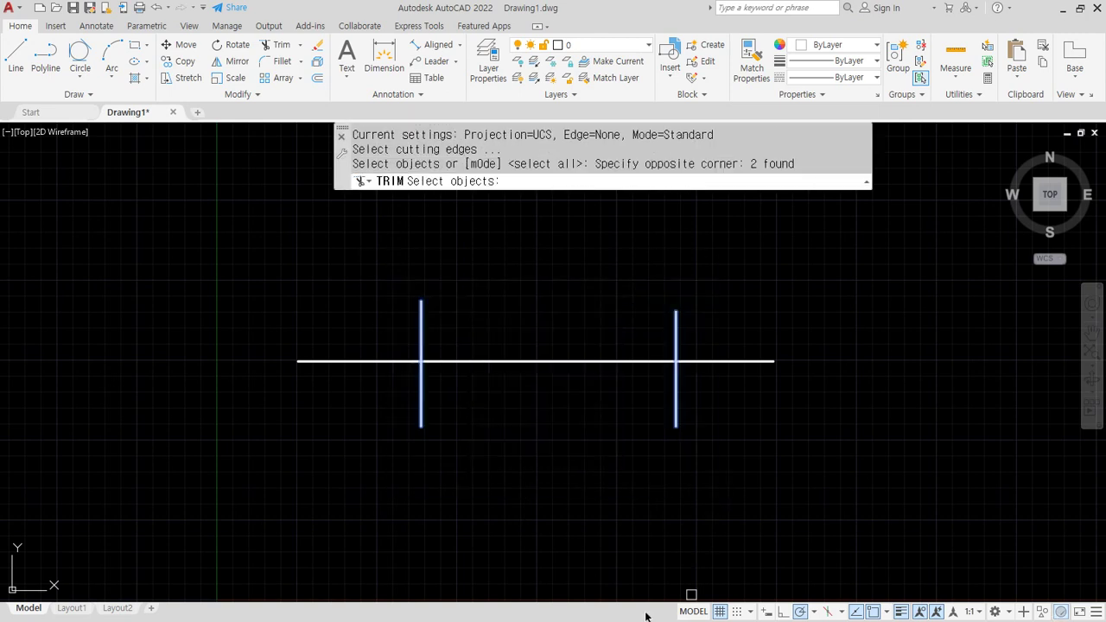
{"action": "key", "text": "Return"}
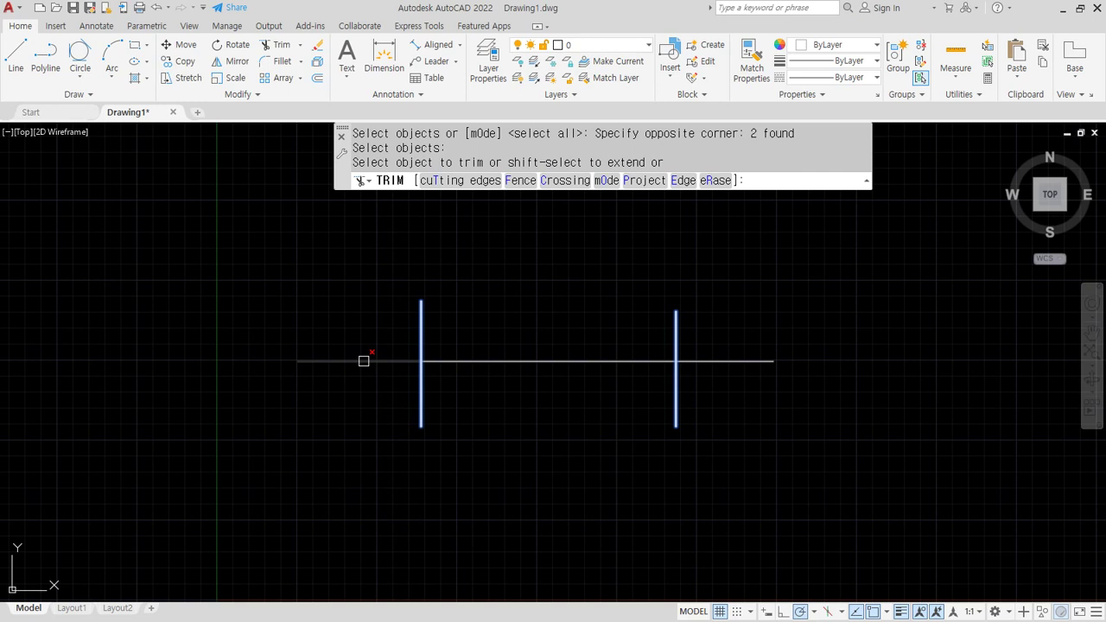
{"action": "mouse_move", "coordinate": [316, 378]}
{"action": "left_mouse_down"}
{"action": "mouse_move", "coordinate": [314, 363]}
{"action": "mouse_move", "coordinate": [320, 387]}
{"action": "left_mouse_up"}
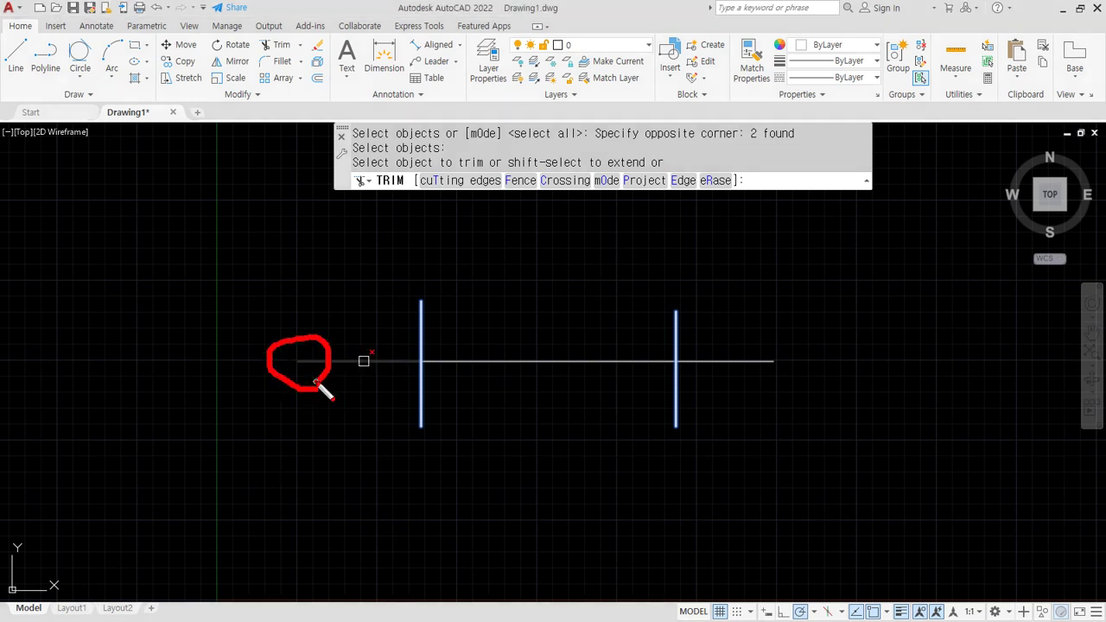
{"action": "mouse_move", "coordinate": [763, 342]}
{"action": "left_mouse_down"}
{"action": "mouse_move", "coordinate": [760, 383]}
{"action": "mouse_move", "coordinate": [760, 347]}
{"action": "left_mouse_up"}
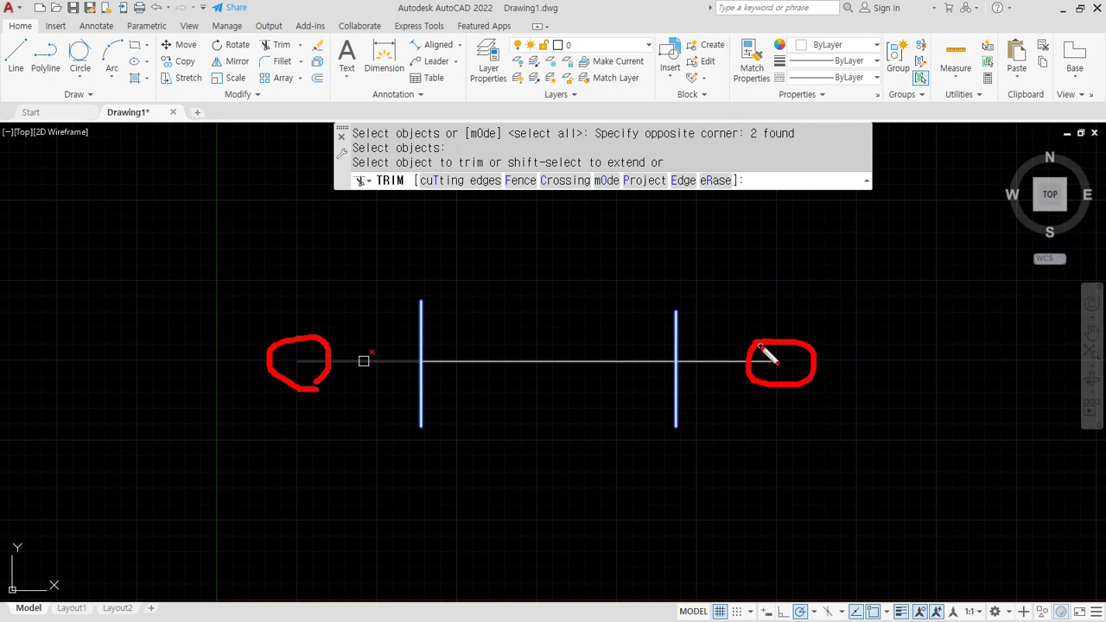
{"action": "left_click_drag", "start_coordinate": [347, 298], "coordinate": [301, 344]}
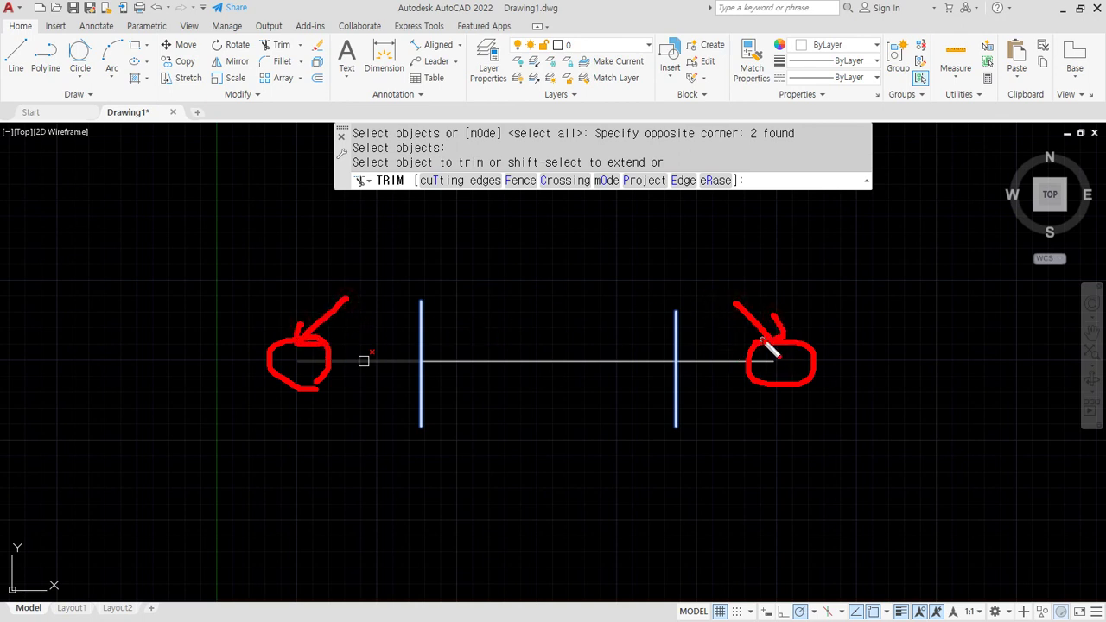
{"action": "key", "text": "Escape"}
Step: Trim off both ends of the horizontal line outside the vertical lines, and undo that trim
{"action": "left_click", "coordinate": [743, 362]}
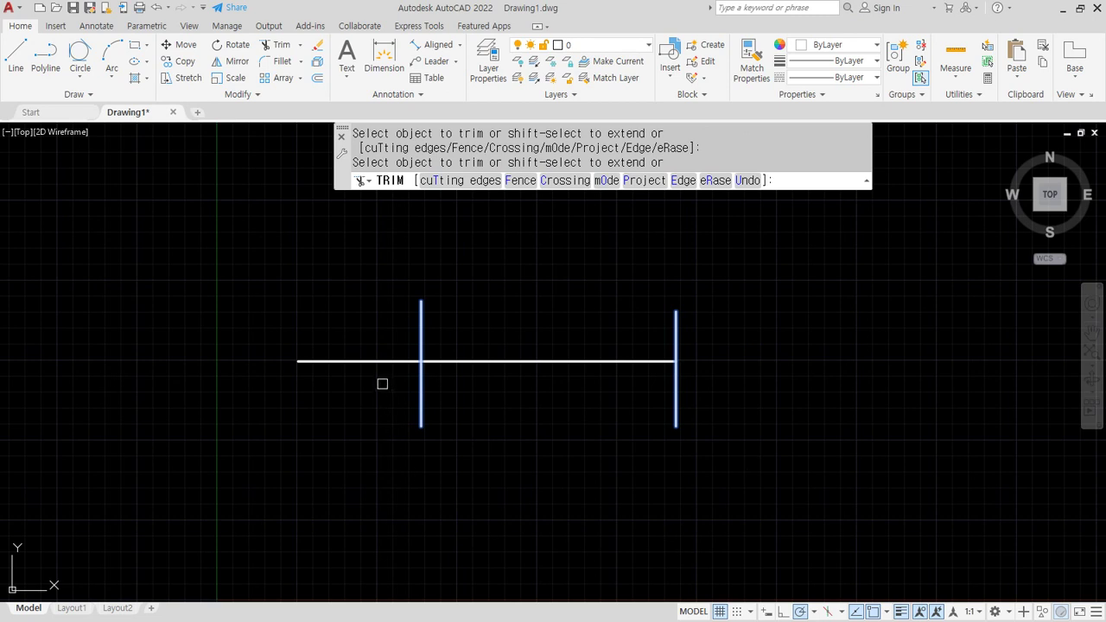
{"action": "left_click", "coordinate": [379, 363]}
{"action": "key", "text": "Escape"}
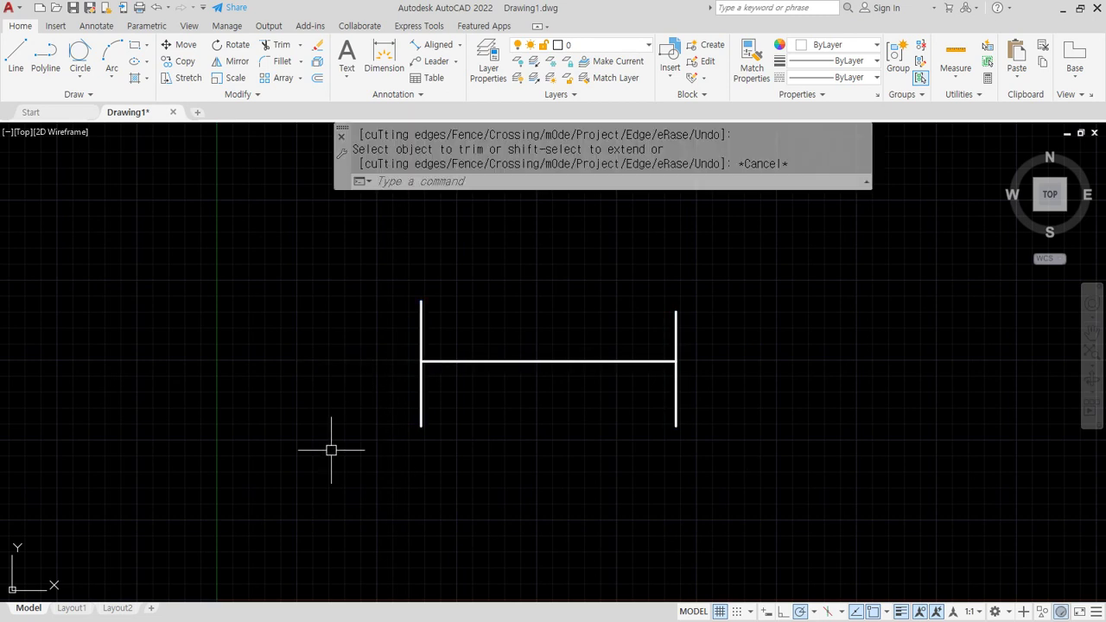
{"action": "key", "text": "ctrl+z"}
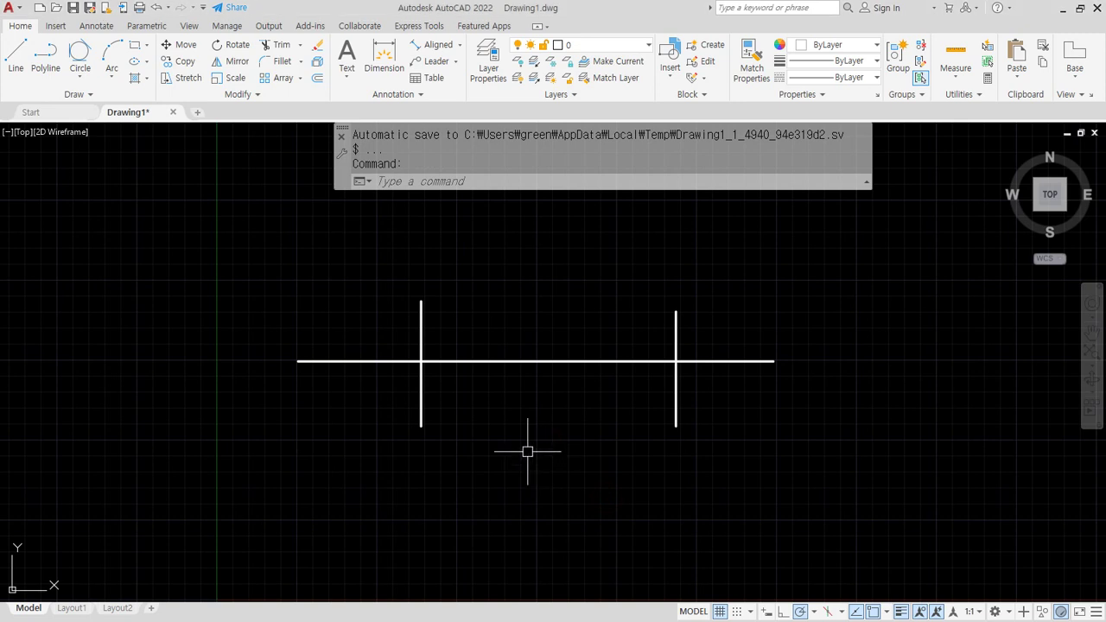
Step: Draw two vertical lines crossing the horizontal line's outer ends, one outside each existing vertical, the first about 59 long
{"action": "type", "text": "l"}
{"action": "key", "text": "Return"}
{"action": "left_click", "coordinate": [350, 309]}
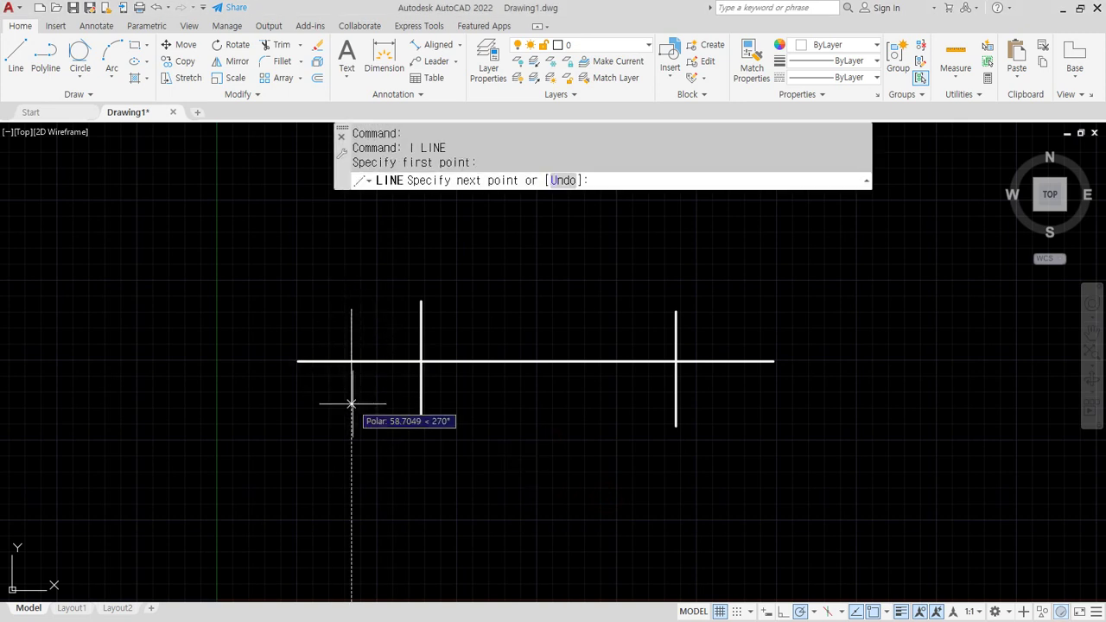
{"action": "left_click", "coordinate": [350, 404]}
{"action": "key", "text": "Return"}
{"action": "key", "text": "Return"}
{"action": "left_click", "coordinate": [726, 318]}
{"action": "left_click", "coordinate": [726, 409]}
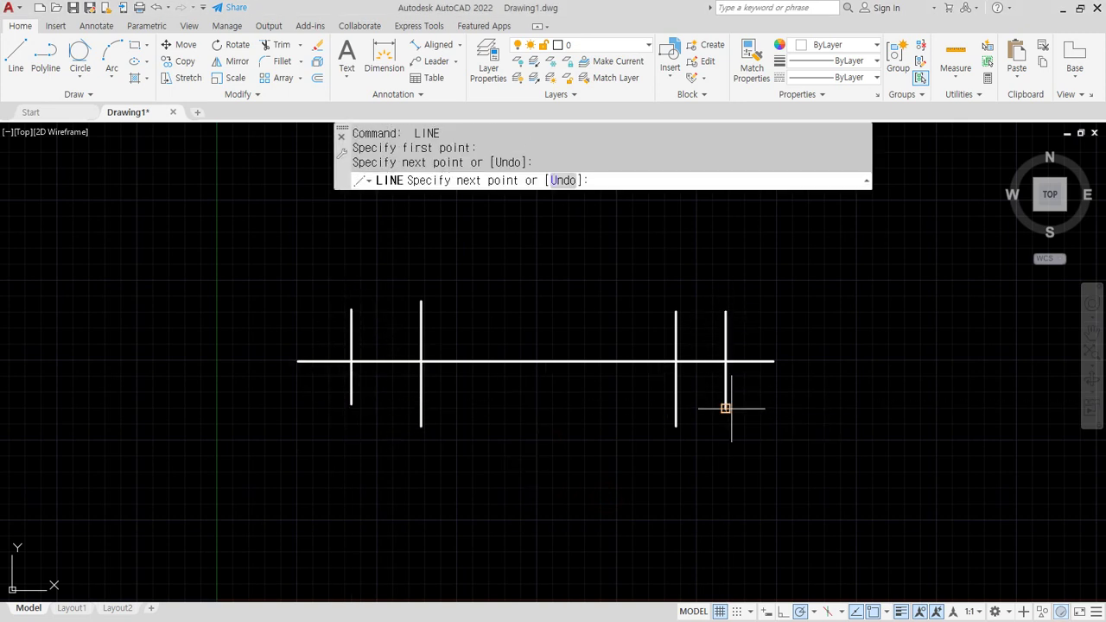
{"action": "key", "text": "Return"}
Step: Draw two more vertical lines across the horizontal line, spaced apart between the two original verticals
{"action": "key", "text": "Return"}
{"action": "left_click", "coordinate": [502, 309]}
{"action": "left_click", "coordinate": [502, 415]}
{"action": "key", "text": "Return"}
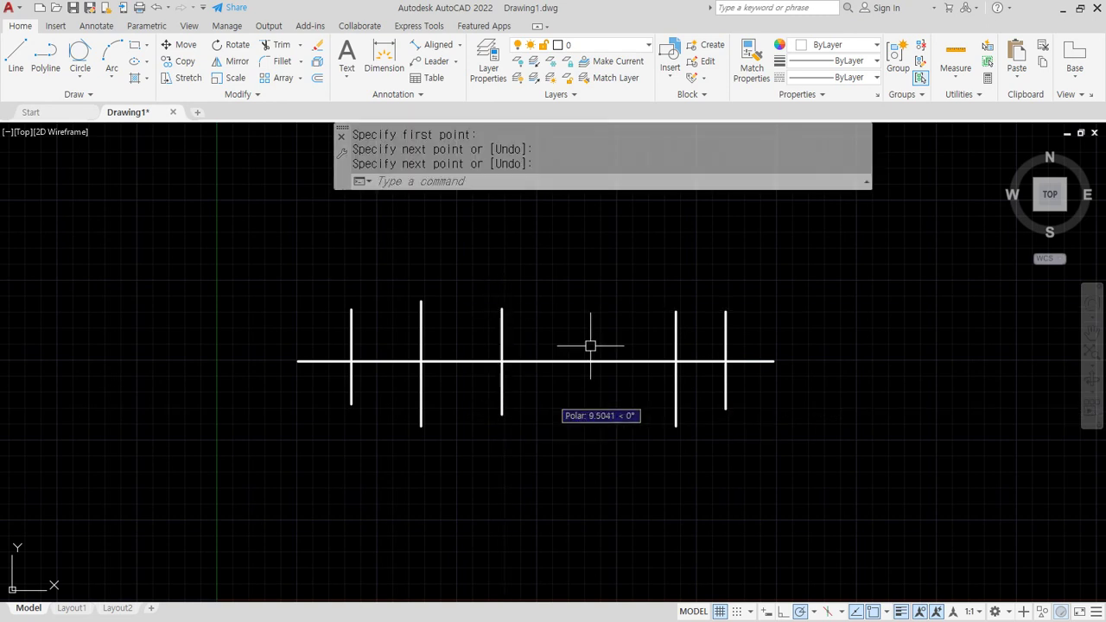
{"action": "key", "text": "Return"}
{"action": "left_click", "coordinate": [611, 309]}
{"action": "left_click", "coordinate": [611, 426]}
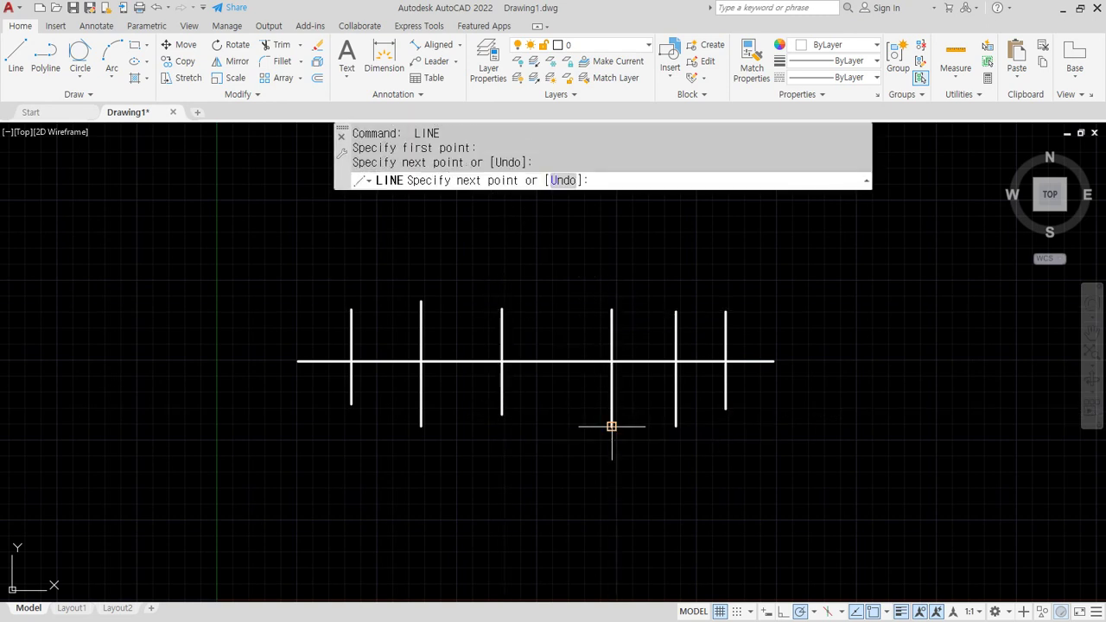
{"action": "key", "text": "Return"}
Step: Using all objects as cutting edges, trim the horizontal line's two outer ends and the gaps between the three vertical pairs
{"action": "scroll", "coordinate": [575, 357], "scroll_direction": "up", "scroll_amount": 2}
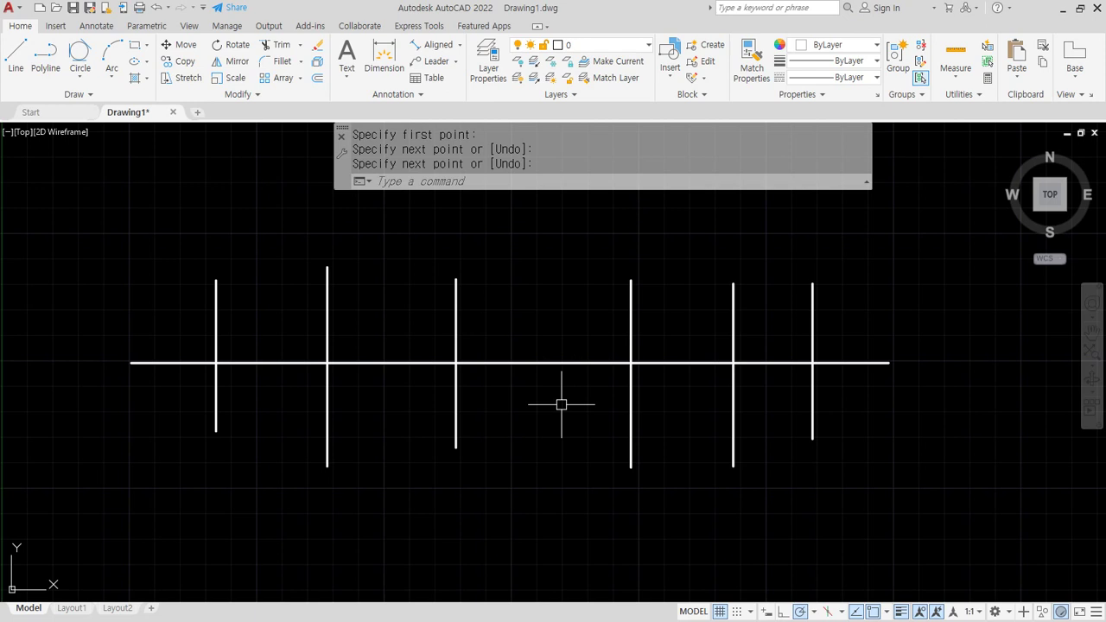
{"action": "type", "text": "tr"}
{"action": "key", "text": "Return"}
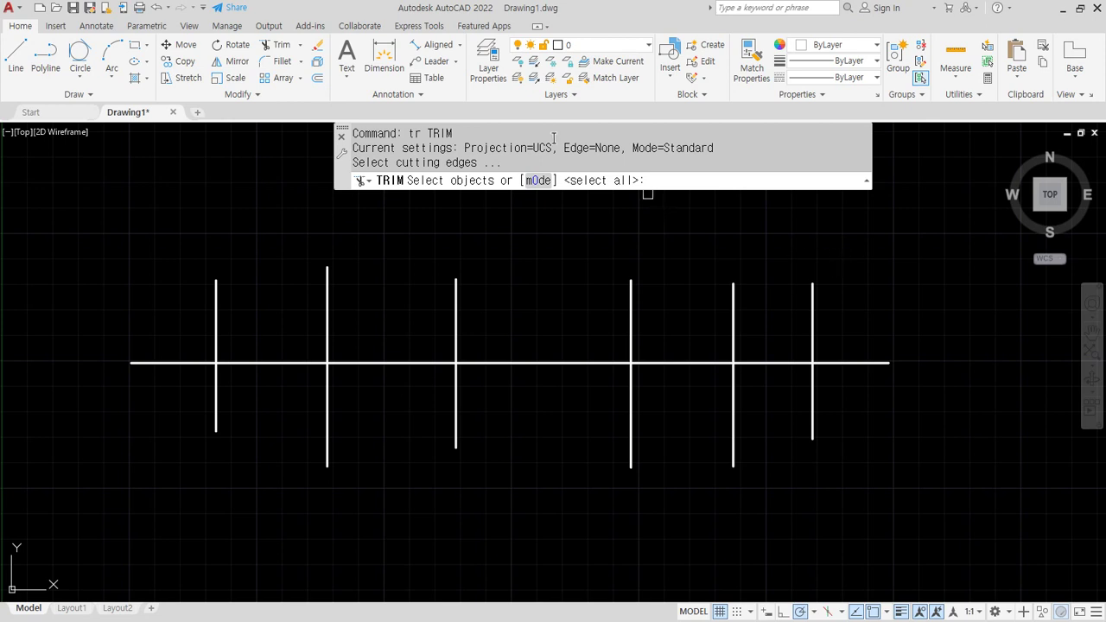
{"action": "key", "text": "Return"}
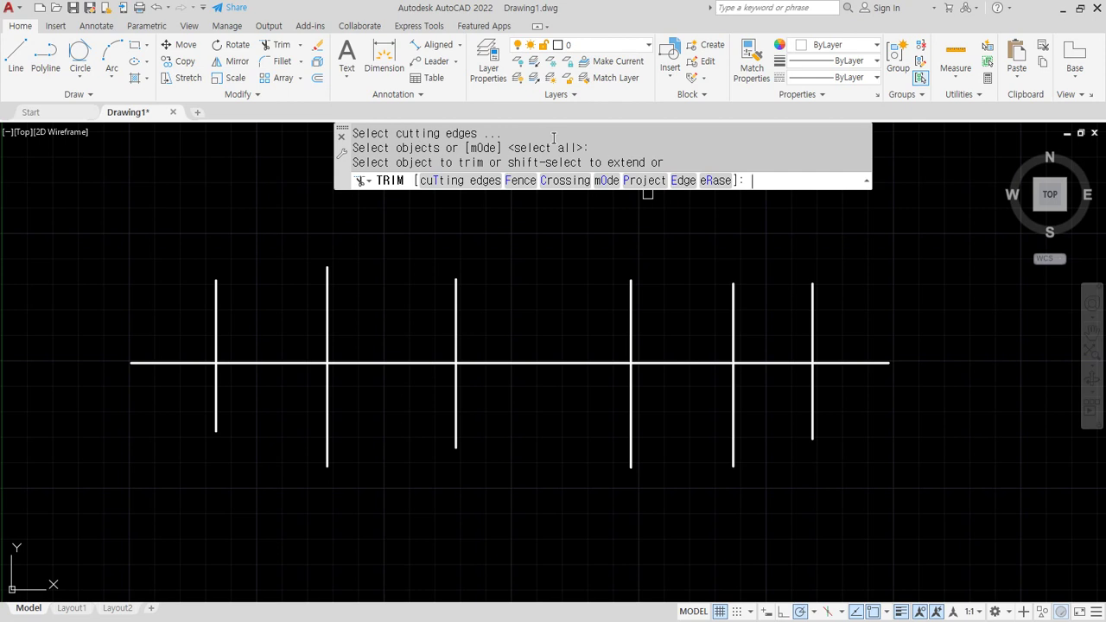
{"action": "left_click", "coordinate": [168, 361]}
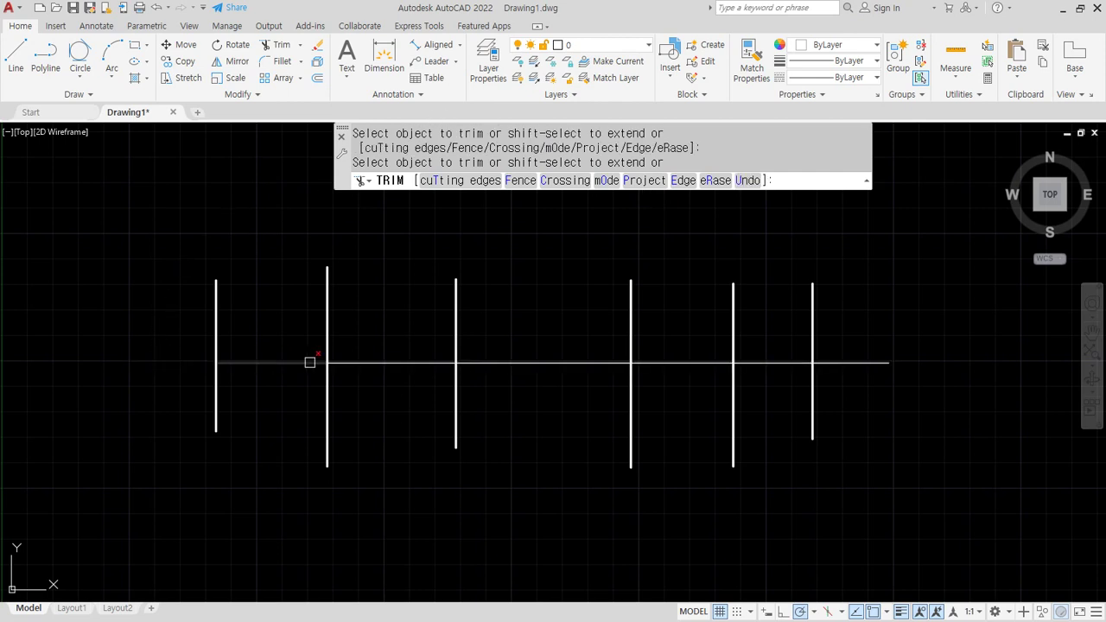
{"action": "left_click", "coordinate": [389, 362]}
{"action": "left_click", "coordinate": [674, 361]}
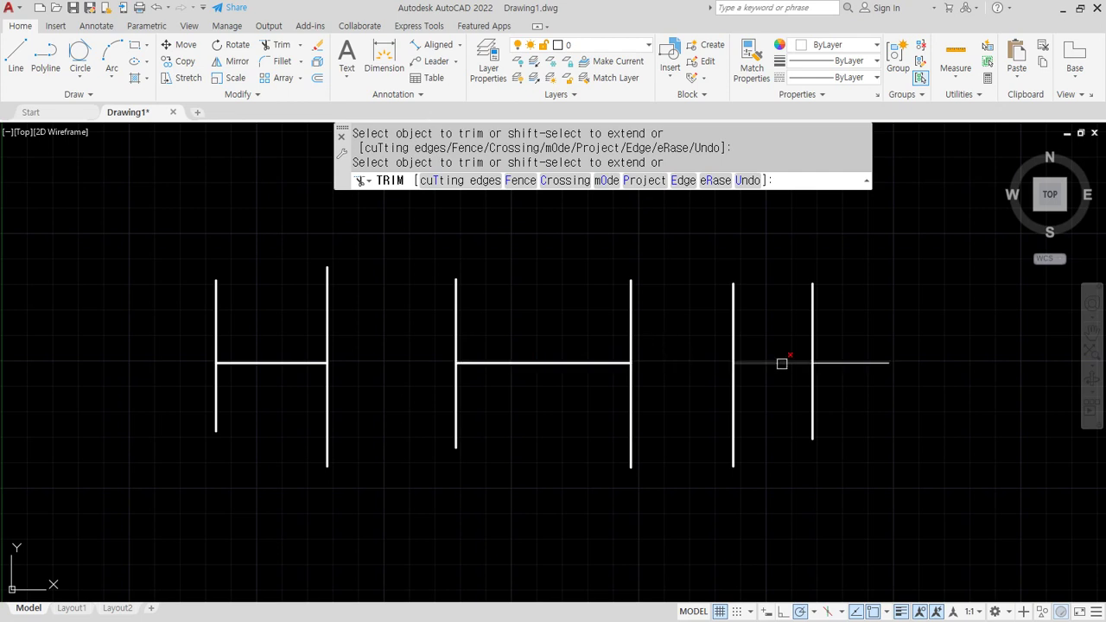
{"action": "left_click", "coordinate": [836, 359]}
Step: Trim the lower halves of the two outer vertical pairs and the middle pair's upper halves with crossing windows, and undo the whole trim
{"action": "left_click", "coordinate": [816, 387]}
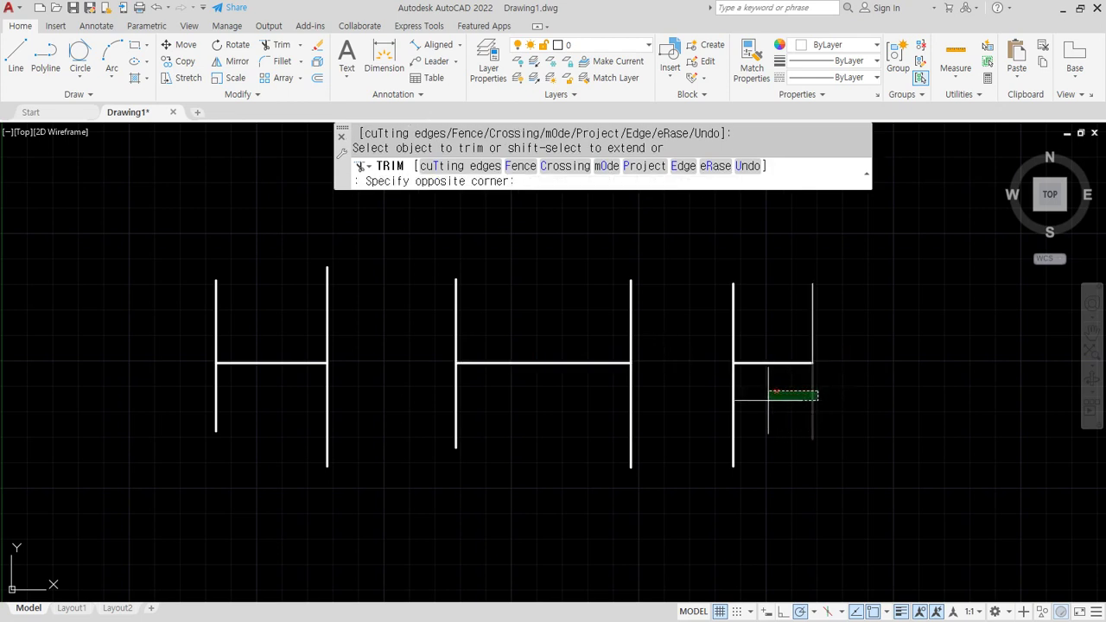
{"action": "left_click", "coordinate": [730, 405]}
{"action": "left_click", "coordinate": [647, 312]}
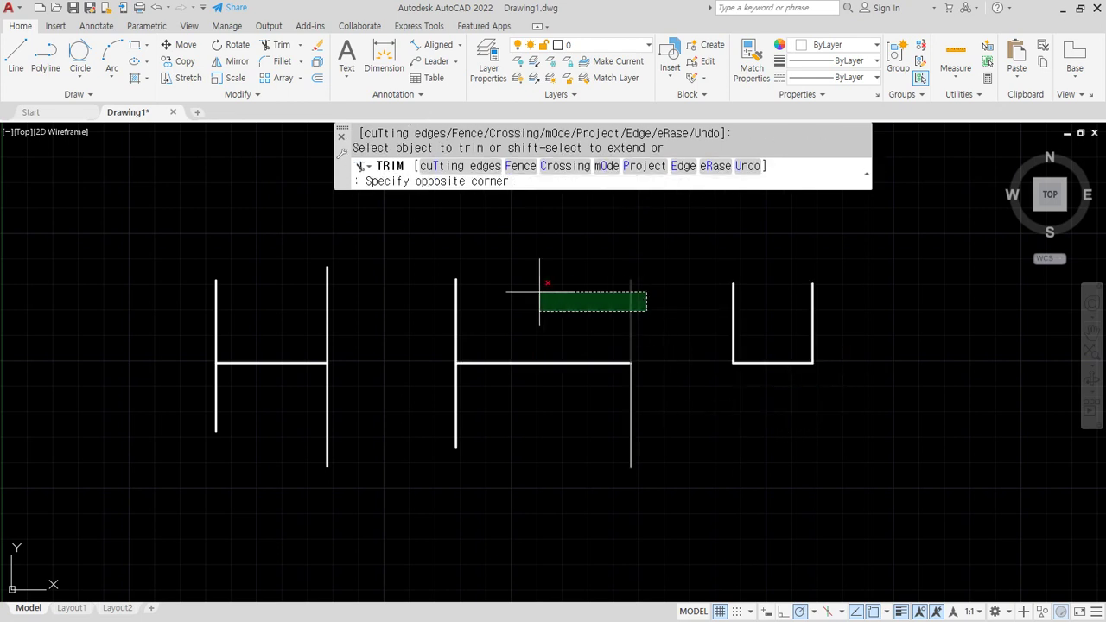
{"action": "left_click", "coordinate": [387, 295]}
{"action": "left_click", "coordinate": [351, 392]}
{"action": "left_click", "coordinate": [165, 456]}
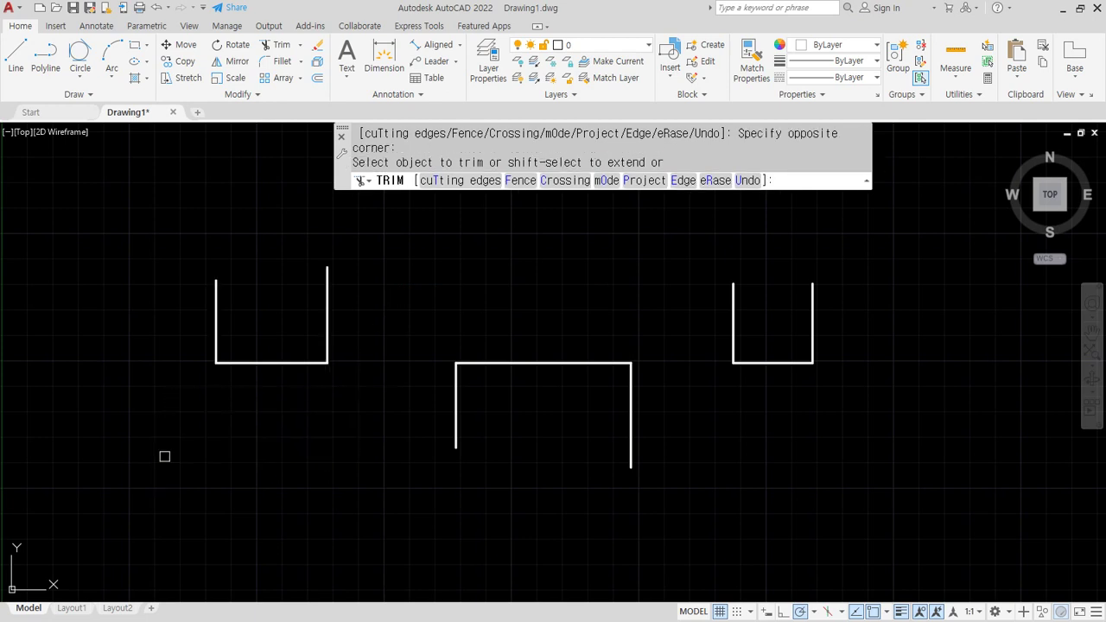
{"action": "key", "text": "Return"}
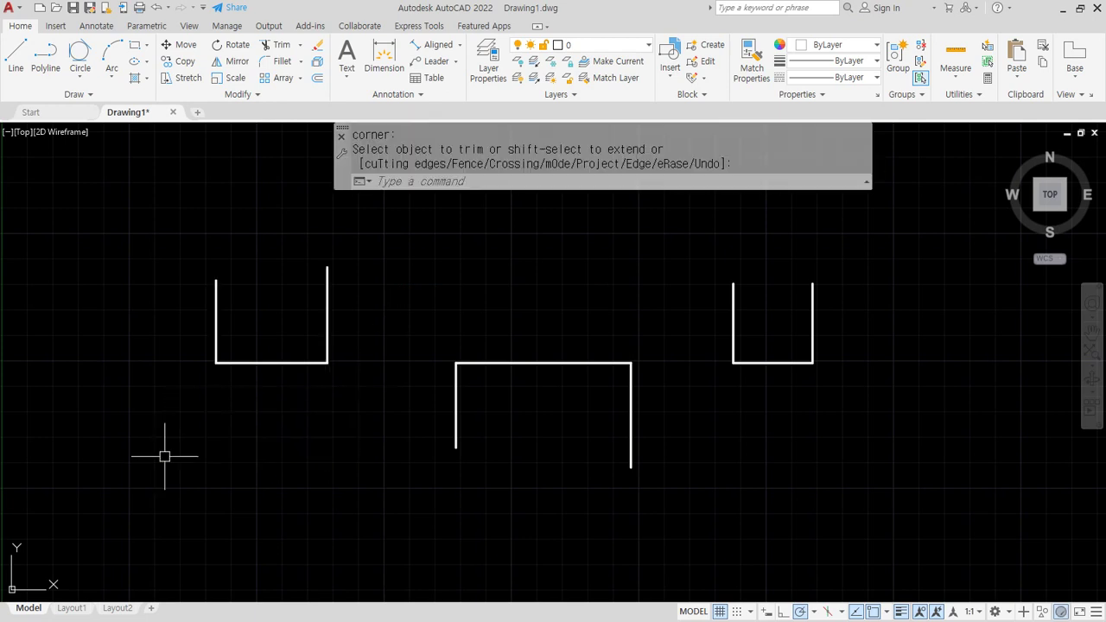
{"action": "key", "text": "ctrl+z"}
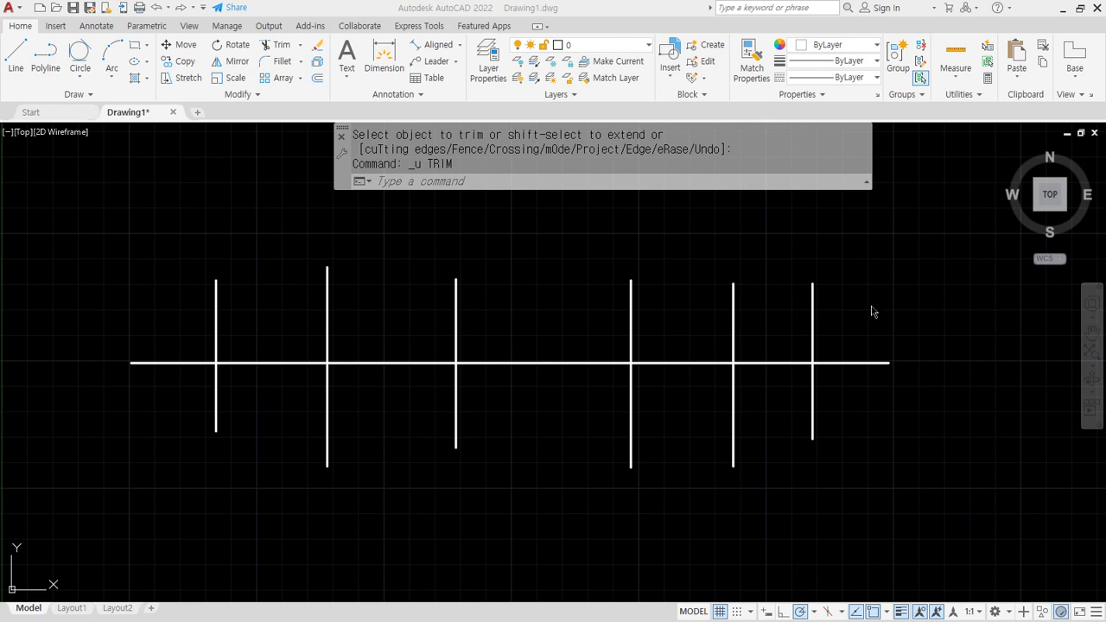
Step: With all objects as cutting edges, crossing-trim the horizontal's right end, the rightmost pair's lower halves and the gap before the middle pair
{"action": "type", "text": "tr"}
{"action": "key", "text": "Return"}
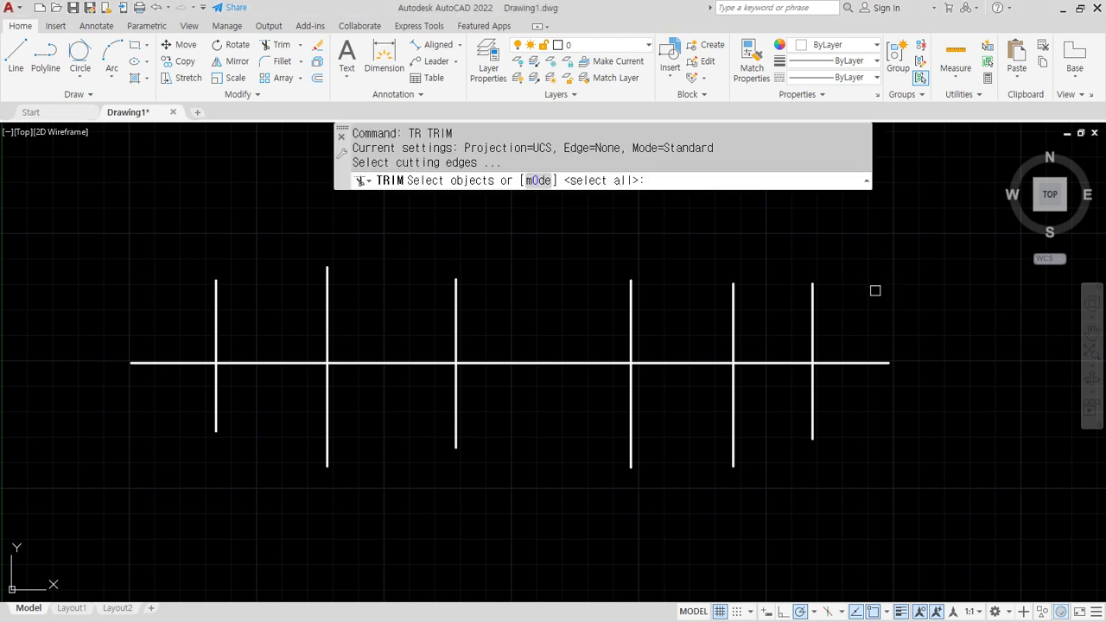
{"action": "key", "text": "Return"}
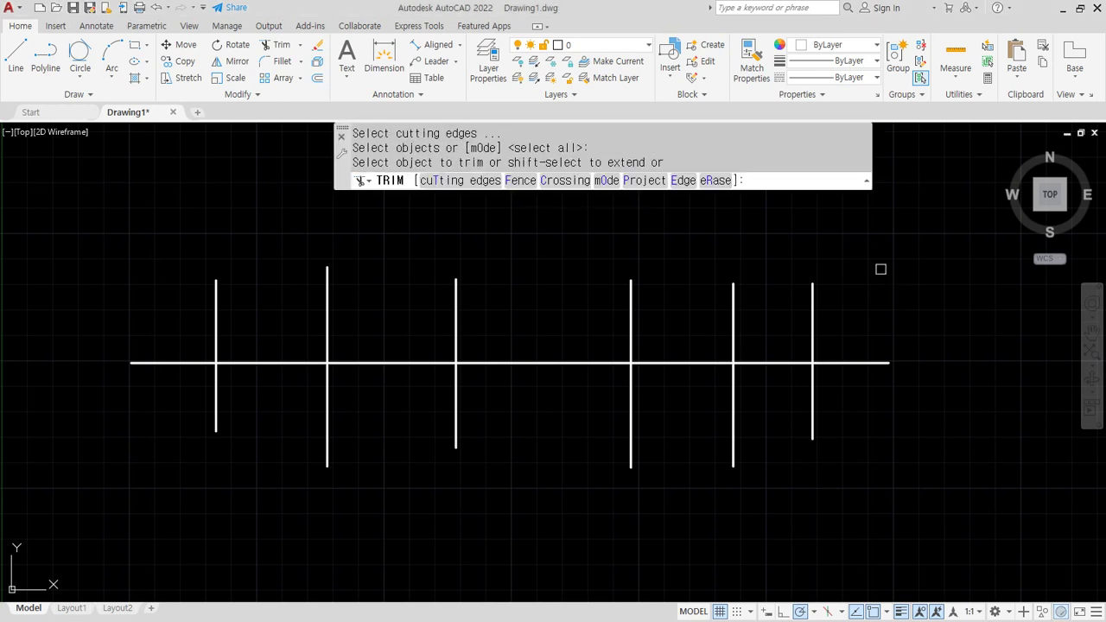
{"action": "left_click", "coordinate": [901, 303]}
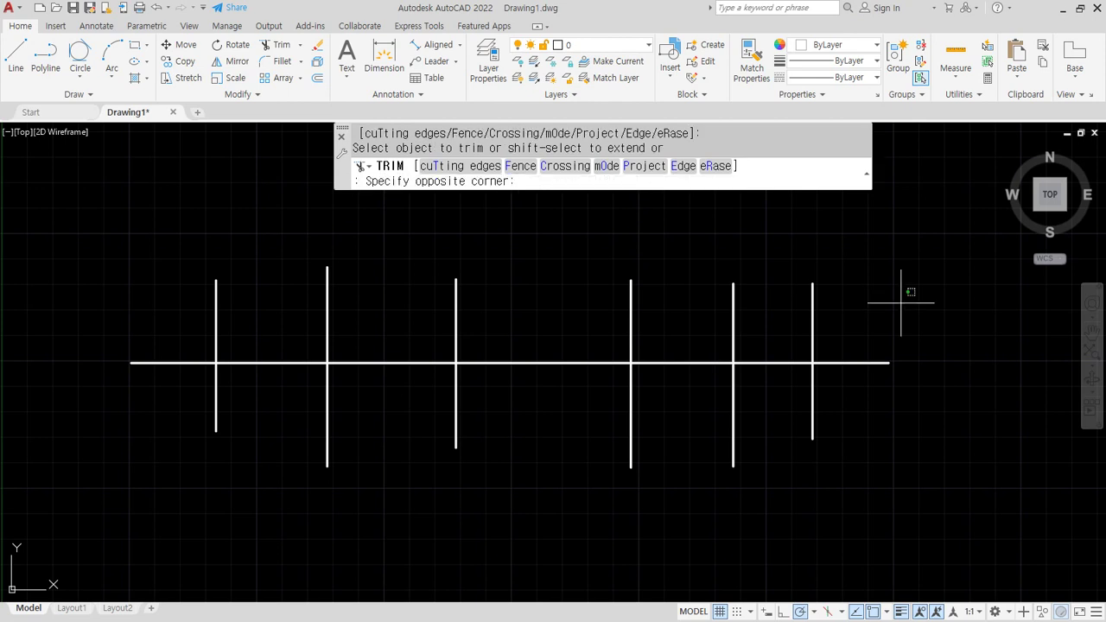
{"action": "left_click", "coordinate": [877, 393]}
{"action": "left_click", "coordinate": [864, 437]}
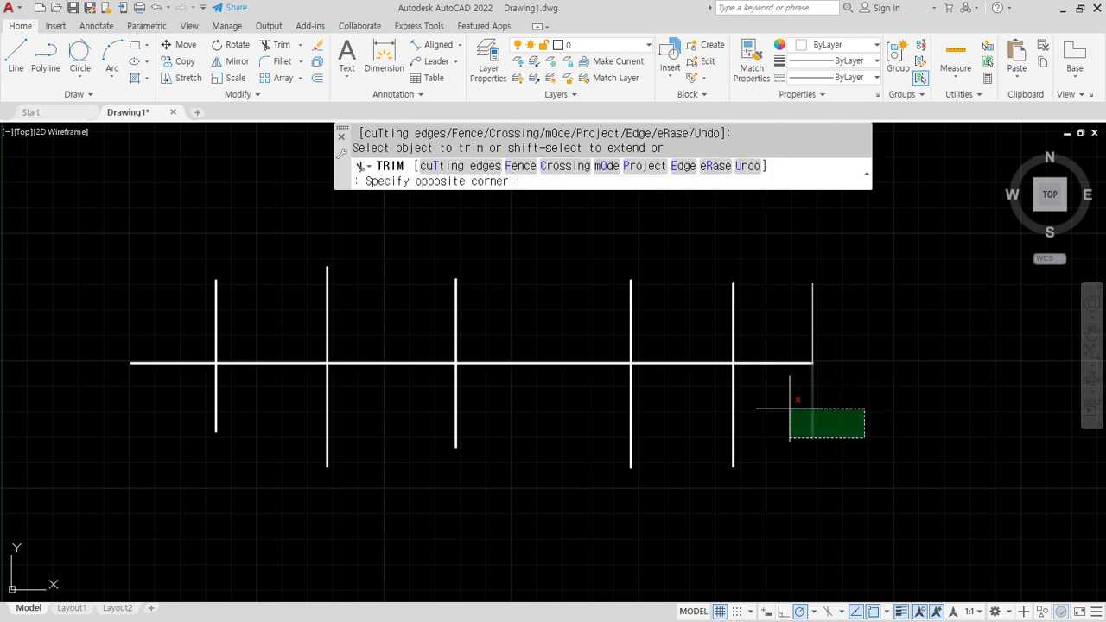
{"action": "left_click", "coordinate": [716, 400]}
{"action": "left_click", "coordinate": [695, 406]}
{"action": "left_click", "coordinate": [676, 303]}
Step: Crossing-trim the middle pair's upper halves, the left pair's lower halves and the remaining outer horizontal pieces, and undo the whole trim
{"action": "left_click", "coordinate": [667, 230]}
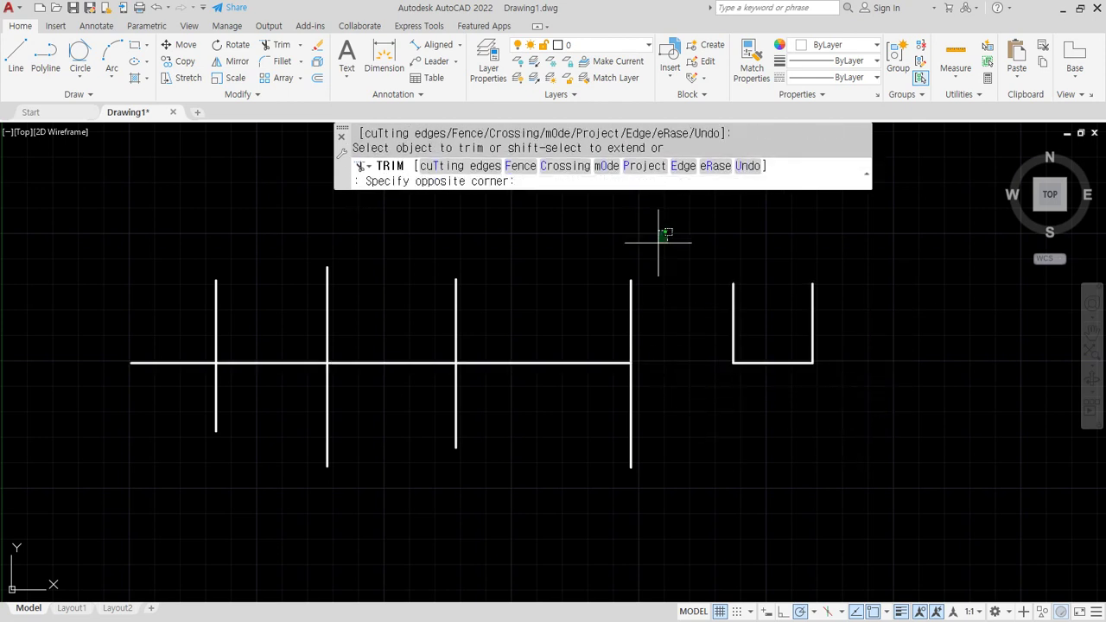
{"action": "left_click", "coordinate": [410, 341]}
{"action": "left_click", "coordinate": [398, 348]}
{"action": "left_click", "coordinate": [371, 406]}
{"action": "left_click", "coordinate": [380, 472]}
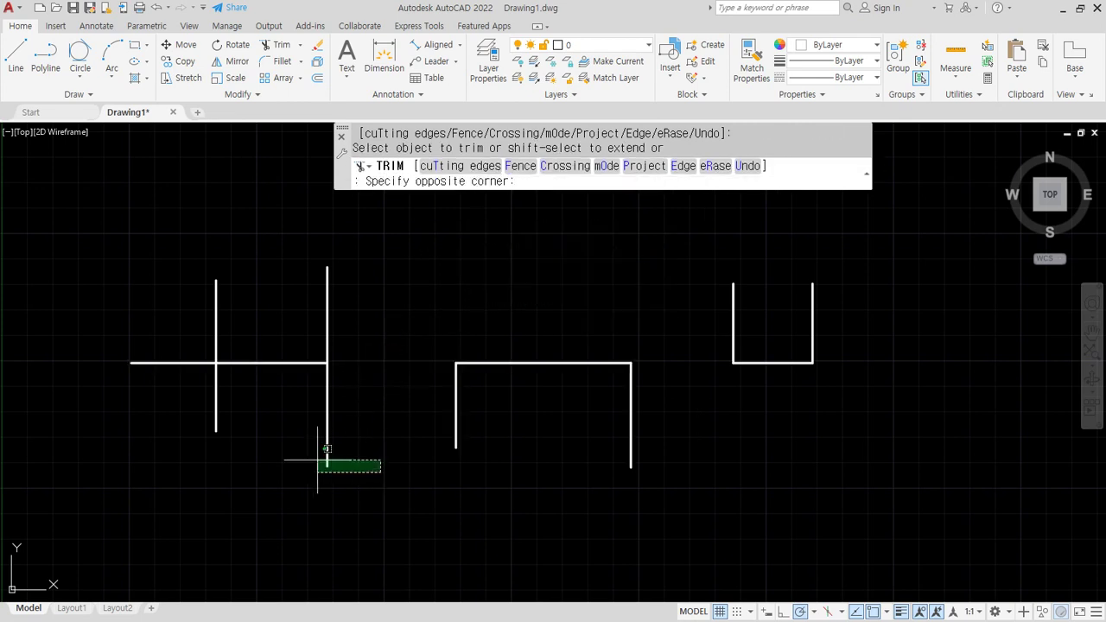
{"action": "left_click", "coordinate": [170, 415]}
{"action": "left_click", "coordinate": [148, 412]}
{"action": "left_click", "coordinate": [113, 304]}
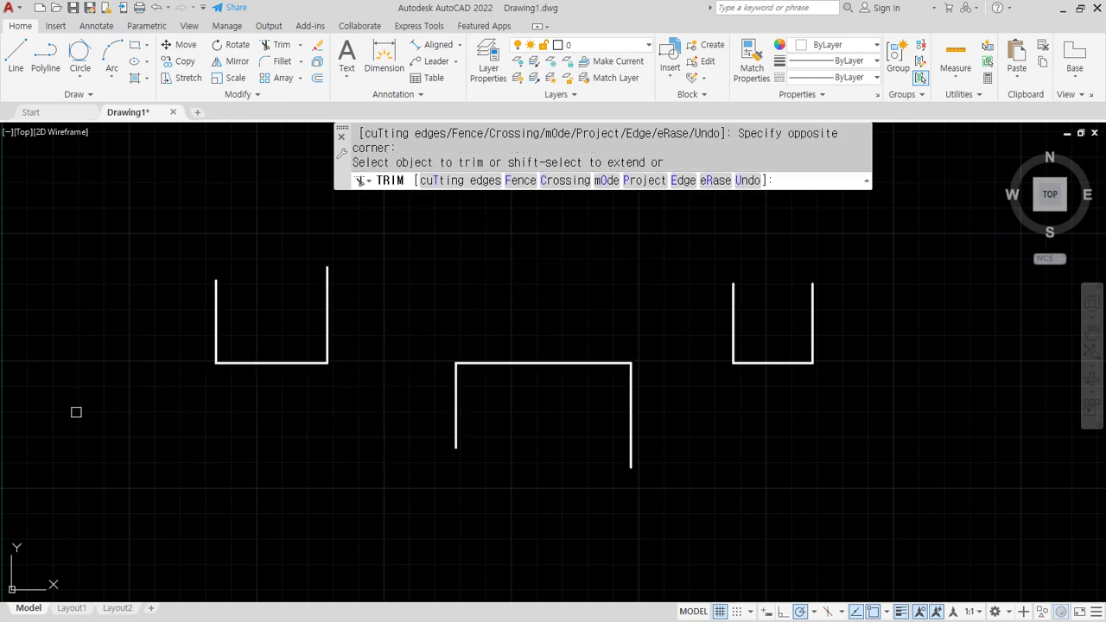
{"action": "key", "text": "Return"}
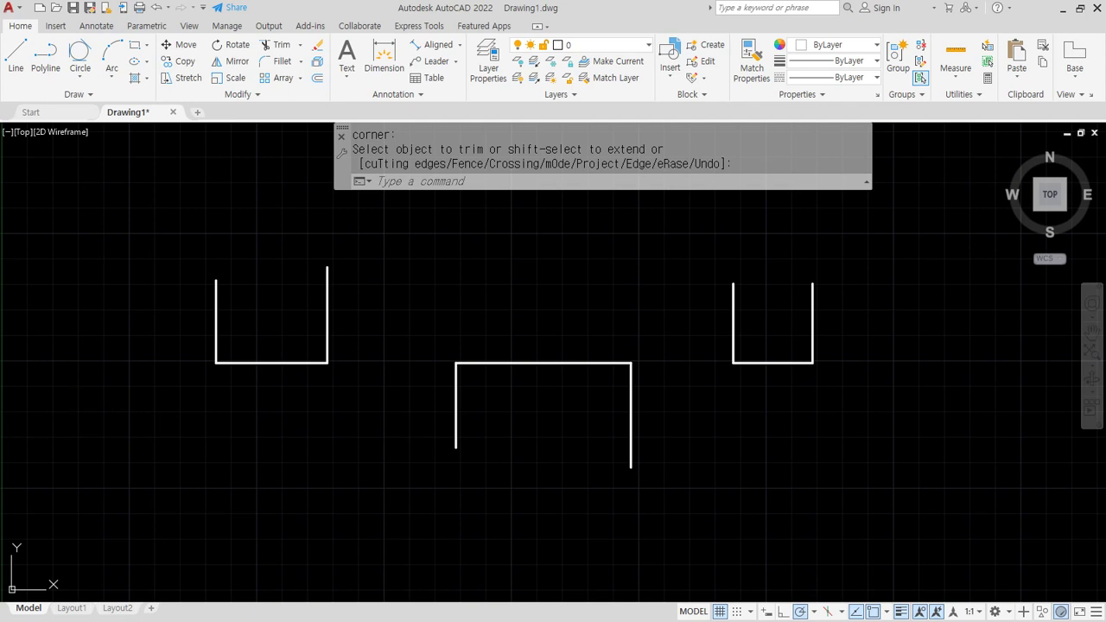
{"action": "key", "text": "ctrl+z"}
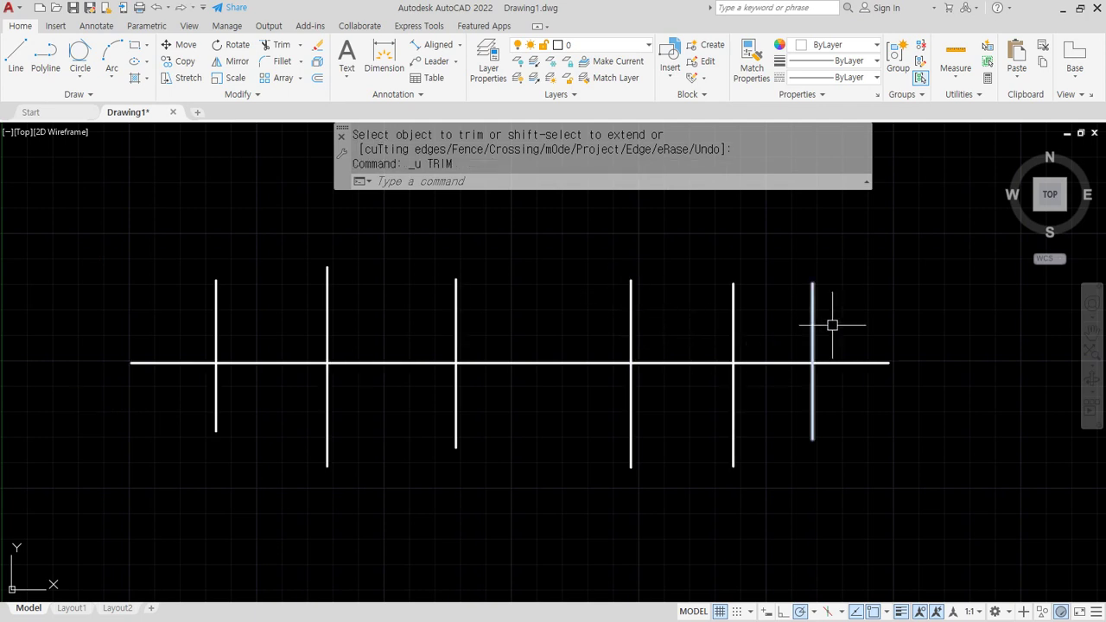
Step: Restart Trim with all objects as cutting edges and run a fence through the horizontal's right end and the rightmost pair's lower halves
{"action": "type", "text": "tr"}
{"action": "key", "text": "Return"}
{"action": "key", "text": "Return"}
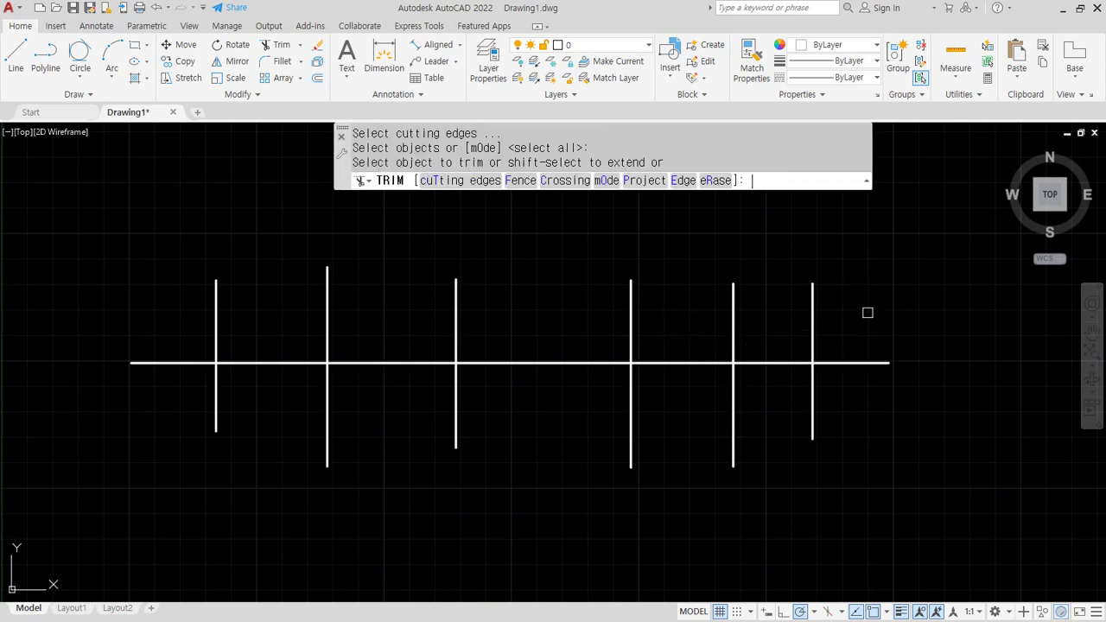
{"action": "left_click", "coordinate": [521, 181]}
{"action": "left_click", "coordinate": [868, 321]}
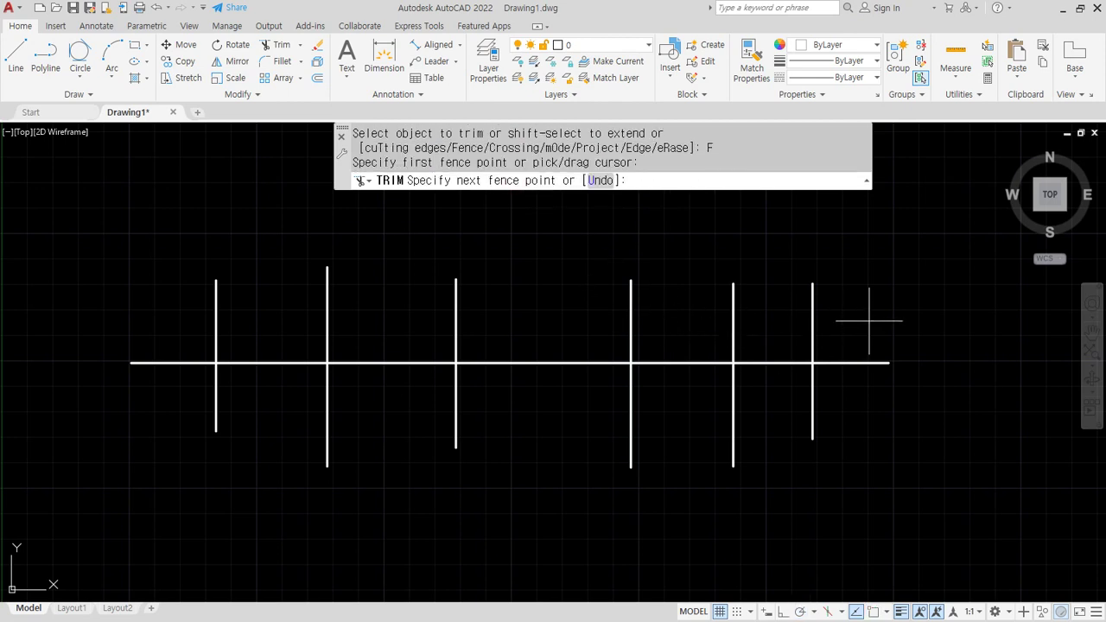
{"action": "left_click", "coordinate": [856, 411]}
{"action": "left_click", "coordinate": [693, 411]}
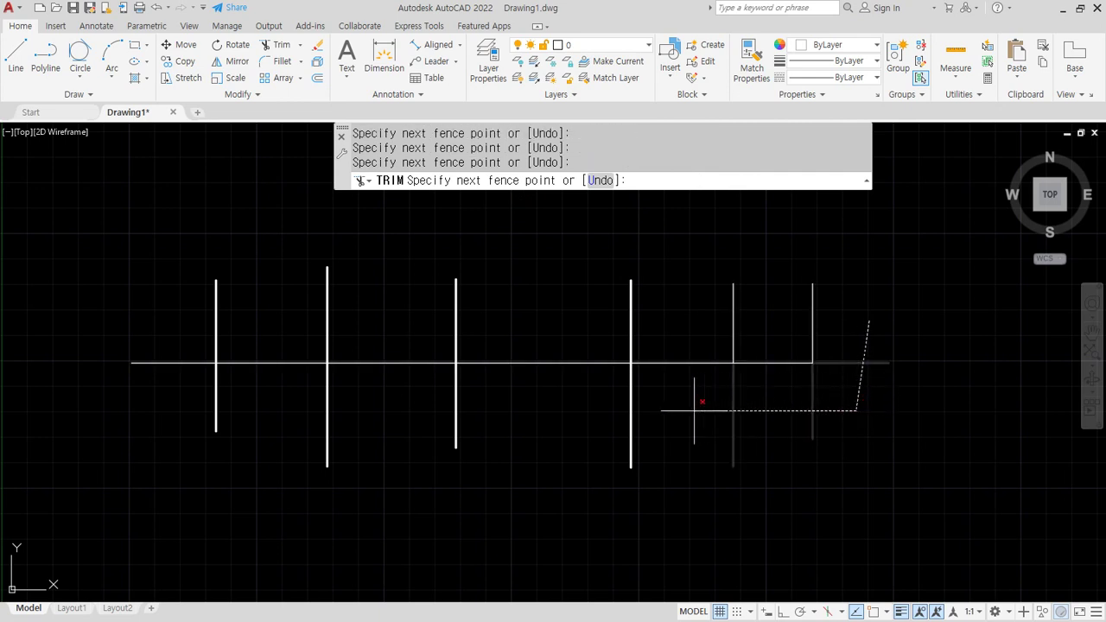
Step: Continue the fence through the middle pair's upper halves, the left pair's lower halves and the horizontal's left end, apply it, and undo the trim
{"action": "left_click", "coordinate": [682, 310]}
{"action": "left_click", "coordinate": [424, 309]}
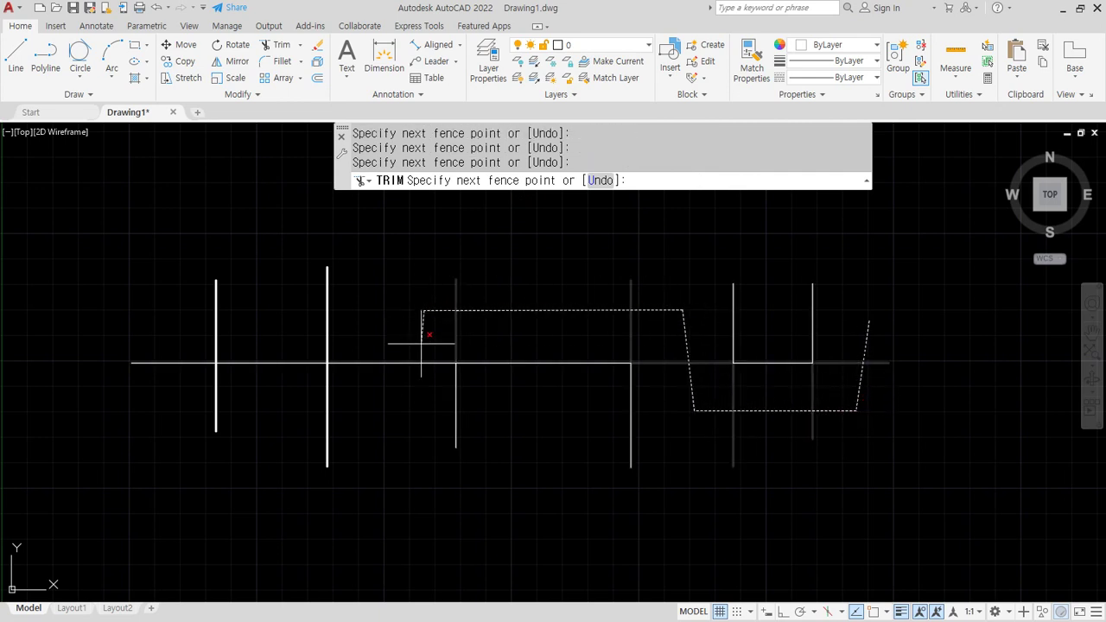
{"action": "left_click", "coordinate": [407, 407]}
{"action": "left_click", "coordinate": [195, 396]}
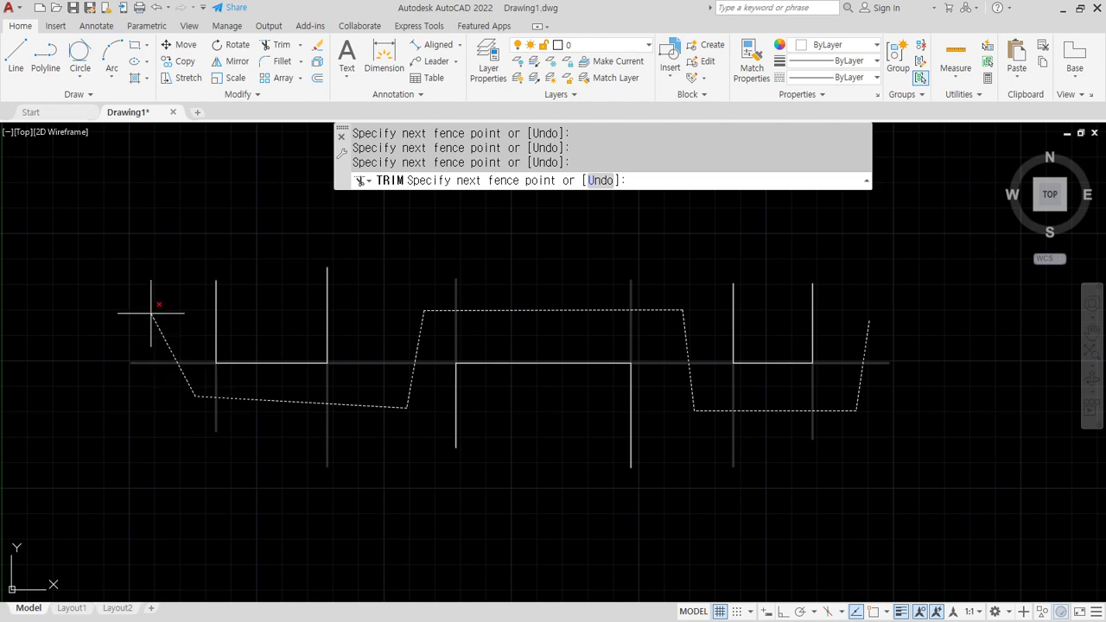
{"action": "left_click", "coordinate": [144, 306]}
{"action": "key", "text": "Return"}
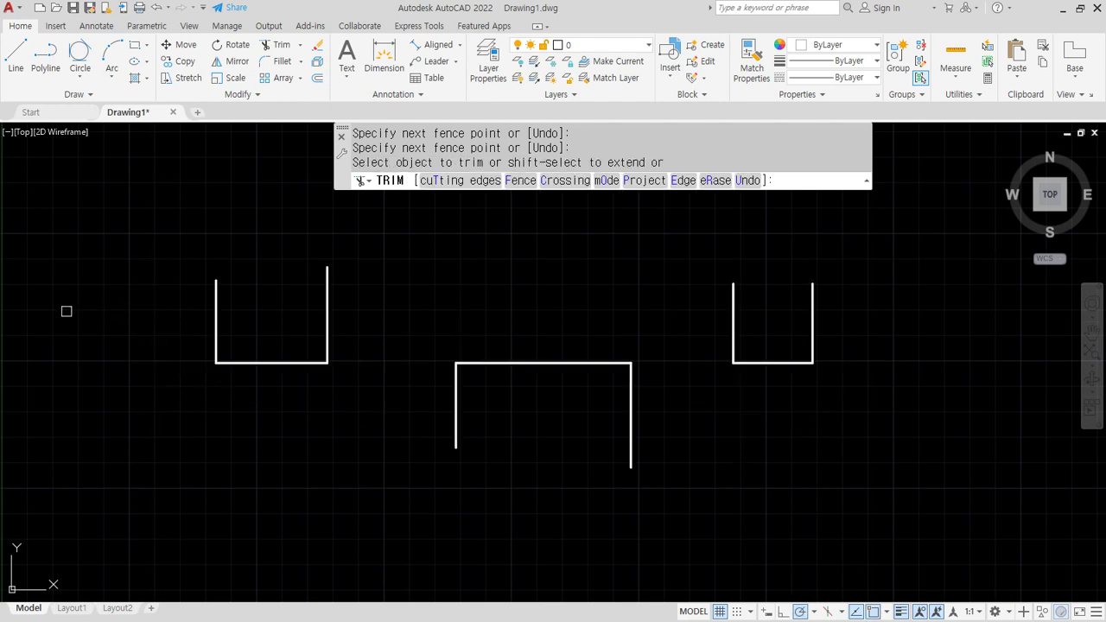
{"action": "key", "text": "Return"}
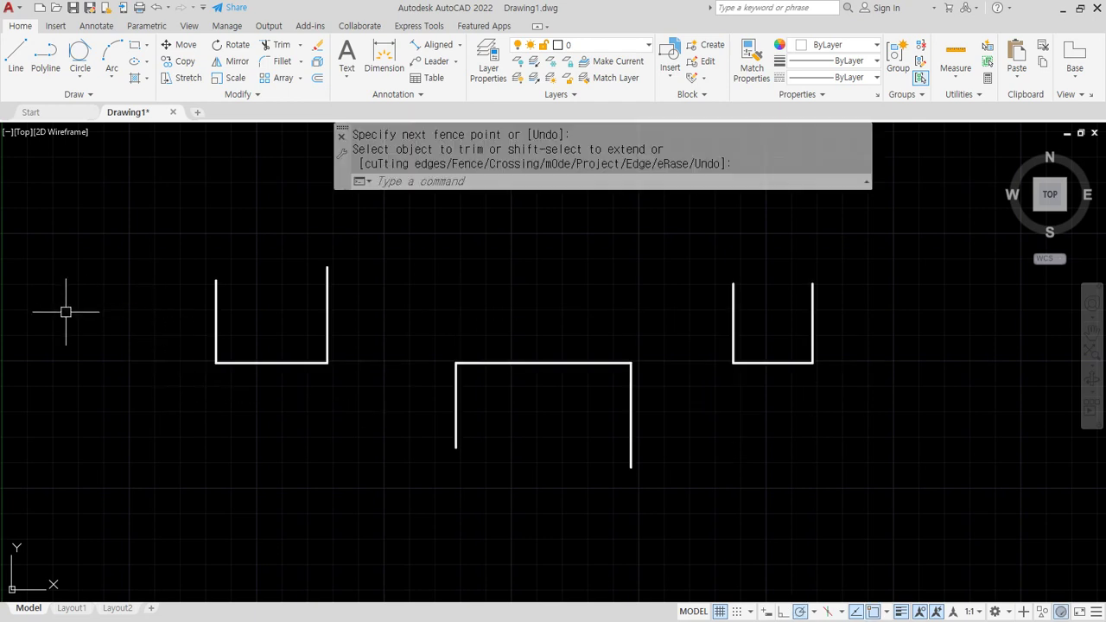
{"action": "key", "text": "ctrl+z"}
Step: Set the Trim mode to Quick
{"action": "type", "text": "tr"}
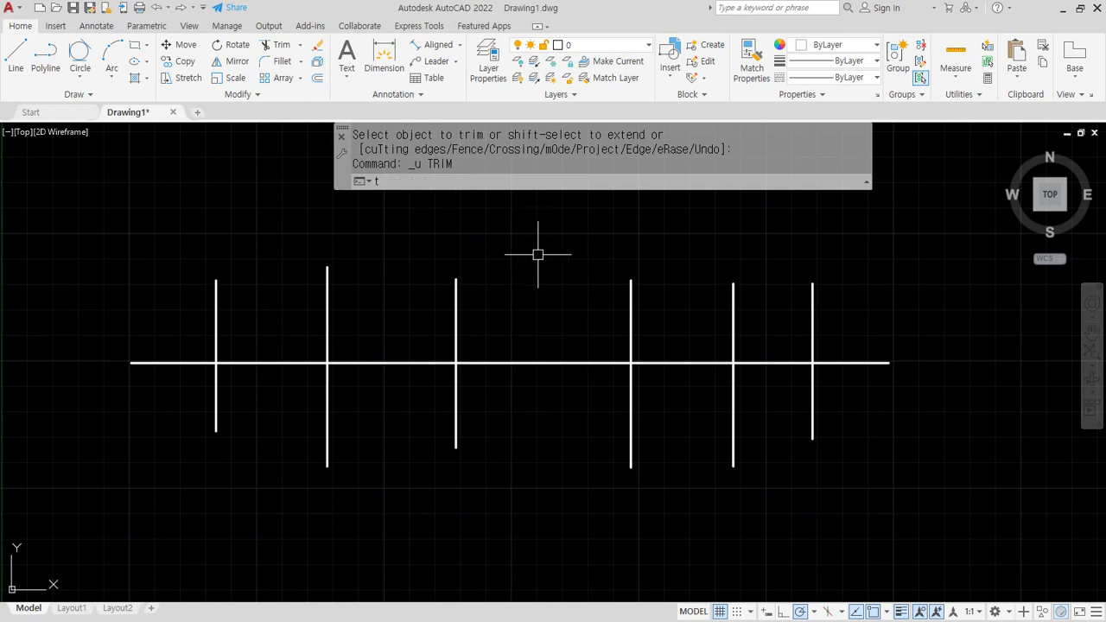
{"action": "key", "text": "Return"}
{"action": "left_click", "coordinate": [537, 179]}
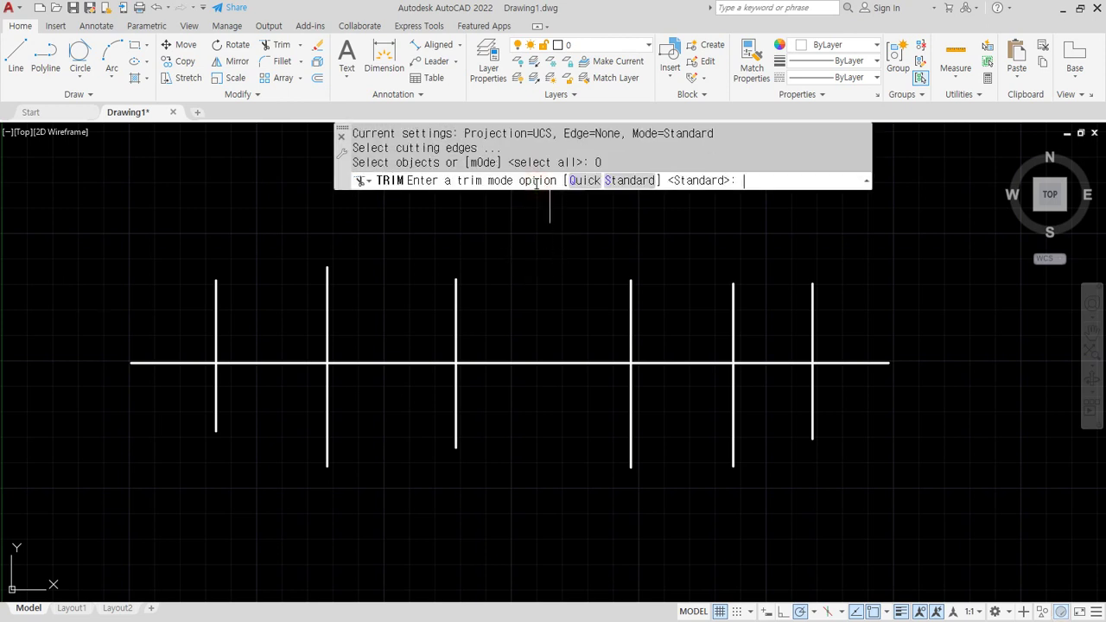
{"action": "left_click", "coordinate": [582, 181]}
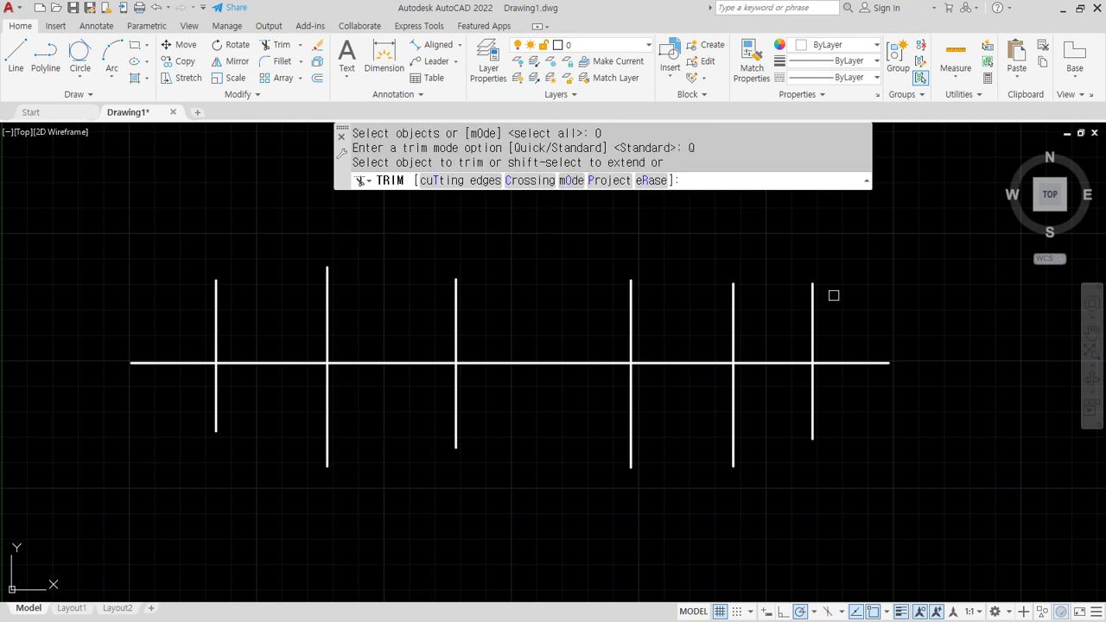
{"action": "left_click", "coordinate": [841, 281]}
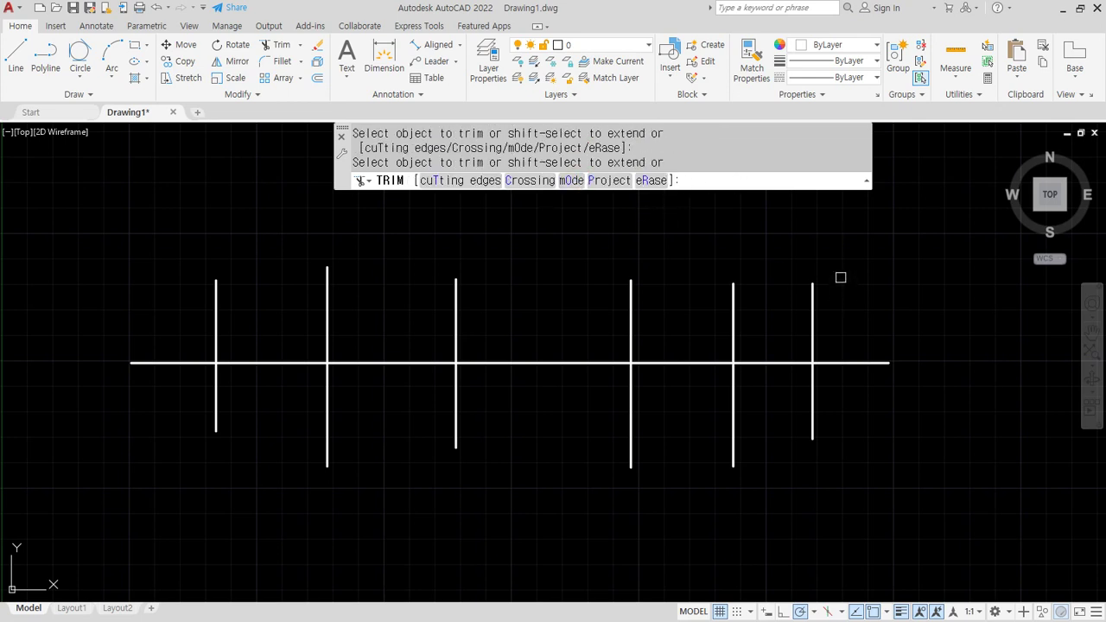
{"action": "key", "text": "Escape"}
Step: Quick-trim the same pieces with one freehand fence weaving from the horizontal's right end to its left end, and undo the trim
{"action": "key", "text": "Return"}
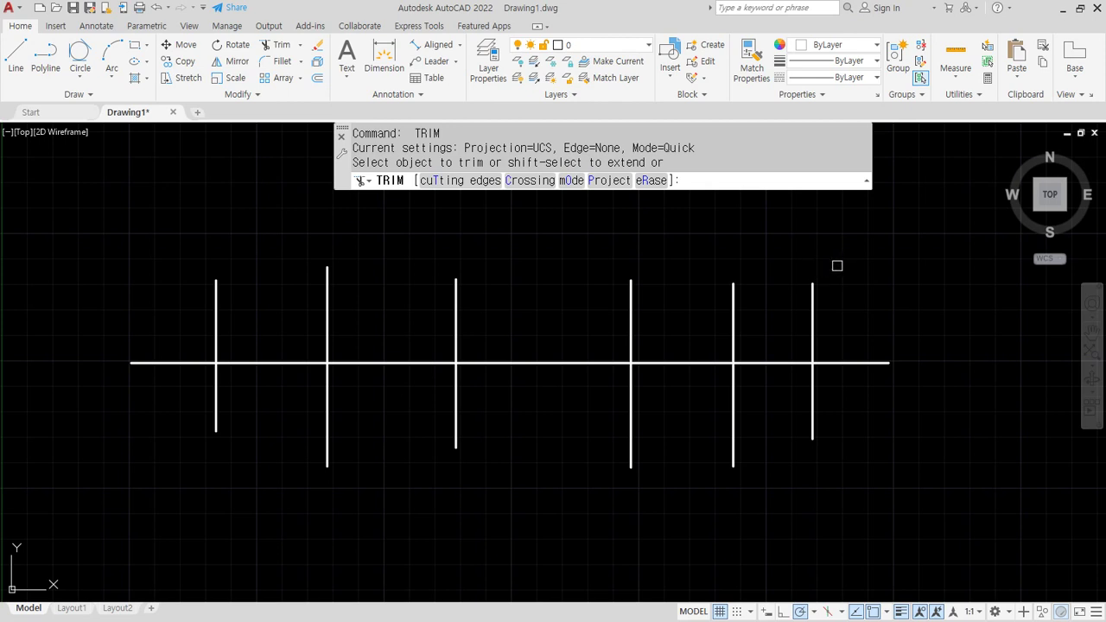
{"action": "mouse_move", "coordinate": [884, 295]}
{"action": "left_mouse_down"}
{"action": "mouse_move", "coordinate": [851, 308]}
{"action": "mouse_move", "coordinate": [847, 395]}
{"action": "mouse_move", "coordinate": [790, 409]}
{"action": "mouse_move", "coordinate": [716, 395]}
{"action": "mouse_move", "coordinate": [700, 402]}
{"action": "mouse_move", "coordinate": [679, 316]}
{"action": "mouse_move", "coordinate": [679, 343]}
{"action": "mouse_move", "coordinate": [501, 297]}
{"action": "mouse_move", "coordinate": [399, 300]}
{"action": "mouse_move", "coordinate": [383, 427]}
{"action": "mouse_move", "coordinate": [166, 413]}
{"action": "left_mouse_up"}
{"action": "left_click_drag", "start_coordinate": [166, 413], "coordinate": [148, 290]}
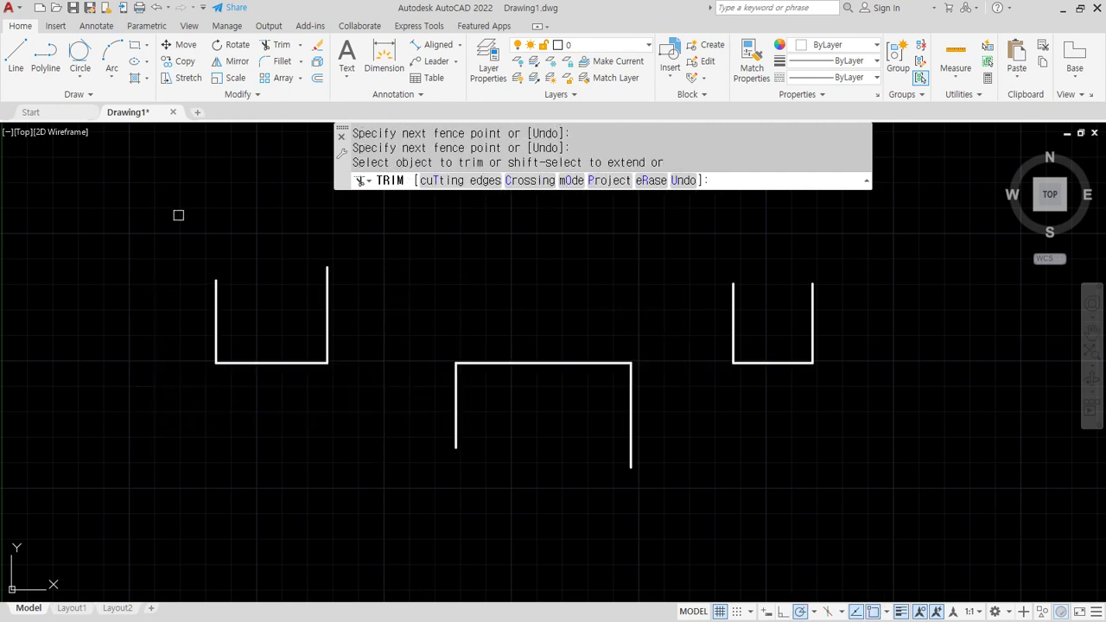
{"action": "key", "text": "Return"}
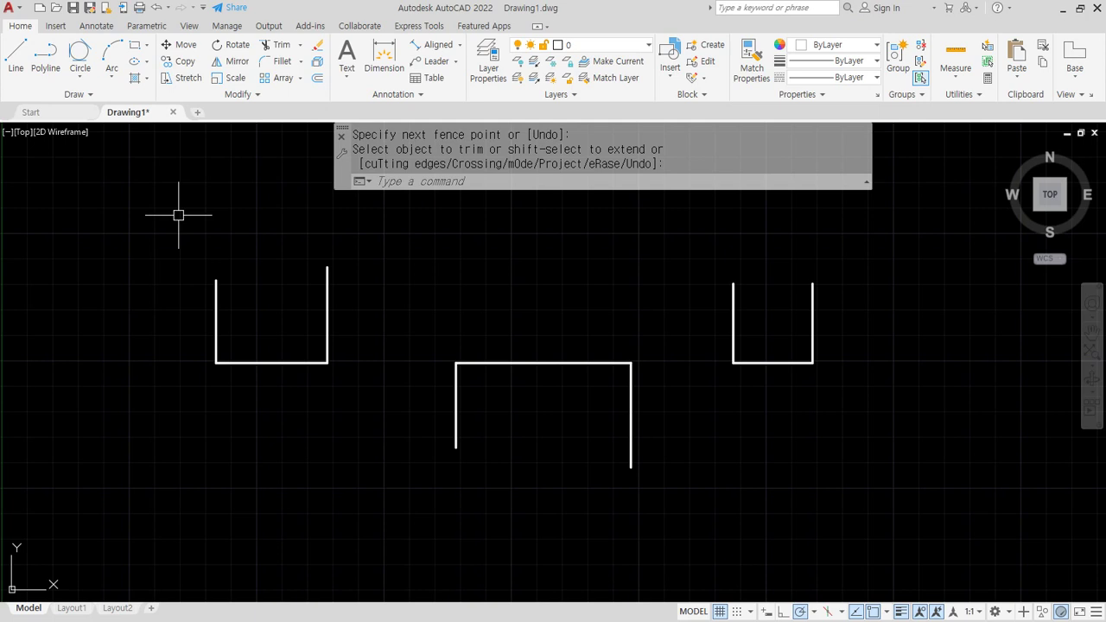
{"action": "key", "text": "Escape"}
{"action": "key", "text": "ctrl+z"}
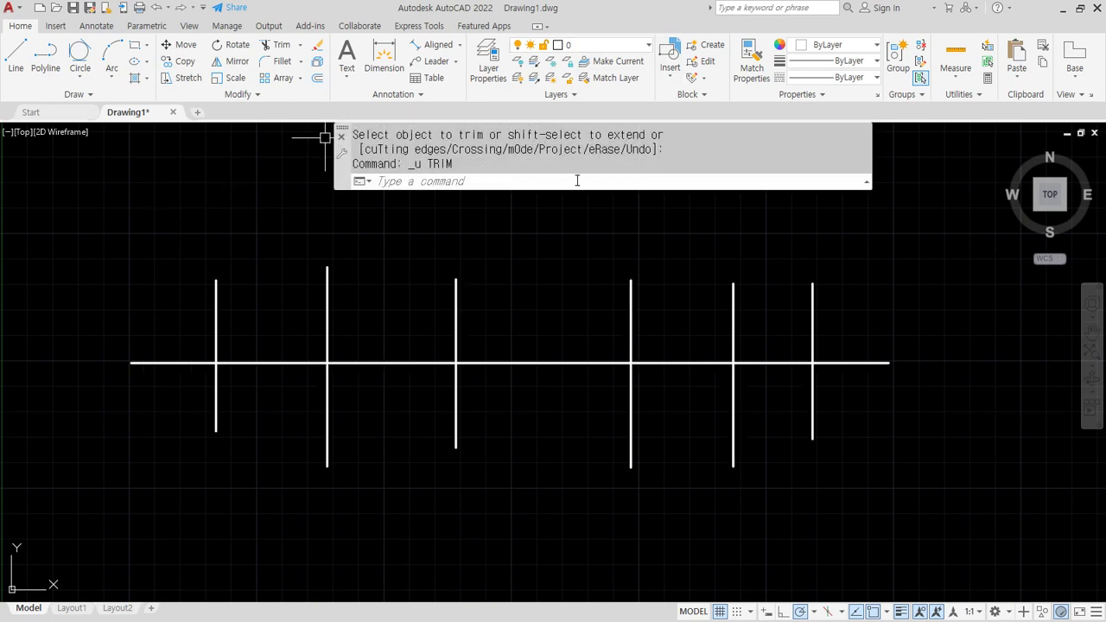
Step: Set the Trim mode to Standard and leave the command without trimming anything
{"action": "type", "text": "tr"}
{"action": "key", "text": "Return"}
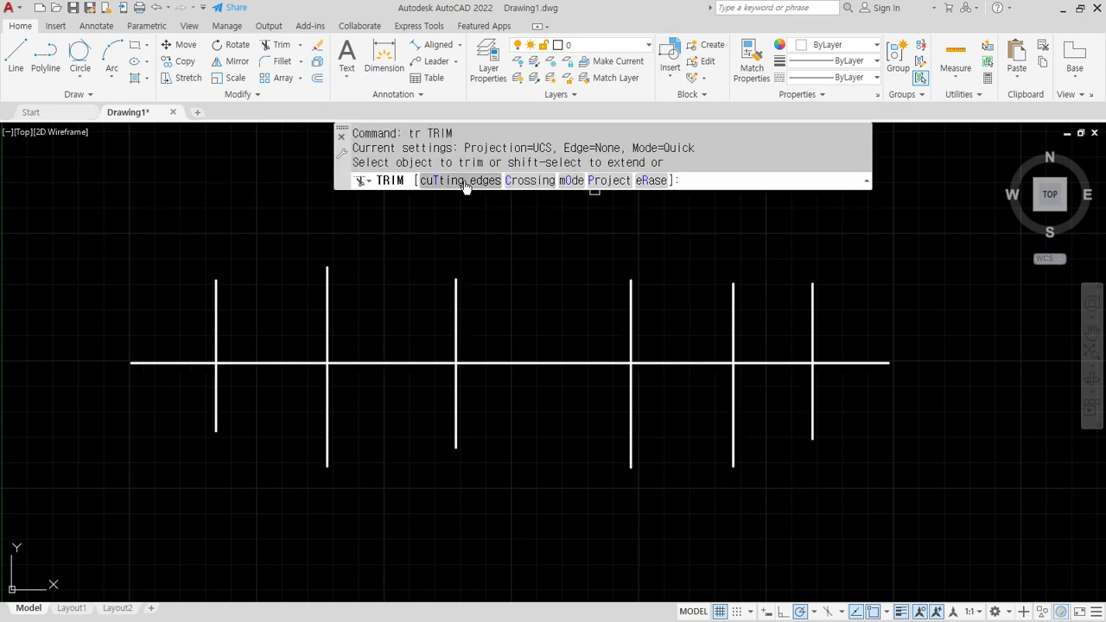
{"action": "left_click", "coordinate": [570, 180]}
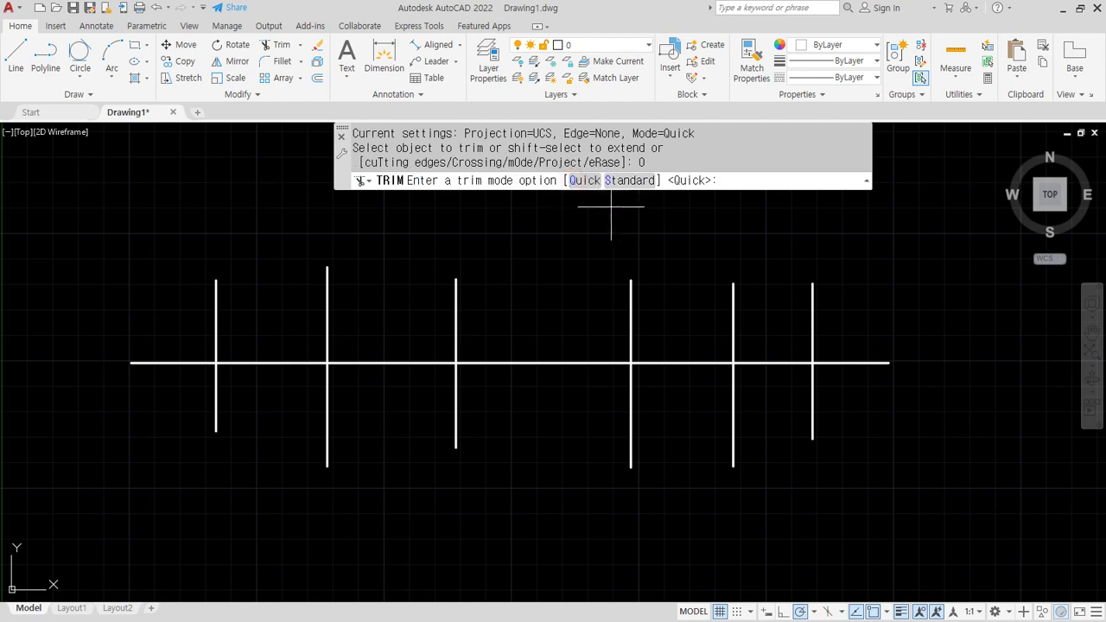
{"action": "left_click", "coordinate": [638, 181]}
{"action": "key", "text": "Return"}
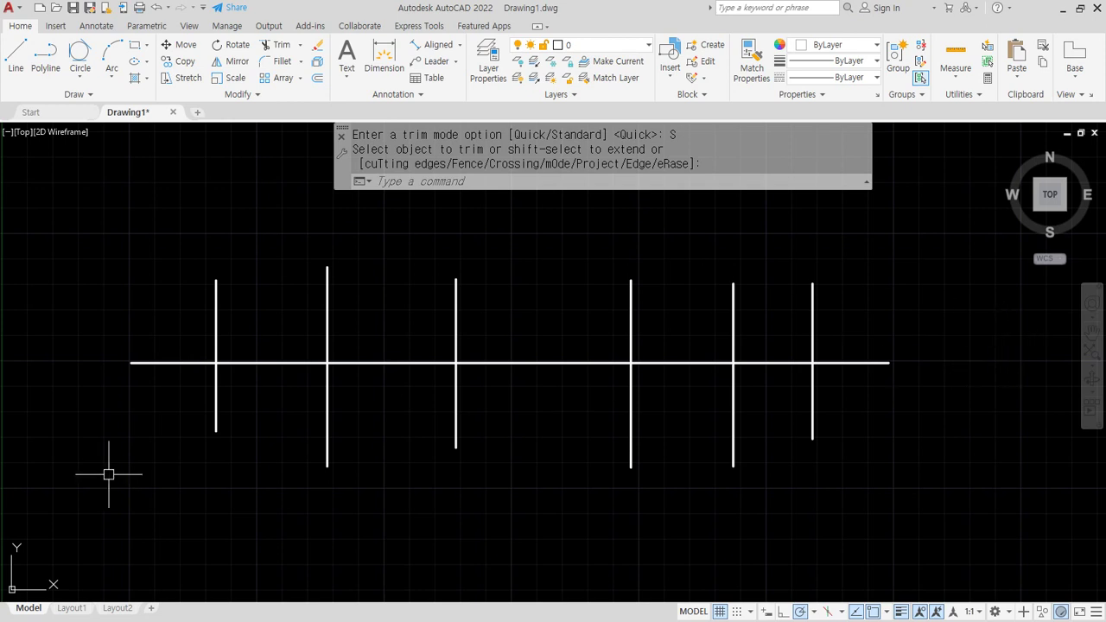
{"action": "middle_click_drag", "start_coordinate": [109, 474], "coordinate": [102, 577]}
{"action": "key", "text": "Escape"}
Step: Switch to the Notepad lesson notes and highlight the EXtend (EX) line
{"action": "key", "text": "alt+Tab"}
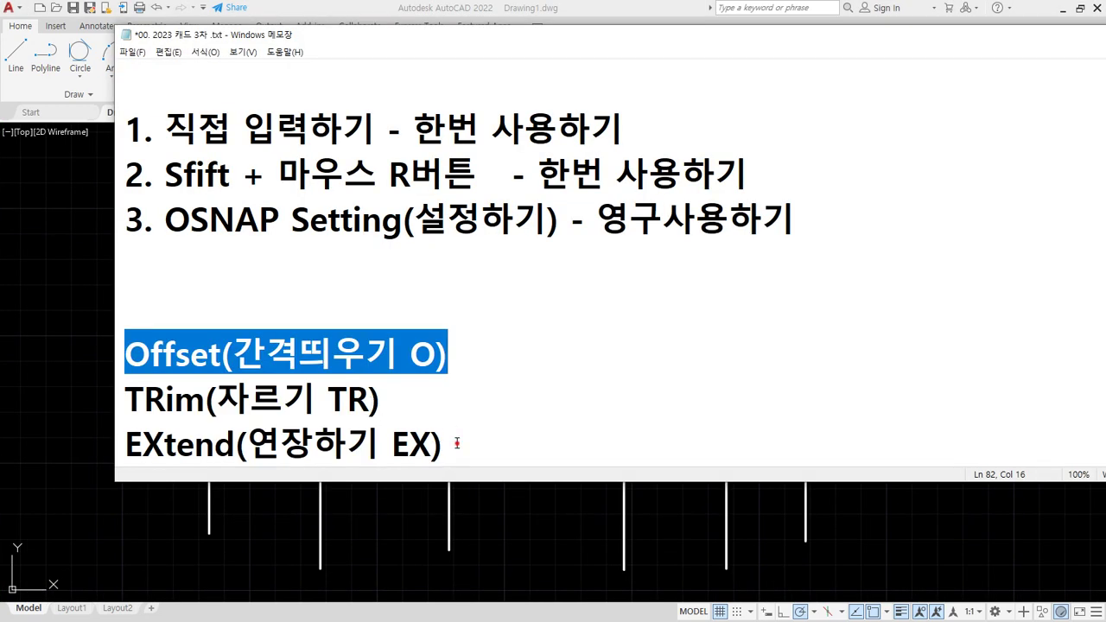
{"action": "left_click_drag", "start_coordinate": [461, 444], "coordinate": [90, 446]}
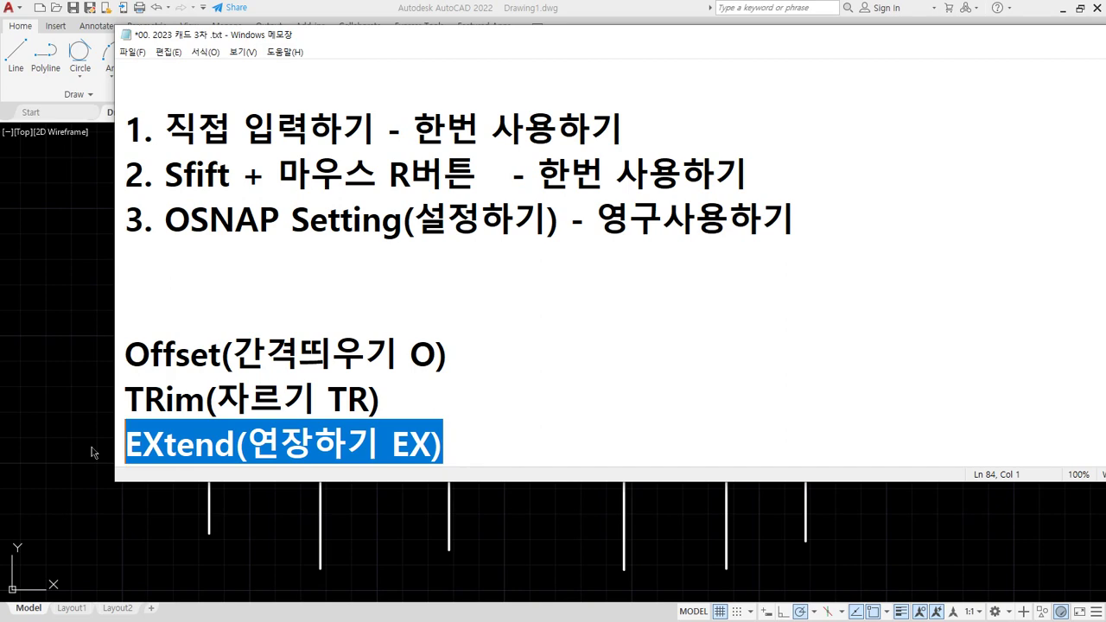
Step: Switch back to AutoCAD and draw a long horizontal line above the crossed lines, spanning past both outer verticals
{"action": "left_click", "coordinate": [257, 535]}
{"action": "middle_click_drag", "start_coordinate": [428, 346], "coordinate": [432, 408]}
{"action": "type", "text": "l"}
{"action": "key", "text": "Return"}
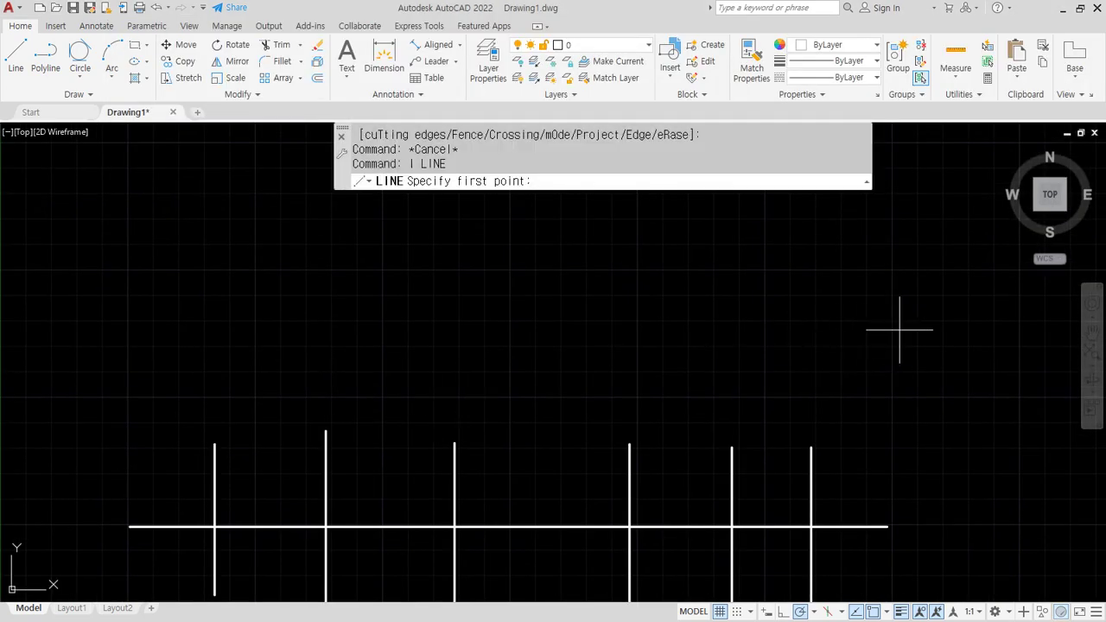
{"action": "left_click", "coordinate": [899, 329]}
{"action": "left_click", "coordinate": [110, 329]}
{"action": "key", "text": "Return"}
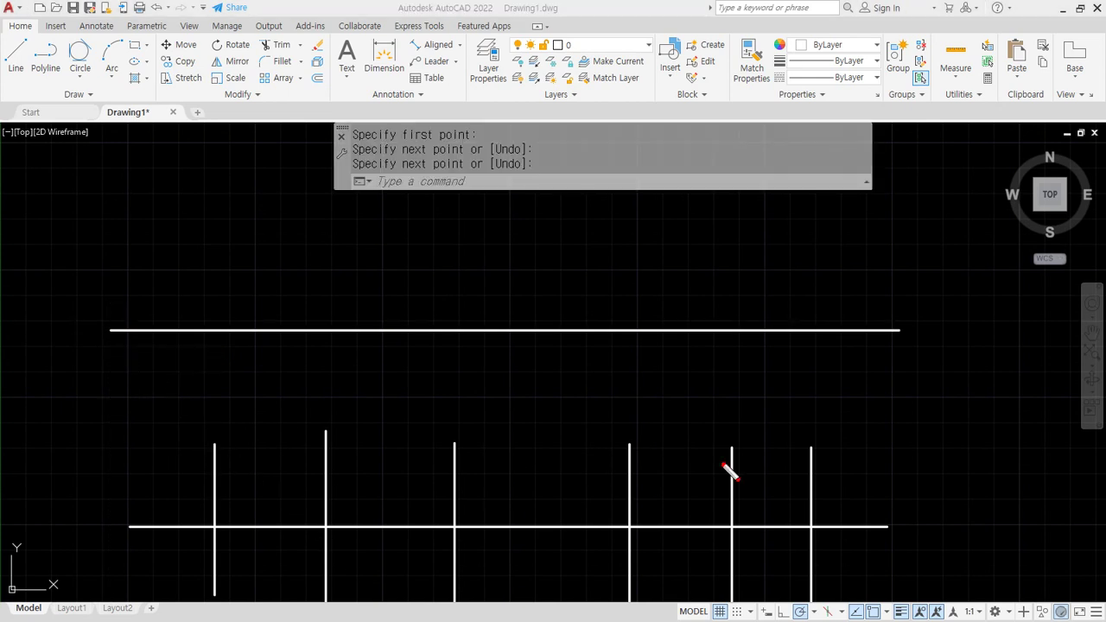
{"action": "mouse_move", "coordinate": [831, 477]}
{"action": "left_mouse_down"}
{"action": "mouse_move", "coordinate": [366, 524]}
{"action": "mouse_move", "coordinate": [544, 425]}
{"action": "mouse_move", "coordinate": [805, 440]}
{"action": "left_mouse_up"}
{"action": "left_click_drag", "start_coordinate": [851, 329], "coordinate": [94, 347]}
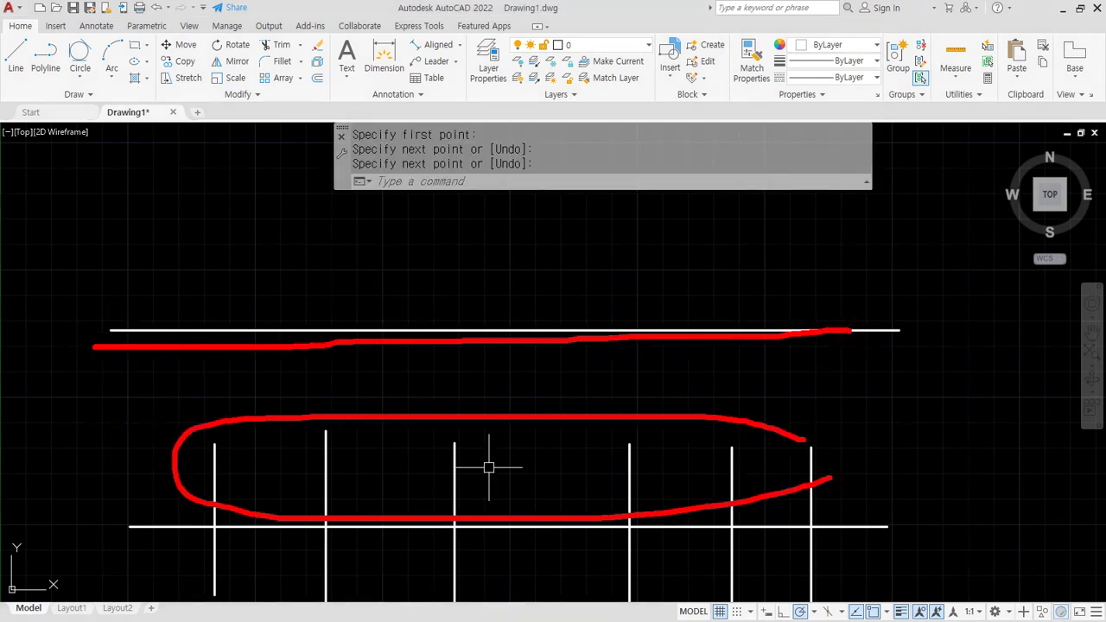
Step: Start Extend in Standard mode and select the new upper horizontal line as the boundary edge
{"action": "type", "text": "ex"}
{"action": "key", "text": "Return"}
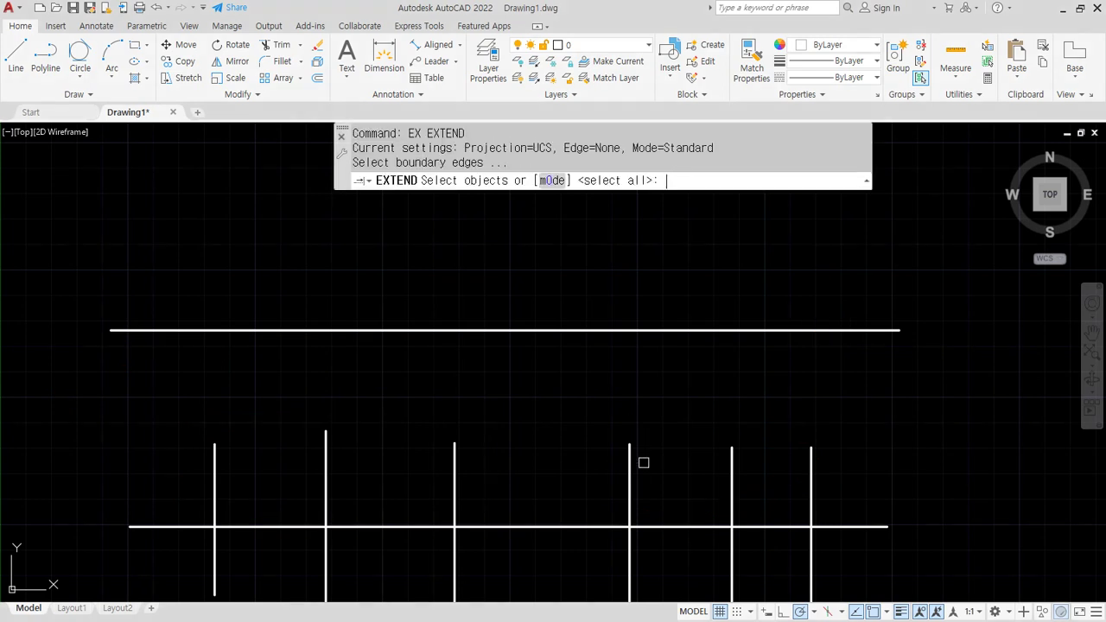
{"action": "left_click", "coordinate": [549, 181]}
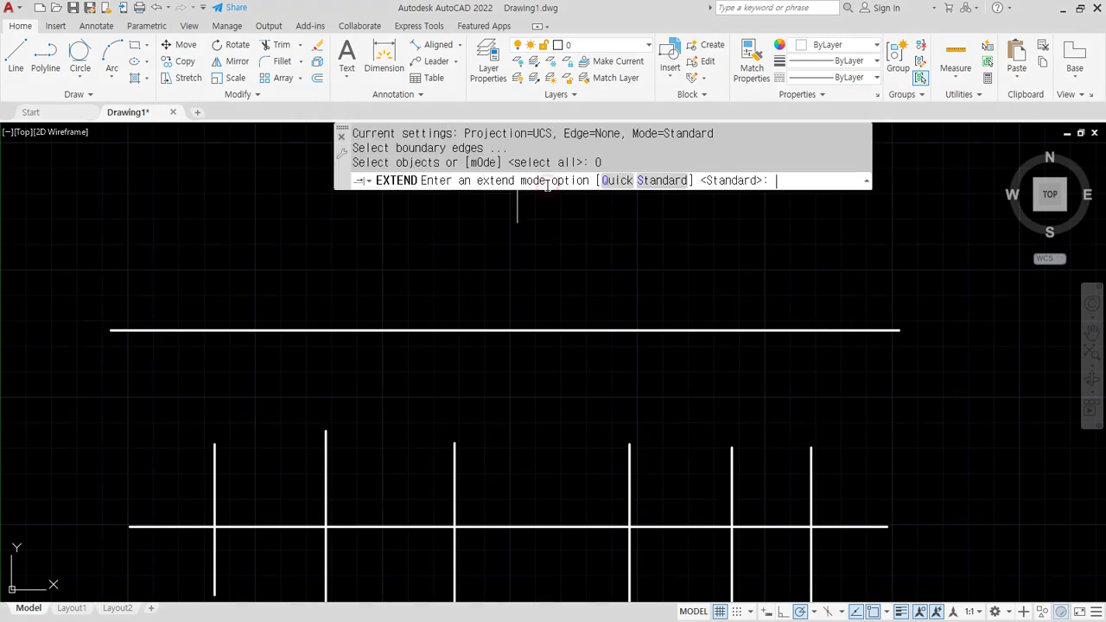
{"action": "left_click", "coordinate": [671, 181]}
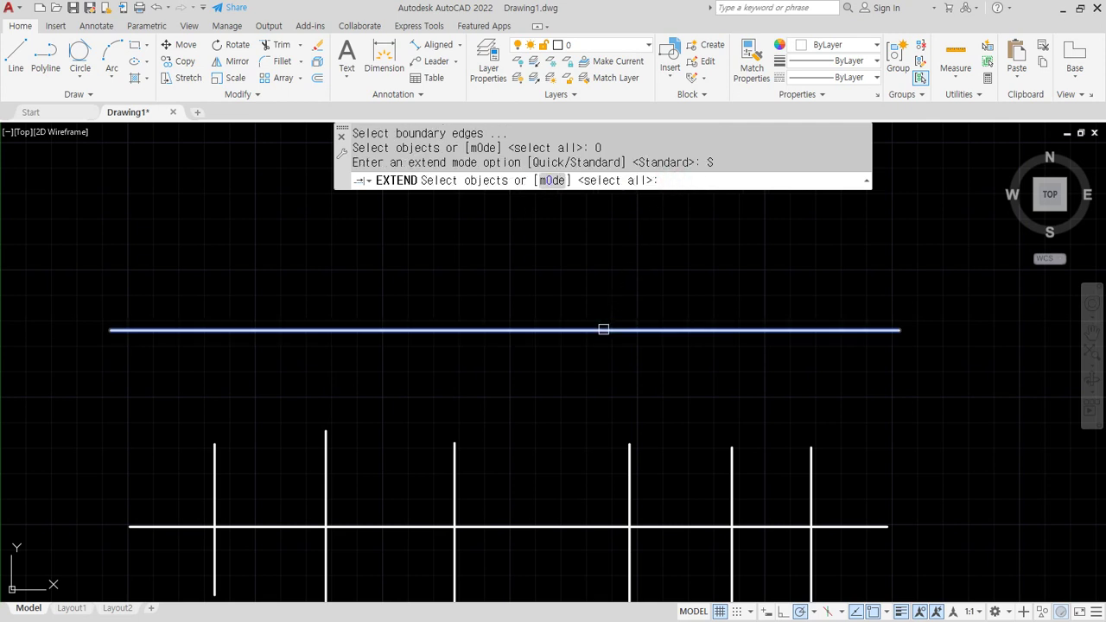
{"action": "left_click", "coordinate": [603, 329]}
{"action": "key", "text": "Return"}
{"action": "left_click", "coordinate": [603, 329]}
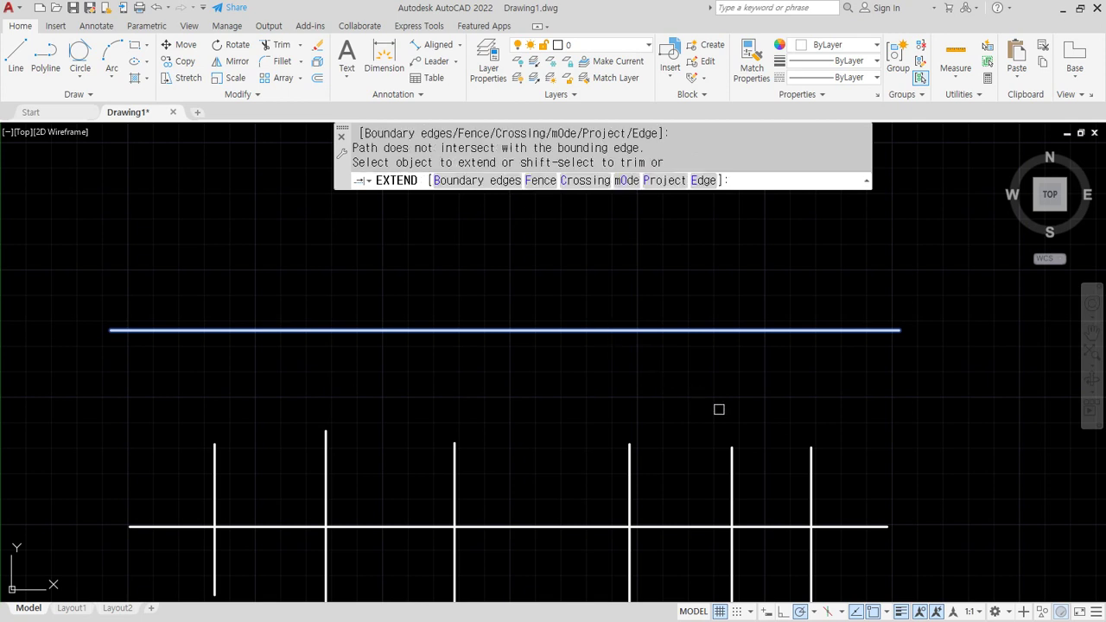
Step: Extend the rightmost, fourth and second verticals from the left up to the boundary line by picking them individually
{"action": "left_click", "coordinate": [809, 458]}
{"action": "left_click", "coordinate": [810, 461]}
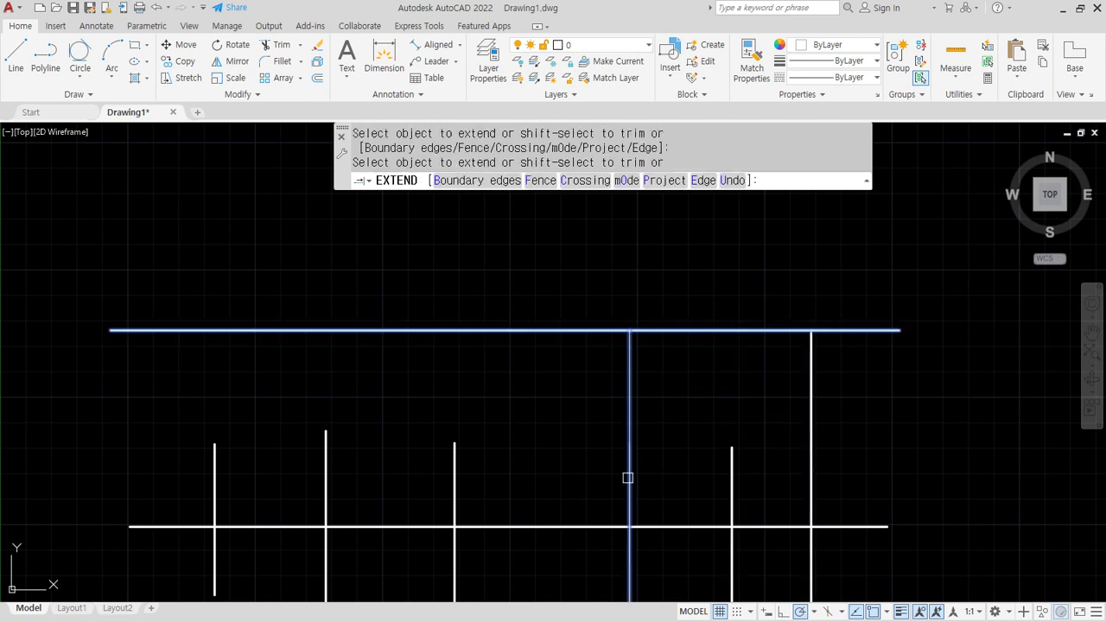
{"action": "left_click", "coordinate": [628, 478]}
{"action": "left_click", "coordinate": [327, 476]}
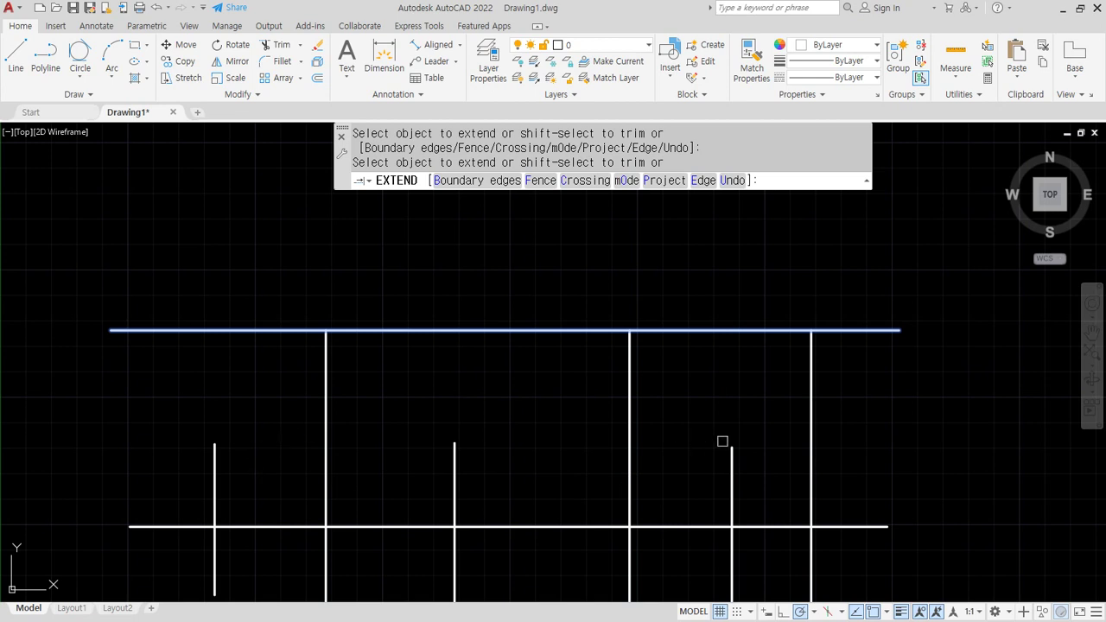
Step: Extend the remaining verticals up to the boundary line with one crossing window and end the command
{"action": "left_click", "coordinate": [810, 421]}
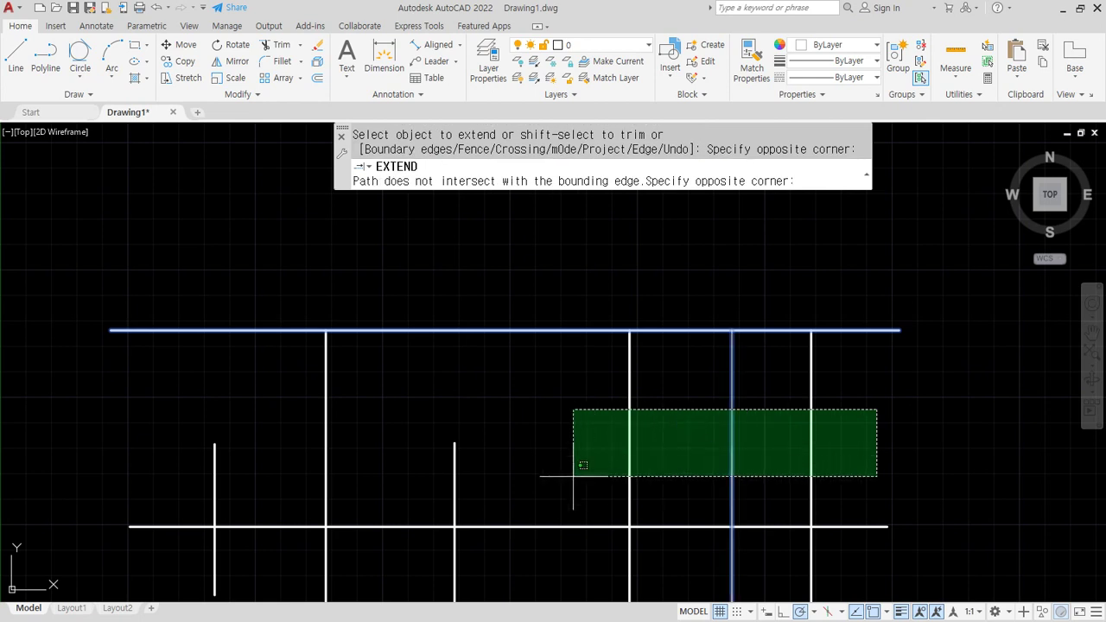
{"action": "left_click", "coordinate": [165, 478]}
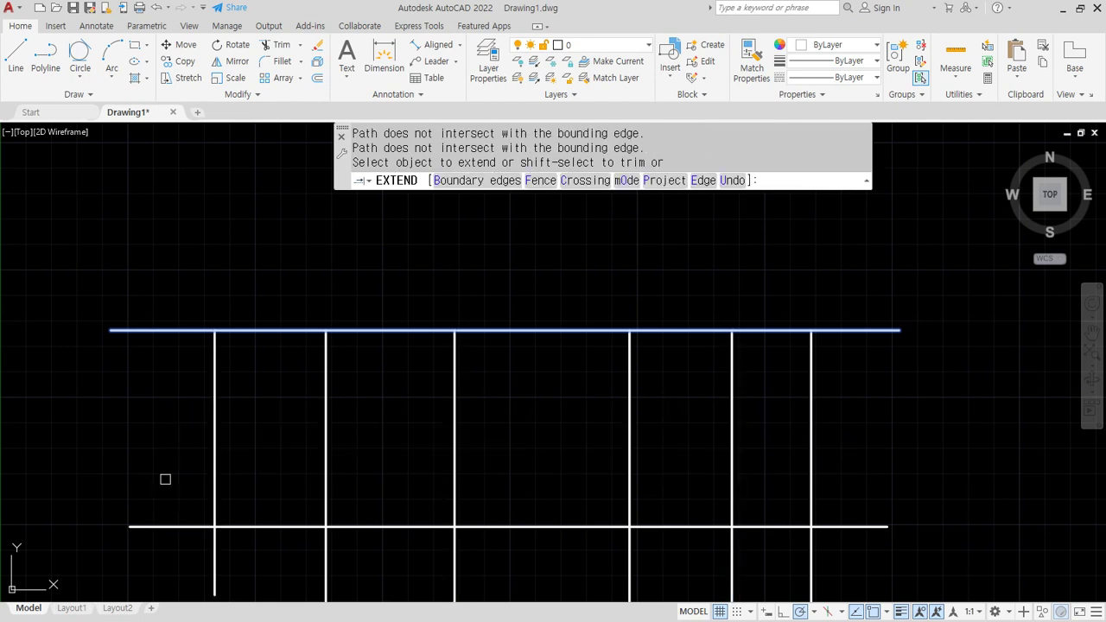
{"action": "key", "text": "Return"}
Step: Draw a vertical line beyond the right ends of both horizontals, taller than the gap between them
{"action": "scroll", "coordinate": [375, 279], "scroll_direction": "down", "scroll_amount": 2}
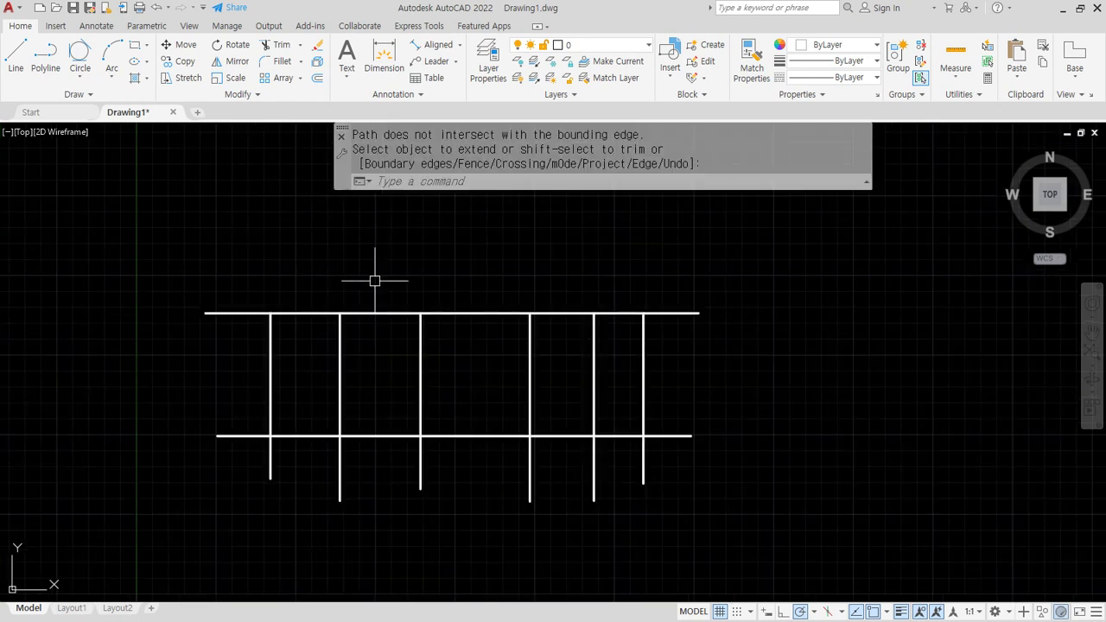
{"action": "mouse_move", "coordinate": [375, 279]}
{"action": "middle_mouse_down"}
{"action": "mouse_move", "coordinate": [392, 348]}
{"action": "mouse_move", "coordinate": [380, 330]}
{"action": "middle_mouse_up"}
{"action": "type", "text": "l"}
{"action": "key", "text": "Return"}
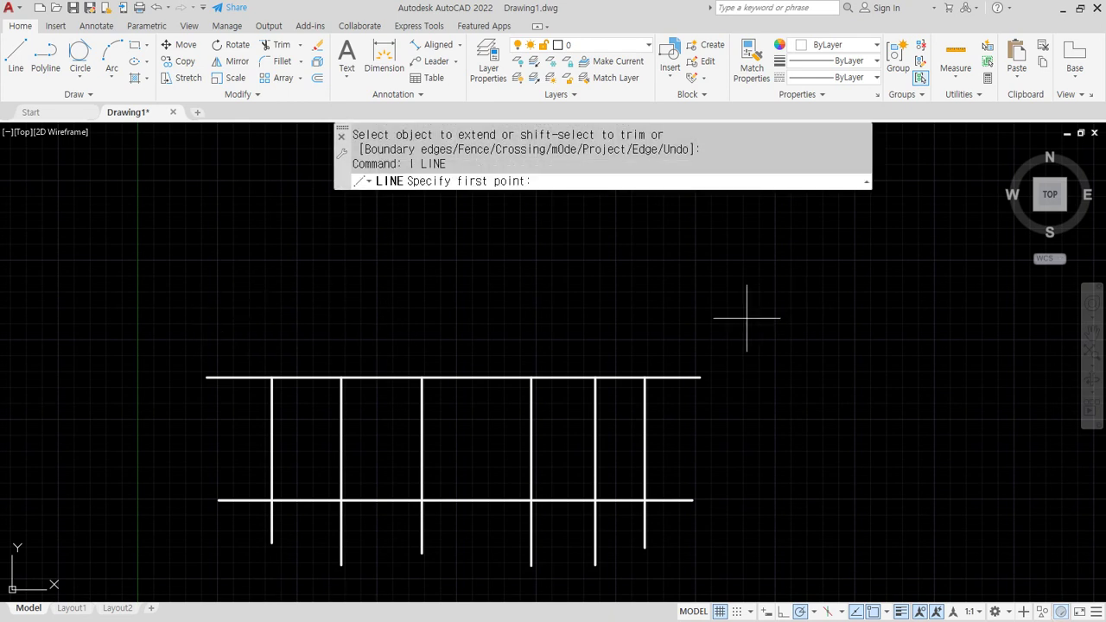
{"action": "middle_click_drag", "start_coordinate": [757, 311], "coordinate": [683, 227]}
{"action": "left_click", "coordinate": [708, 234]}
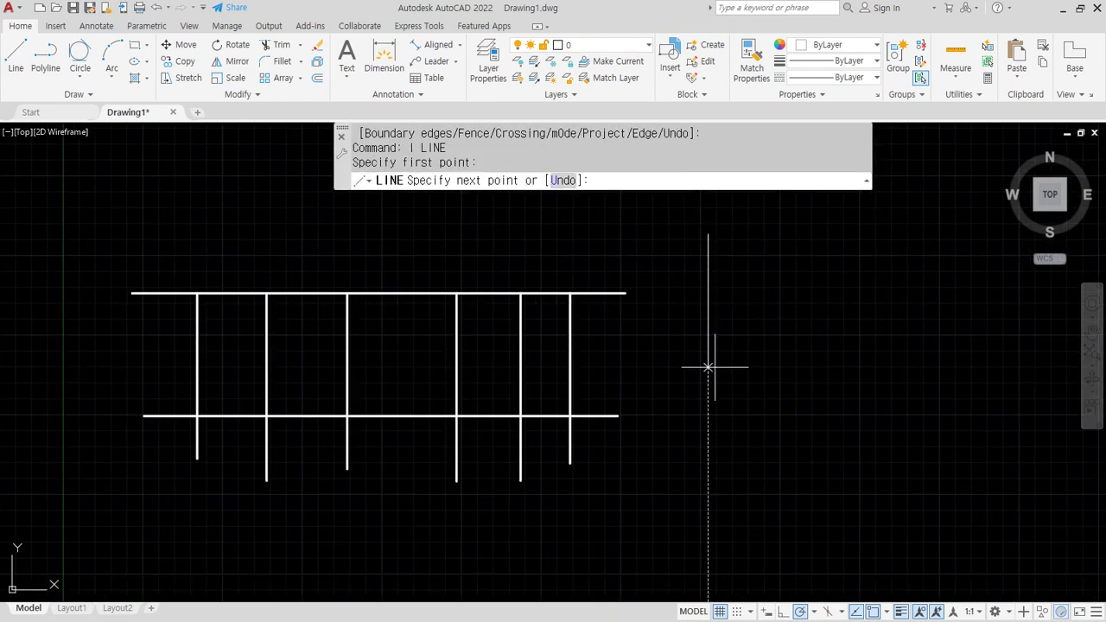
{"action": "left_click", "coordinate": [708, 493]}
{"action": "key", "text": "Return"}
Step: Extend both horizontals' right ends to the new vertical line with a crossing window, using all objects as boundary edges
{"action": "type", "text": "ex"}
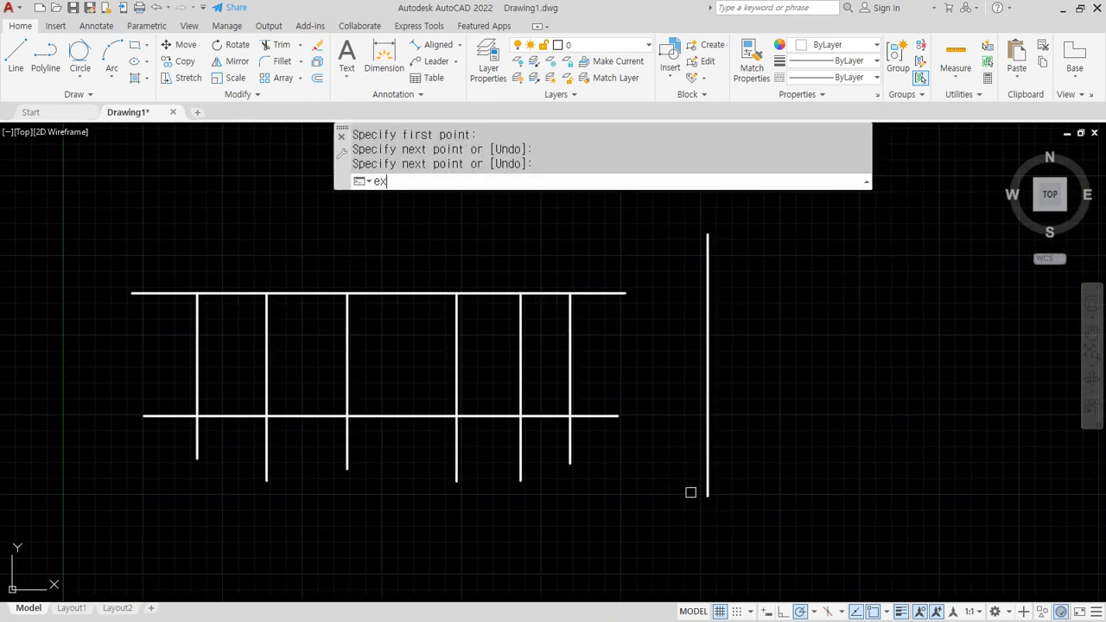
{"action": "key", "text": "Return"}
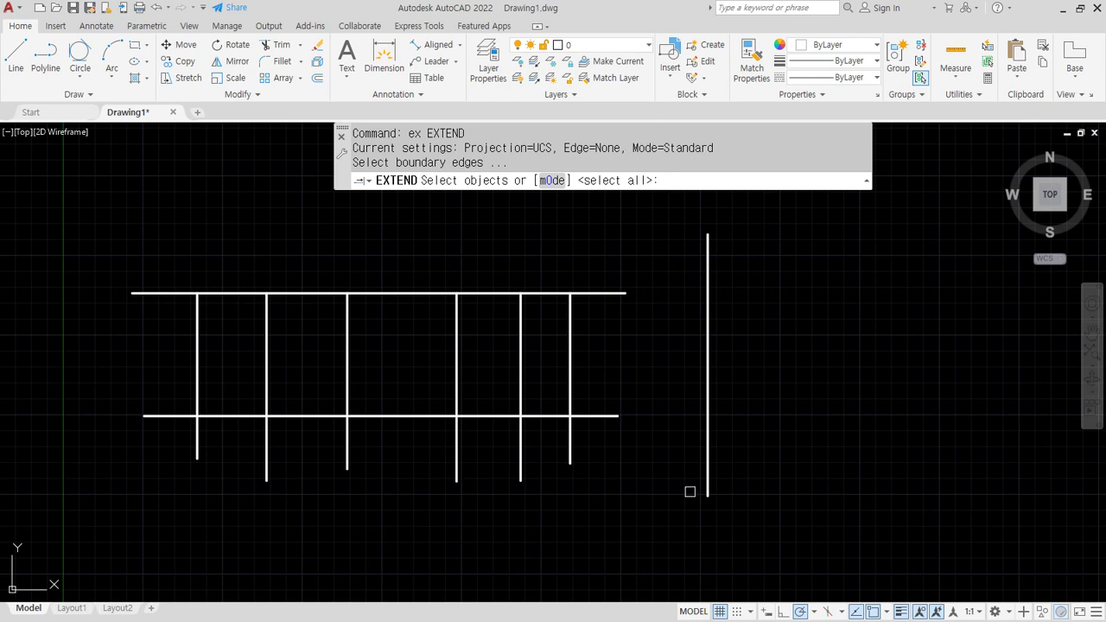
{"action": "key", "text": "Return"}
{"action": "left_click", "coordinate": [654, 468]}
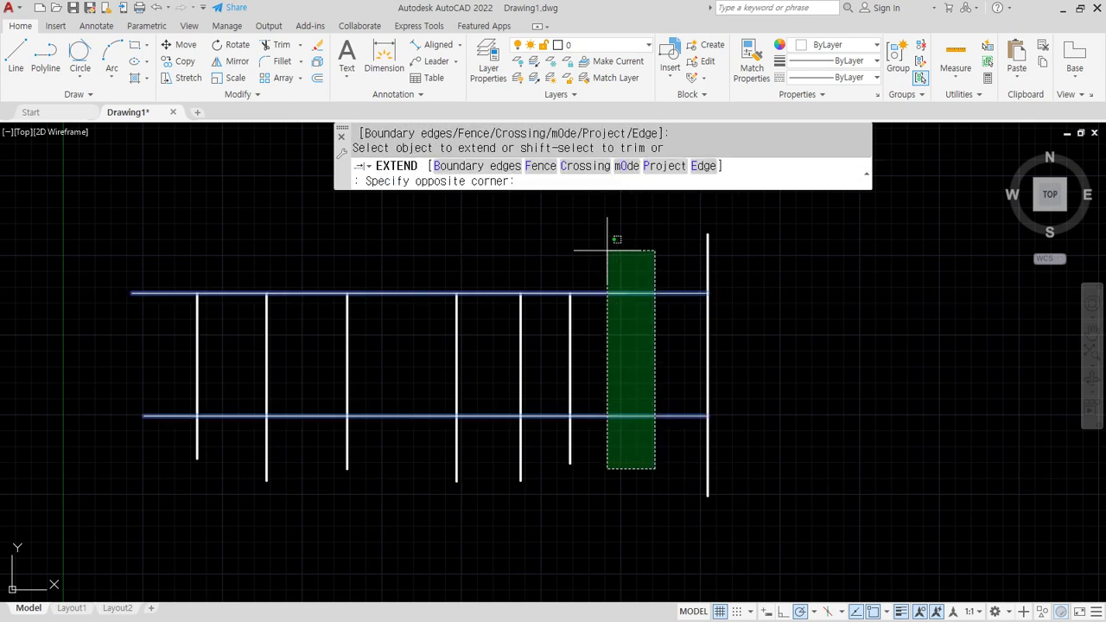
{"action": "left_click", "coordinate": [602, 265]}
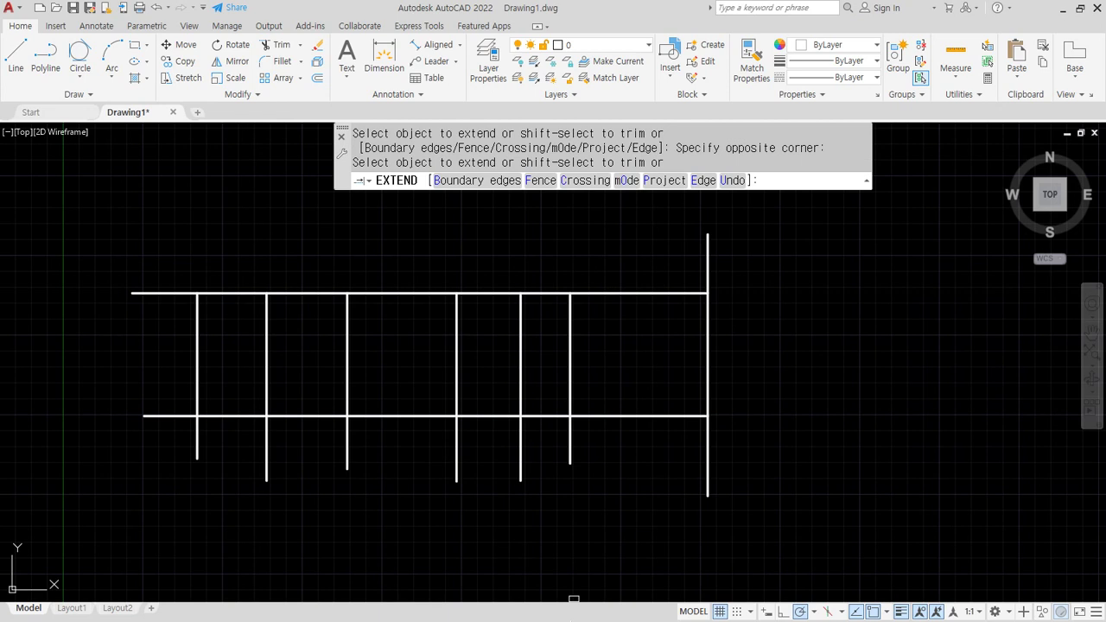
{"action": "key", "text": "Return"}
Step: Draw three separate, slightly slanted upright lines to the right of the new vertical, leaning left towards their upper ends
{"action": "type", "text": "l"}
{"action": "key", "text": "Return"}
{"action": "left_click", "coordinate": [806, 536]}
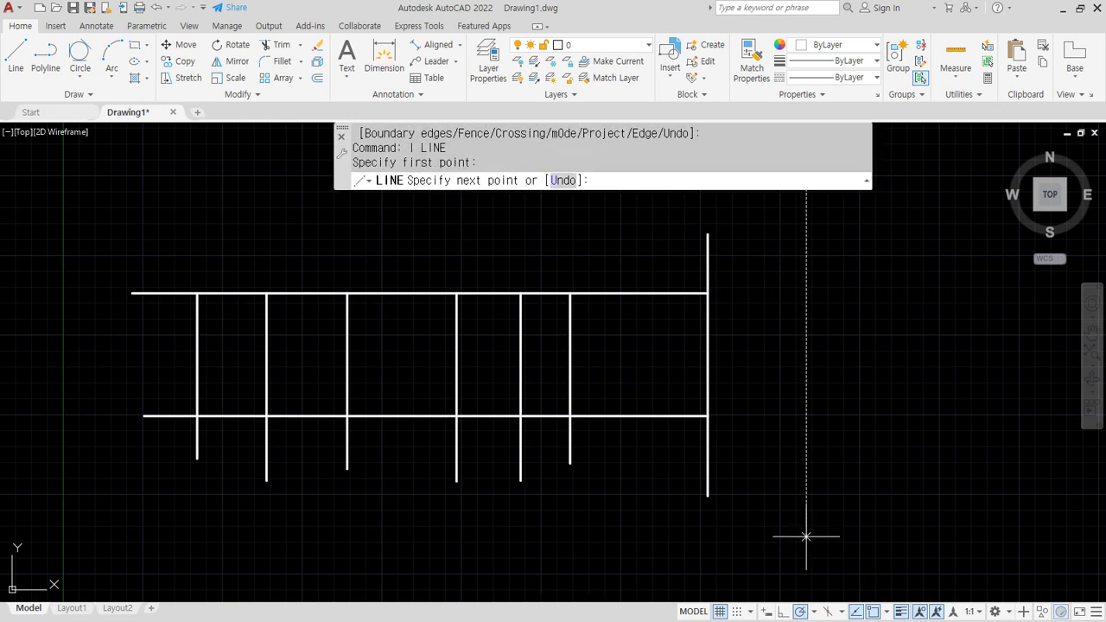
{"action": "left_click", "coordinate": [786, 243]}
{"action": "key", "text": "Return"}
{"action": "key", "text": "Return"}
{"action": "left_click", "coordinate": [903, 541]}
{"action": "left_click", "coordinate": [888, 252]}
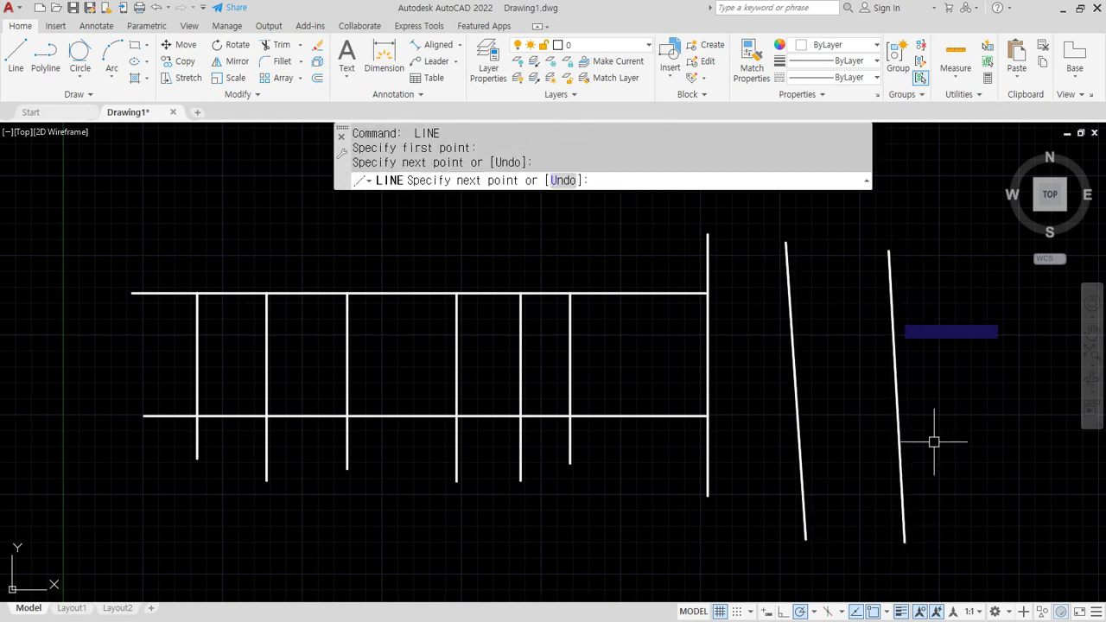
{"action": "key", "text": "Return"}
{"action": "key", "text": "Return"}
{"action": "left_click", "coordinate": [982, 521]}
{"action": "left_click", "coordinate": [950, 285]}
{"action": "key", "text": "Return"}
Step: Draw two separate slanted lines one above the other over the upright lines, both rising to the right
{"action": "middle_click_drag", "start_coordinate": [949, 285], "coordinate": [713, 389]}
{"action": "key", "text": "Return"}
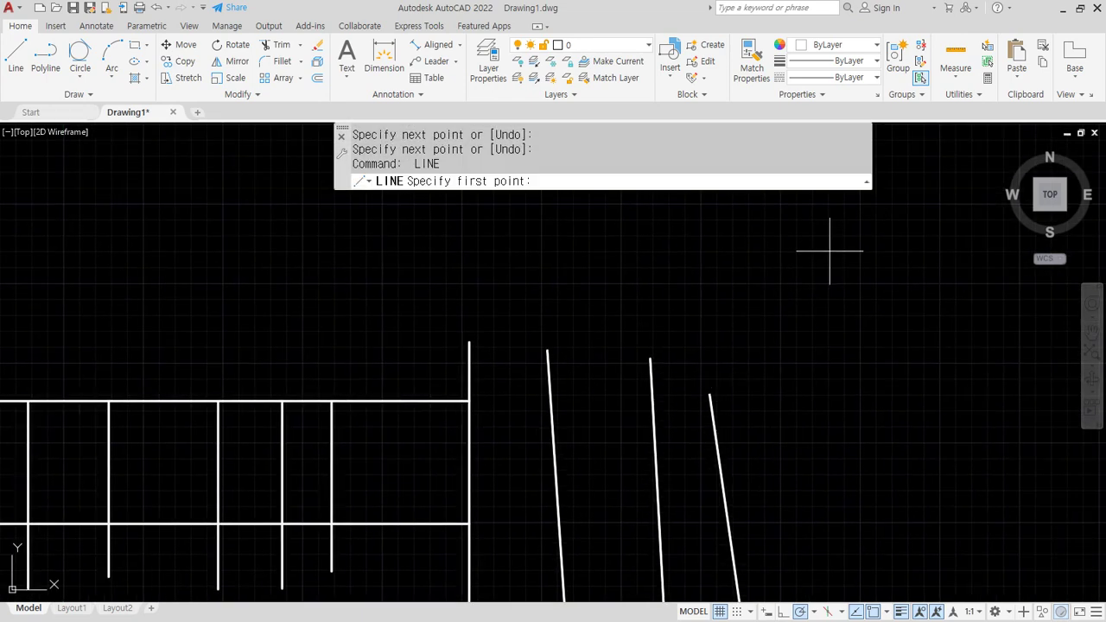
{"action": "left_click", "coordinate": [829, 252]}
{"action": "left_click", "coordinate": [350, 277]}
{"action": "middle_click_drag", "start_coordinate": [780, 169], "coordinate": [809, 242]}
{"action": "key", "text": "Return"}
{"action": "key", "text": "Return"}
{"action": "left_click", "coordinate": [787, 239]}
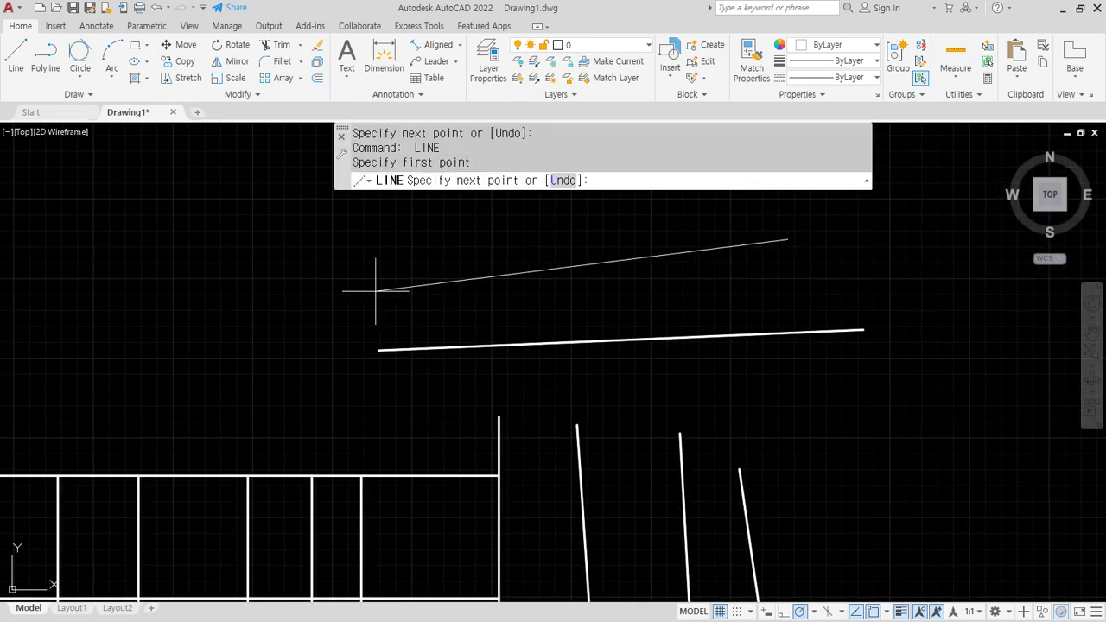
{"action": "left_click", "coordinate": [374, 291]}
{"action": "key", "text": "Return"}
Step: Restart Extend with all objects as boundary edges and extend both horizontals to the first slanted upright with a crossing window
{"action": "middle_click_drag", "start_coordinate": [422, 535], "coordinate": [449, 365]}
{"action": "type", "text": "ex"}
{"action": "key", "text": "Return"}
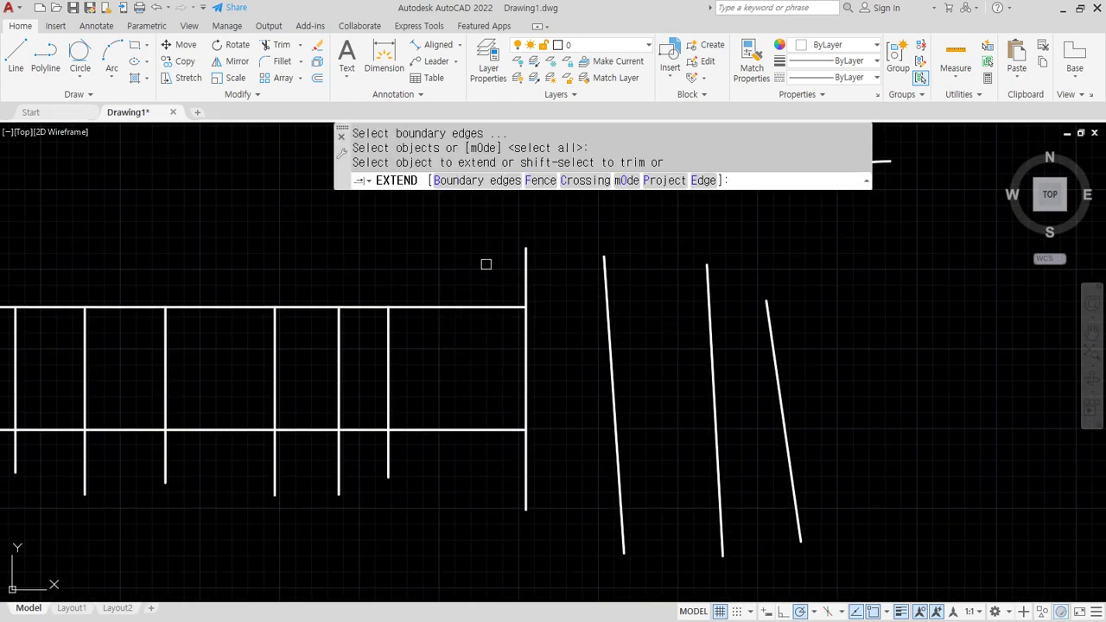
{"action": "left_click", "coordinate": [486, 263]}
{"action": "left_click", "coordinate": [501, 475]}
Step: Extend both horizontals to the second and the third slanted uprights, using one fence across them for each extension
{"action": "type", "text": "f"}
{"action": "key", "text": "Return"}
{"action": "left_click", "coordinate": [569, 467]}
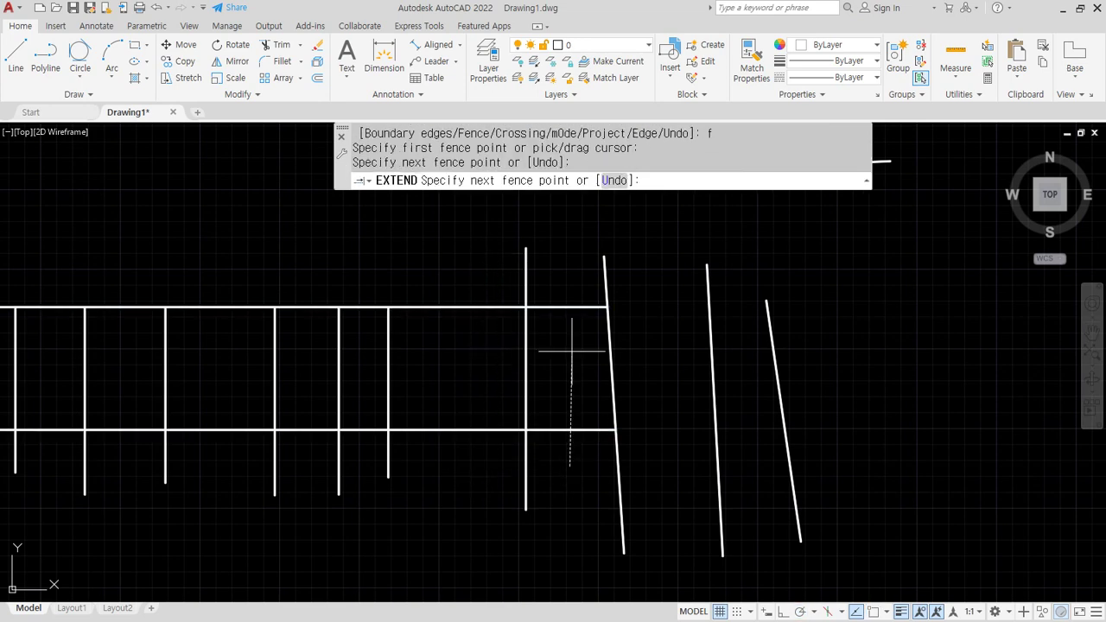
{"action": "left_click", "coordinate": [571, 264]}
{"action": "key", "text": "Return"}
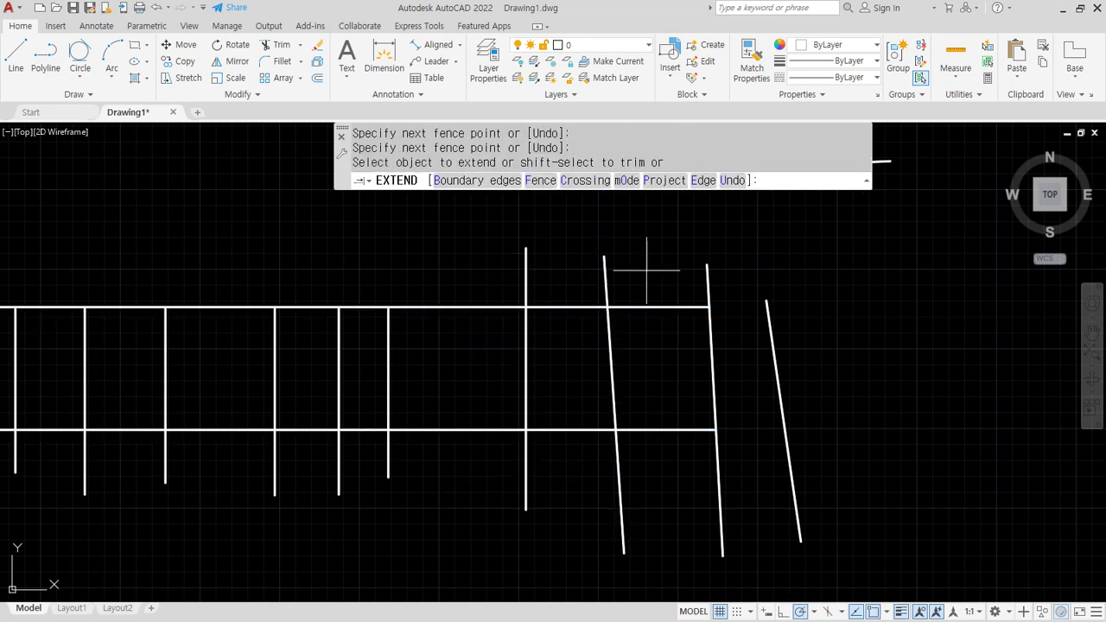
{"action": "type", "text": "f"}
{"action": "key", "text": "Return"}
{"action": "left_click", "coordinate": [646, 270]}
{"action": "left_click", "coordinate": [671, 469]}
{"action": "key", "text": "Return"}
Step: Extend the vertical and the three slanted uprights up to the lower and then the upper sloped line with two crossing windows
{"action": "middle_click_drag", "start_coordinate": [695, 362], "coordinate": [703, 483]}
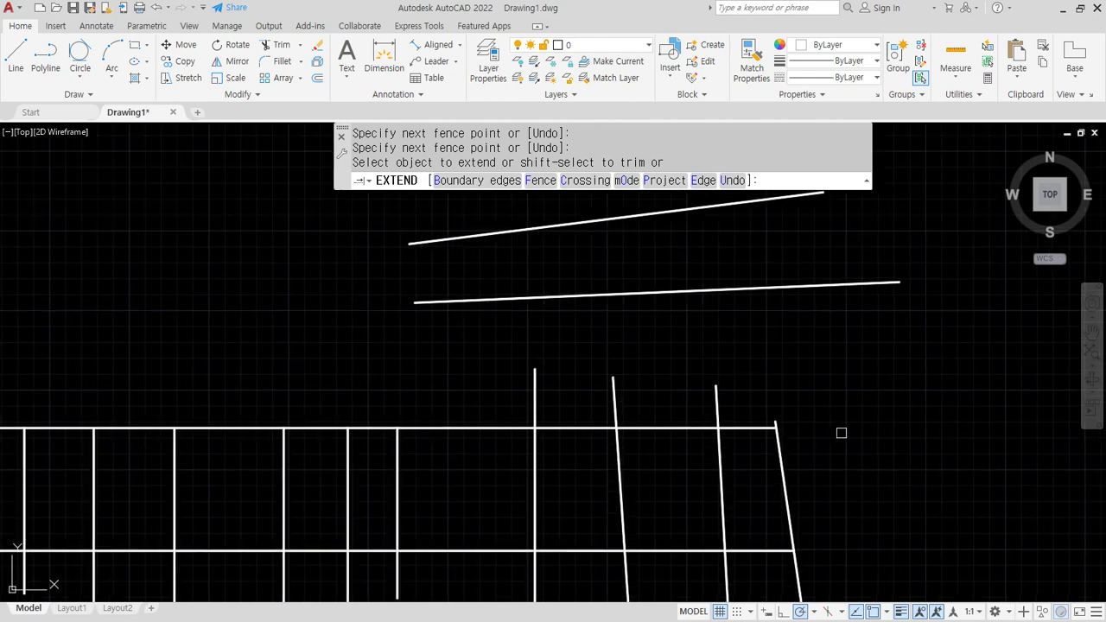
{"action": "left_click", "coordinate": [858, 373]}
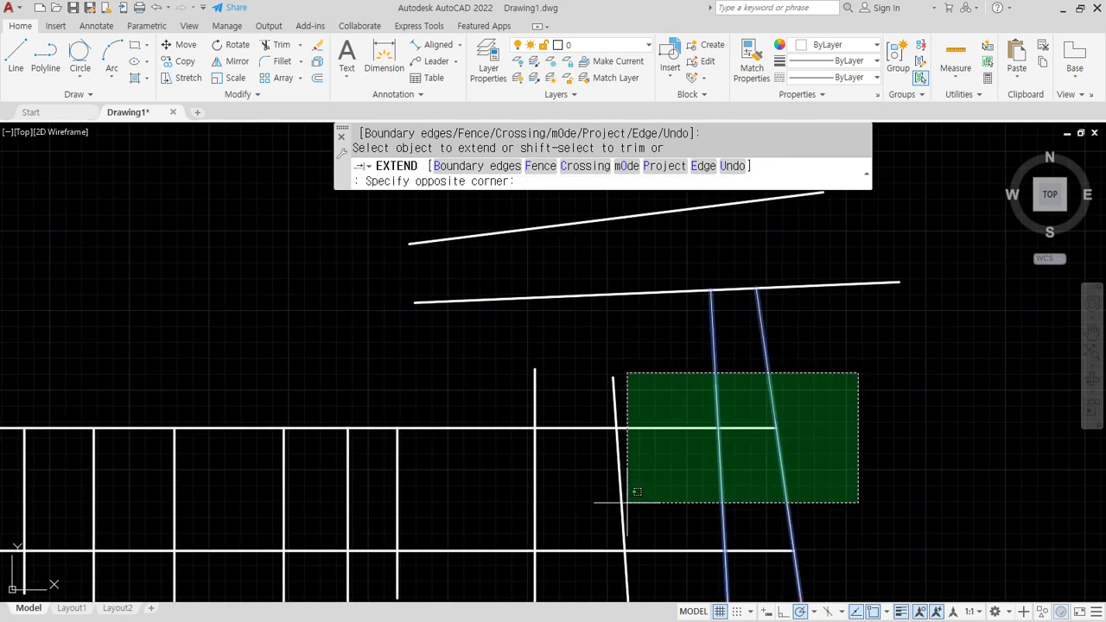
{"action": "left_click", "coordinate": [490, 503]}
{"action": "middle_click_drag", "start_coordinate": [689, 337], "coordinate": [693, 420]}
{"action": "left_click", "coordinate": [845, 421]}
{"action": "left_click", "coordinate": [449, 472]}
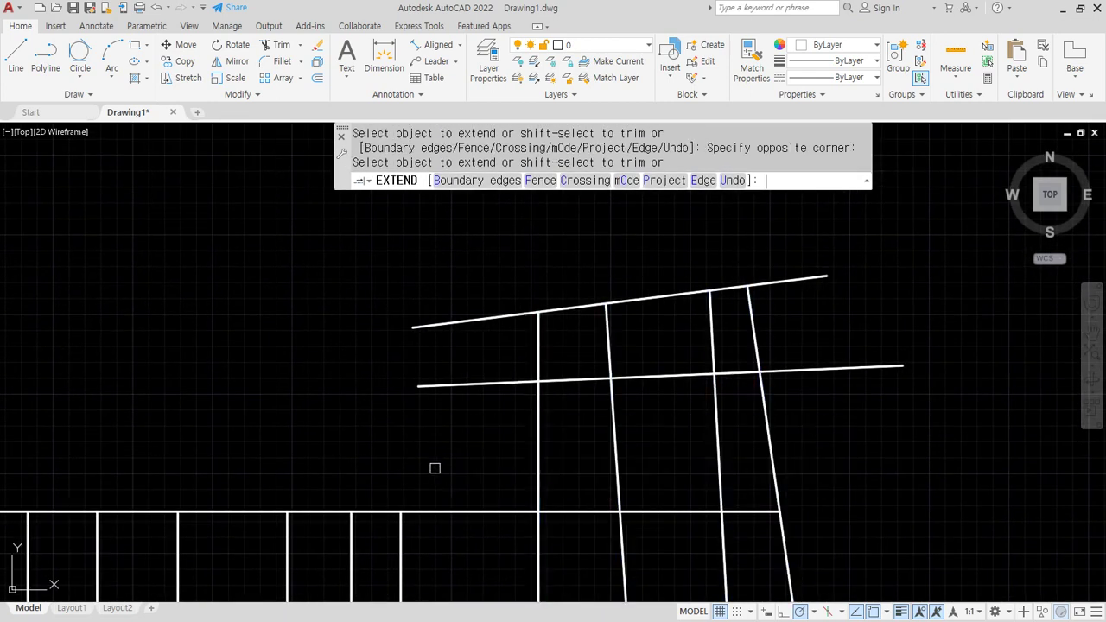
{"action": "key", "text": "Return"}
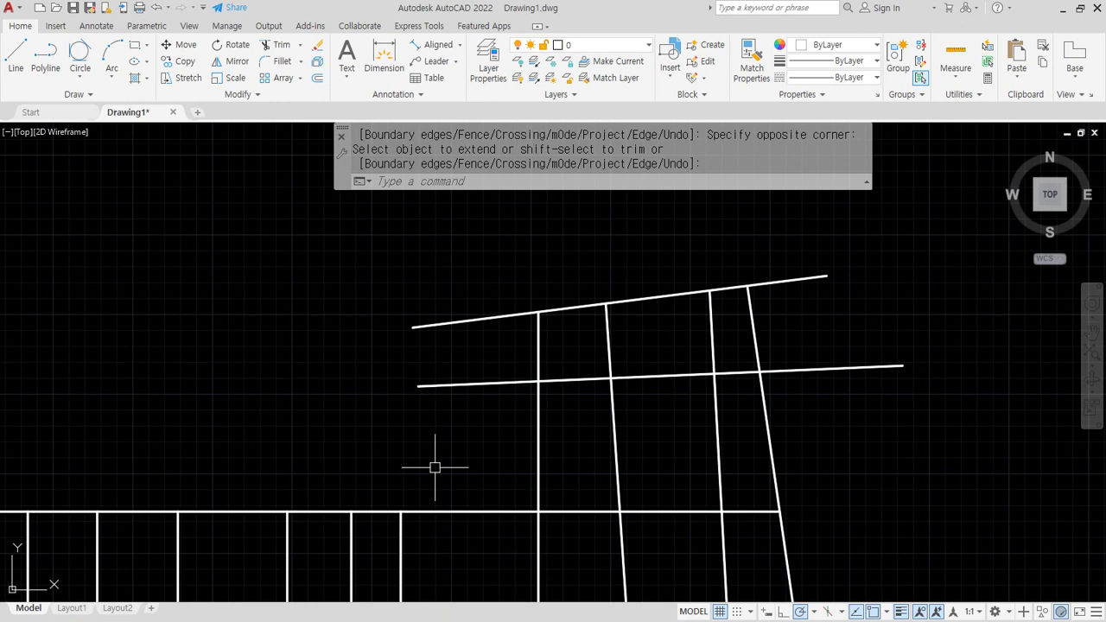
Step: Switch to the browser and examine the practice drawing's square for its width and height dimensions
{"action": "key", "text": "alt+Tab"}
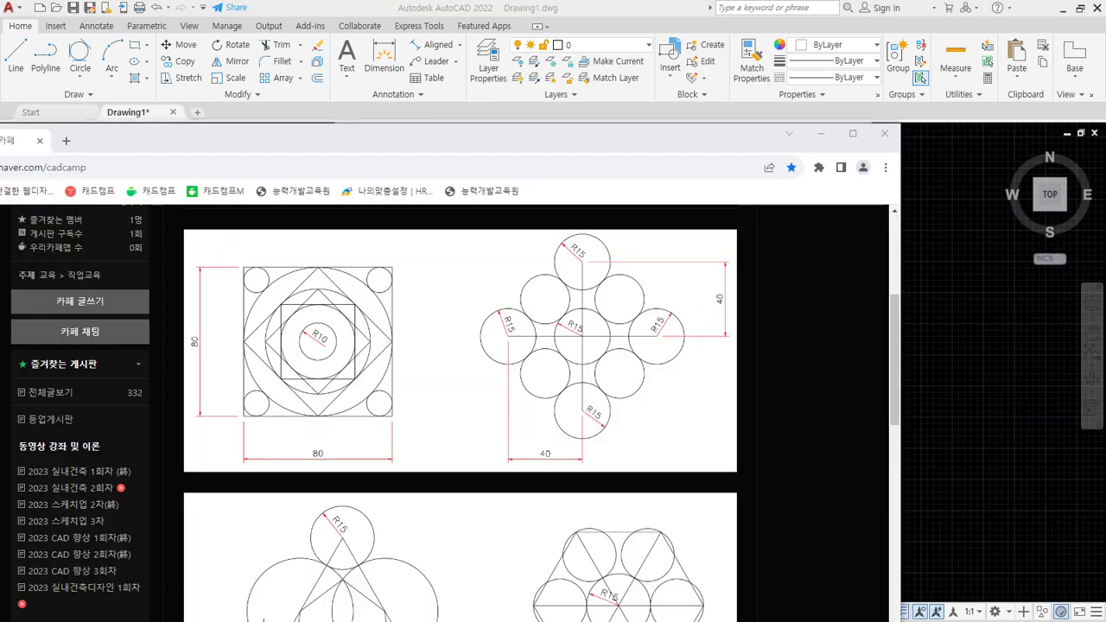
{"action": "left_click_drag", "start_coordinate": [261, 413], "coordinate": [391, 413]}
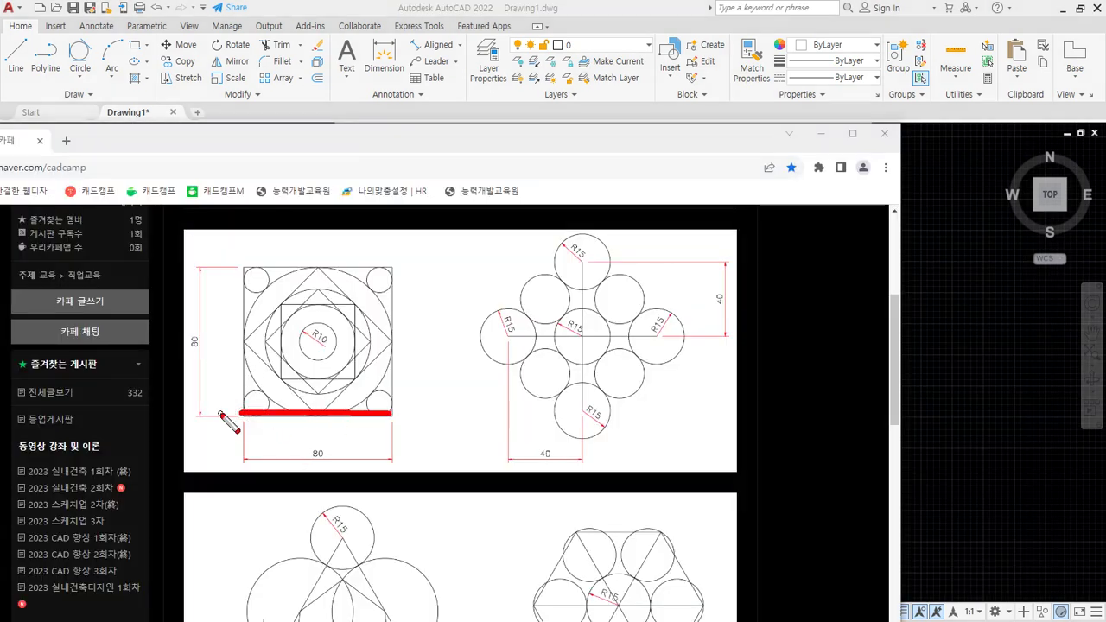
{"action": "left_click_drag", "start_coordinate": [220, 413], "coordinate": [231, 252]}
{"action": "key", "text": "Escape"}
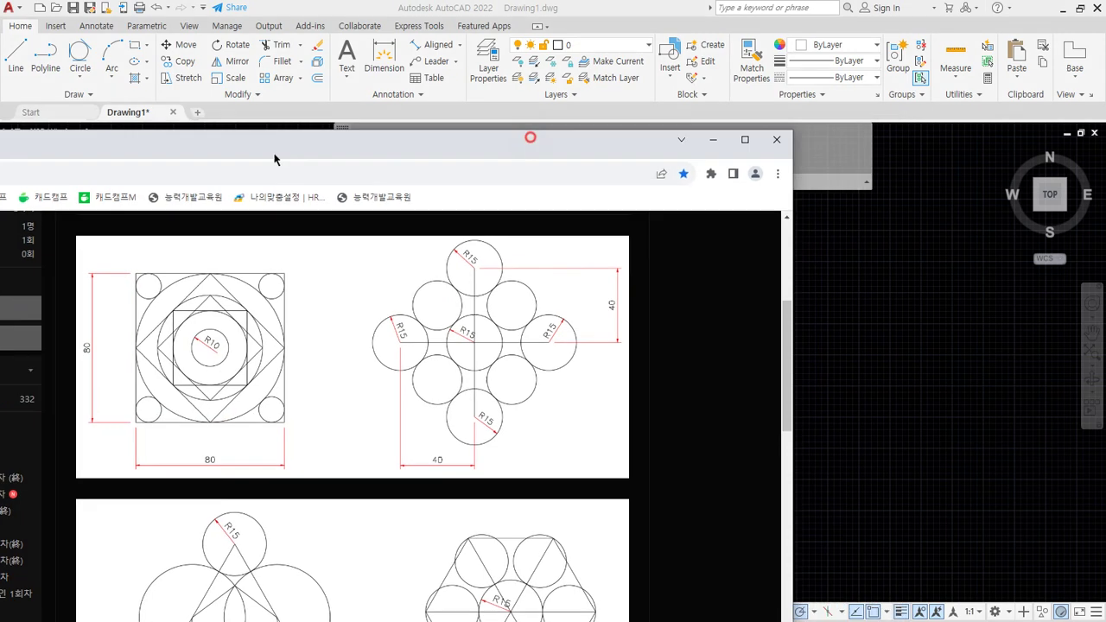
Step: Switch back to AutoCAD and erase all the old practice lines
{"action": "key", "text": "alt+Tab"}
{"action": "middle_click_drag", "start_coordinate": [551, 411], "coordinate": [271, 328]}
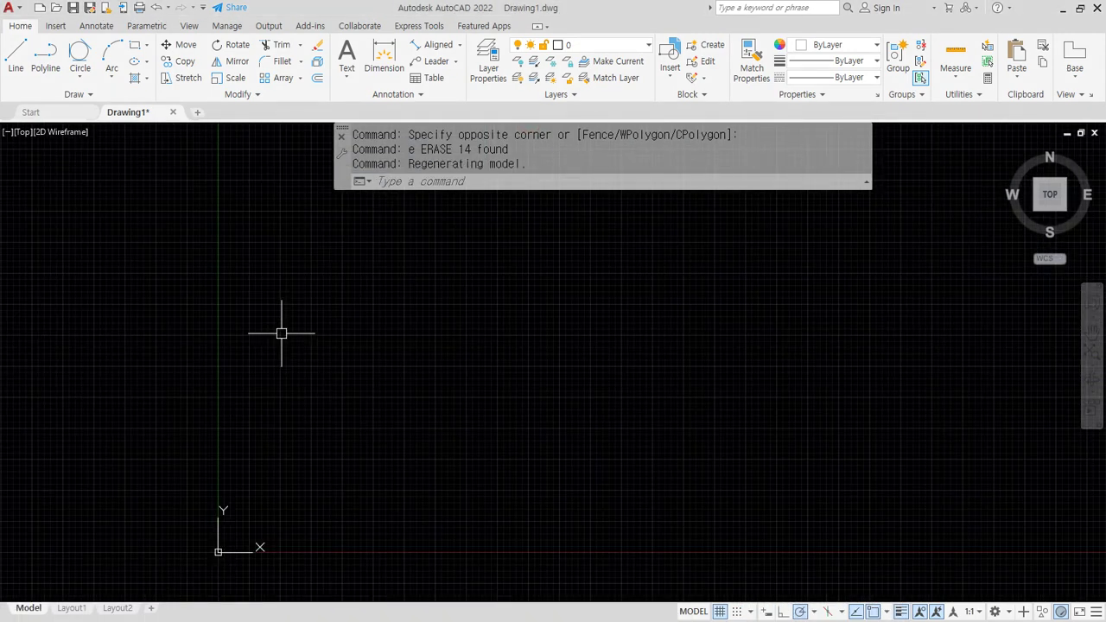
Step: Draw a horizontal line about 457 units long and a vertical line crossing it near its left end
{"action": "type", "text": "l"}
{"action": "key", "text": "Return"}
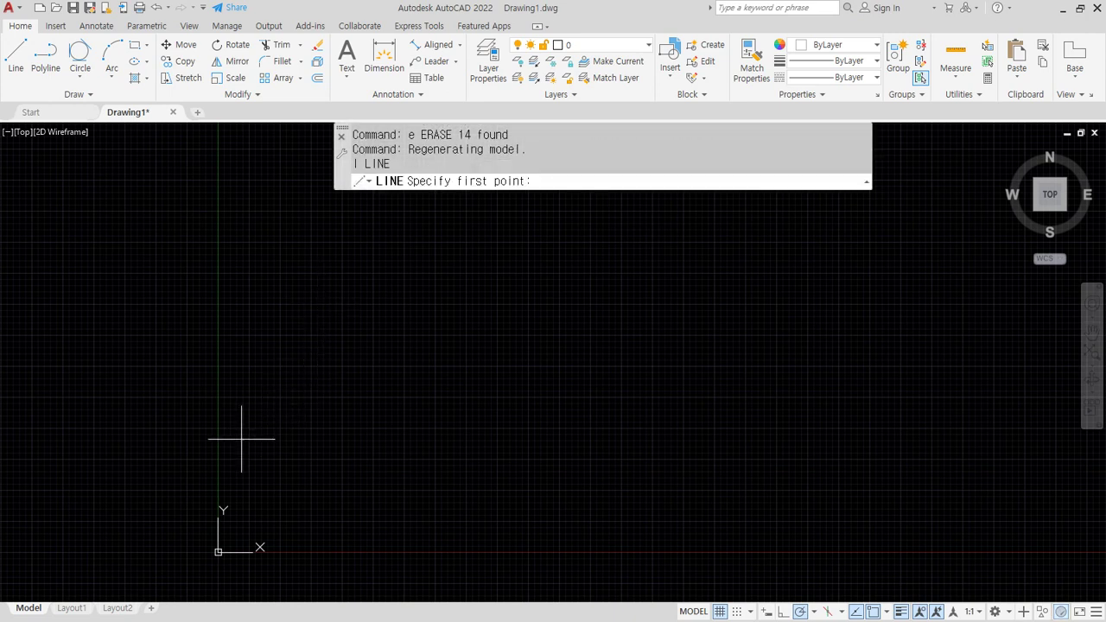
{"action": "left_click", "coordinate": [251, 440]}
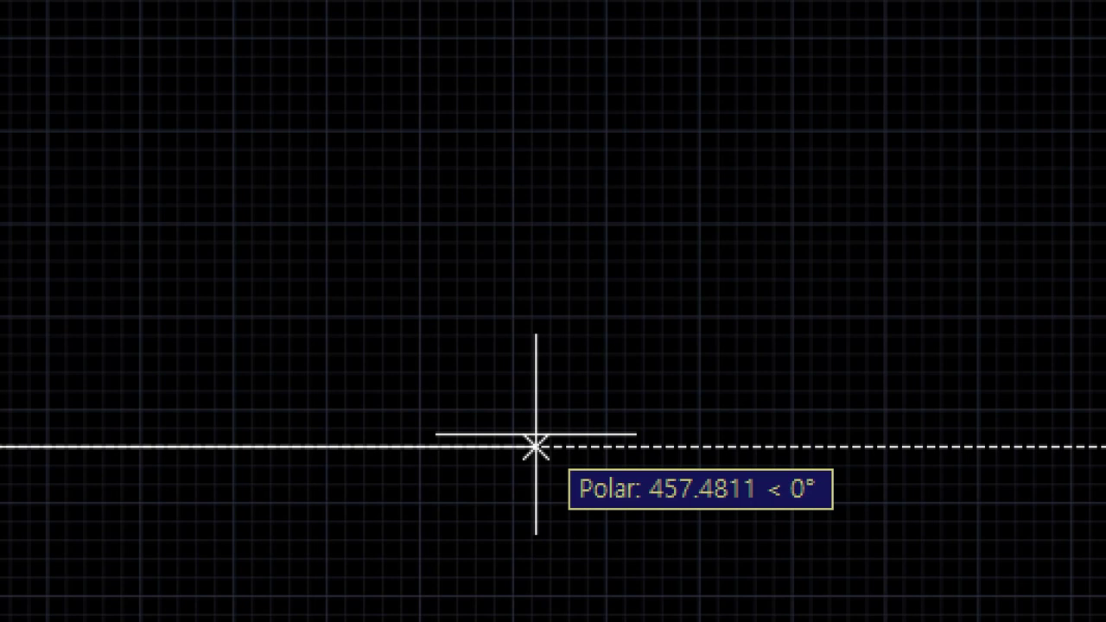
{"action": "left_click", "coordinate": [535, 446]}
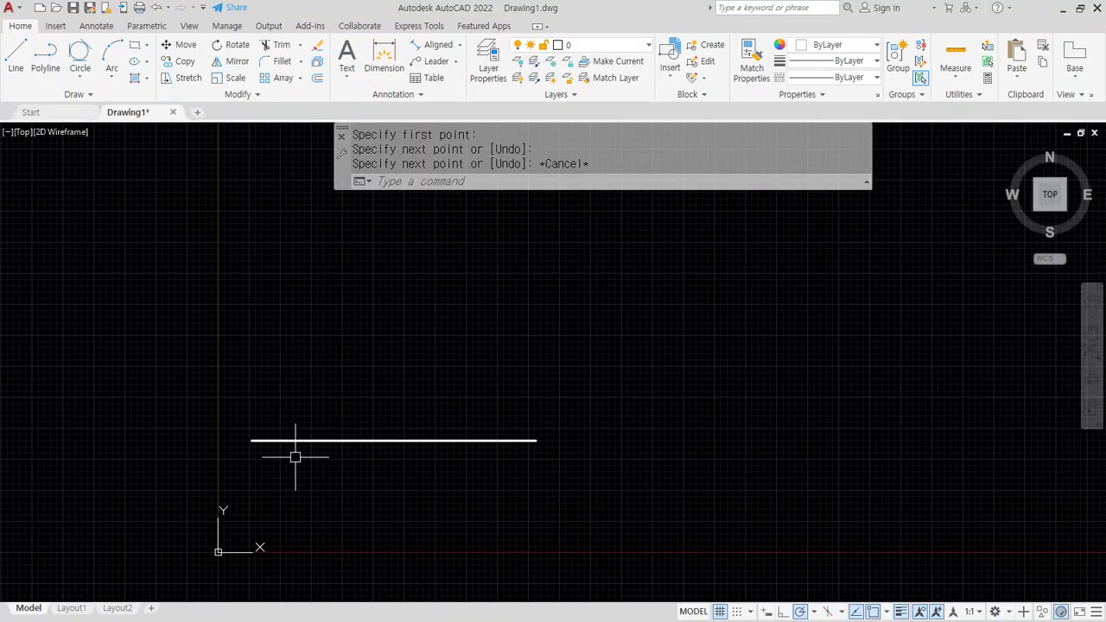
{"action": "key", "text": "space"}
{"action": "left_click", "coordinate": [289, 441]}
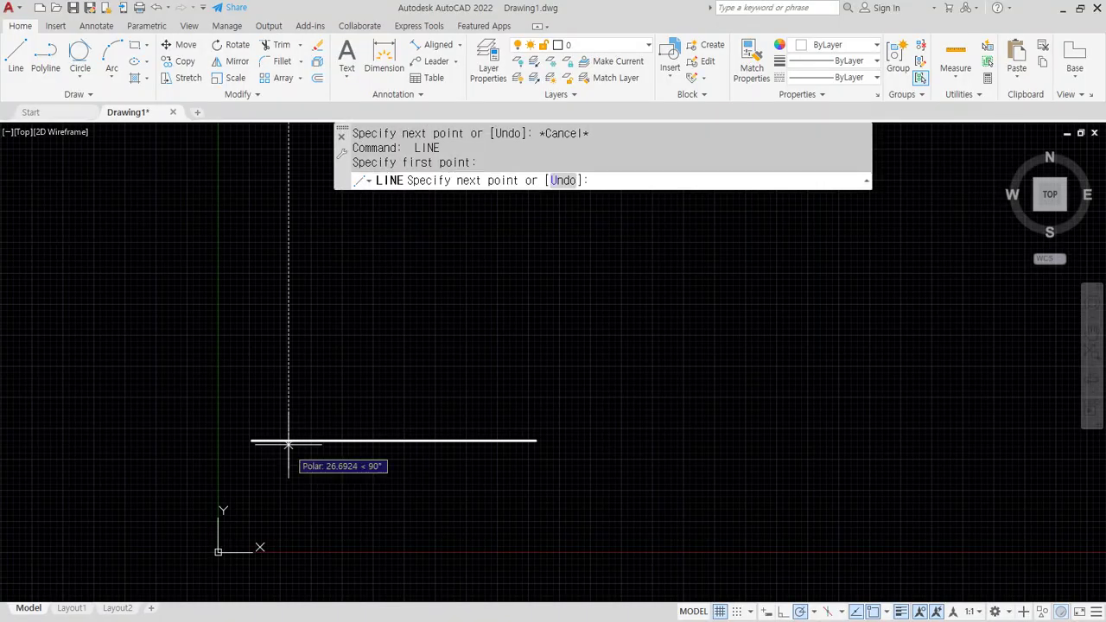
{"action": "left_click", "coordinate": [288, 261]}
{"action": "key", "text": "space"}
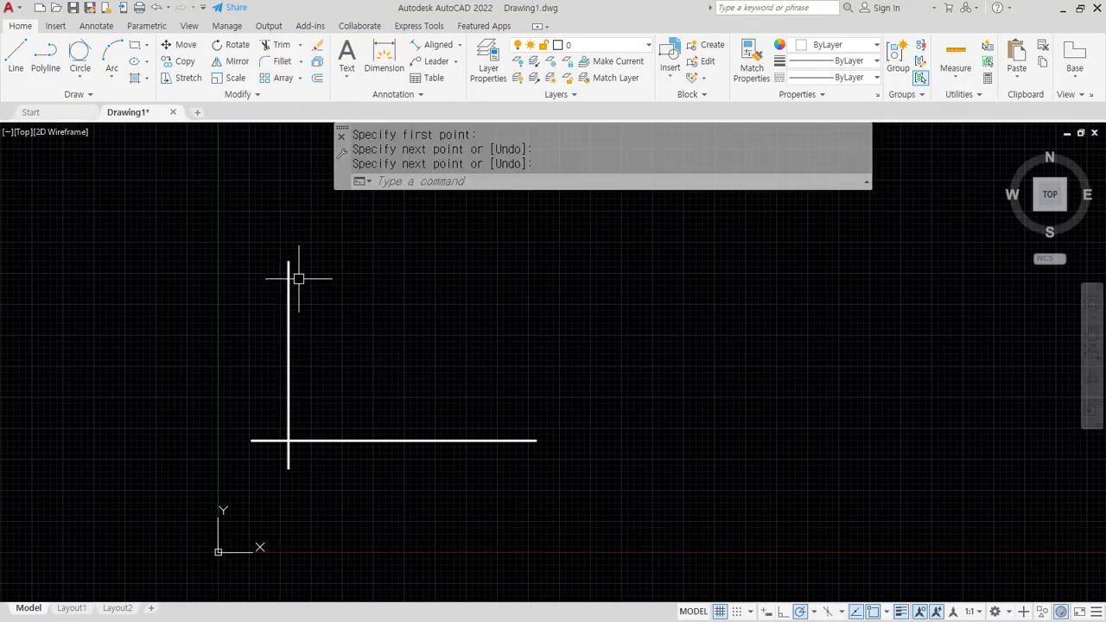
{"action": "scroll", "coordinate": [312, 339], "scroll_direction": "up", "scroll_amount": 2}
{"action": "key", "text": "ctrl+2"}
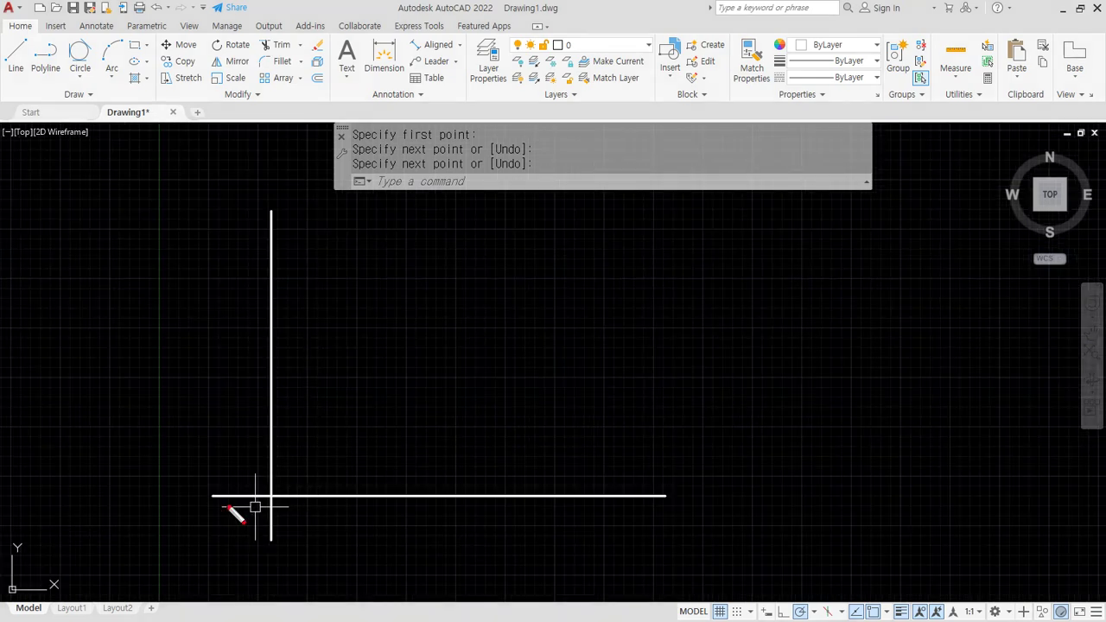
{"action": "left_click_drag", "start_coordinate": [208, 501], "coordinate": [675, 501]}
{"action": "left_click_drag", "start_coordinate": [266, 233], "coordinate": [257, 571]}
{"action": "mouse_move", "coordinate": [272, 337]}
{"action": "left_mouse_down"}
{"action": "mouse_move", "coordinate": [465, 344]}
{"action": "mouse_move", "coordinate": [438, 353]}
{"action": "left_mouse_up"}
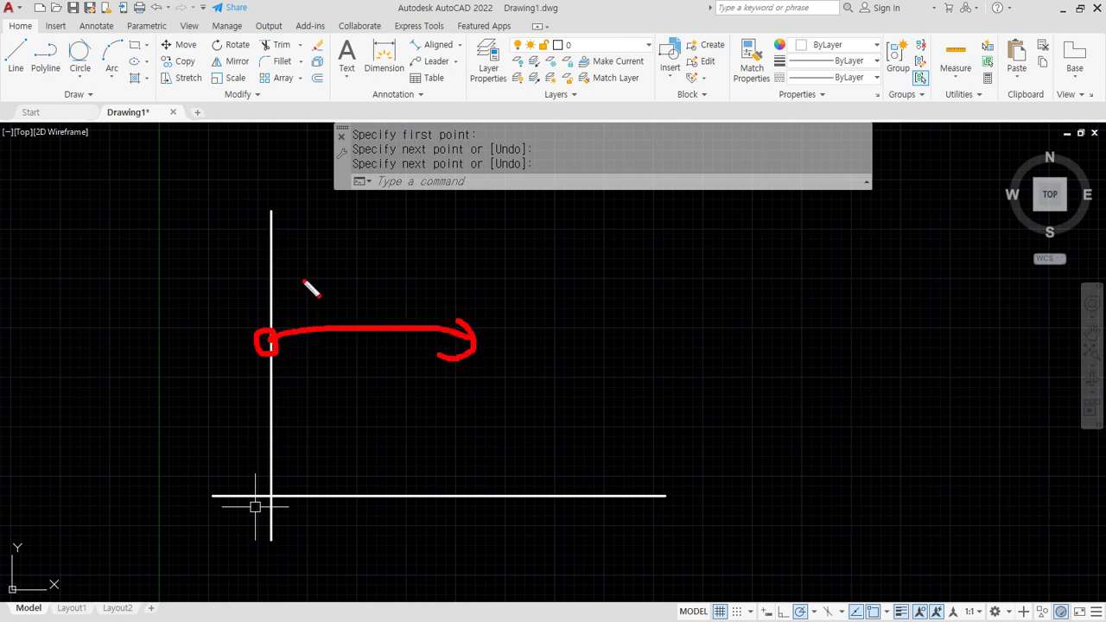
{"action": "left_click_drag", "start_coordinate": [303, 279], "coordinate": [353, 269]}
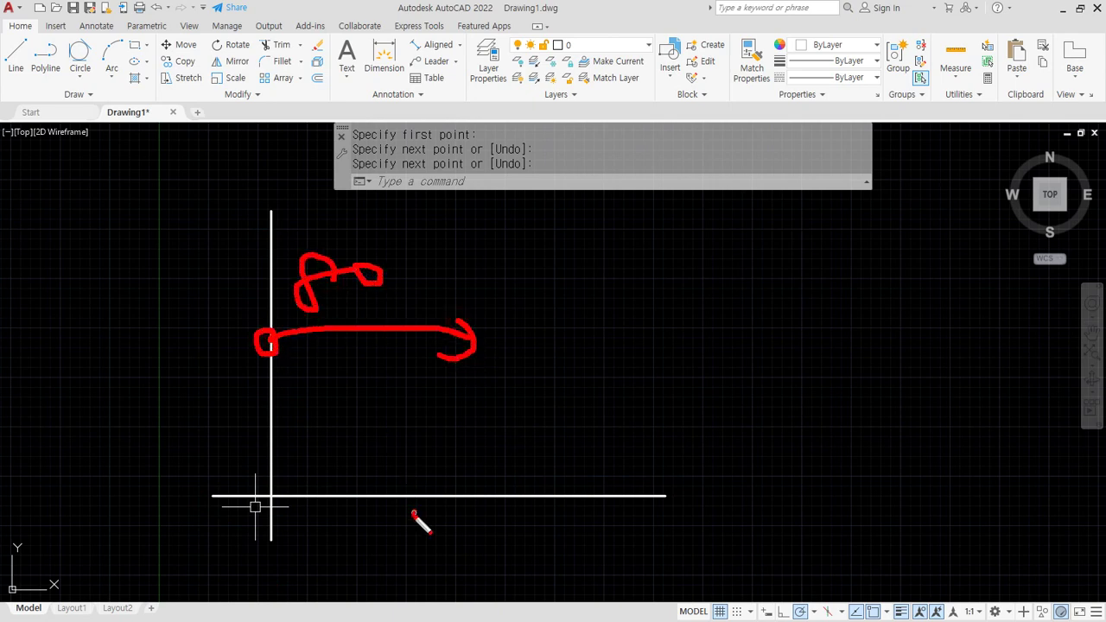
{"action": "mouse_move", "coordinate": [413, 513]}
{"action": "left_mouse_down"}
{"action": "mouse_move", "coordinate": [402, 510]}
{"action": "mouse_move", "coordinate": [409, 394]}
{"action": "left_mouse_up"}
{"action": "left_click_drag", "start_coordinate": [385, 354], "coordinate": [419, 347]}
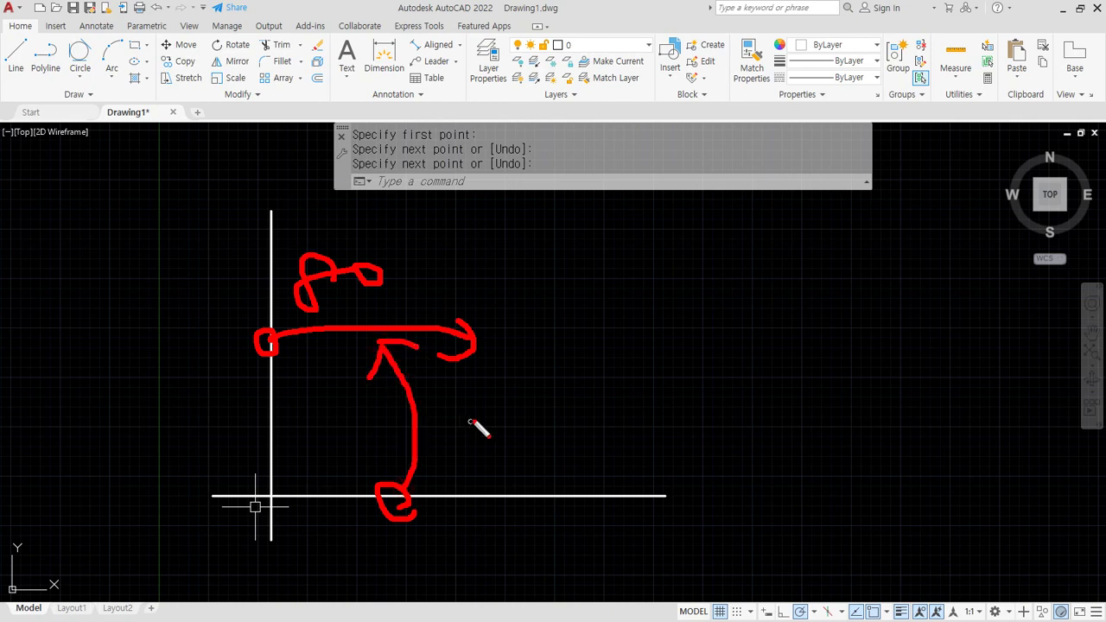
{"action": "mouse_move", "coordinate": [474, 399]}
{"action": "left_mouse_down"}
{"action": "mouse_move", "coordinate": [459, 449]}
{"action": "mouse_move", "coordinate": [530, 444]}
{"action": "mouse_move", "coordinate": [512, 399]}
{"action": "left_mouse_up"}
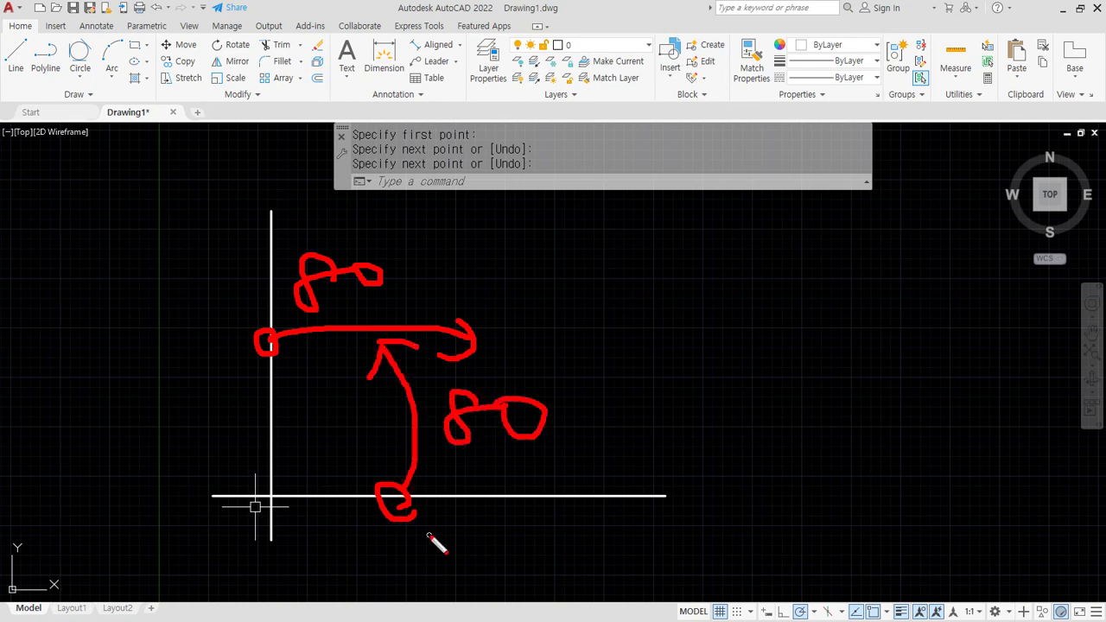
{"action": "key", "text": "Escape"}
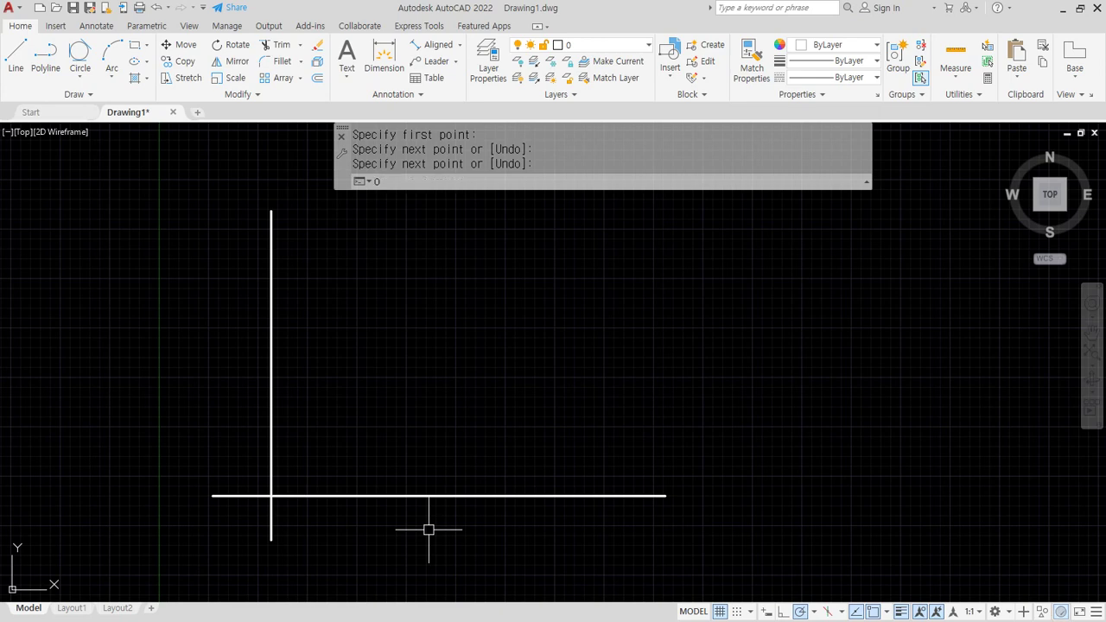
Step: Offset the horizontal line upward and the vertical line to the right, both by 80
{"action": "type", "text": "o"}
{"action": "key", "text": "Return"}
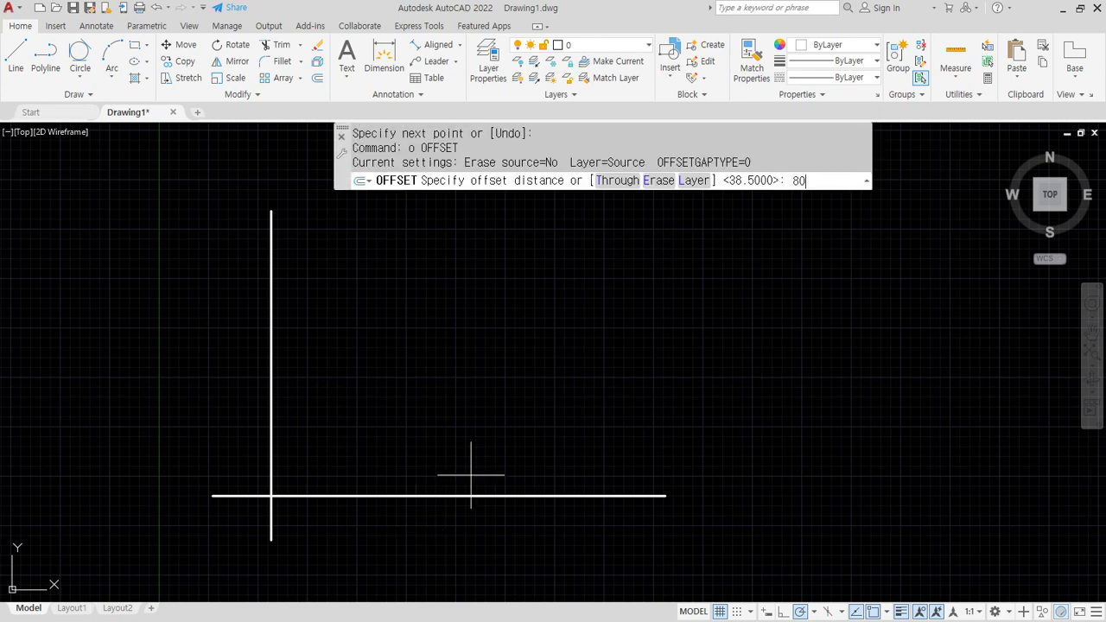
{"action": "type", "text": "80"}
{"action": "key", "text": "Return"}
{"action": "left_click", "coordinate": [386, 496]}
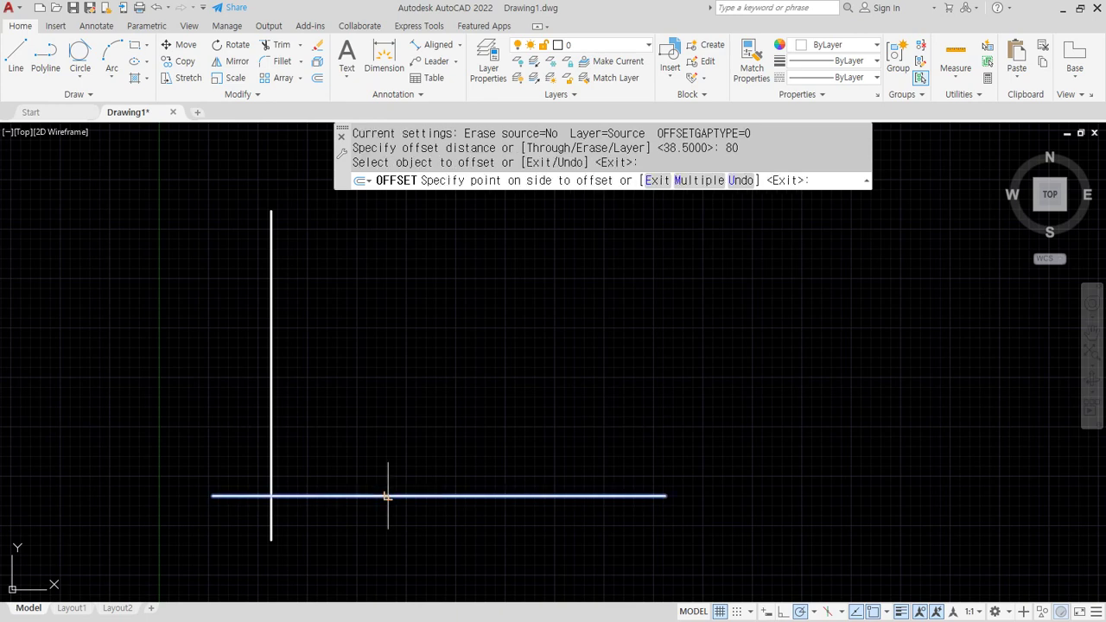
{"action": "left_click", "coordinate": [369, 344]}
{"action": "left_click", "coordinate": [272, 375]}
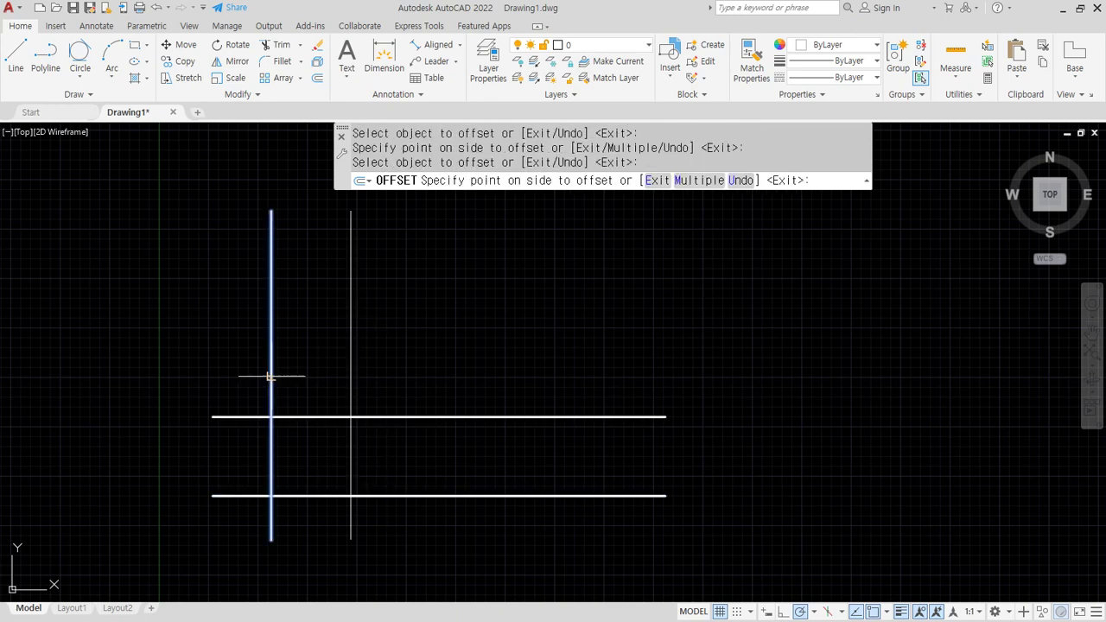
{"action": "left_click", "coordinate": [463, 378]}
{"action": "key", "text": "Return"}
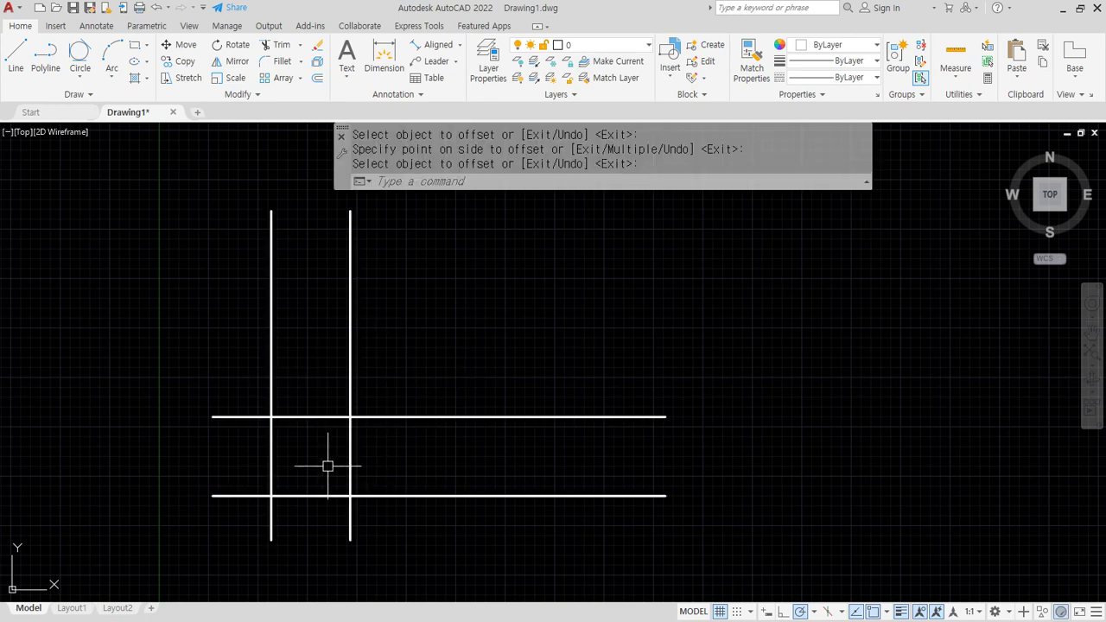
{"action": "scroll", "coordinate": [319, 475], "scroll_direction": "up", "scroll_amount": 2}
{"action": "mouse_move", "coordinate": [361, 382]}
{"action": "left_mouse_down"}
{"action": "mouse_move", "coordinate": [244, 381]}
{"action": "mouse_move", "coordinate": [240, 493]}
{"action": "mouse_move", "coordinate": [349, 509]}
{"action": "left_mouse_up"}
{"action": "left_click_drag", "start_coordinate": [360, 464], "coordinate": [357, 372]}
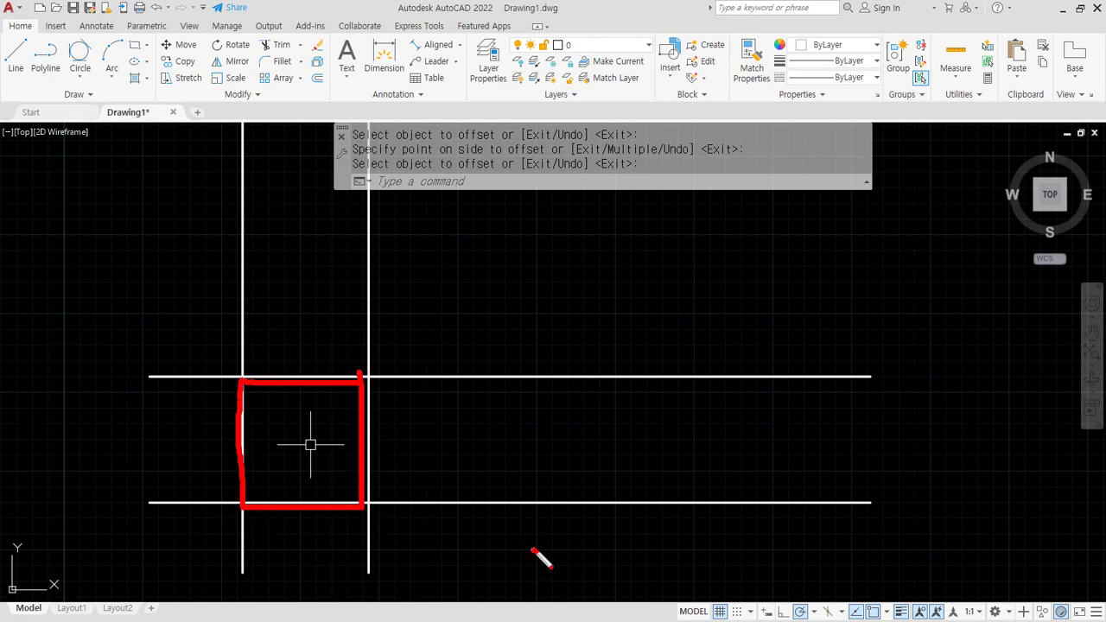
{"action": "mouse_move", "coordinate": [533, 549]}
{"action": "left_mouse_down"}
{"action": "mouse_move", "coordinate": [393, 309]}
{"action": "mouse_move", "coordinate": [196, 421]}
{"action": "mouse_move", "coordinate": [427, 544]}
{"action": "left_mouse_up"}
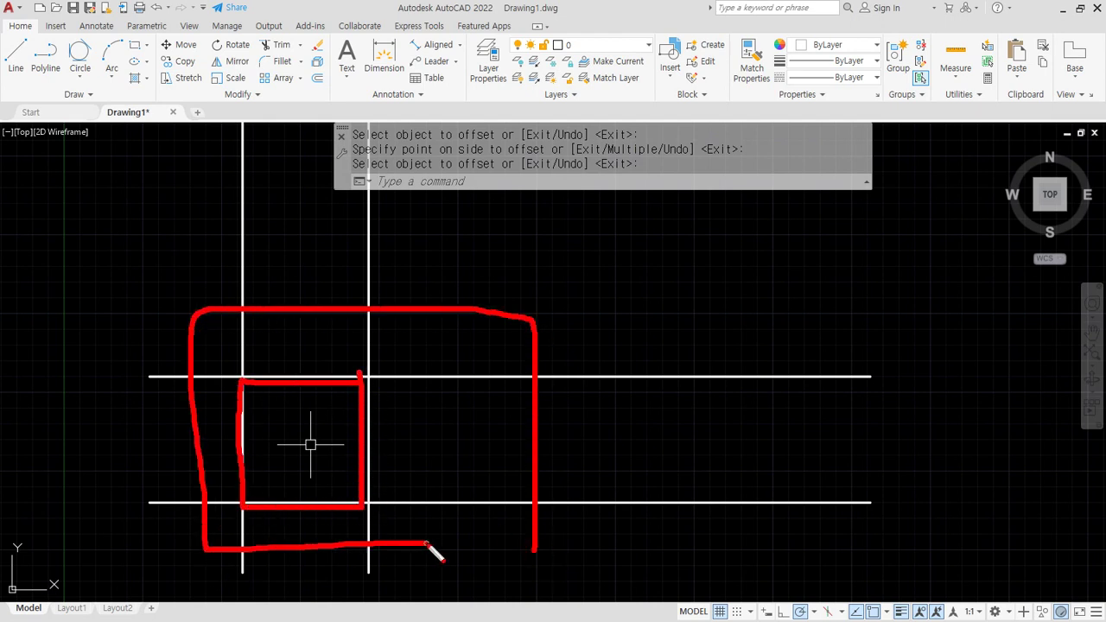
{"action": "key", "text": "Escape"}
Step: Trim the line ends outside the square on all four sides with crossing windows, using all objects as cutting edges
{"action": "type", "text": "tr"}
{"action": "key", "text": "Return"}
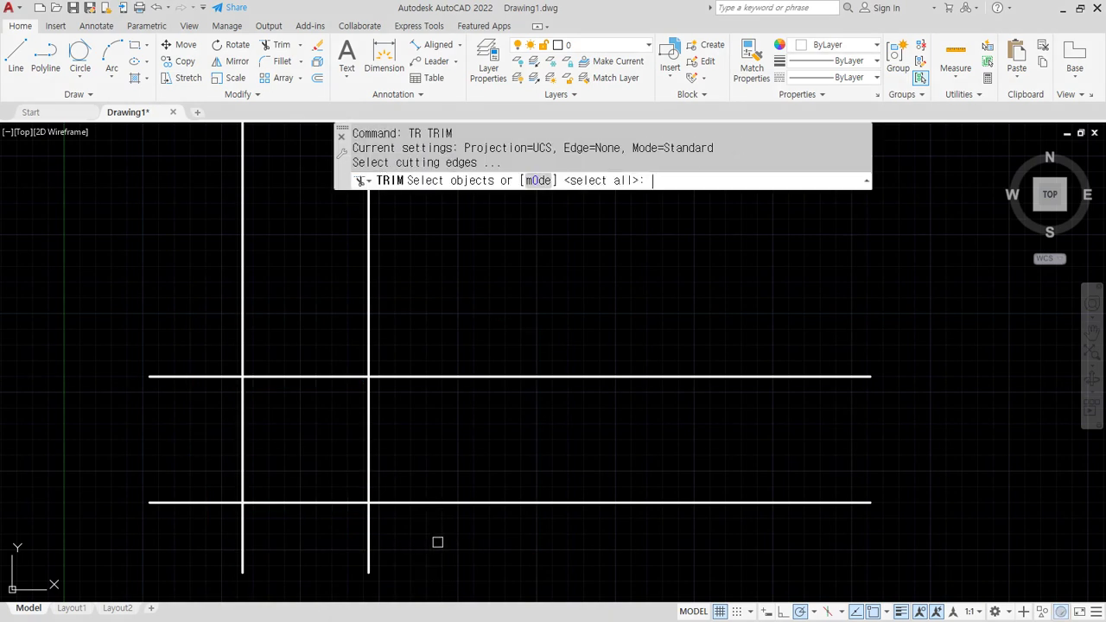
{"action": "key", "text": "Return"}
{"action": "left_click", "coordinate": [465, 549]}
{"action": "left_click", "coordinate": [428, 333]}
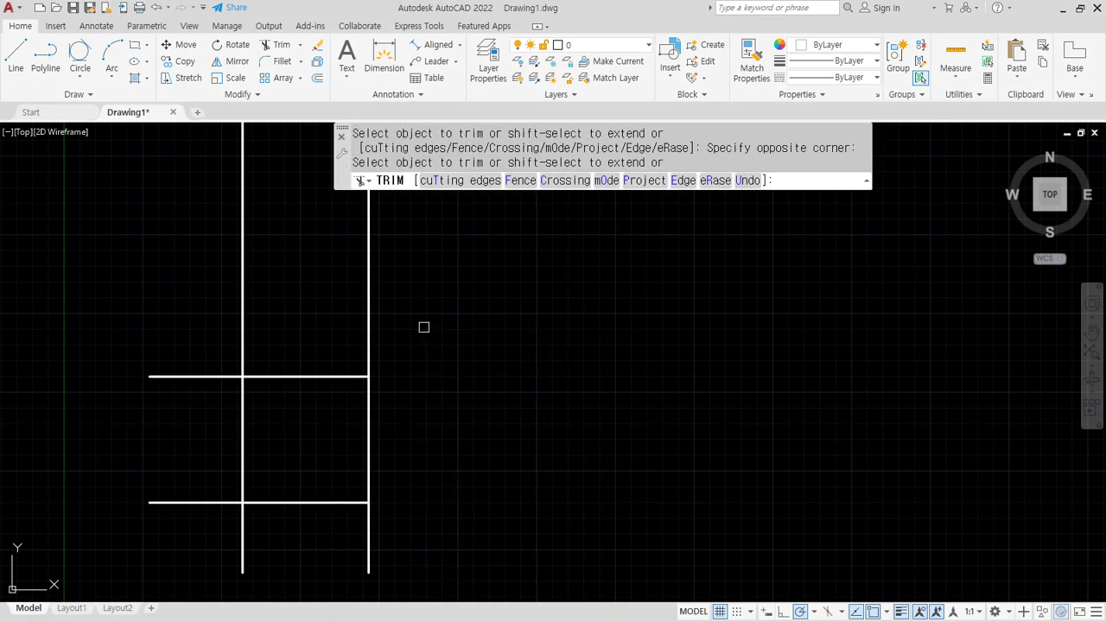
{"action": "left_click", "coordinate": [423, 323]}
{"action": "left_click", "coordinate": [206, 293]}
{"action": "left_click", "coordinate": [189, 277]}
{"action": "left_click", "coordinate": [170, 542]}
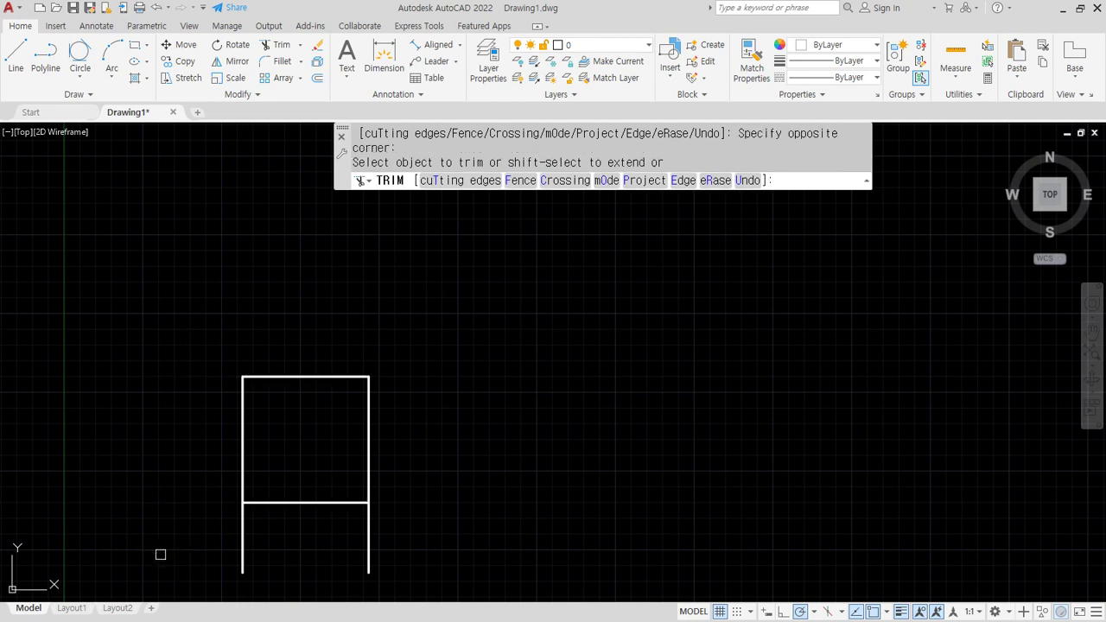
{"action": "left_click", "coordinate": [147, 545]}
{"action": "left_click", "coordinate": [425, 566]}
{"action": "key", "text": "Return"}
Step: Draw an 80 by 80 square to the right of the first one with Line, ending with the Close option
{"action": "scroll", "coordinate": [301, 476], "scroll_direction": "up", "scroll_amount": 6}
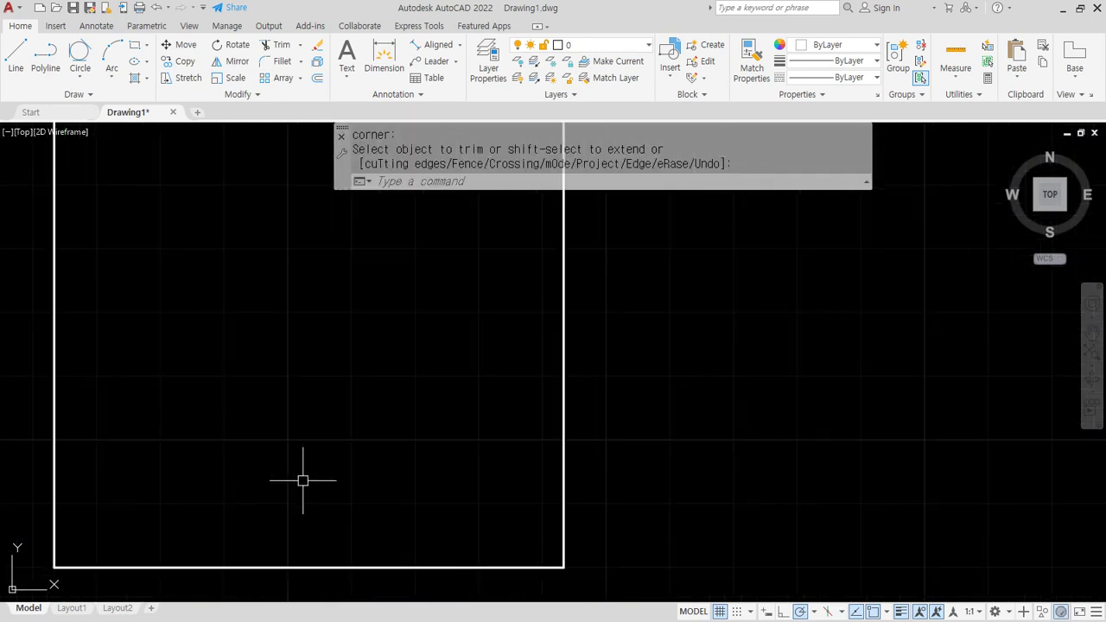
{"action": "scroll", "coordinate": [301, 476], "scroll_direction": "down", "scroll_amount": 2}
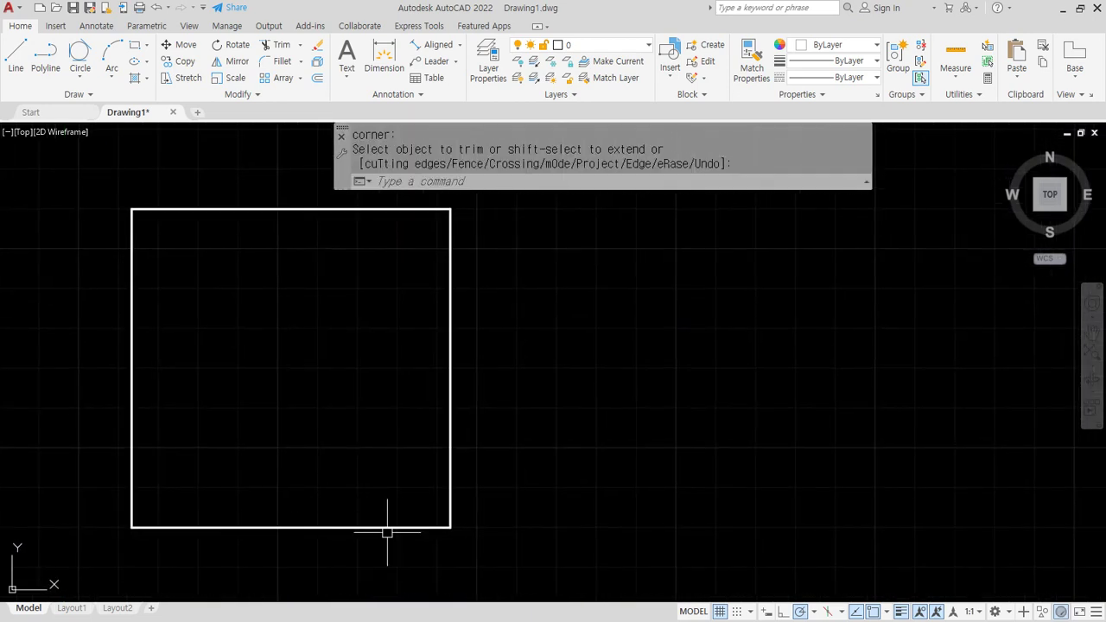
{"action": "type", "text": "l"}
{"action": "key", "text": "Return"}
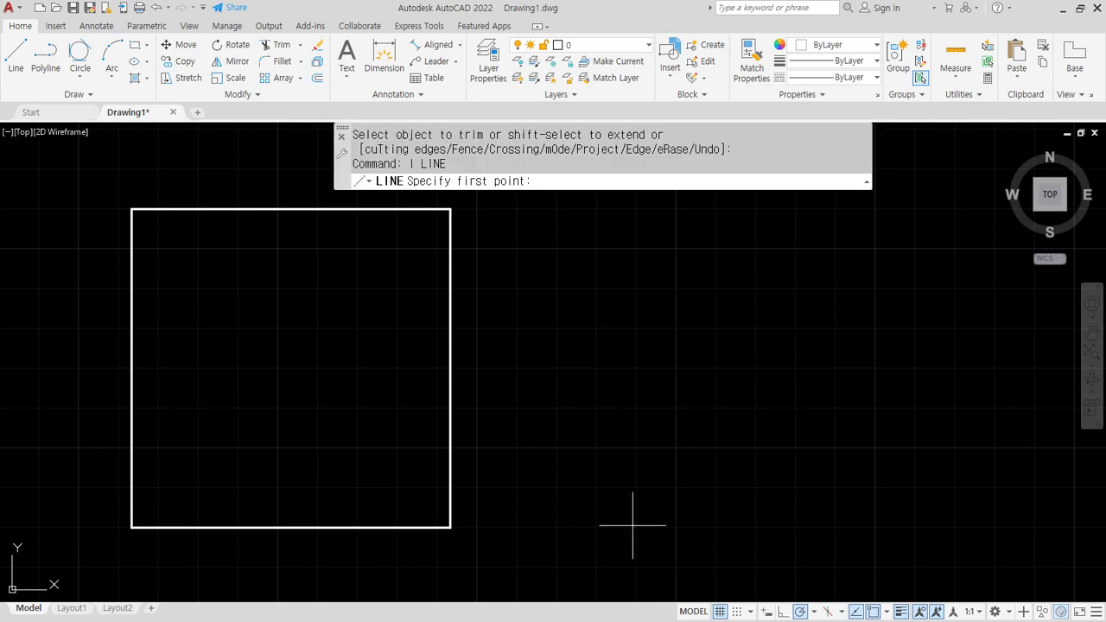
{"action": "left_click", "coordinate": [633, 525]}
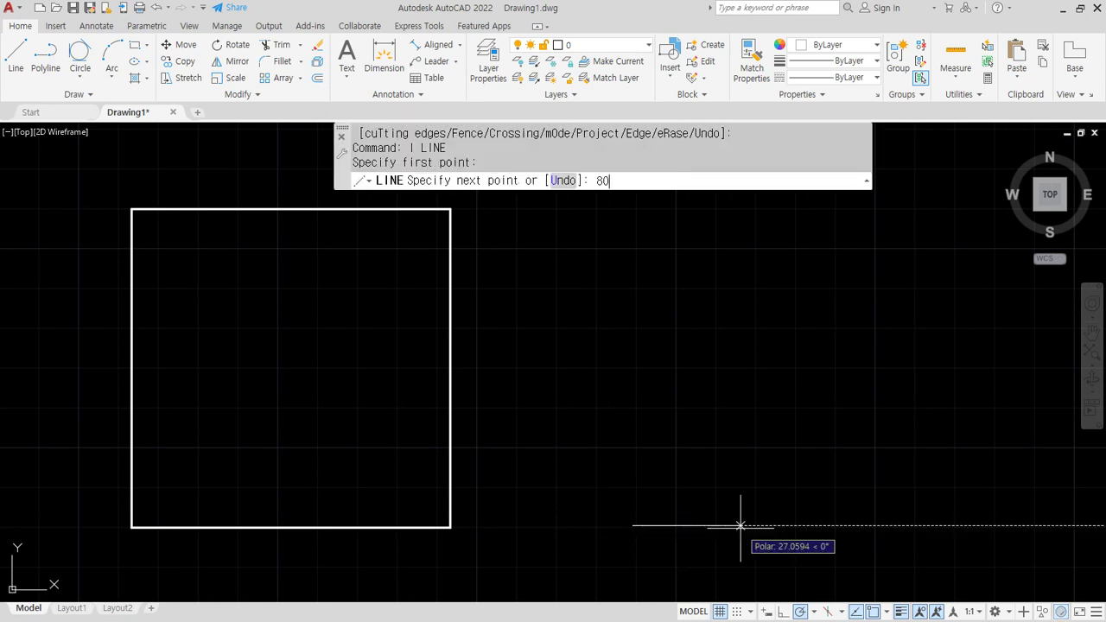
{"action": "key", "text": "Return"}
{"action": "middle_click_drag", "start_coordinate": [740, 524], "coordinate": [636, 529]}
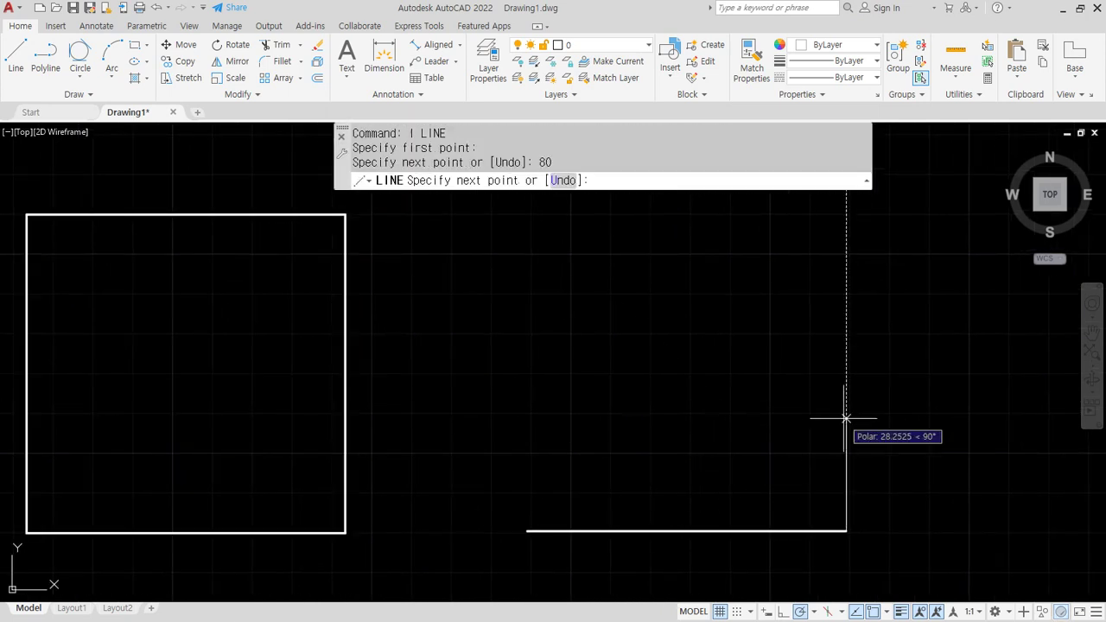
{"action": "type", "text": "80"}
{"action": "key", "text": "Return"}
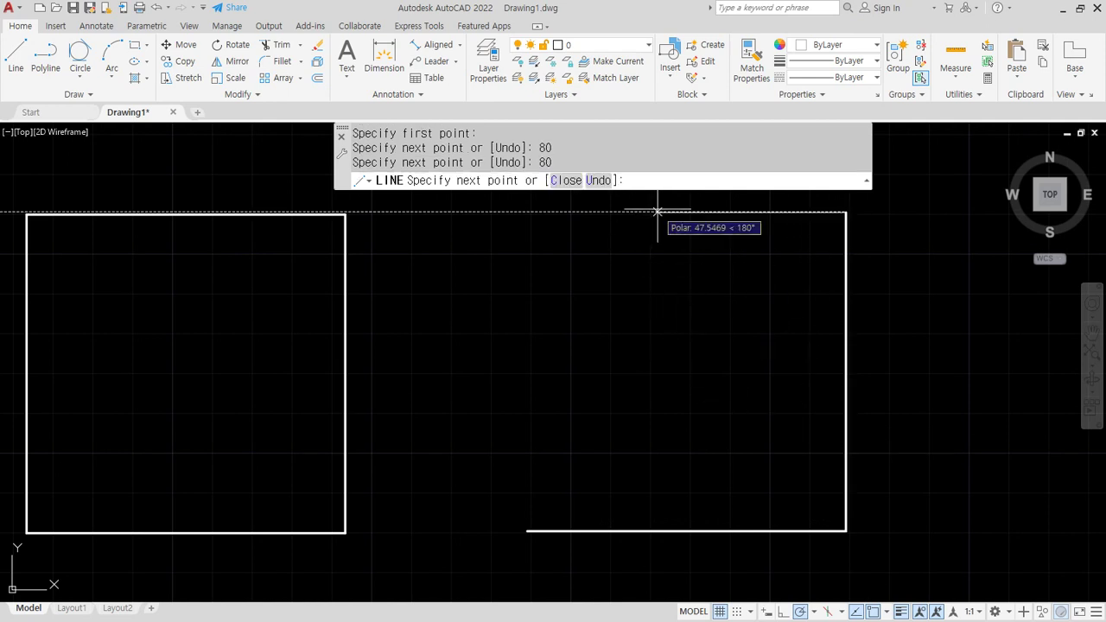
{"action": "key", "text": "Return"}
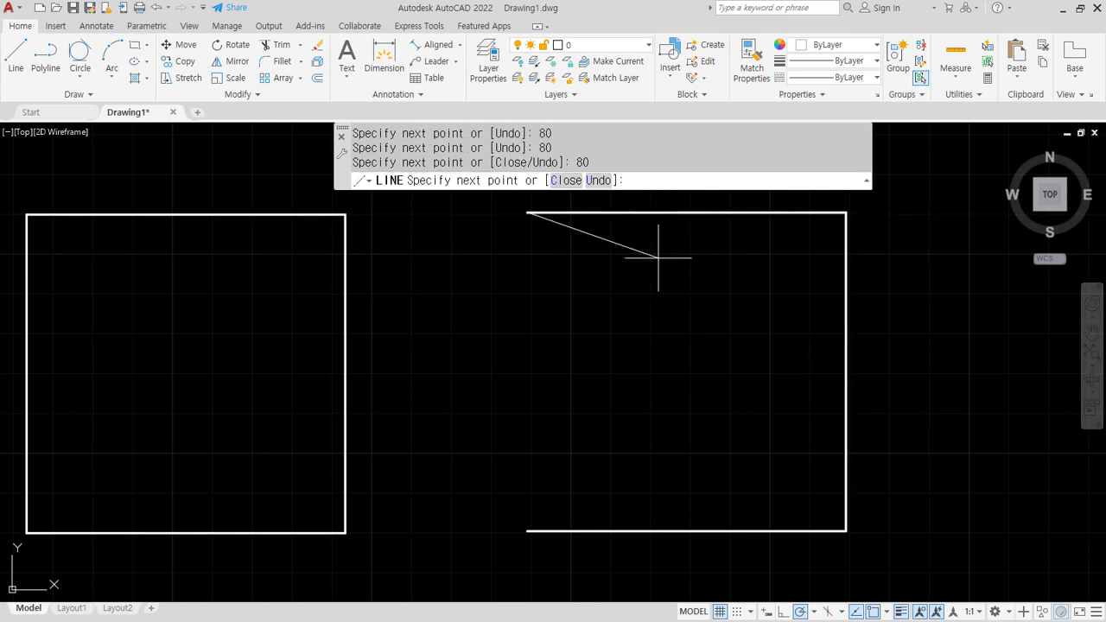
{"action": "type", "text": "c"}
{"action": "key", "text": "Return"}
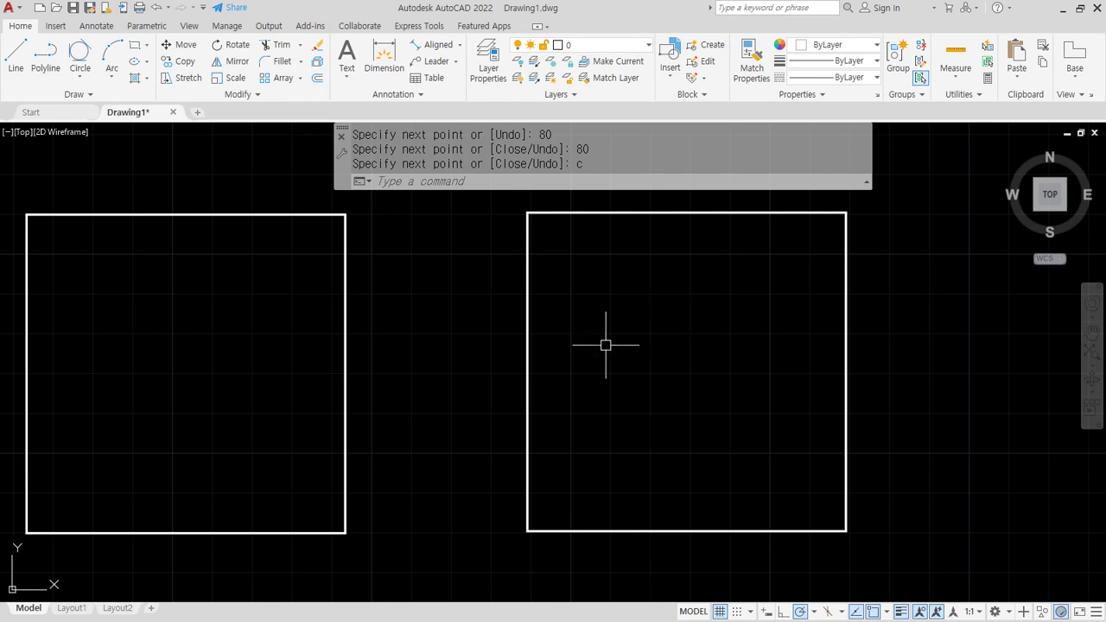
Step: Erase both squares using a window selection around them
{"action": "middle_click_drag", "start_coordinate": [605, 340], "coordinate": [771, 349]}
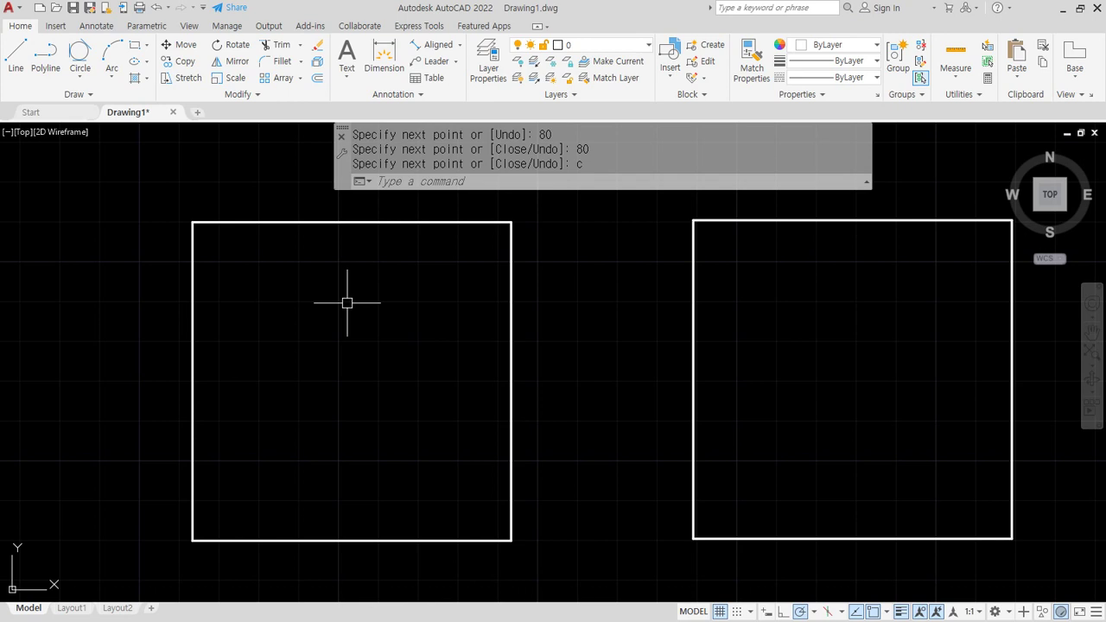
{"action": "scroll", "coordinate": [618, 264], "scroll_direction": "down", "scroll_amount": 2}
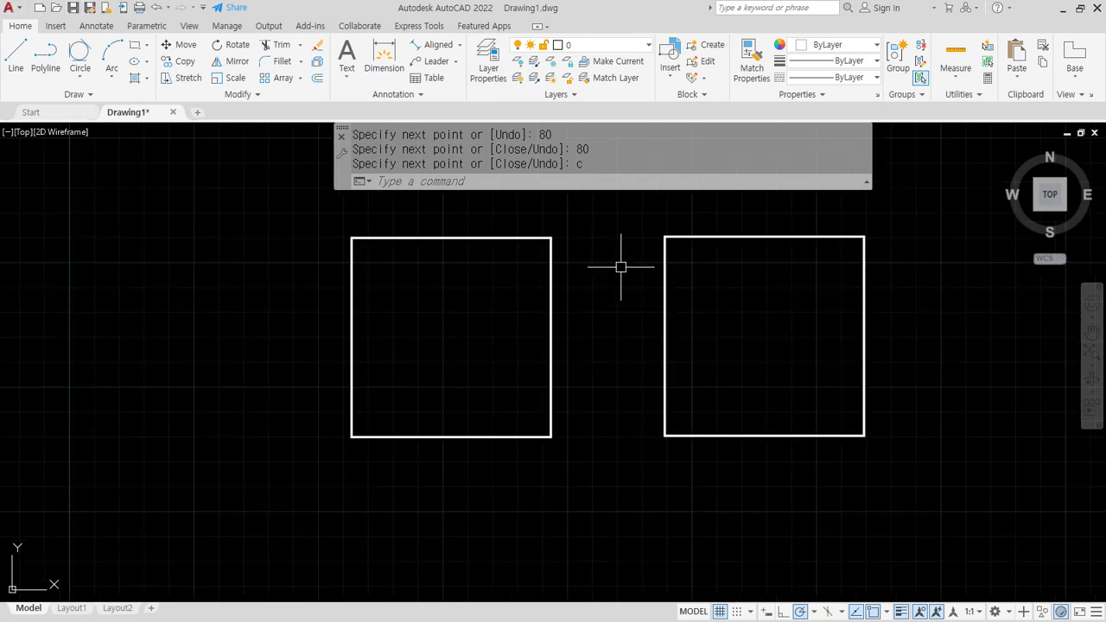
{"action": "left_click", "coordinate": [306, 204]}
{"action": "left_click", "coordinate": [952, 467]}
{"action": "type", "text": "e"}
{"action": "key", "text": "Return"}
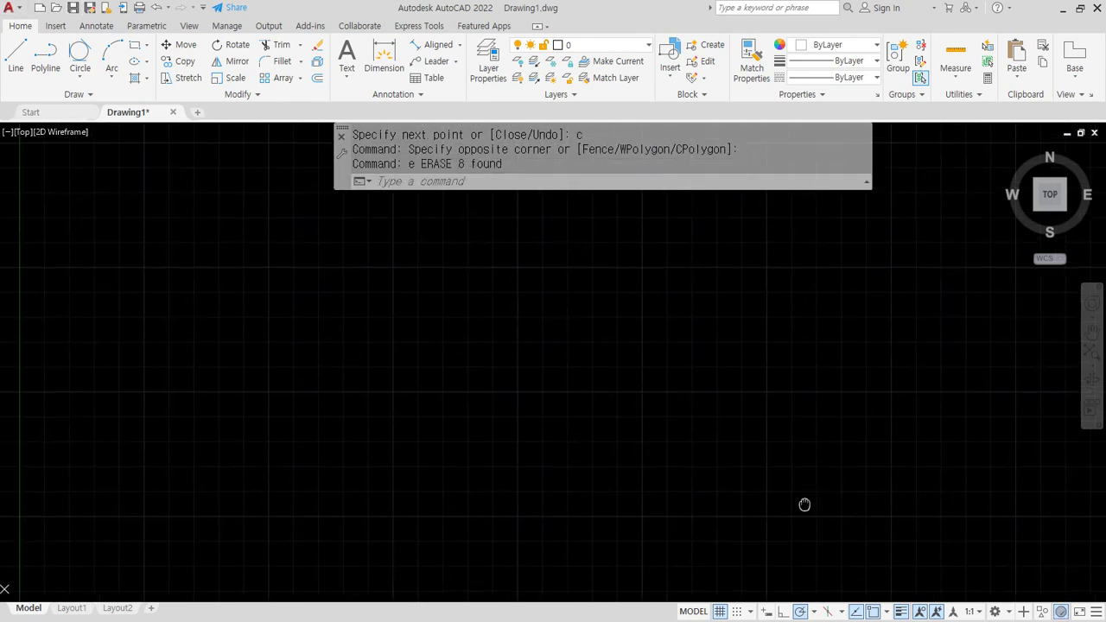
{"action": "left_click", "coordinate": [813, 611]}
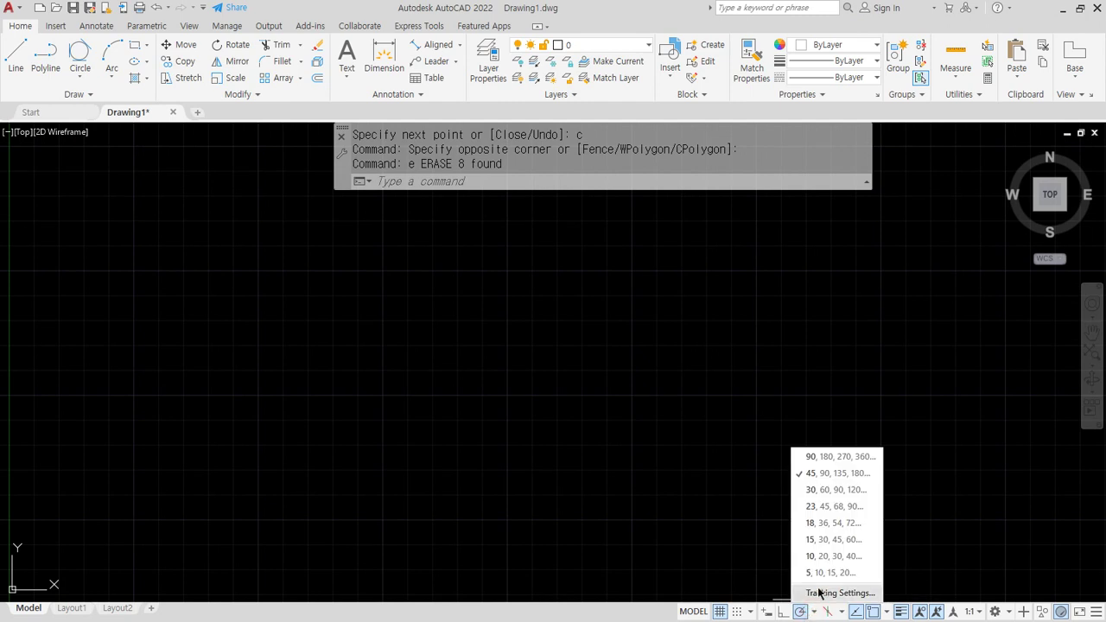
{"action": "left_click", "coordinate": [853, 560]}
Step: Draw a long horizontal line, then a separate vertical line crossing it near its left end with Line
{"action": "type", "text": "l"}
{"action": "key", "text": "Return"}
{"action": "left_click", "coordinate": [229, 402]}
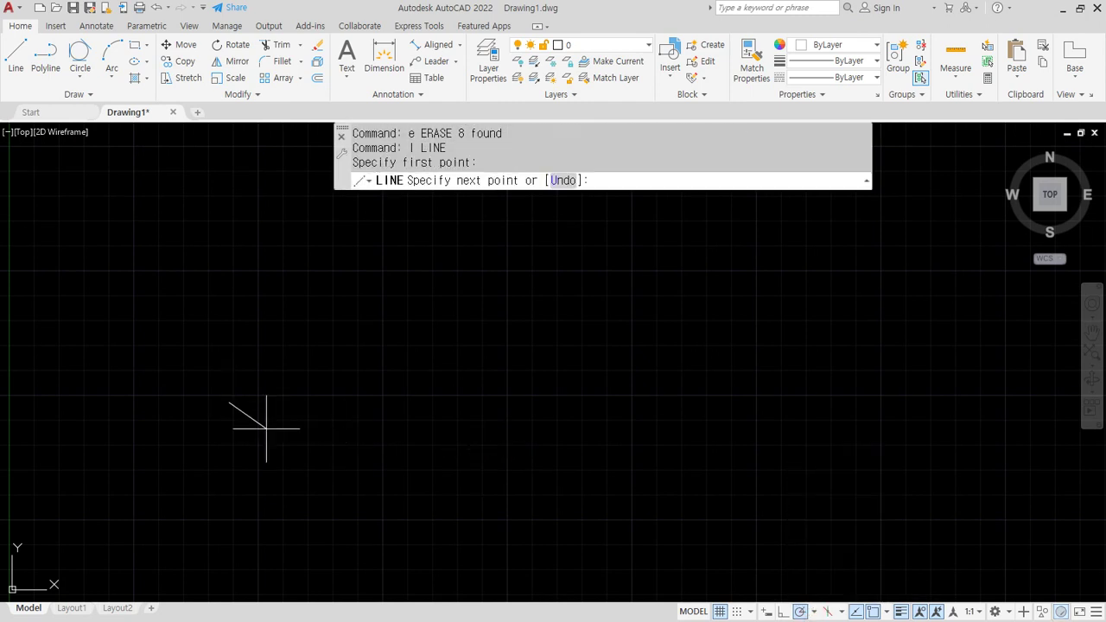
{"action": "left_click", "coordinate": [559, 402]}
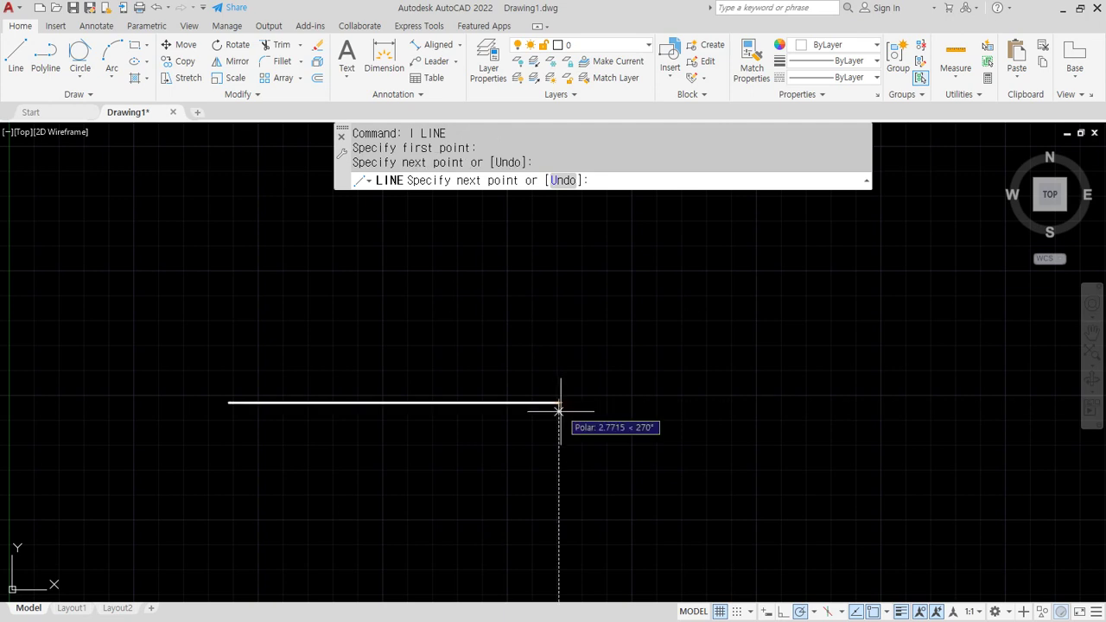
{"action": "key", "text": "Return"}
{"action": "key", "text": "Return"}
{"action": "left_click", "coordinate": [278, 466]}
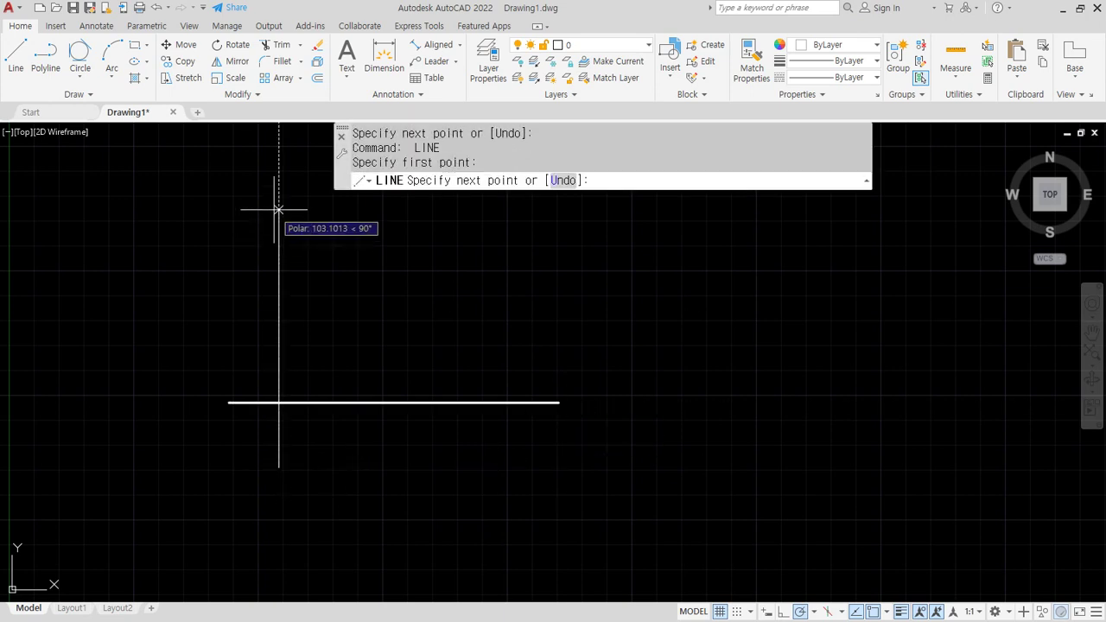
{"action": "left_click", "coordinate": [278, 161]}
{"action": "key", "text": "Return"}
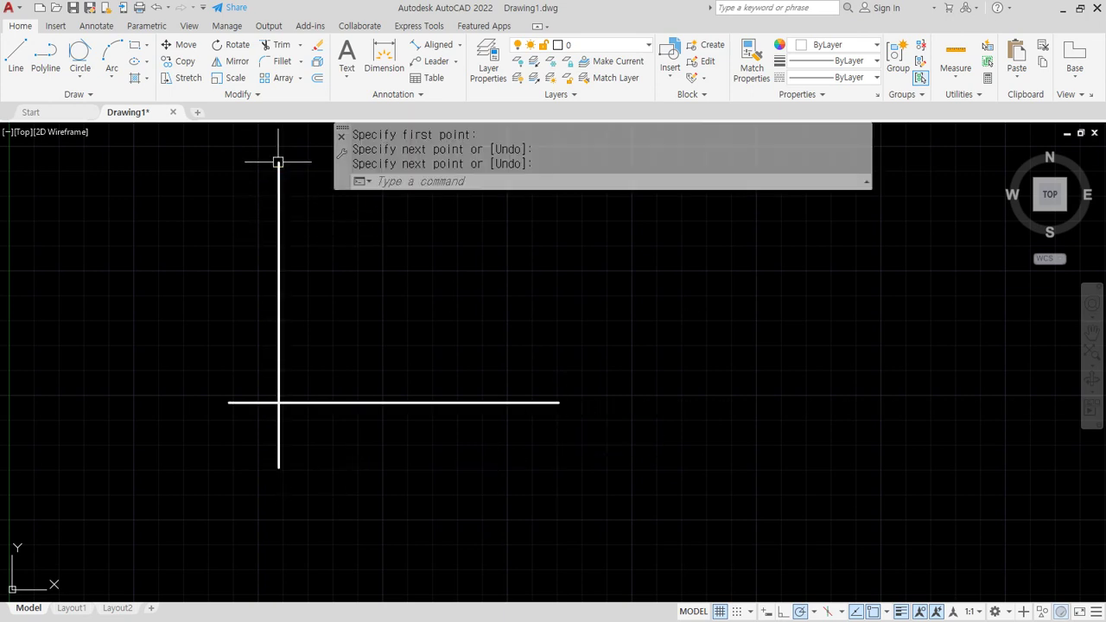
Step: Offset the vertical line to the right and the horizontal line upward, both by 80
{"action": "type", "text": "o"}
{"action": "key", "text": "Return"}
{"action": "type", "text": "80"}
{"action": "key", "text": "Return"}
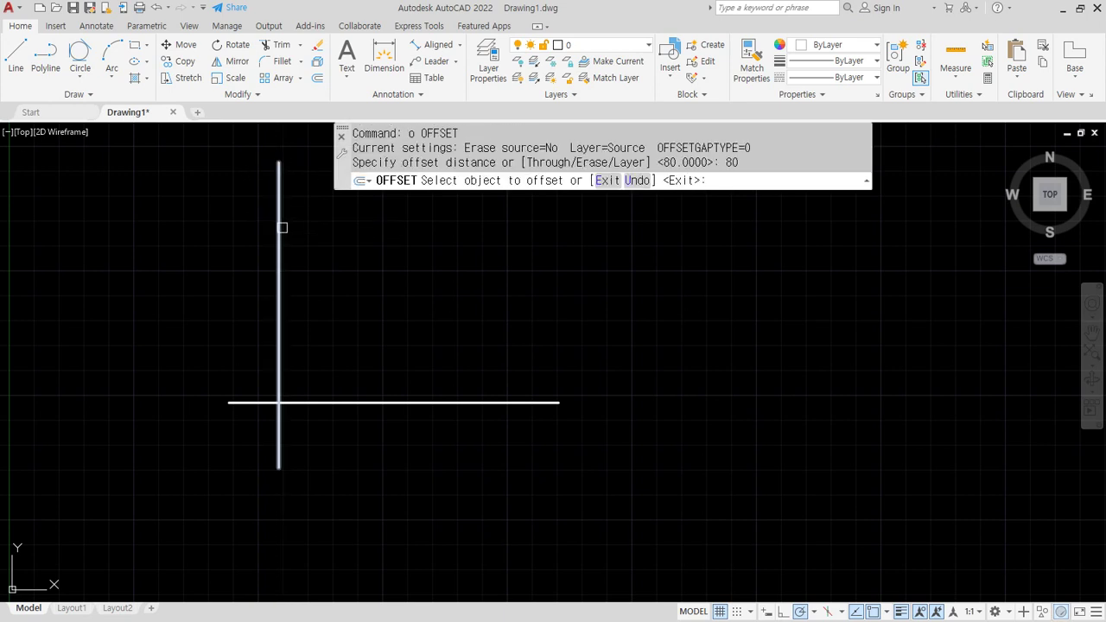
{"action": "left_click", "coordinate": [279, 228]}
{"action": "left_click", "coordinate": [469, 252]}
{"action": "left_click", "coordinate": [431, 401]}
{"action": "left_click", "coordinate": [420, 321]}
{"action": "middle_click_drag", "start_coordinate": [420, 321], "coordinate": [412, 424]}
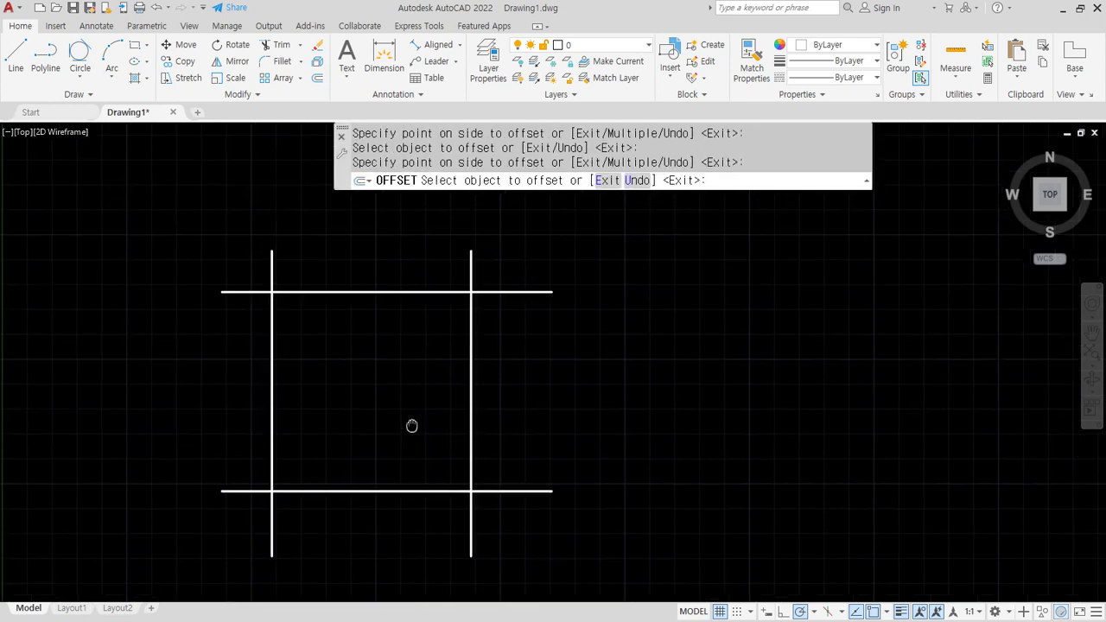
{"action": "key", "text": "Return"}
Step: Trim the line ends sticking out on all four sides to leave a closed square
{"action": "type", "text": "tr"}
{"action": "key", "text": "Return"}
{"action": "left_click", "coordinate": [600, 523]}
{"action": "left_click", "coordinate": [495, 216]}
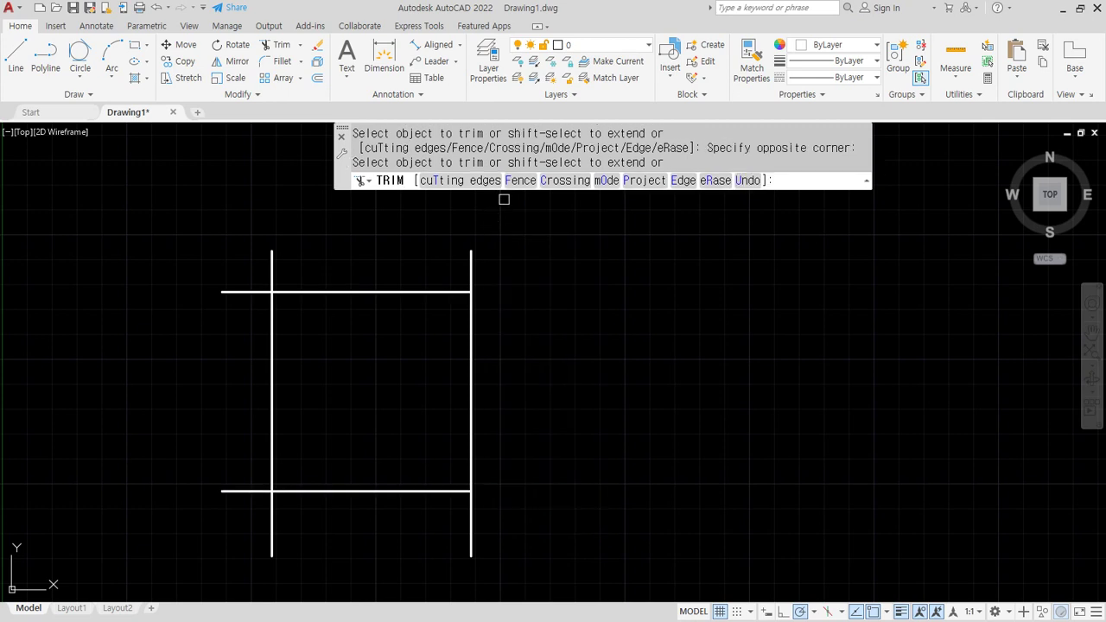
{"action": "left_click", "coordinate": [506, 198]}
{"action": "left_click", "coordinate": [238, 260]}
{"action": "left_click", "coordinate": [198, 547]}
{"action": "left_click", "coordinate": [198, 561]}
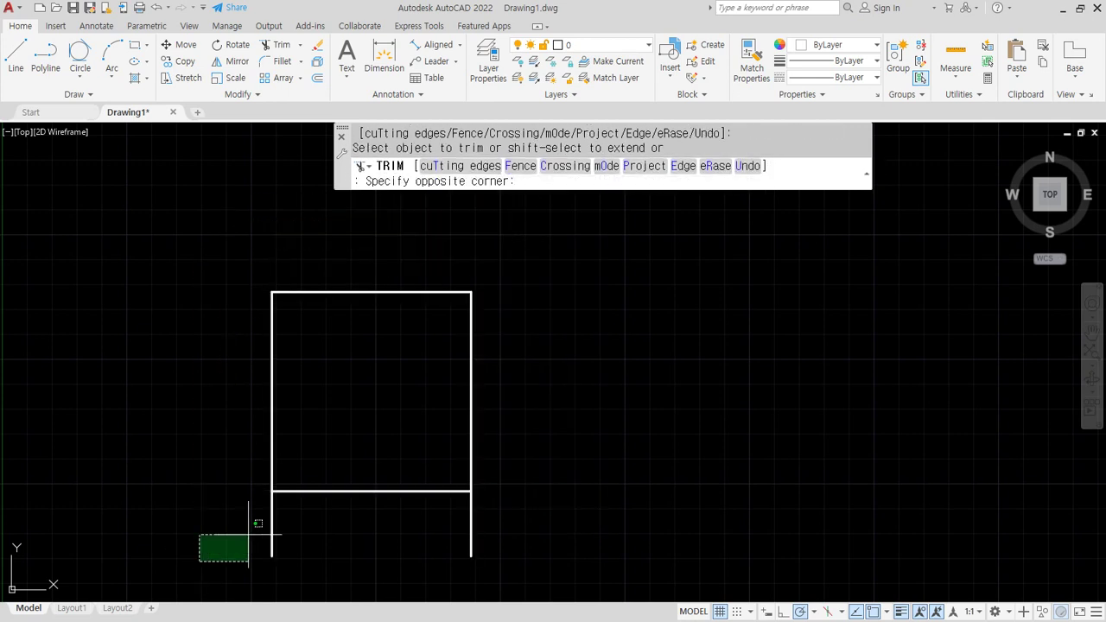
{"action": "left_click", "coordinate": [556, 518]}
{"action": "key", "text": "Return"}
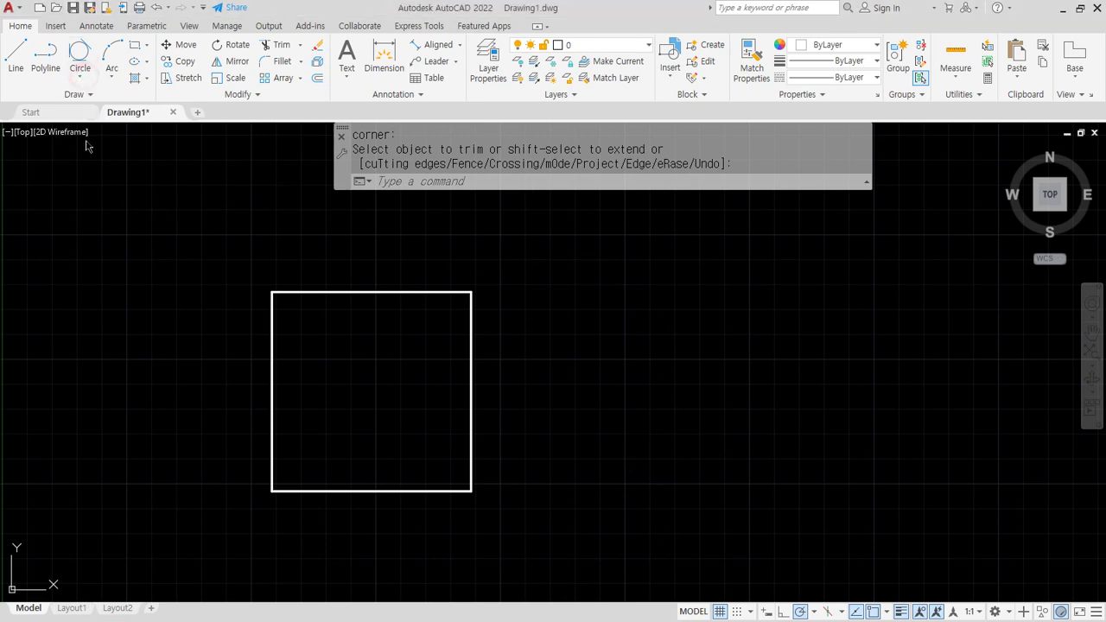
Step: Draw a Tan, Tan, Tan circle touching the square's left, top and right sides
{"action": "left_click", "coordinate": [80, 82]}
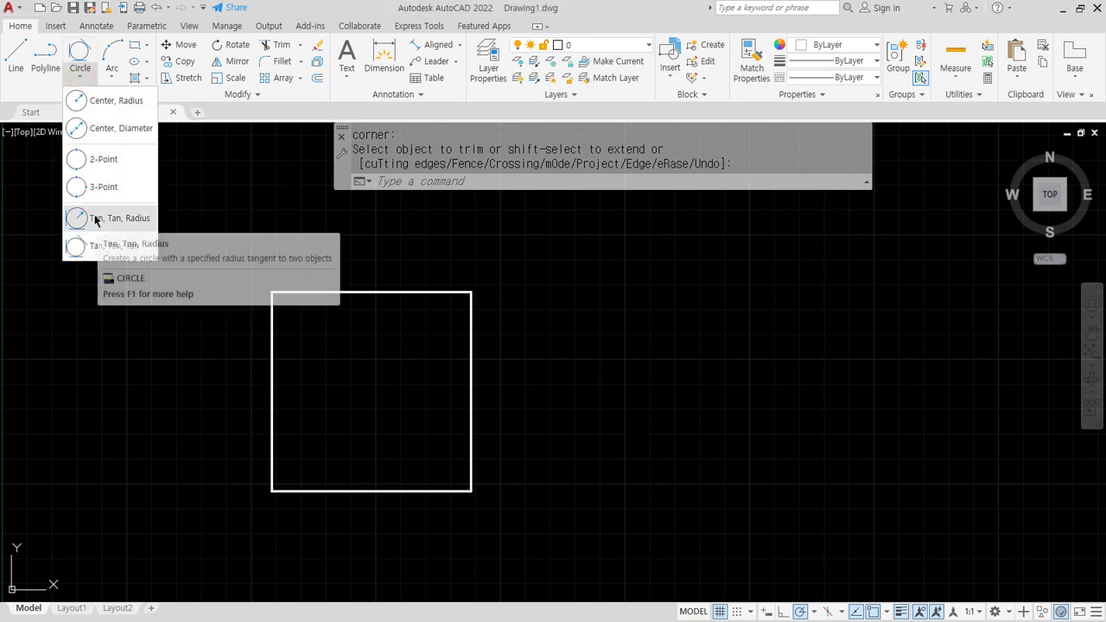
{"action": "left_click", "coordinate": [101, 246]}
{"action": "left_click", "coordinate": [270, 399]}
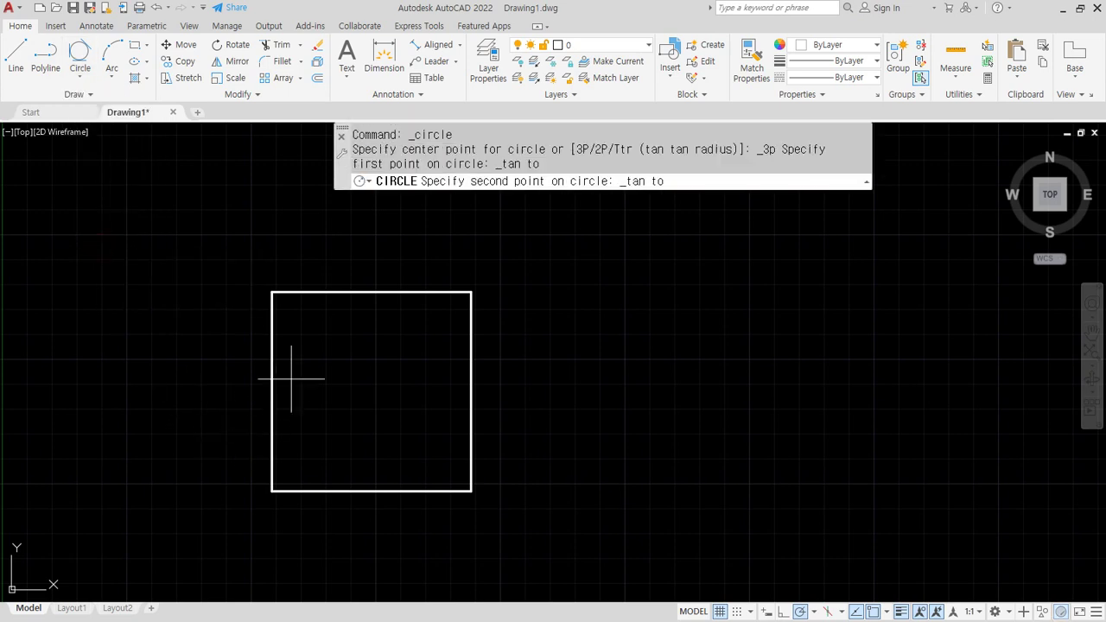
{"action": "left_click", "coordinate": [360, 294]}
{"action": "left_click", "coordinate": [470, 385]}
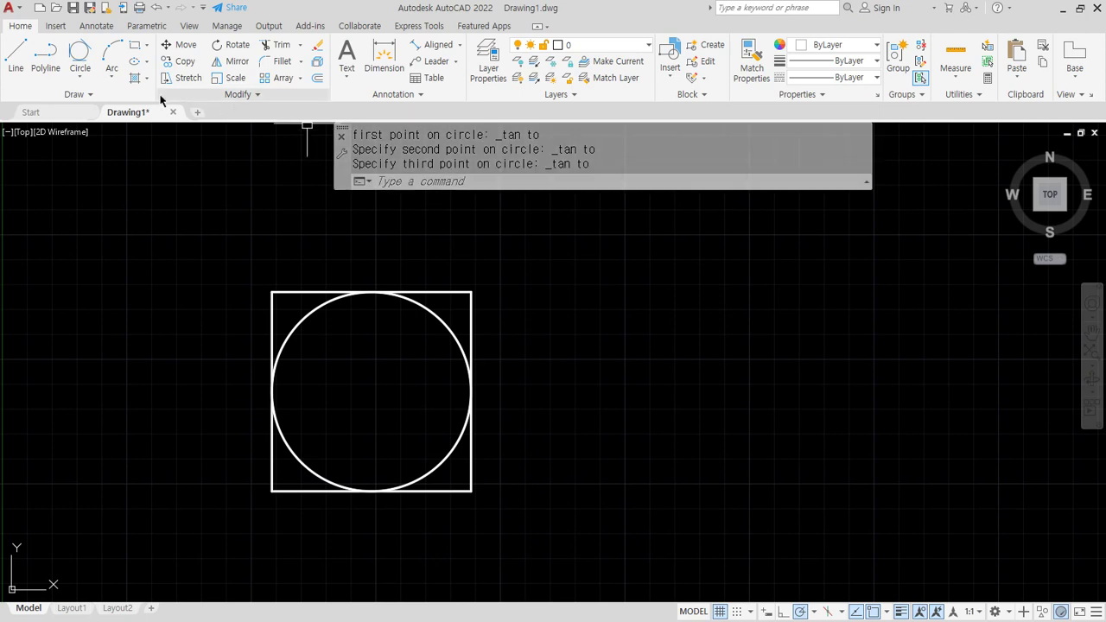
Step: Draw a diamond with Line through the circle's top, left, bottom and right quadrants, ending with the Close option
{"action": "left_click", "coordinate": [16, 53]}
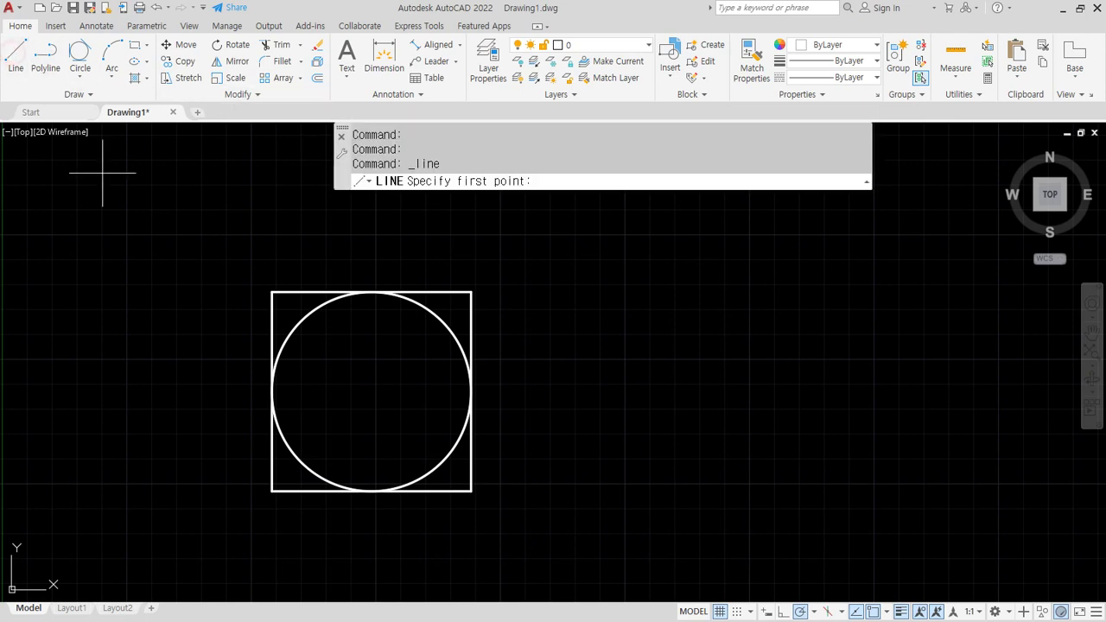
{"action": "left_click", "coordinate": [371, 292]}
{"action": "left_click", "coordinate": [272, 391]}
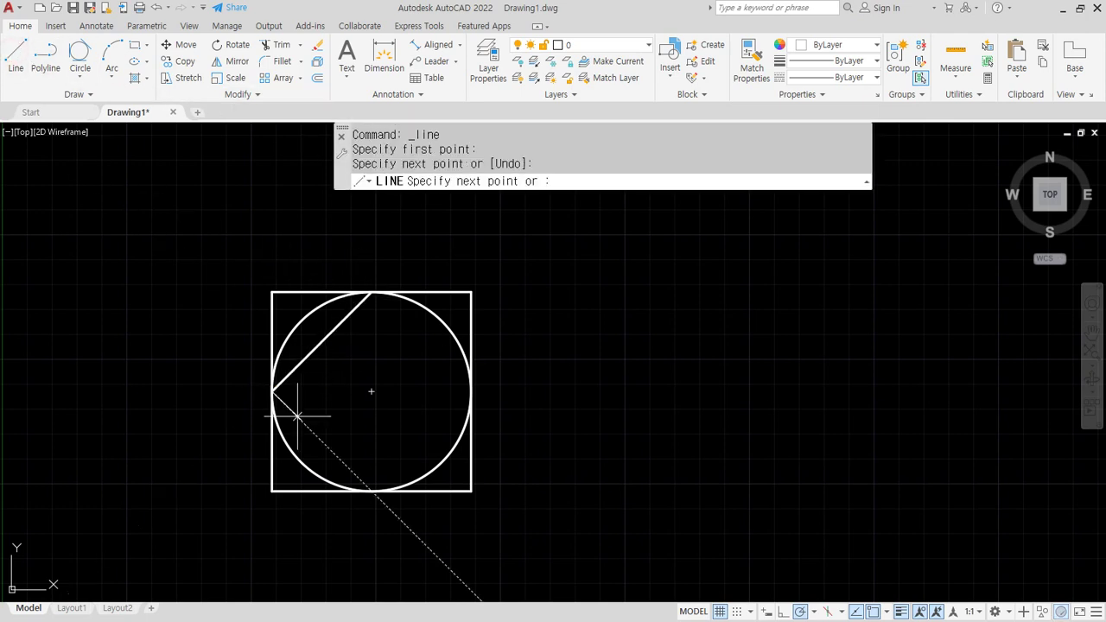
{"action": "left_click", "coordinate": [370, 490]}
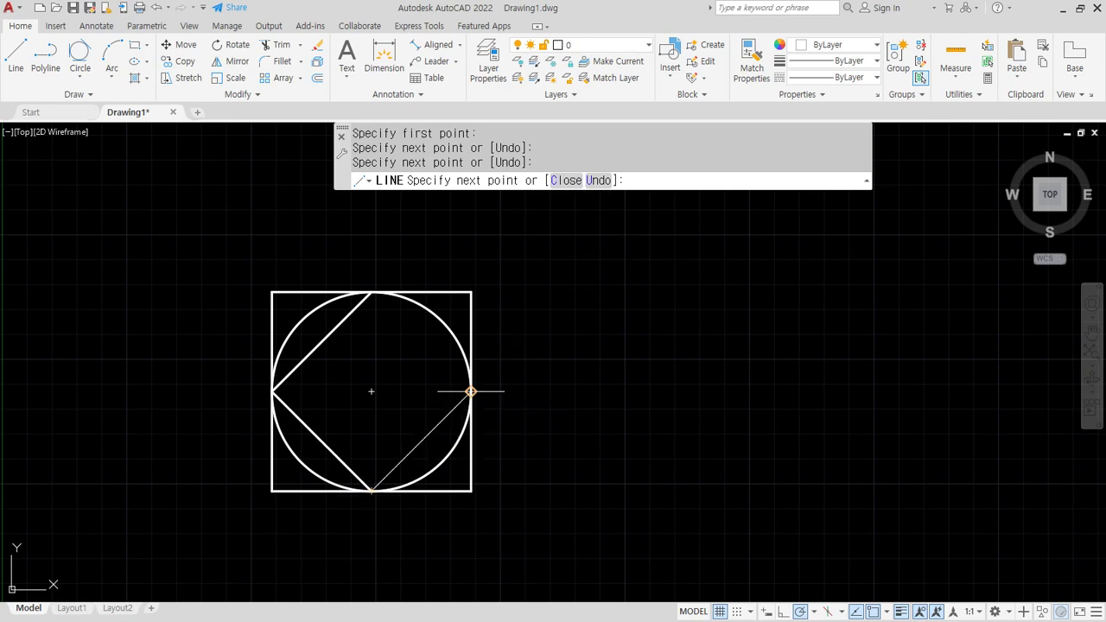
{"action": "left_click", "coordinate": [471, 391]}
{"action": "type", "text": "c"}
{"action": "key", "text": "Return"}
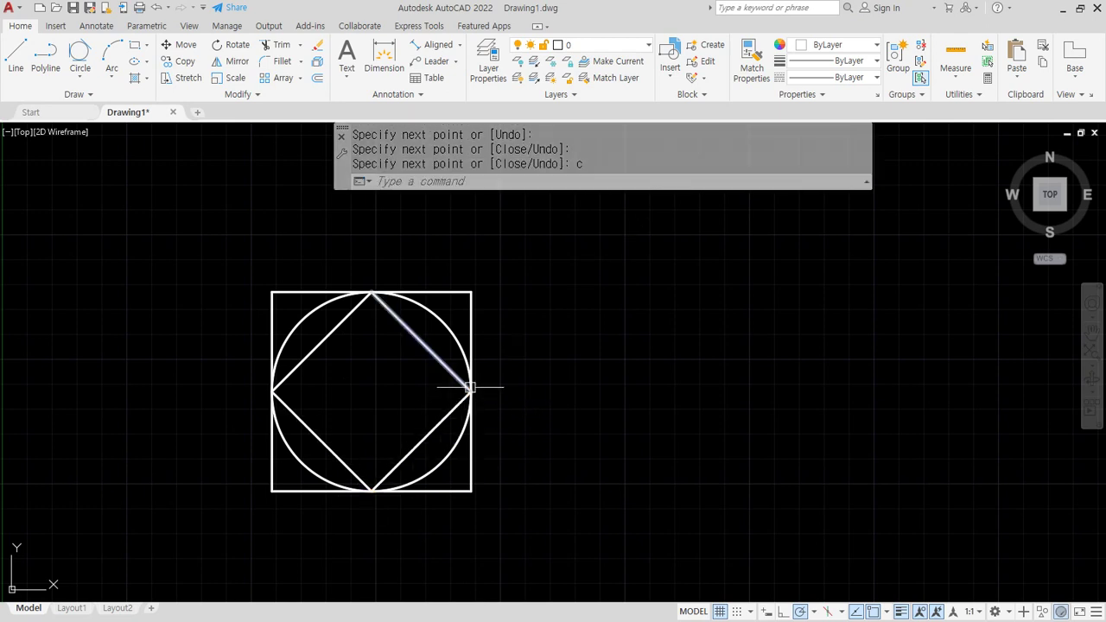
Step: Draw a Tan, Tan, Tan circle inside the diamond, tangent to its upper-left, lower-left and lower-right sides
{"action": "left_click", "coordinate": [80, 53]}
{"action": "left_click", "coordinate": [333, 335]}
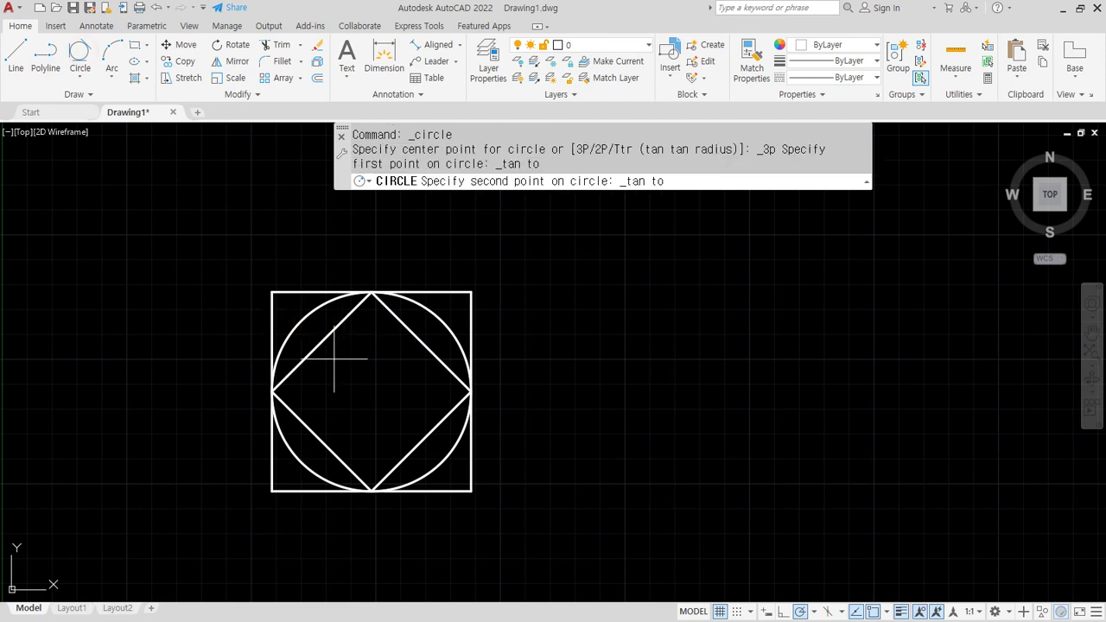
{"action": "left_click", "coordinate": [323, 444]}
{"action": "left_click", "coordinate": [421, 438]}
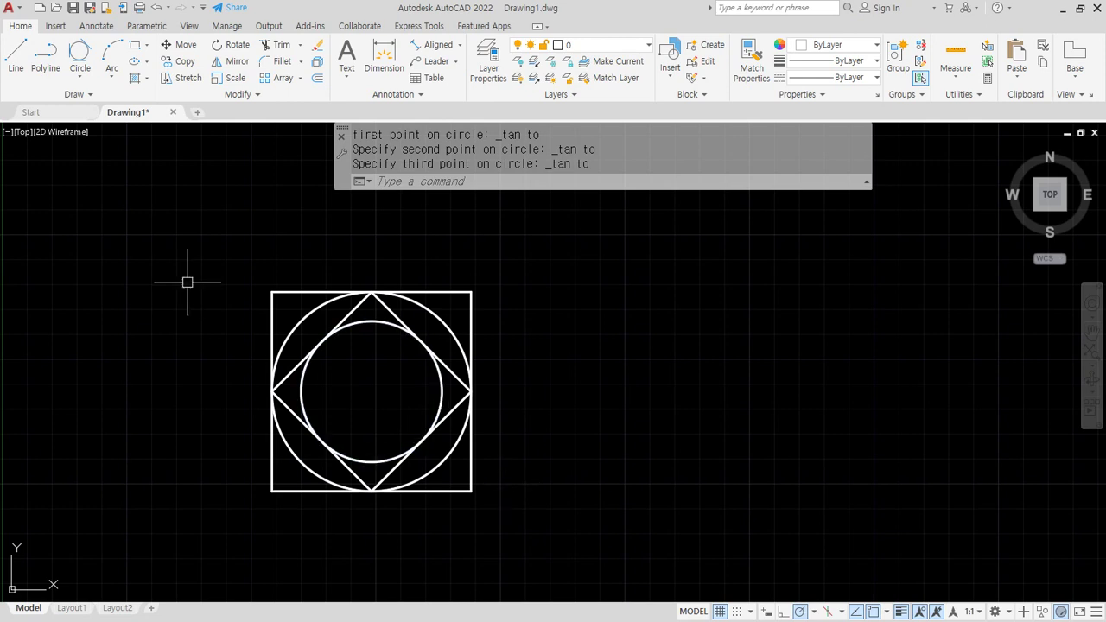
Step: Draw a smaller diamond with Line through the four quadrants of the inner circle, ending with the Close option
{"action": "left_click", "coordinate": [15, 54]}
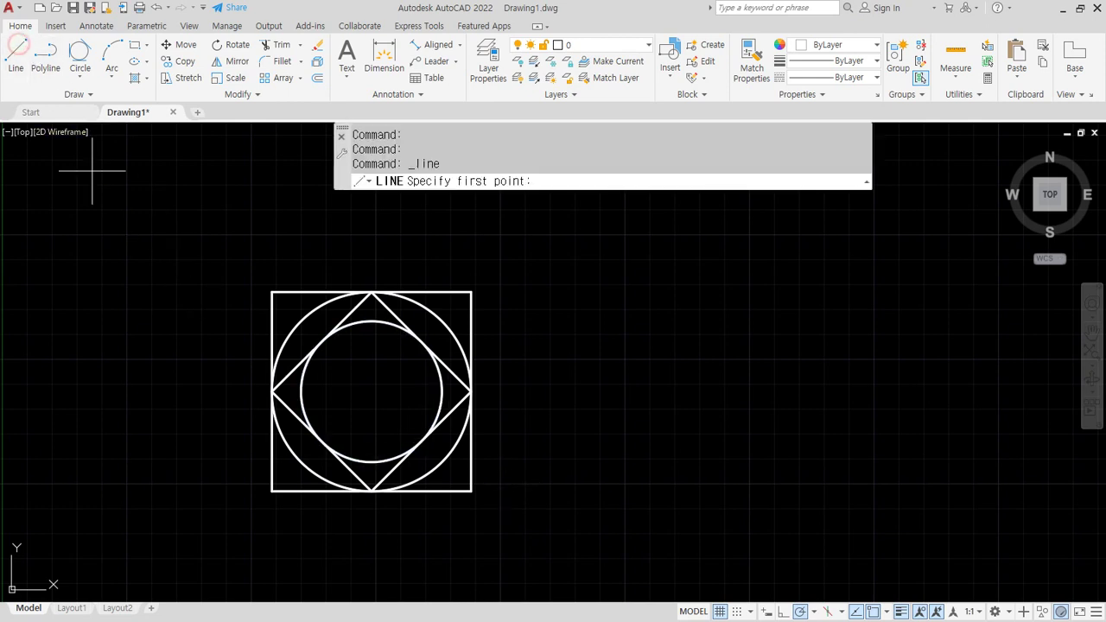
{"action": "left_click", "coordinate": [373, 322]}
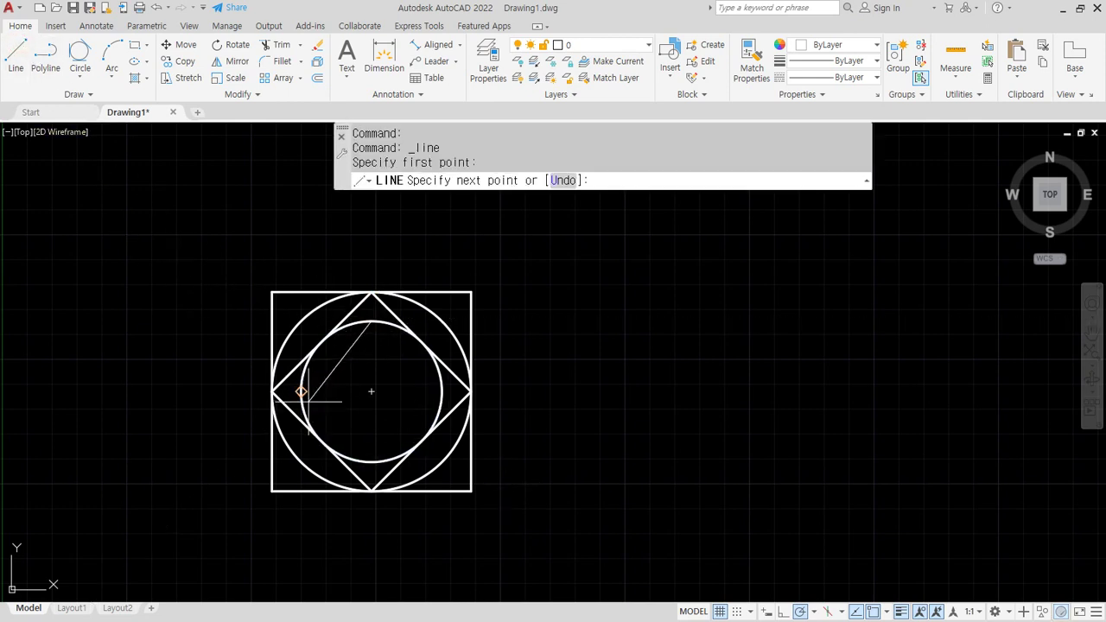
{"action": "left_click", "coordinate": [301, 391]}
{"action": "left_click", "coordinate": [371, 462]}
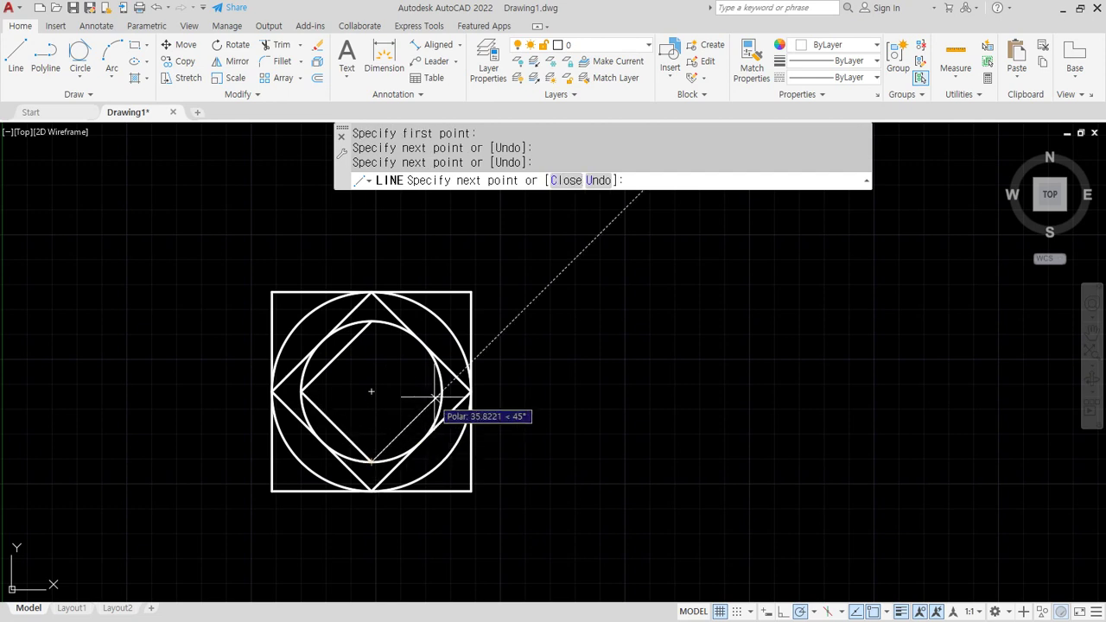
{"action": "left_click", "coordinate": [442, 393]}
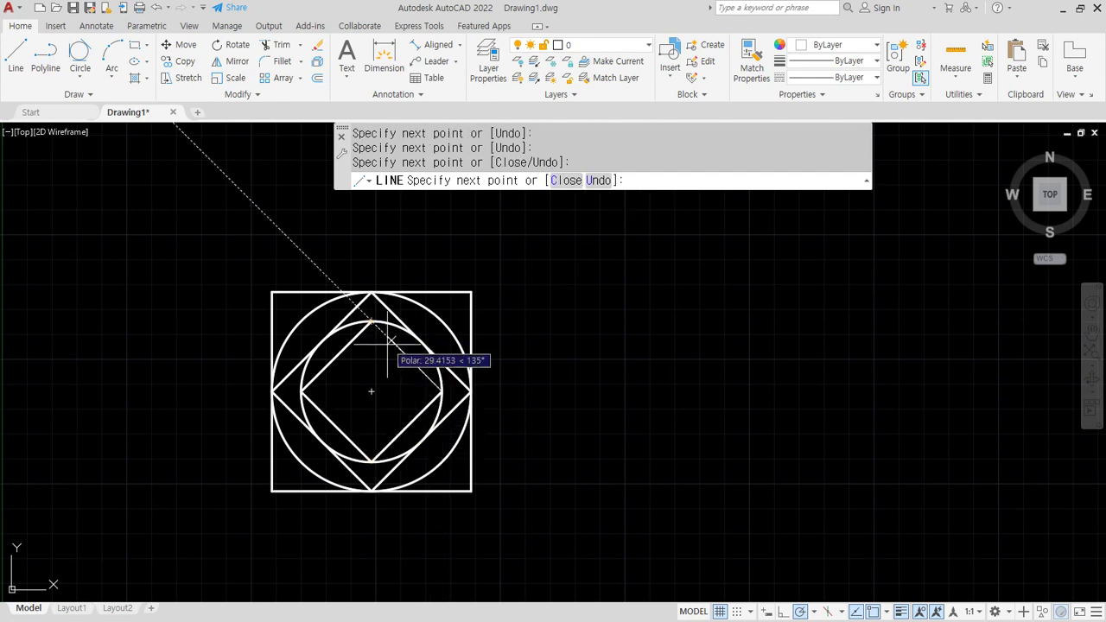
{"action": "type", "text": "c"}
{"action": "key", "text": "Return"}
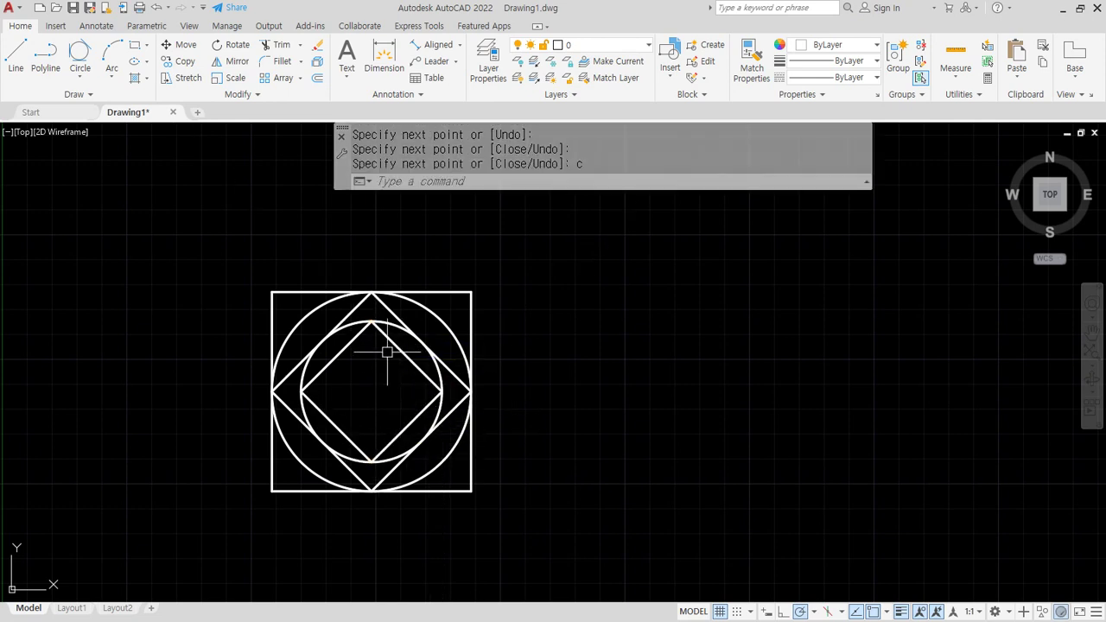
Step: Draw an upright square with Line through the points where the inner circle touches the larger diamond, ending with Close
{"action": "type", "text": "l"}
{"action": "key", "text": "Return"}
{"action": "left_click", "coordinate": [321, 342]}
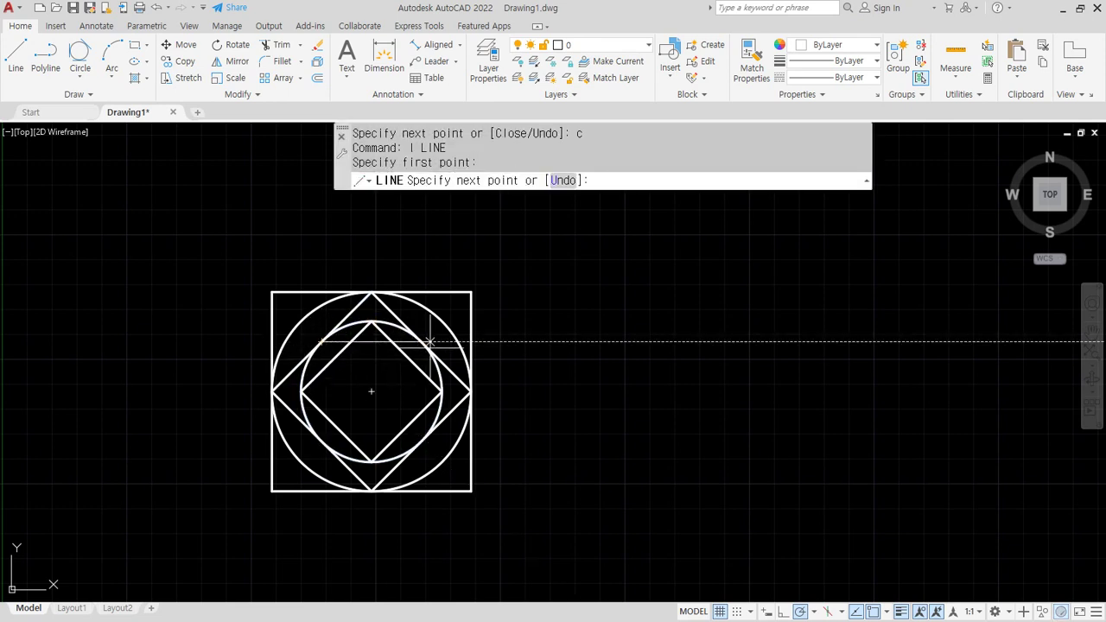
{"action": "left_click", "coordinate": [420, 342]}
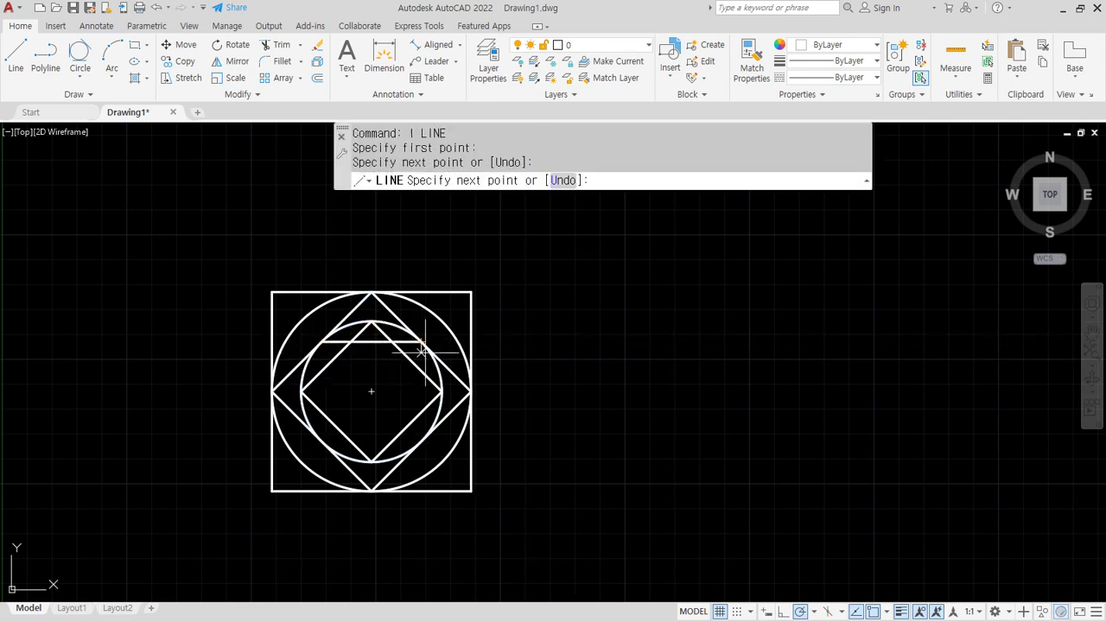
{"action": "left_click", "coordinate": [420, 441]}
{"action": "left_click", "coordinate": [321, 441]}
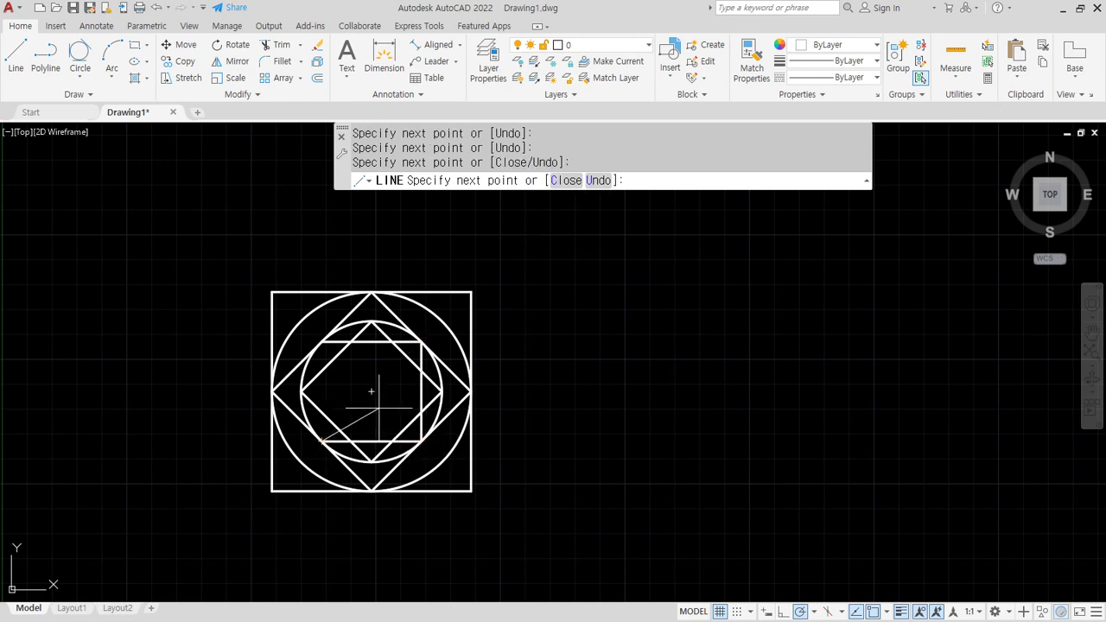
{"action": "type", "text": "c"}
{"action": "key", "text": "Return"}
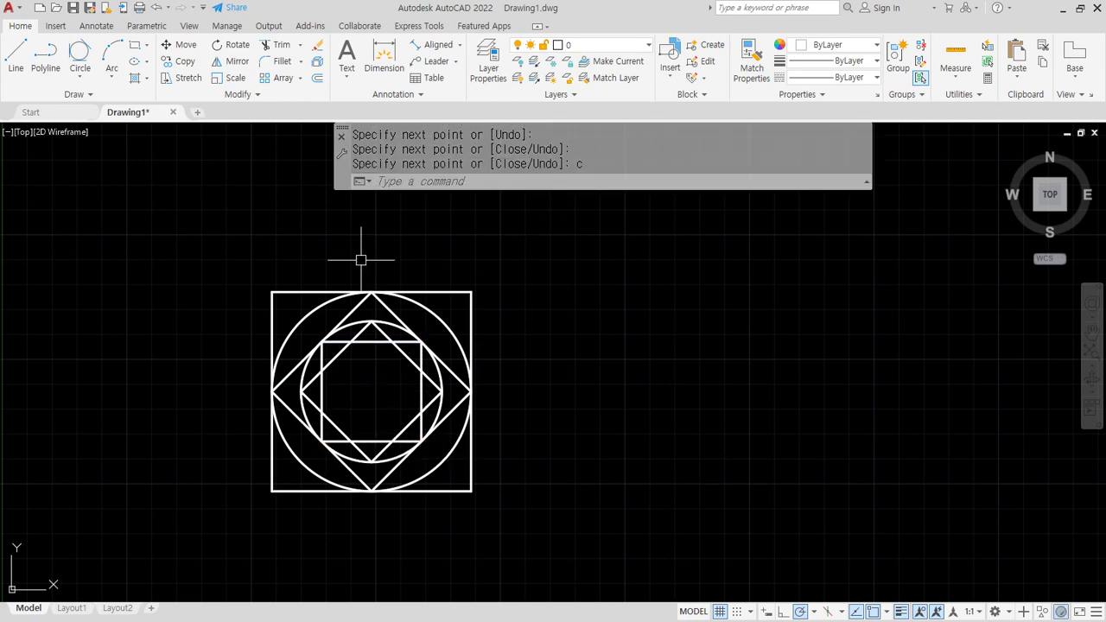
Step: Draw a Tan, Tan, Tan circle tangent to the inner square's top and left sides and the smaller diamond's upper-left side
{"action": "left_click", "coordinate": [78, 50]}
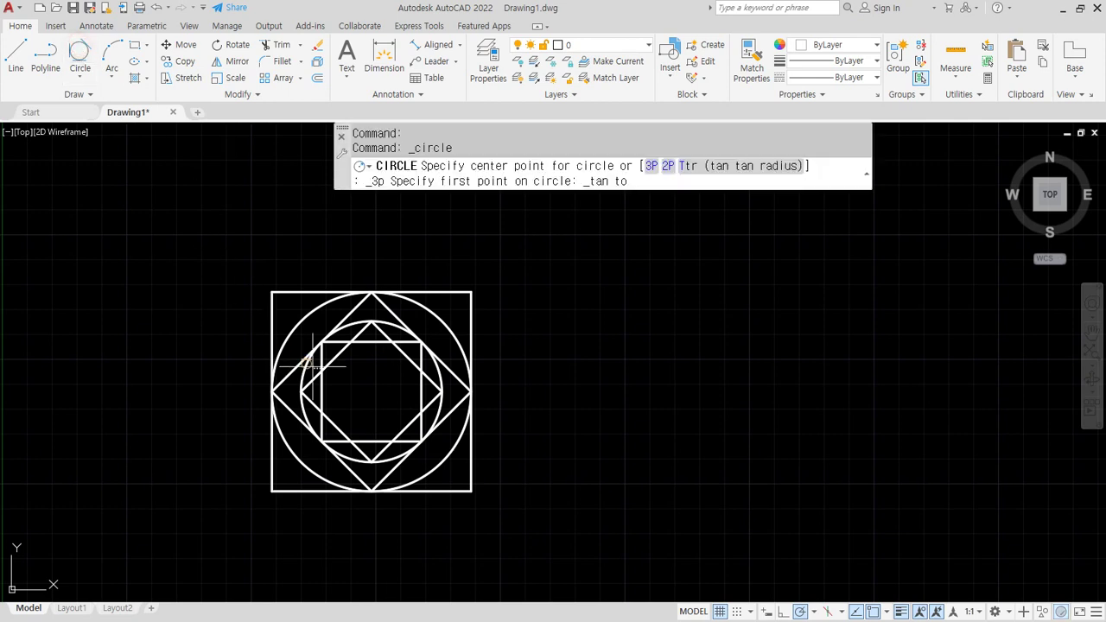
{"action": "left_click", "coordinate": [372, 342]}
{"action": "left_click", "coordinate": [342, 354]}
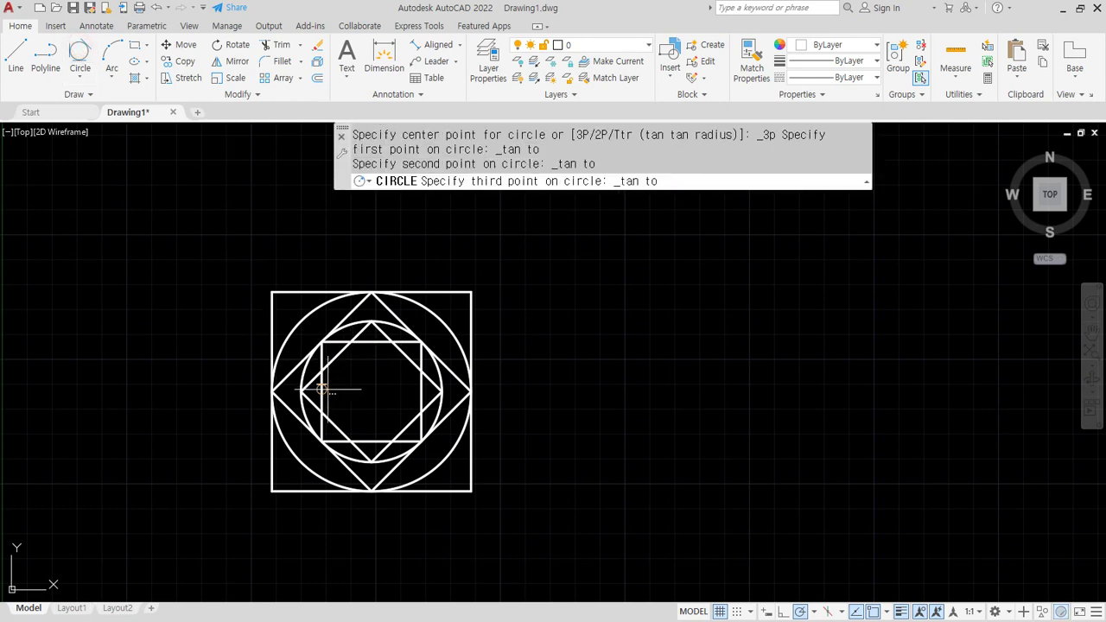
{"action": "left_click", "coordinate": [322, 388]}
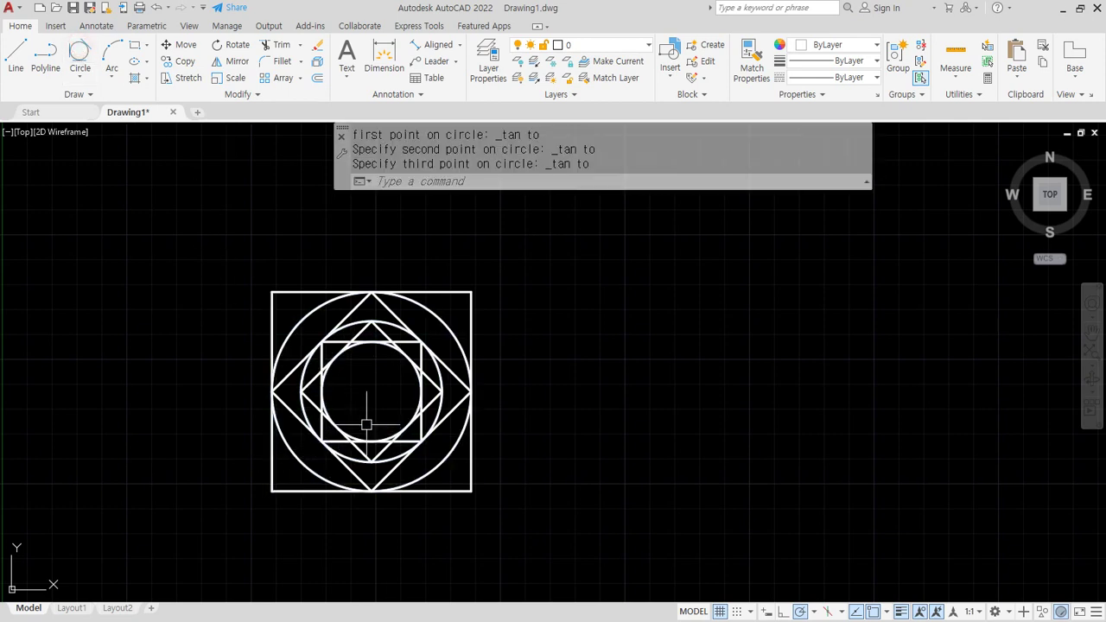
Step: Draw a Center, Radius circle of radius 10 at the common centre of the concentric circles
{"action": "scroll", "coordinate": [421, 399], "scroll_direction": "up", "scroll_amount": 2}
{"action": "left_click", "coordinate": [86, 82]}
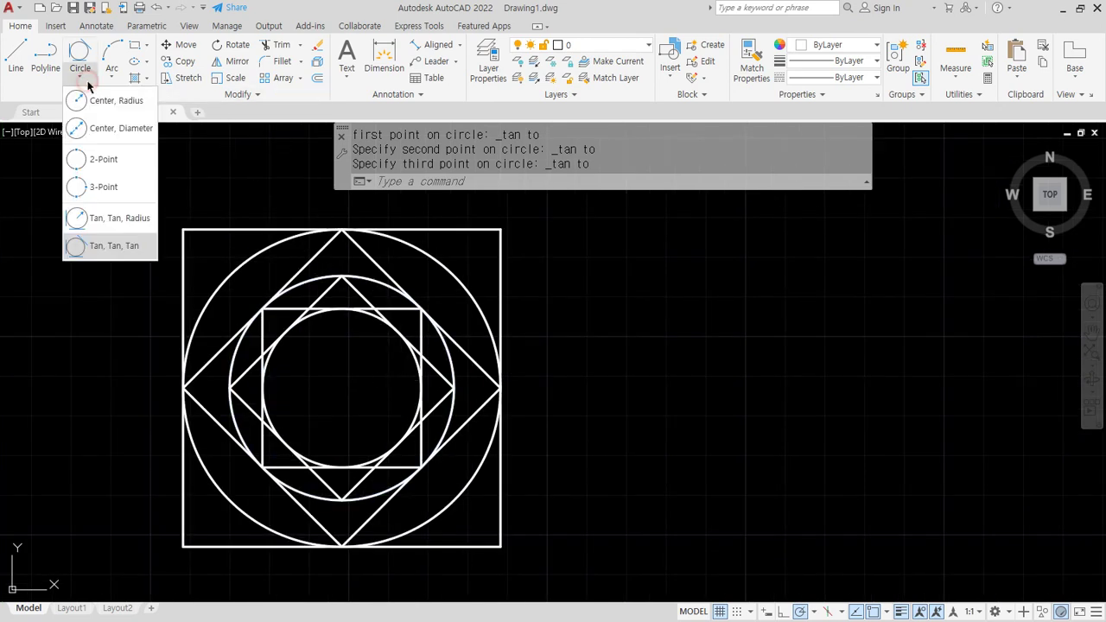
{"action": "left_click", "coordinate": [102, 101]}
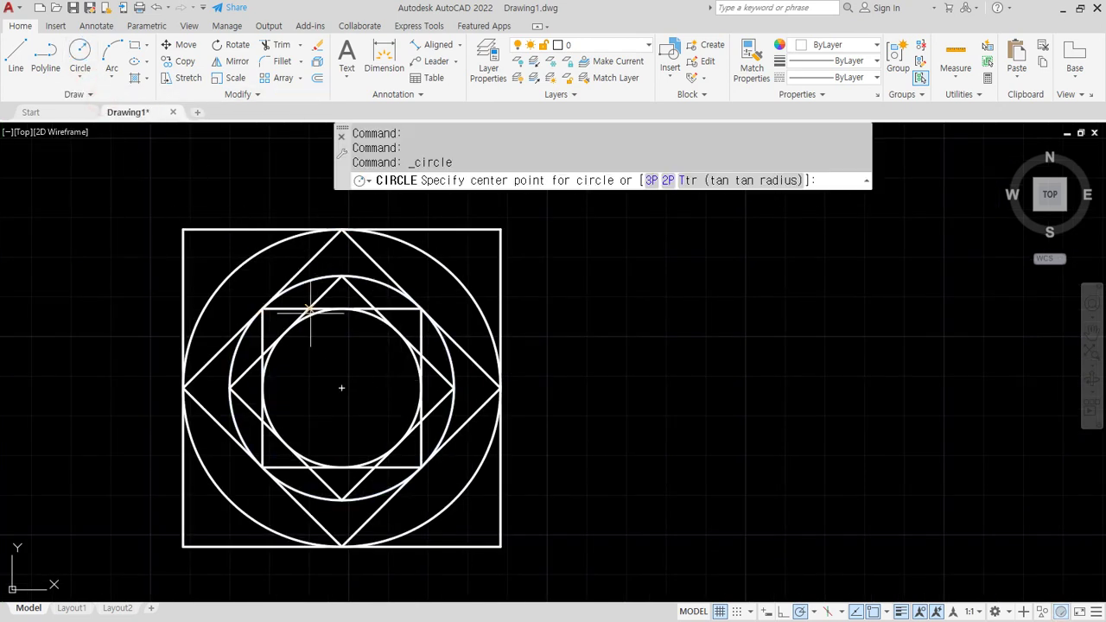
{"action": "left_click", "coordinate": [341, 388]}
{"action": "type", "text": "10"}
{"action": "key", "text": "Return"}
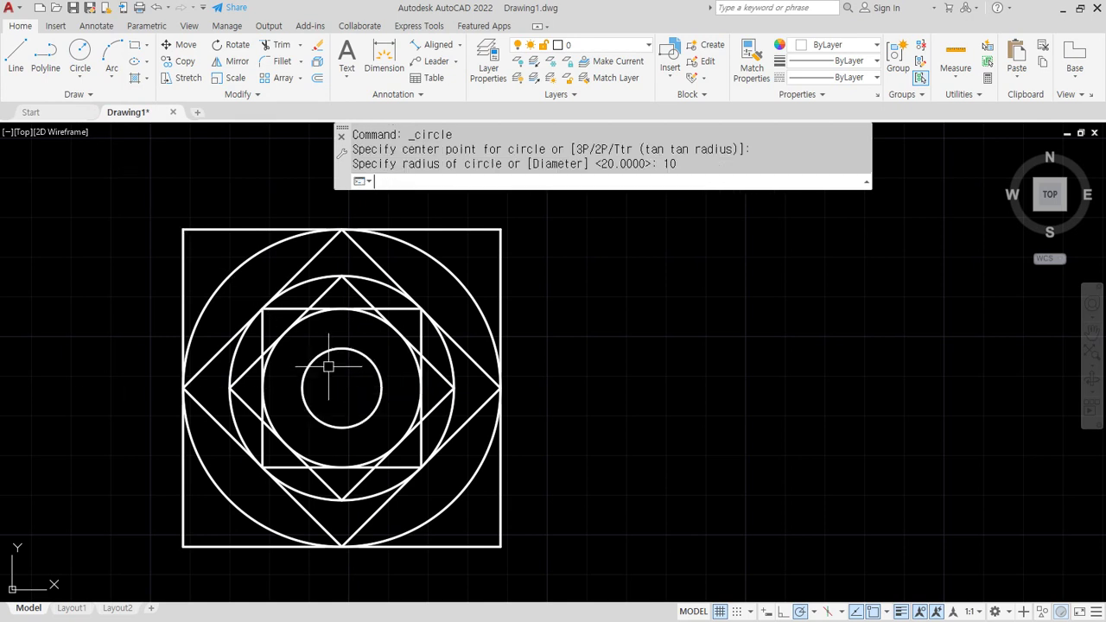